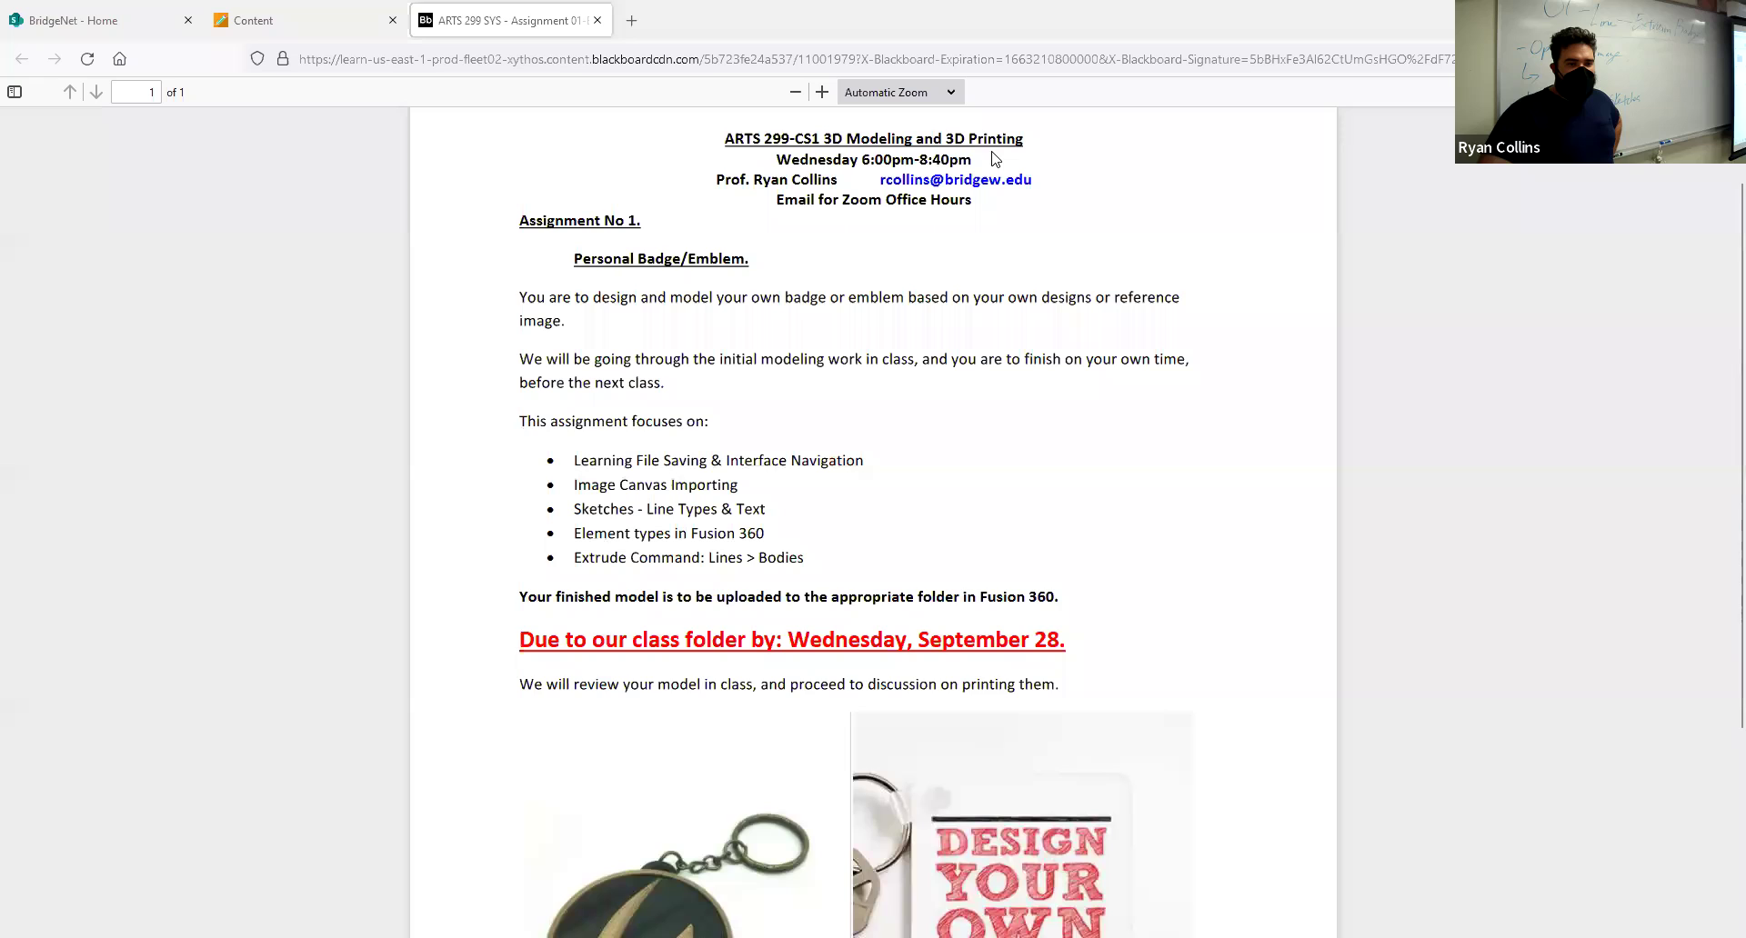
# Step: Switch to Fusion 360 and open the 01 - Extruded Badges folder in the Fall 2022-BSU ARTS 299 CS1 - 3D Printing project
pyautogui.hotkey('alt', 'Tab')
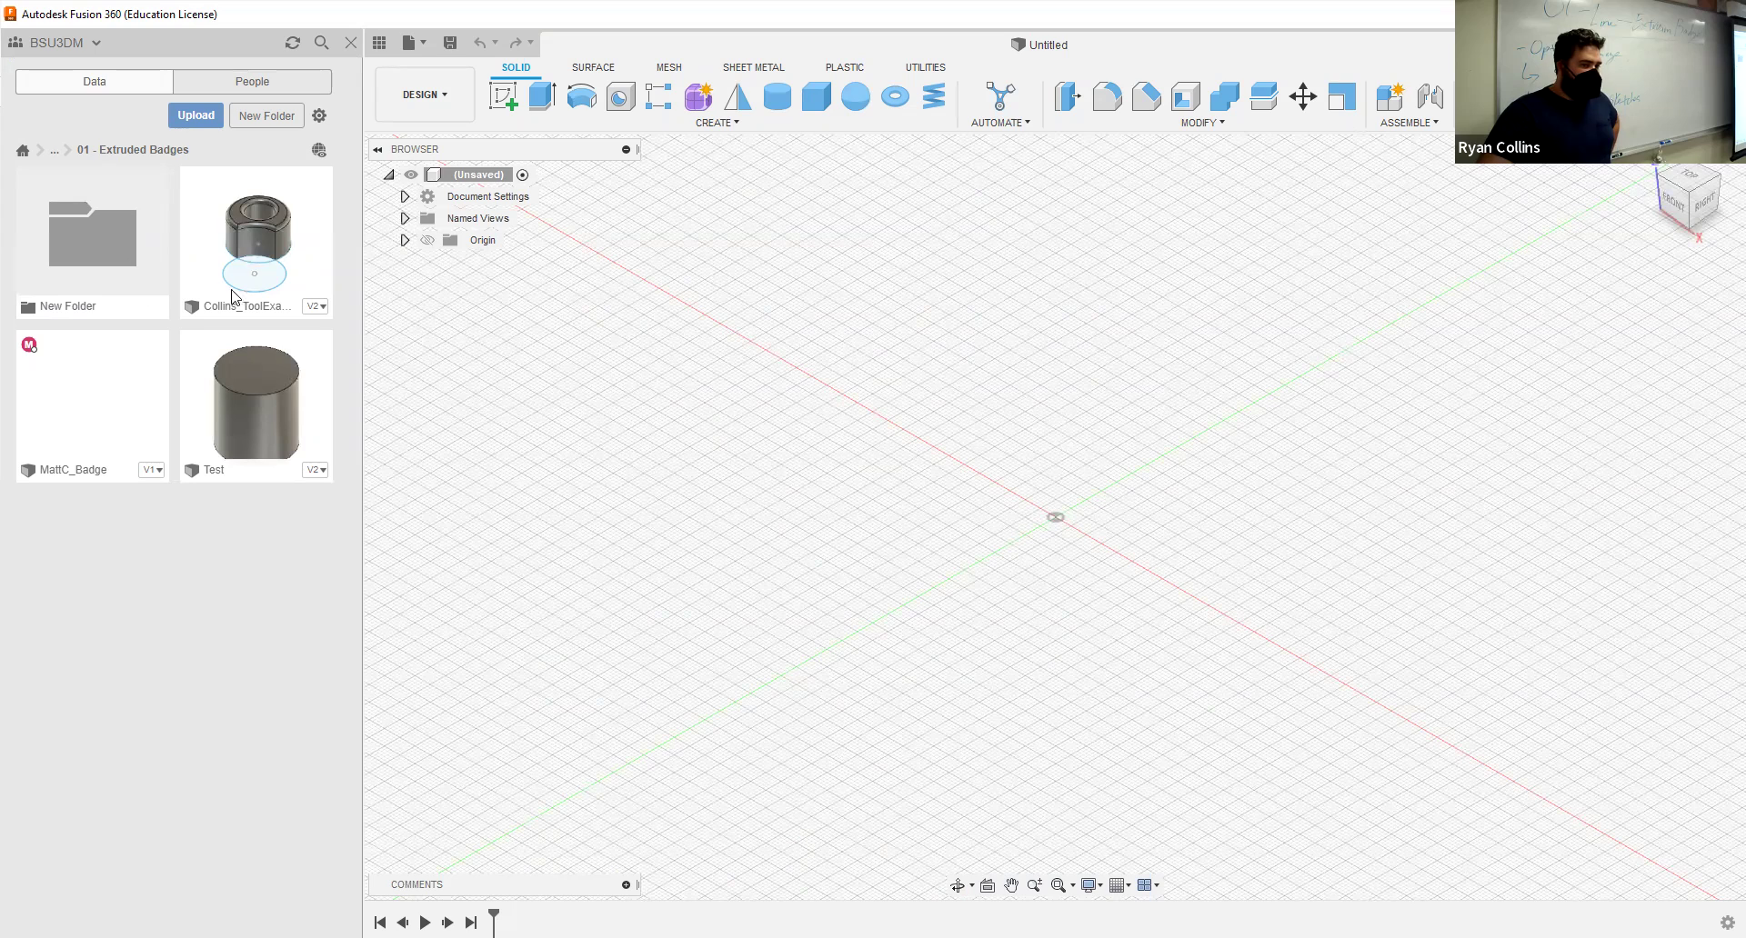
pyautogui.click(65, 152)
pyautogui.click(82, 178)
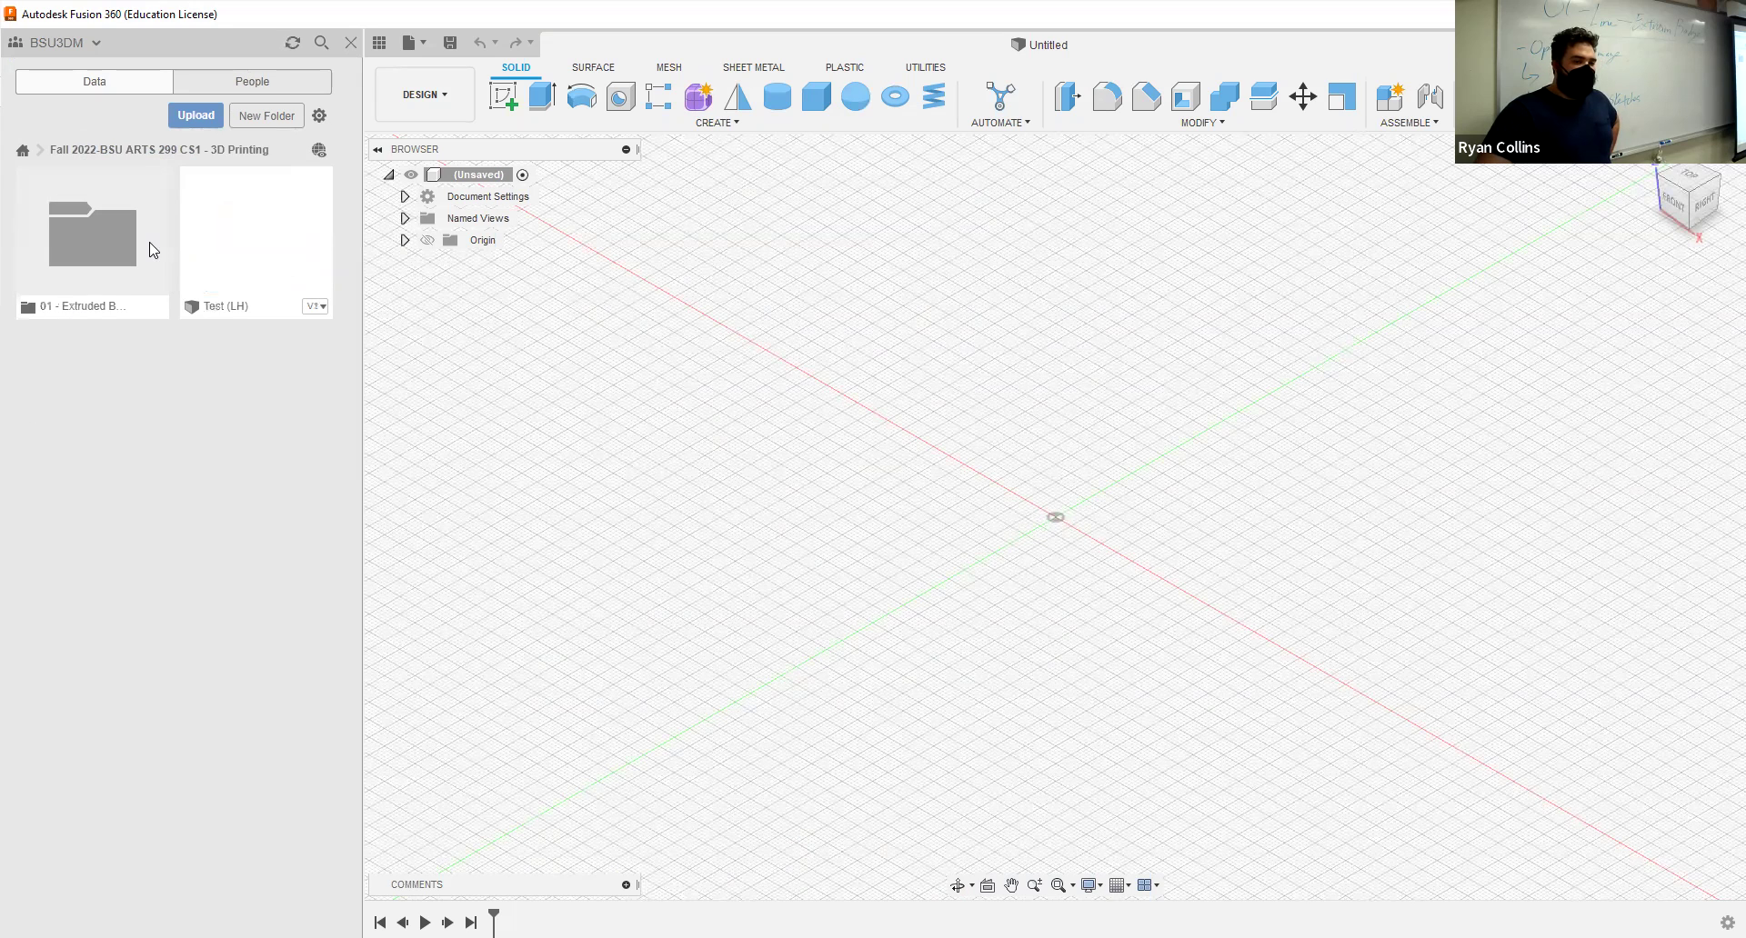
pyautogui.doubleClick(94, 235)
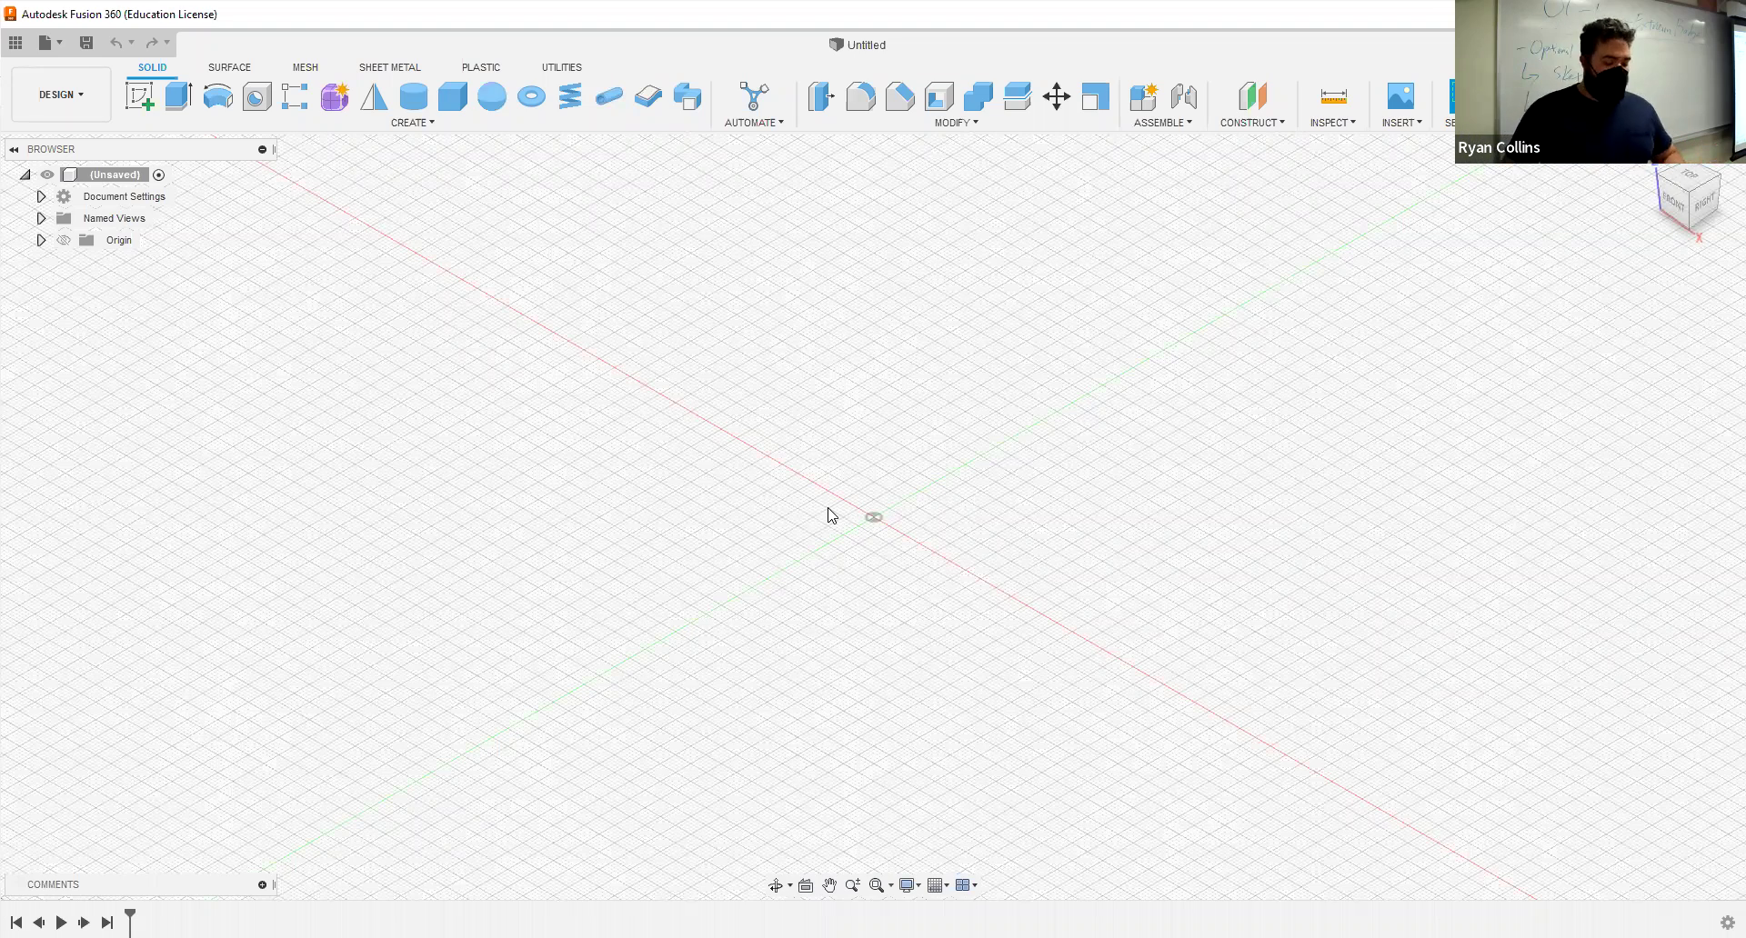
# Step: Start a canvas insertion using the Jedi Symbol image from the computer's Downloads folder
pyautogui.click(1408, 124)
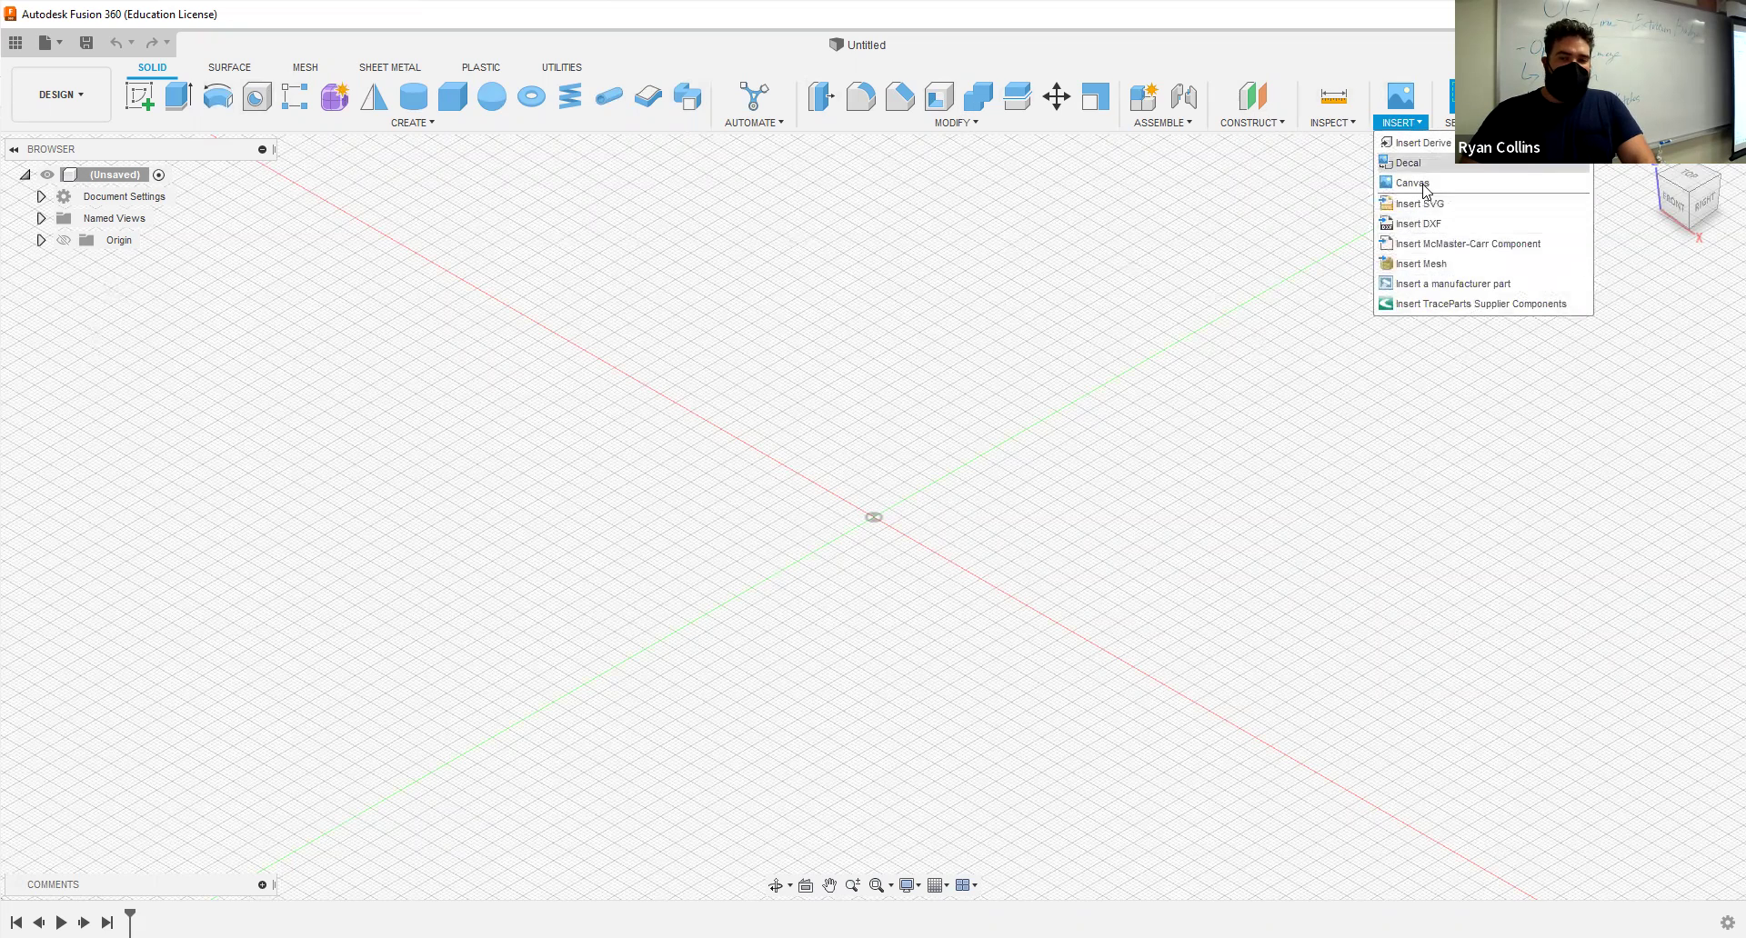
pyautogui.click(1406, 98)
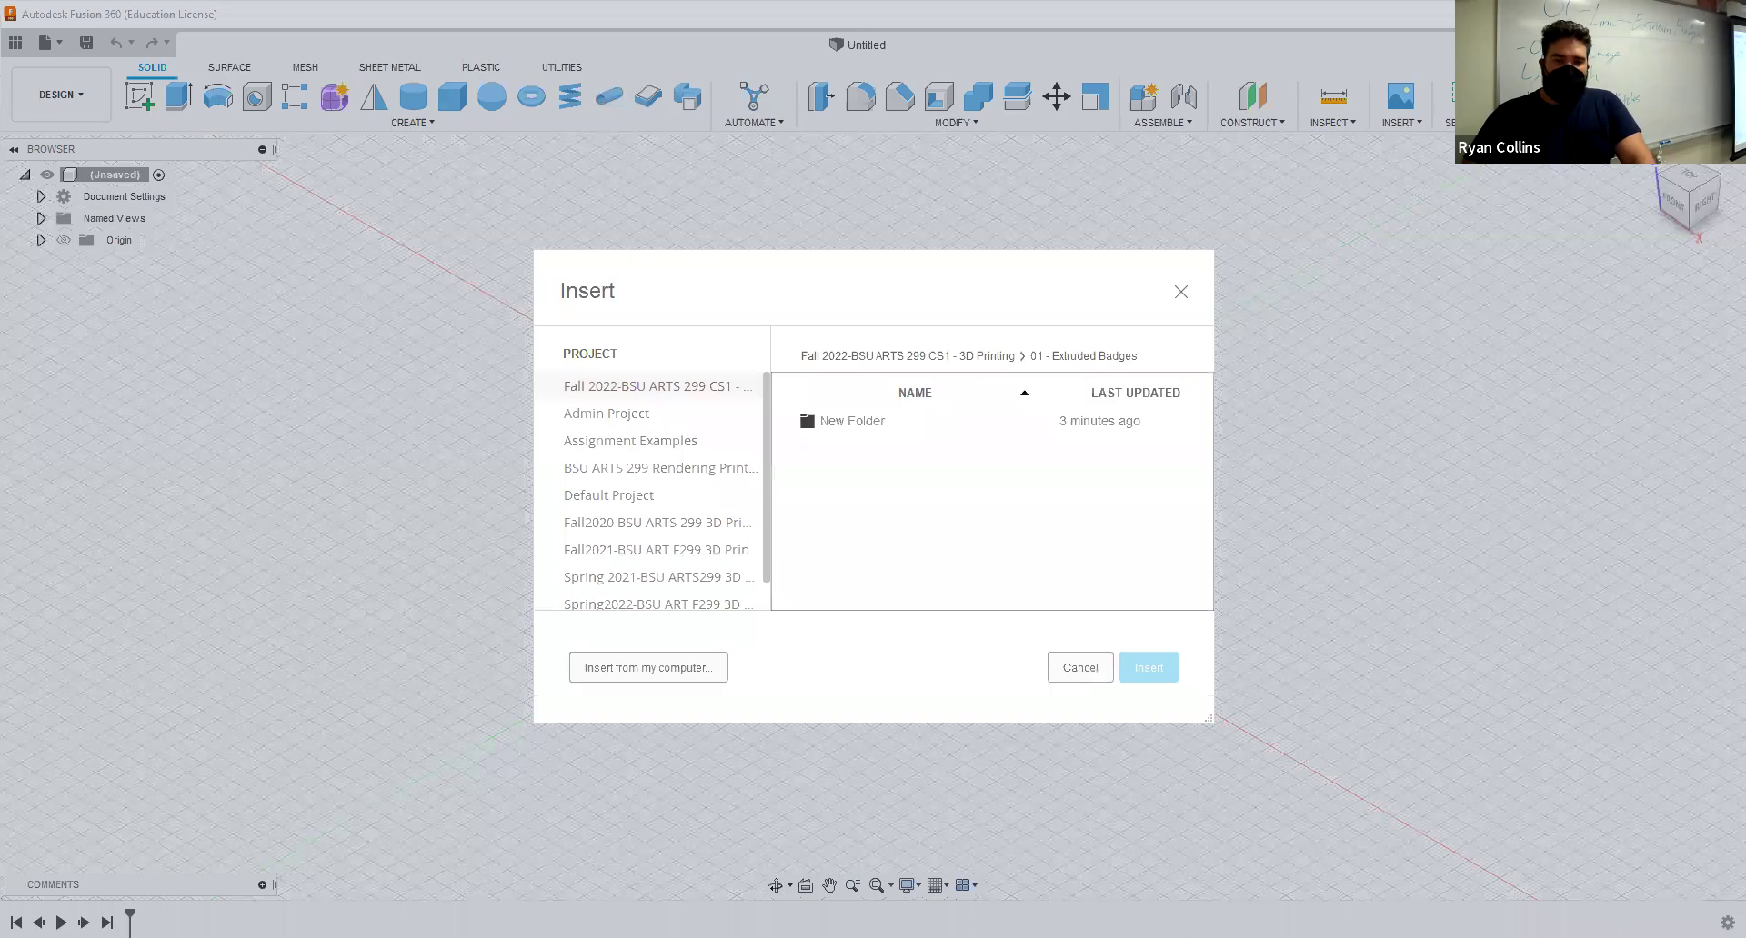
pyautogui.click(619, 672)
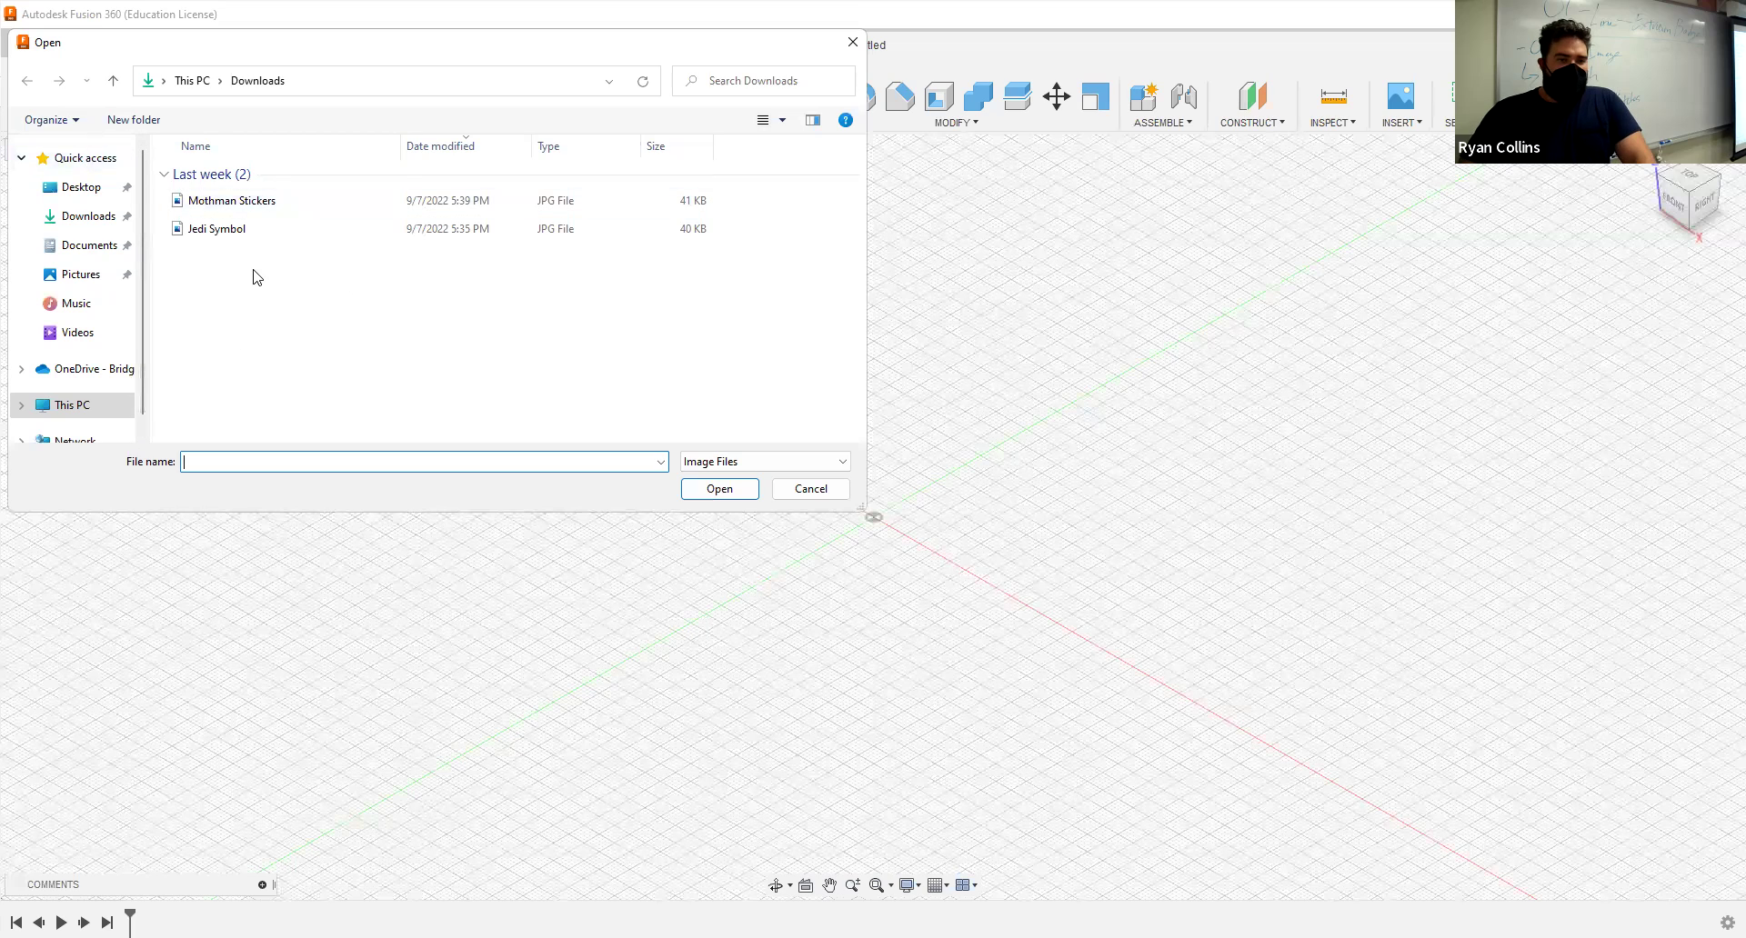
pyautogui.click(238, 238)
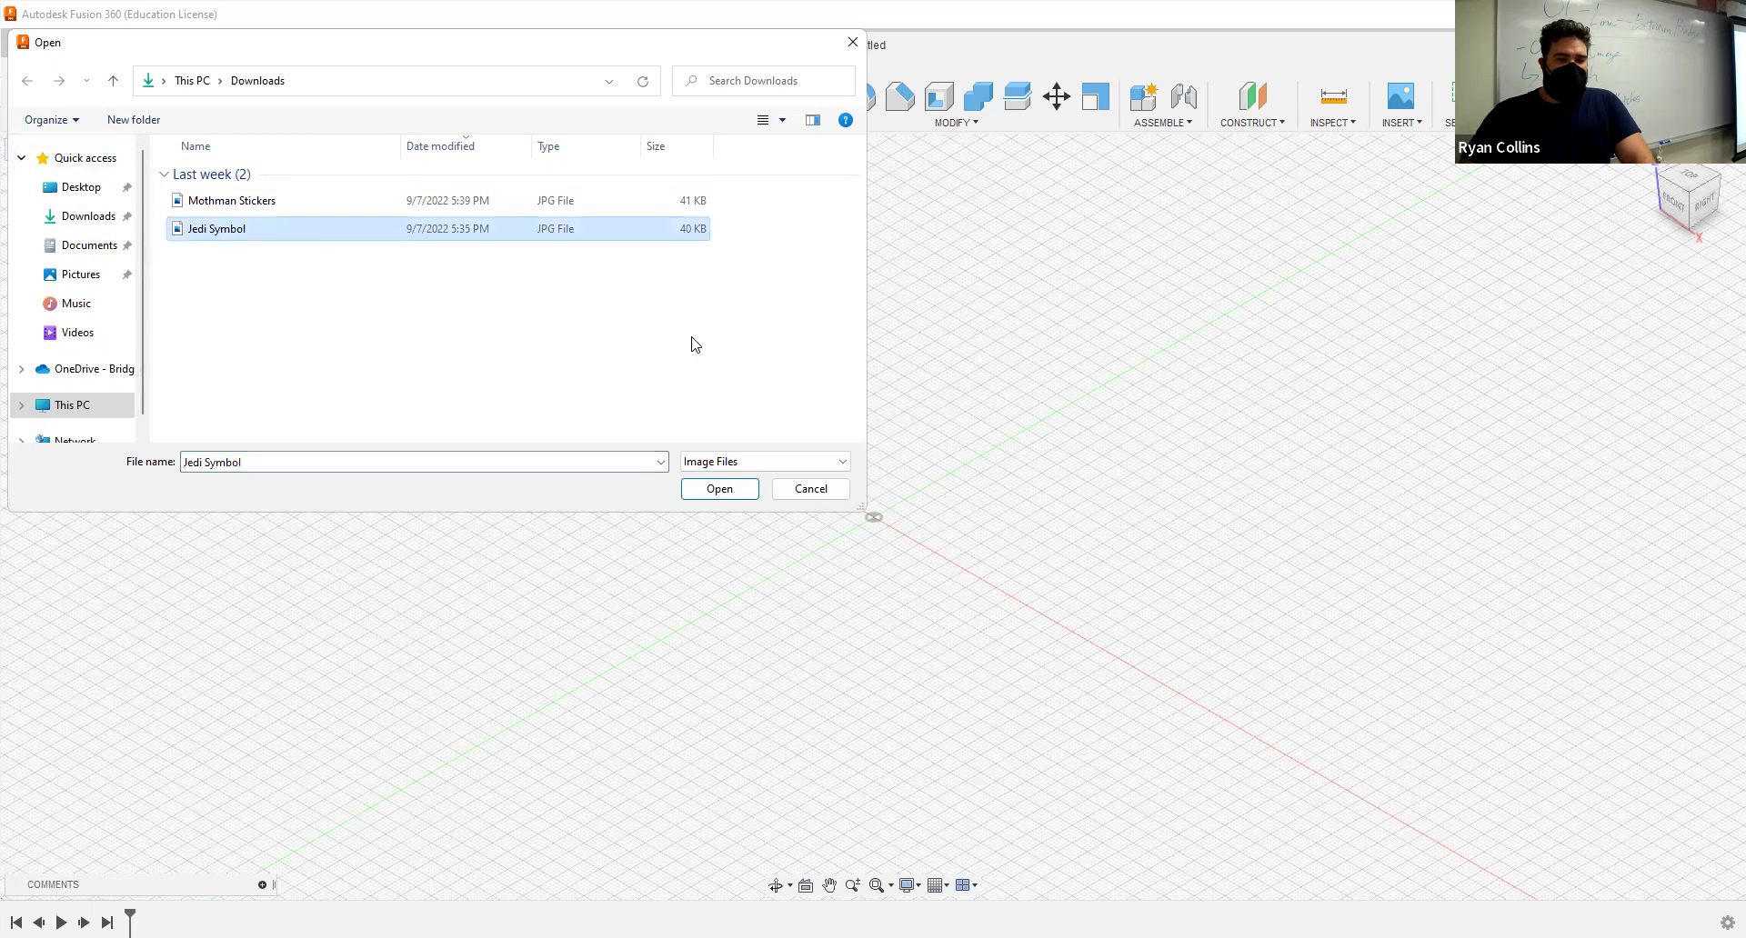
pyautogui.click(719, 490)
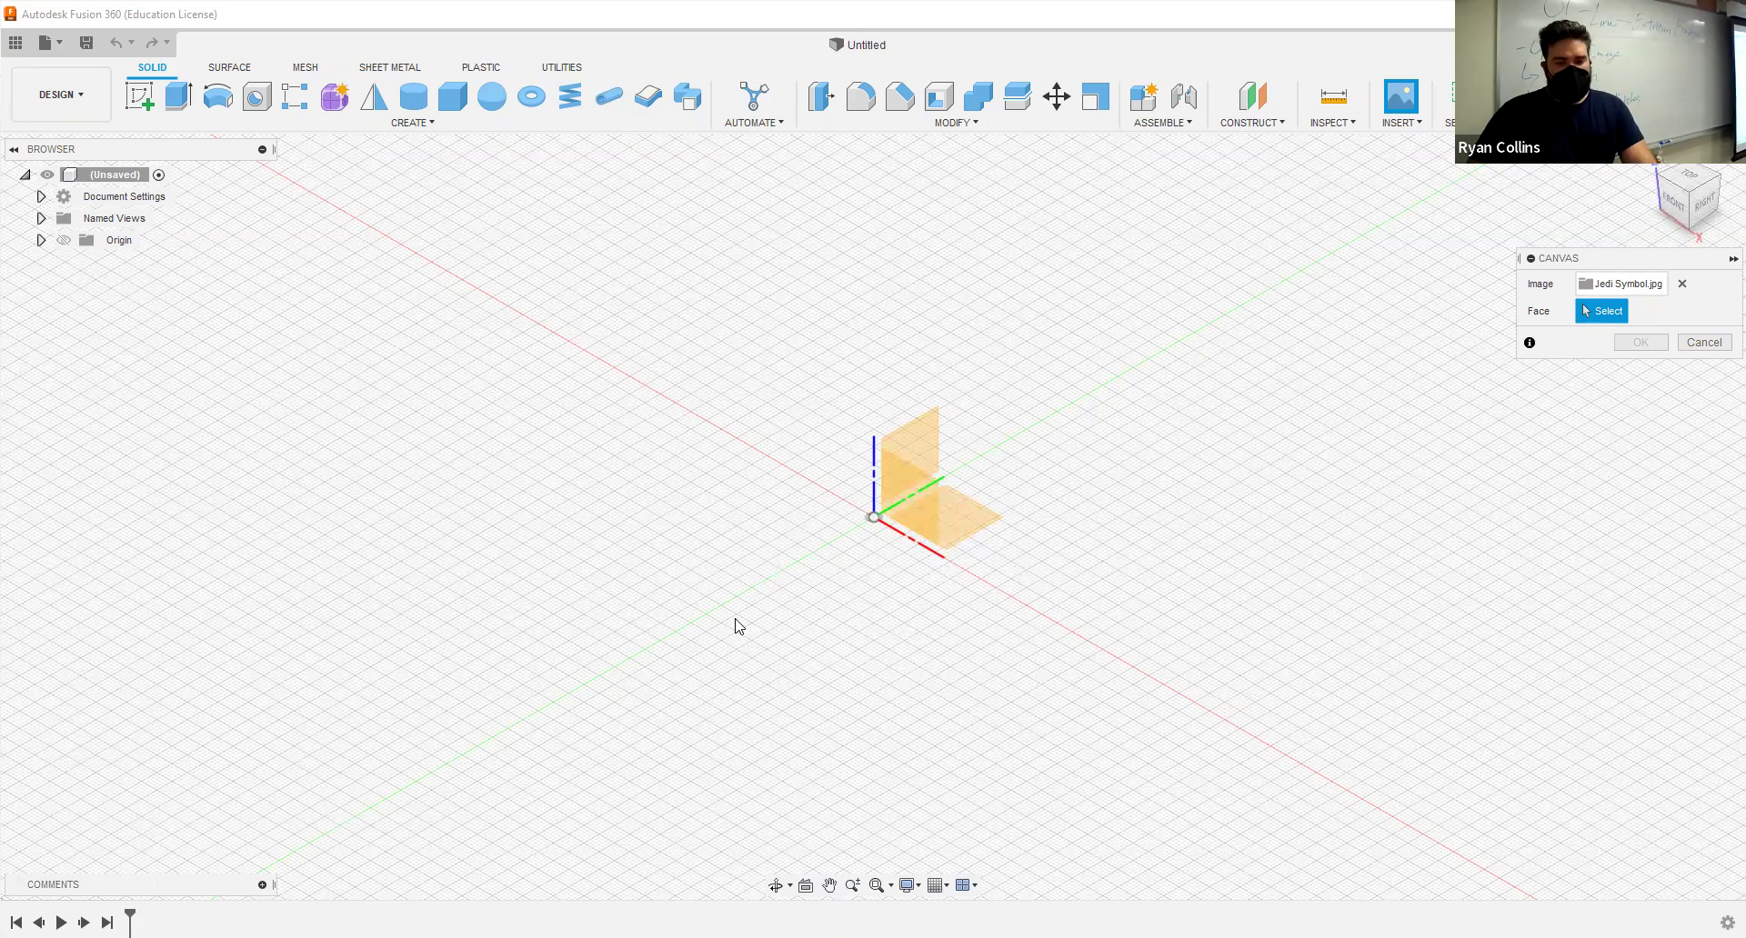
# Step: Place the Jedi Symbol canvas on the XY ground plane and orient it upright in a top view
pyautogui.keyDown('shift'); pyautogui.moveTo(939, 627); pyautogui.dragTo(1072, 581, button='middle'); pyautogui.keyUp('shift')
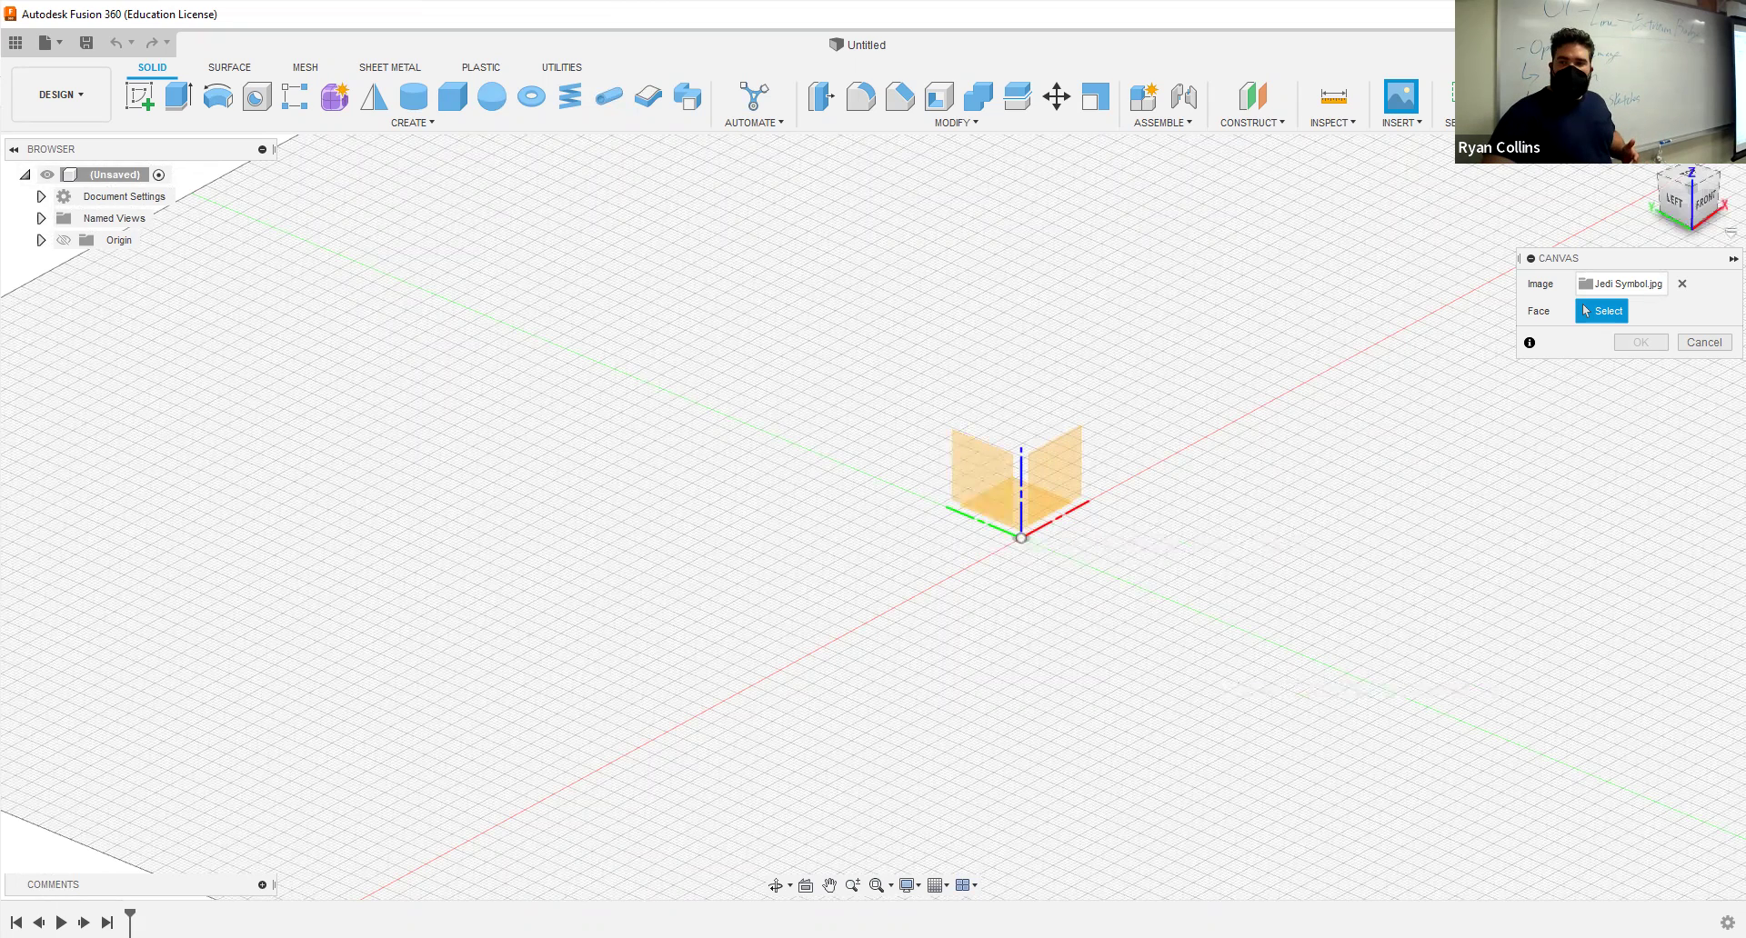
pyautogui.click(1706, 210)
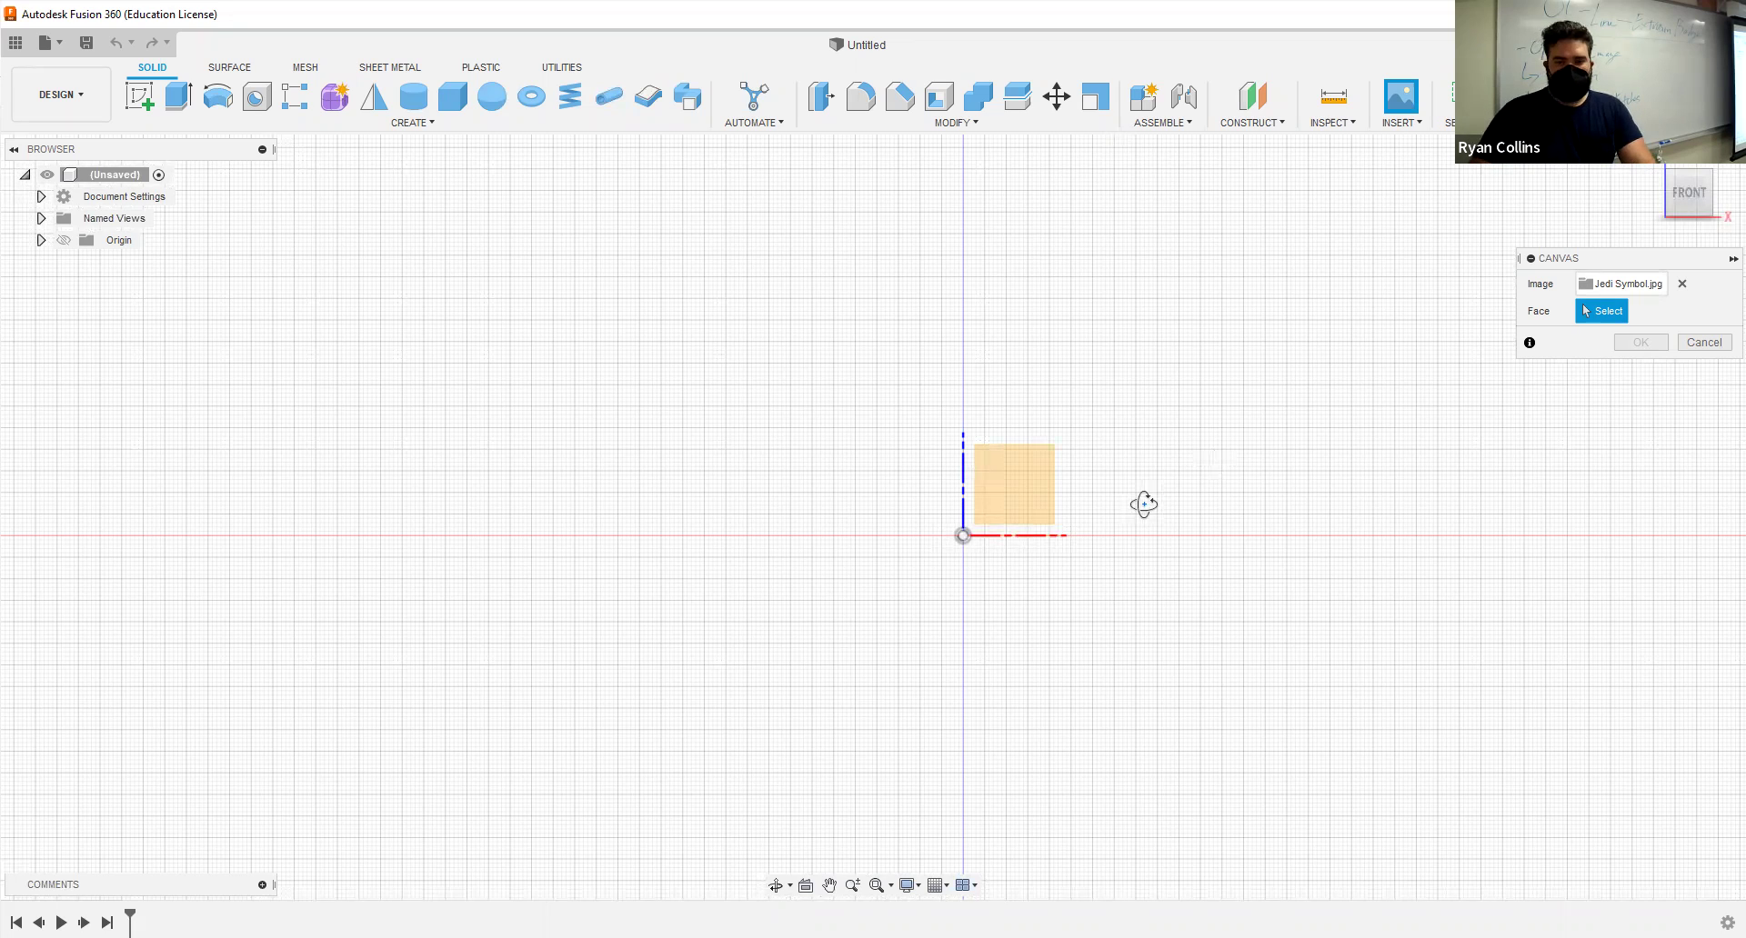
pyautogui.keyDown('shift'); pyautogui.moveTo(1028, 526); pyautogui.dragTo(1012, 638, button='middle'); pyautogui.keyUp('shift')
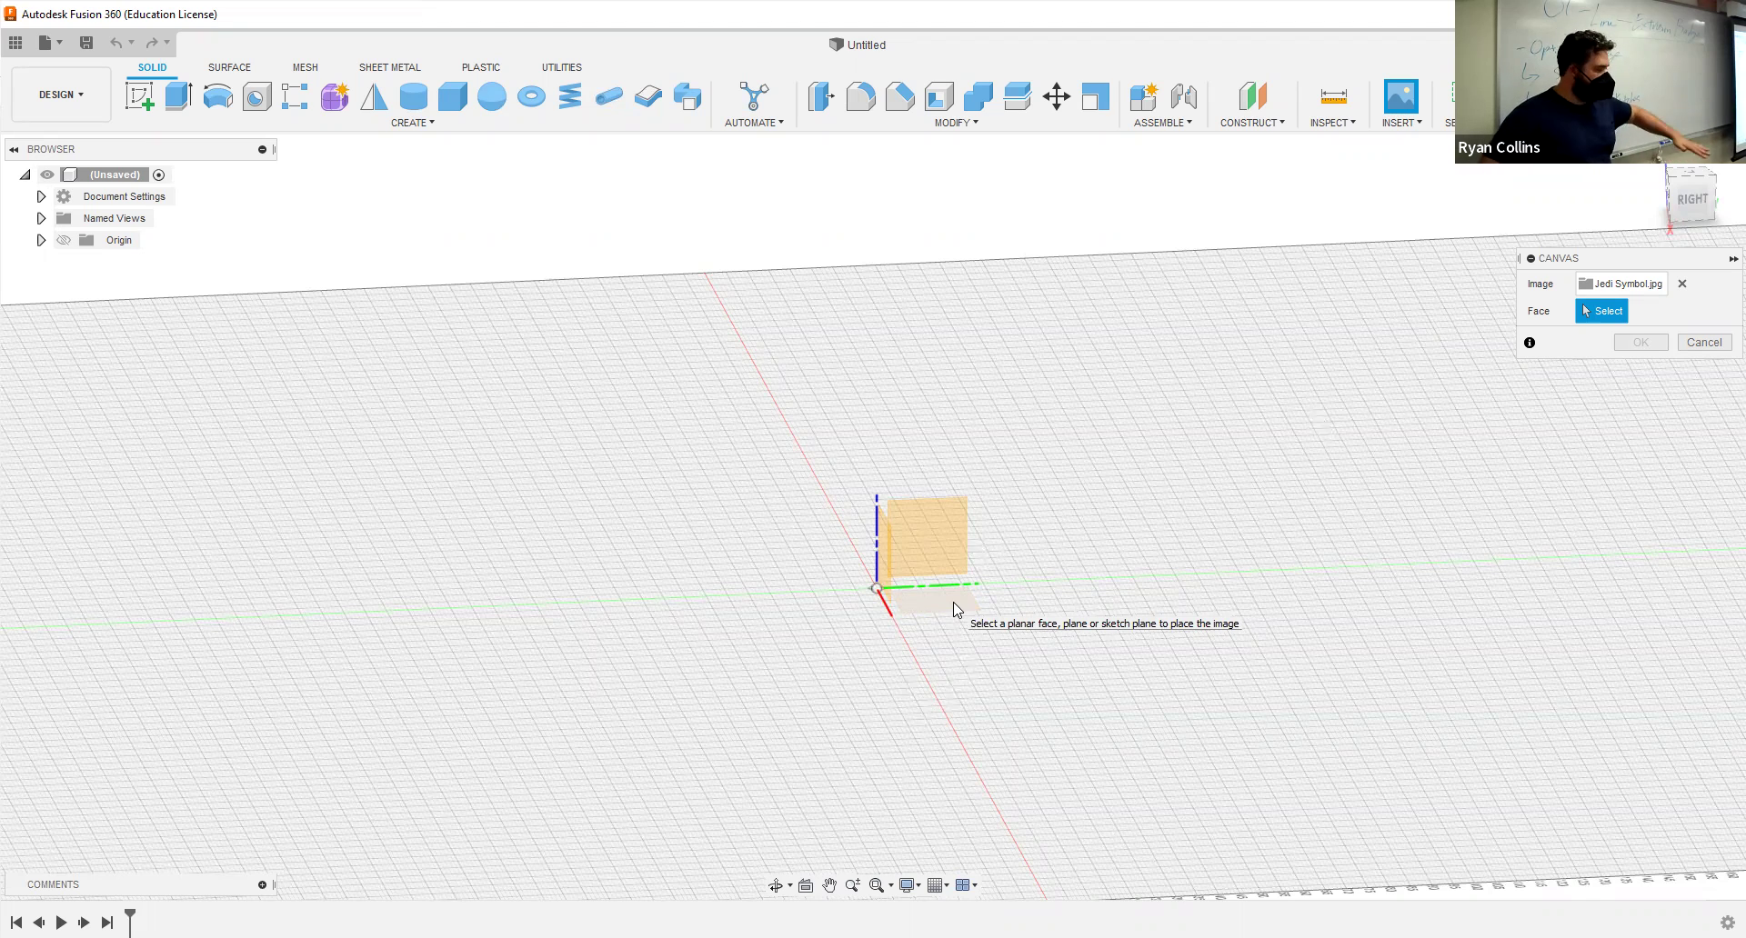
pyautogui.click(916, 616)
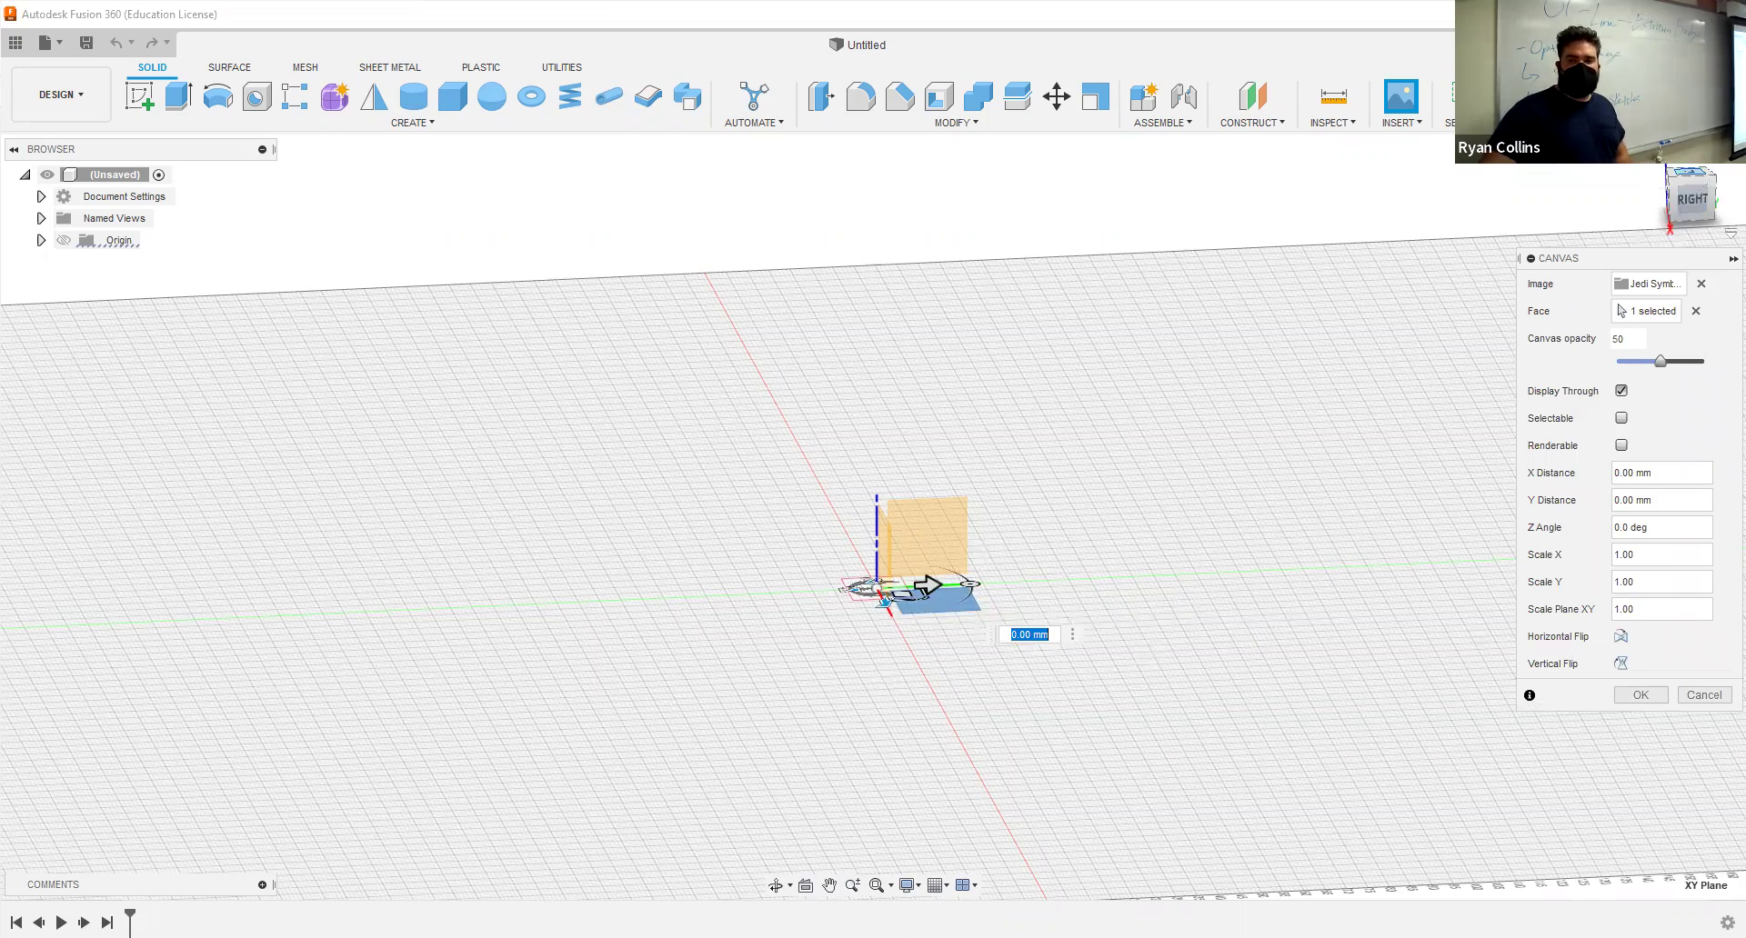
pyautogui.click(1689, 175)
pyautogui.click(1730, 171)
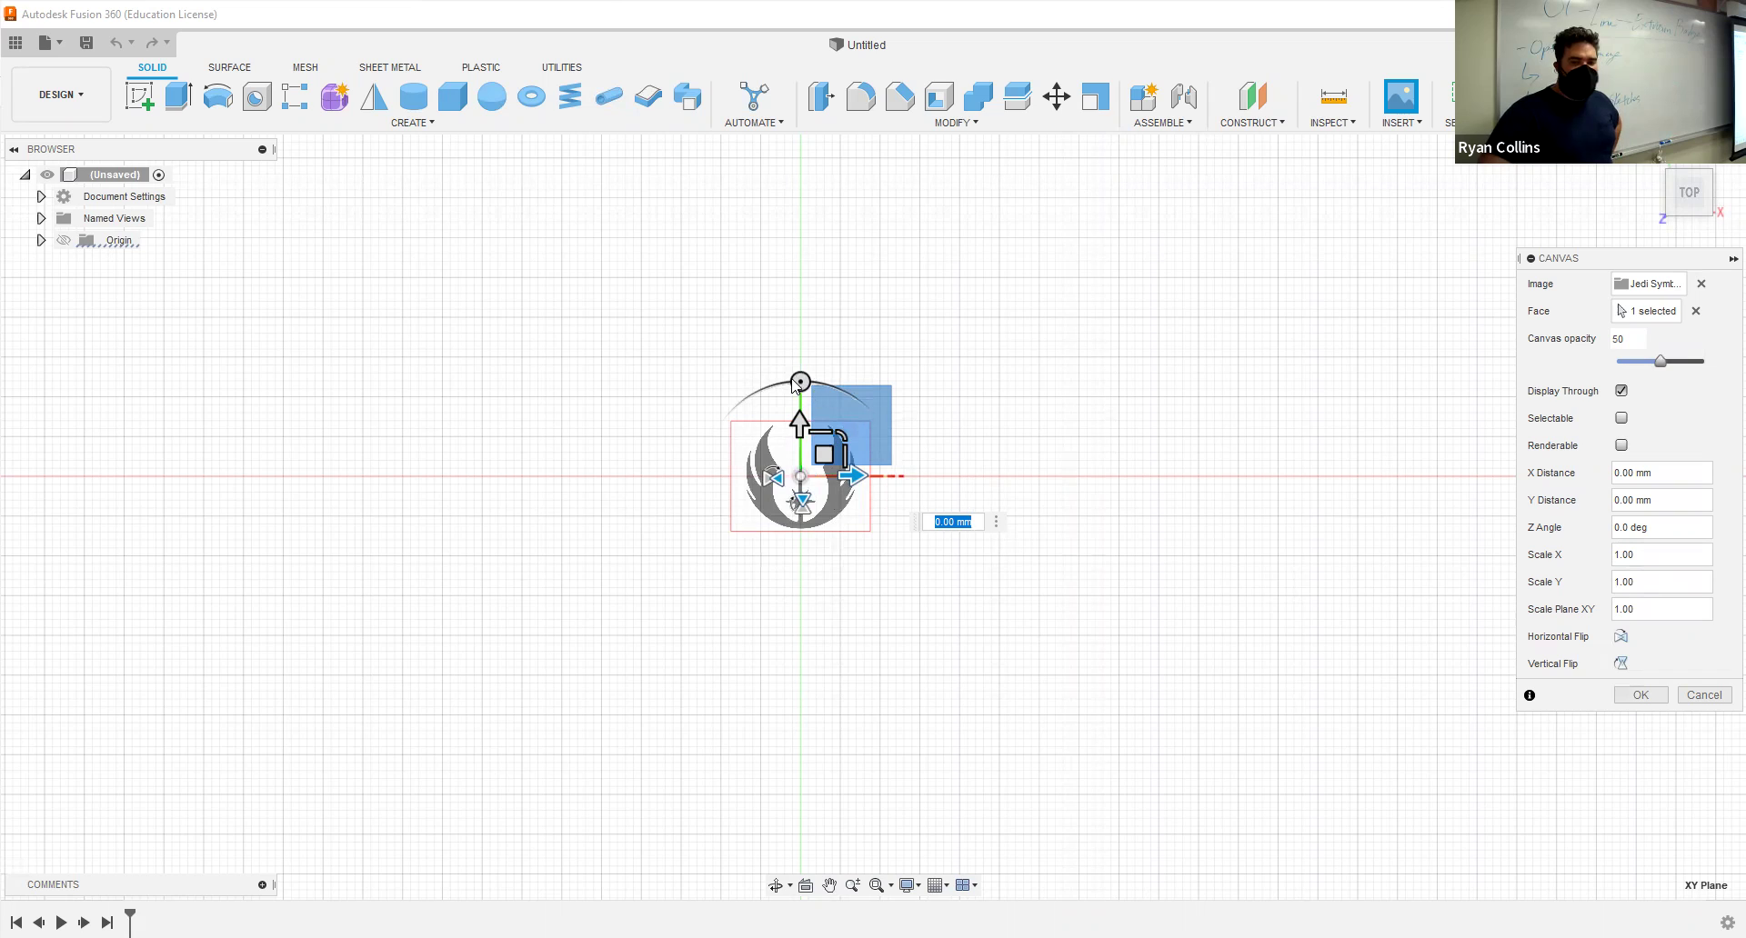
# Step: Try the canvas flip options, flipping the image vertically and back again
pyautogui.click(1623, 645)
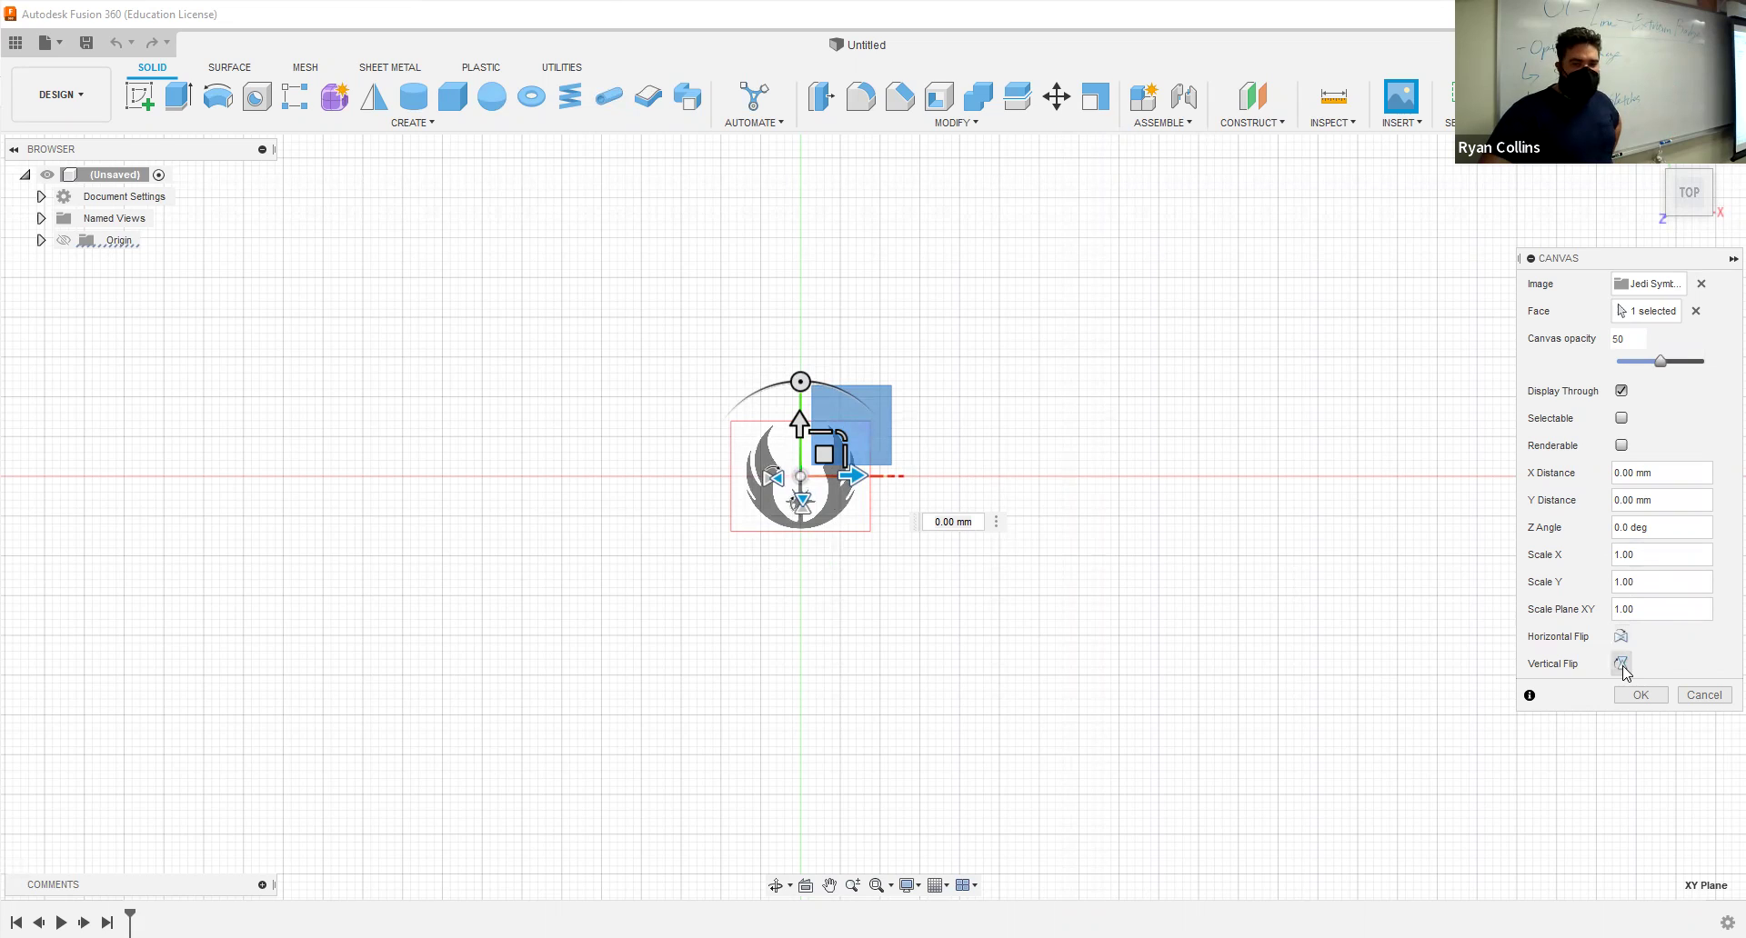
pyautogui.click(1622, 663)
pyautogui.click(1621, 663)
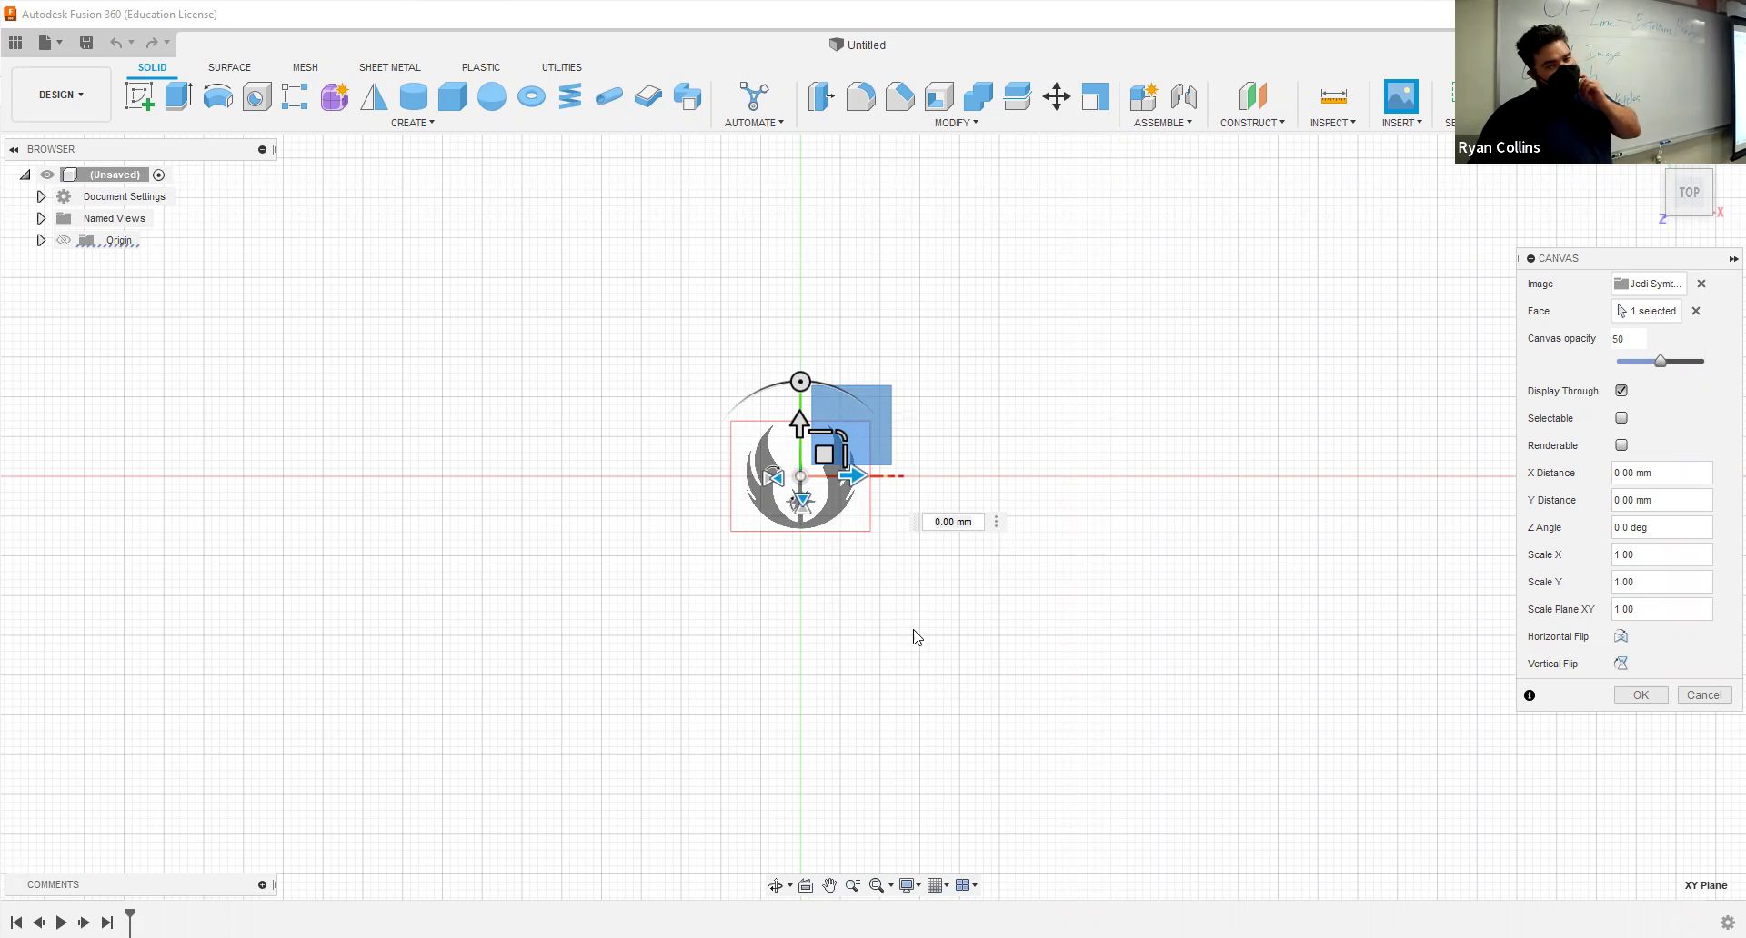
# Step: Rotate the canvas to a Z angle of 35 degrees and reset the angle to 0
pyautogui.click(800, 381)
pyautogui.moveTo(800, 381); pyautogui.dragTo(746, 400)
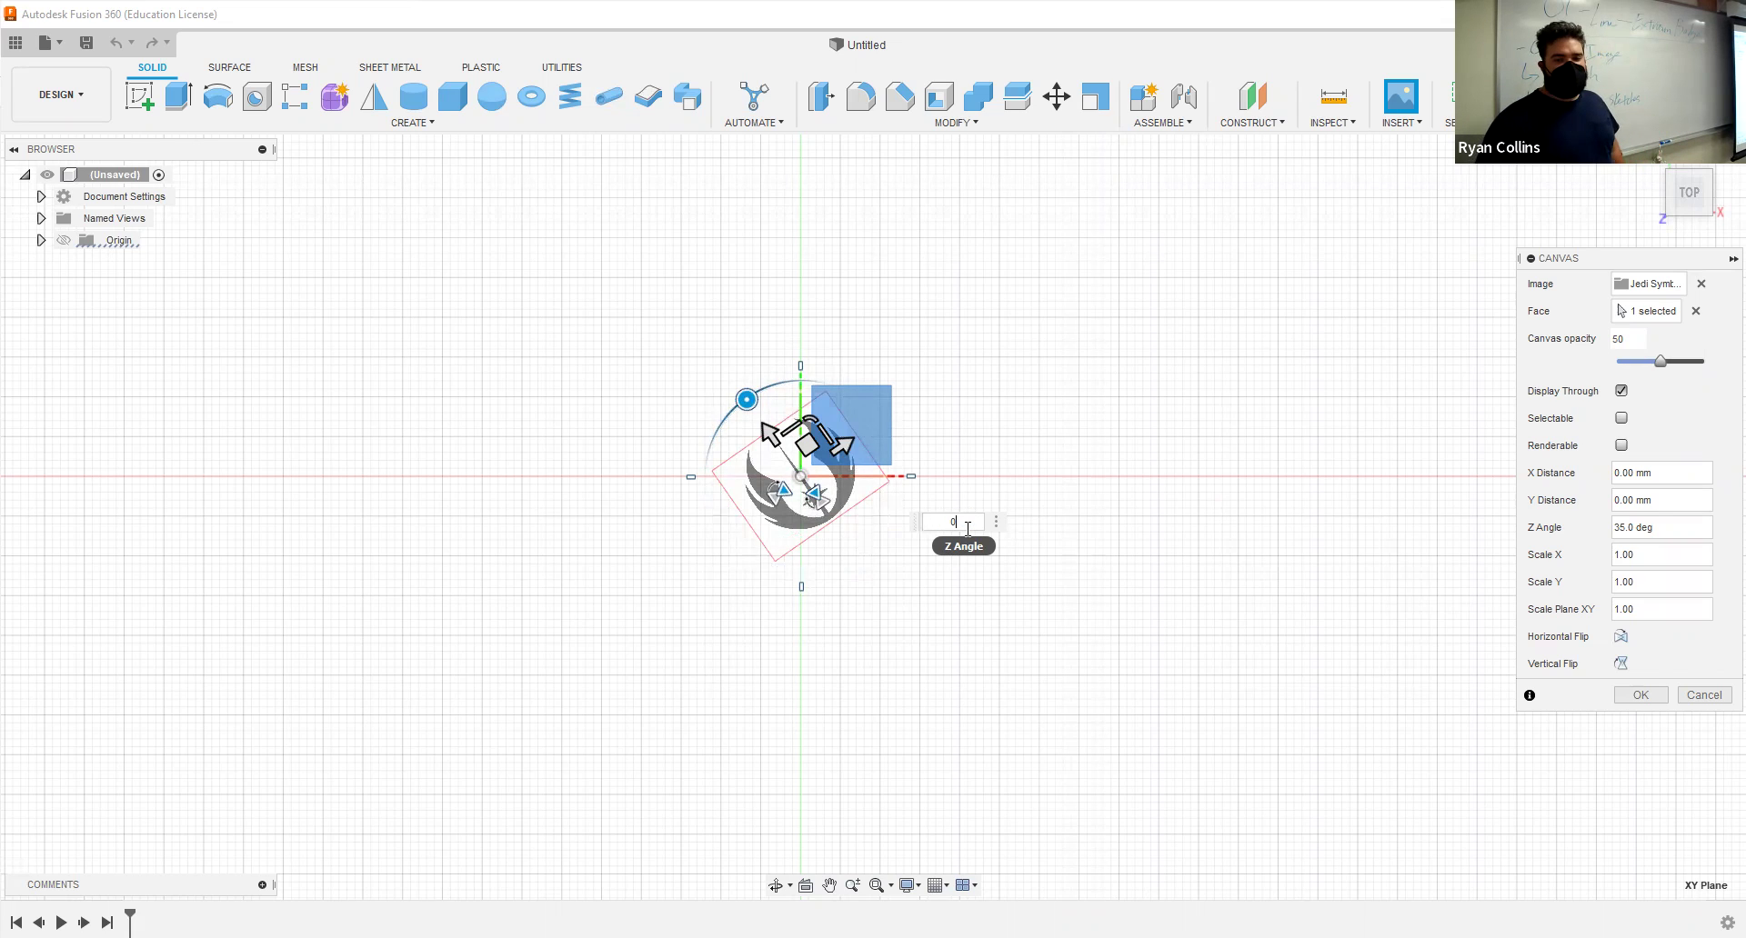
pyautogui.press('Return')
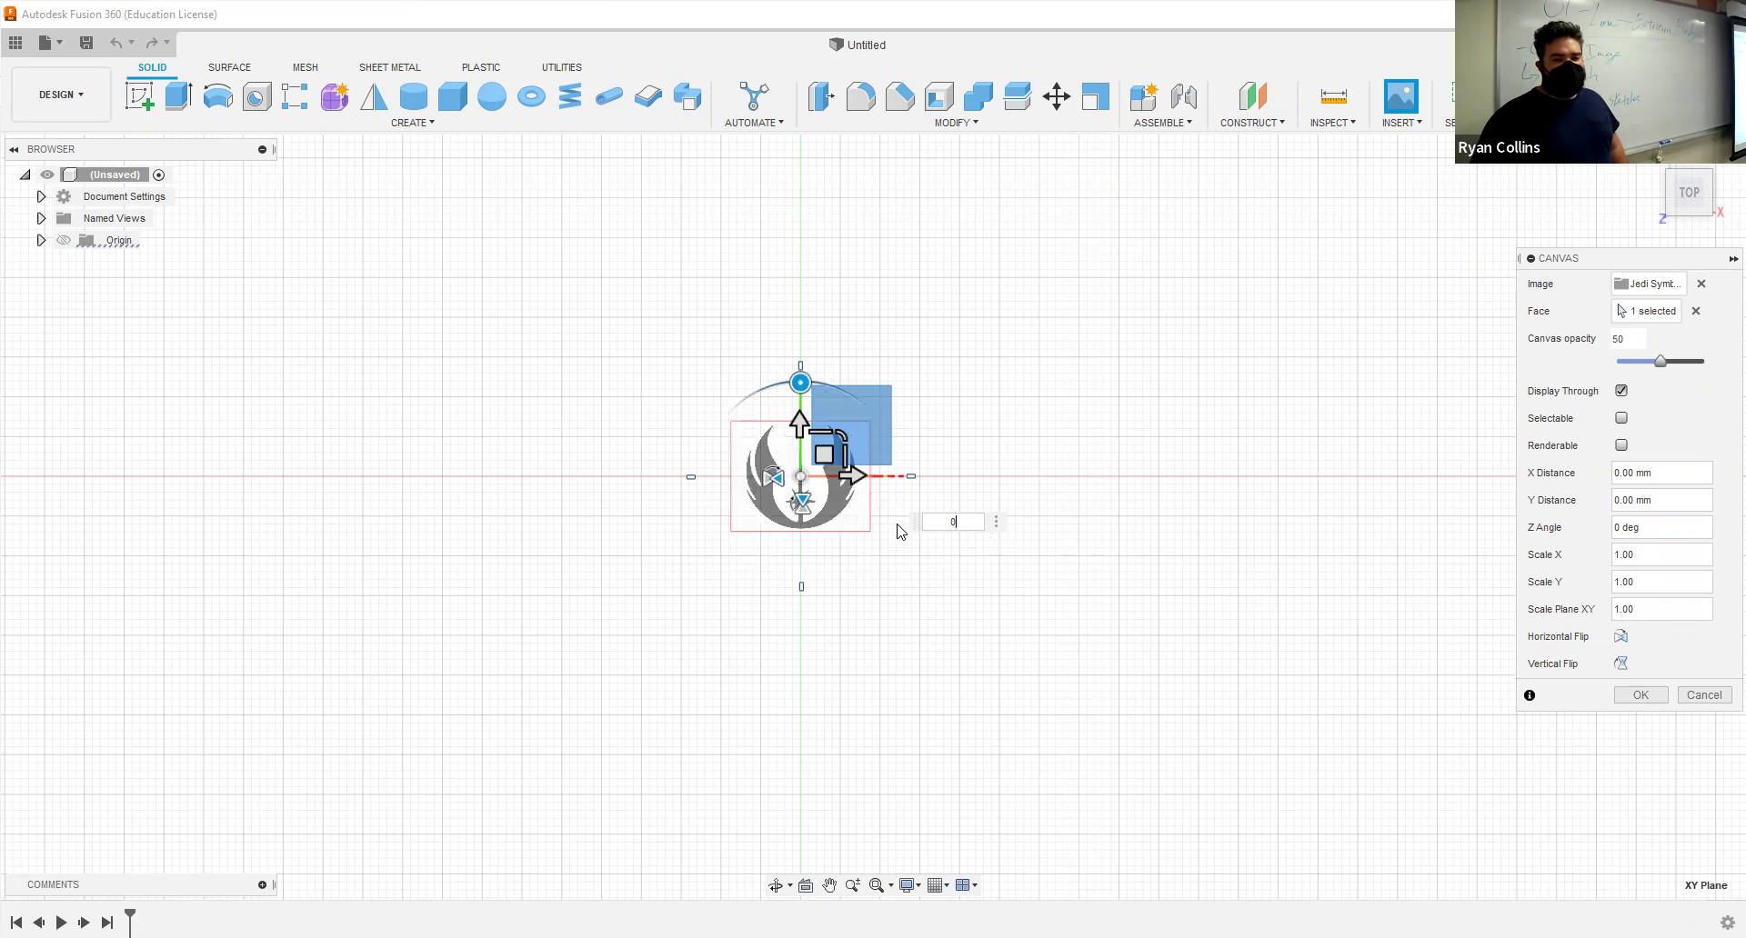
# Step: Try stretching the canvas along Y and along X to a scale of 3.578, resetting each scale value to 0
pyautogui.scroll(3, 845, 507)
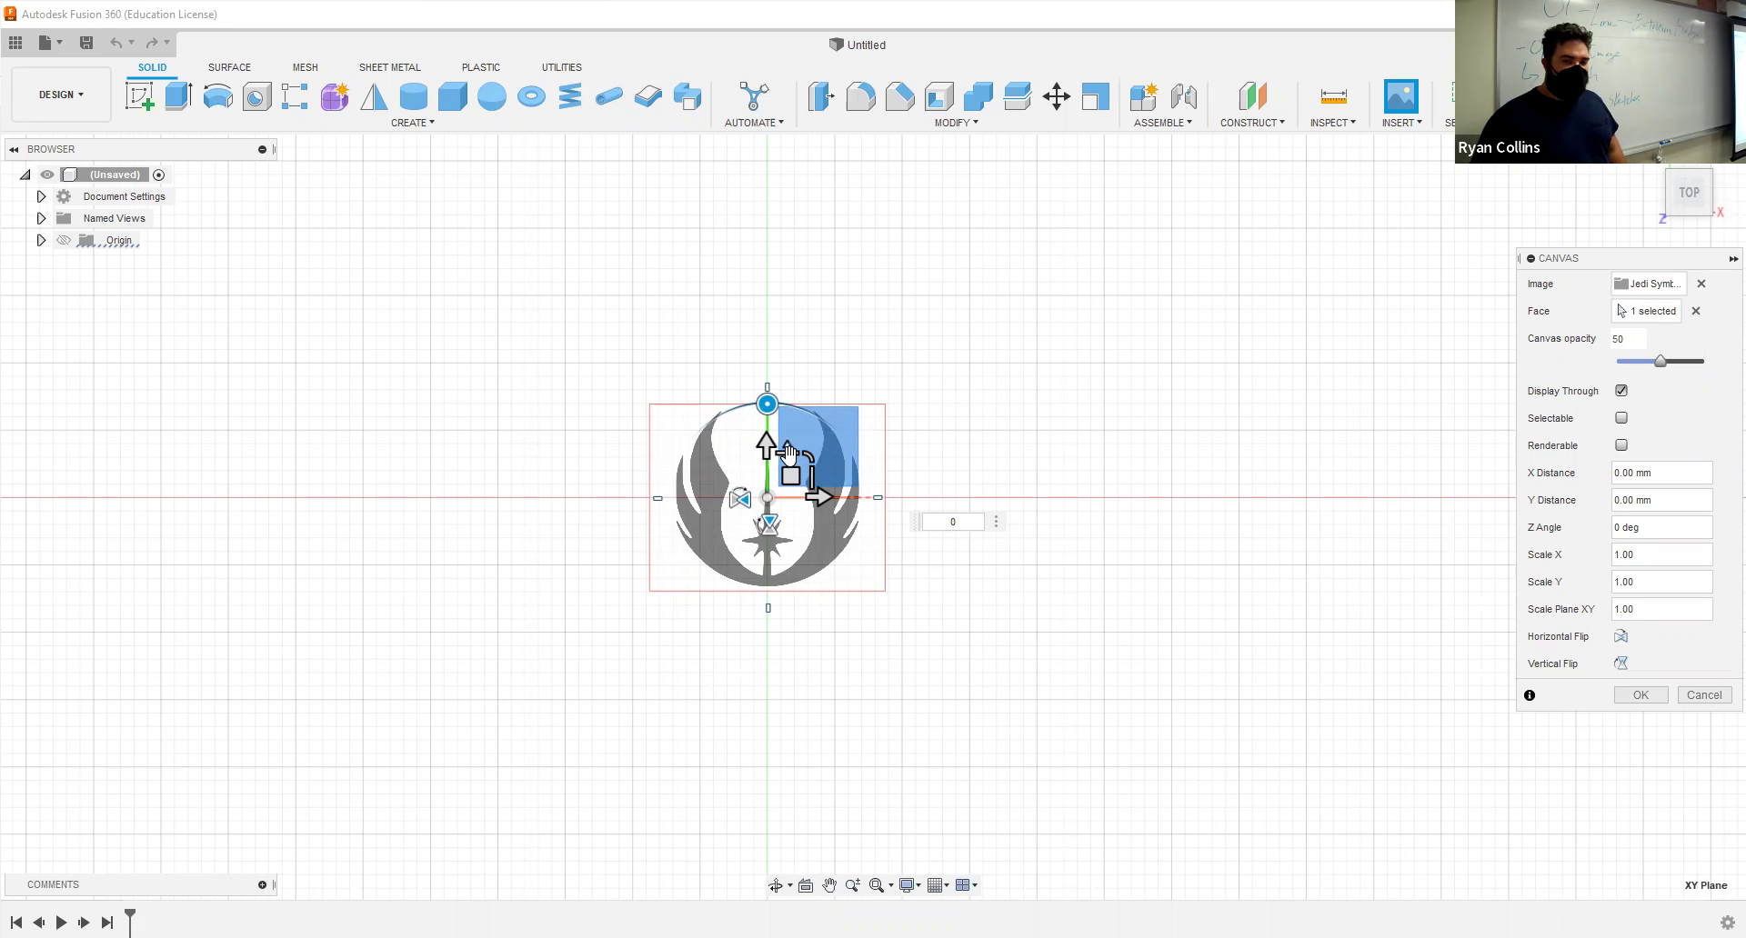
pyautogui.moveTo(789, 448); pyautogui.dragTo(797, 397)
pyautogui.write('0')
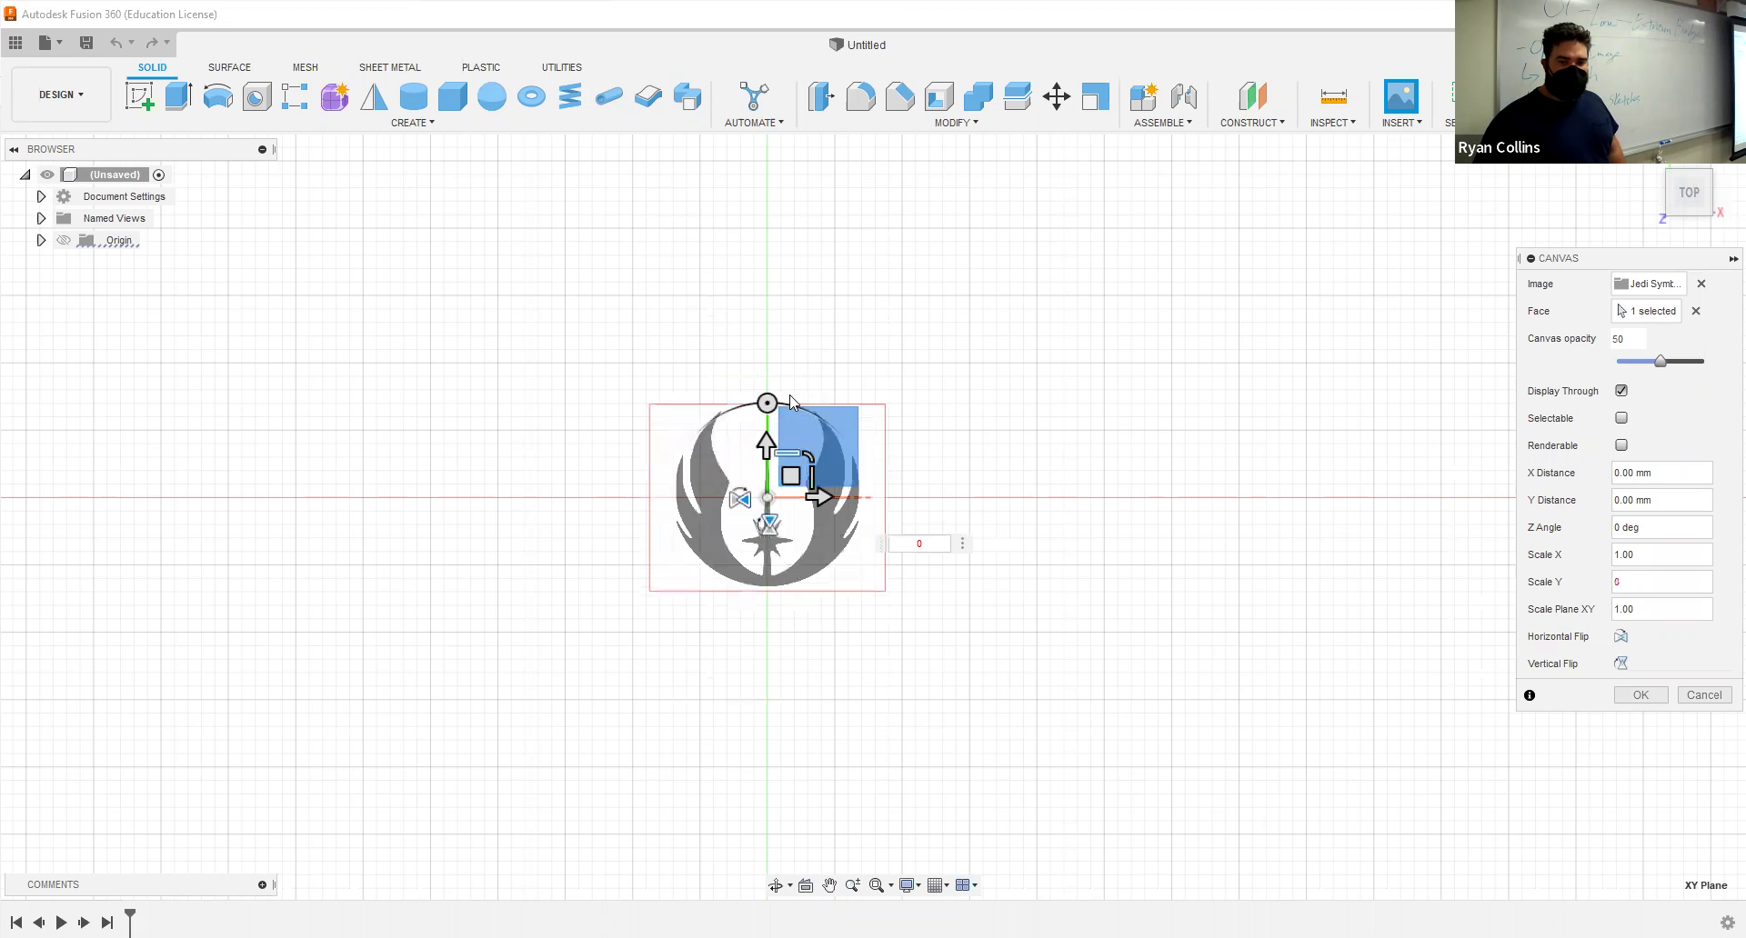
pyautogui.moveTo(812, 473); pyautogui.dragTo(1027, 461)
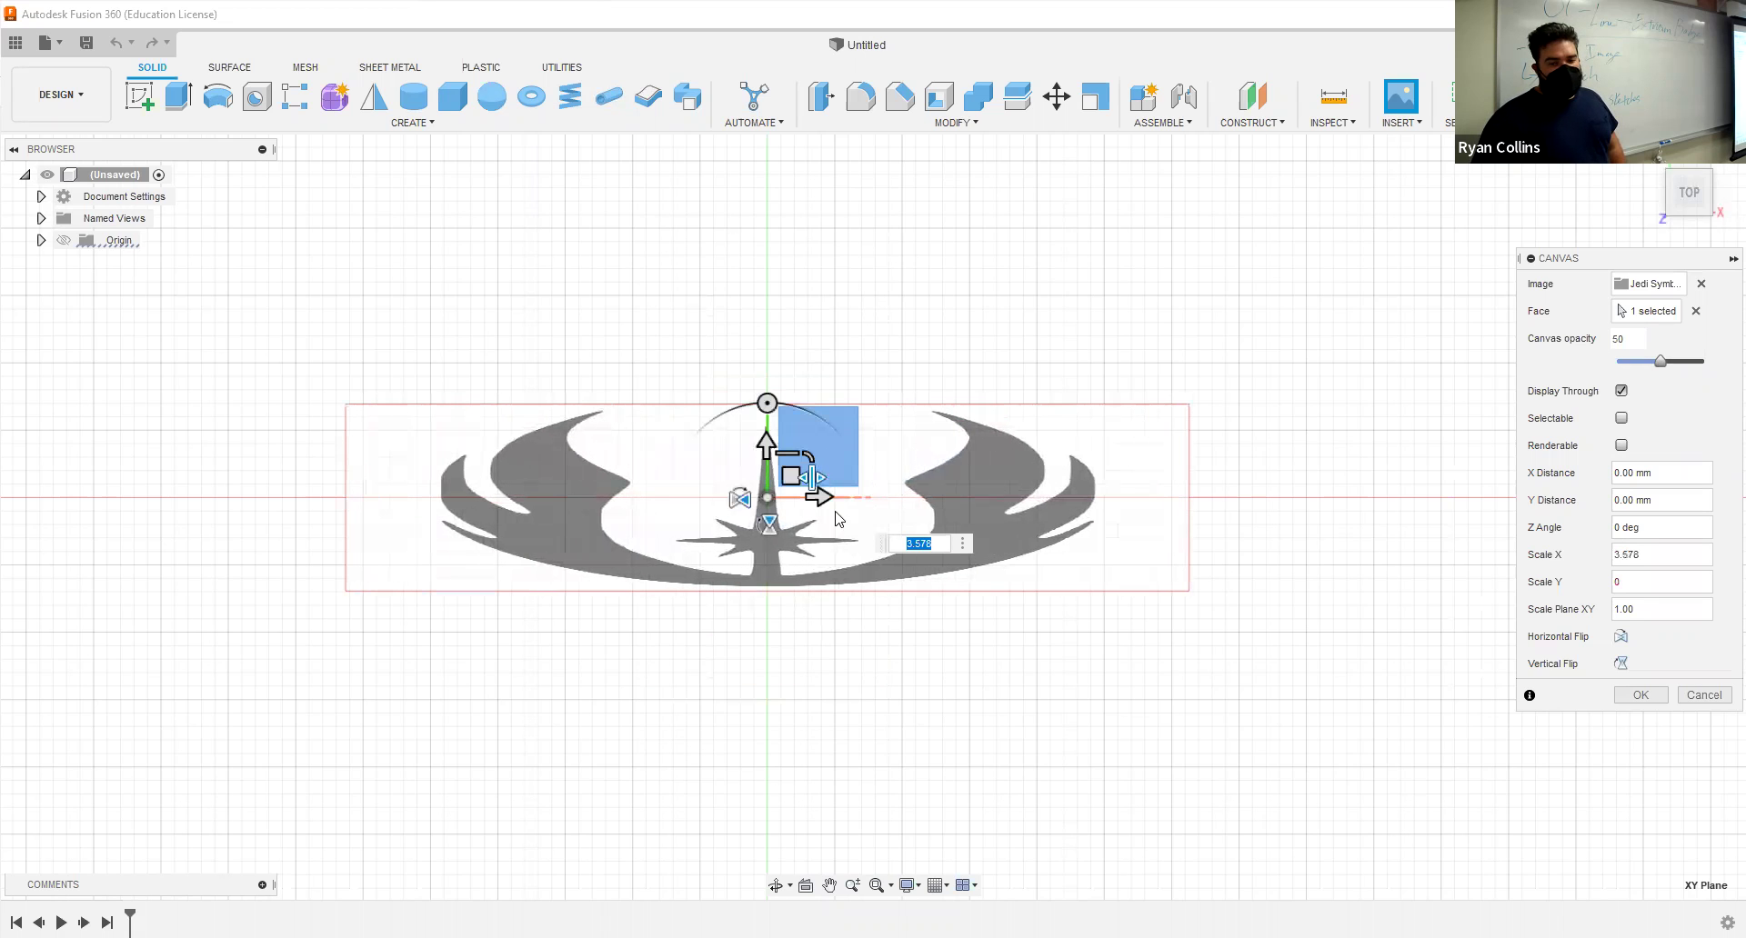
pyautogui.write('0')
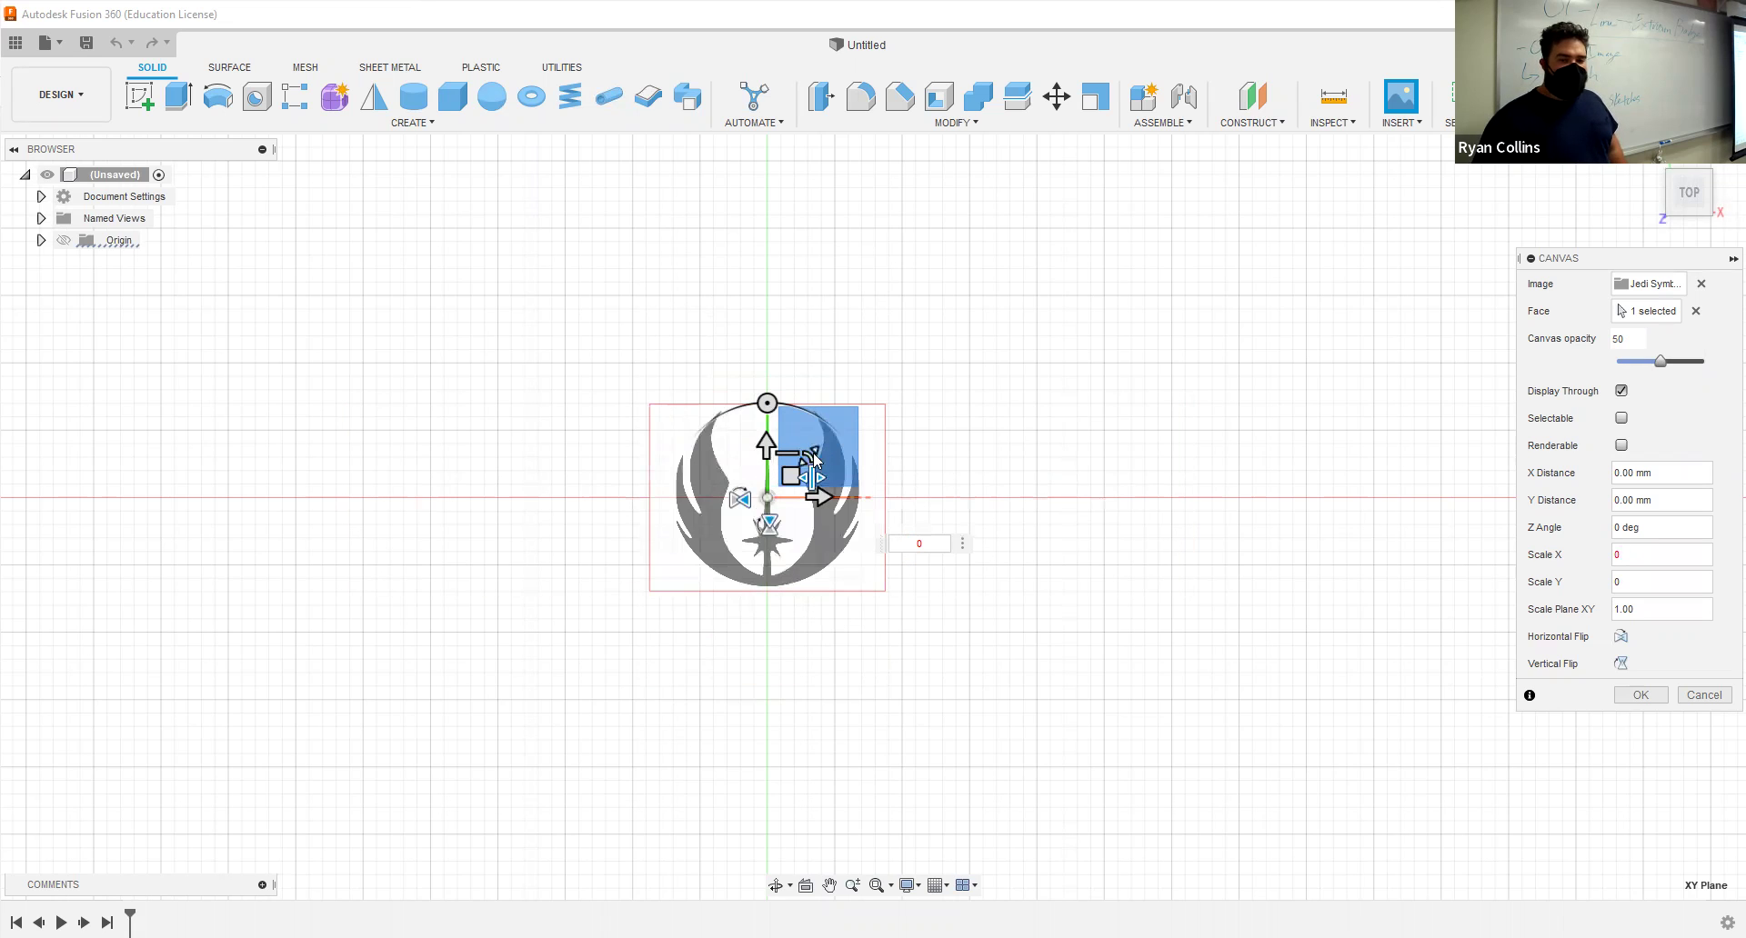
# Step: Scale the canvas uniformly with a Scale Plane XY of 2.5 and finish the canvas insertion
pyautogui.moveTo(808, 453); pyautogui.dragTo(876, 400)
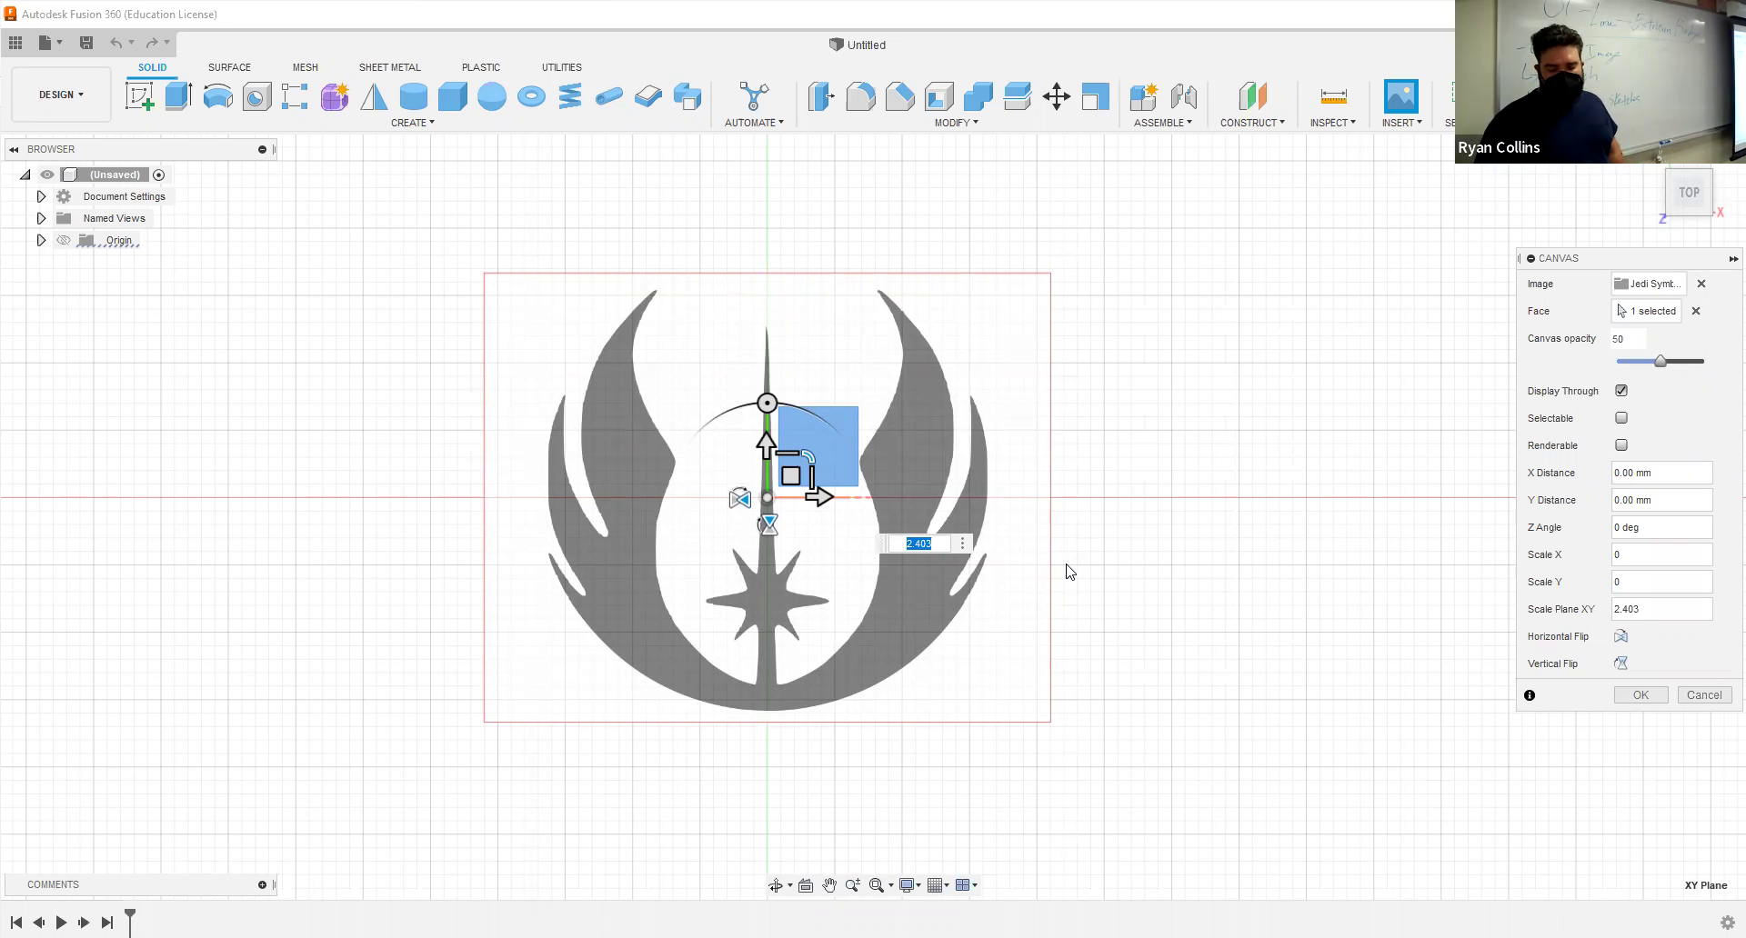
pyautogui.write('2.5')
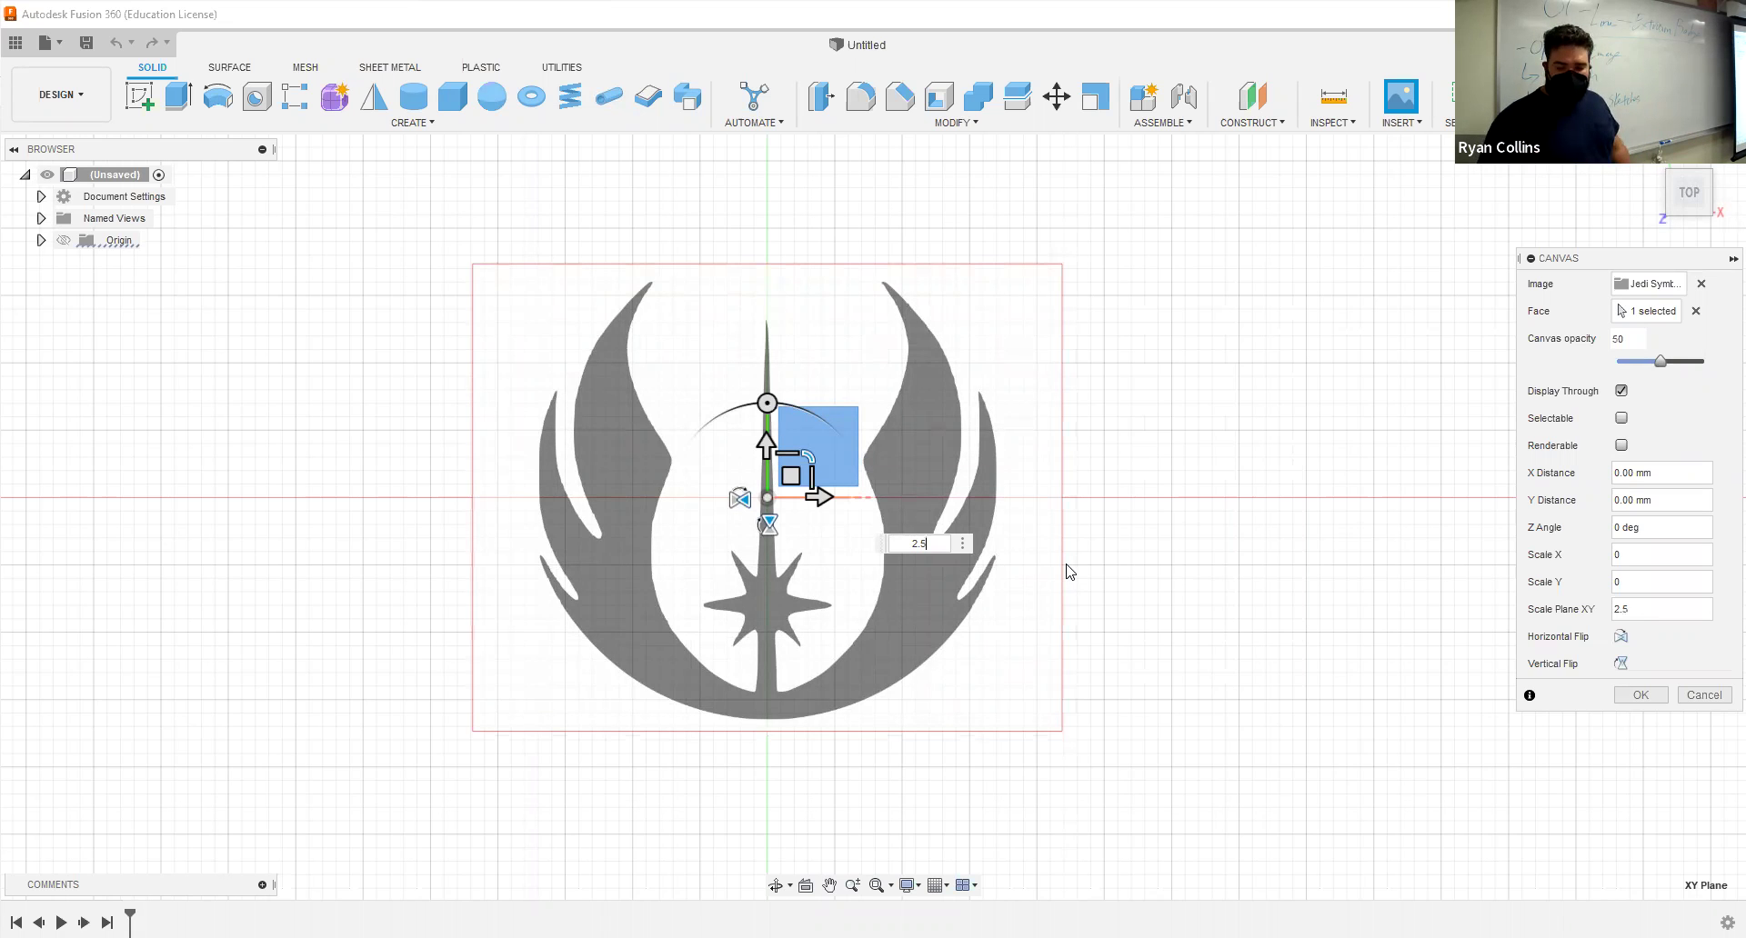
pyautogui.press('Return')
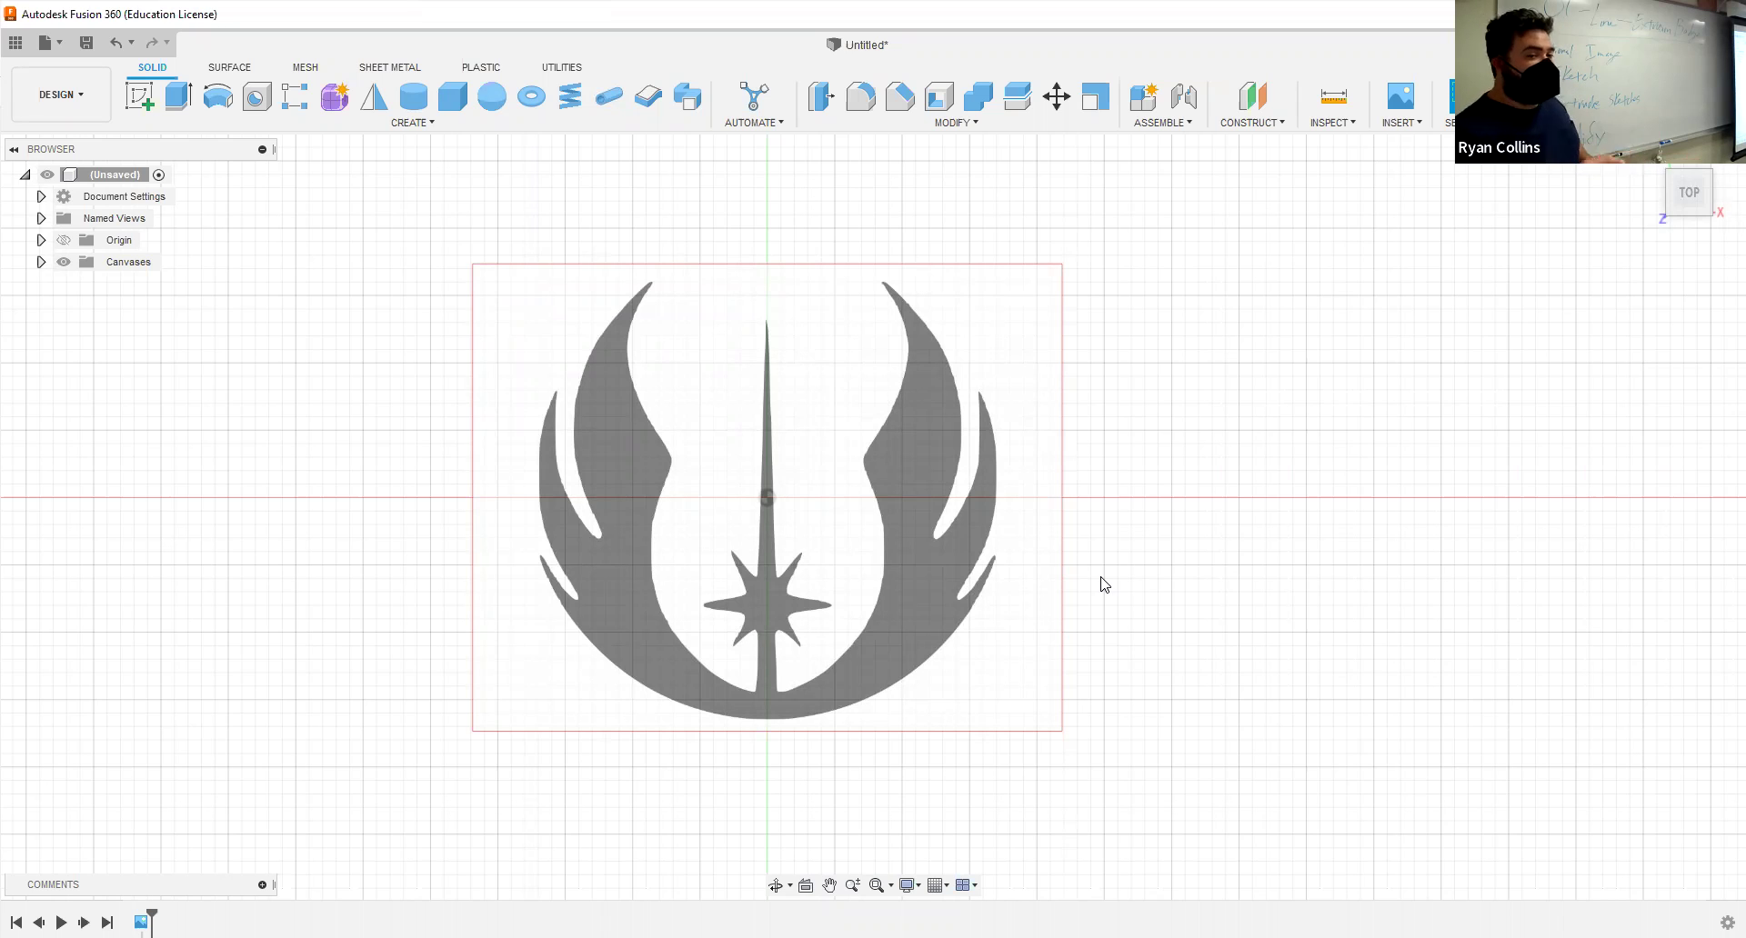
# Step: Look through the document's unit type options and the available inspection tools without applying any
pyautogui.click(41, 196)
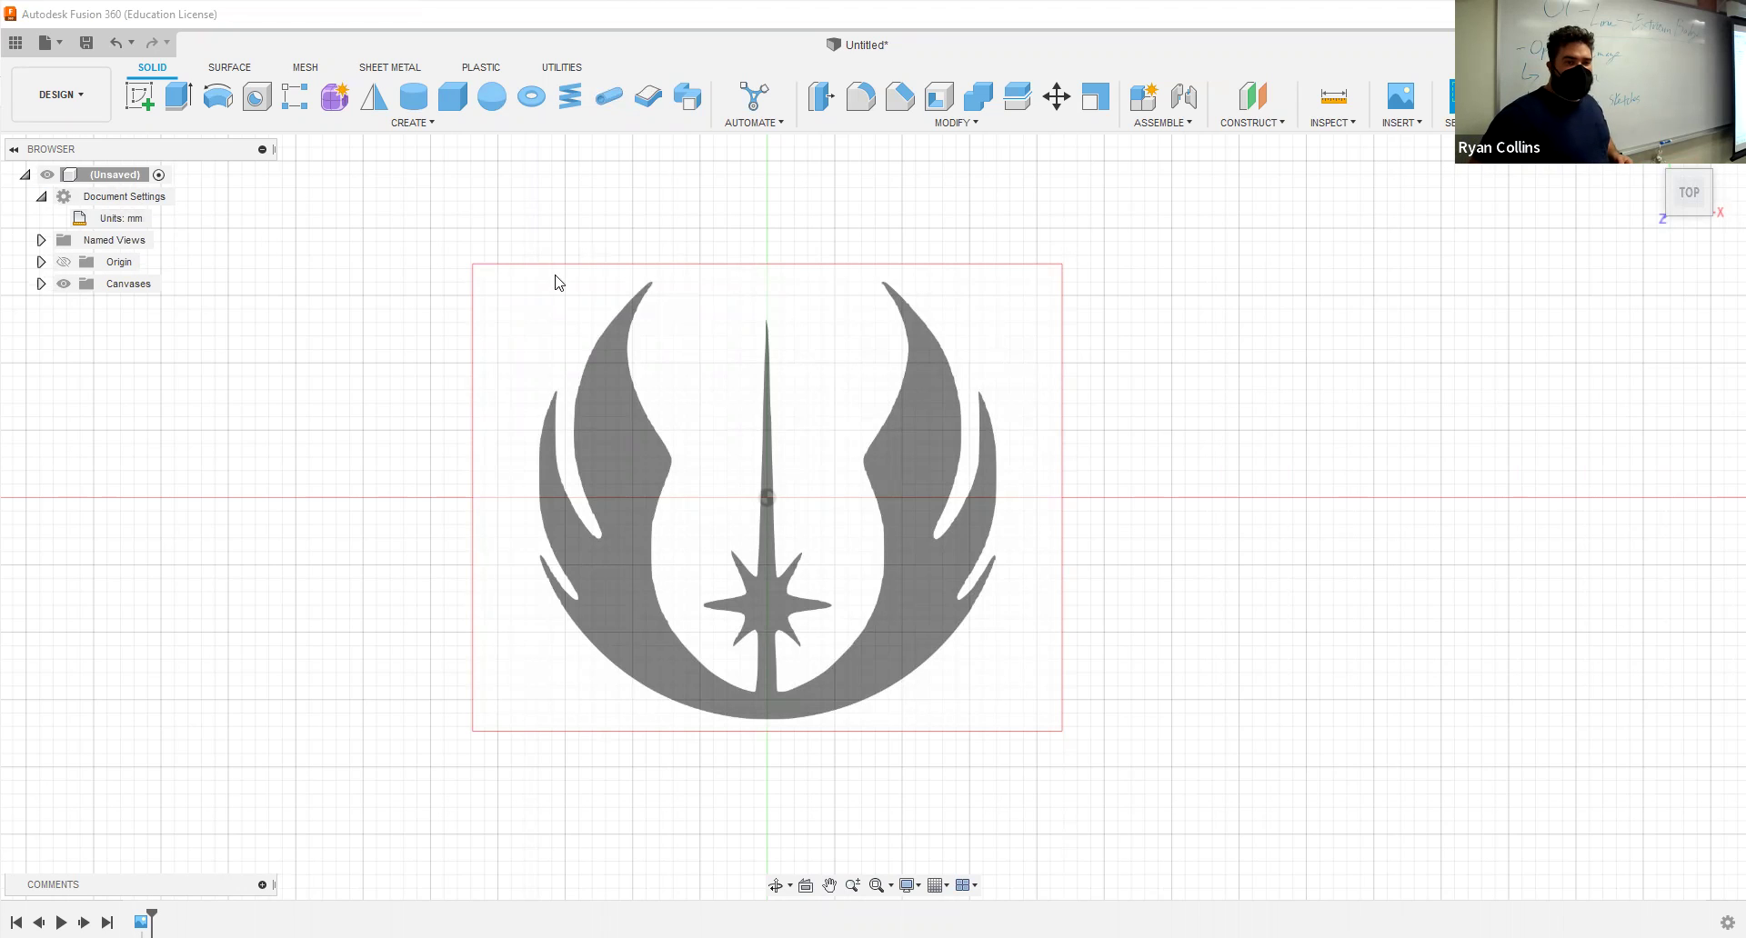
pyautogui.click(163, 218)
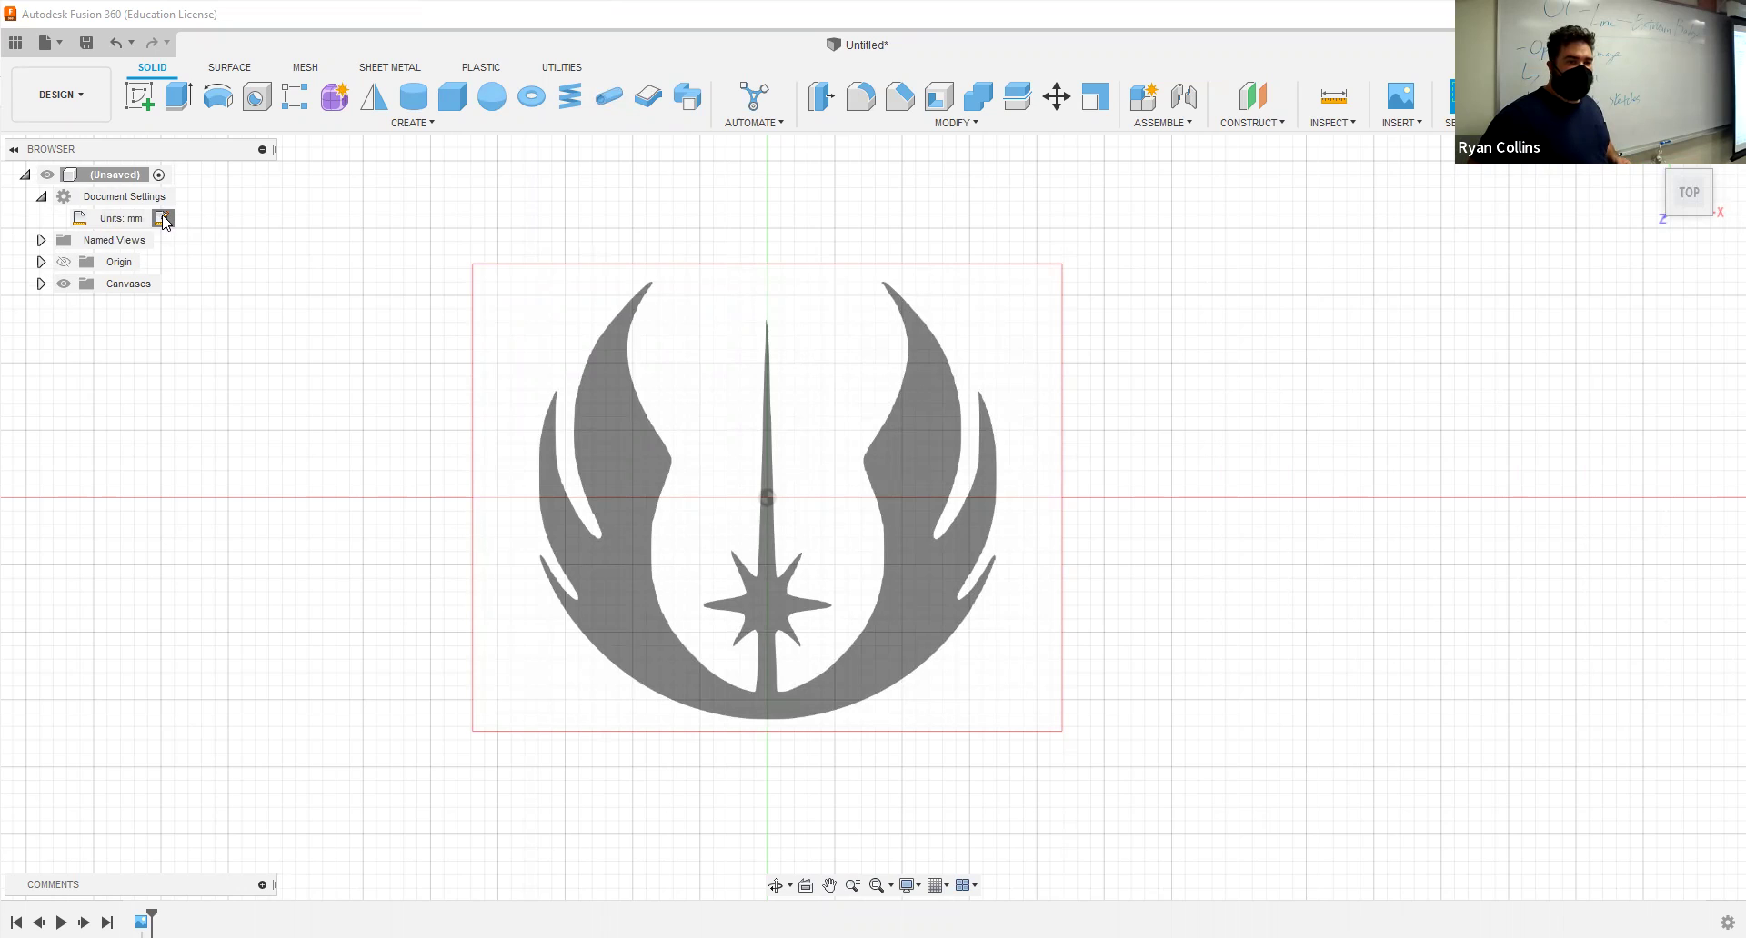
pyautogui.click(1671, 285)
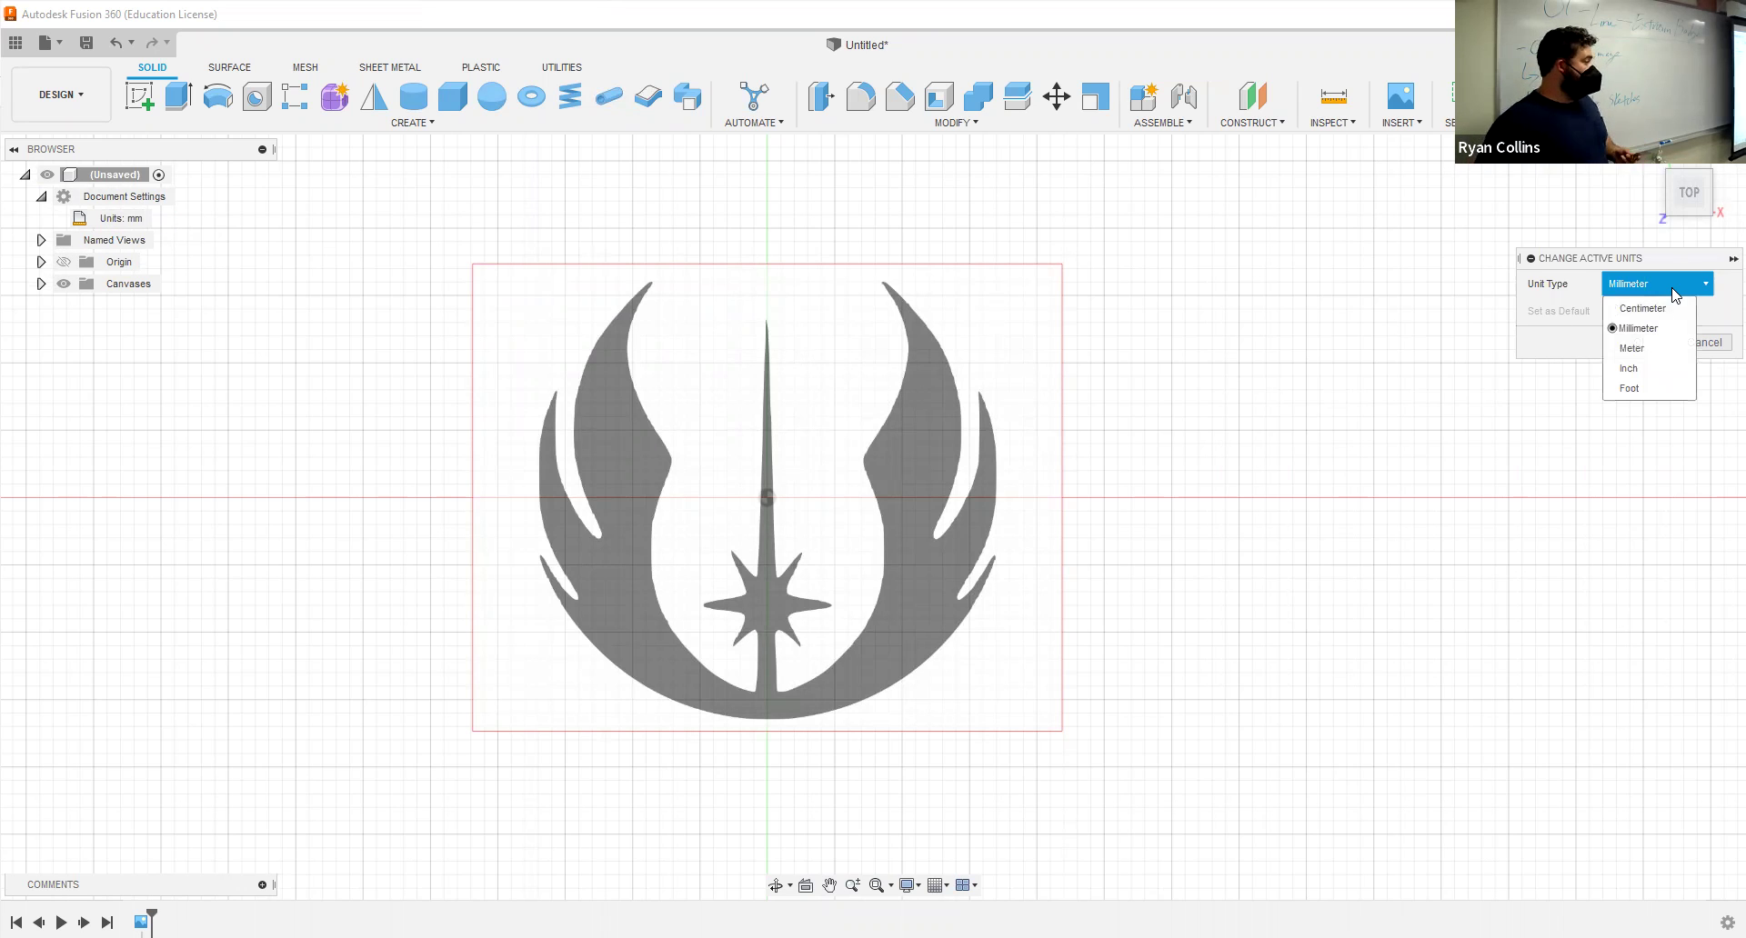
pyautogui.click(1721, 357)
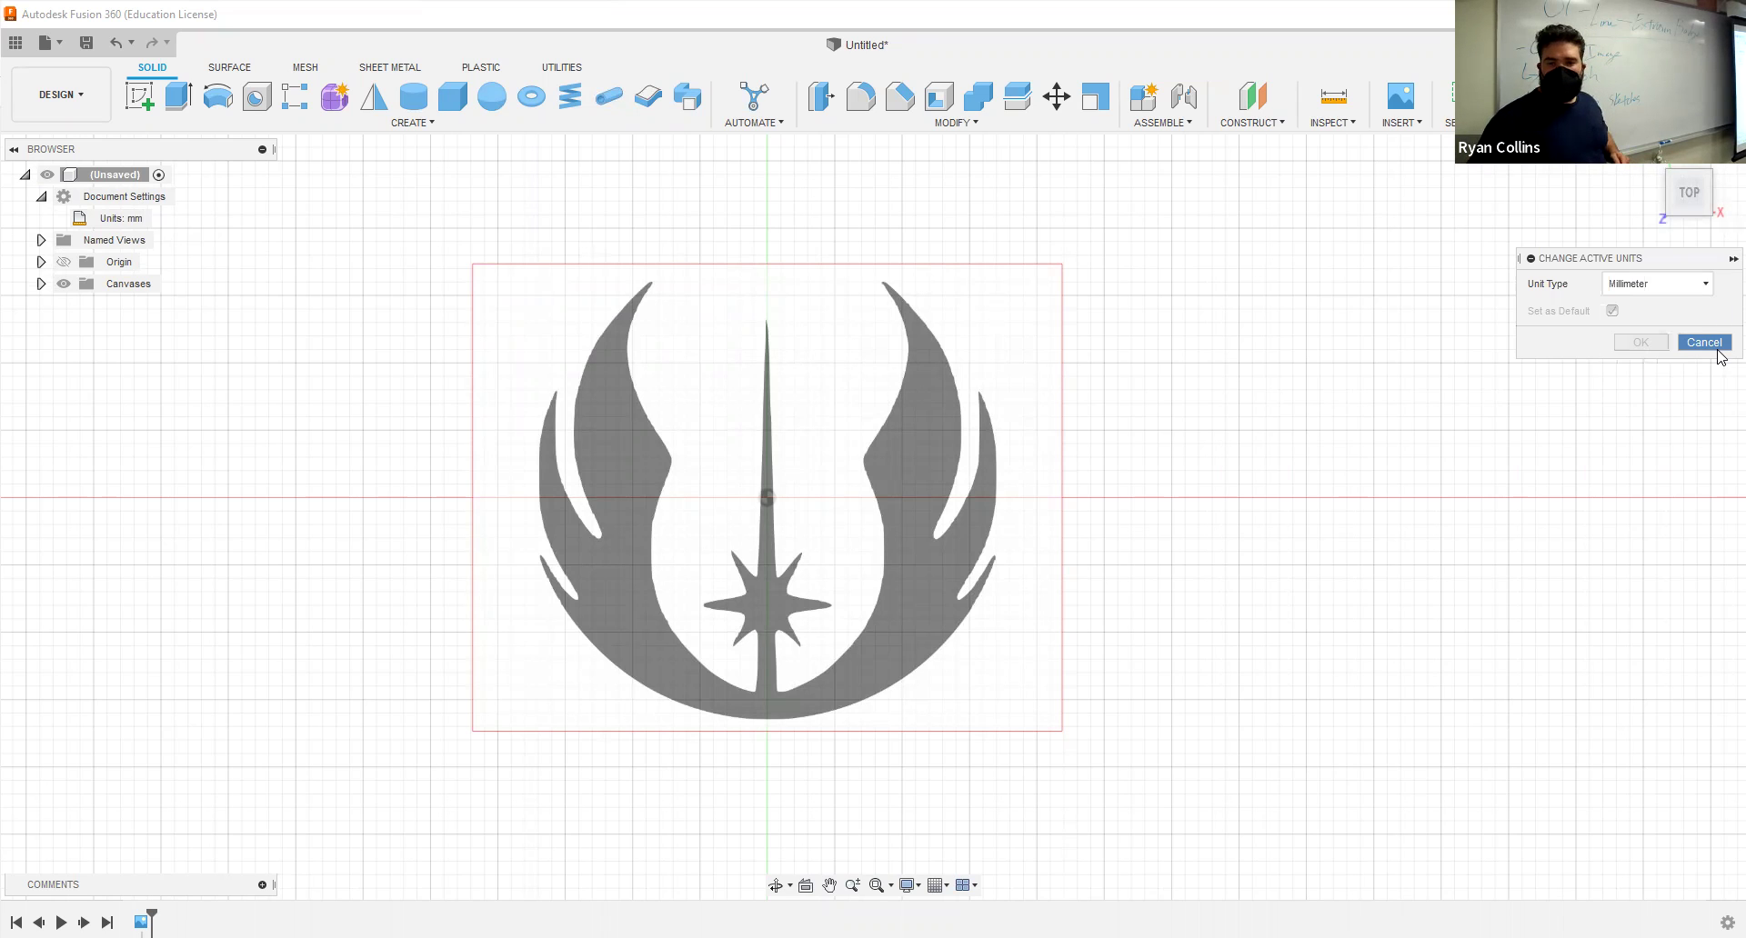
pyautogui.click(1719, 355)
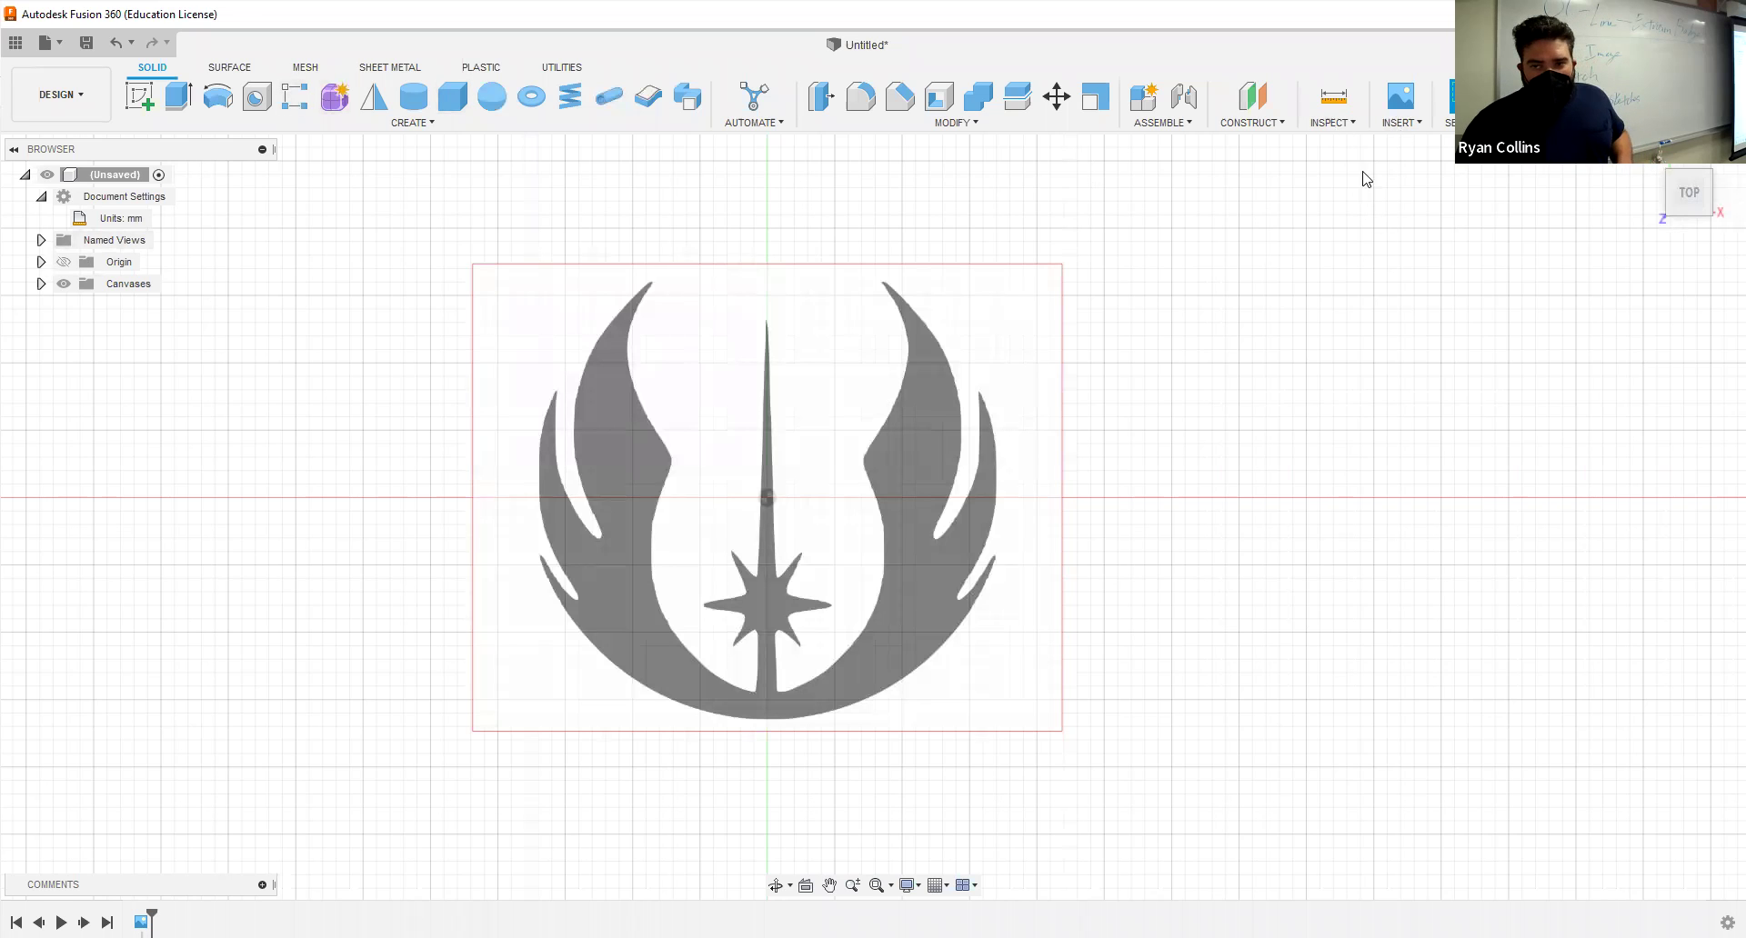
pyautogui.click(1340, 124)
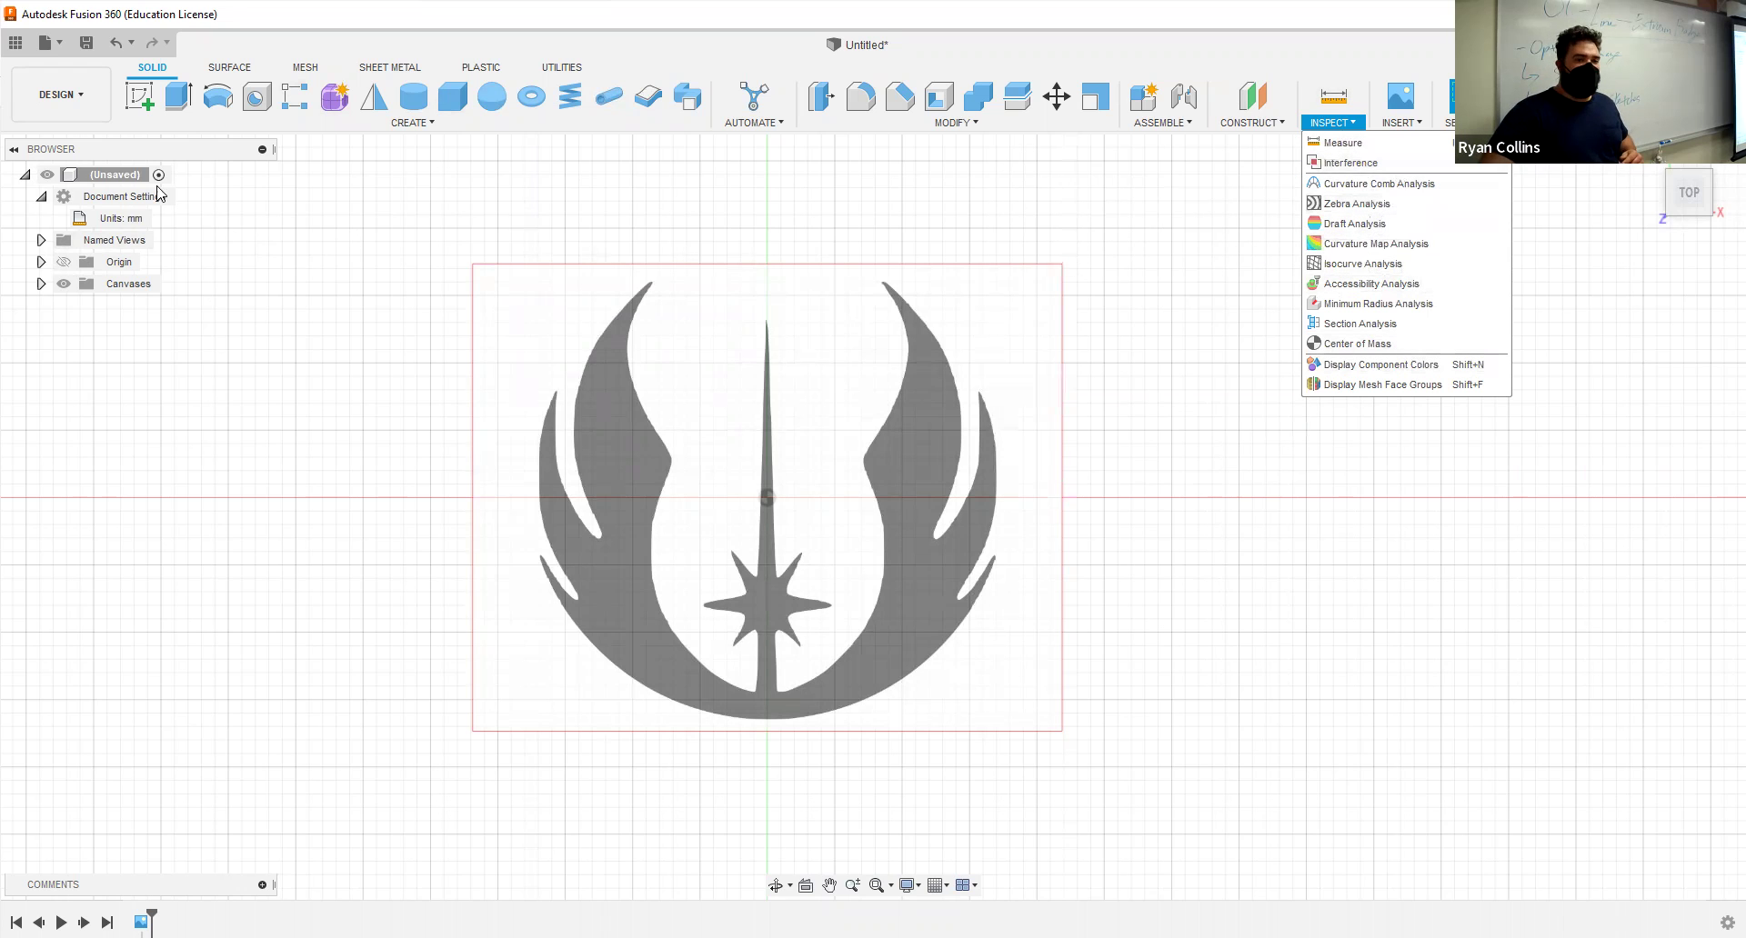
pyautogui.click(50, 203)
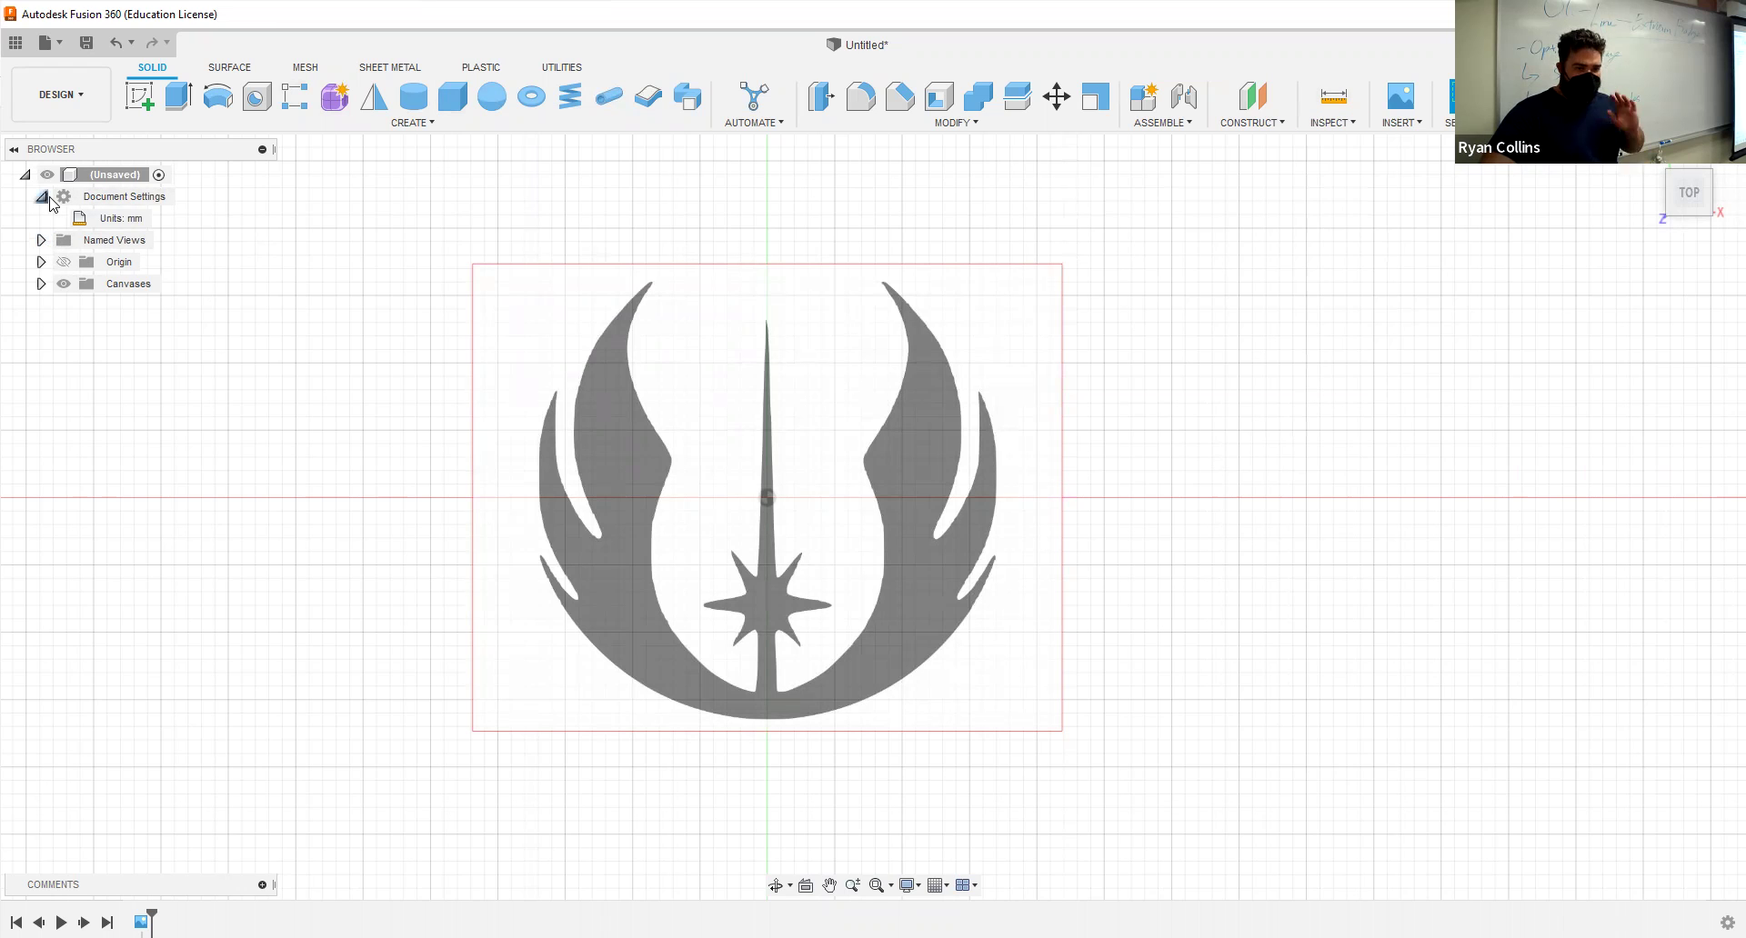
pyautogui.click(41, 197)
# Step: Expand the Canvases folder and select the Jedi Symbol canvas
pyautogui.click(40, 261)
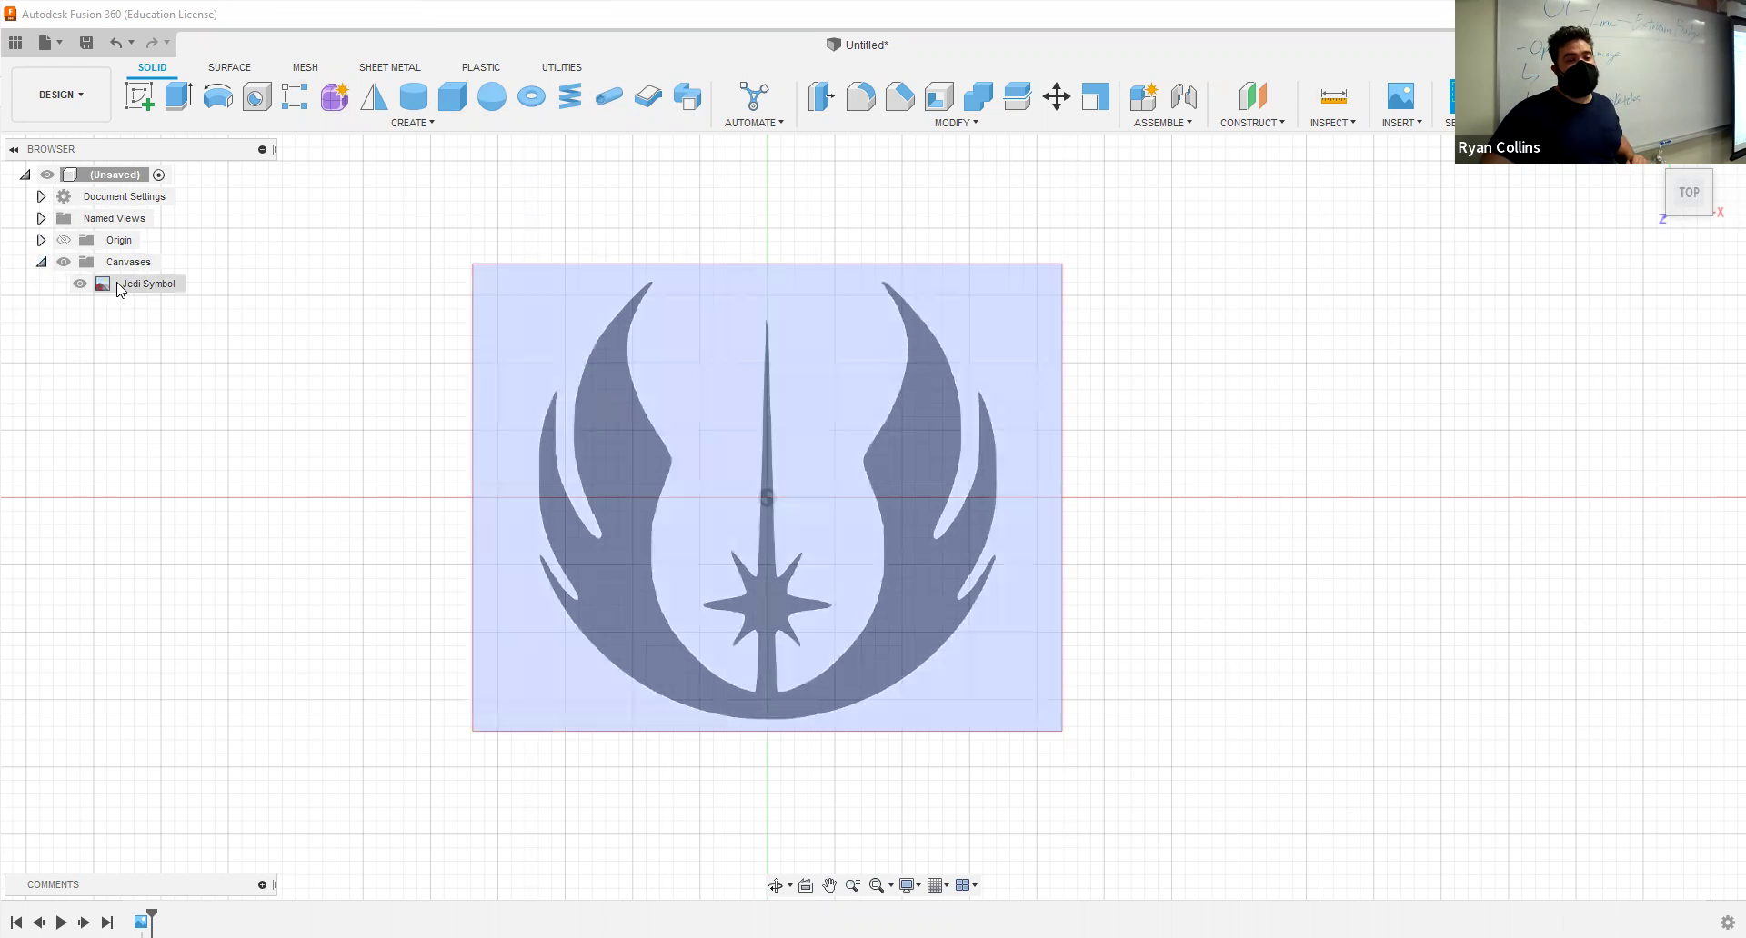
pyautogui.click(40, 262)
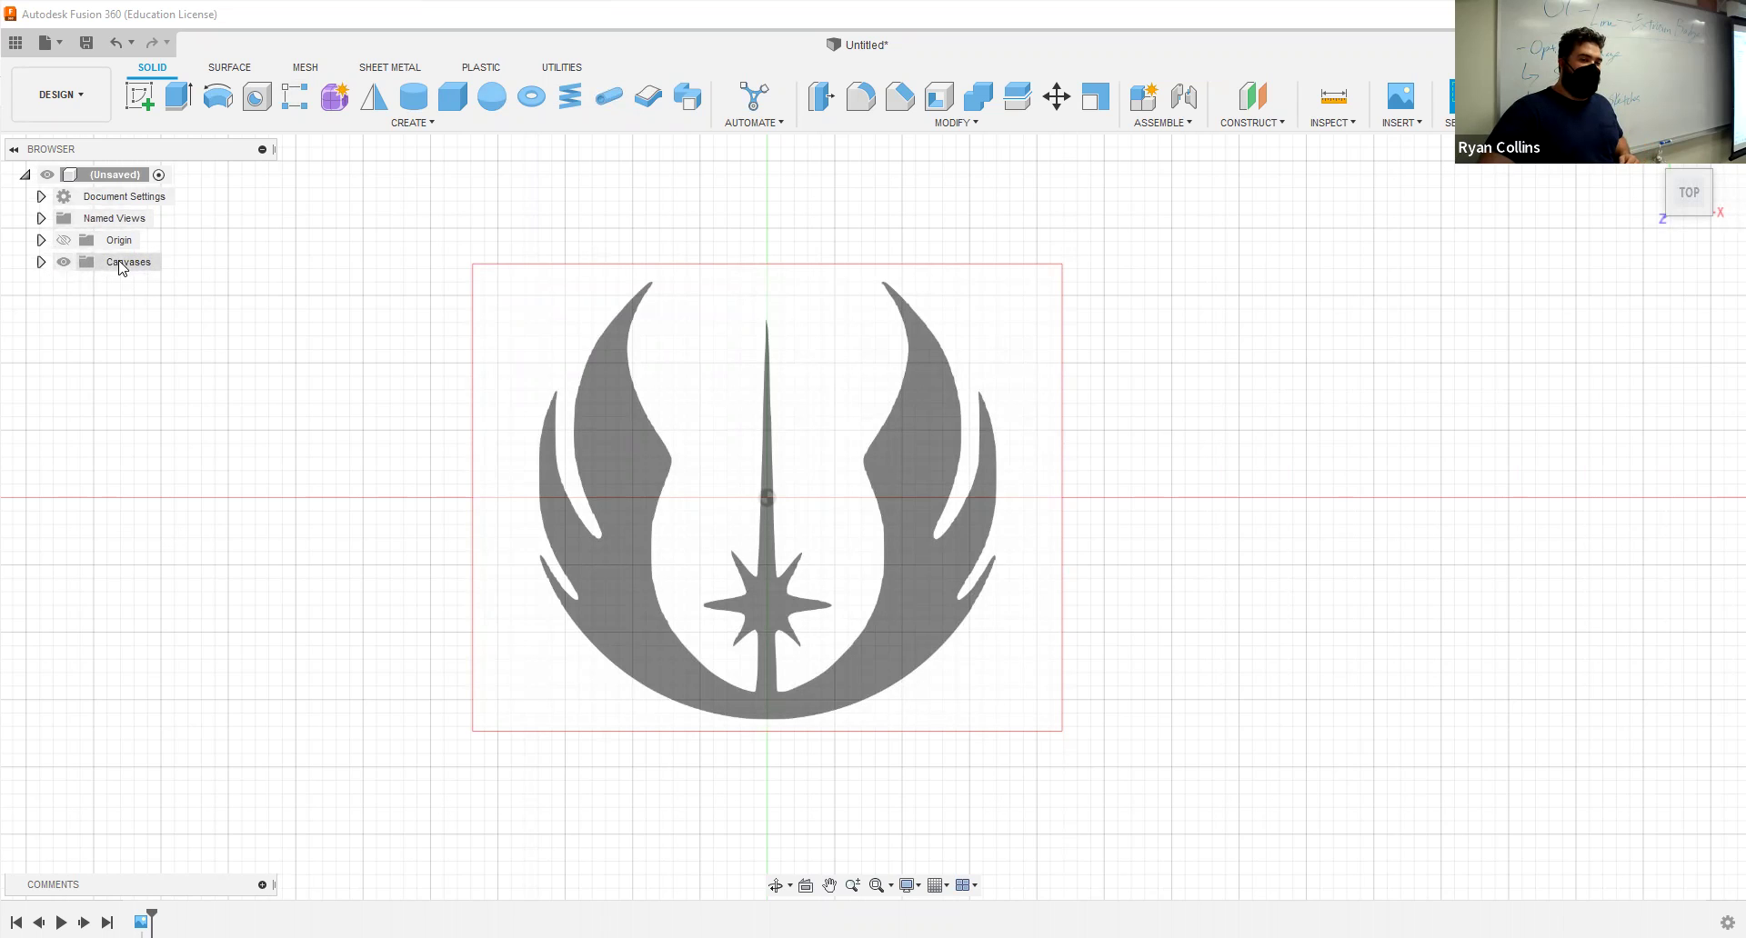
pyautogui.click(41, 263)
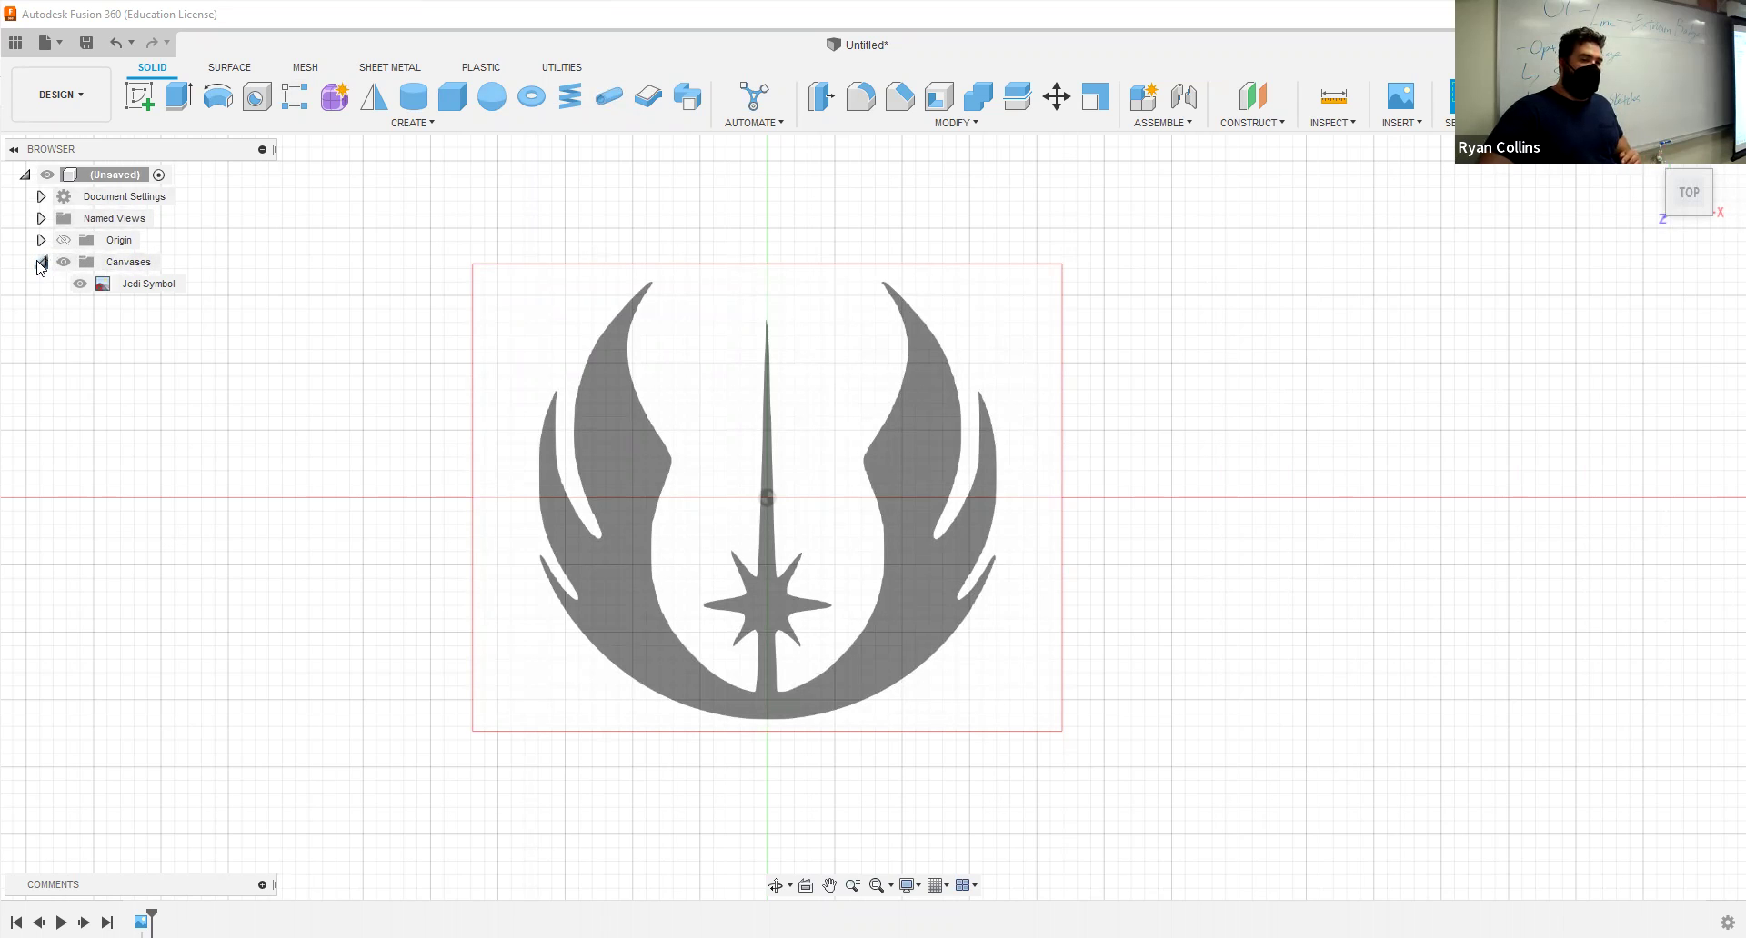
pyautogui.click(91, 287)
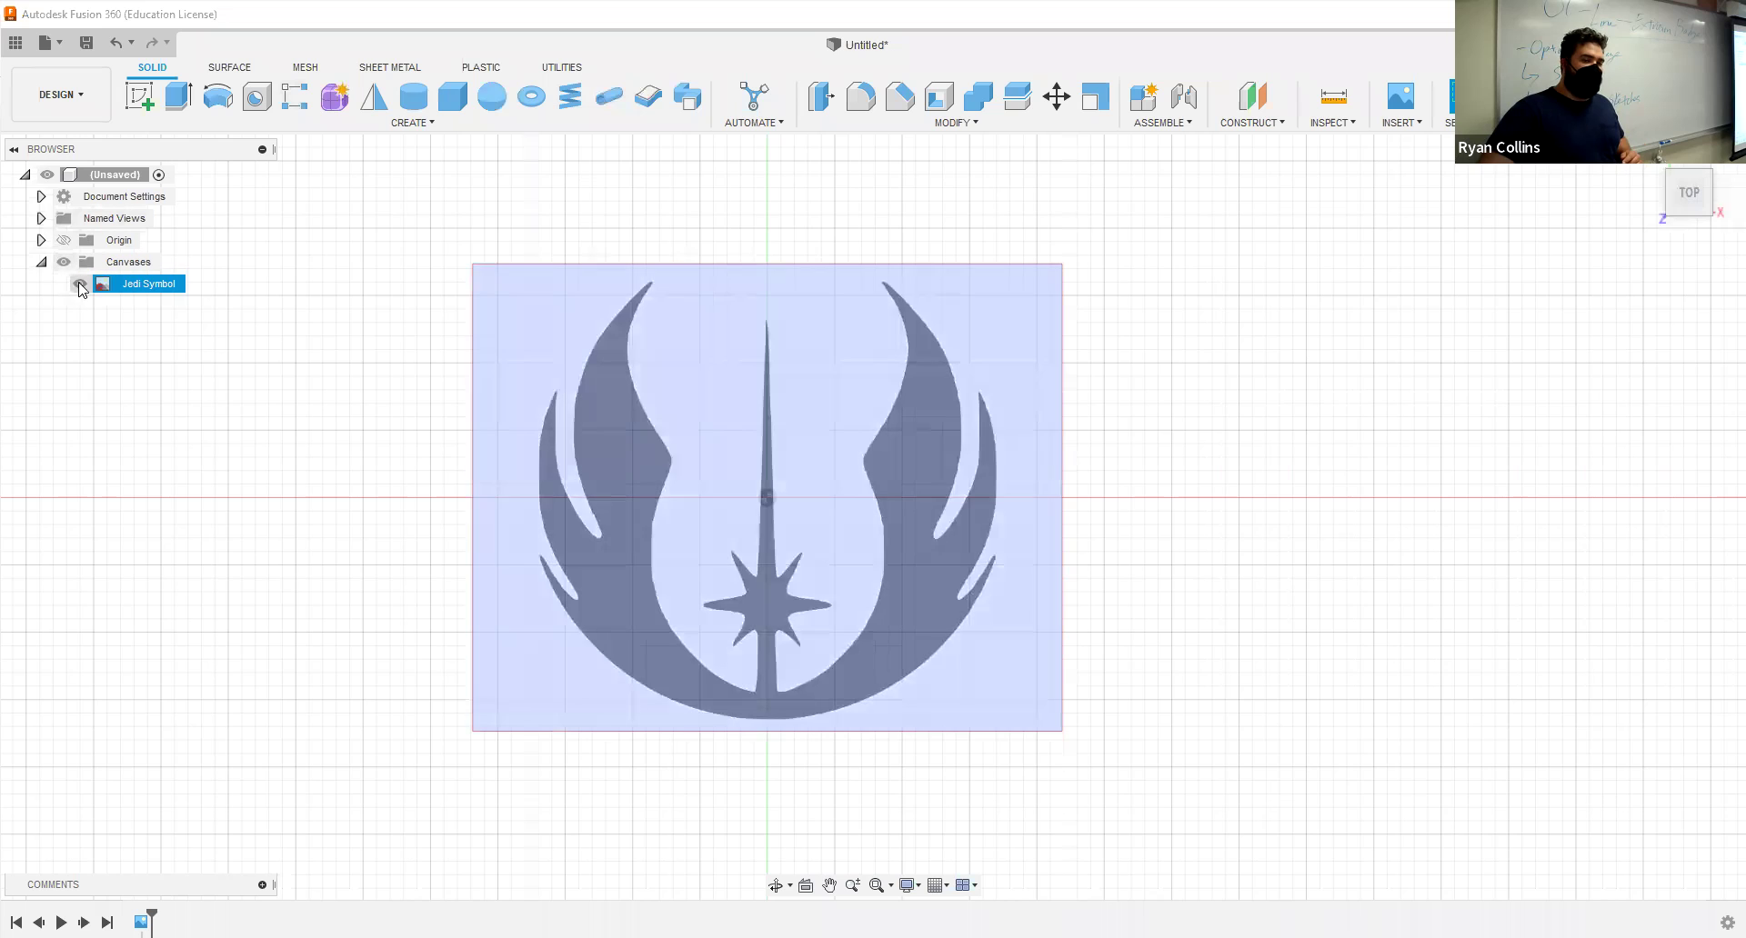
pyautogui.click(80, 286)
pyautogui.click(80, 285)
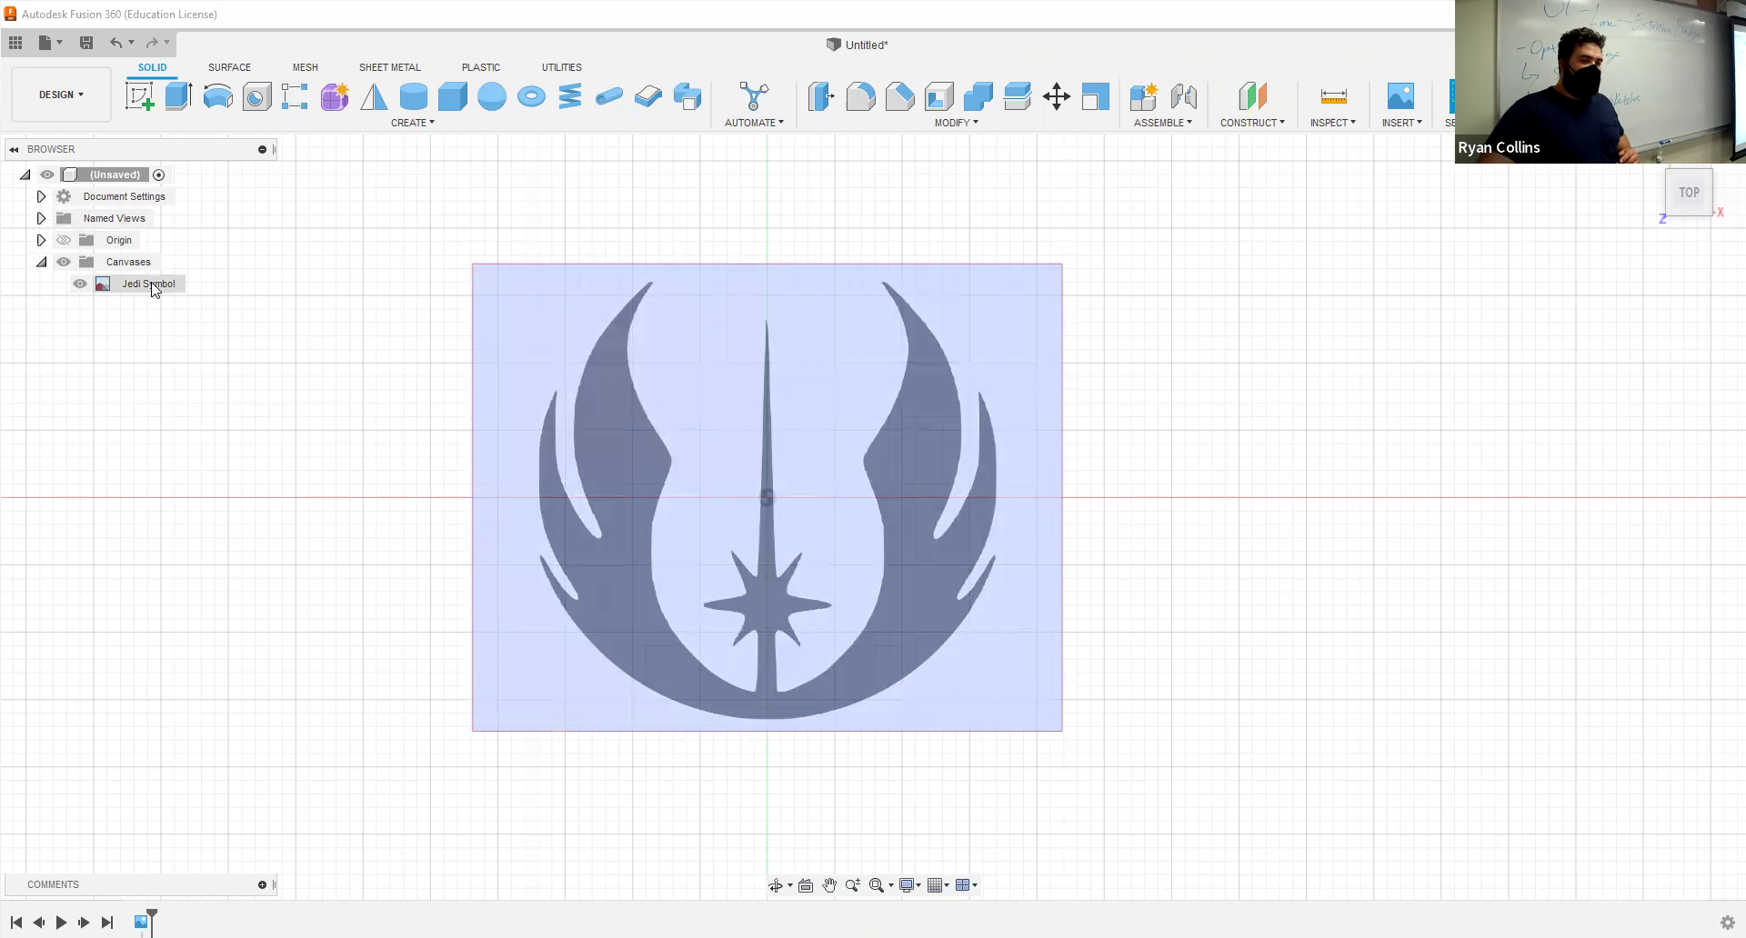
pyautogui.rightClick(152, 287)
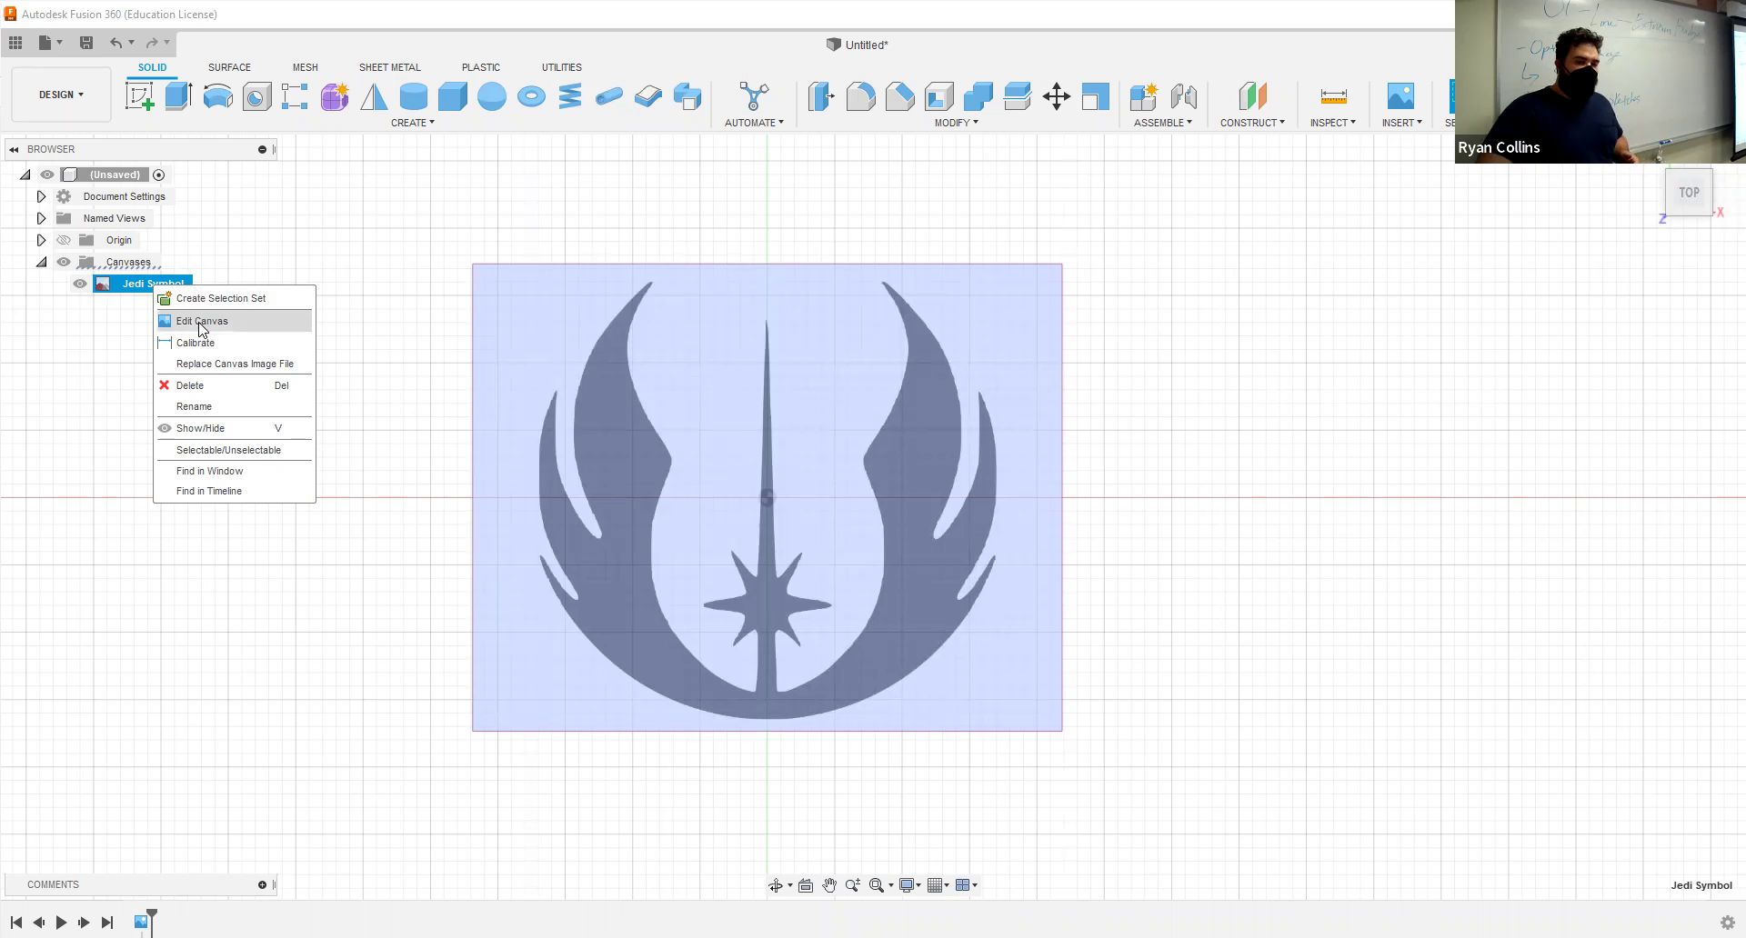
pyautogui.click(229, 329)
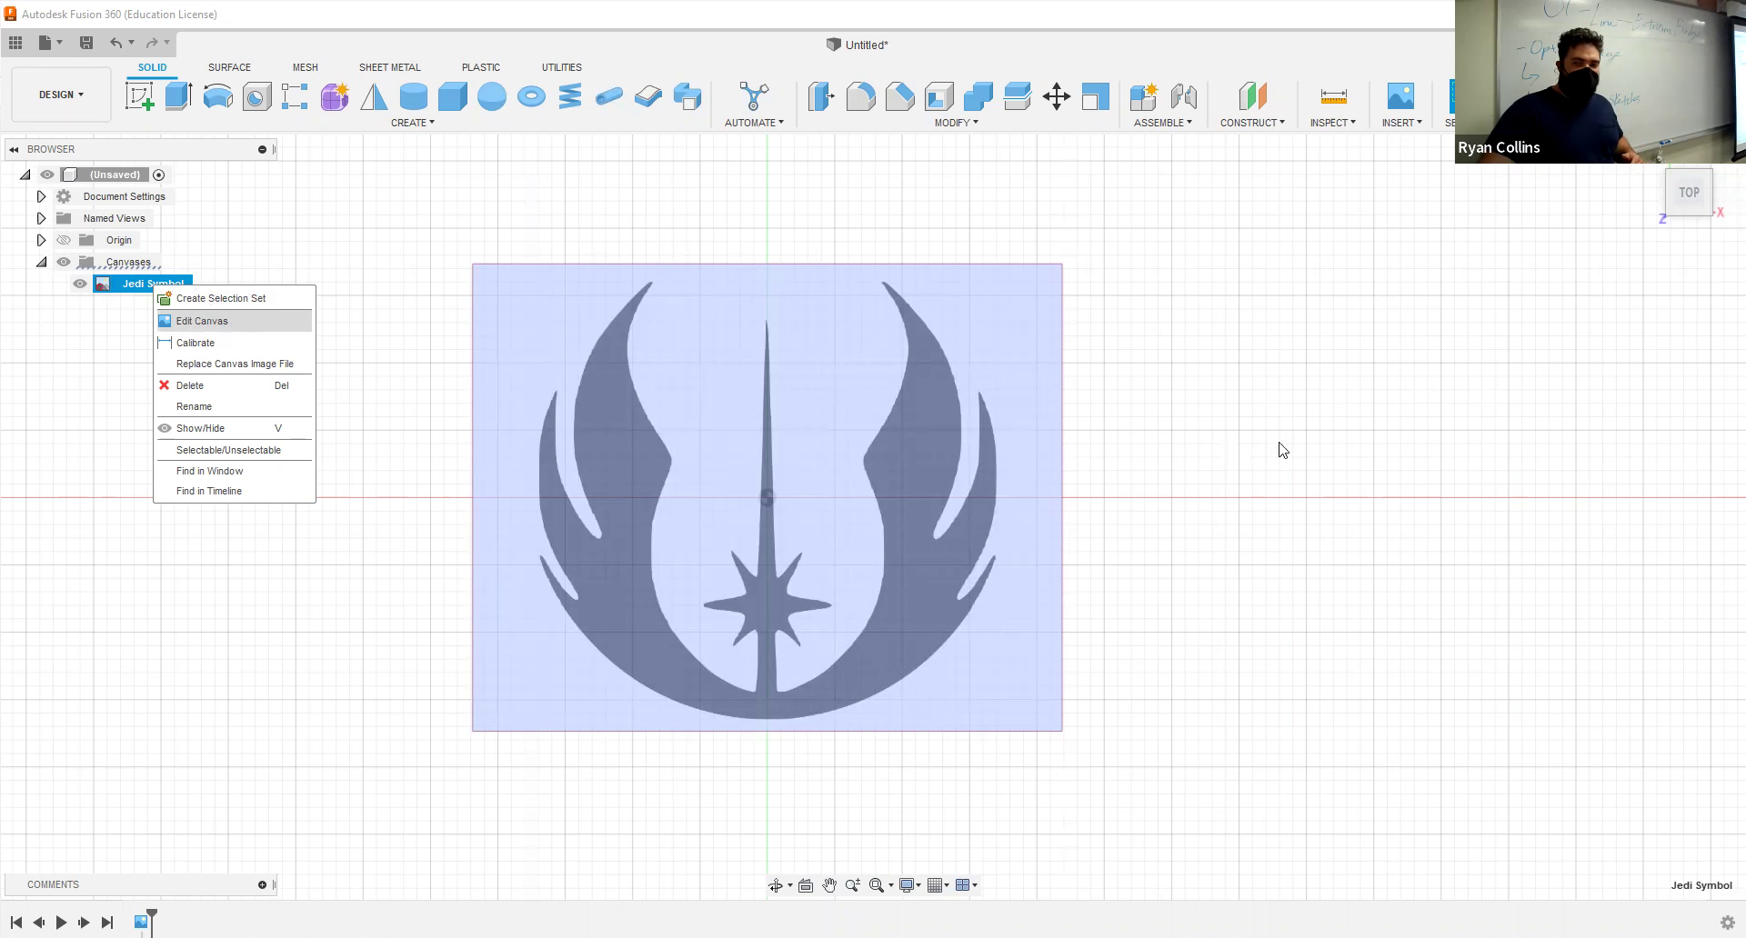
pyautogui.click(1704, 668)
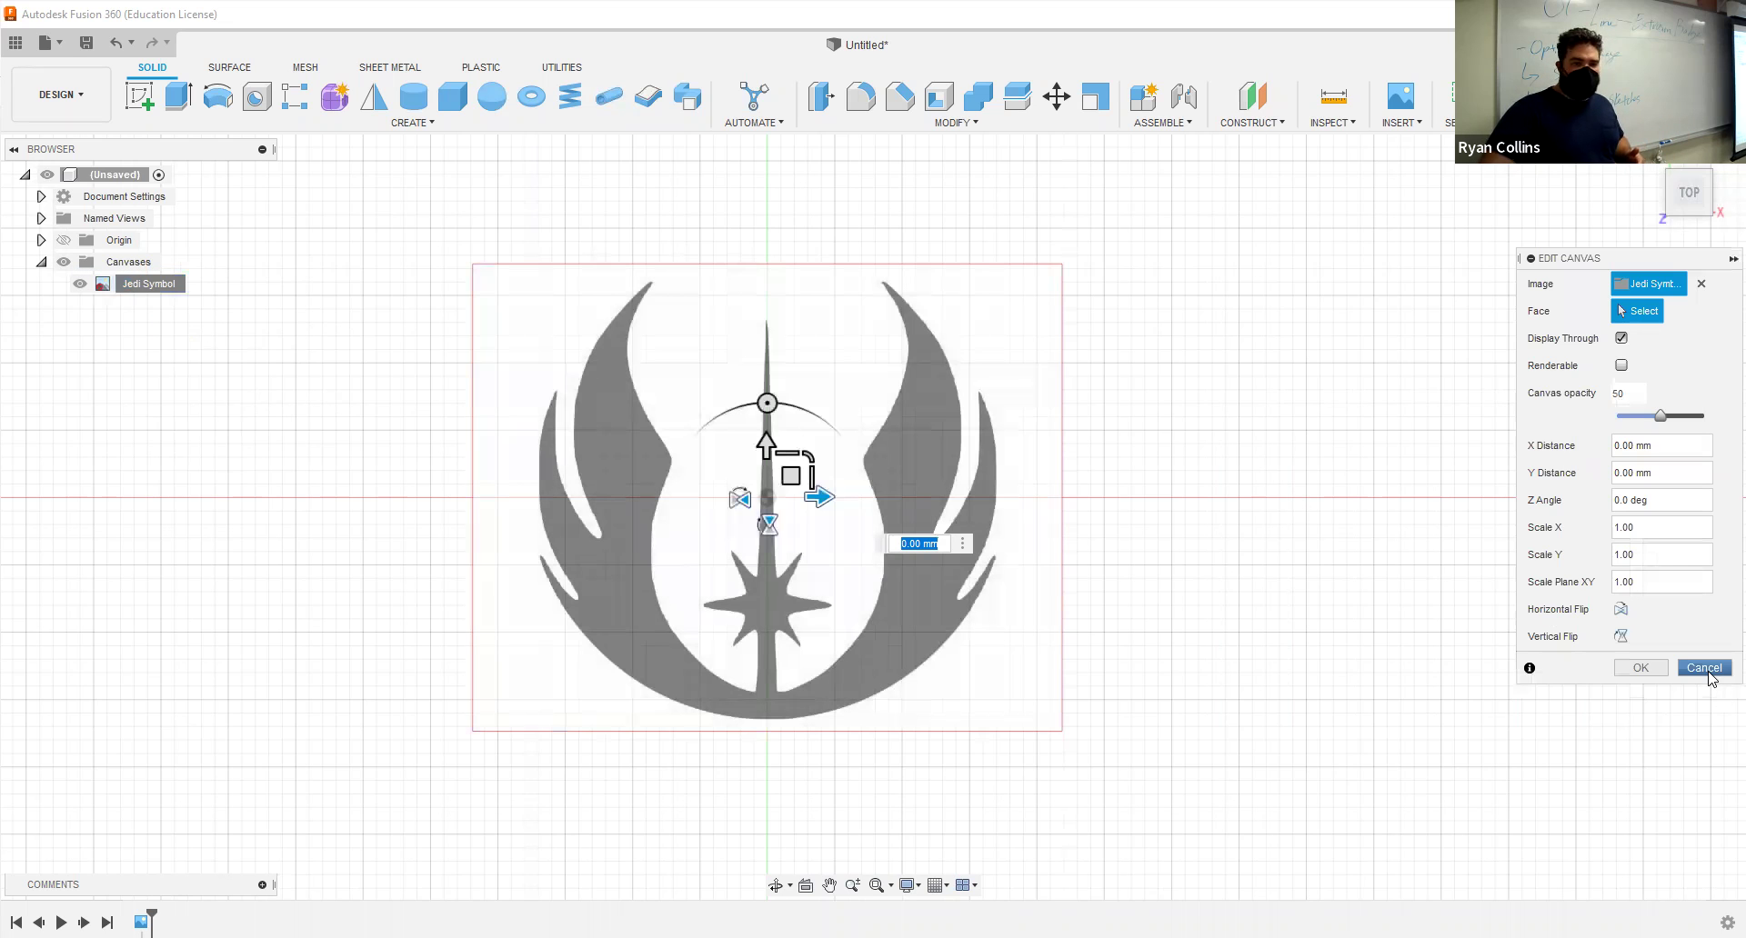
# Step: Calibrate the Jedi Symbol canvas so the emblem measures 100 mm across its outer left and right edges
pyautogui.rightClick(158, 290)
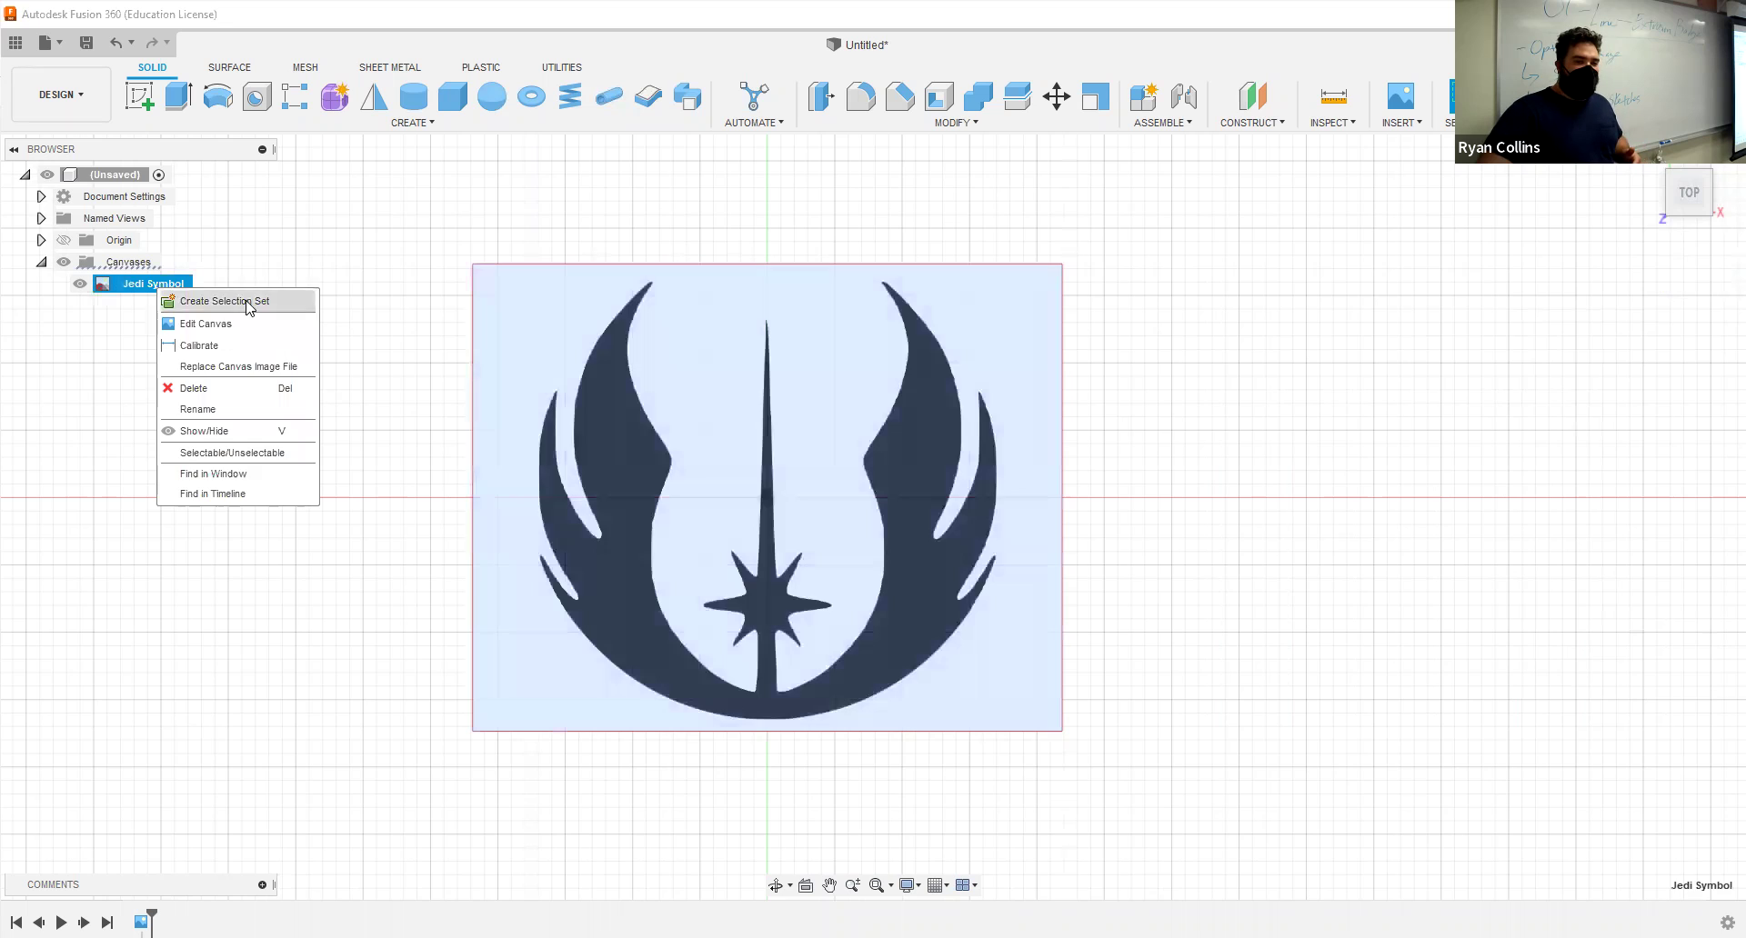
pyautogui.click(197, 347)
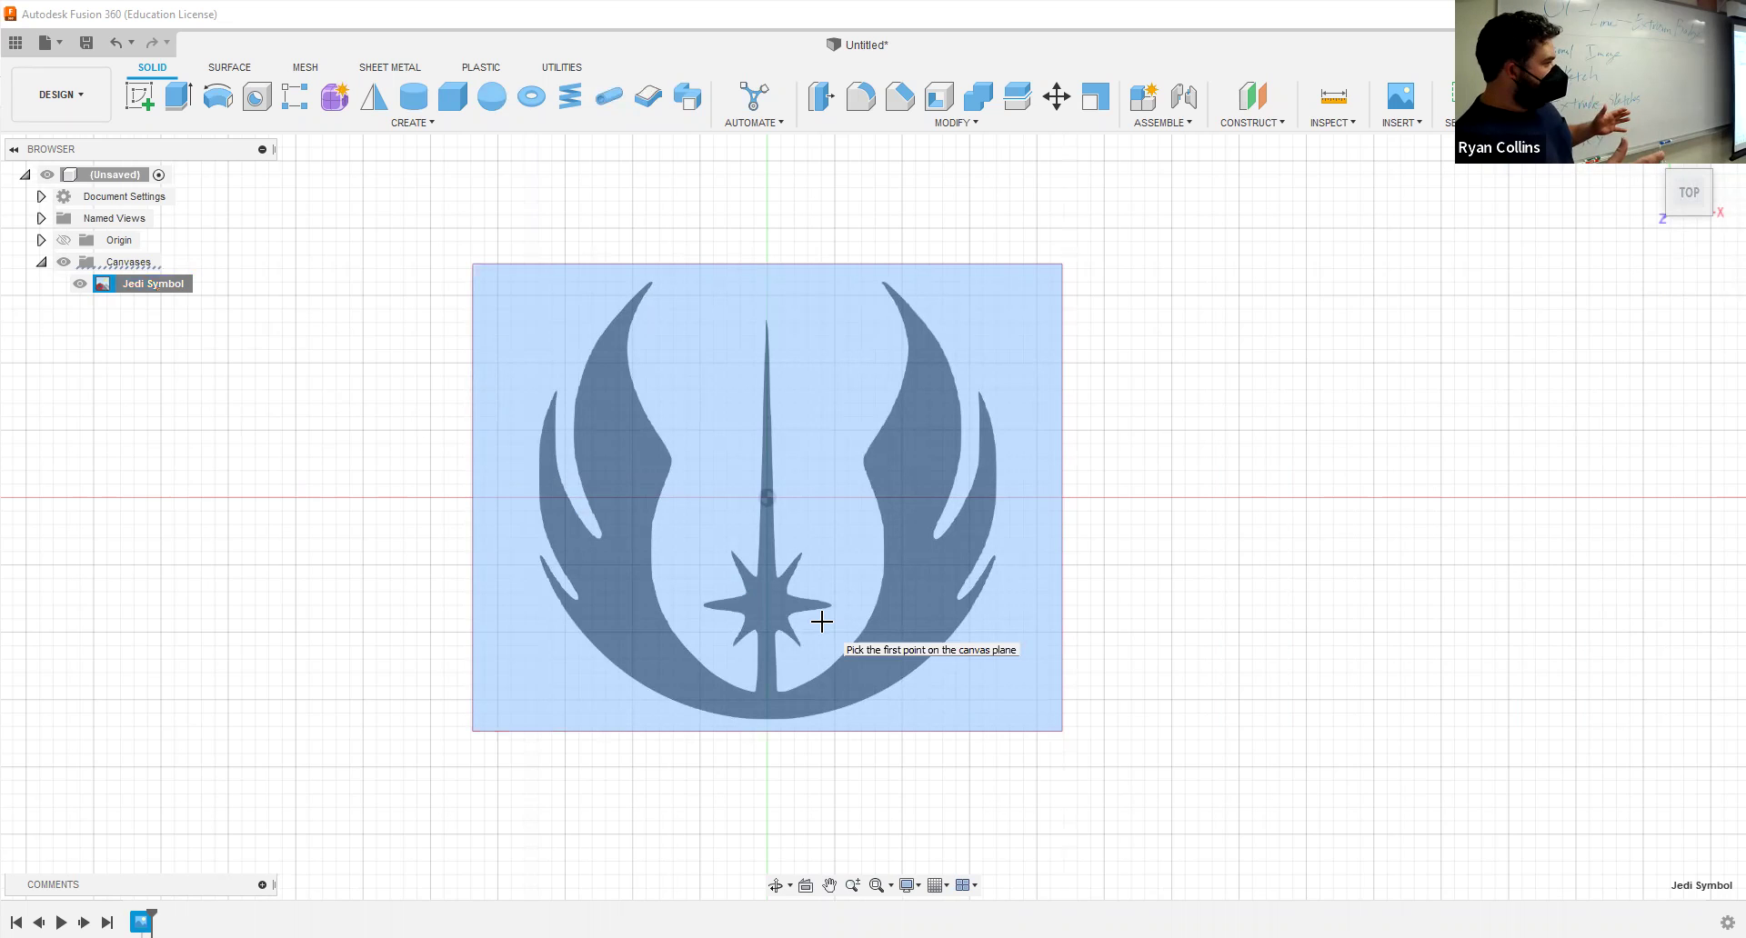
pyautogui.click(539, 499)
pyautogui.click(996, 499)
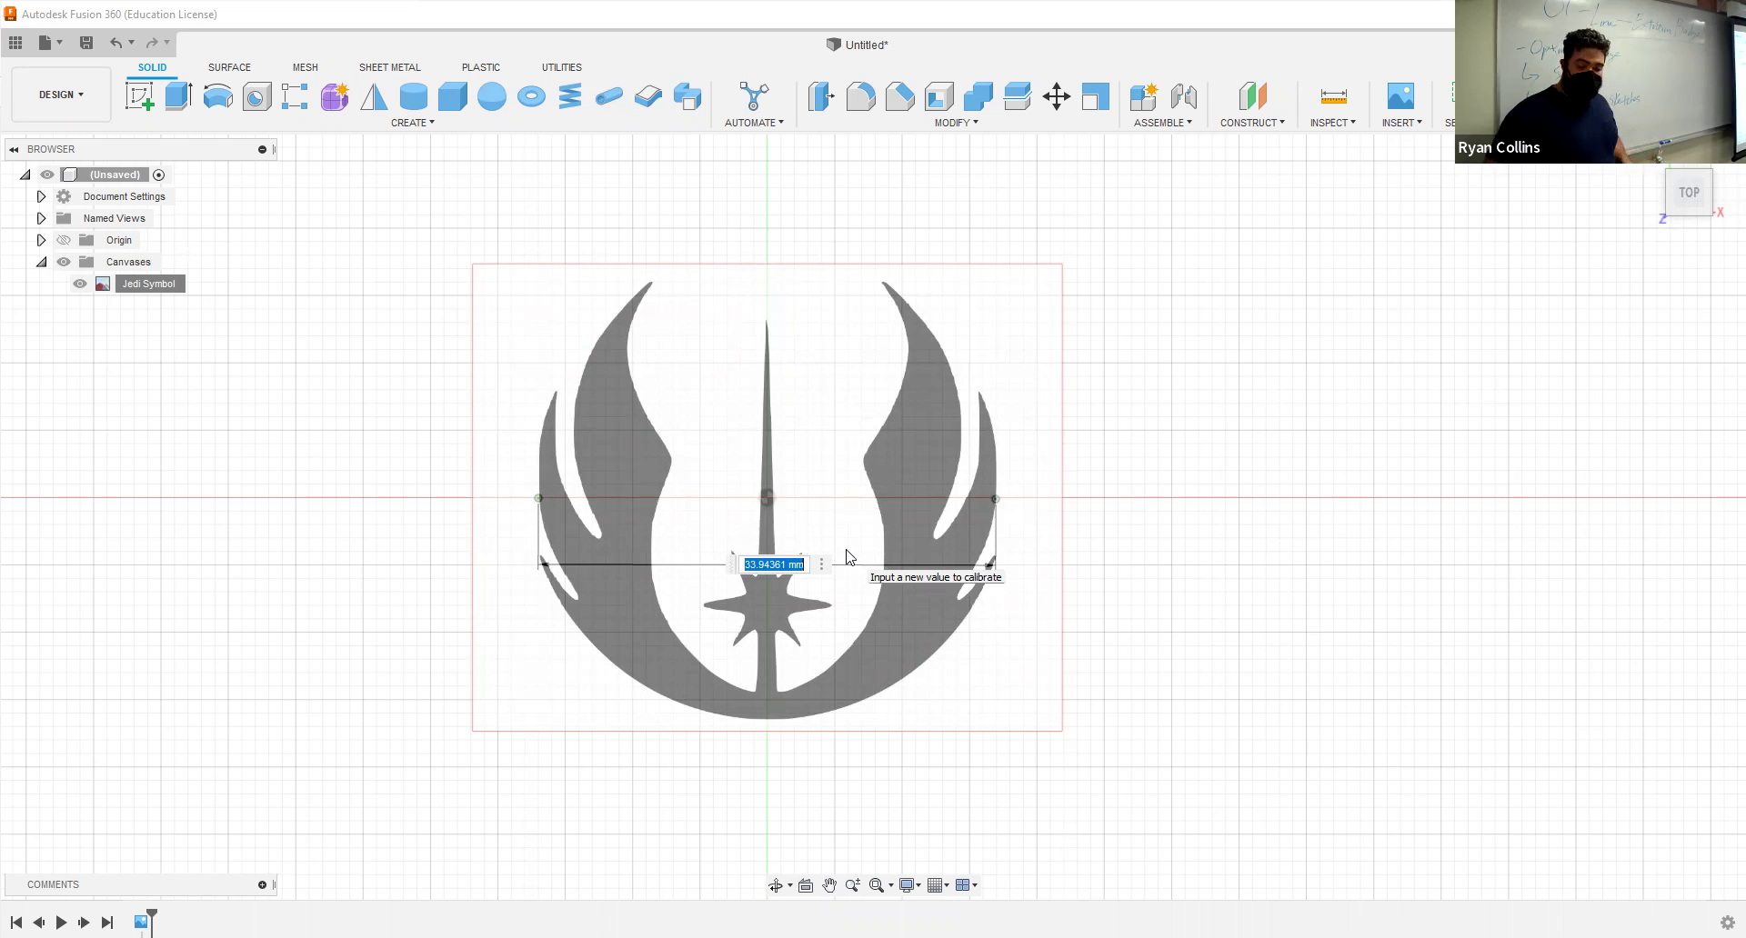
pyautogui.write('100')
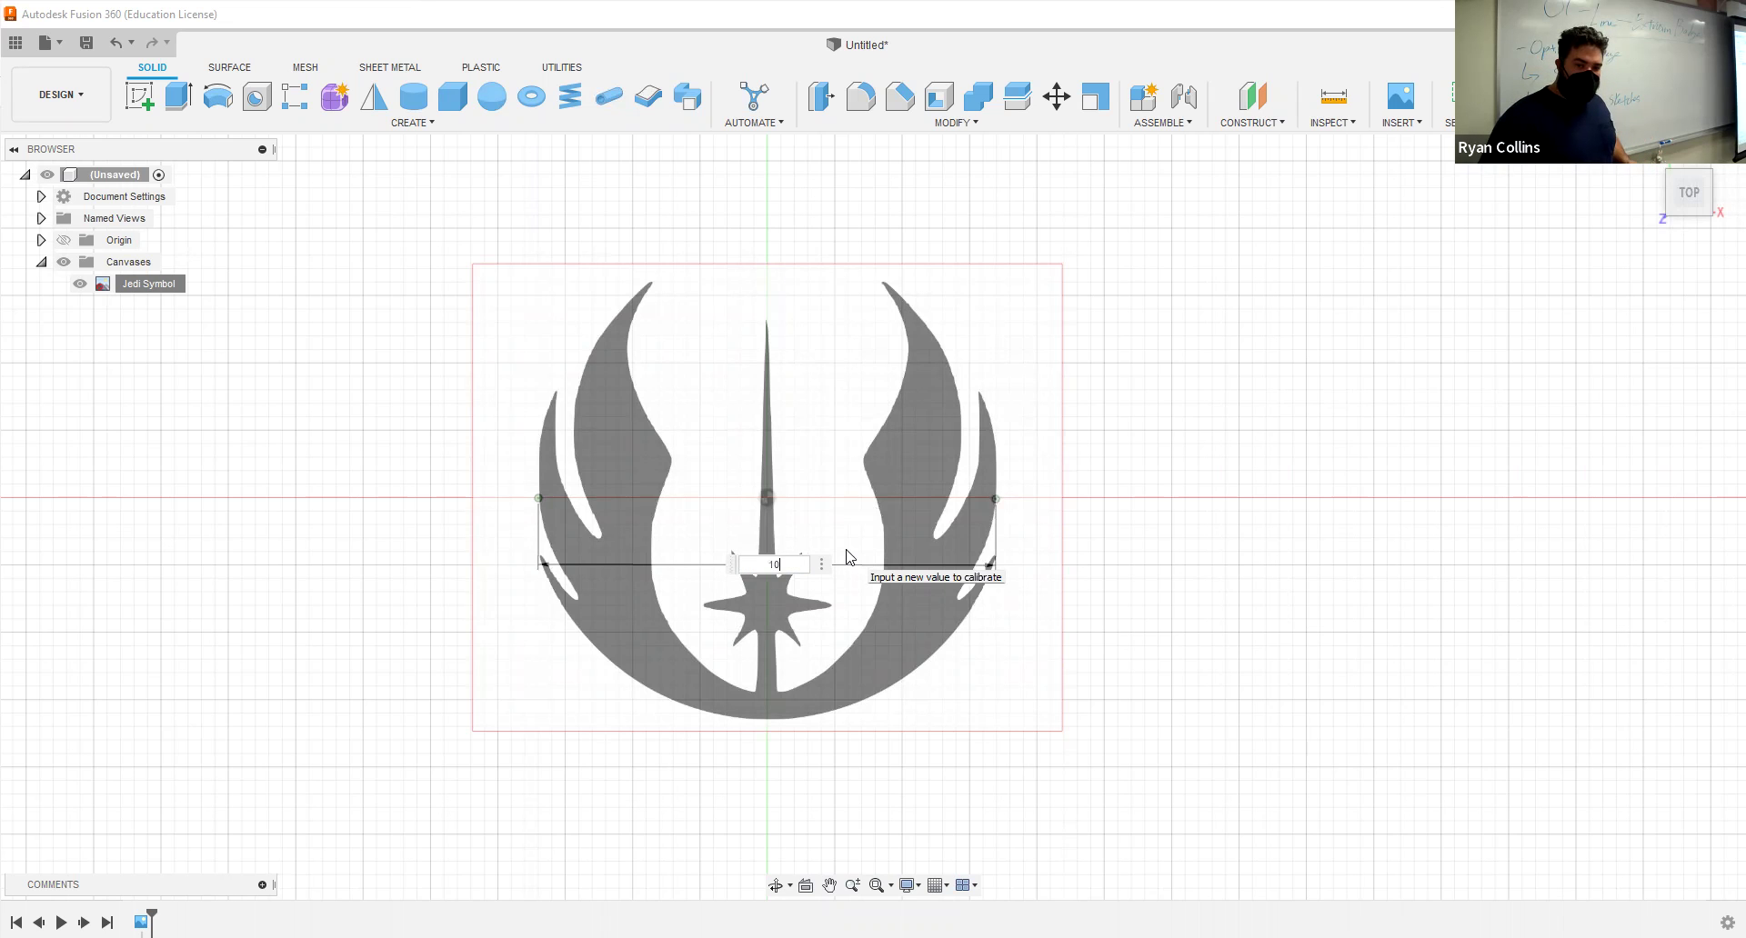
pyautogui.press('Return')
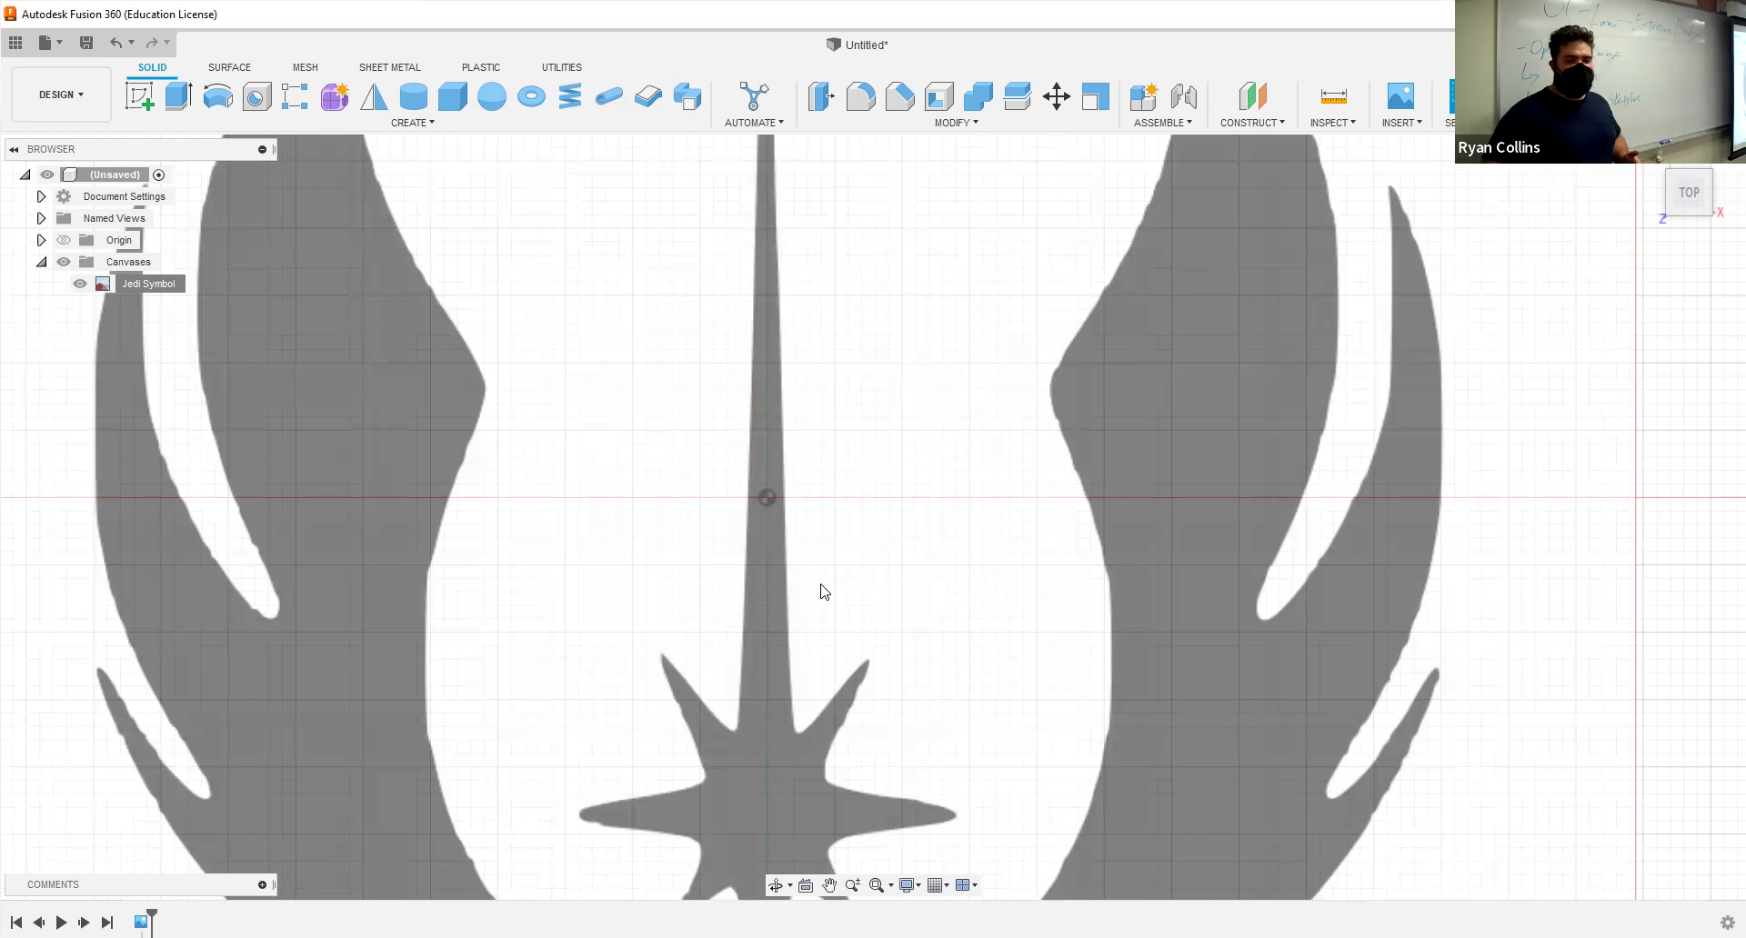
pyautogui.scroll(-5, 821, 592)
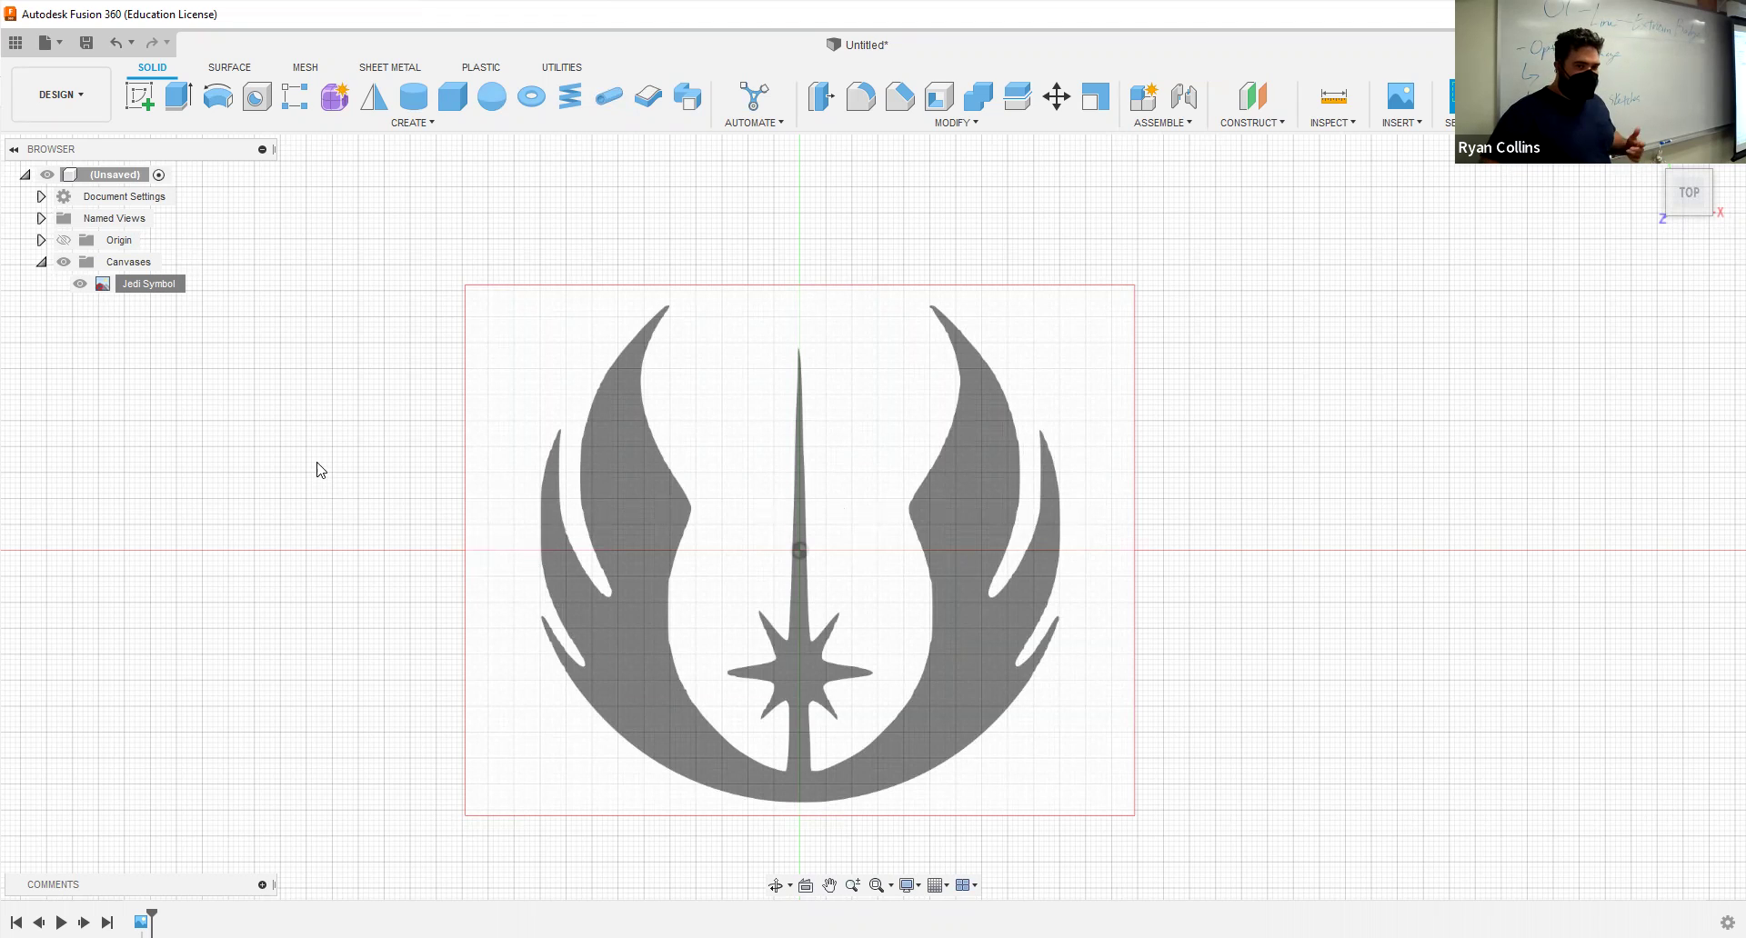
# Step: Collapse the Canvases folder and save the design as "Example - Jedi Coin" in the 01 - Extruded Badges folder
pyautogui.click(42, 263)
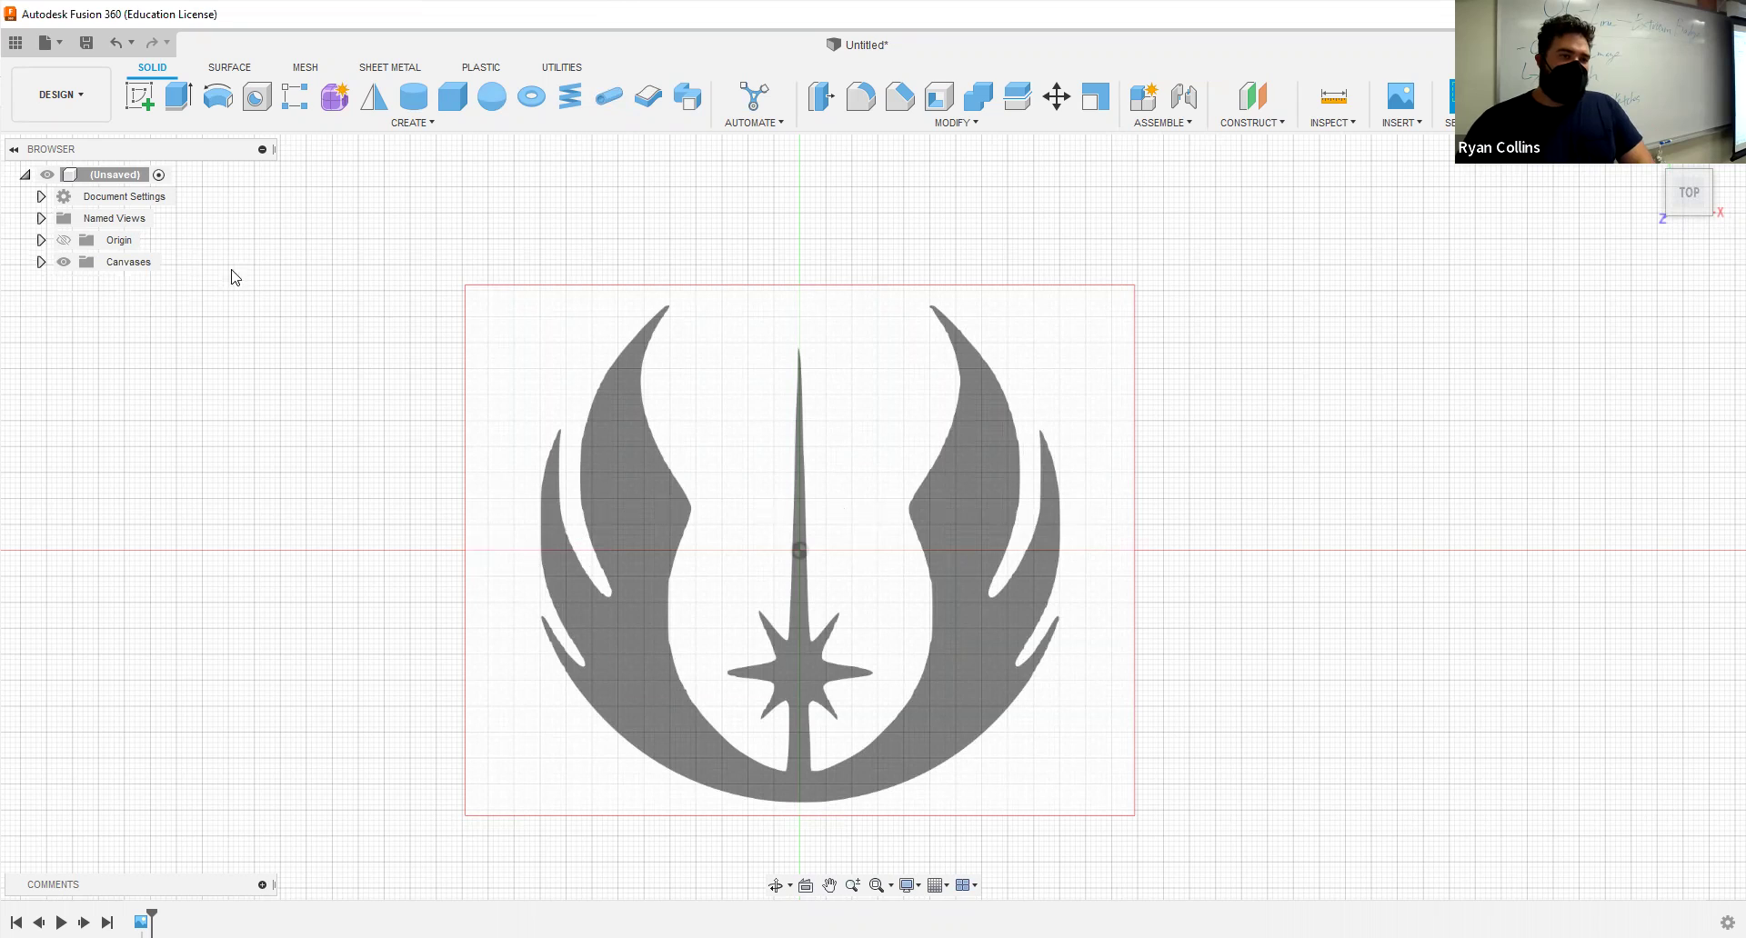
pyautogui.click(95, 46)
pyautogui.write('Example - ')
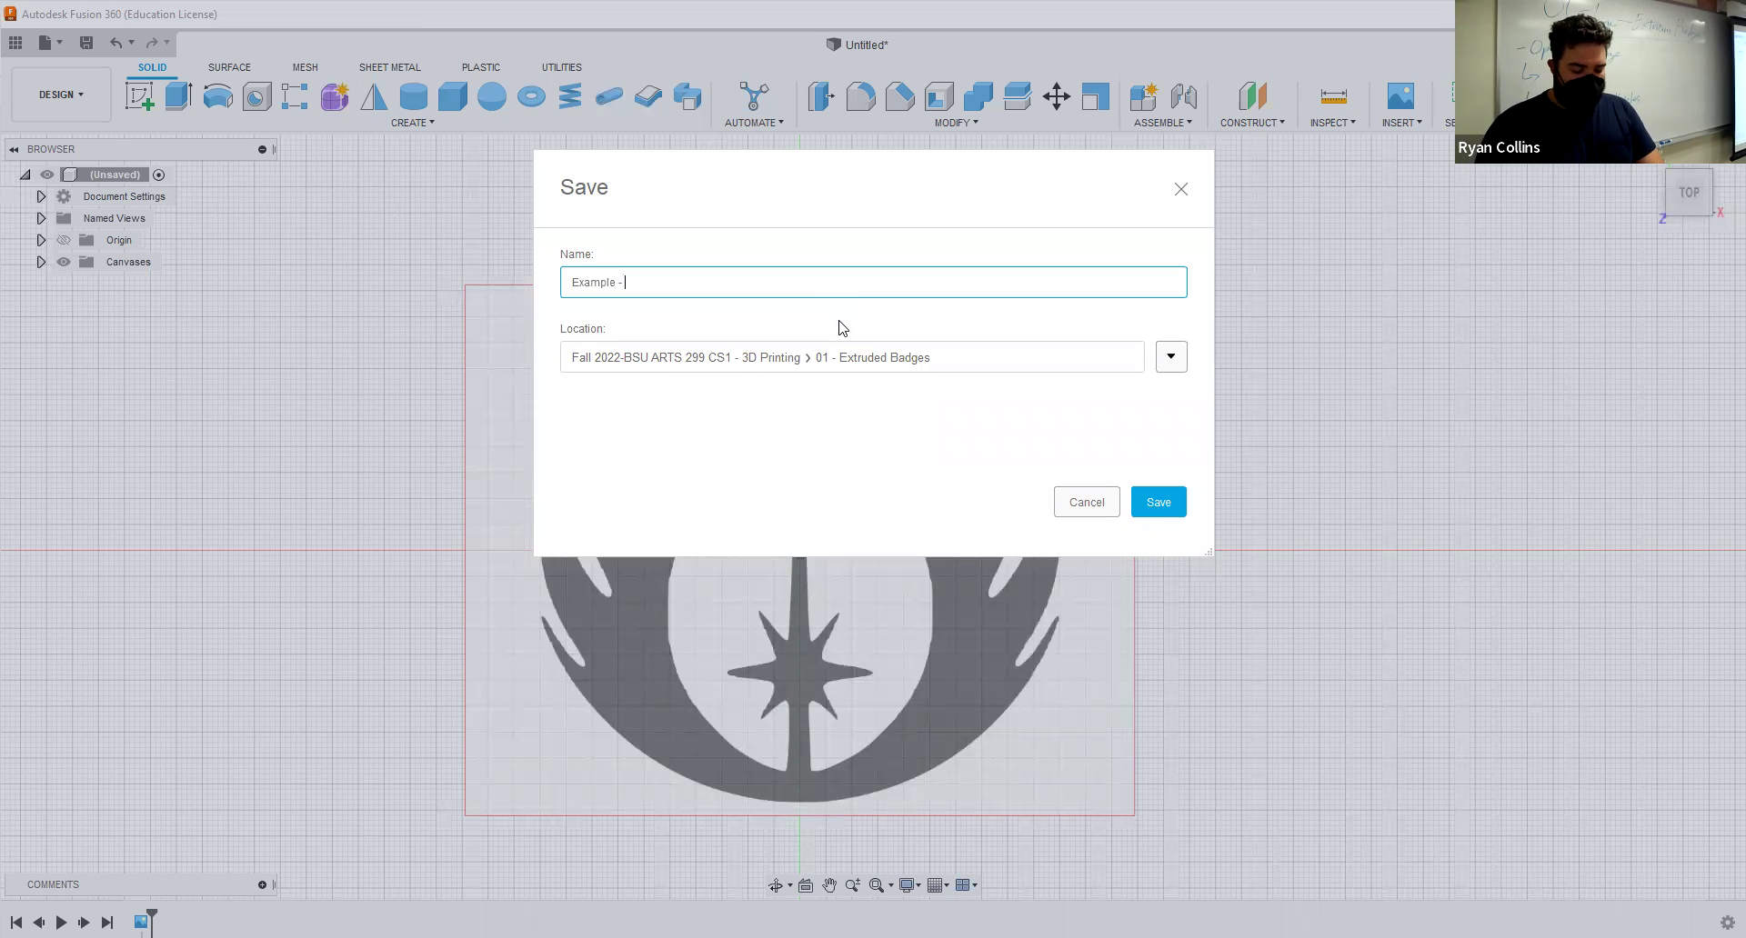
pyautogui.write('Jedi Coin')
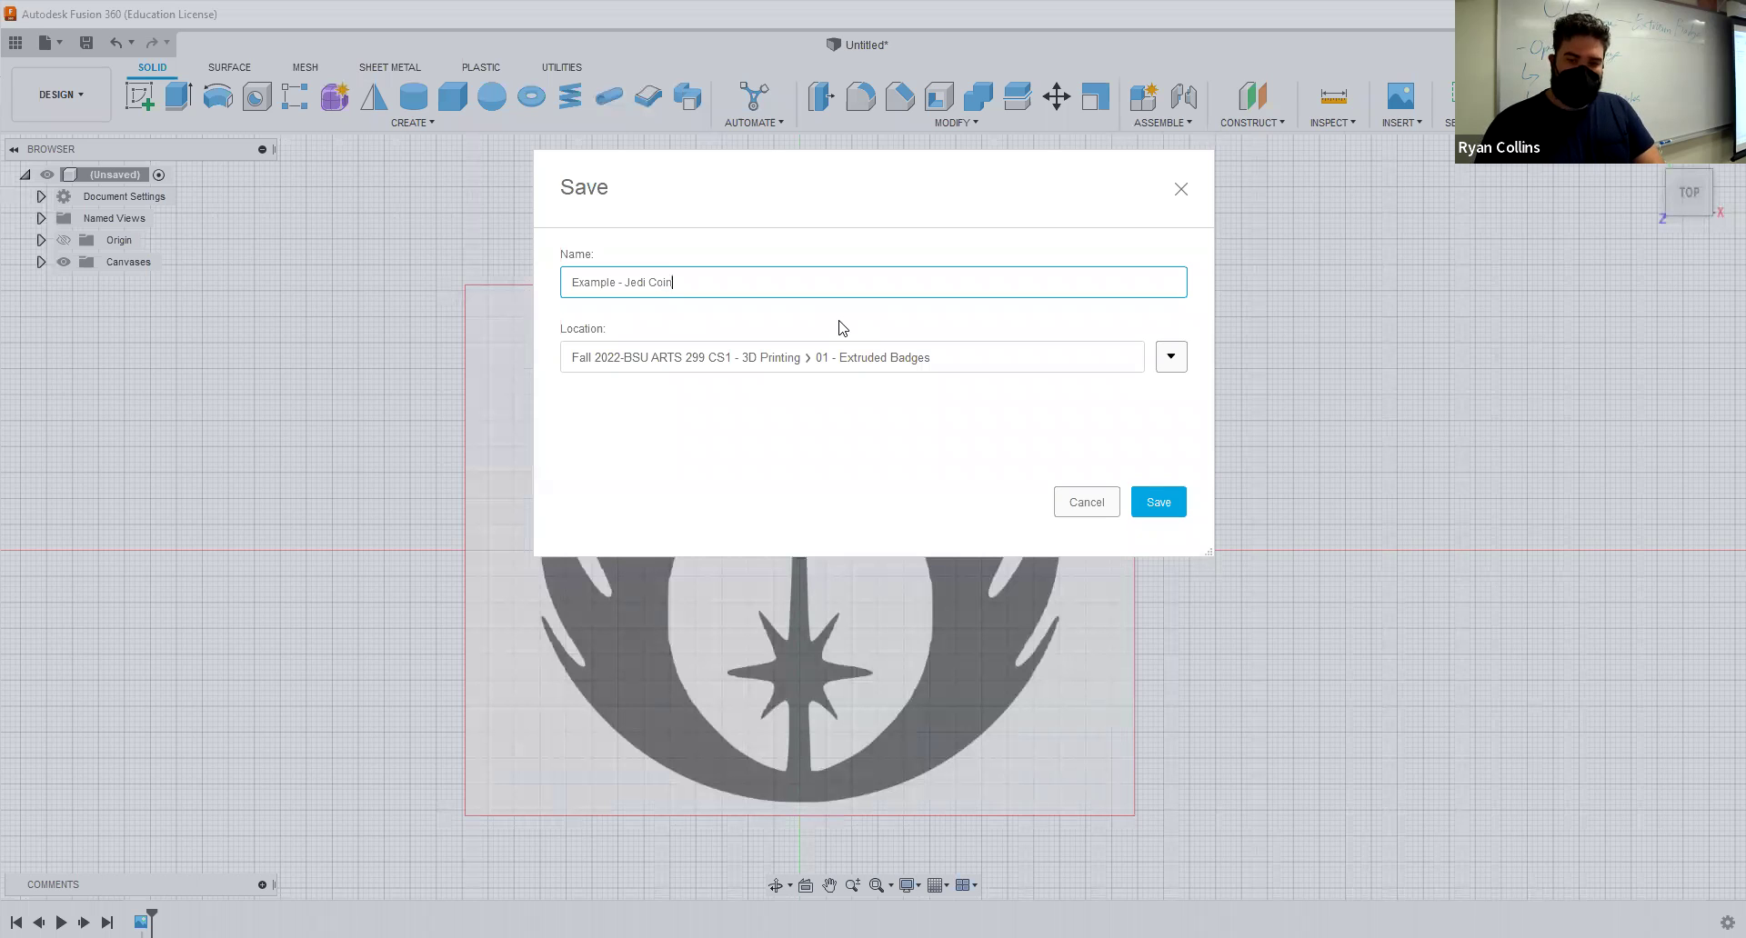
pyautogui.press('Return')
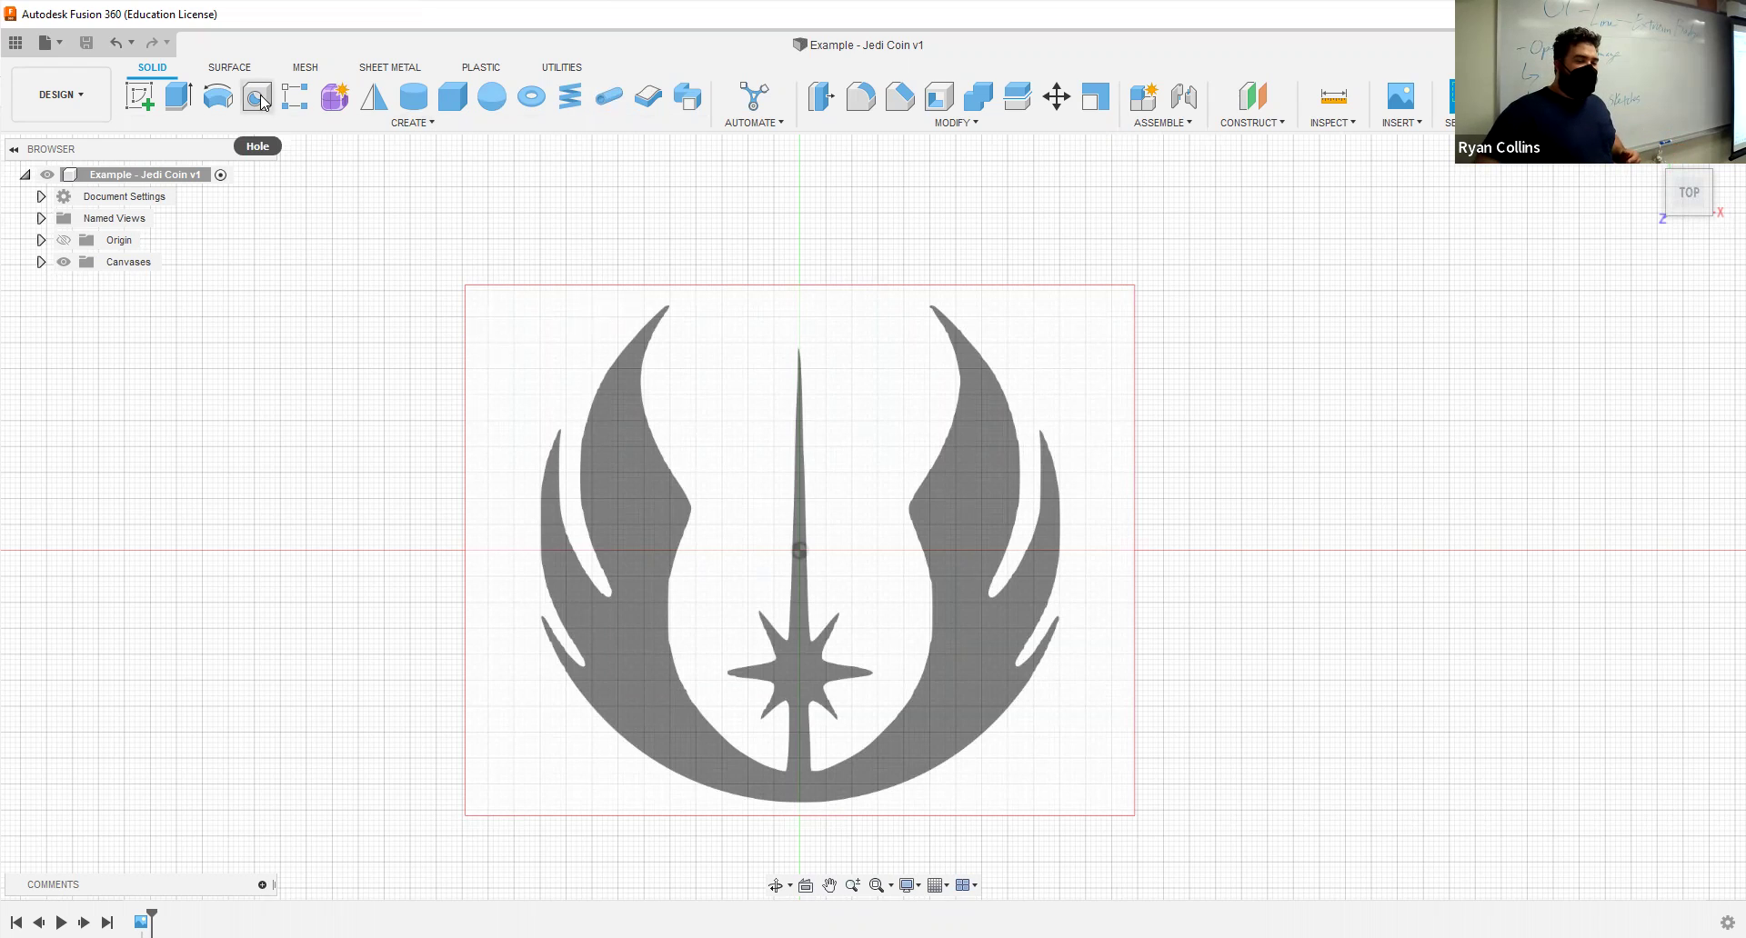
# Step: Create a sketch on the horizontal plane of the canvas, viewed from the top
pyautogui.click(138, 100)
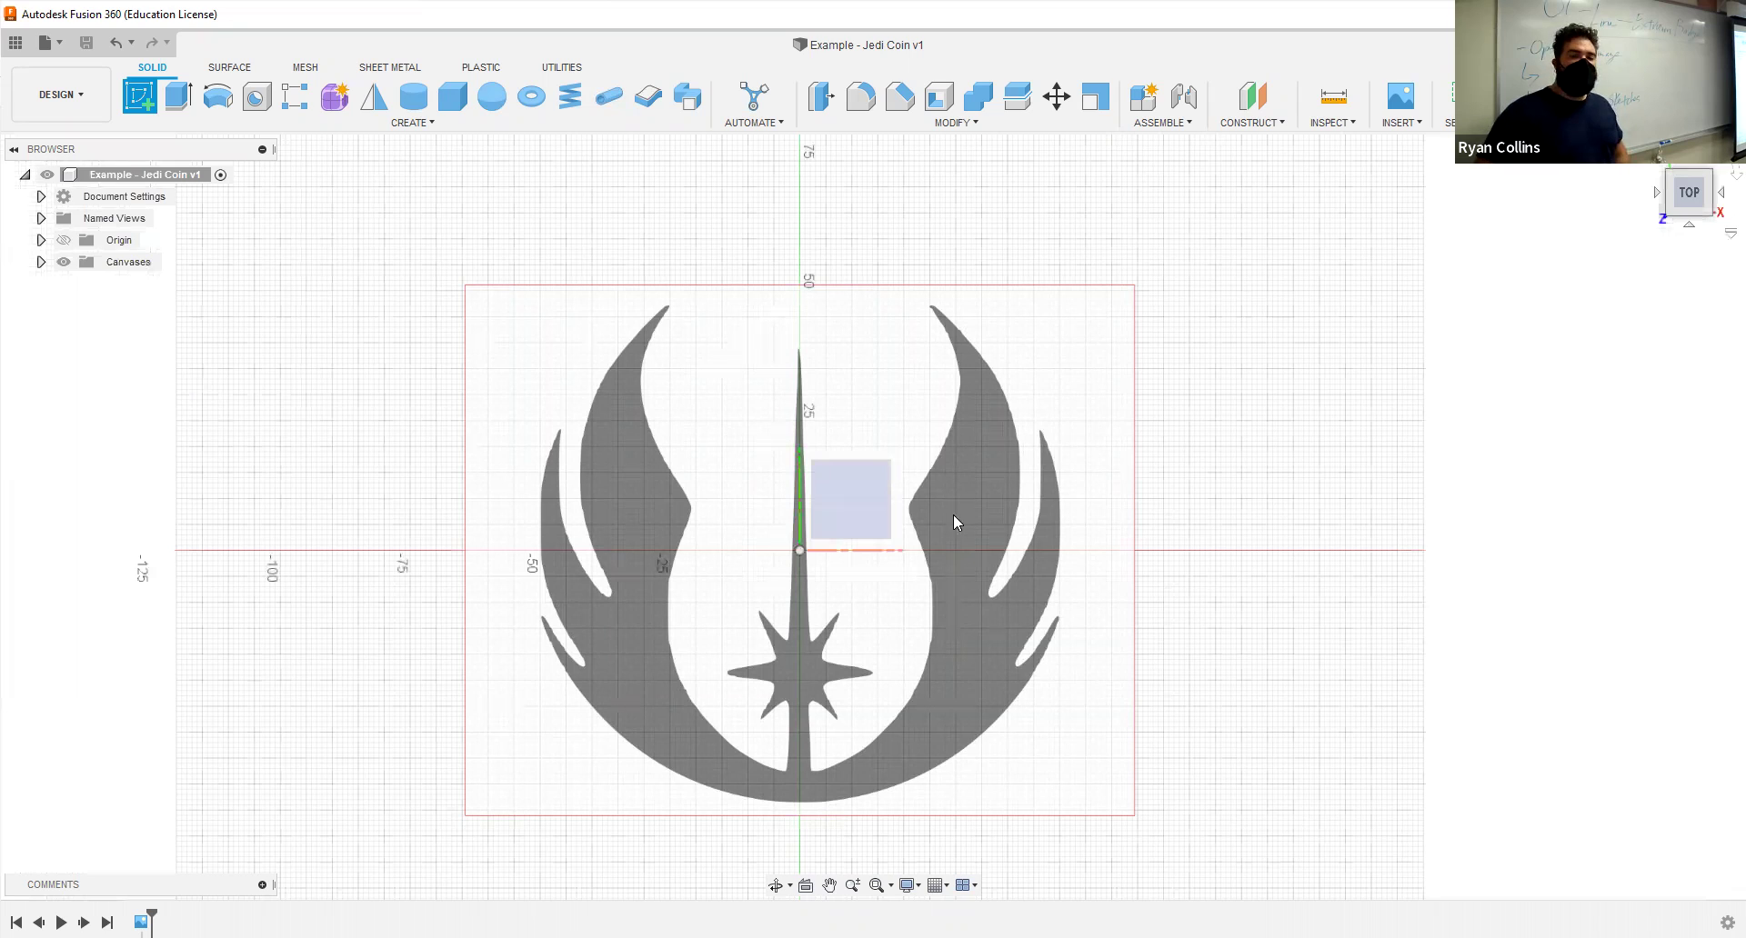
pyautogui.click(123, 109)
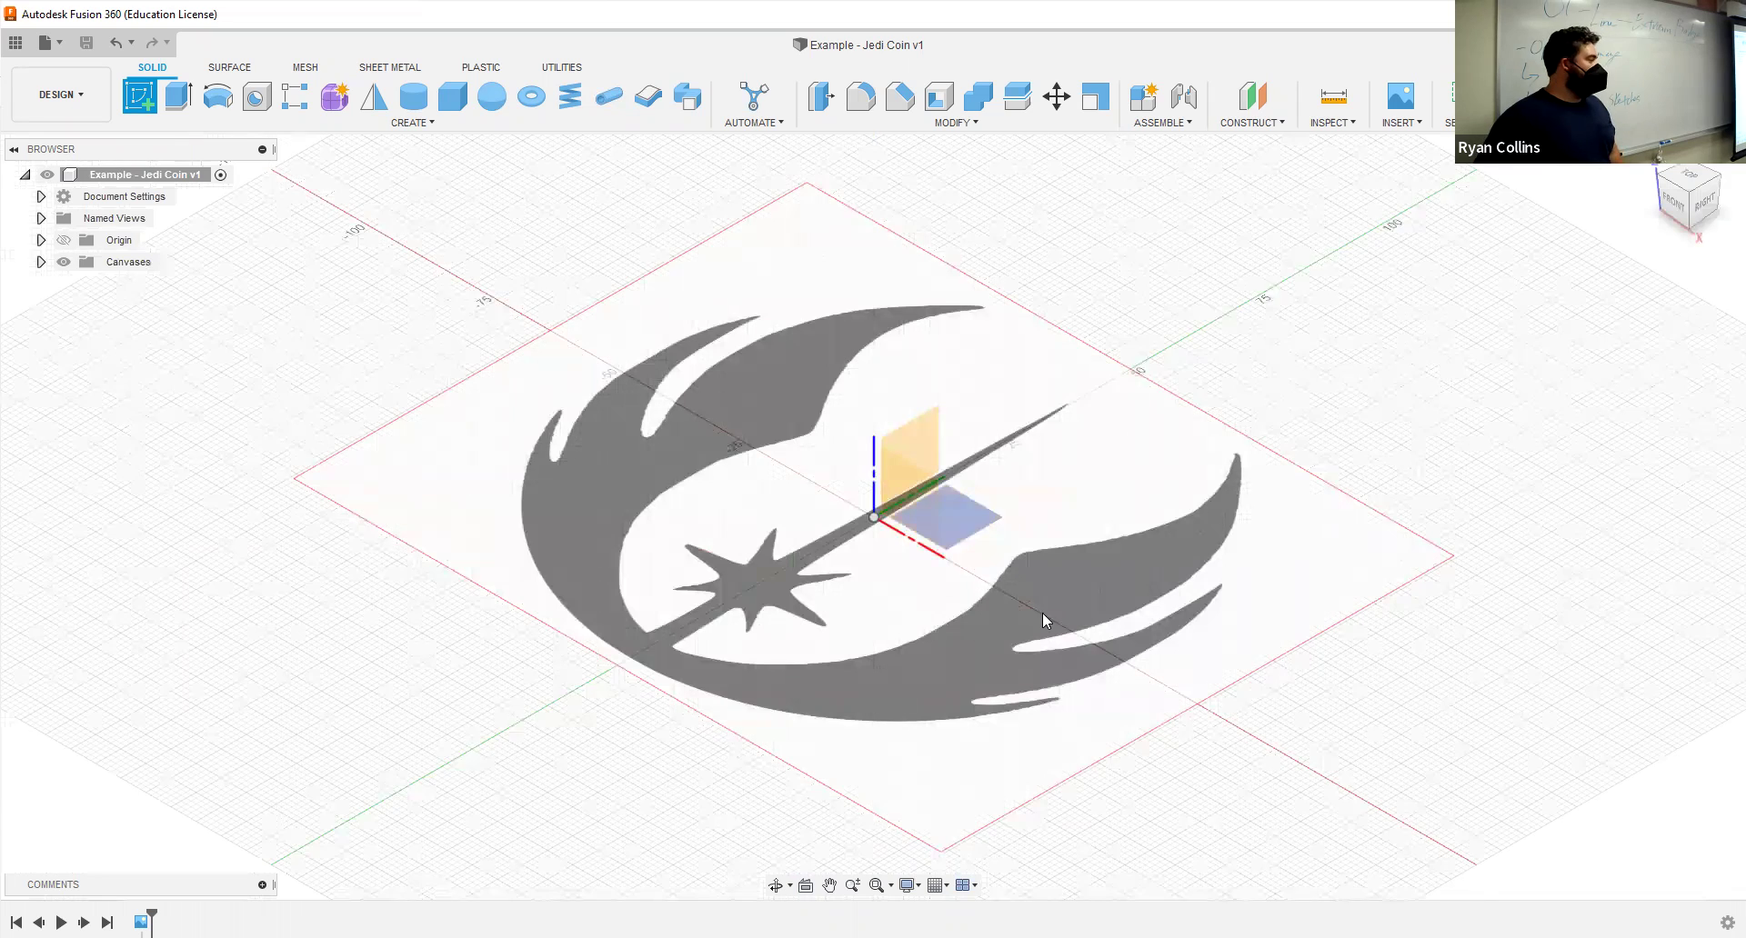
pyautogui.click(978, 522)
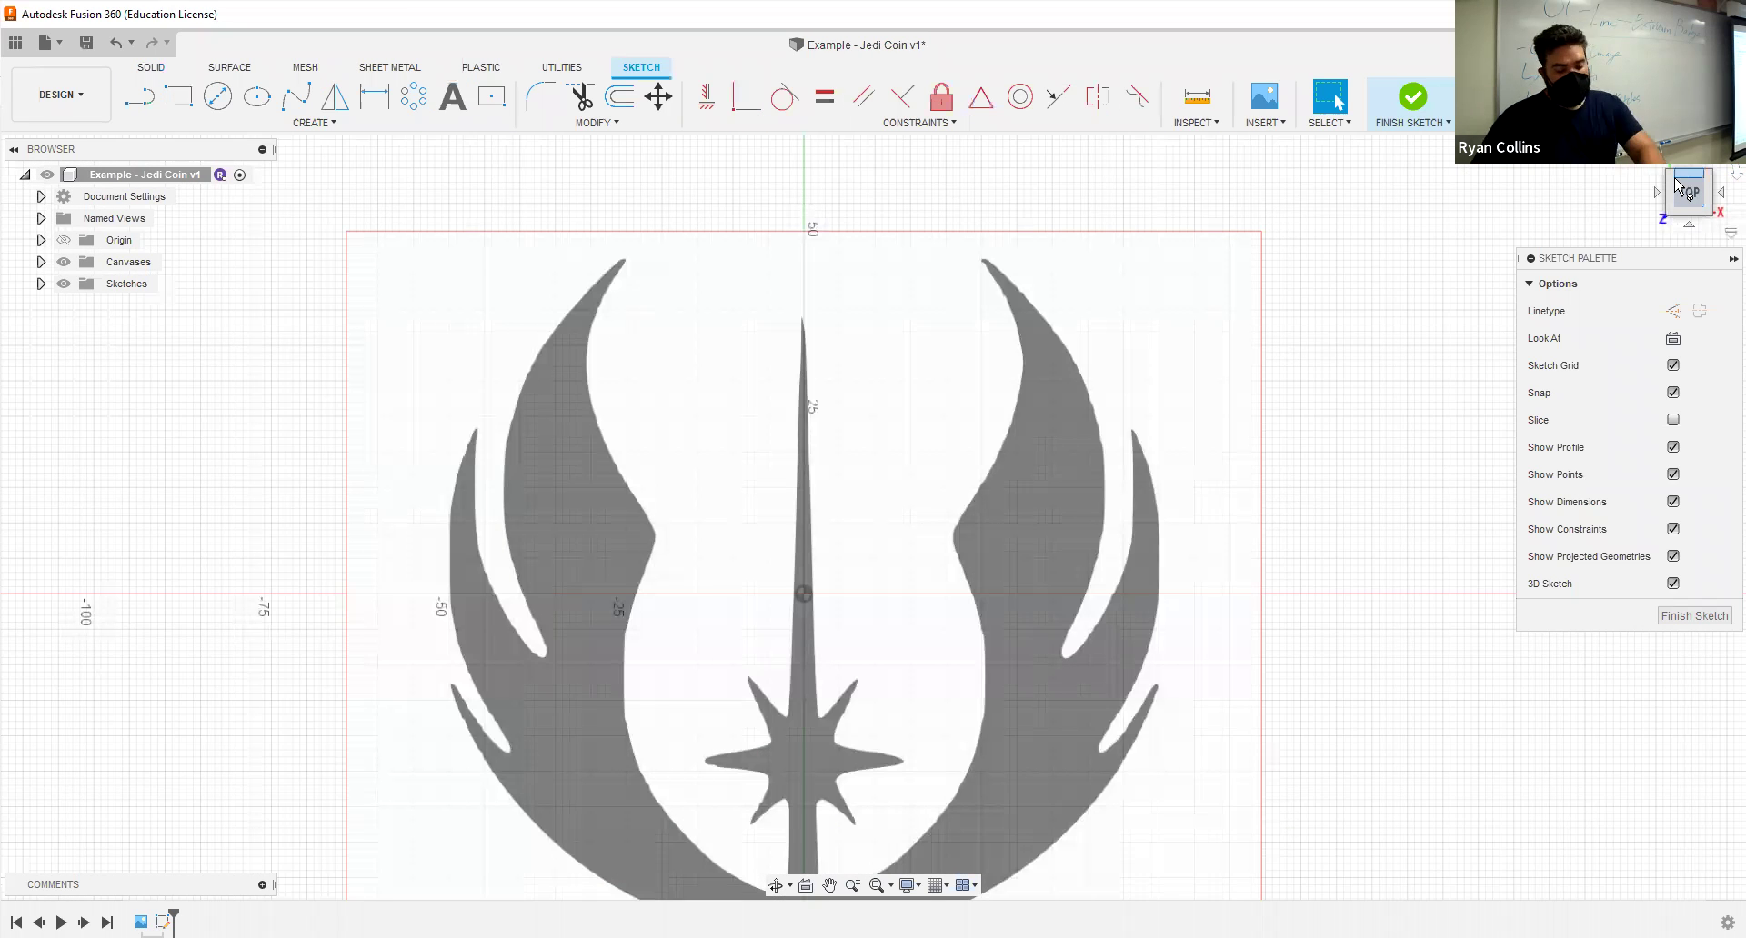
pyautogui.click(1677, 187)
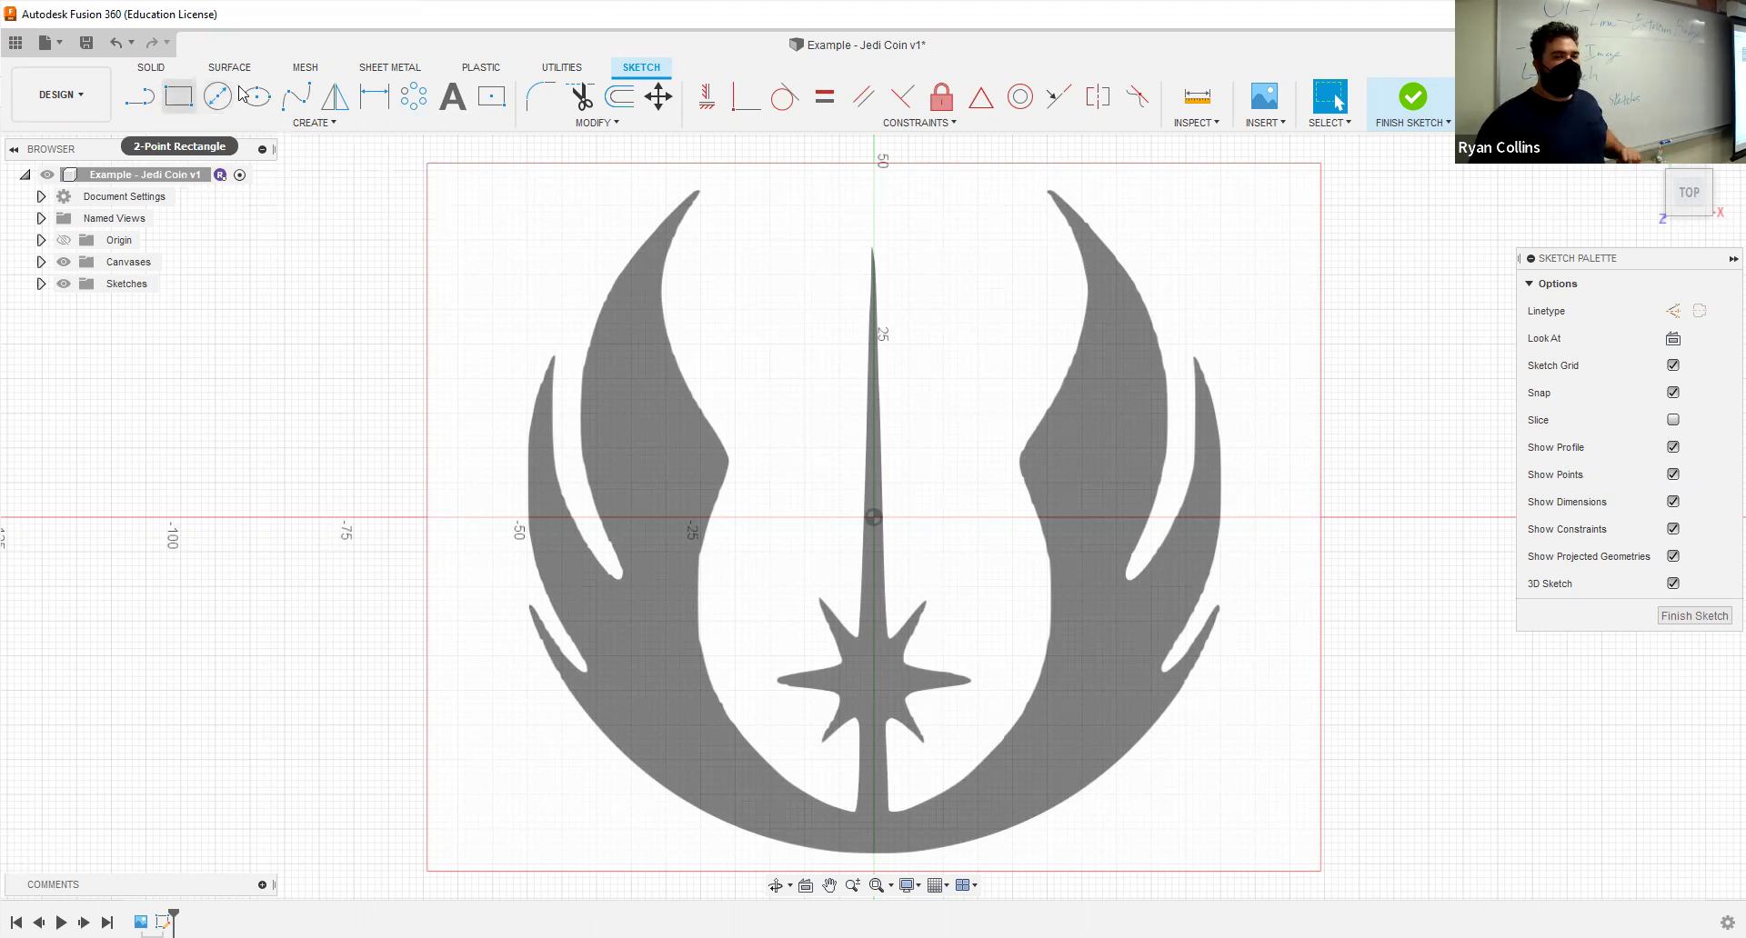
pyautogui.click(309, 124)
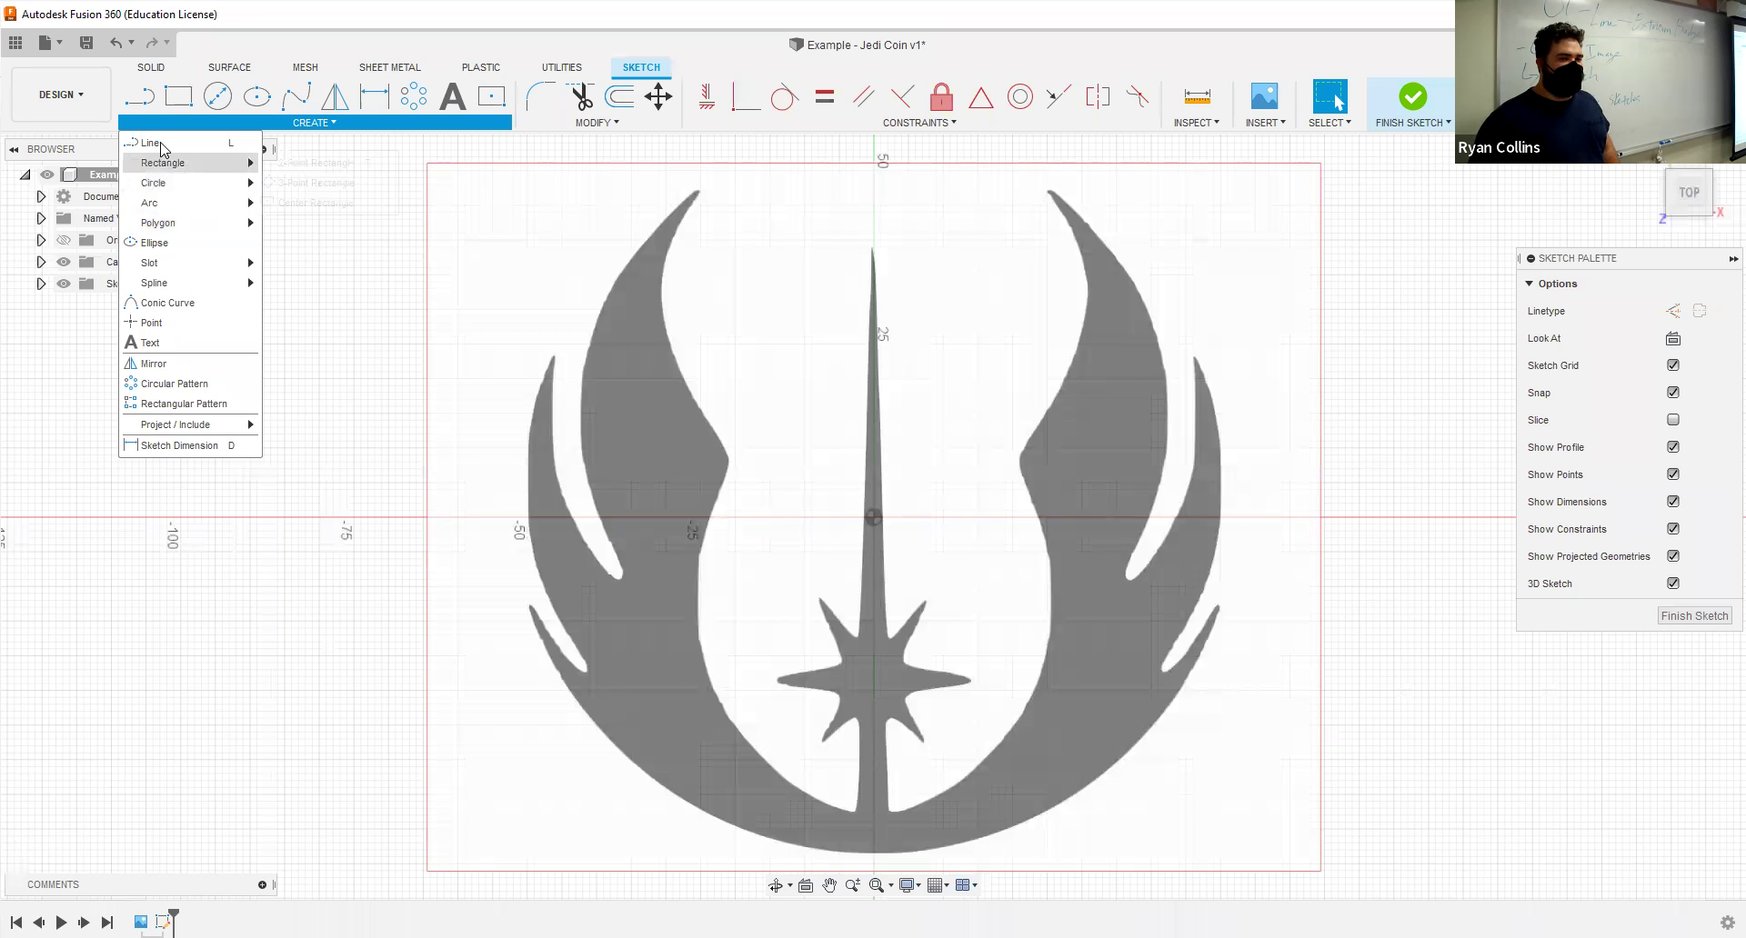
pyautogui.moveTo(170, 164)
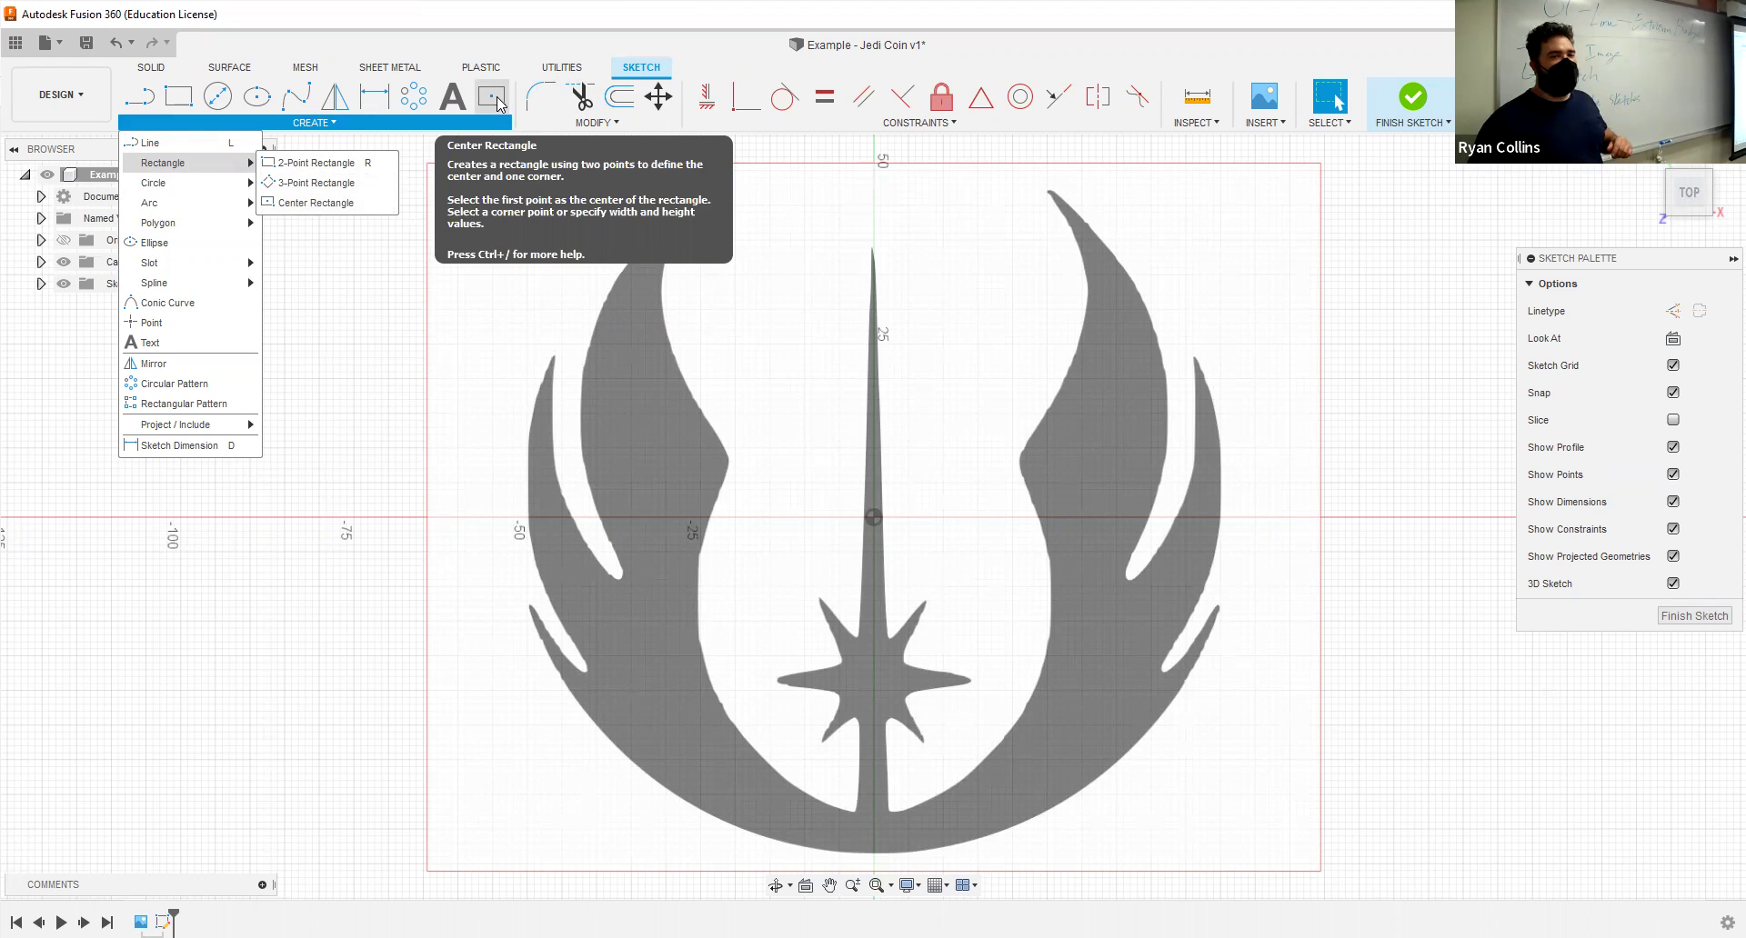
pyautogui.moveTo(192, 192)
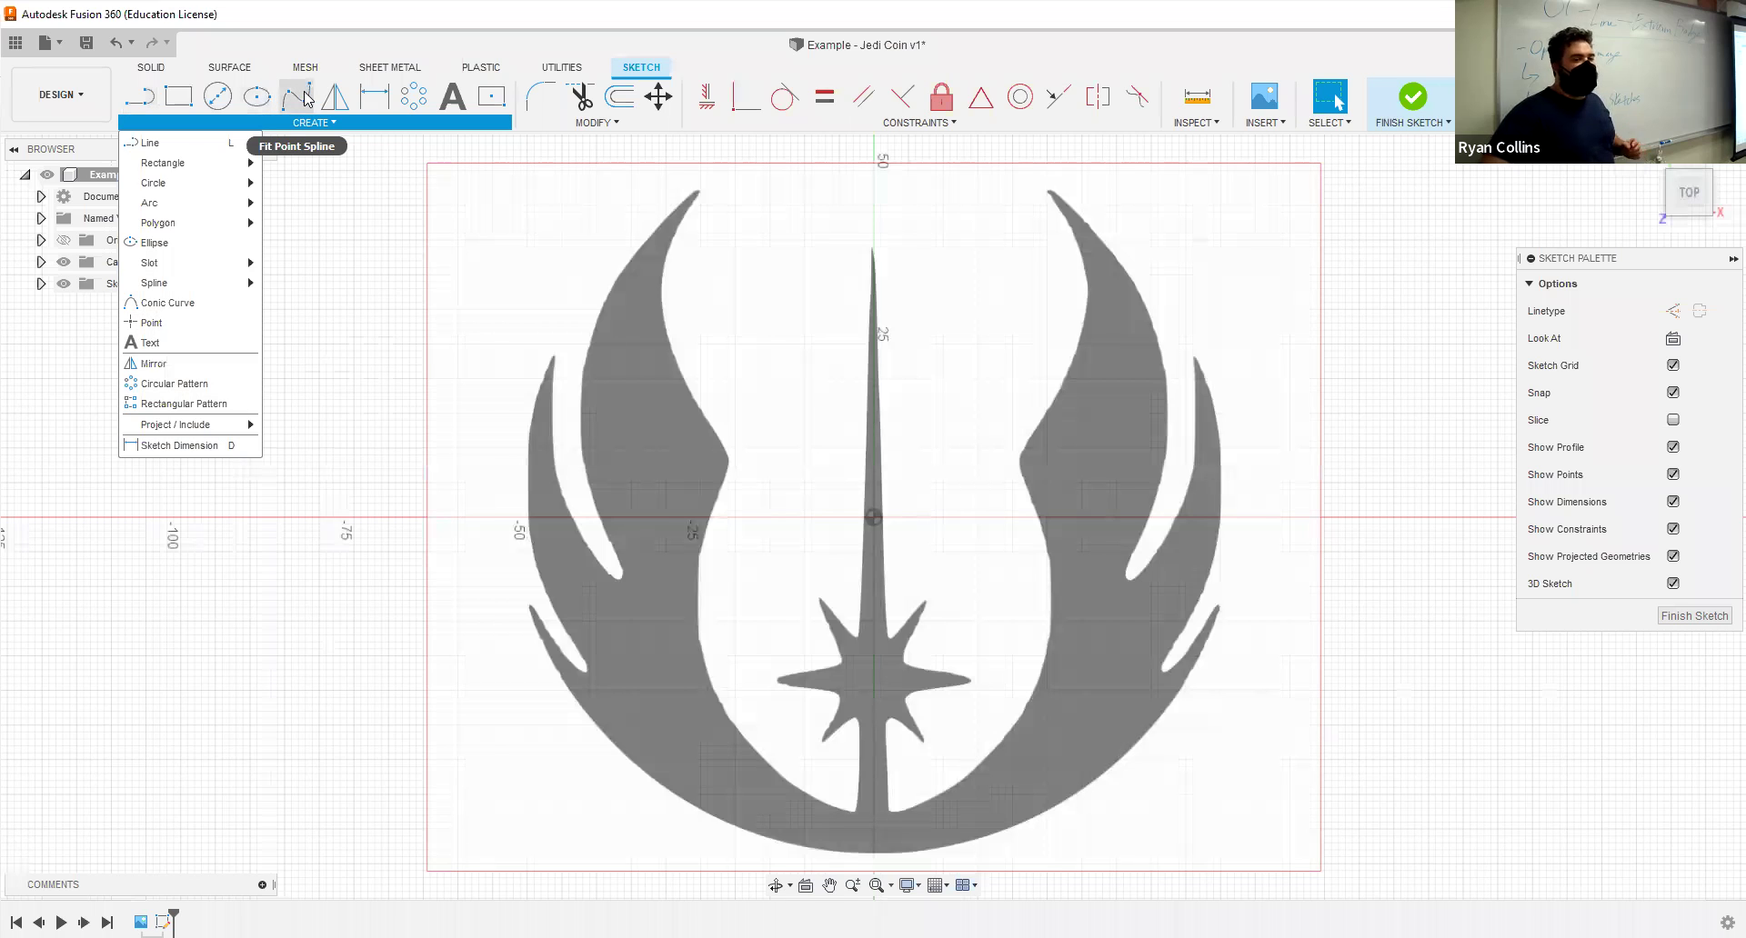
pyautogui.moveTo(176, 282)
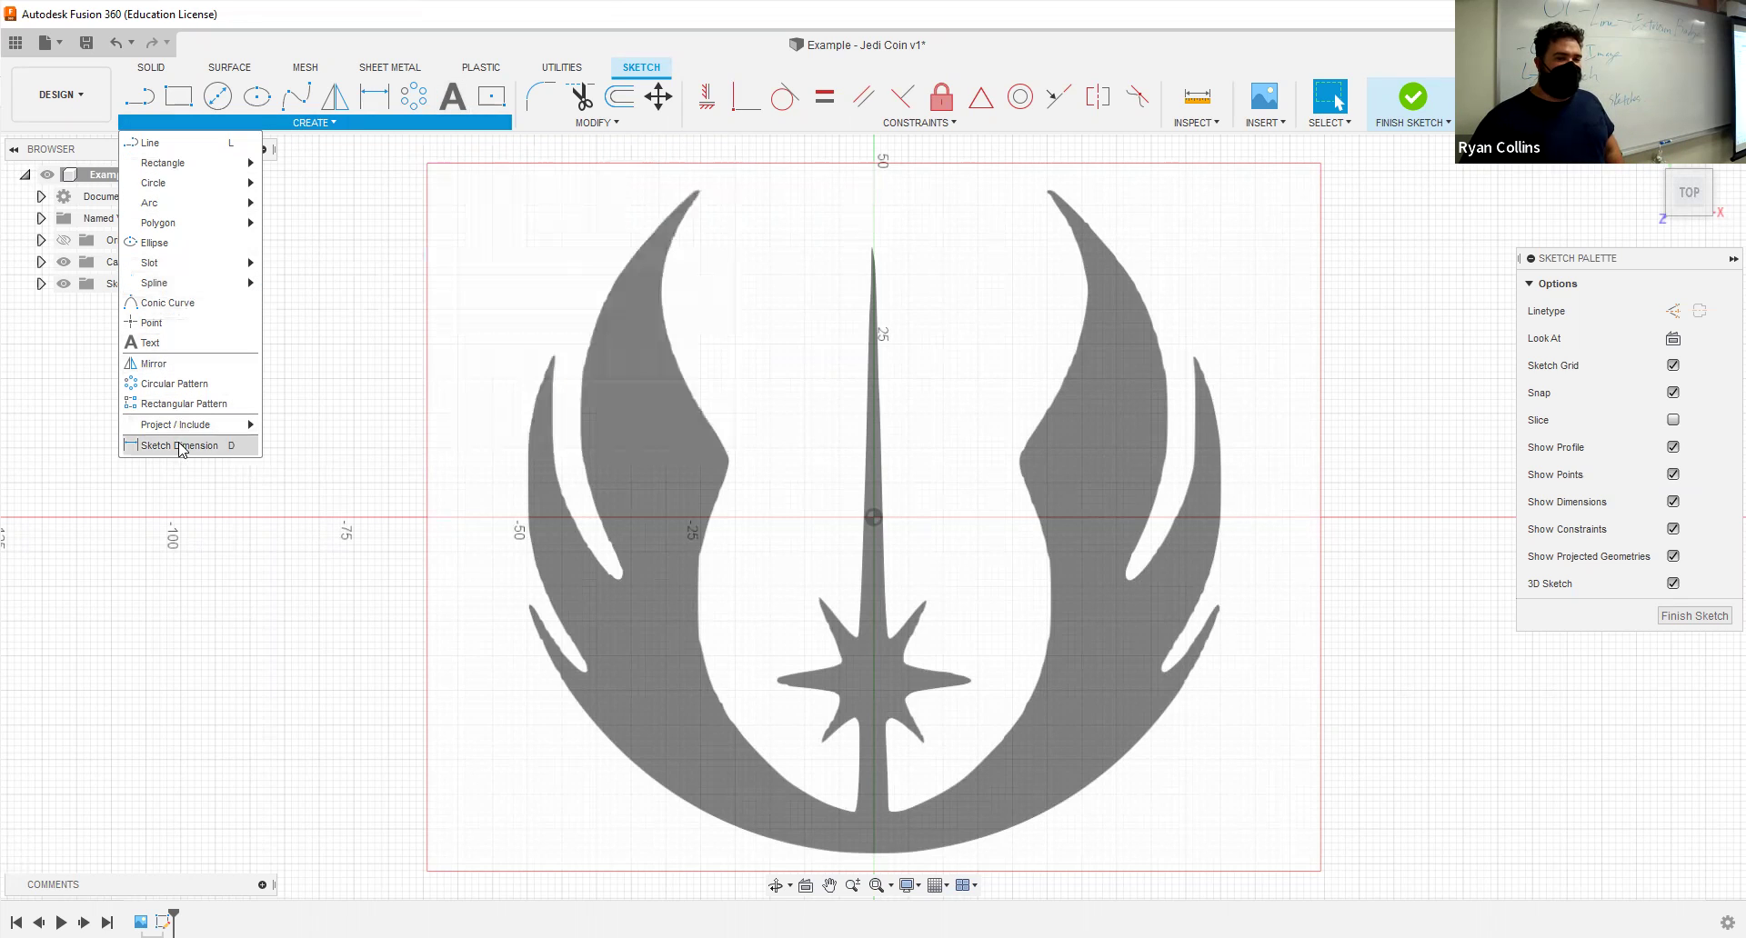
pyautogui.click(375, 251)
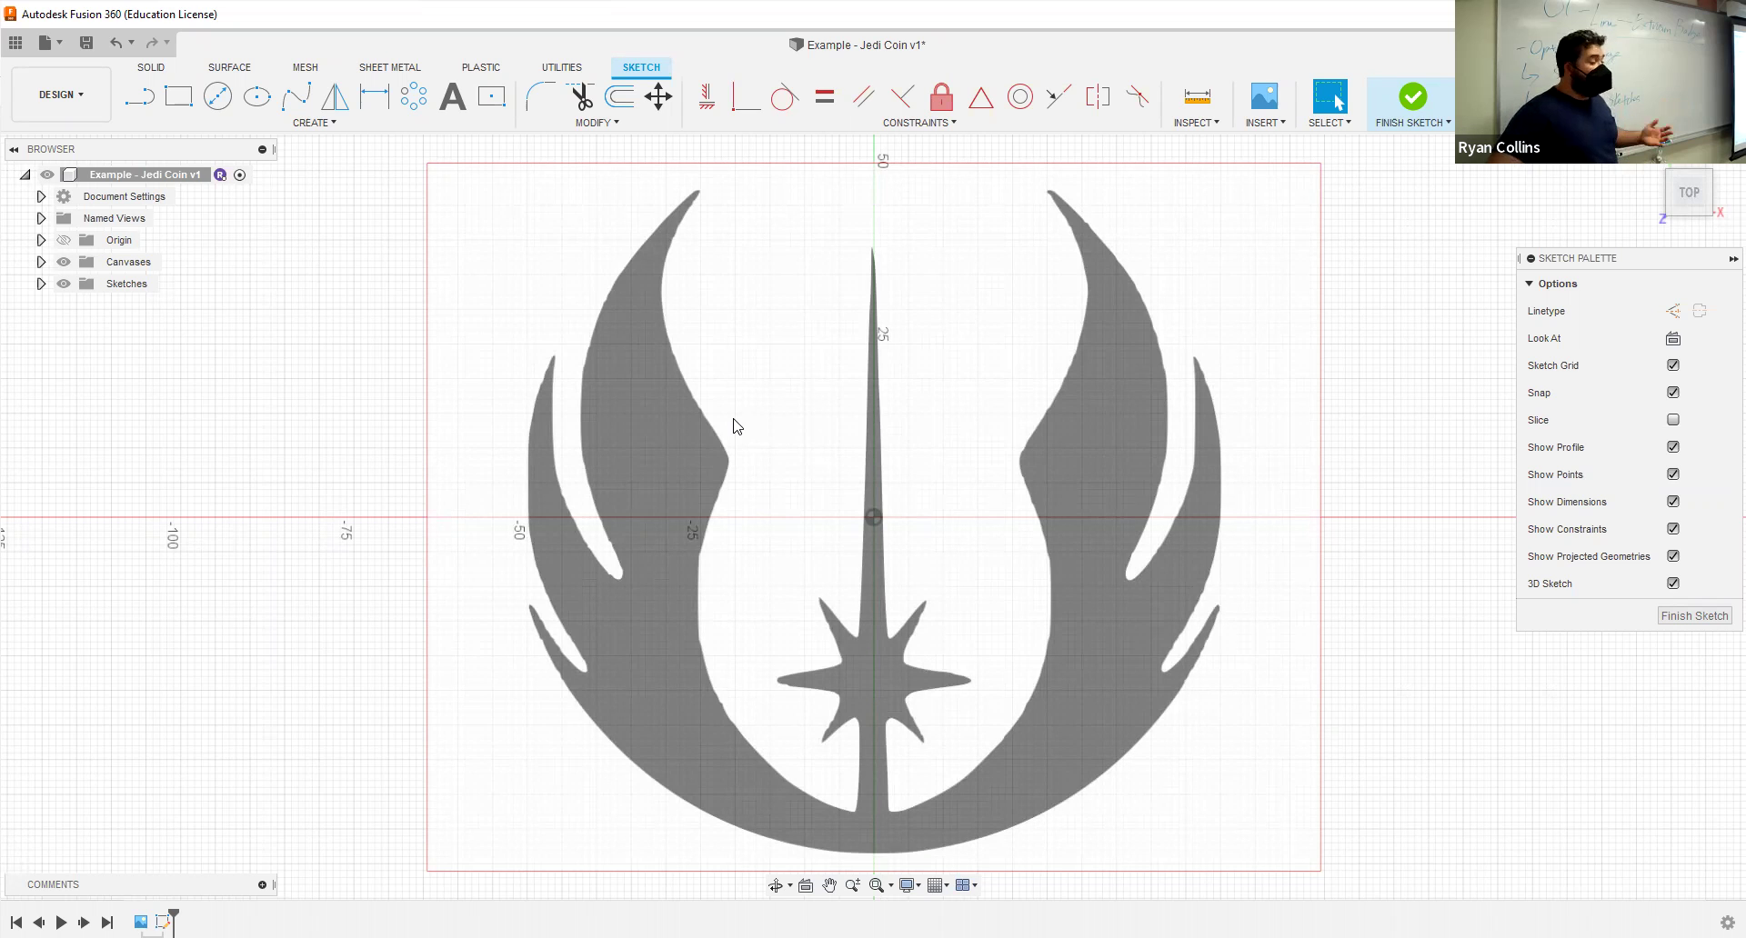
# Step: Sketch a center diameter circle about 102 mm in diameter around the emblem, centred on the origin
pyautogui.click(217, 98)
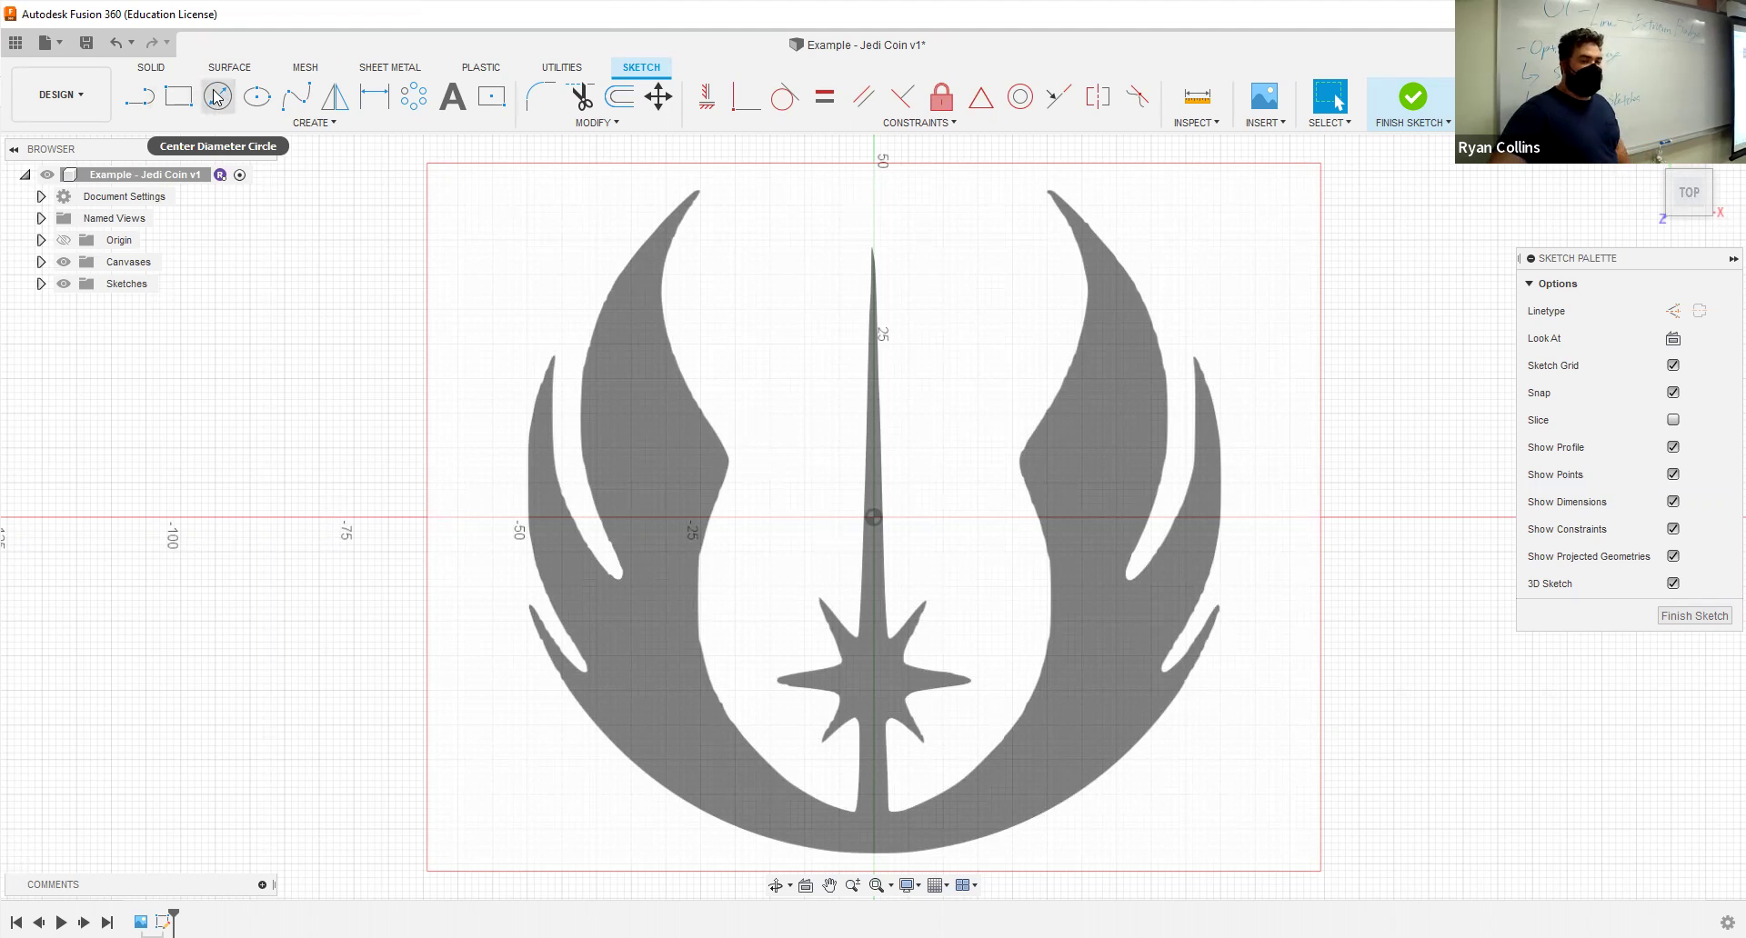
pyautogui.click(217, 98)
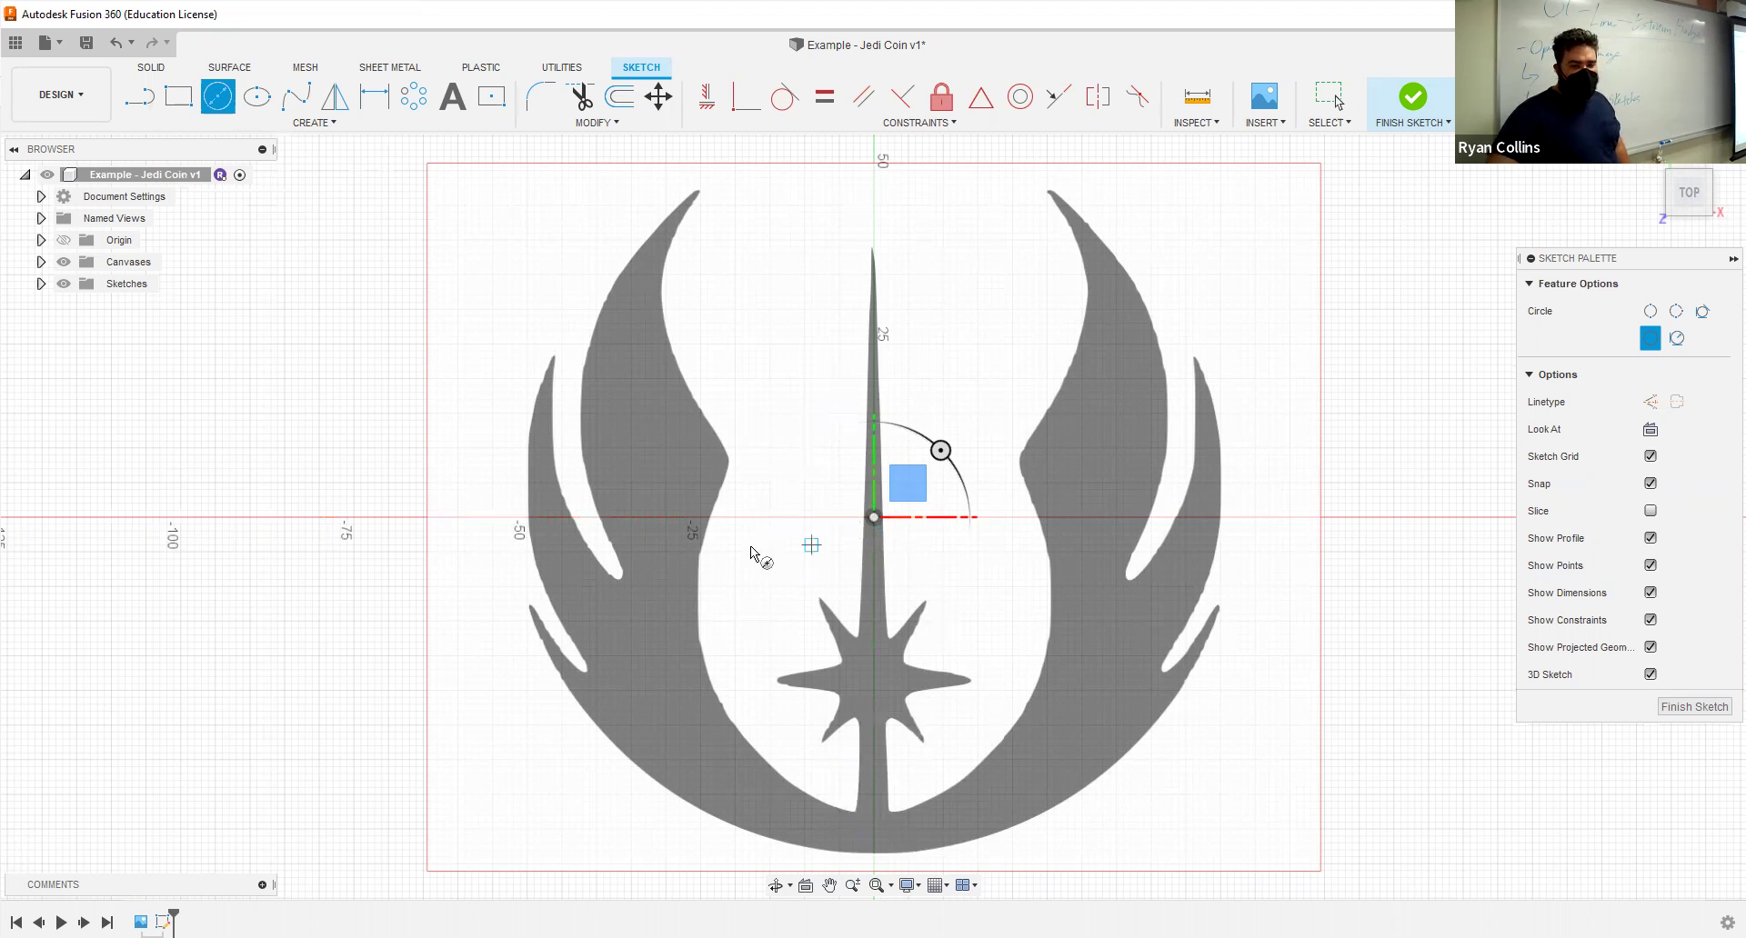
pyautogui.scroll(2, 764, 527)
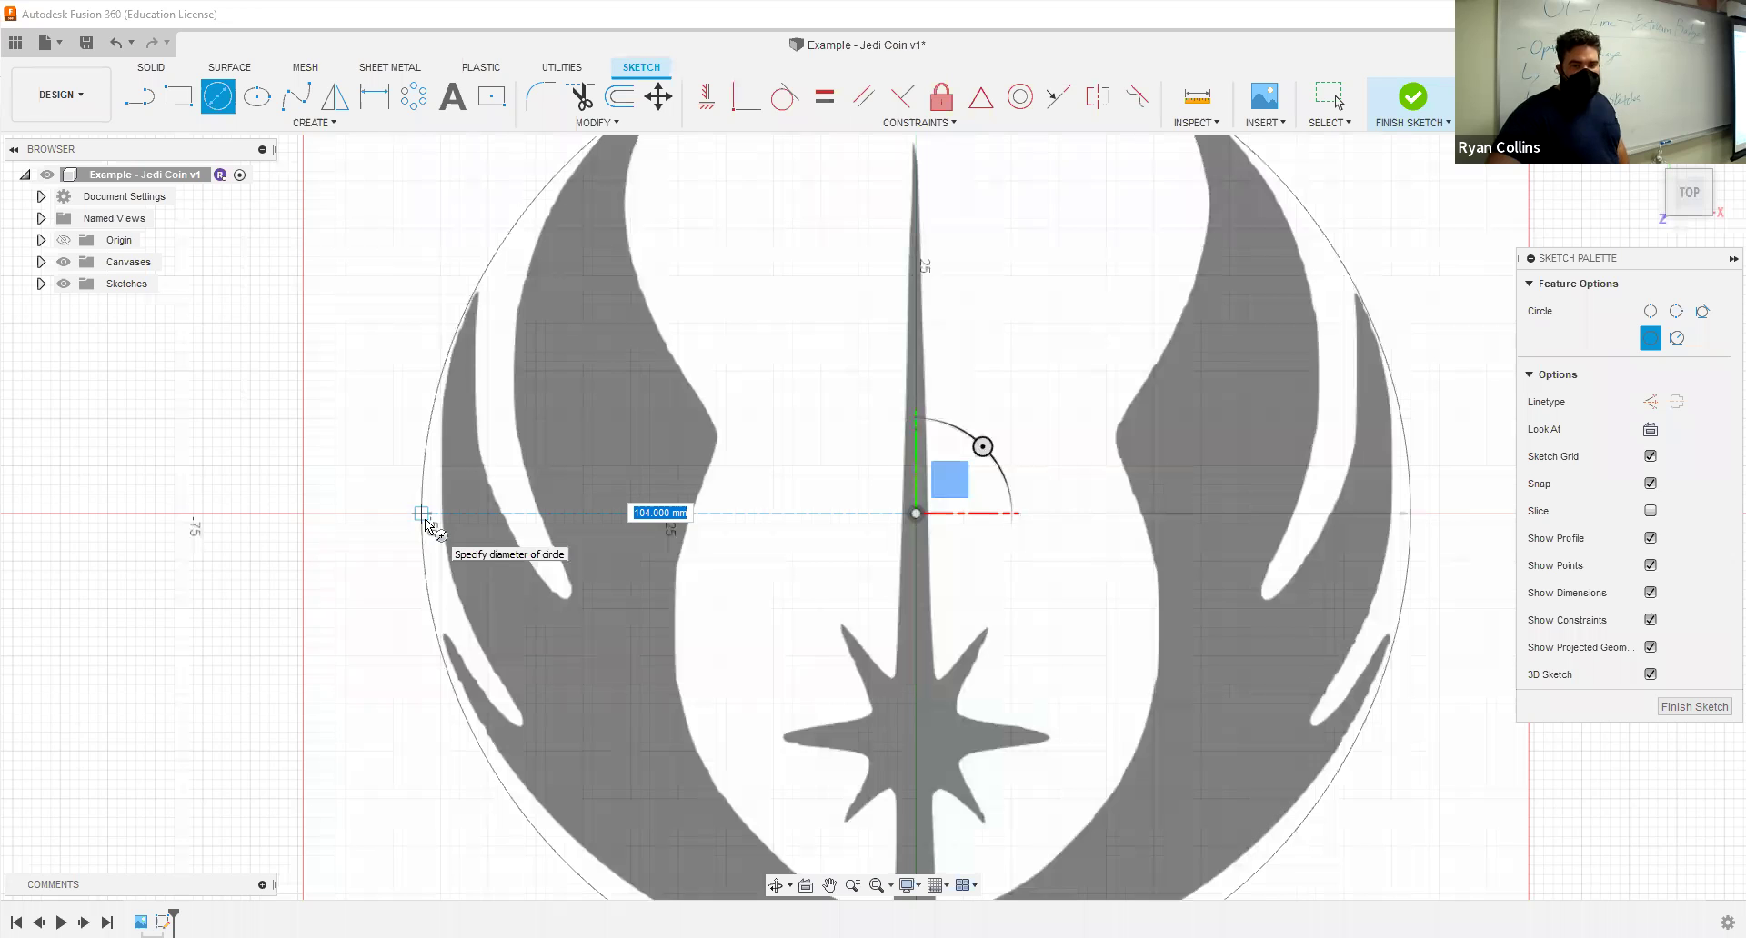
pyautogui.scroll(-3, 424, 521)
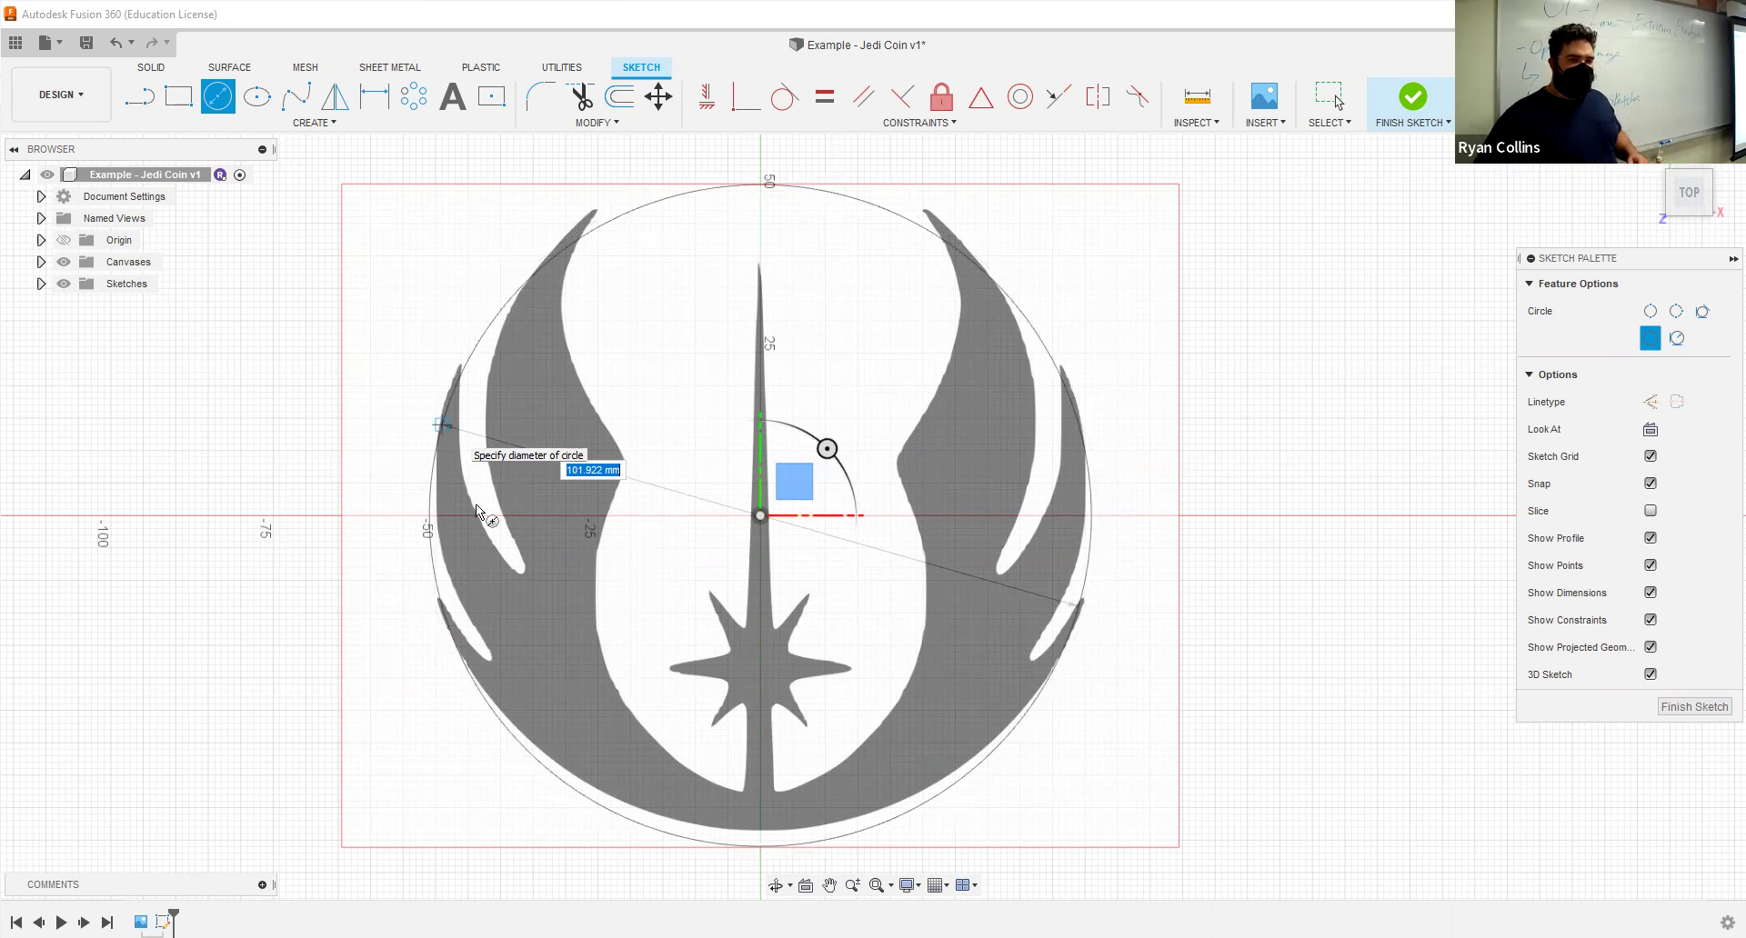
pyautogui.click(418, 468)
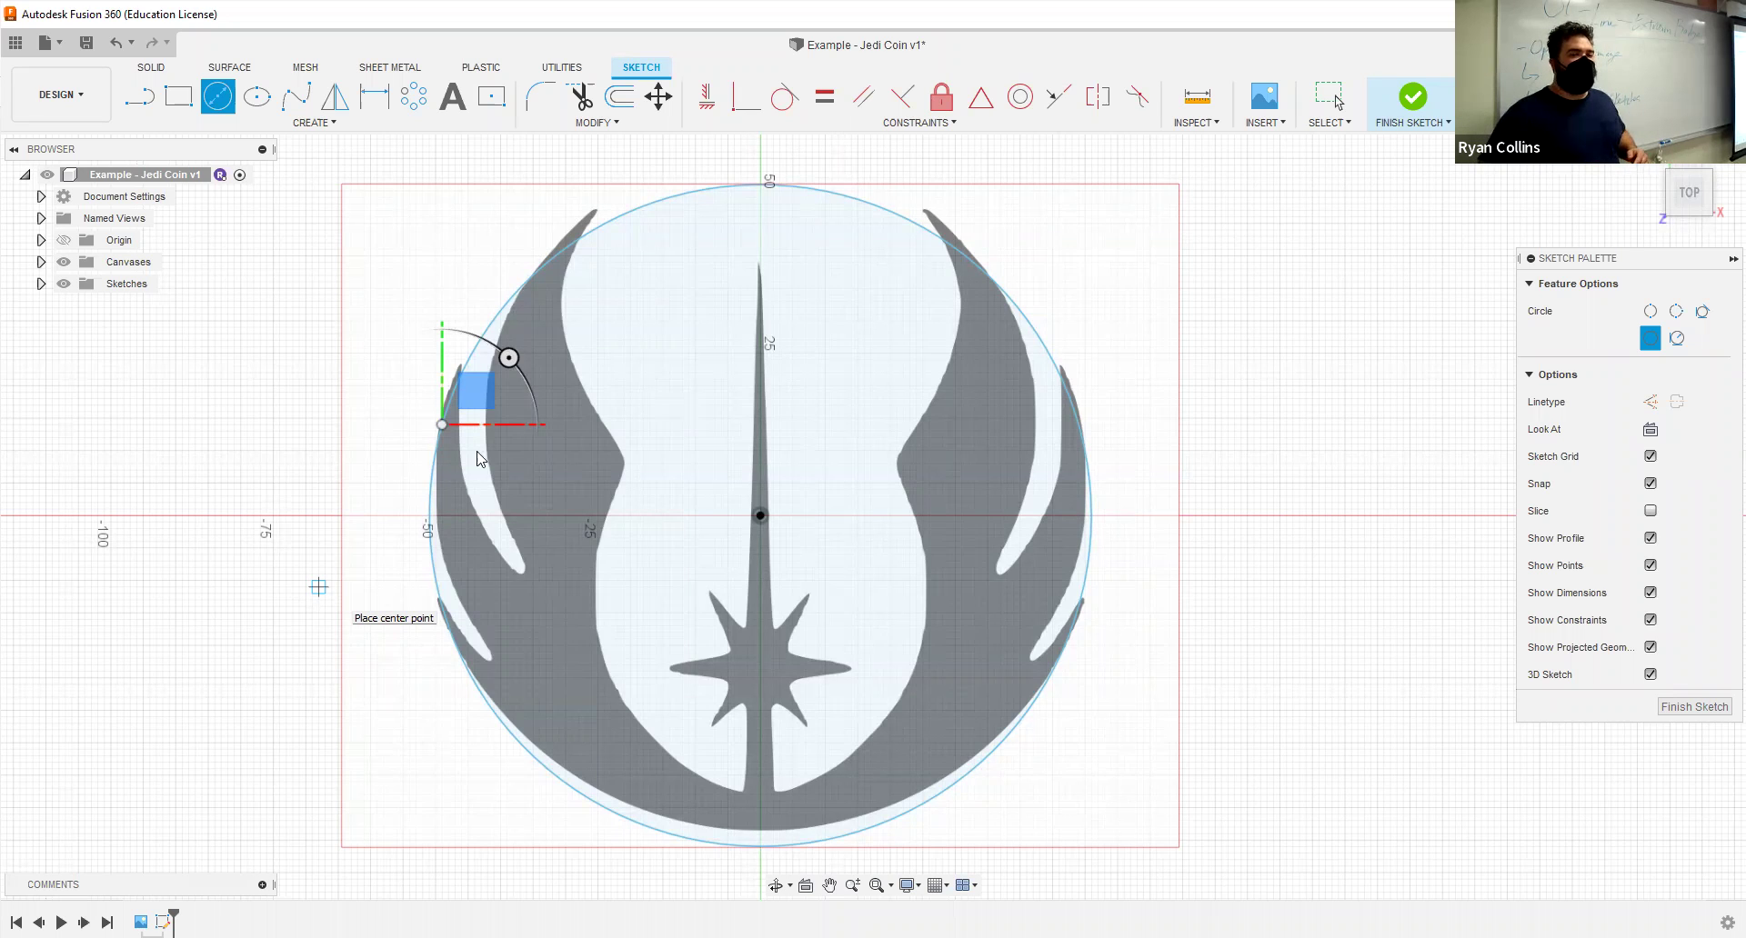
pyautogui.press('Escape')
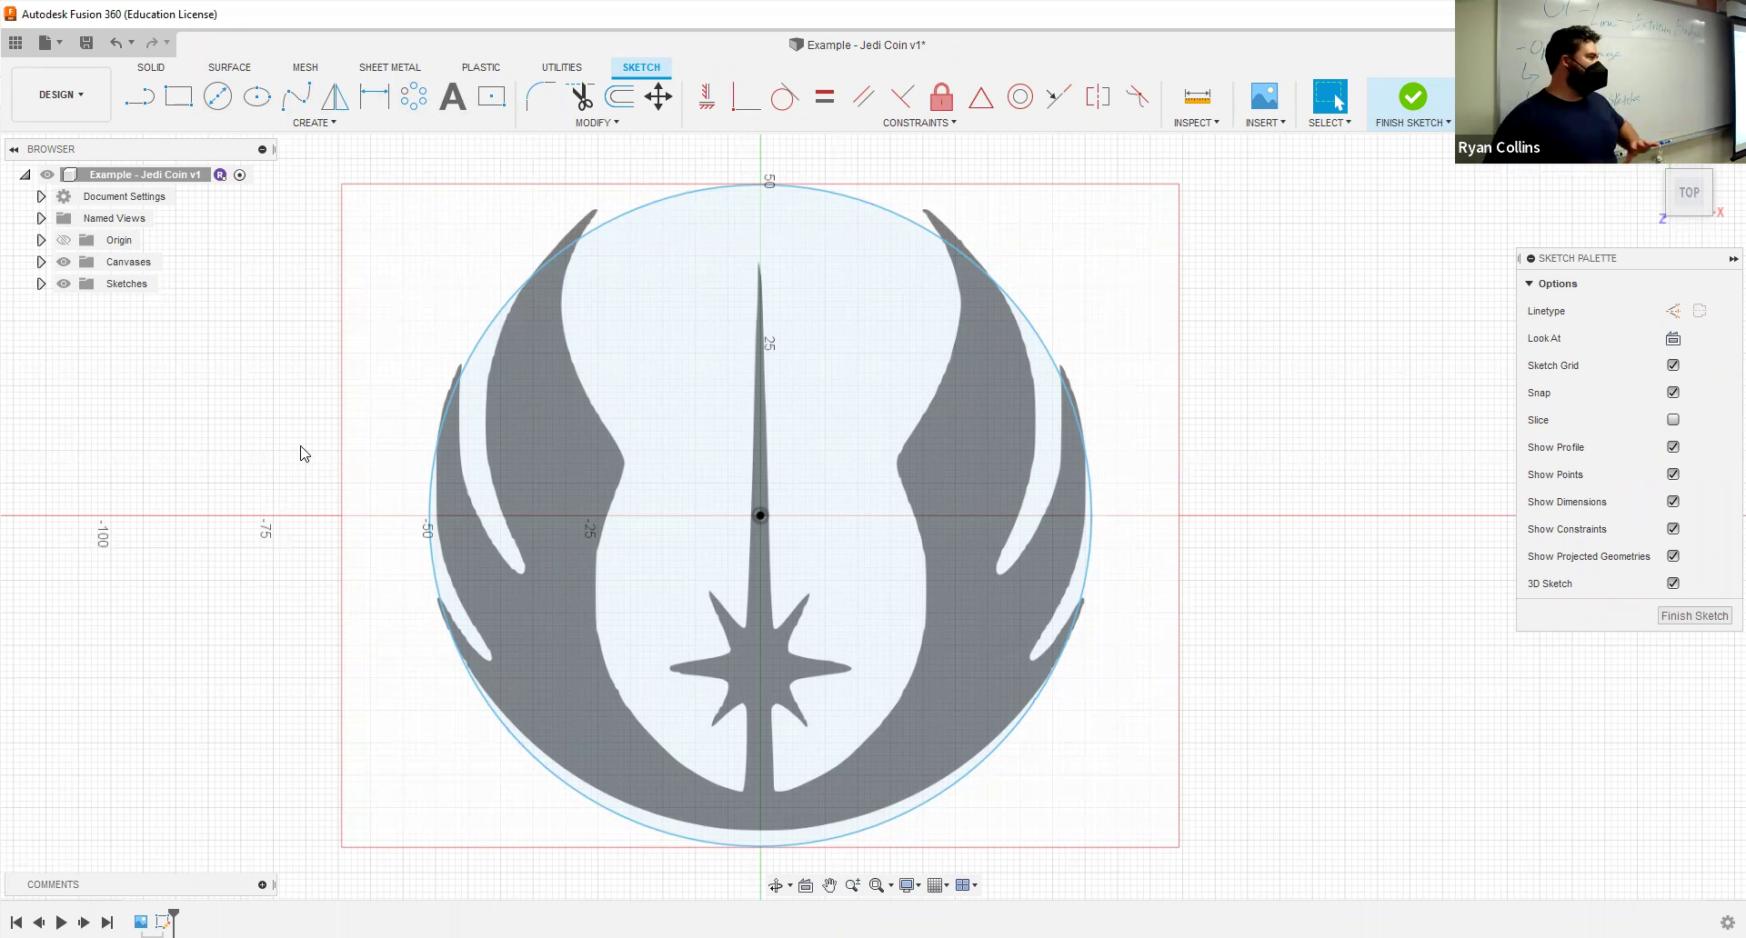
# Step: Try to move the sketched circle 22 mm along X with Move/Copy
pyautogui.click(716, 496)
pyautogui.scroll(10, 723, 498)
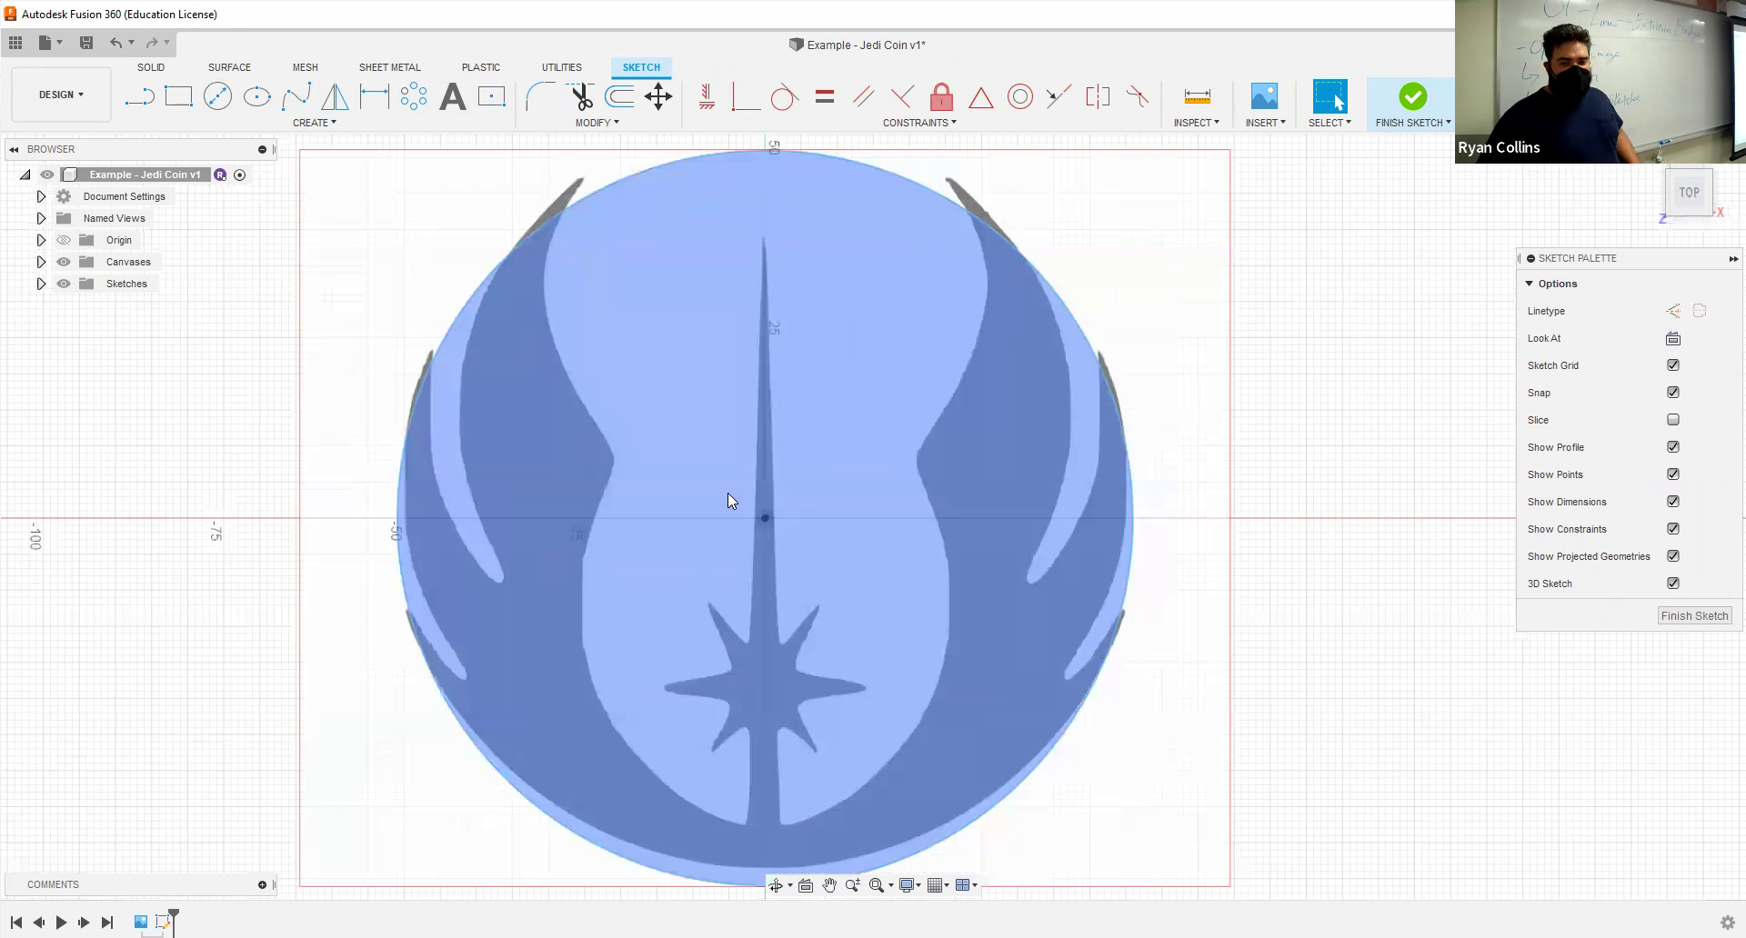
pyautogui.scroll(-10, 802, 550)
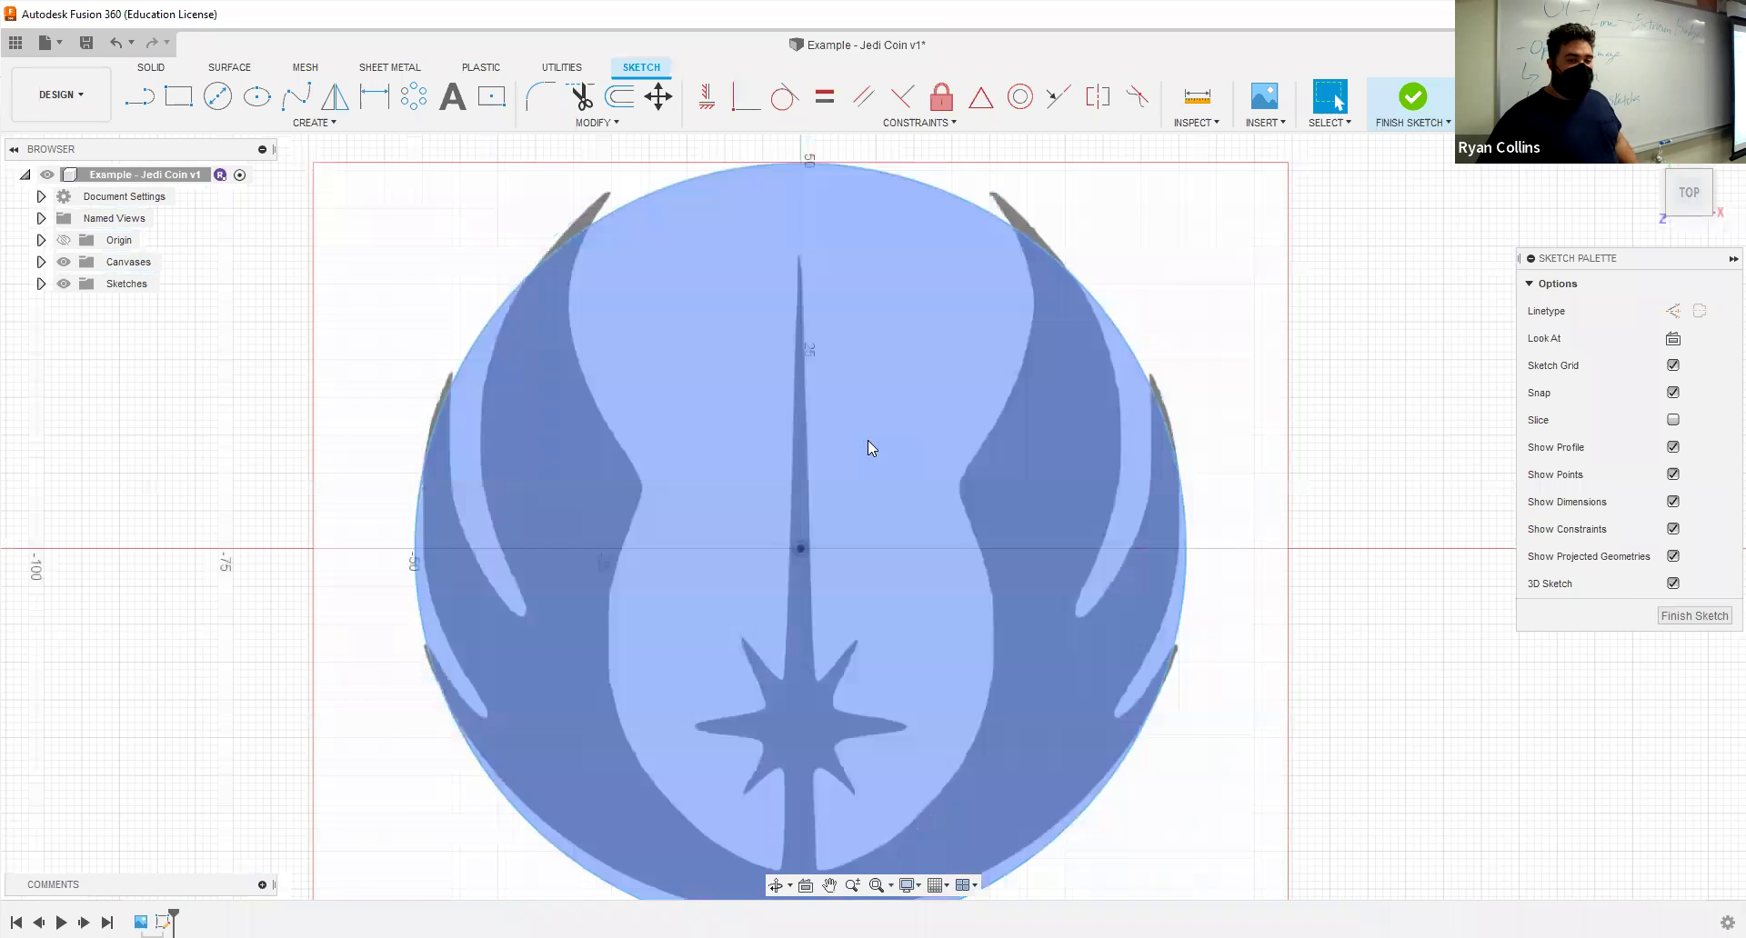
pyautogui.click(640, 145)
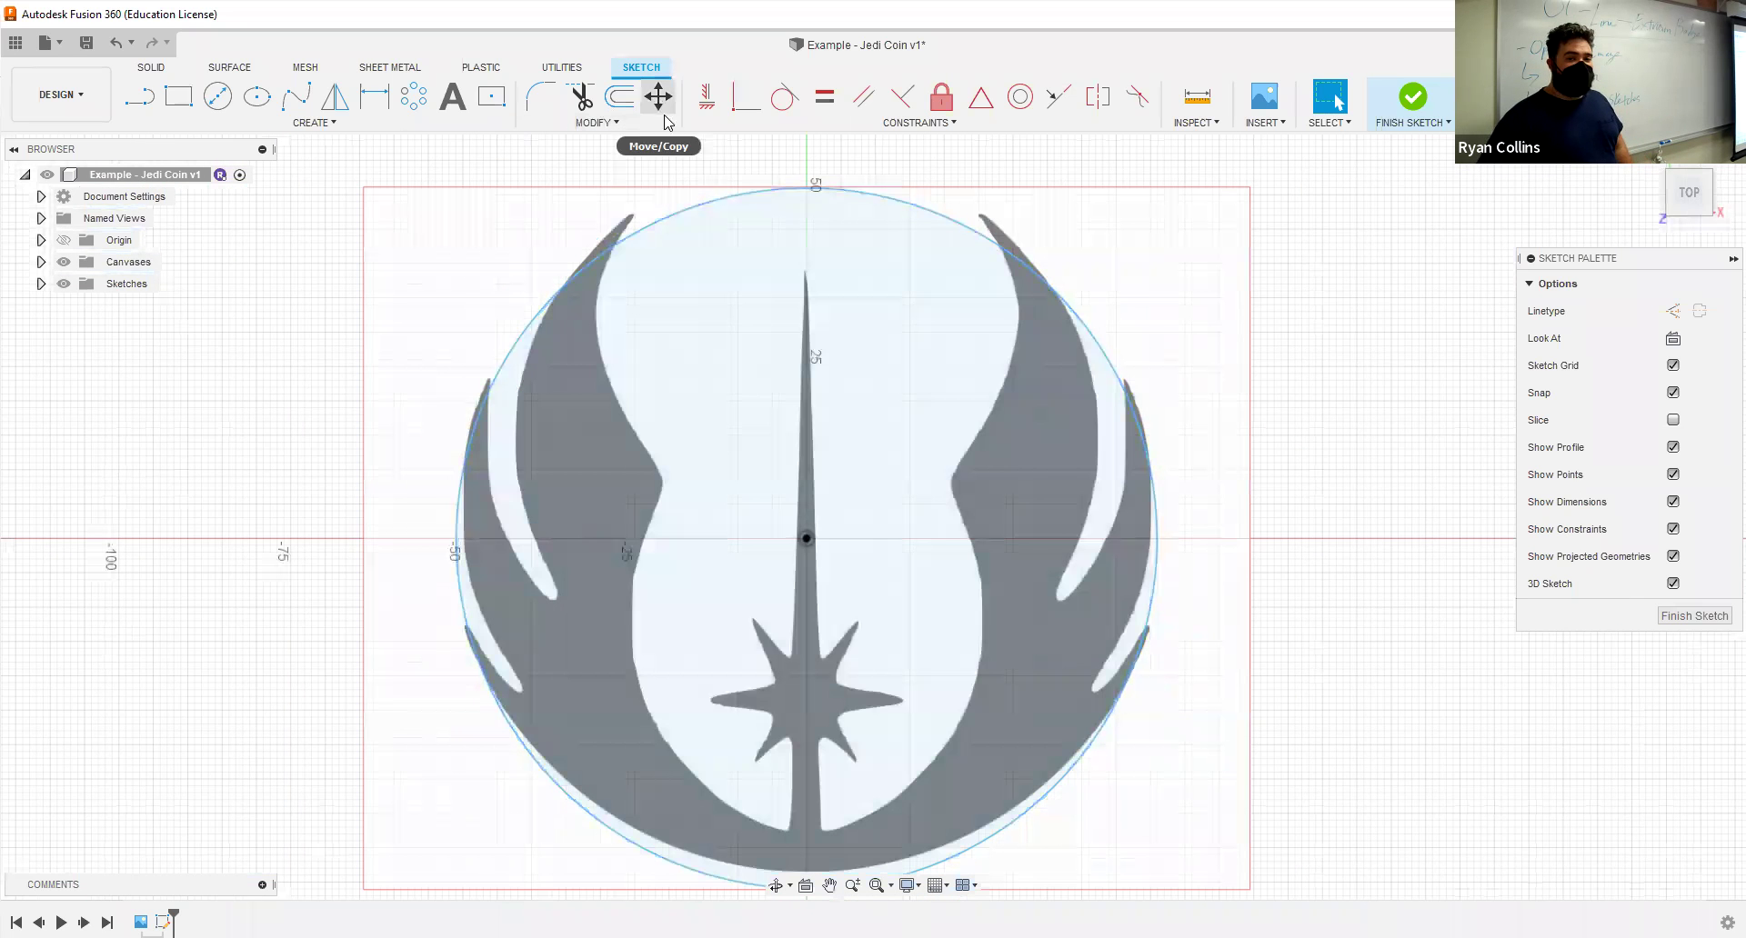
pyautogui.click(692, 209)
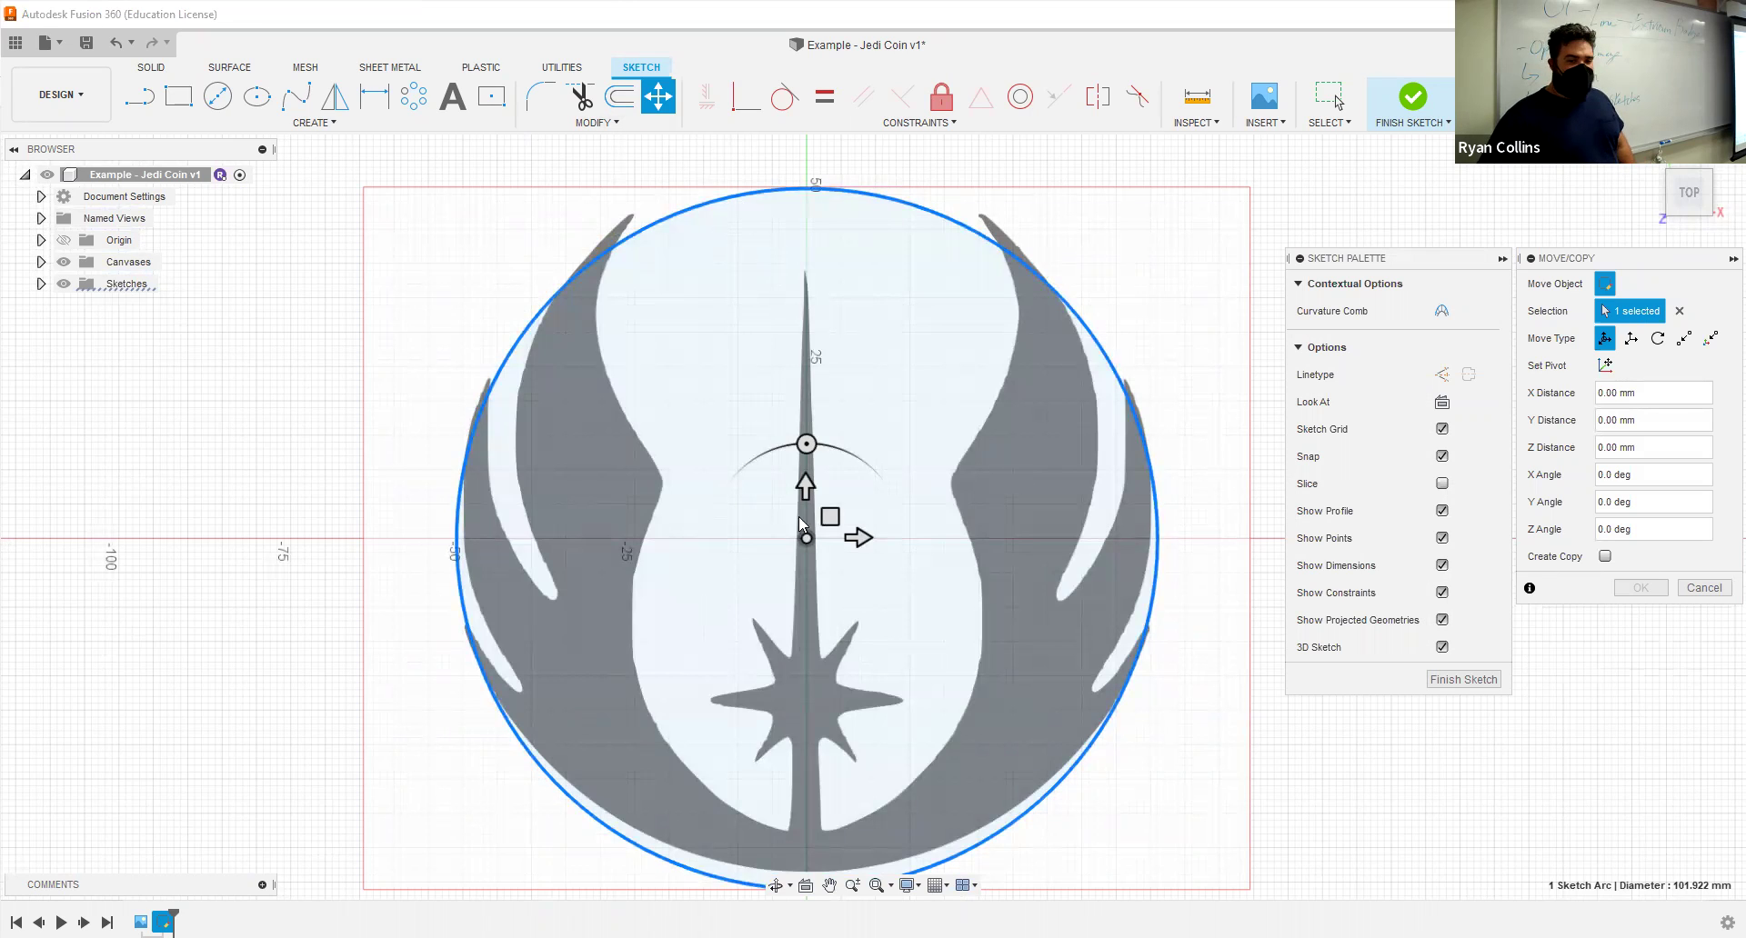
pyautogui.moveTo(857, 537); pyautogui.dragTo(1006, 532)
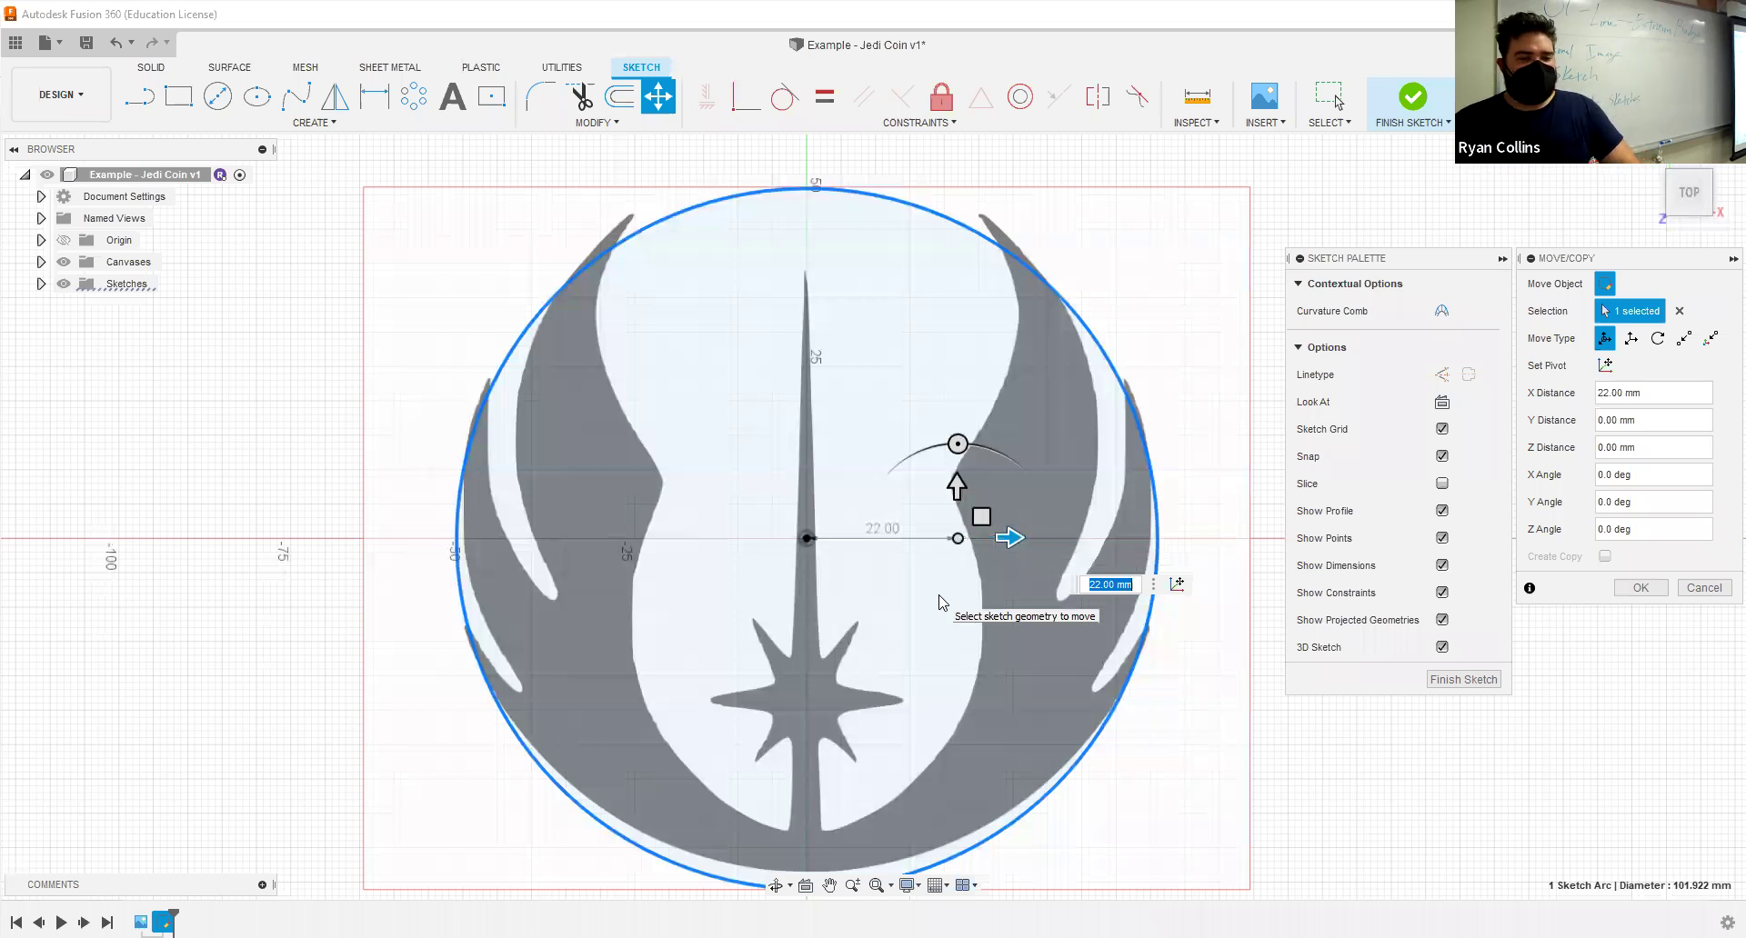
pyautogui.press('Return')
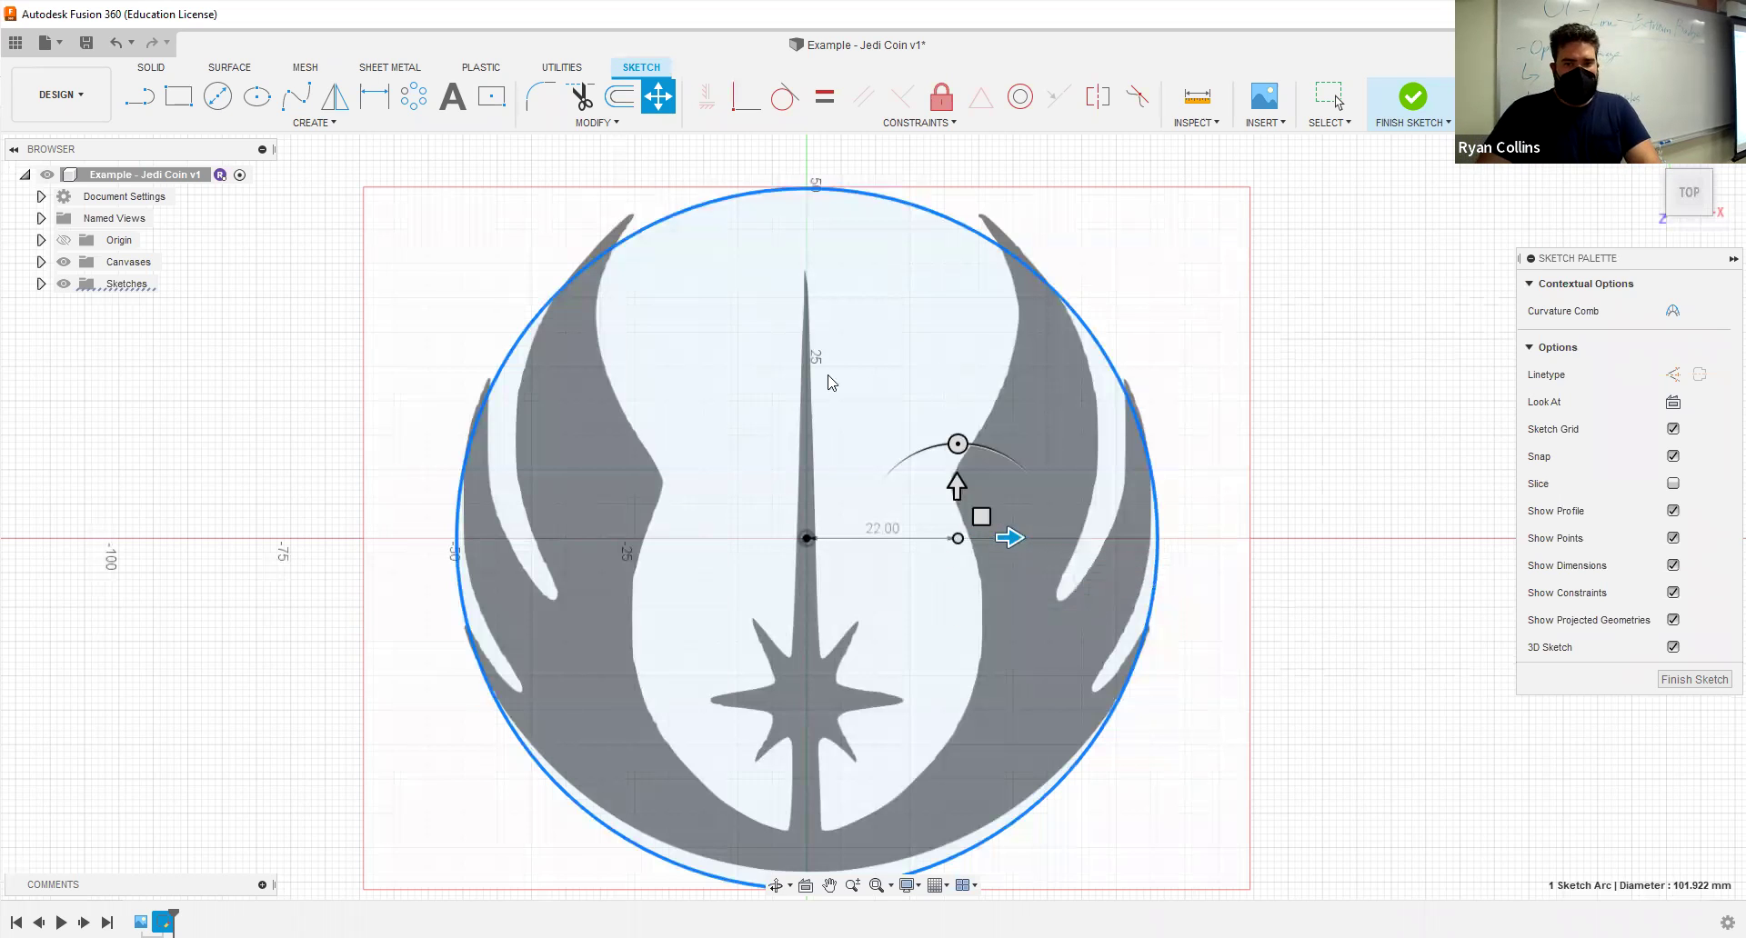
# Step: Delete the coincident constraint at the circle's centre and try to move the circle -40 mm along X with Move/Copy
pyautogui.click(806, 539)
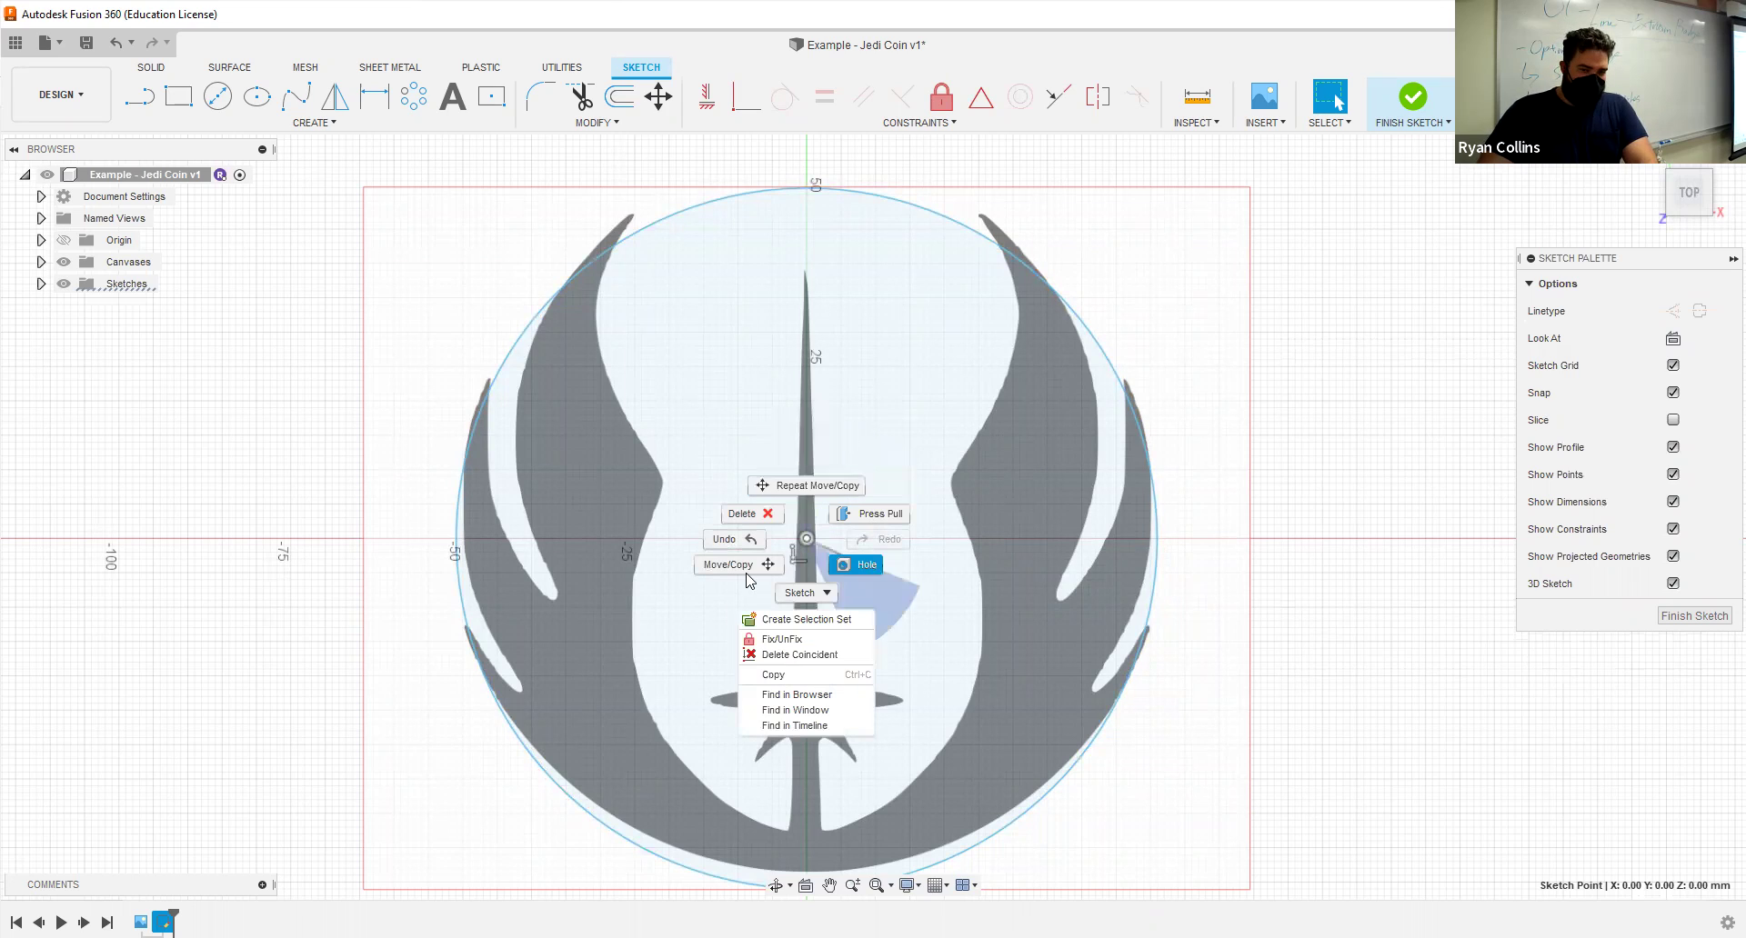
pyautogui.click(834, 655)
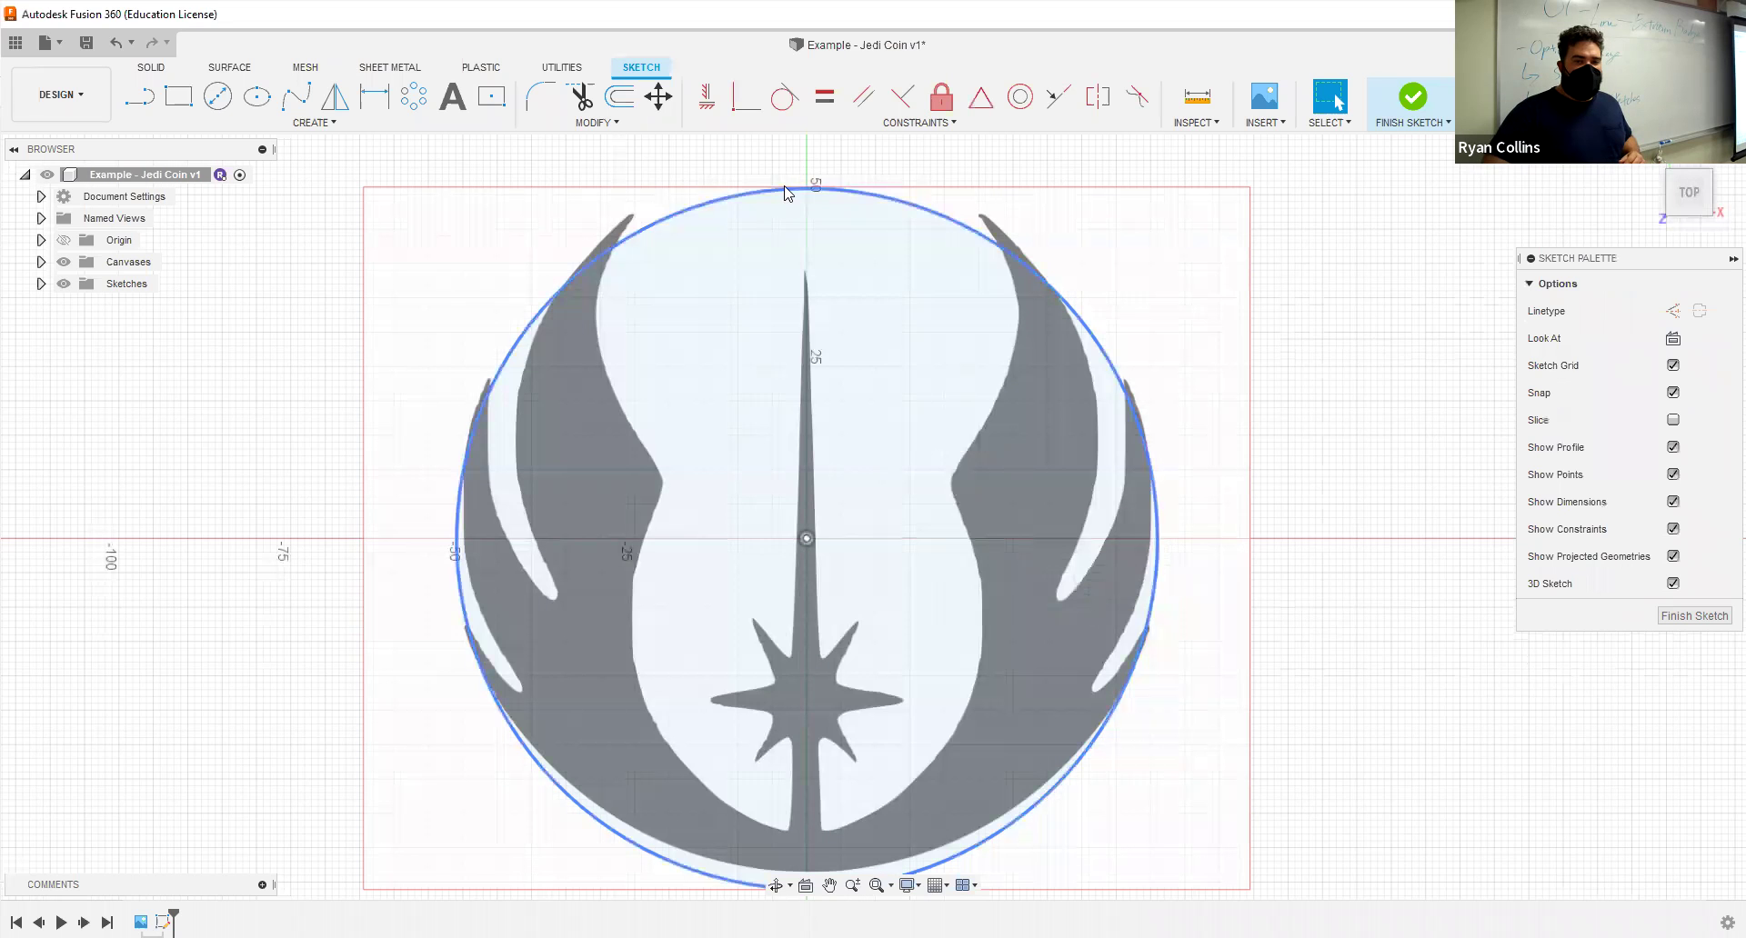
pyautogui.click(787, 191)
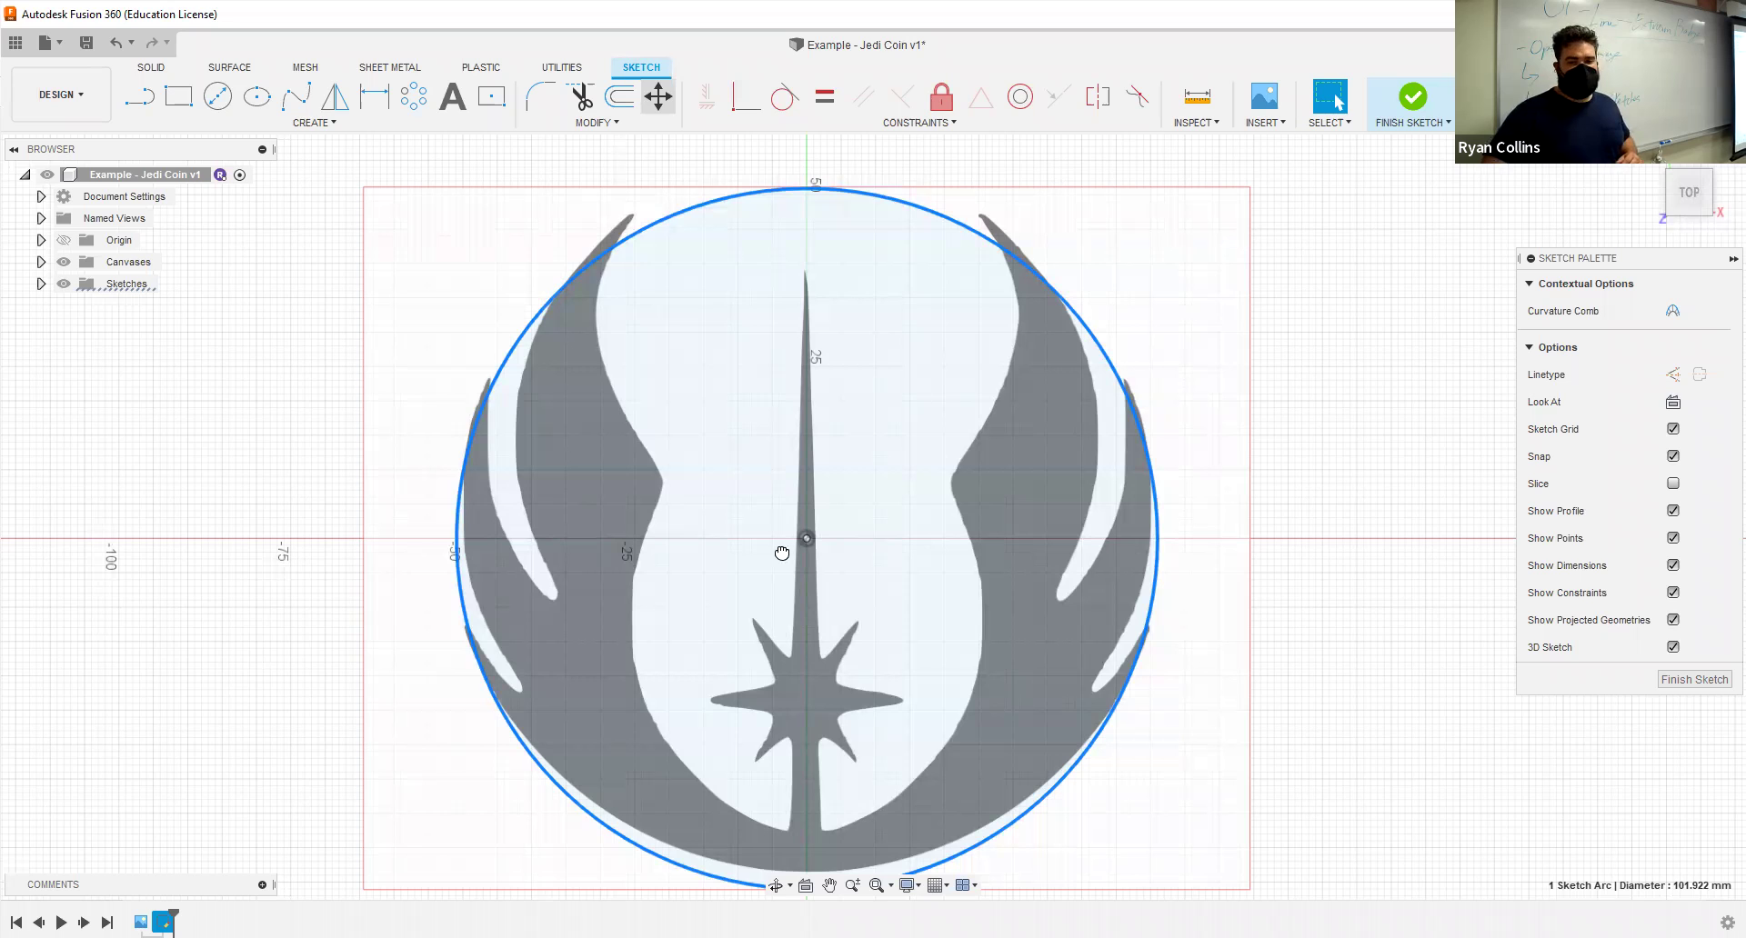
pyautogui.press('m')
pyautogui.moveTo(597, 568); pyautogui.dragTo(307, 597)
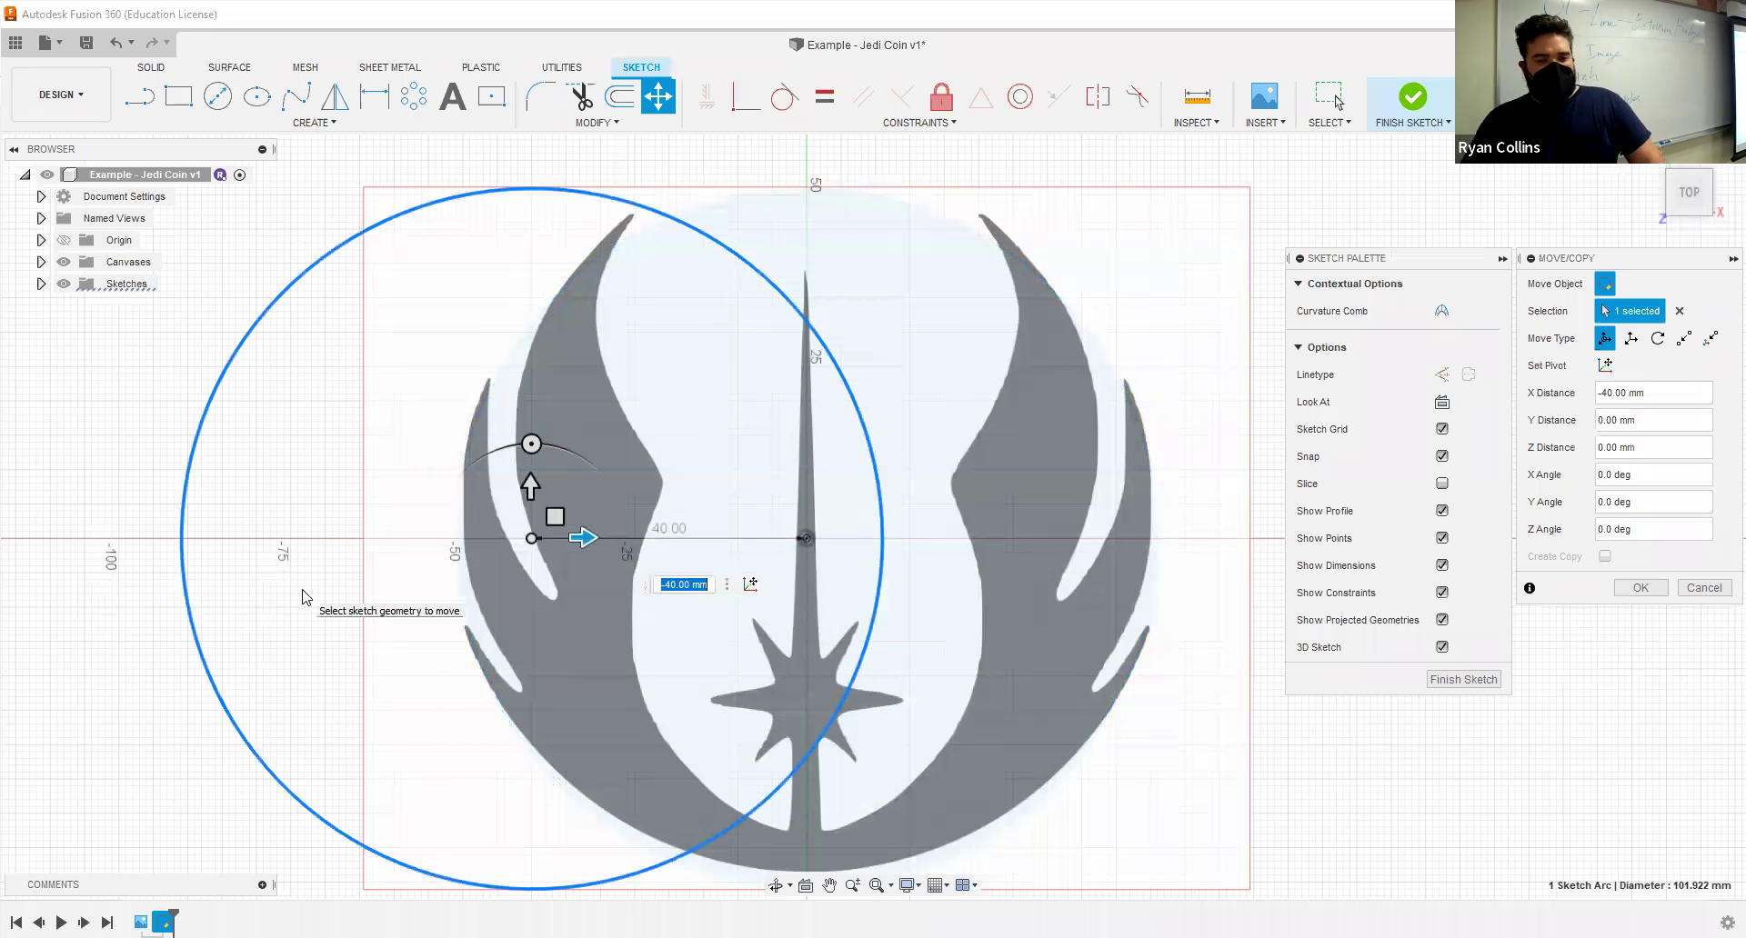
pyautogui.press('Escape')
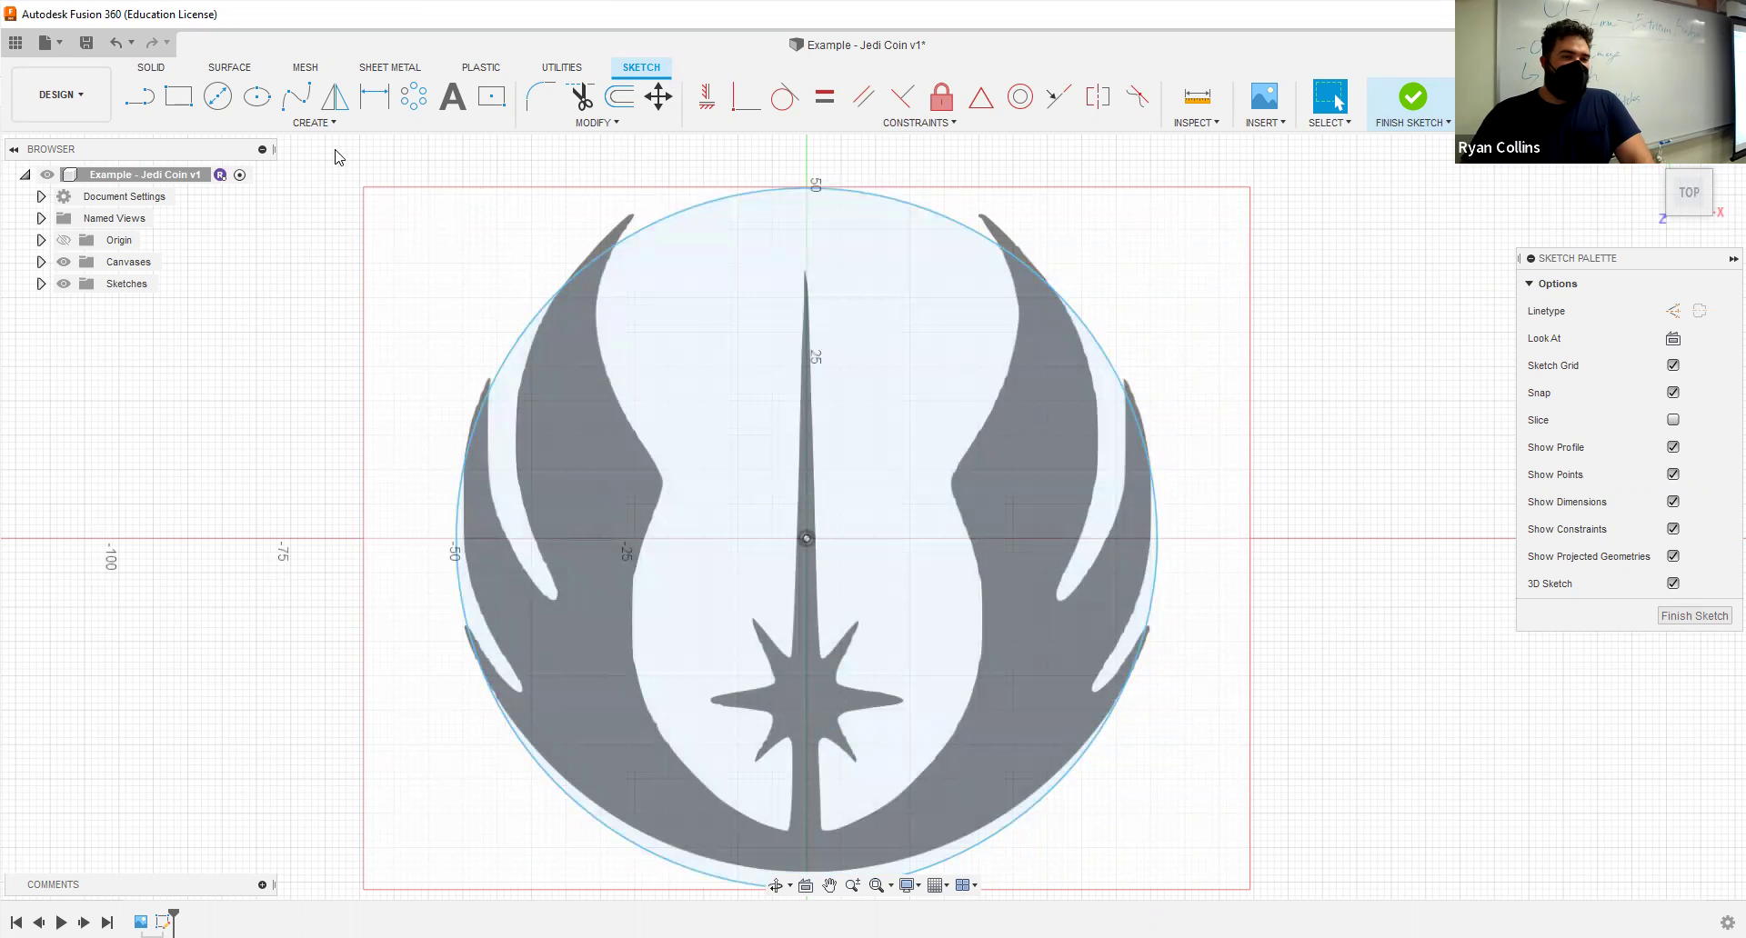
# Step: Sketch a 2-point circle about 103 mm in diameter from the left wing's upper tip to the emblem's opposite lower edge
pyautogui.click(318, 123)
pyautogui.moveTo(164, 187)
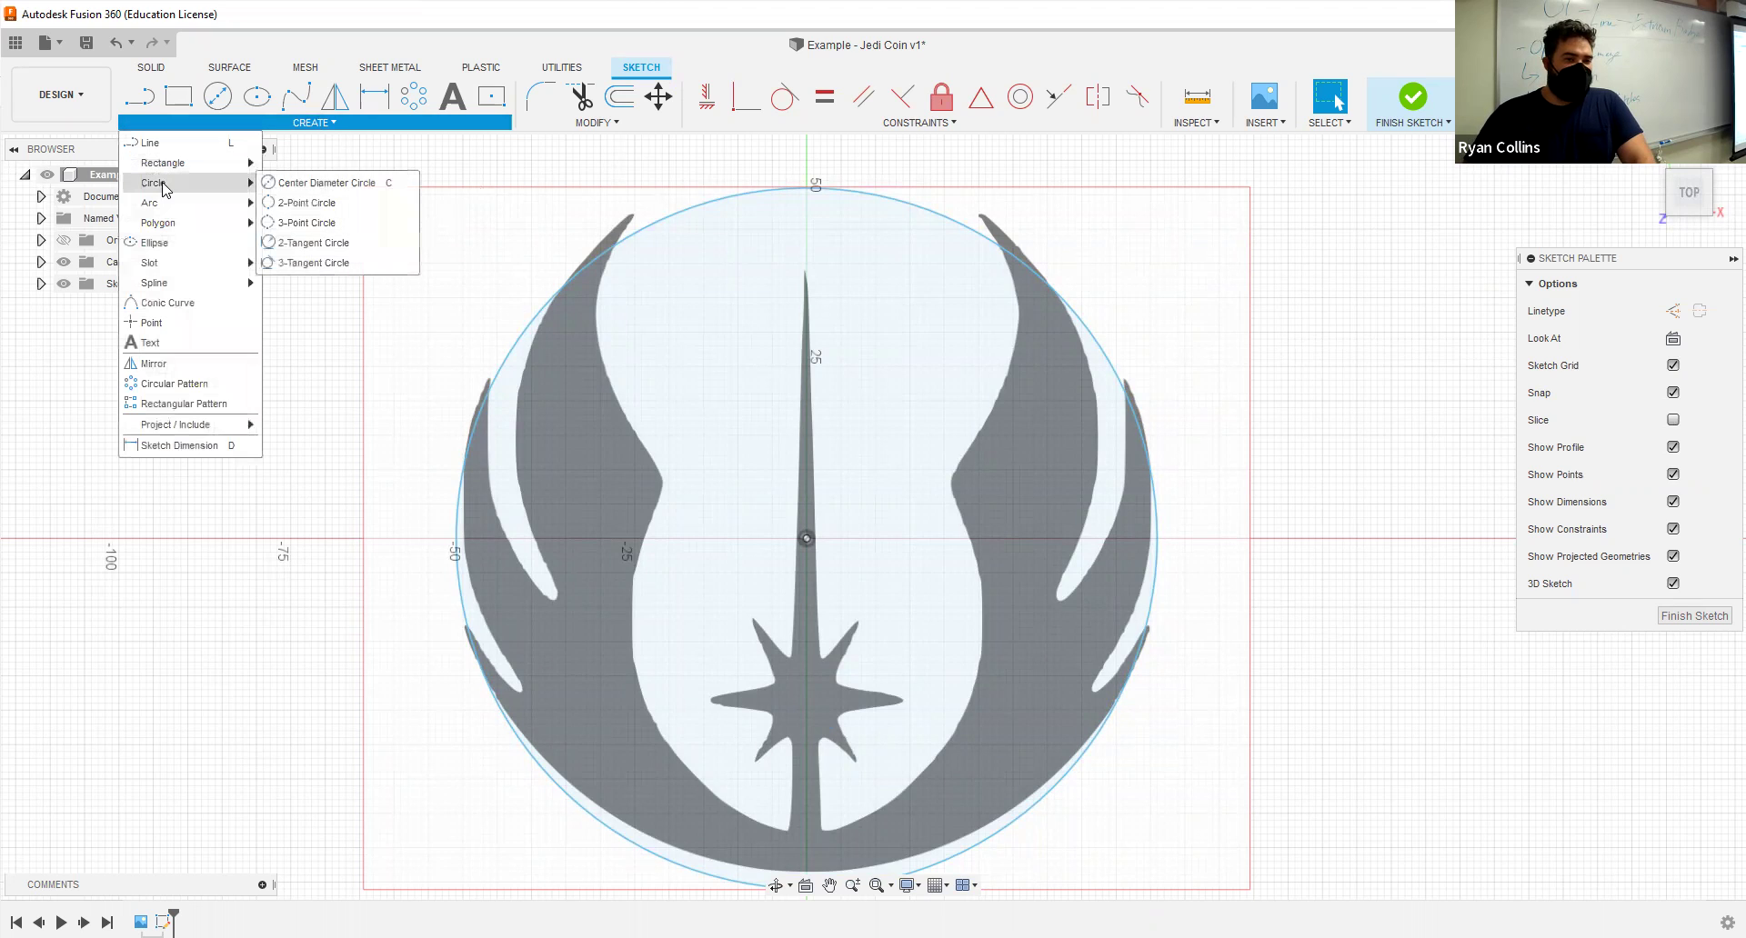
pyautogui.click(322, 200)
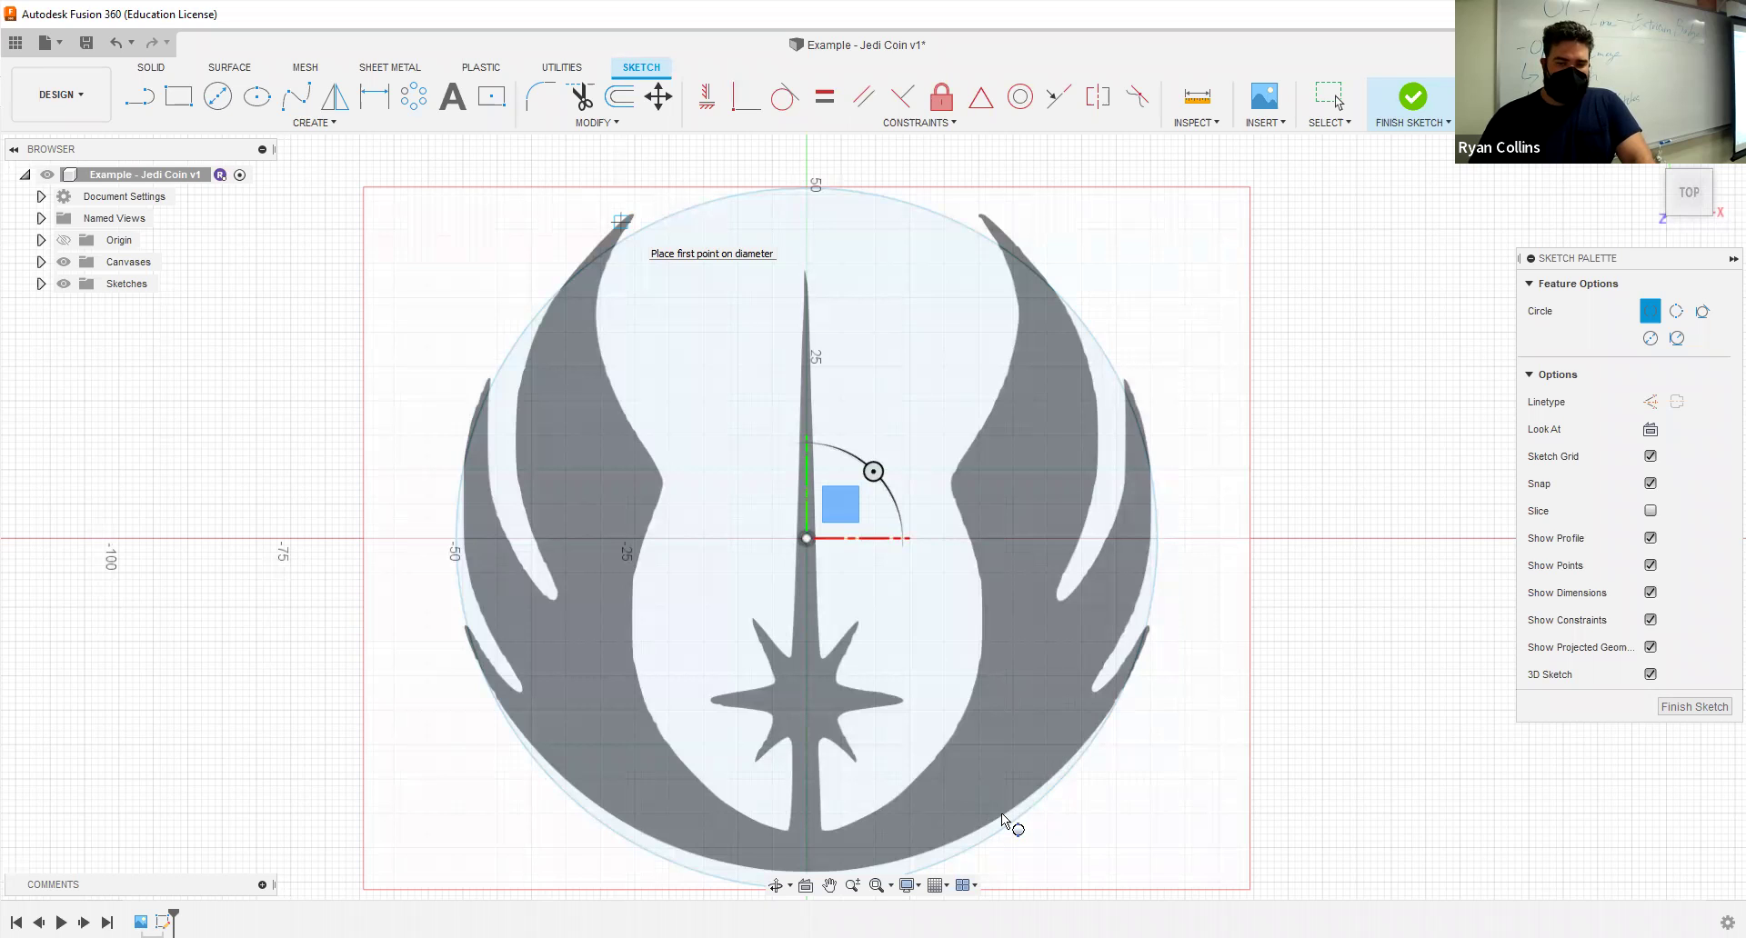
pyautogui.click(621, 221)
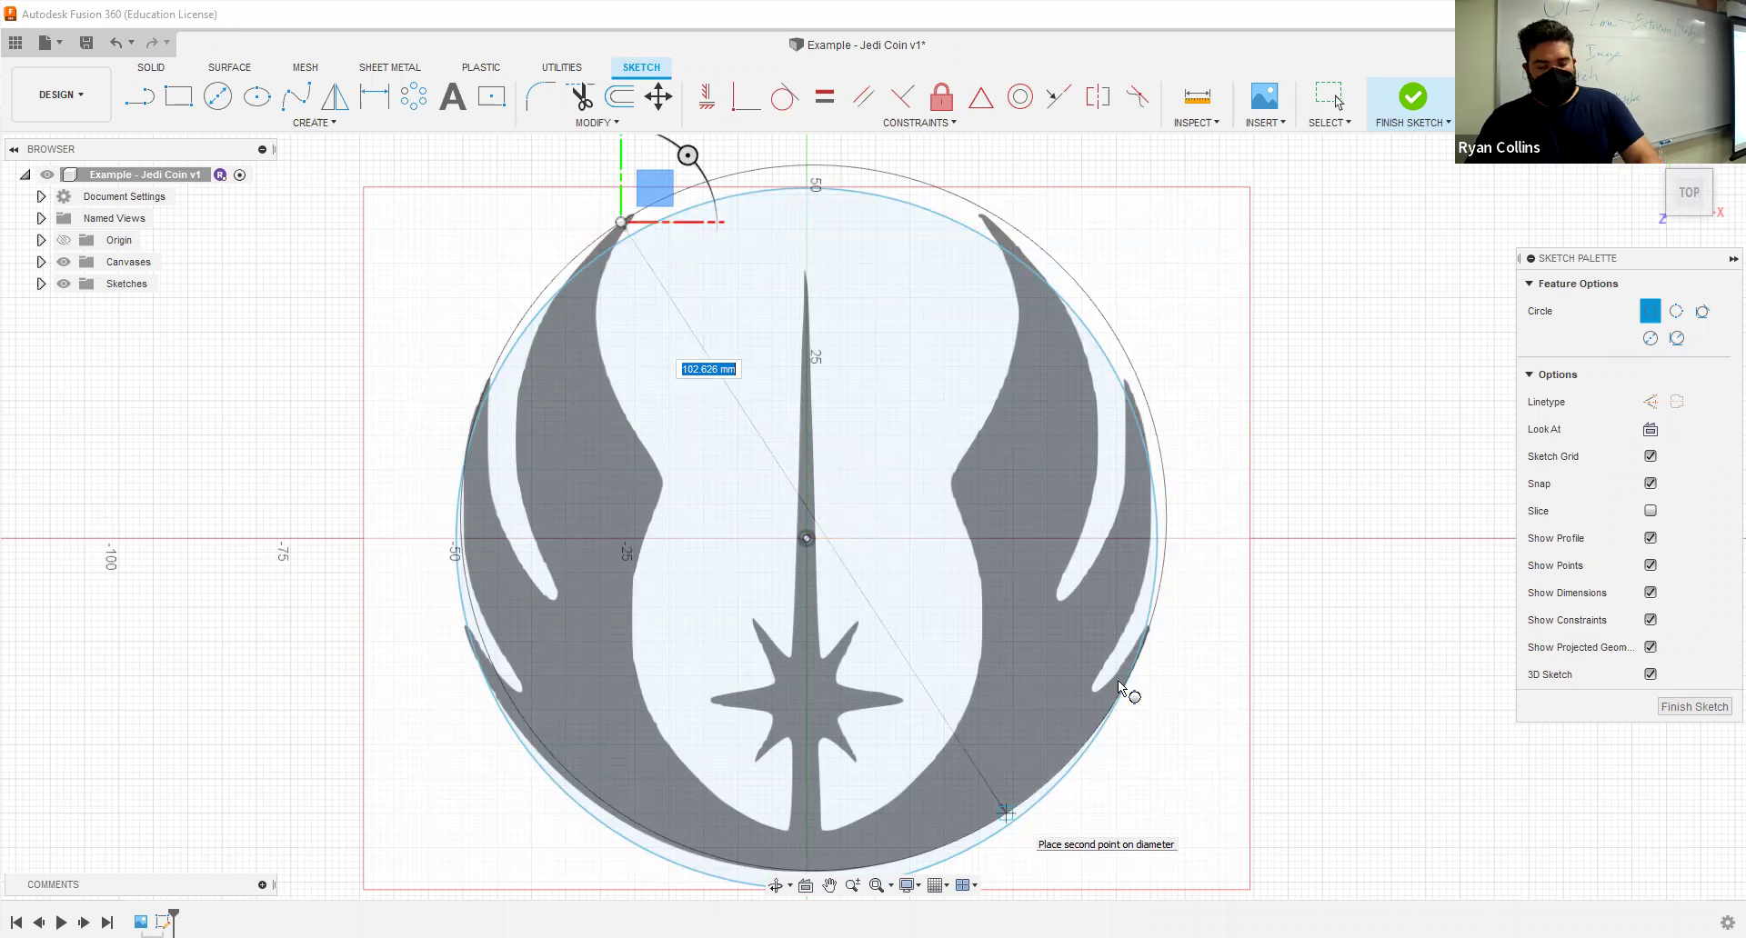
pyautogui.press('Return')
pyautogui.press('Escape')
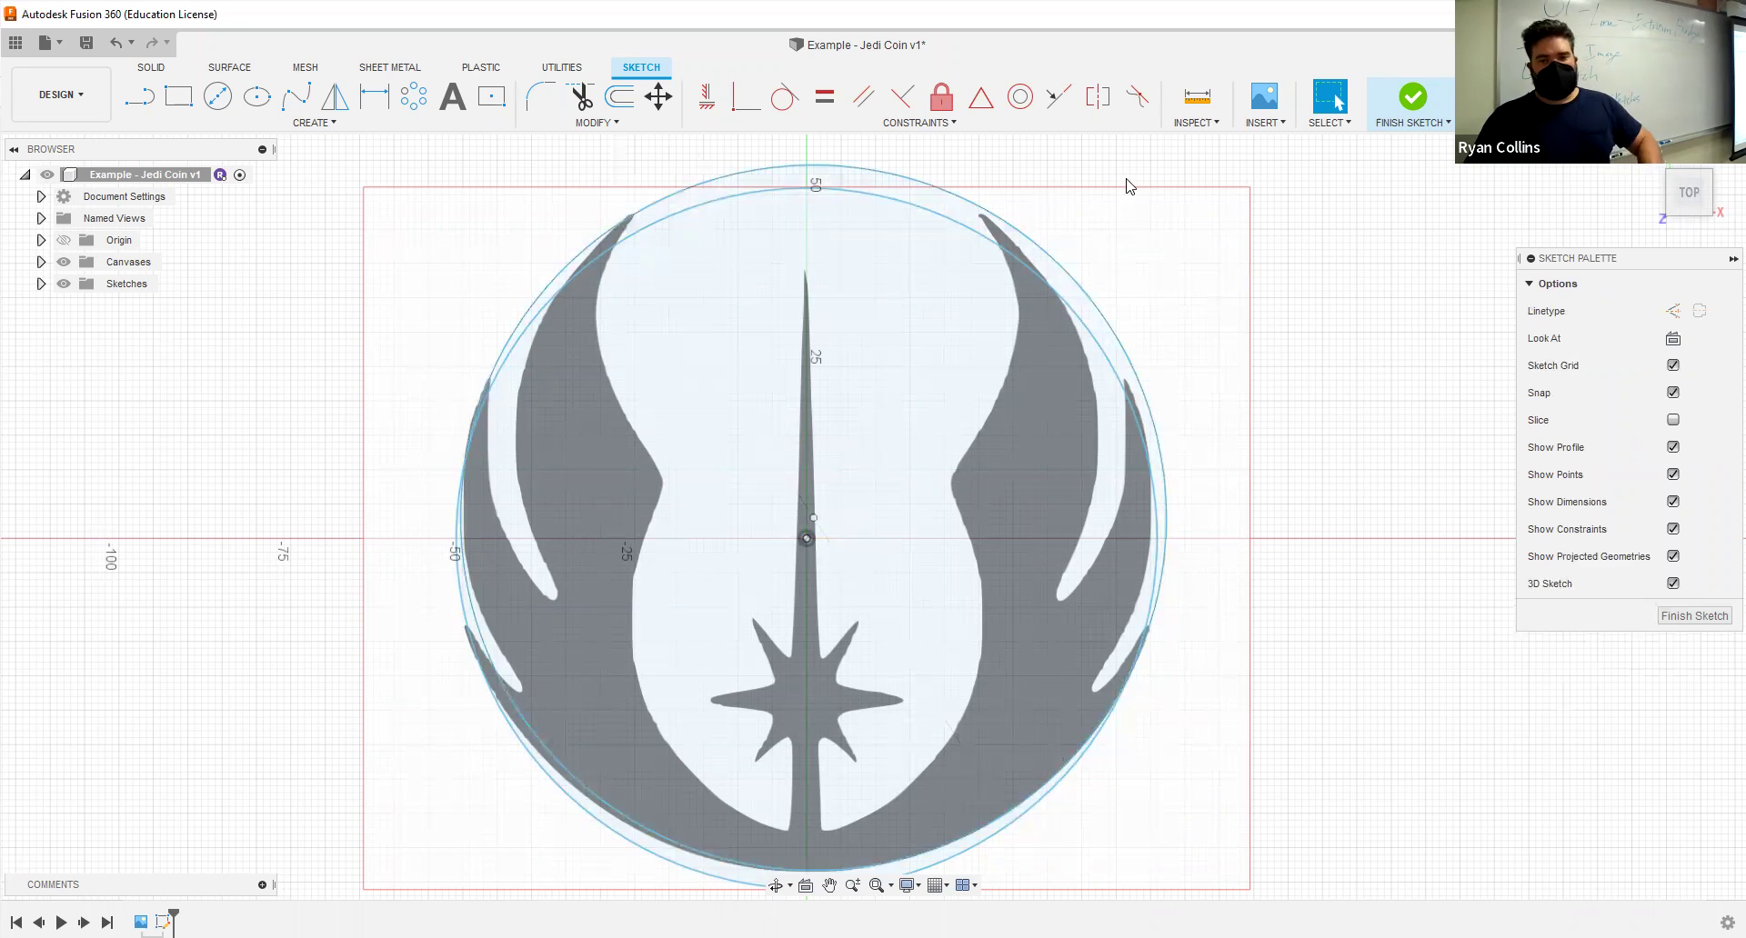
# Step: Delete the original circle centred on the origin, keeping only the 2-point circle around the emblem
pyautogui.click(913, 186)
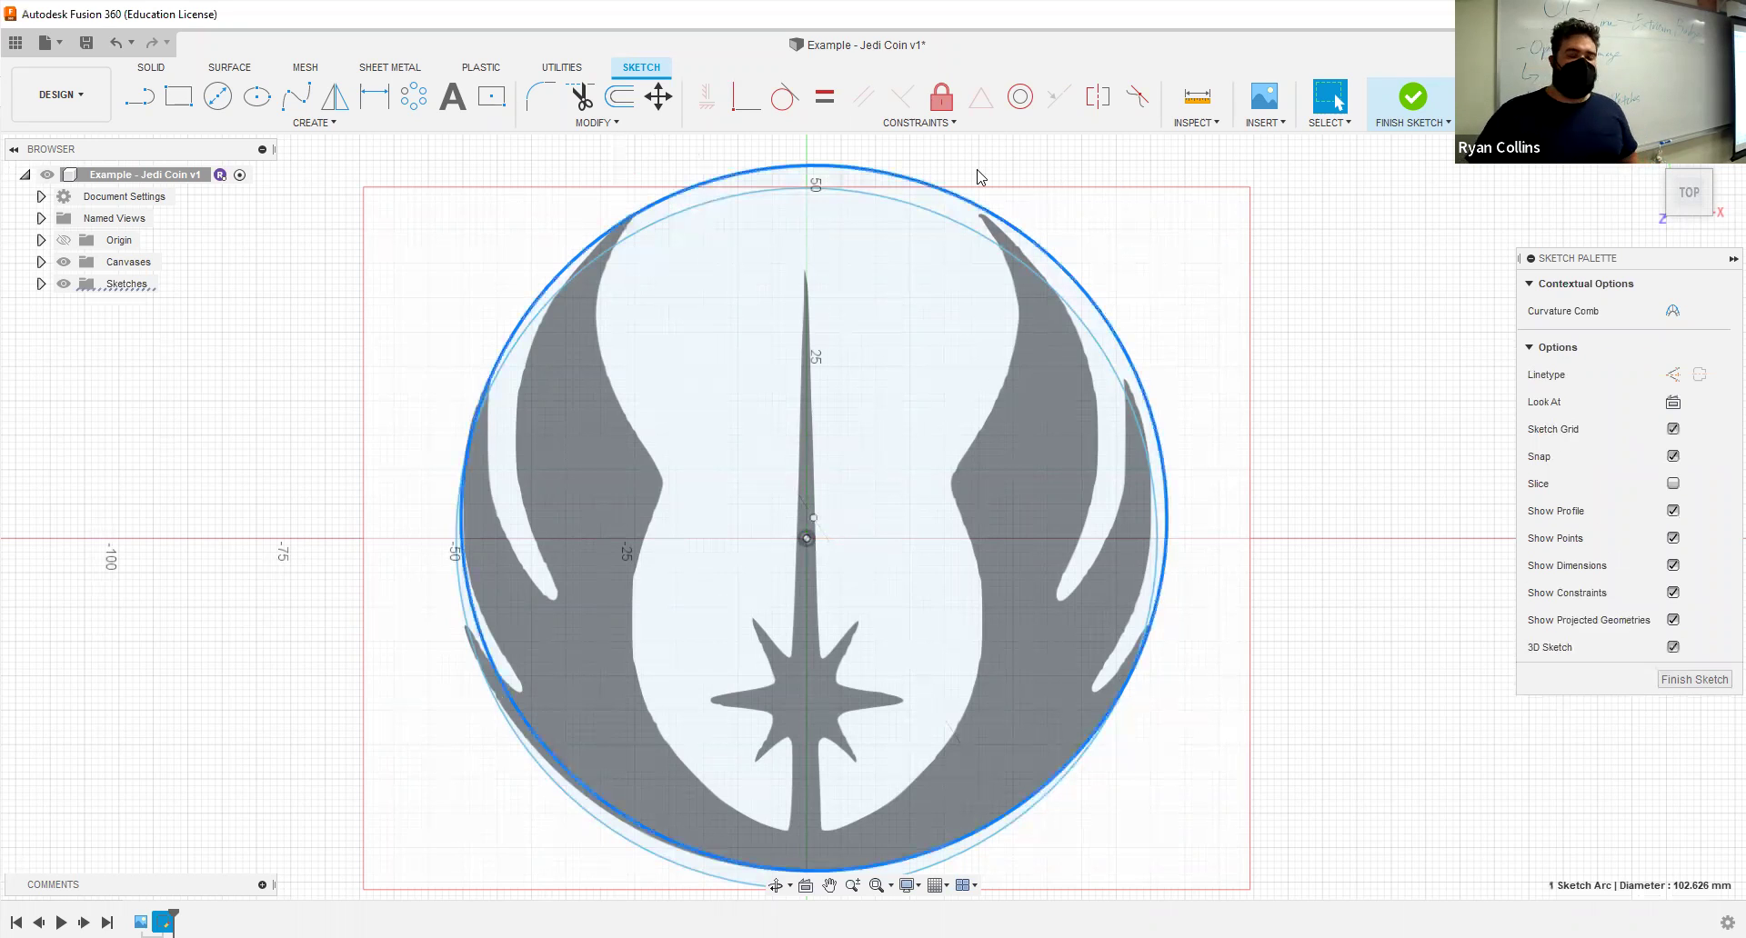
pyautogui.press('Delete')
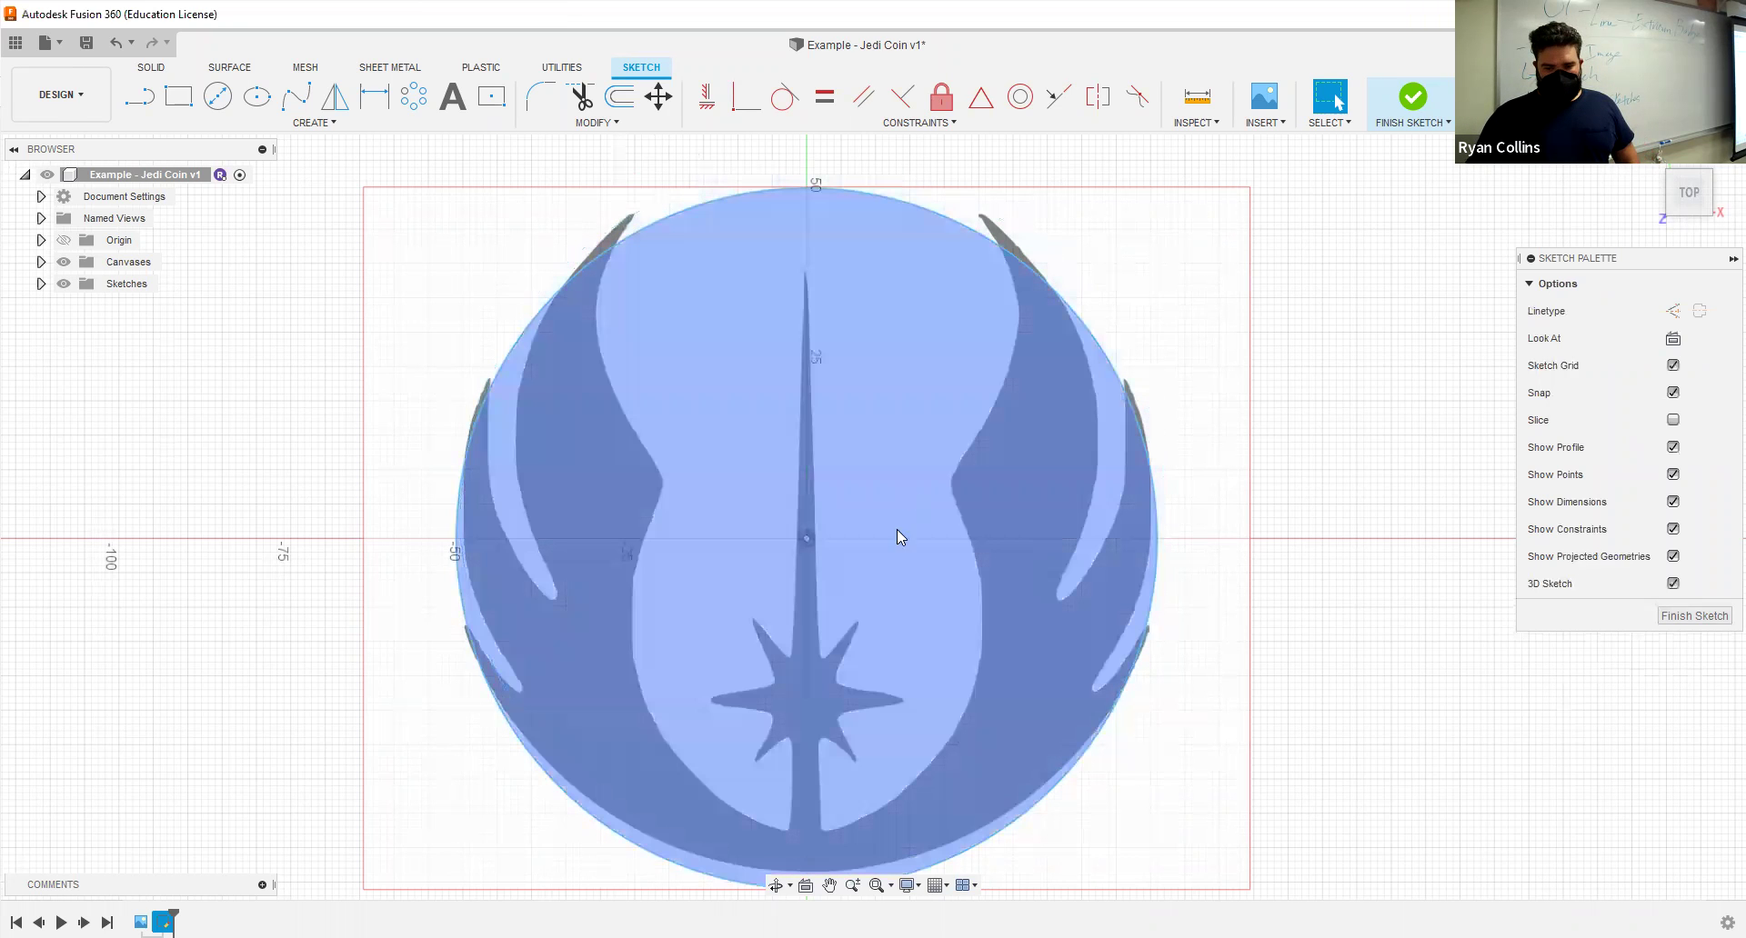
pyautogui.click(870, 353)
pyautogui.click(956, 194)
pyautogui.click(886, 206)
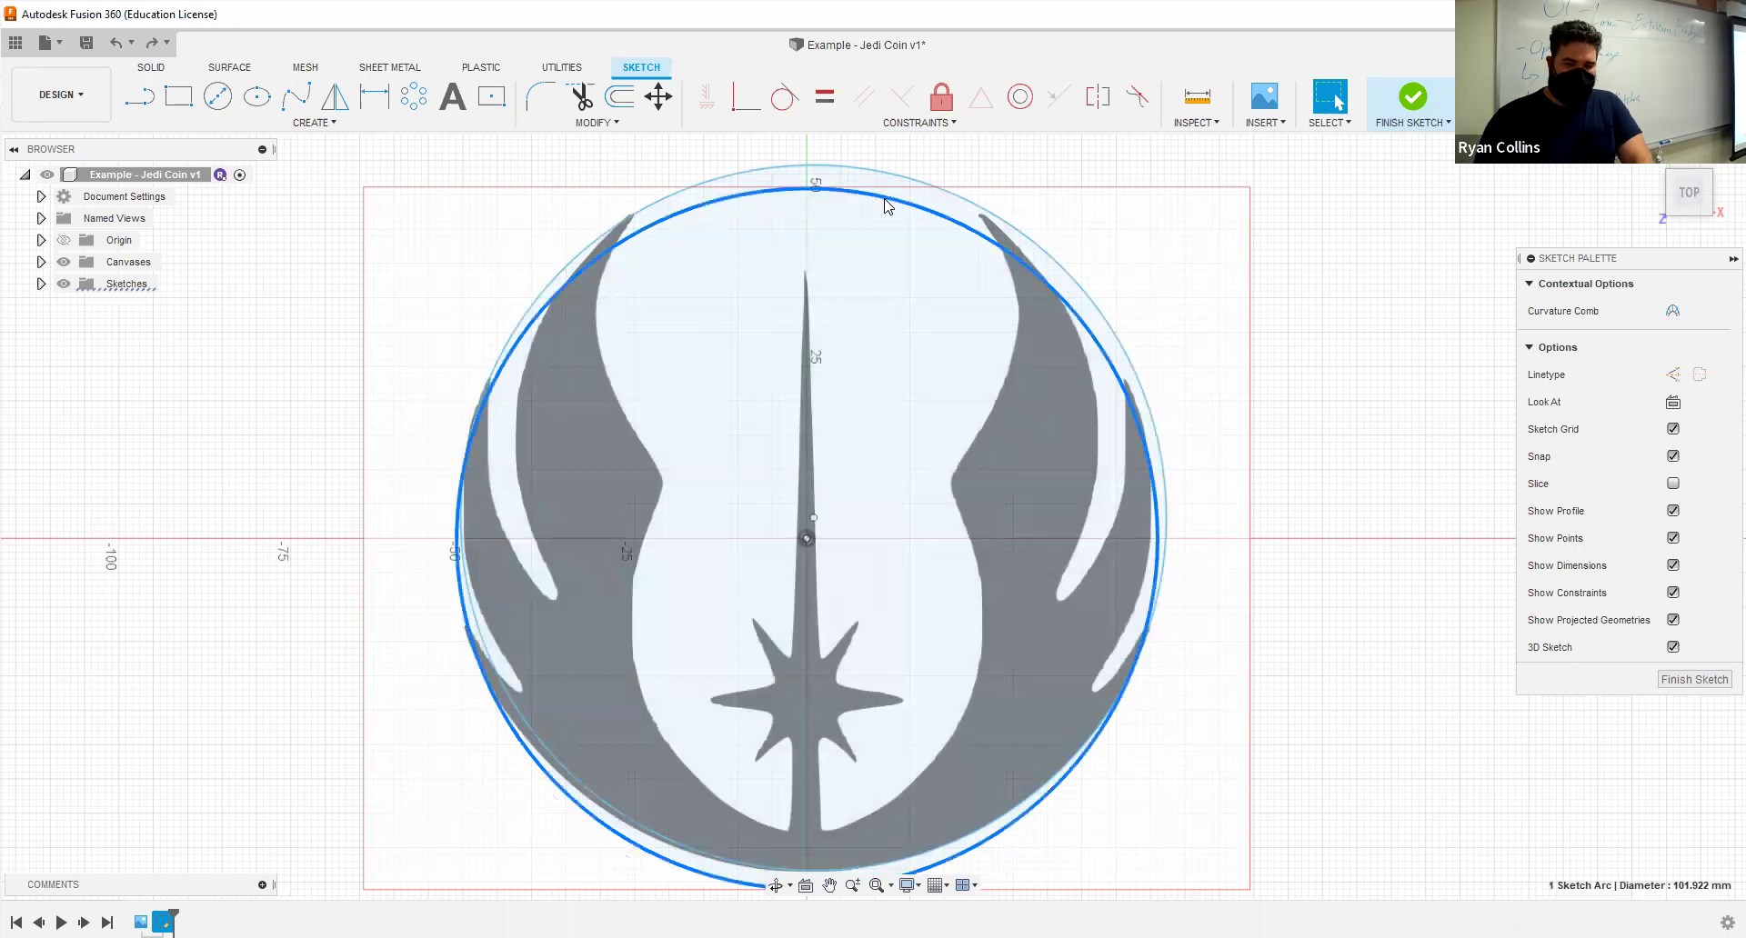
pyautogui.press('Delete')
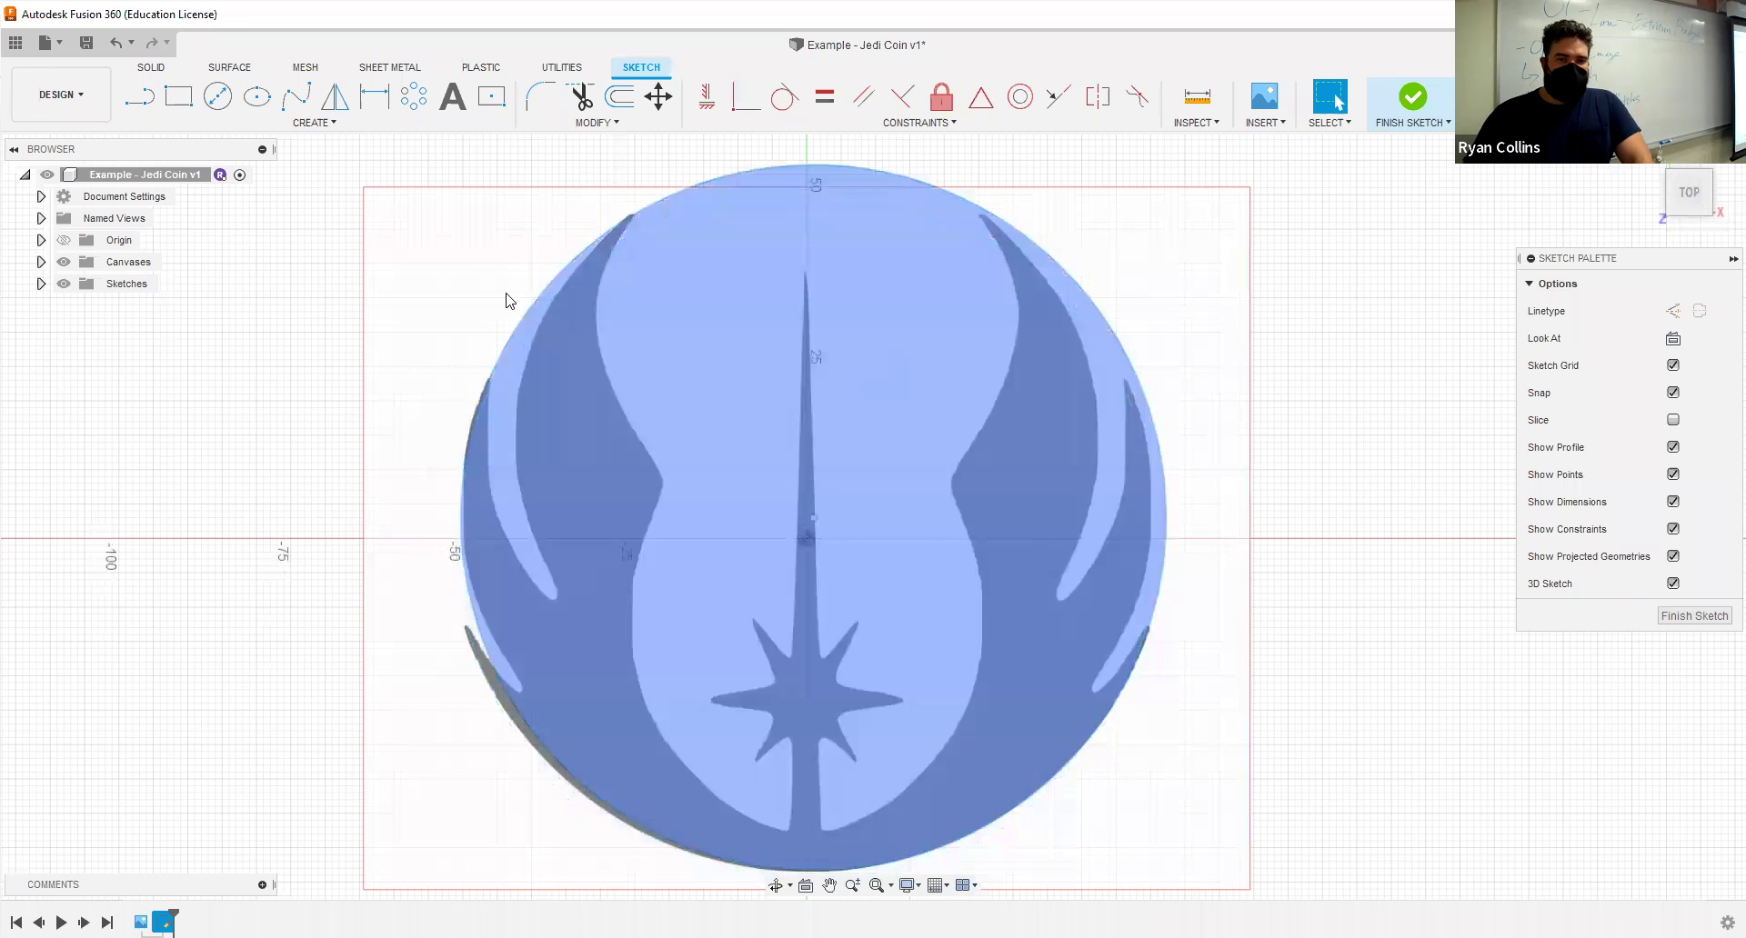
# Step: Dimension the remaining circle's diameter as 105 mm
pyautogui.click(374, 96)
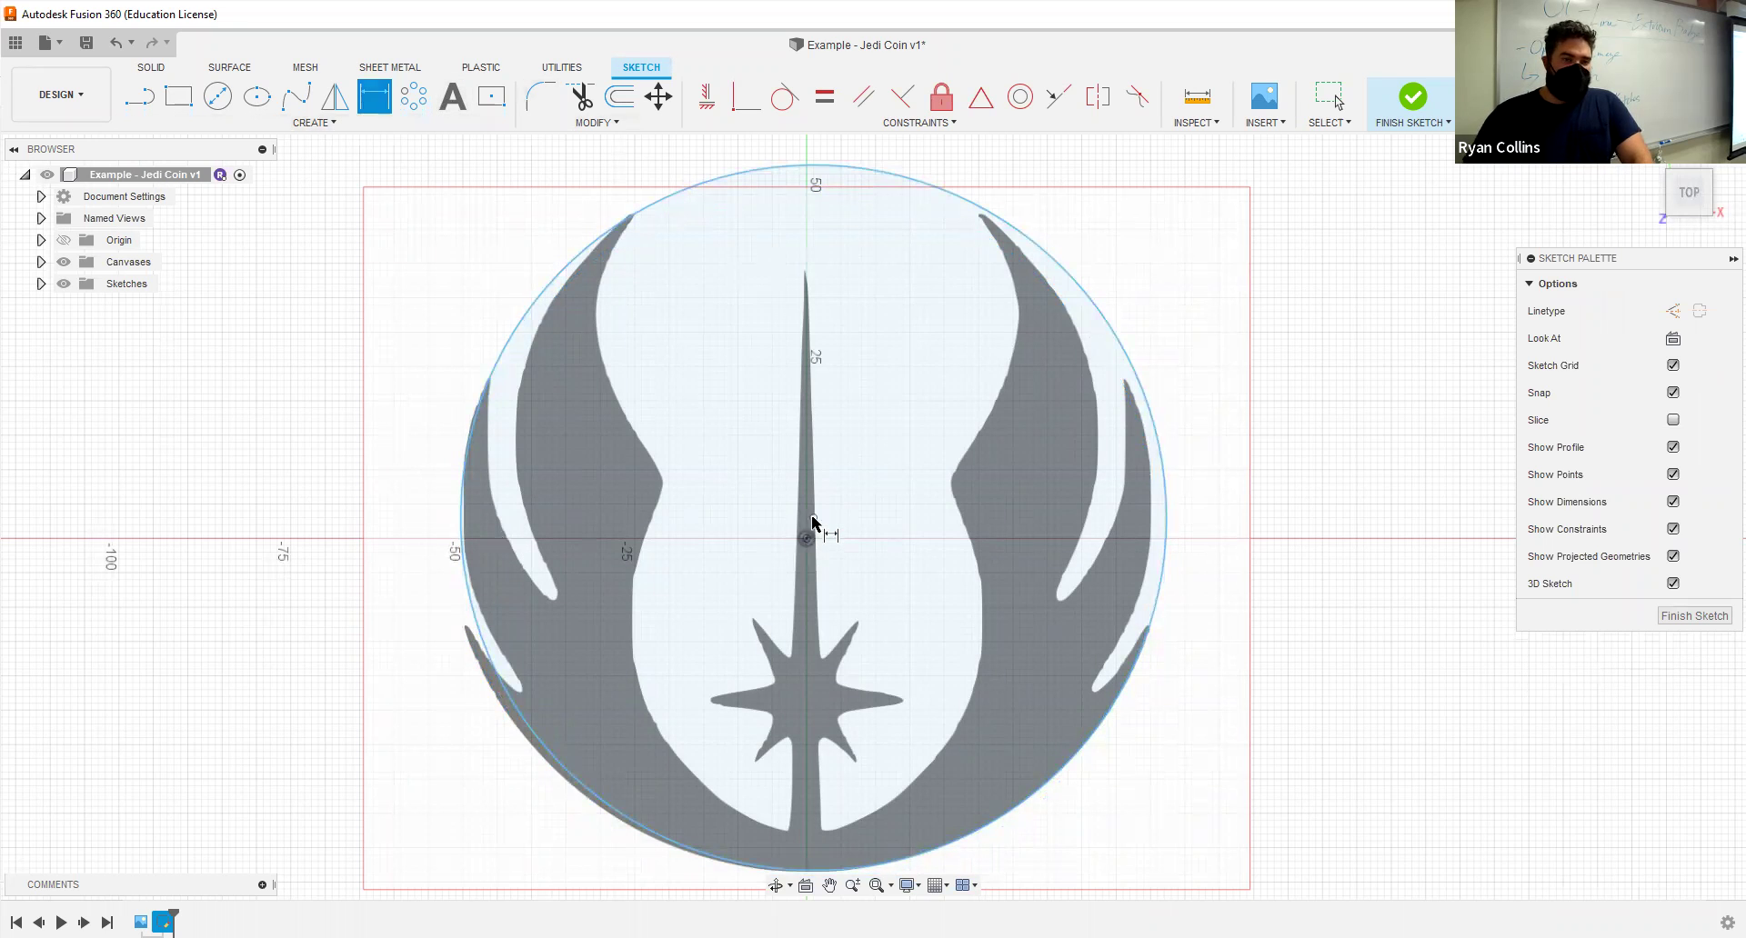
pyautogui.click(813, 517)
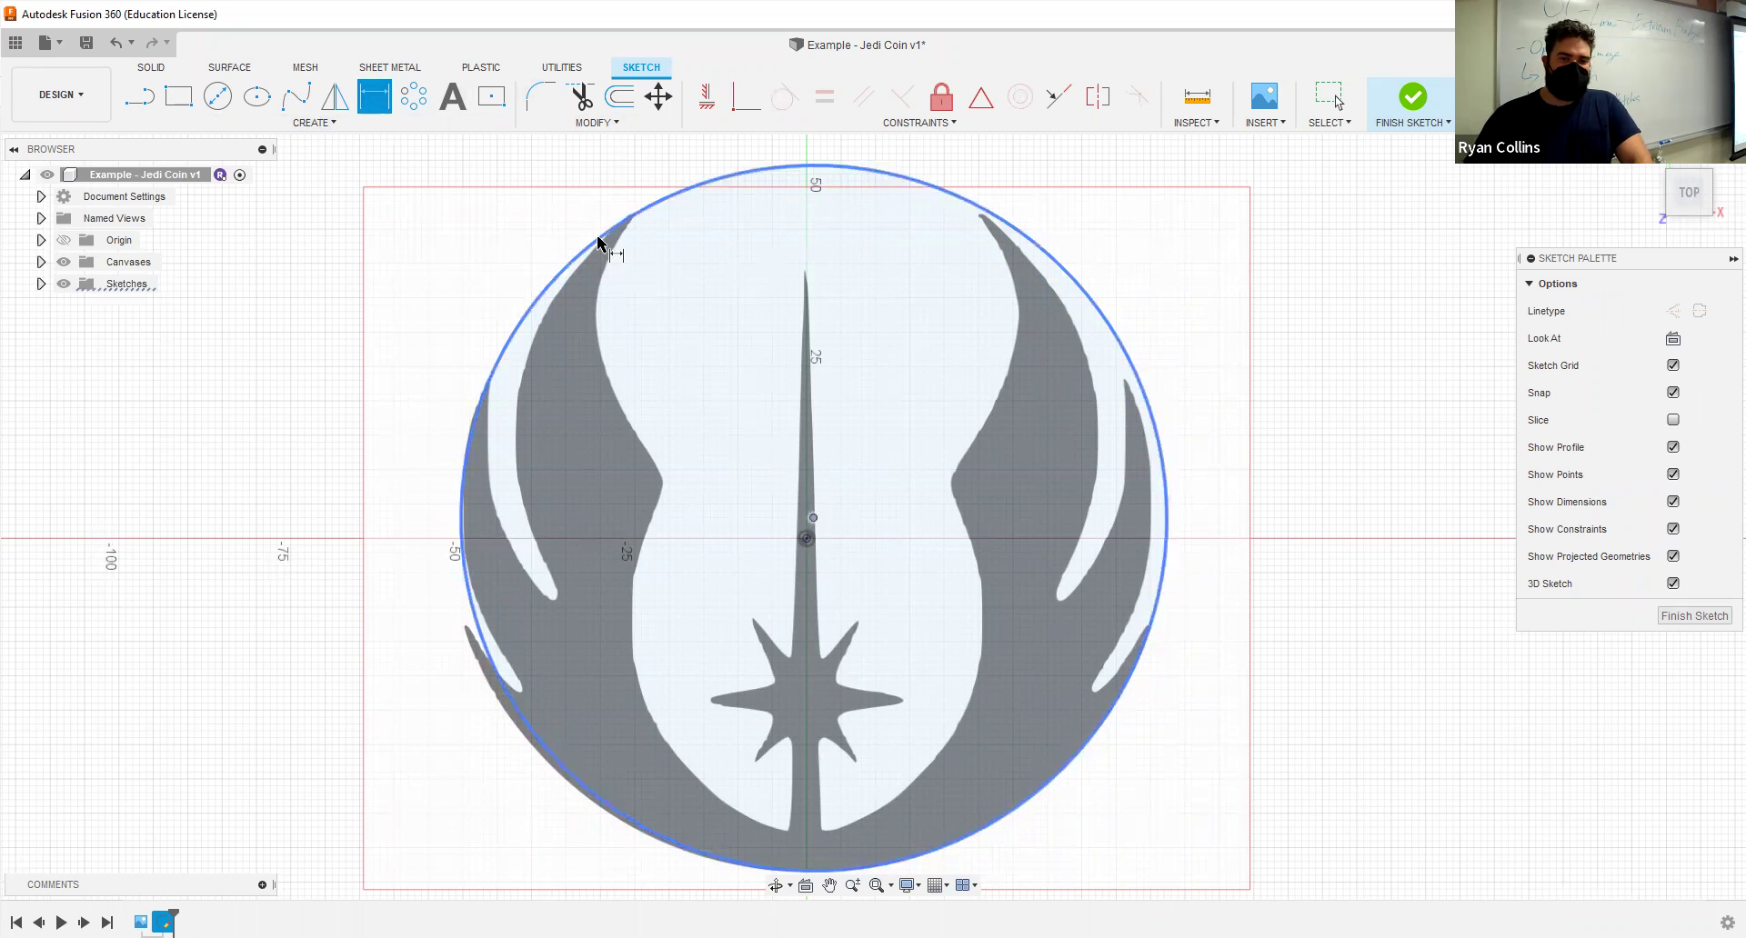
pyautogui.press('Escape')
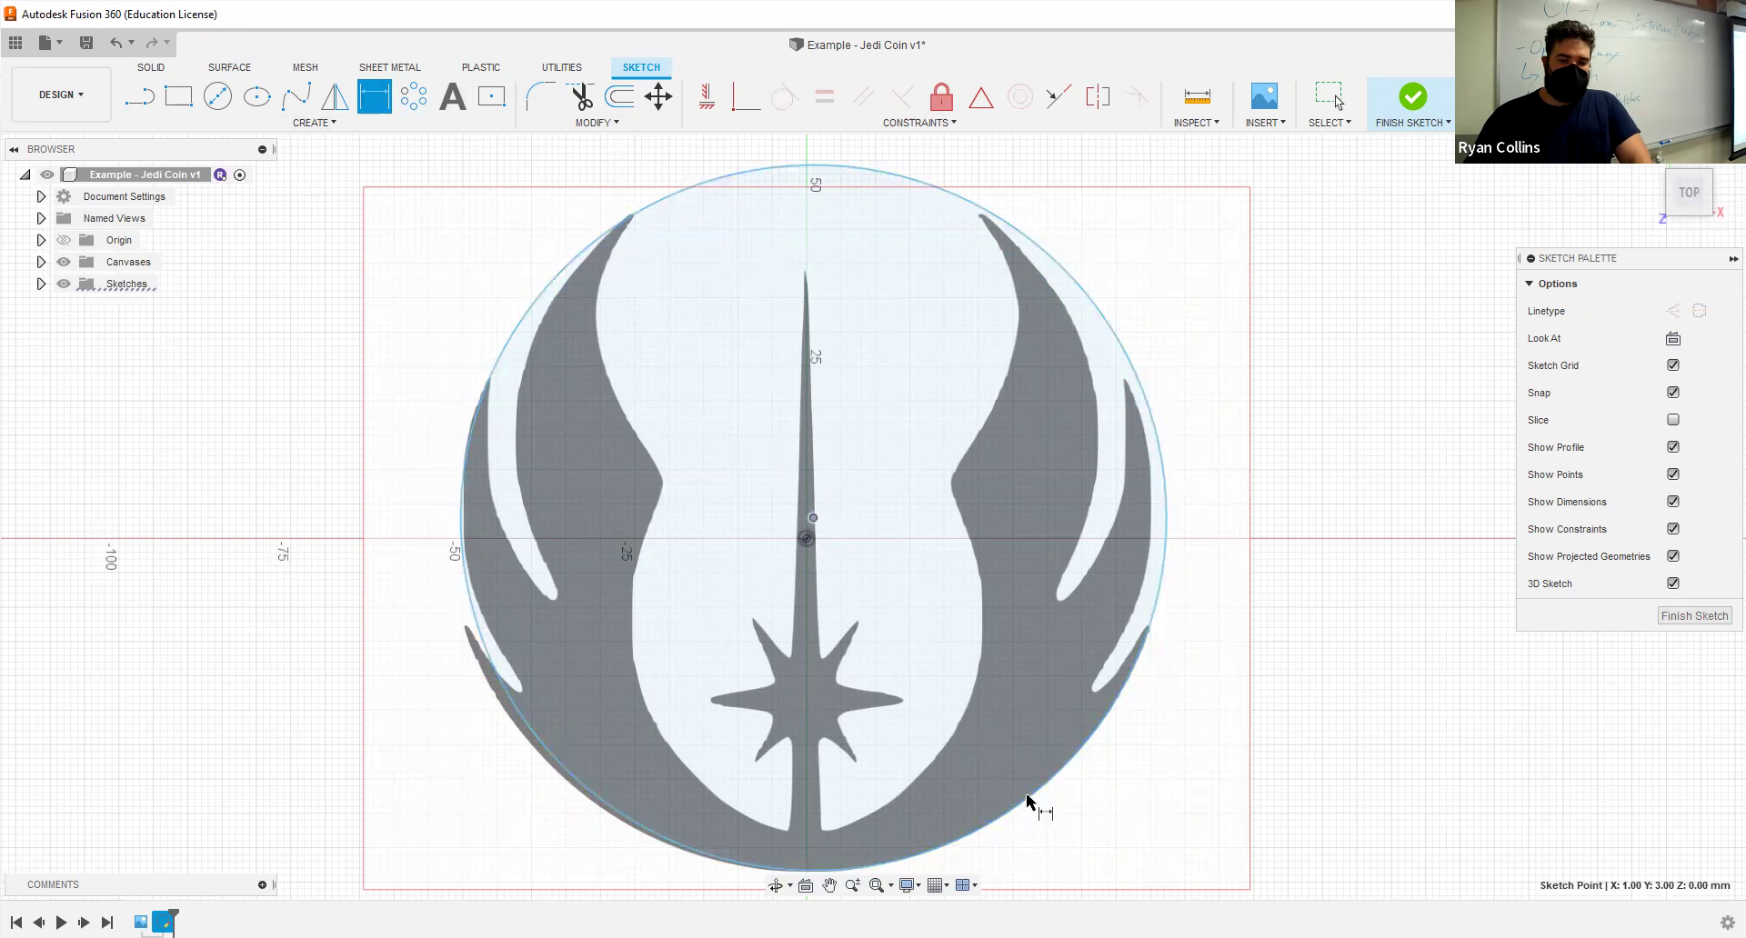
pyautogui.click(586, 247)
pyautogui.click(727, 432)
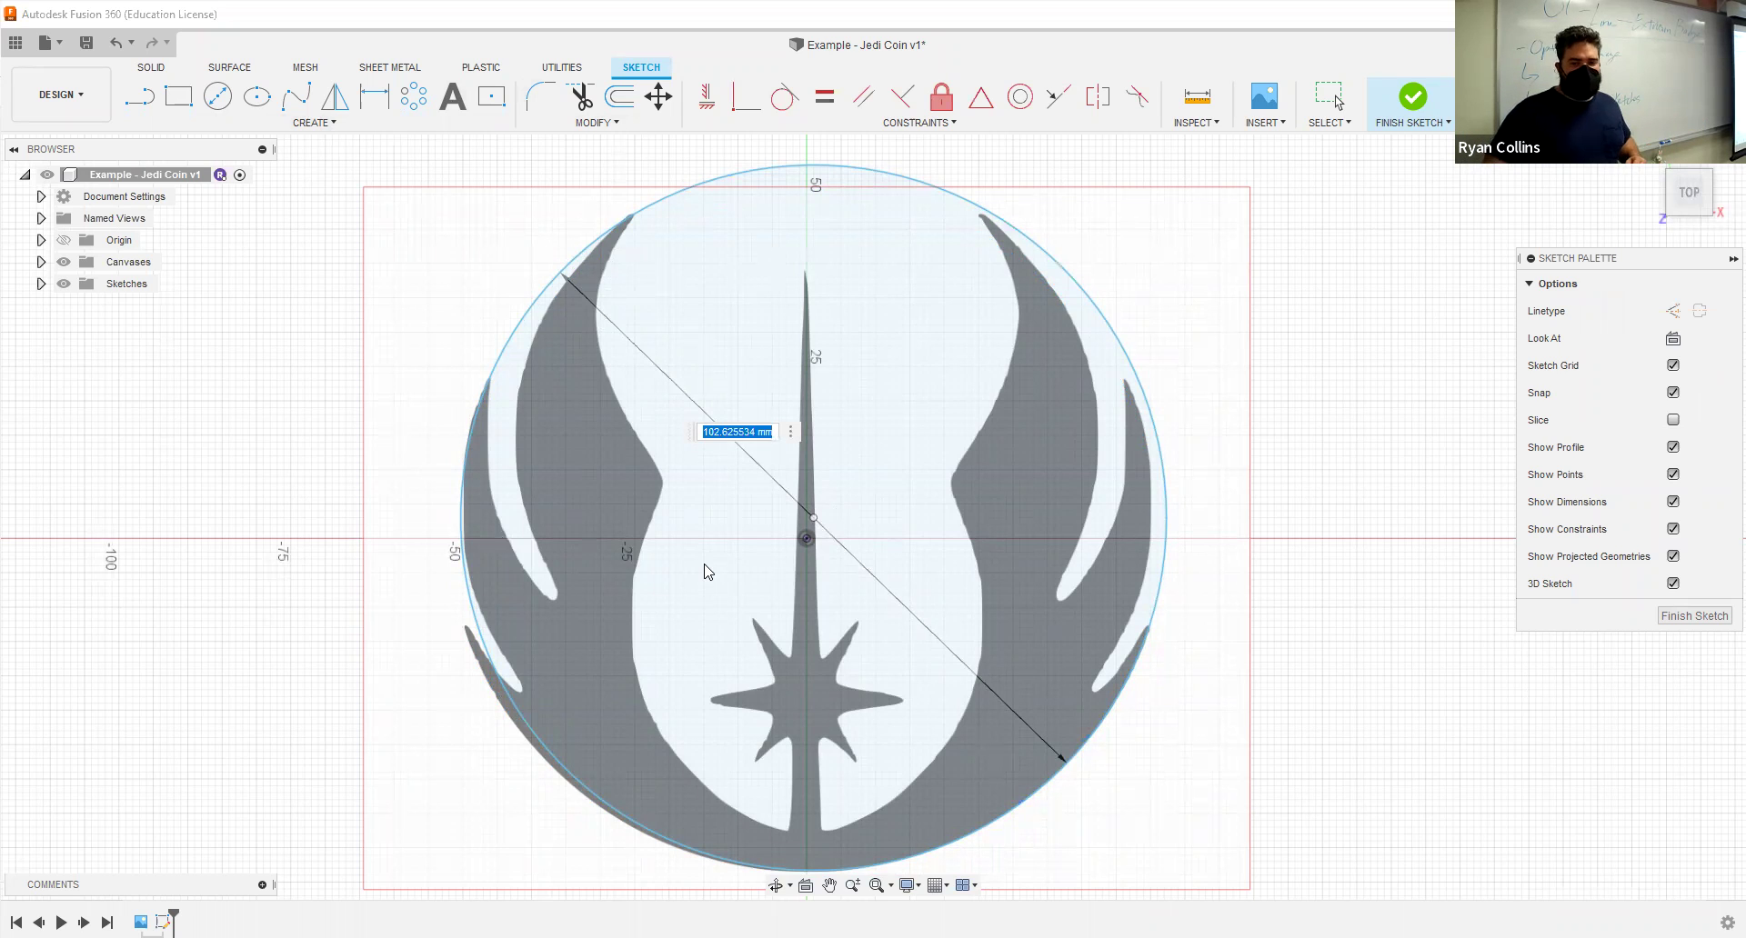
pyautogui.write('105')
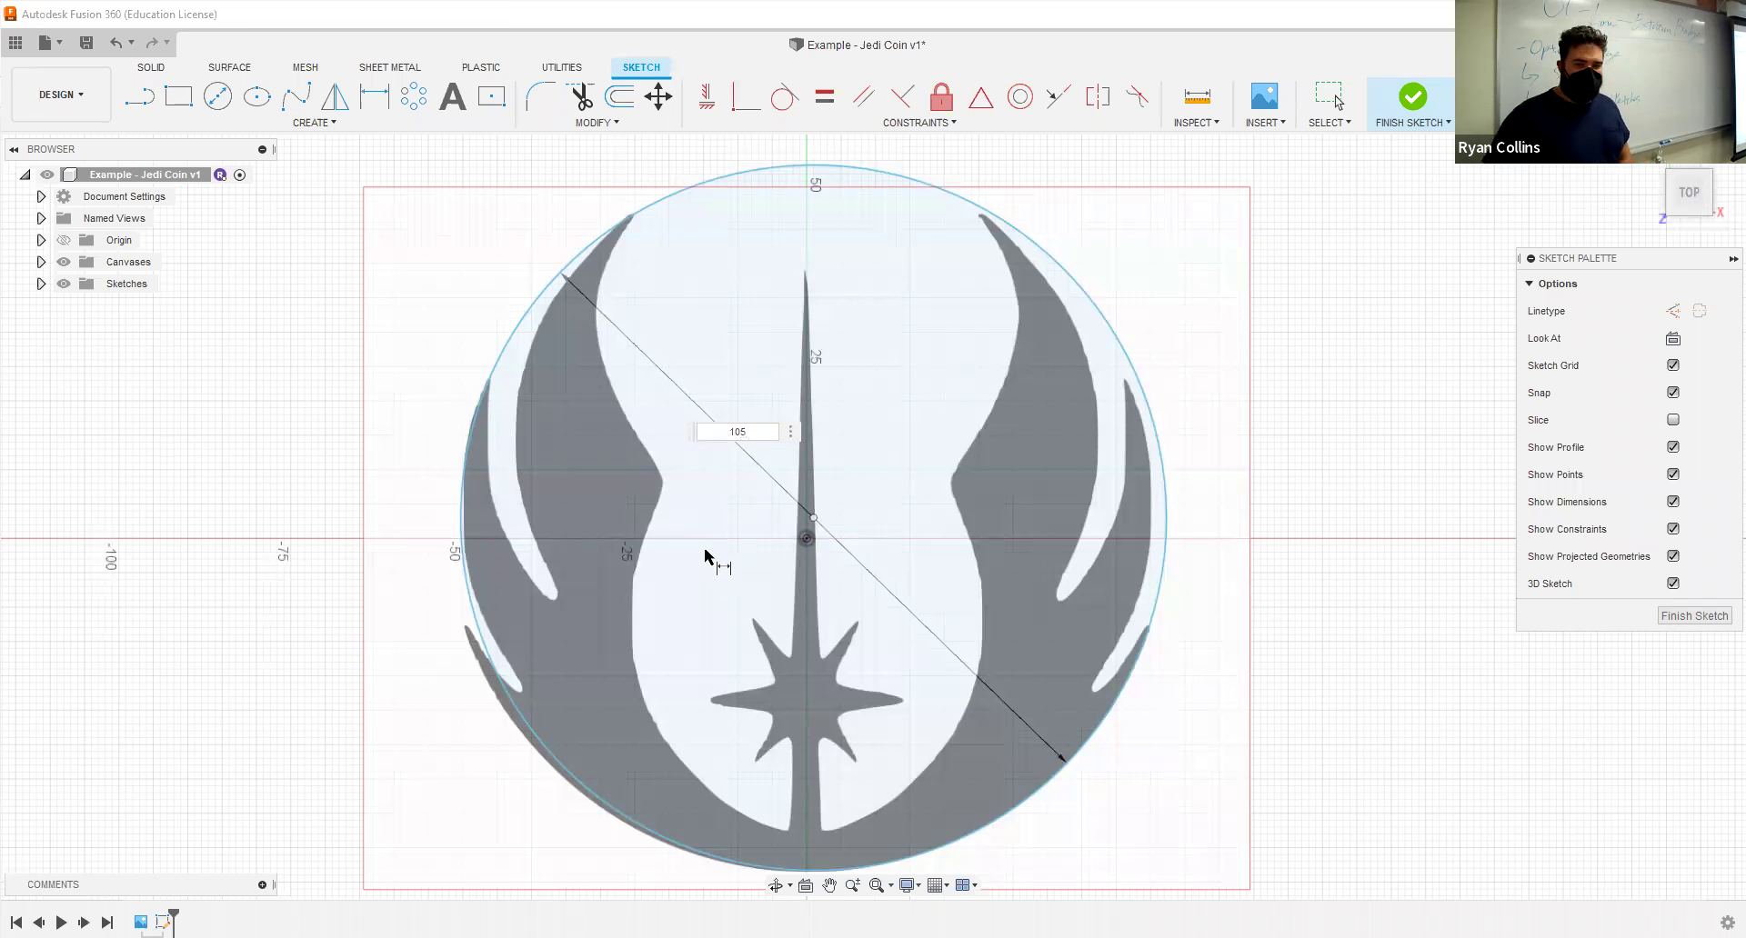
pyautogui.press('Return')
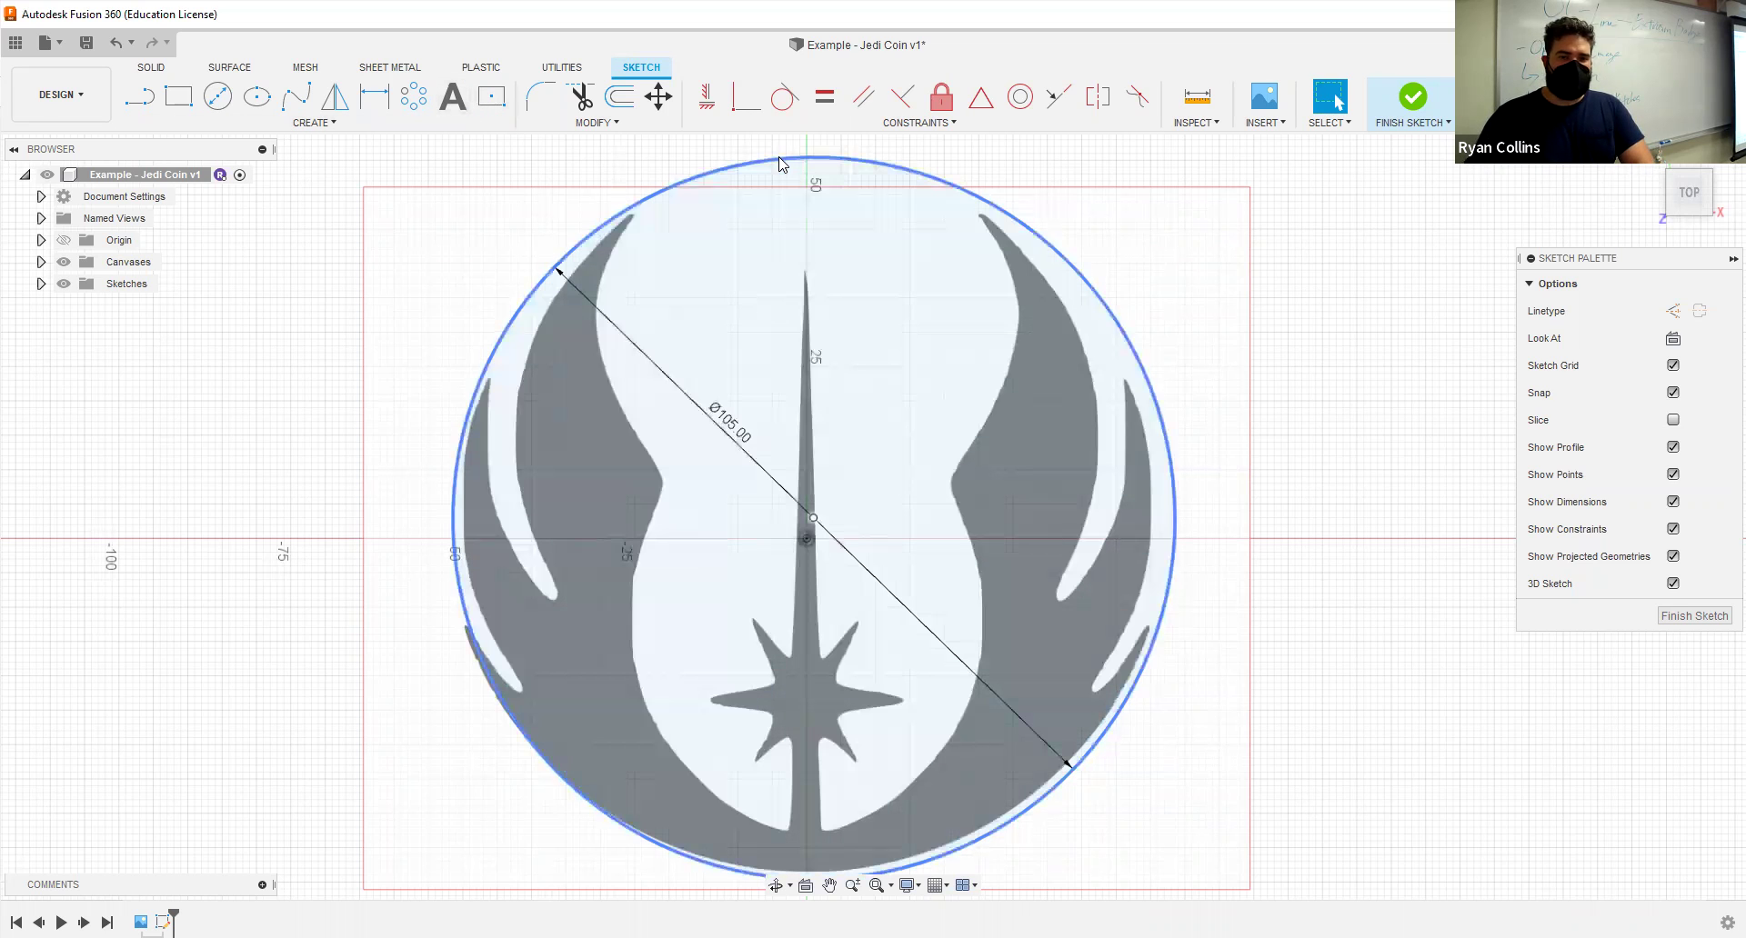
# Step: Move the circle -0.793 mm along X and -0.529 mm along Y to centre it around the emblem
pyautogui.click(779, 162)
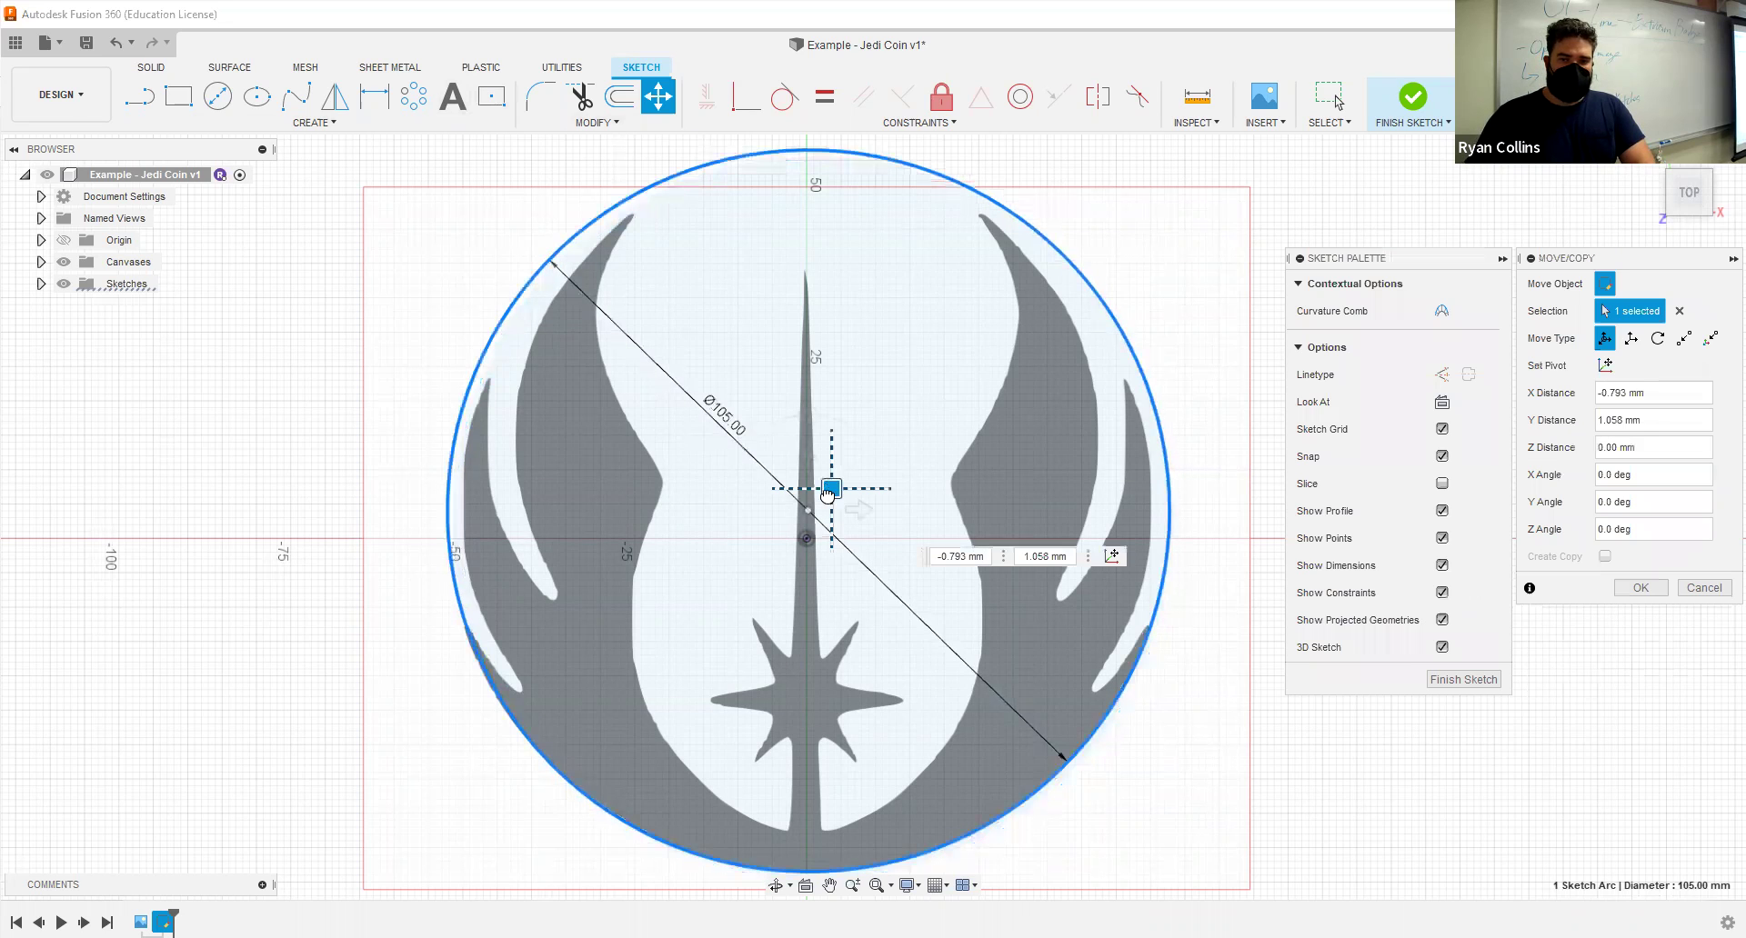
pyautogui.moveTo(828, 494); pyautogui.dragTo(834, 493)
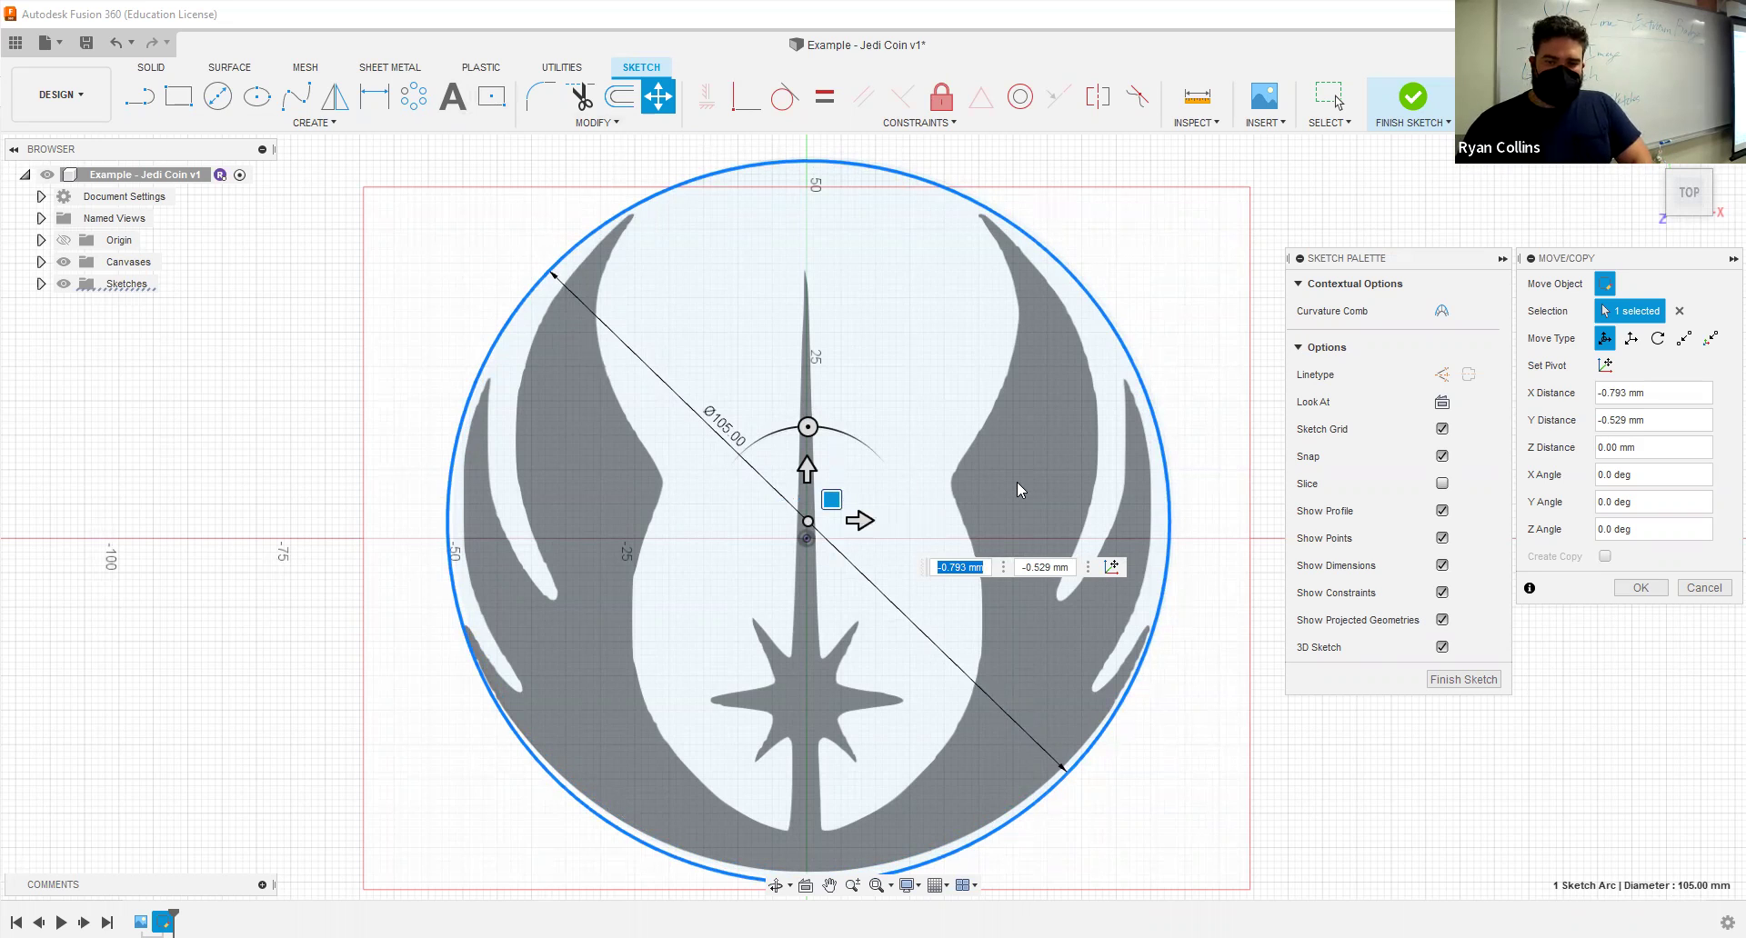
pyautogui.press('Return')
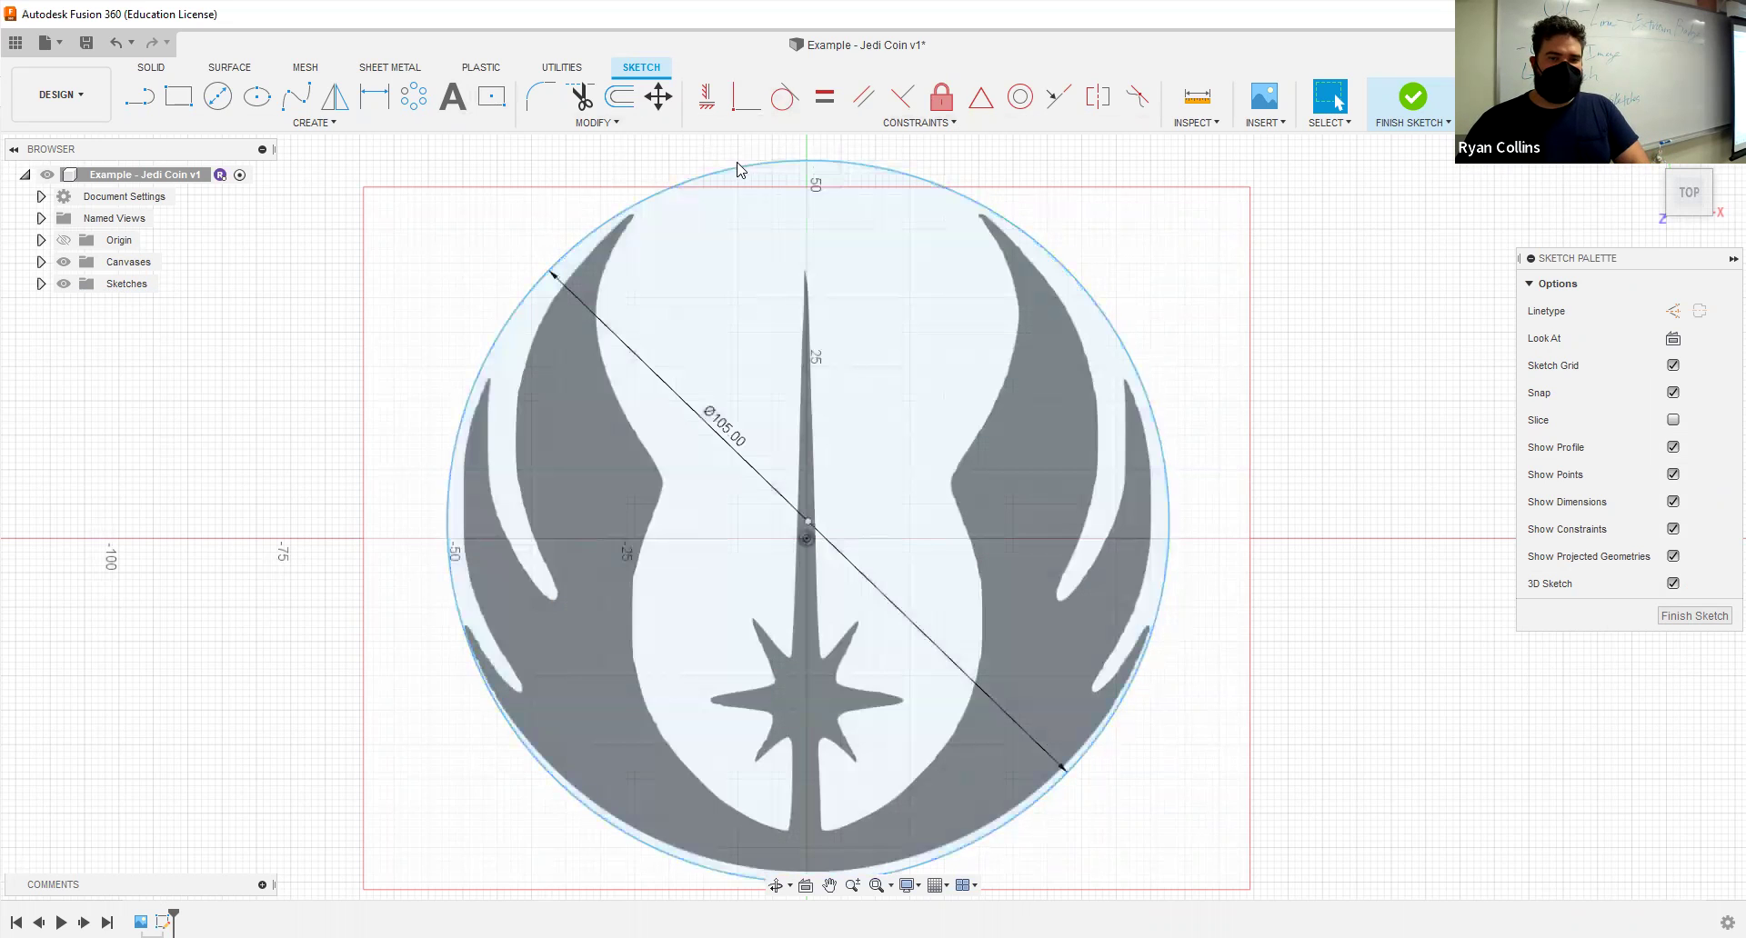
# Step: Set the circle's diameter dimension to 103 mm
pyautogui.doubleClick(730, 433)
pyautogui.write('100')
pyautogui.press('Return')
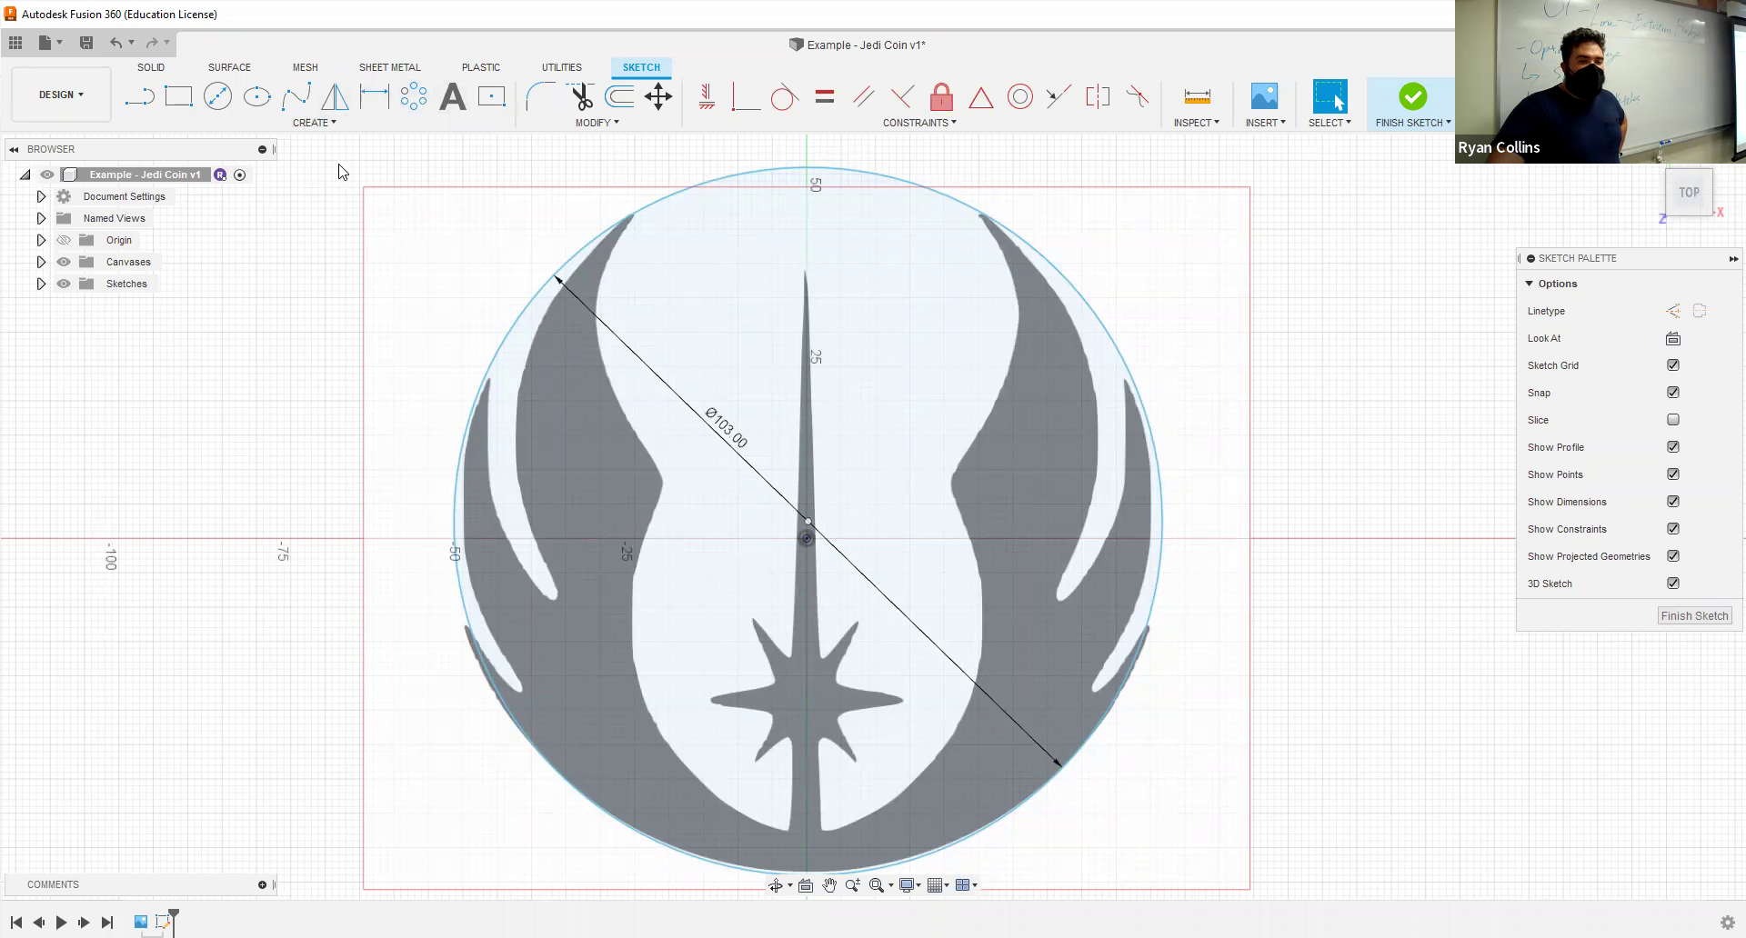
# Step: Trace the left wing's inner edge with a four-point fit point spline, from the bottom of the central stem to the wing's inner corner
pyautogui.click(298, 96)
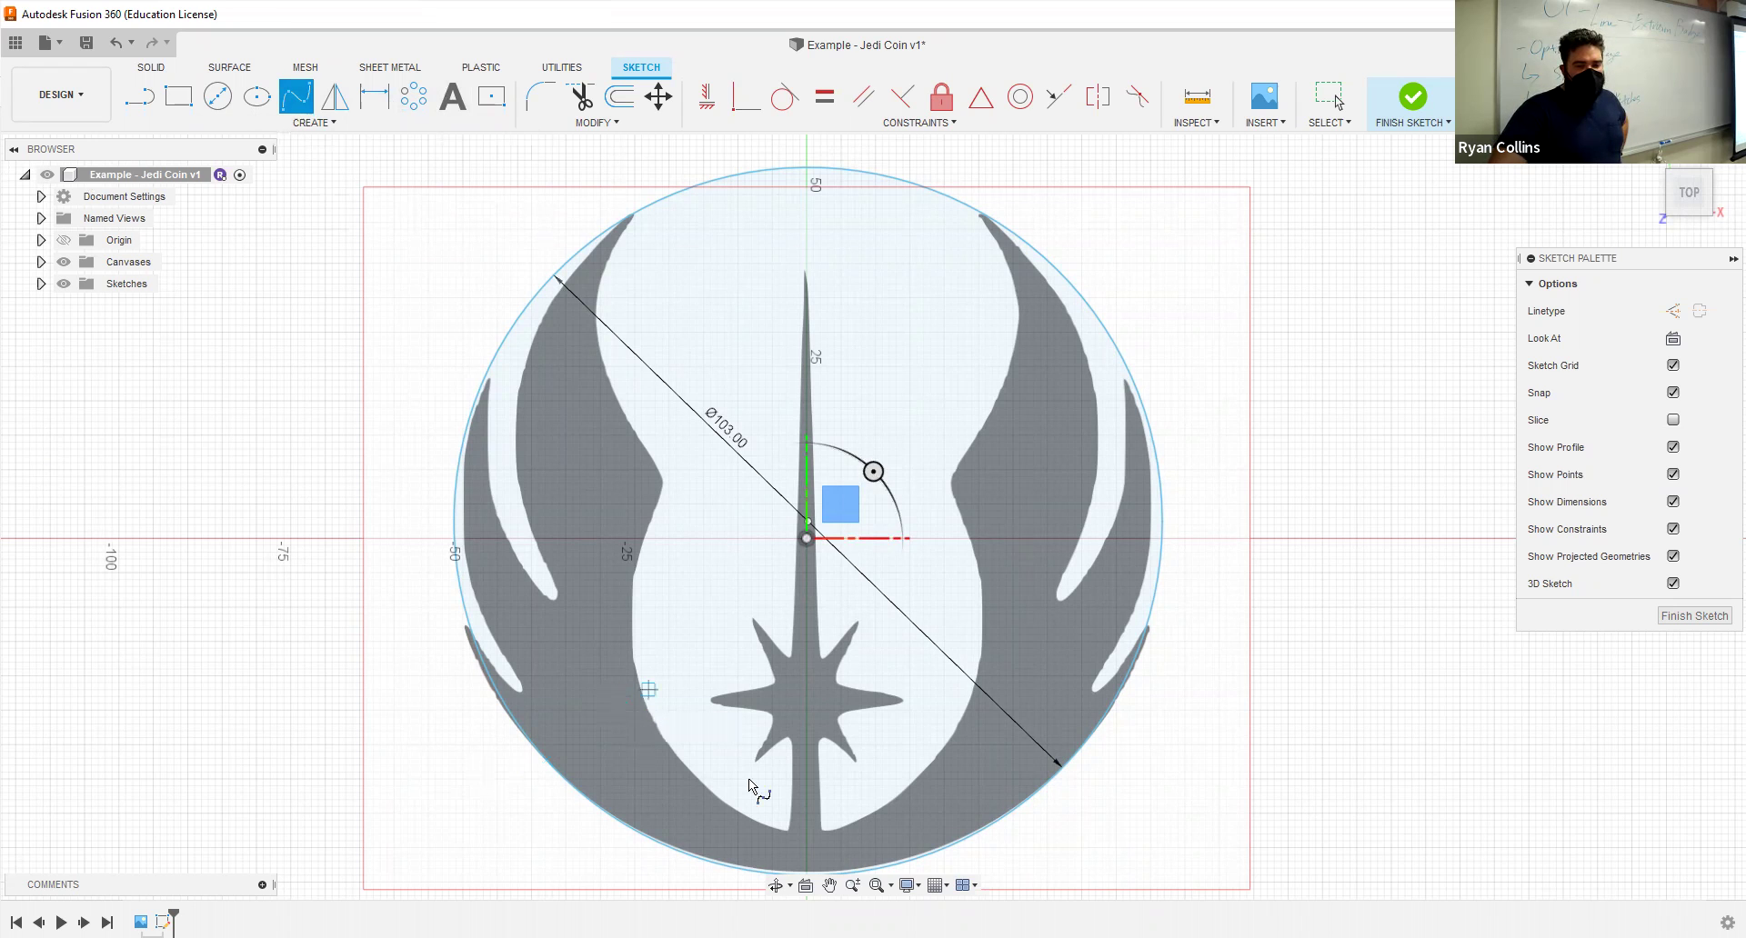
pyautogui.scroll(4, 757, 795)
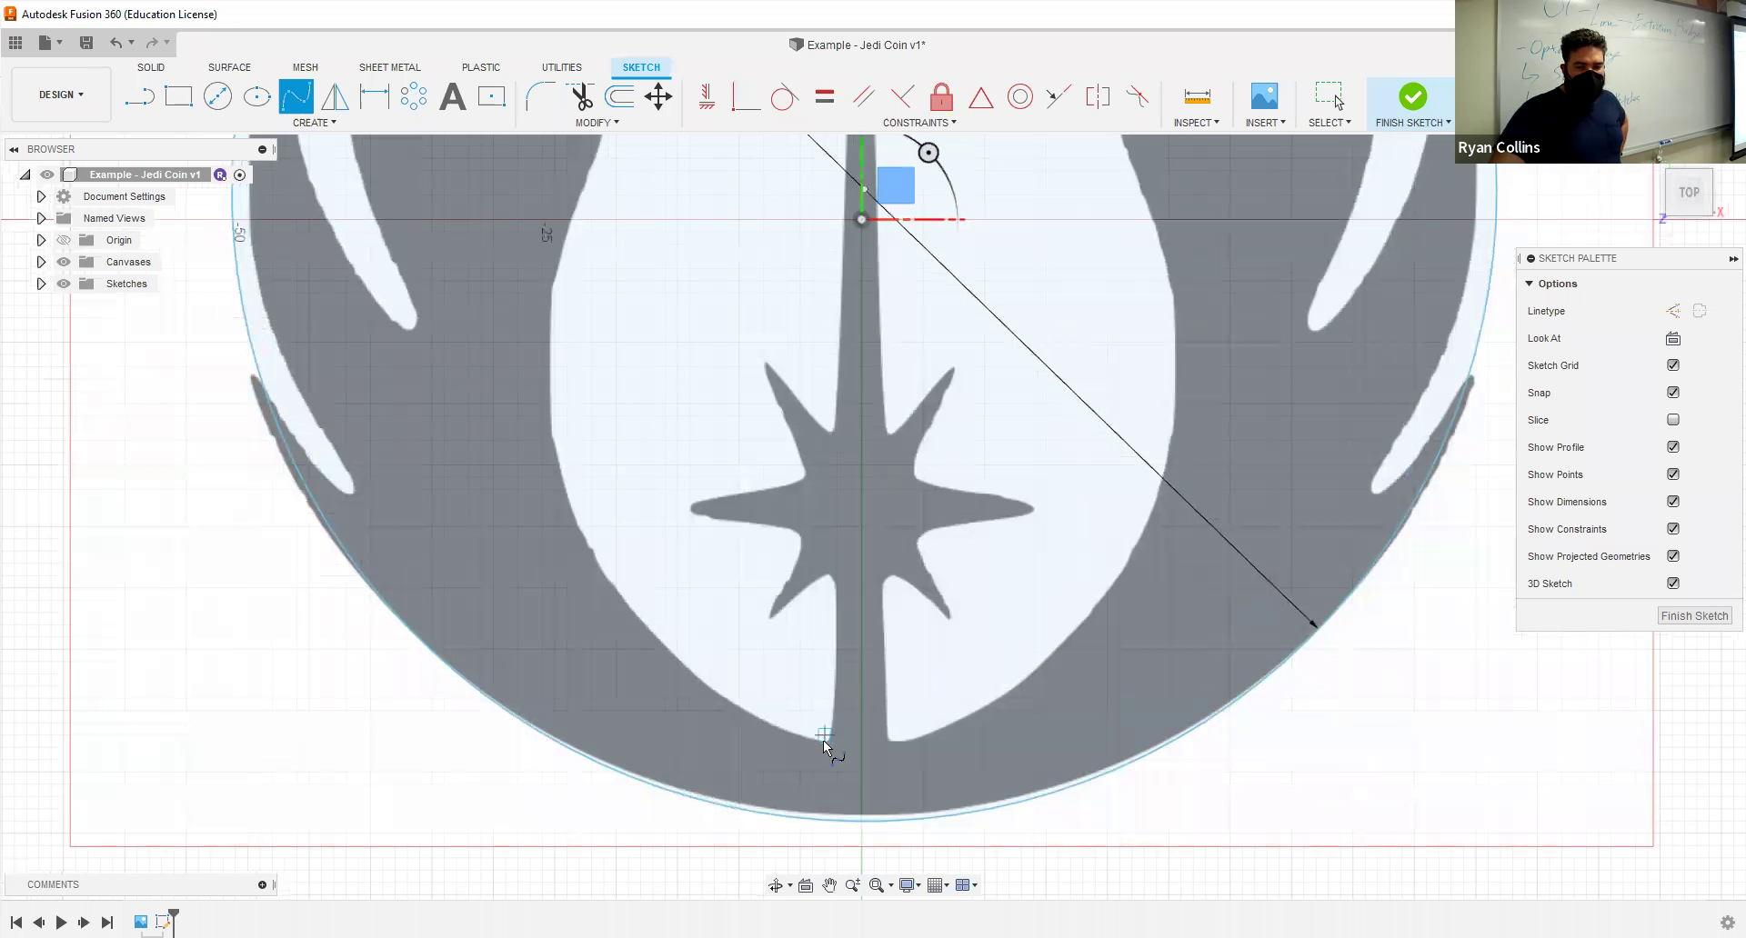
pyautogui.scroll(3, 827, 741)
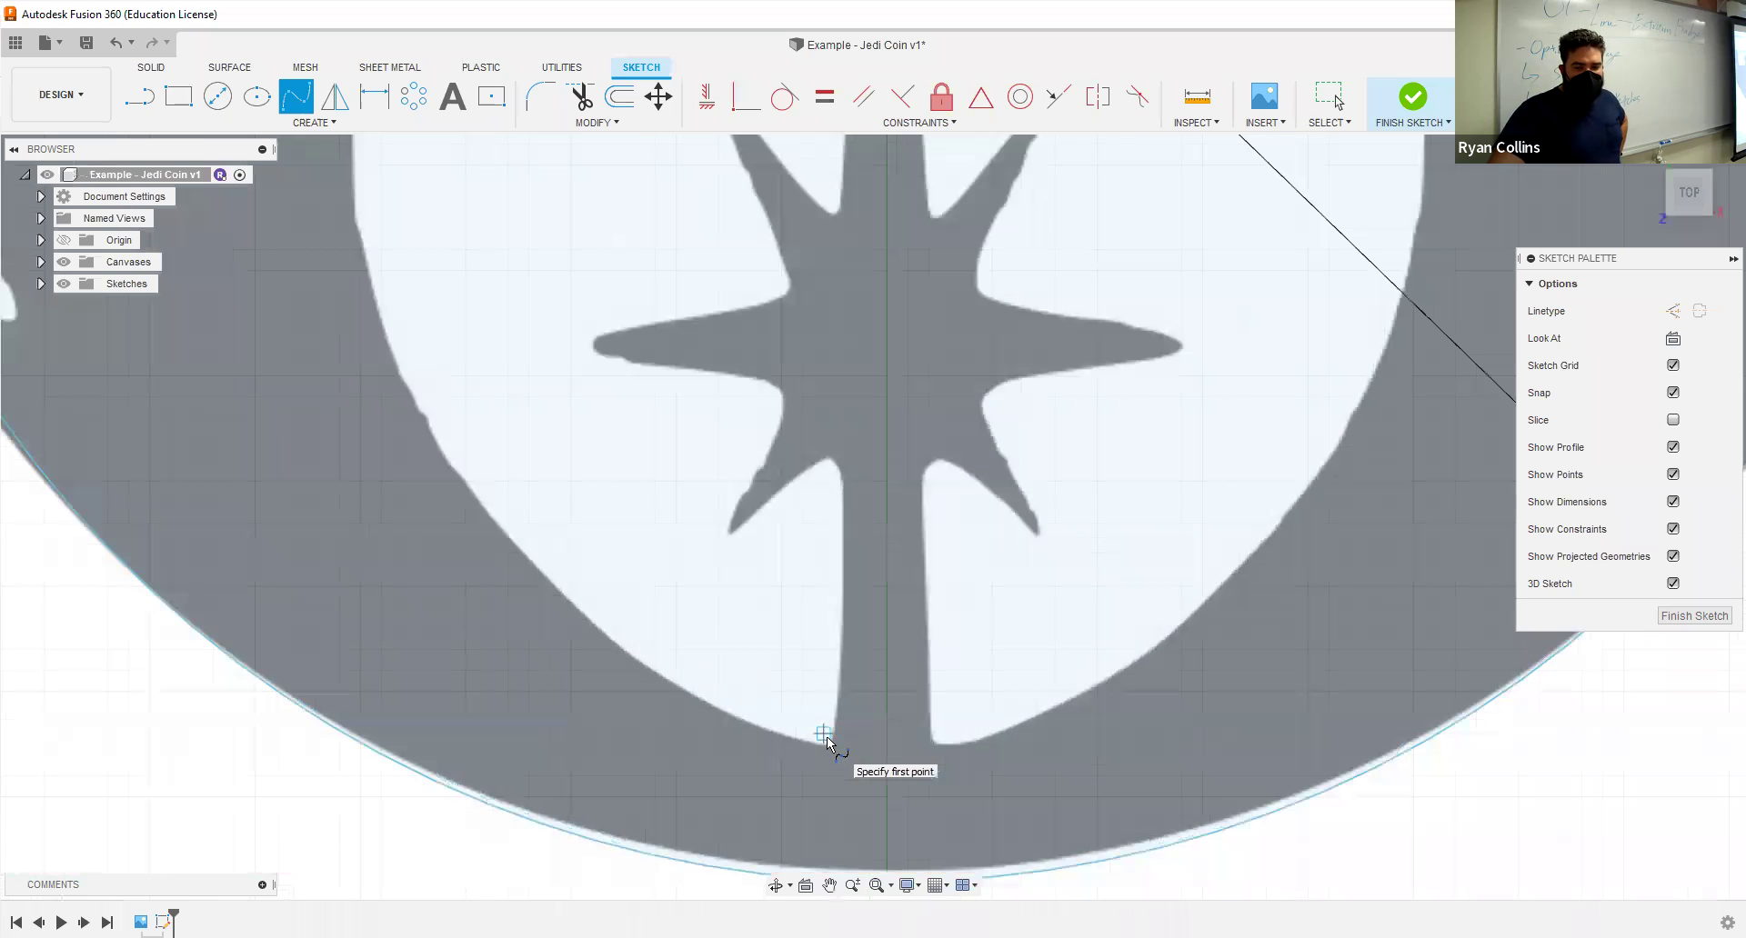
pyautogui.click(831, 744)
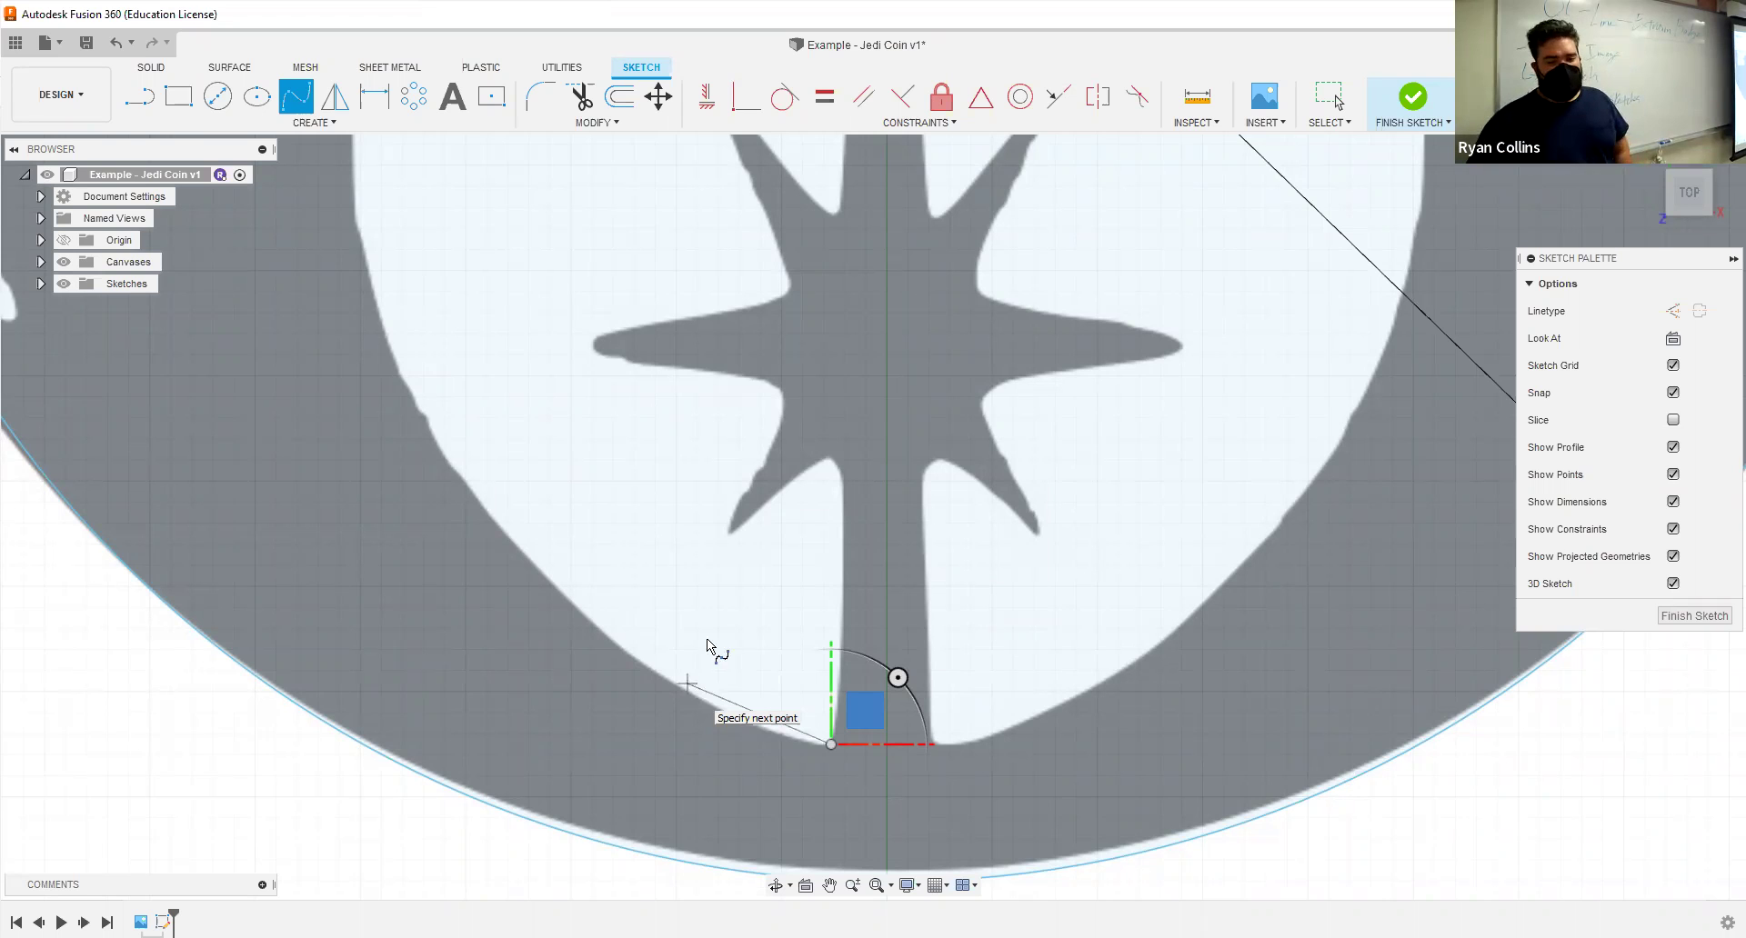
pyautogui.scroll(-3, 708, 642)
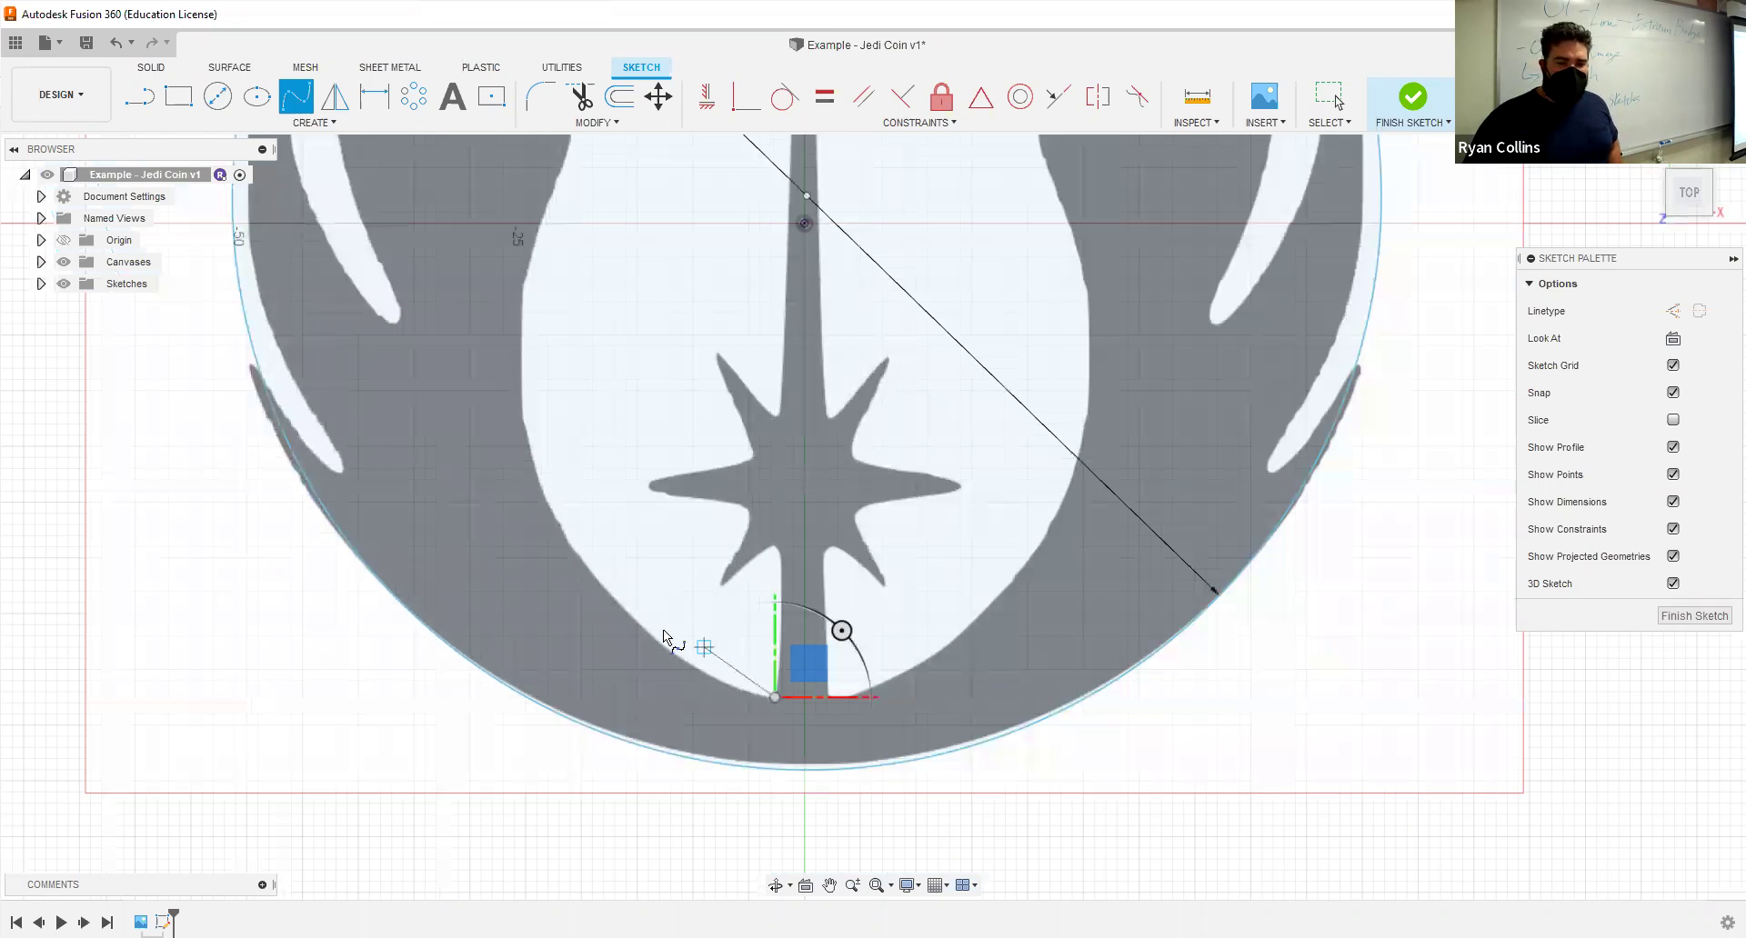
pyautogui.scroll(-2, 646, 611)
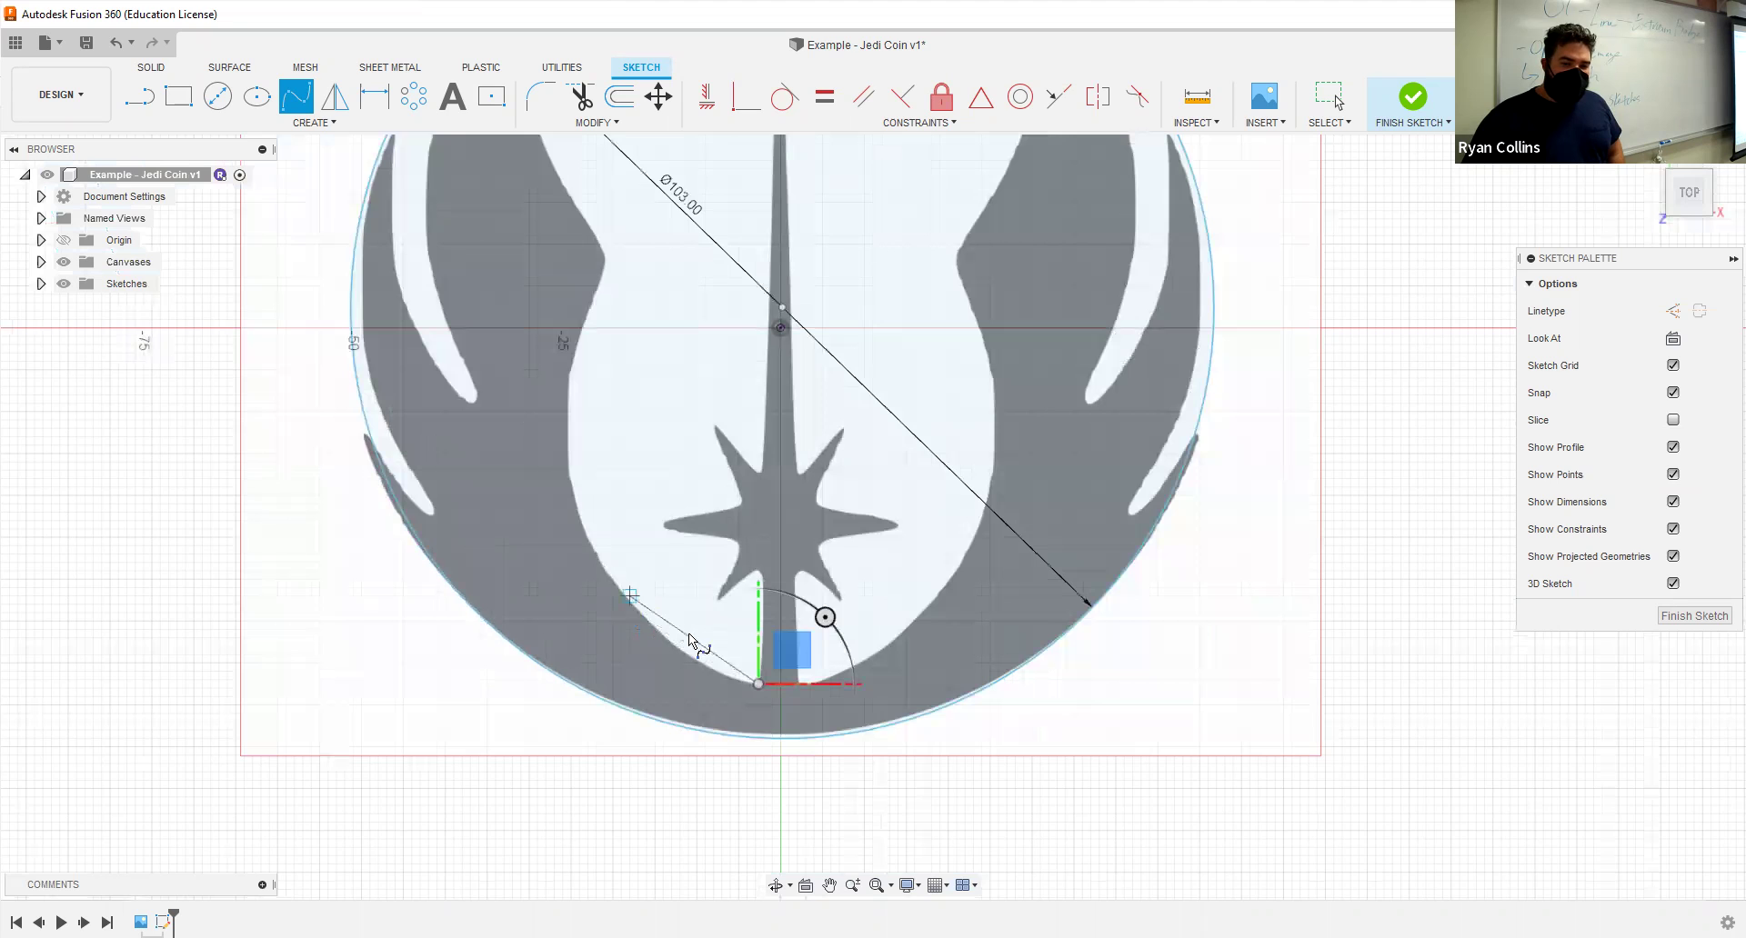
pyautogui.click(613, 578)
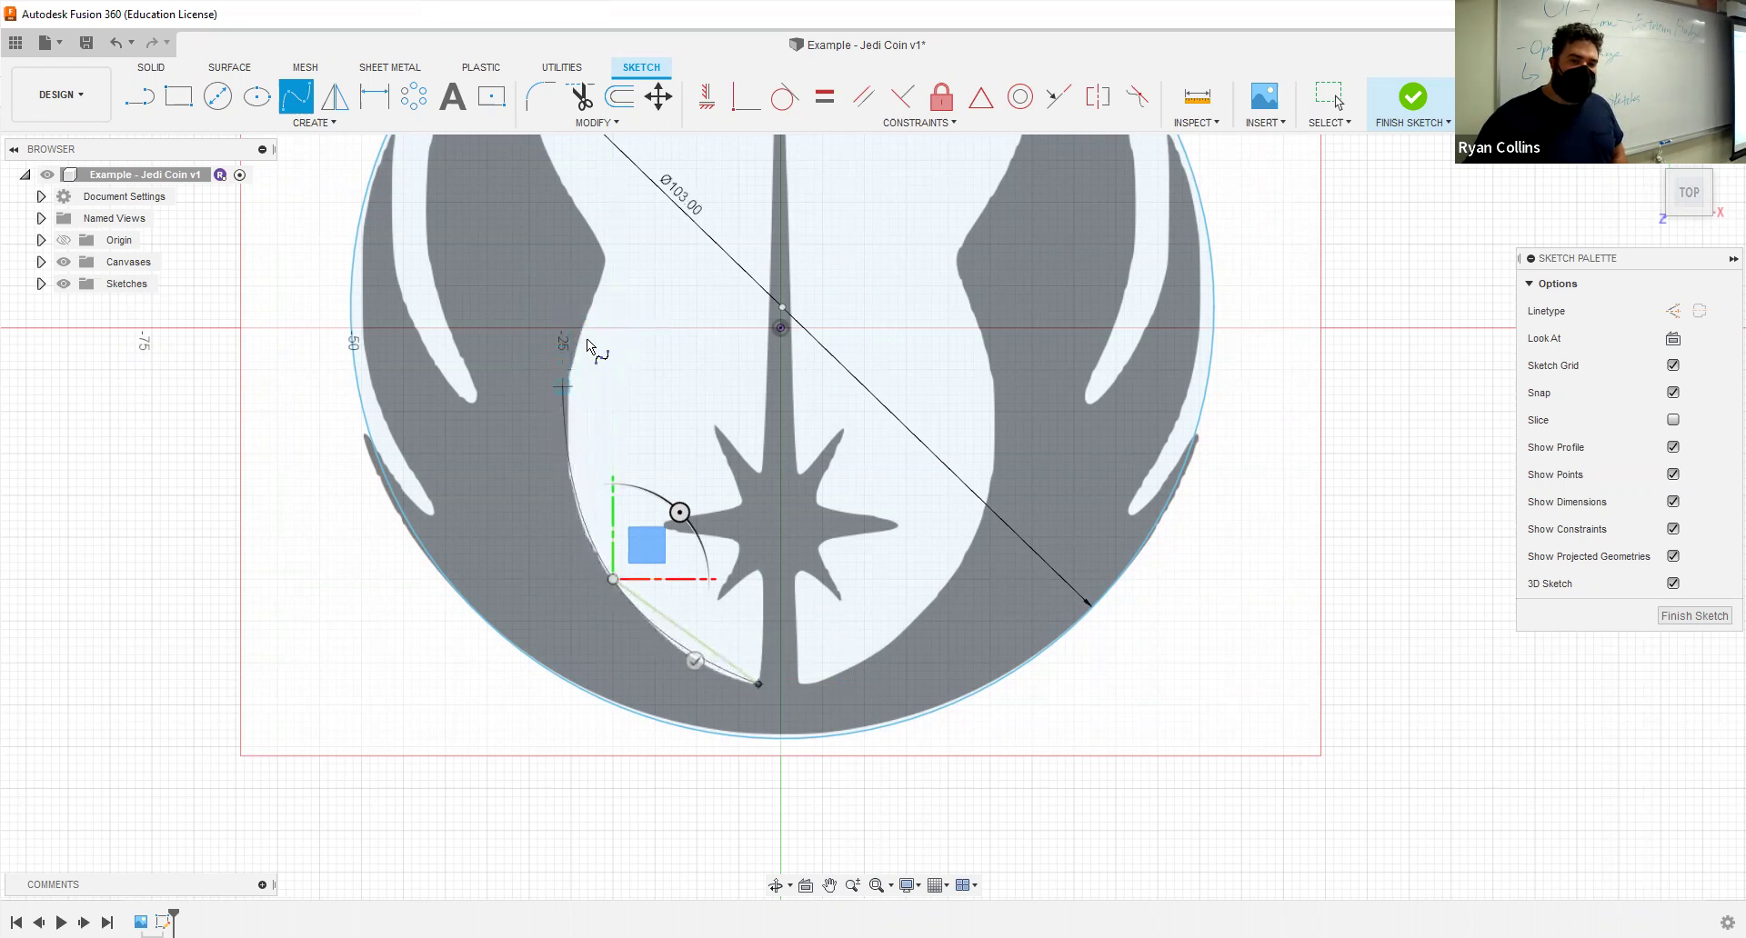
pyautogui.click(563, 378)
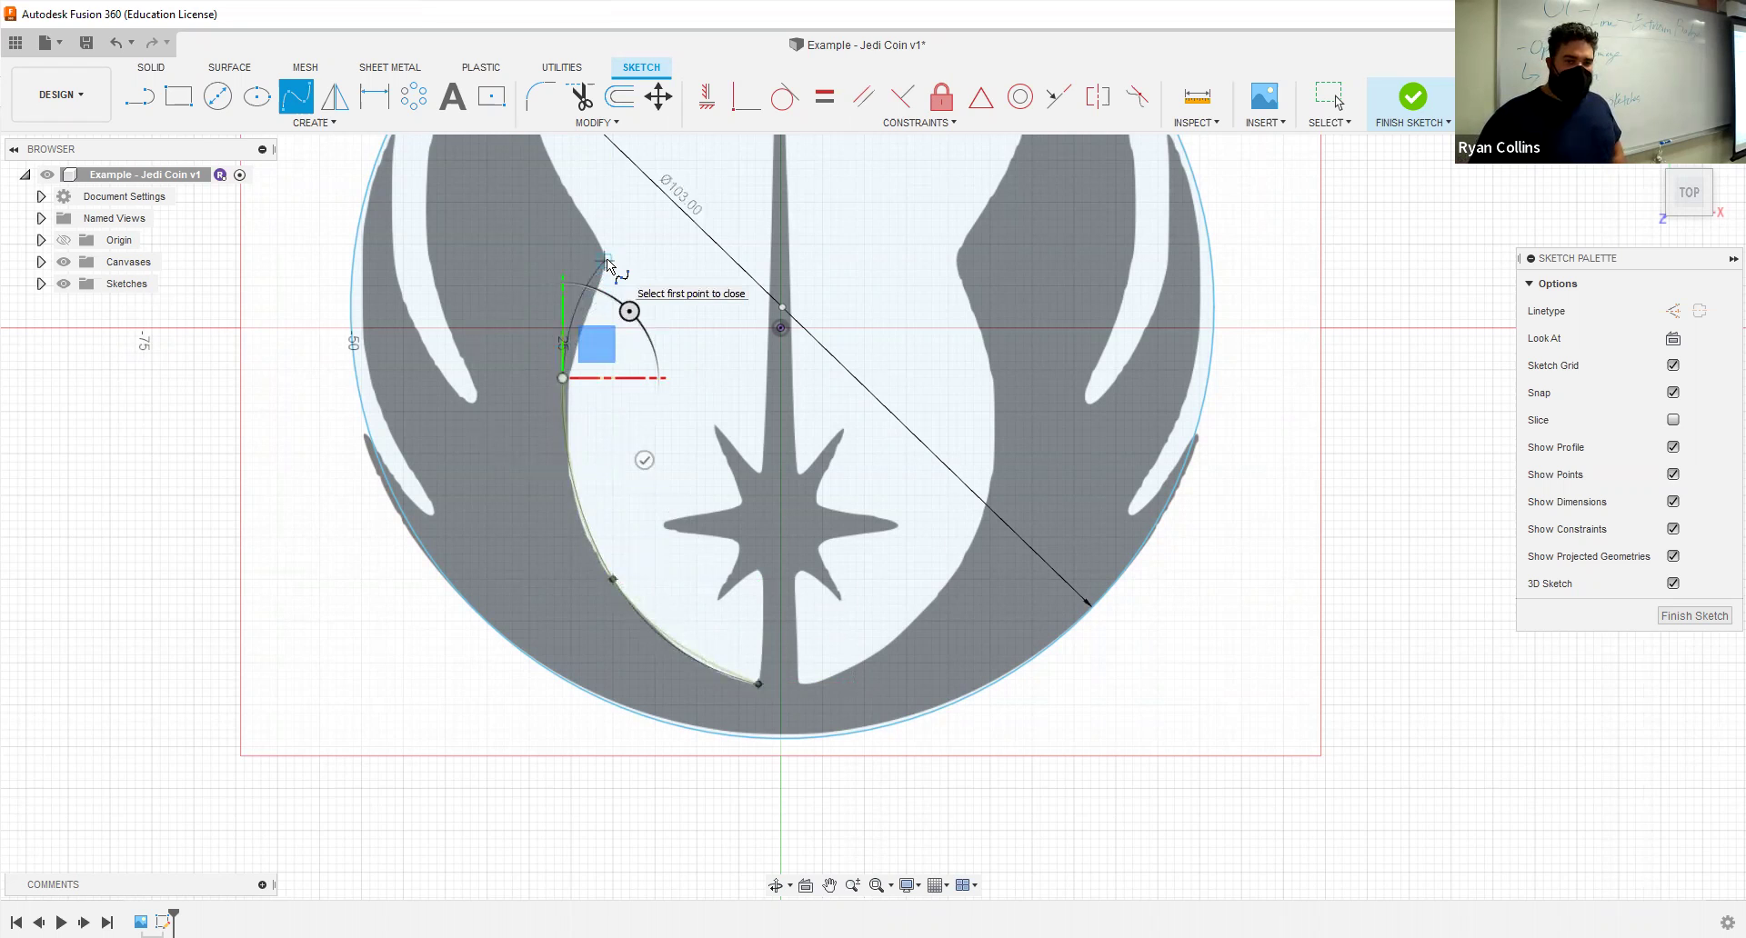
pyautogui.click(607, 259)
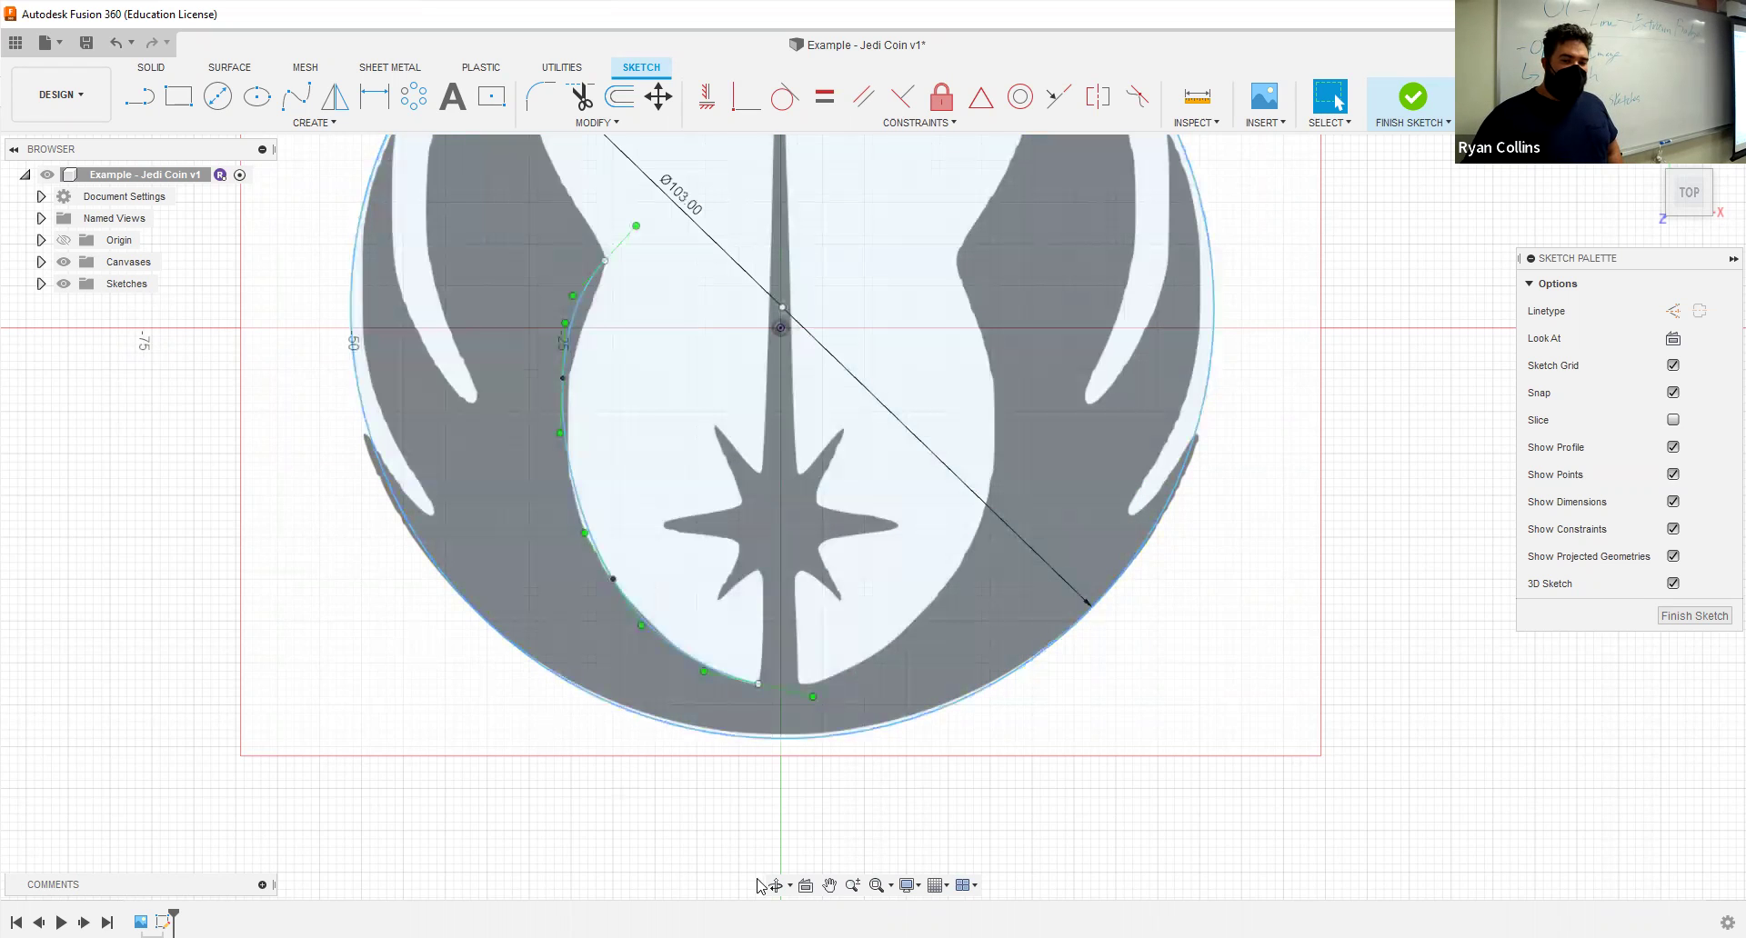
# Step: Move the left spline's fit point below the inner corner 0.797 mm along X and -8.542 mm along Y onto the wing's edge
pyautogui.scroll(2, 556, 384)
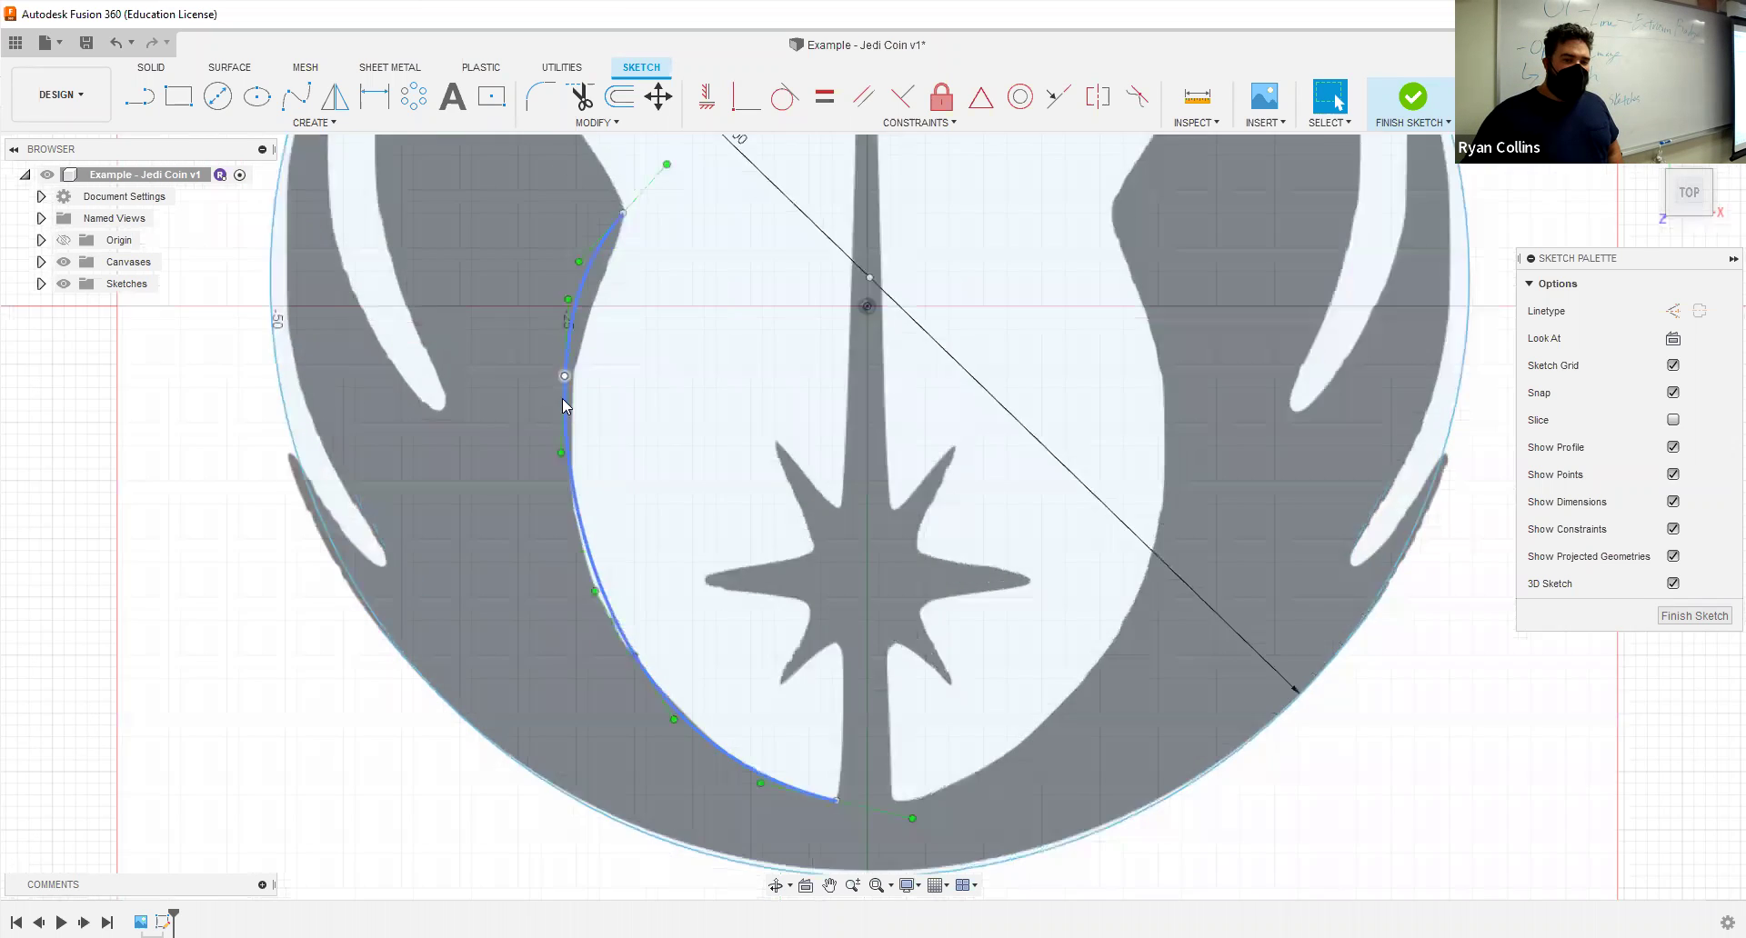
pyautogui.scroll(-2, 670, 301)
pyautogui.scroll(4, 667, 312)
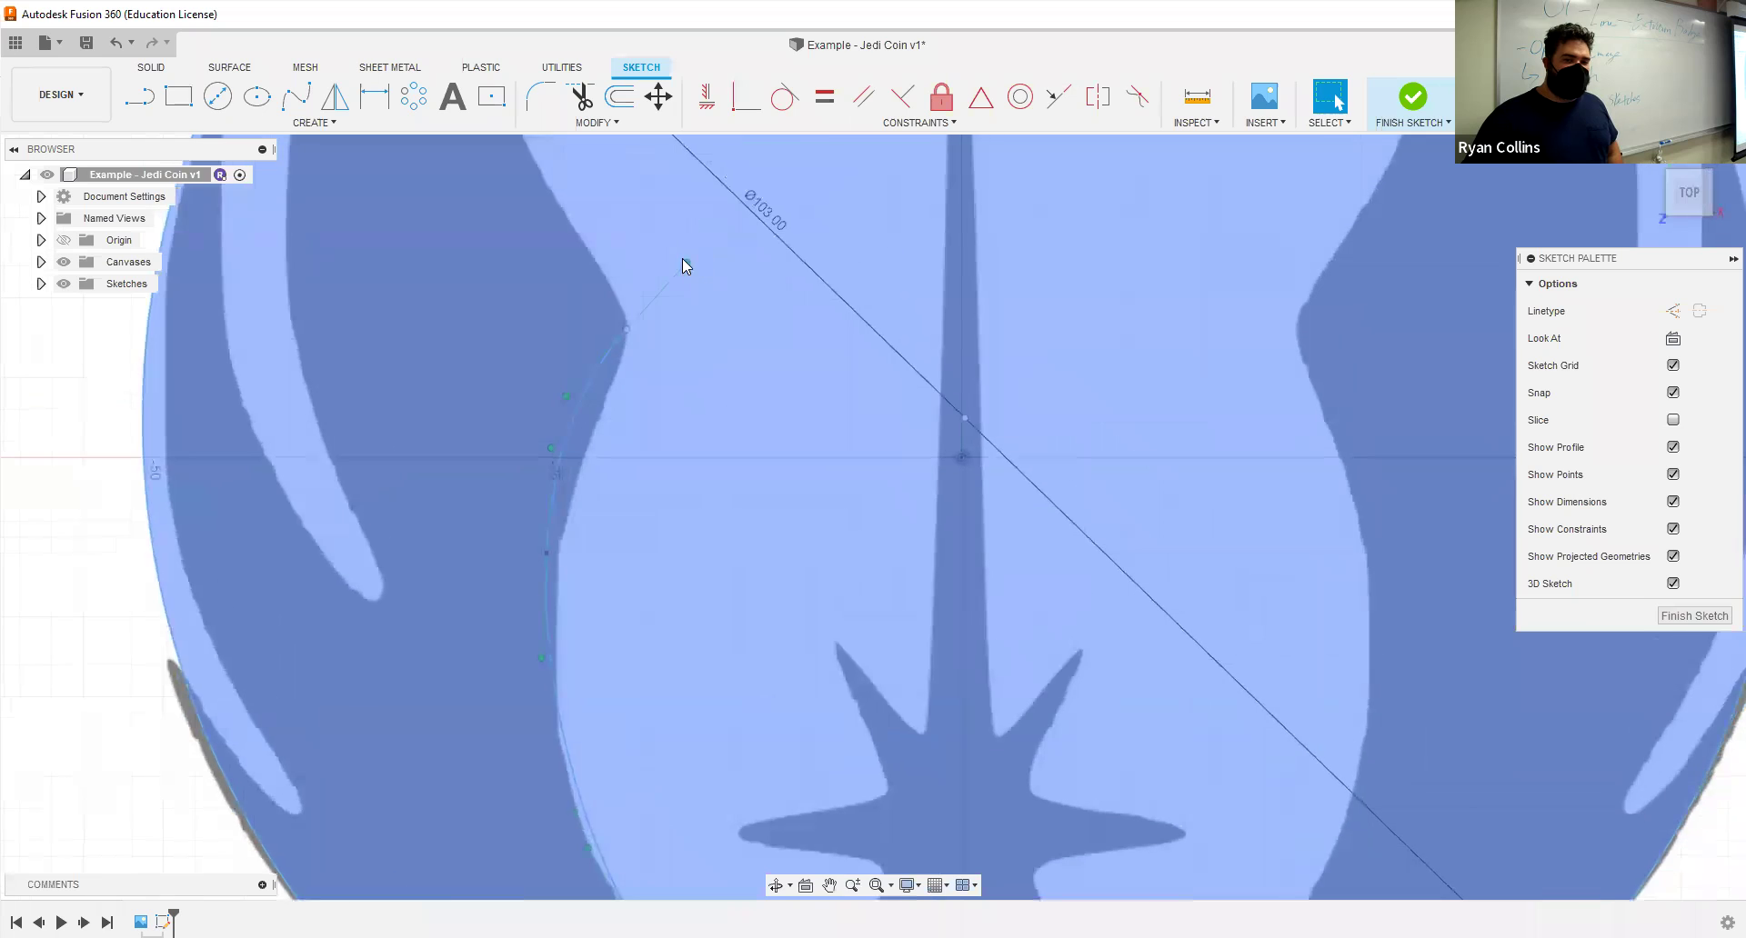
pyautogui.click(686, 264)
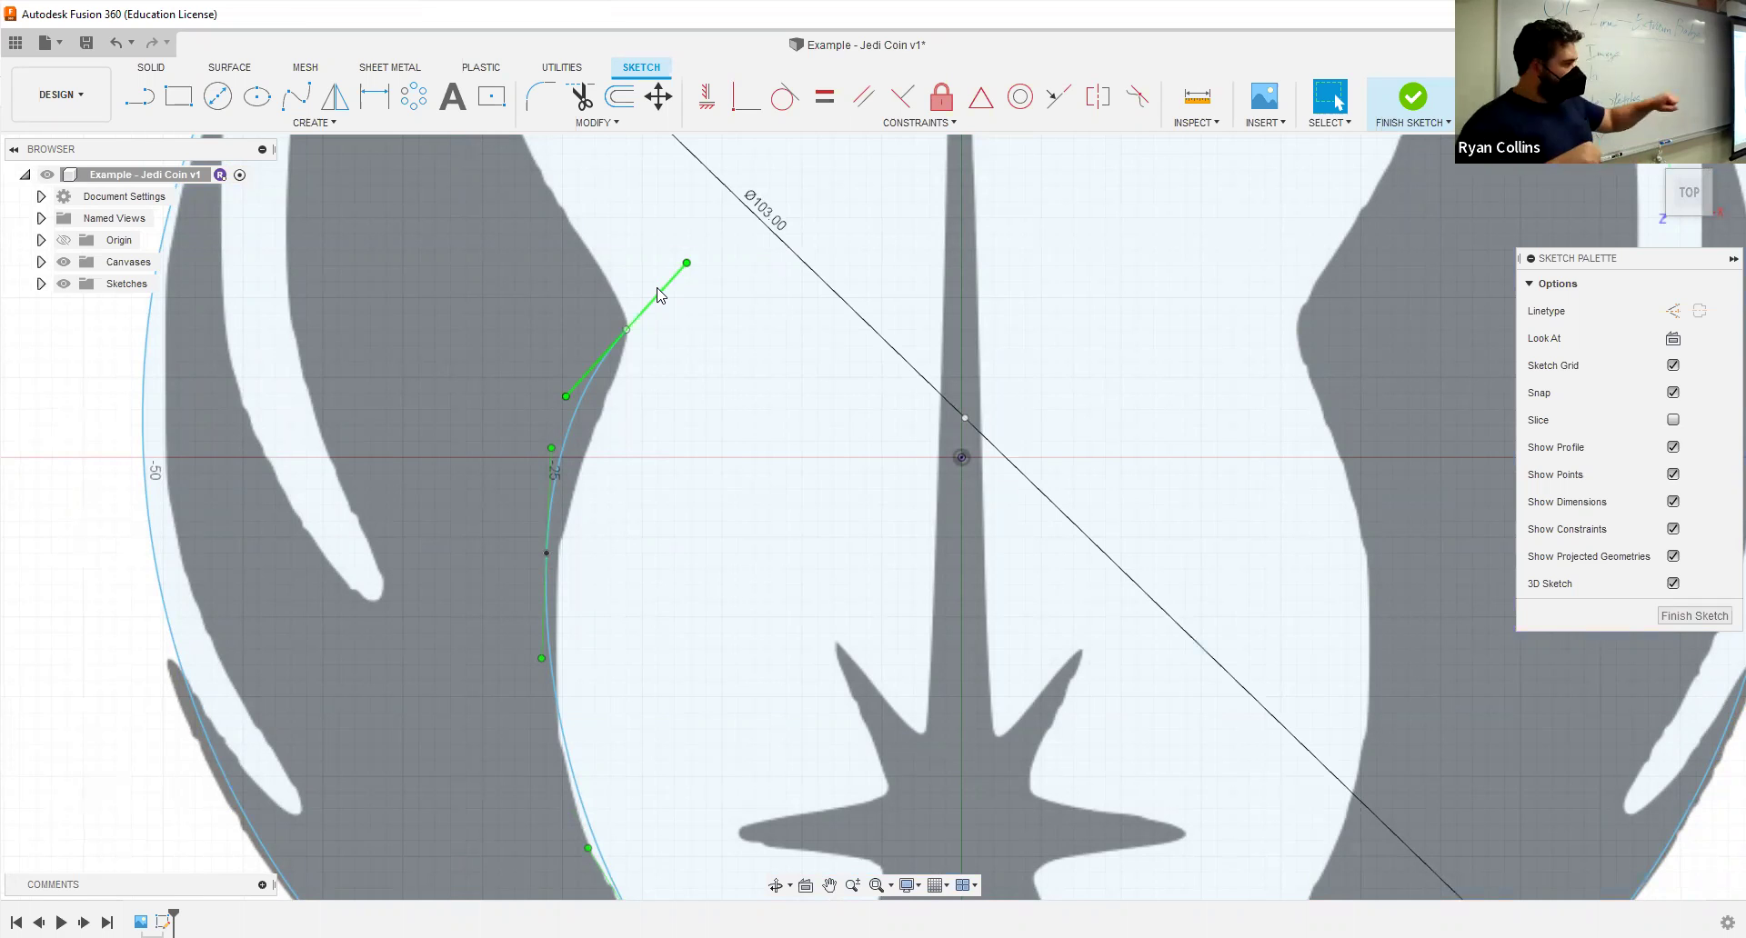
pyautogui.press('Escape')
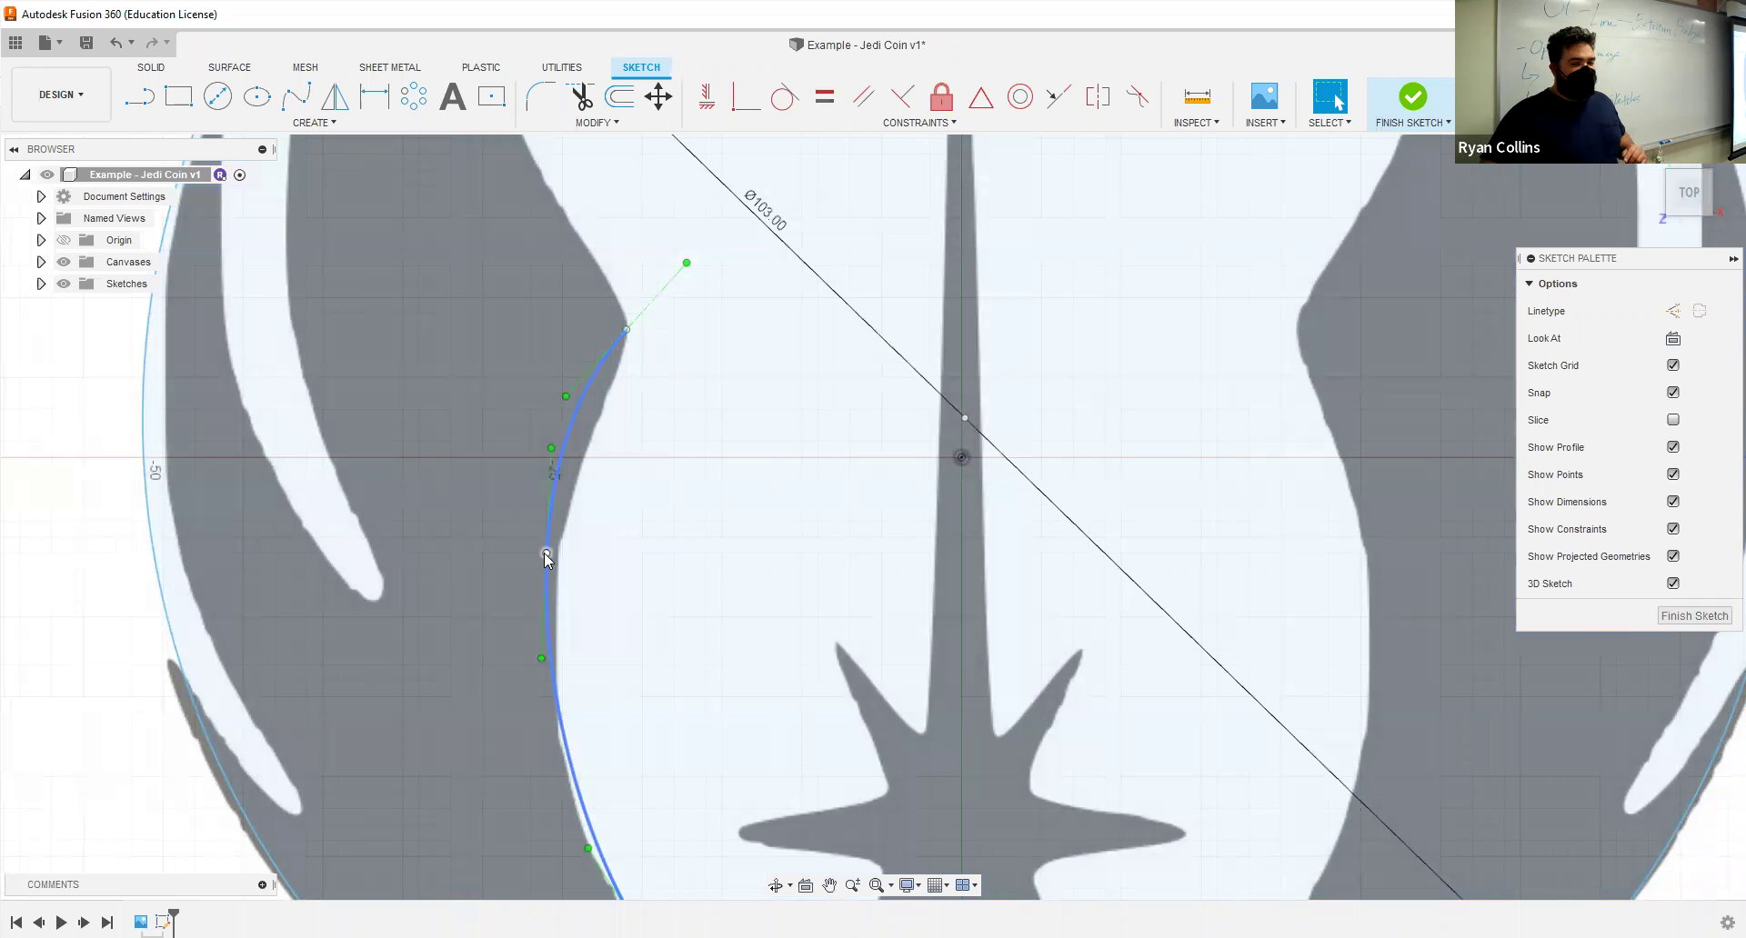
pyautogui.click(545, 553)
pyautogui.click(651, 102)
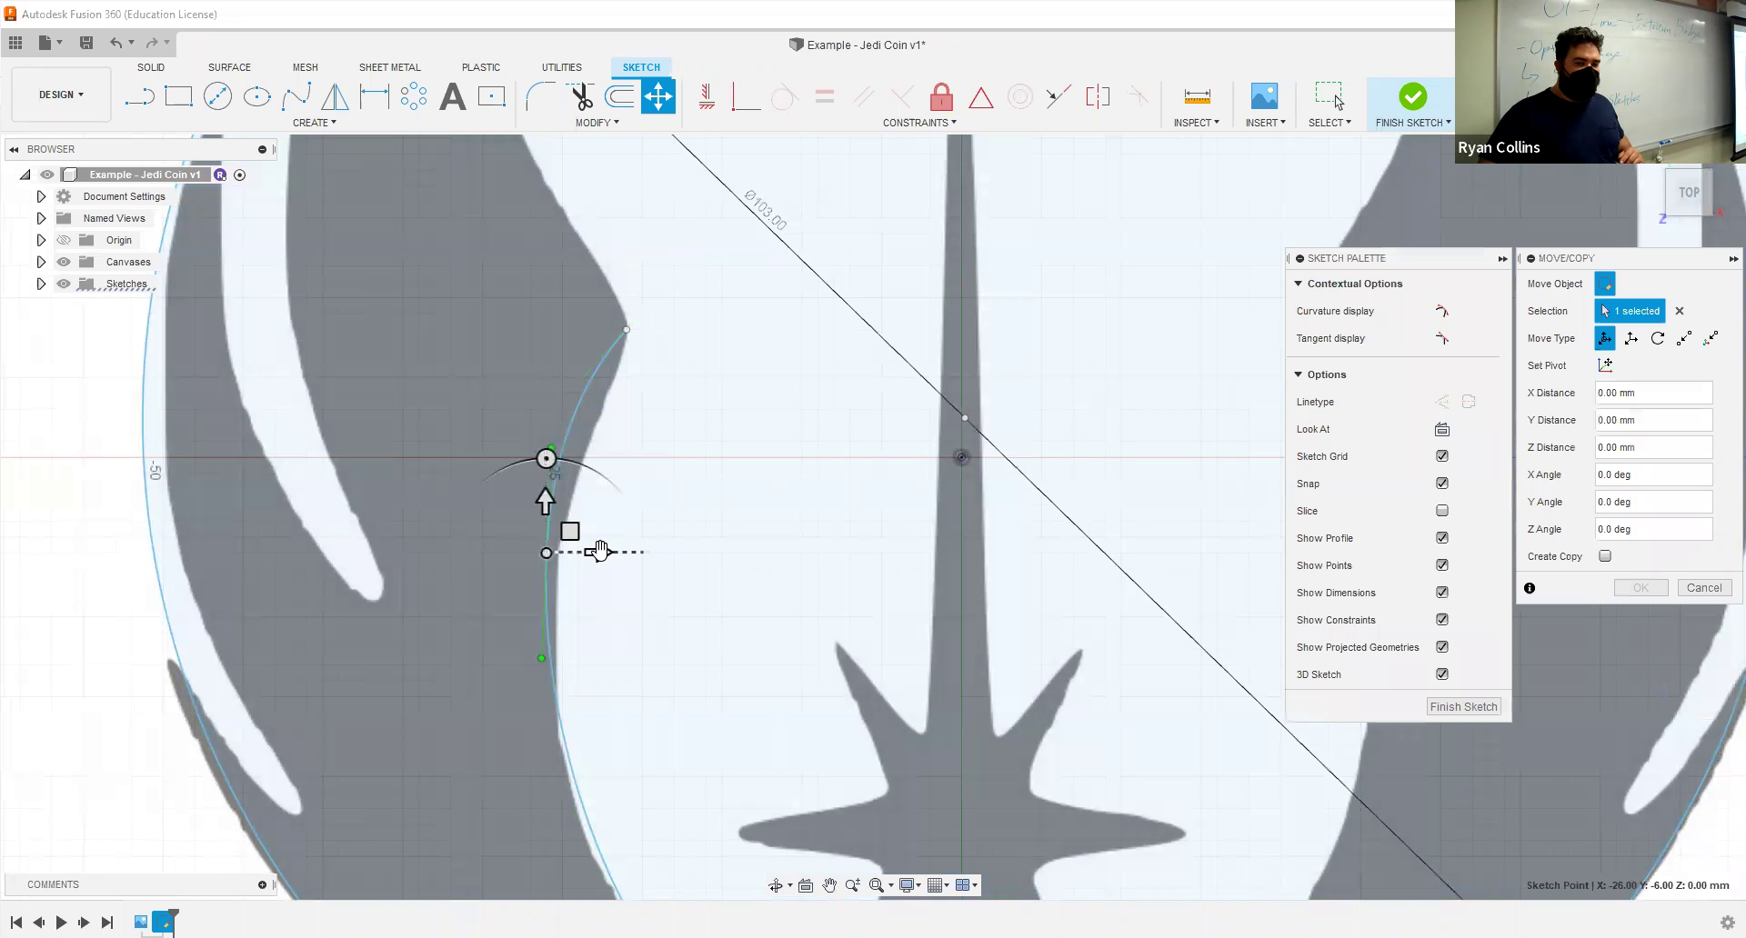
pyautogui.moveTo(599, 551); pyautogui.dragTo(586, 557)
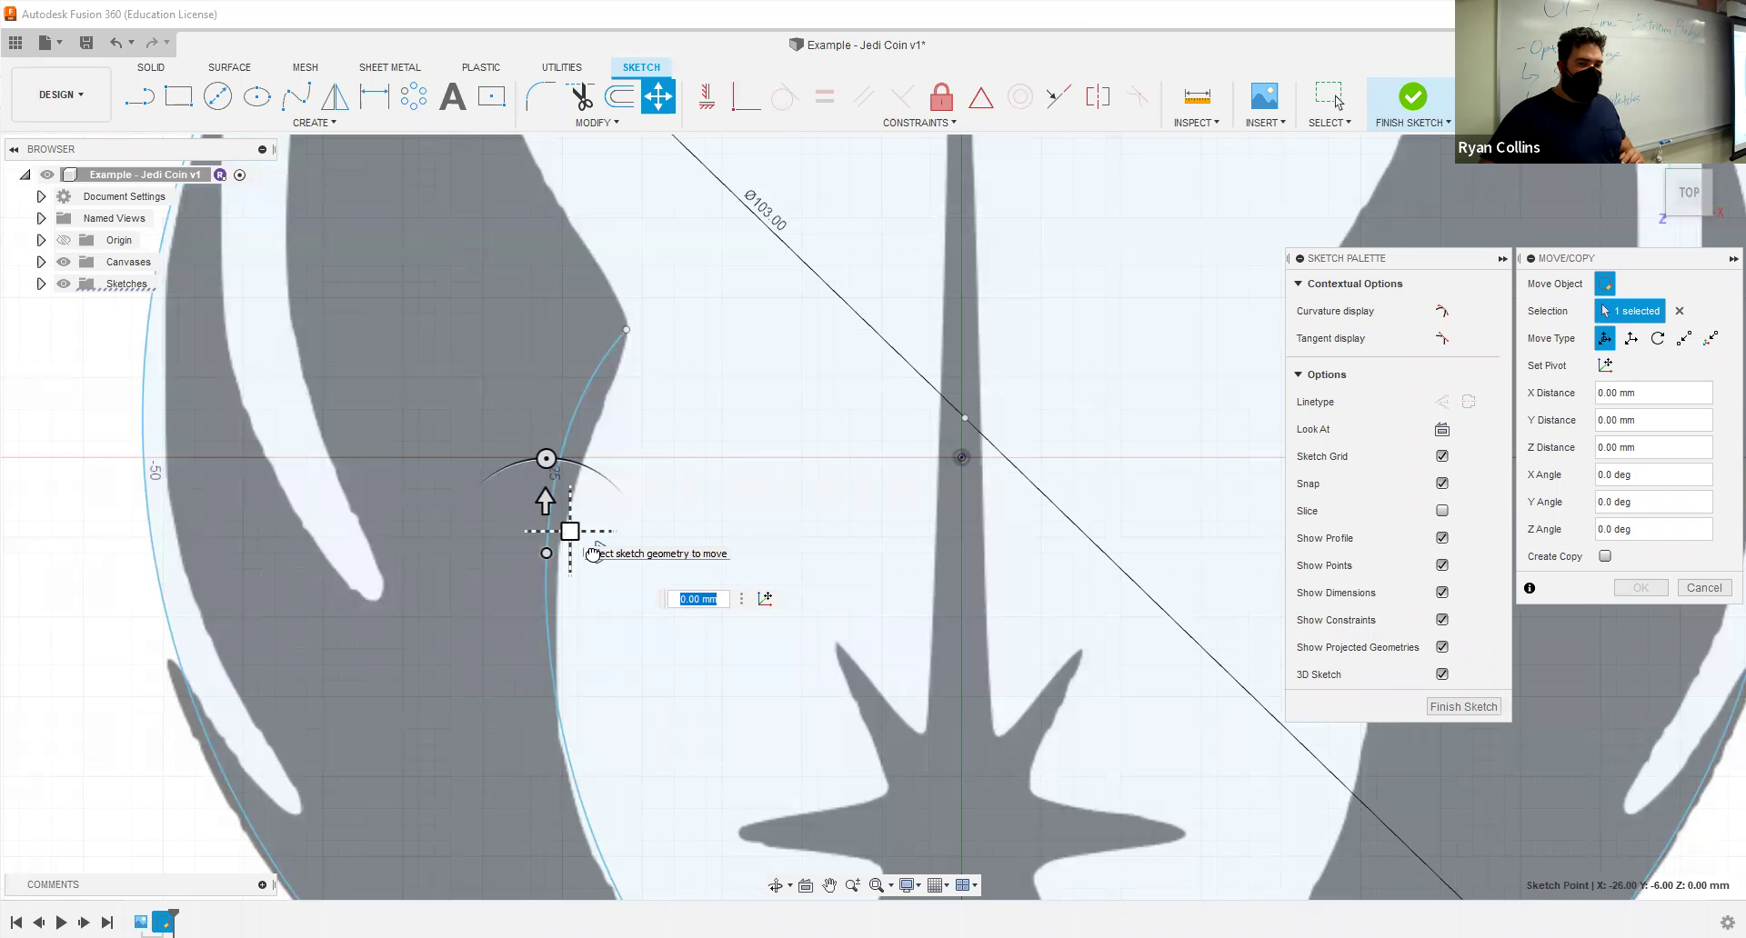
pyautogui.moveTo(583, 602); pyautogui.dragTo(583, 669)
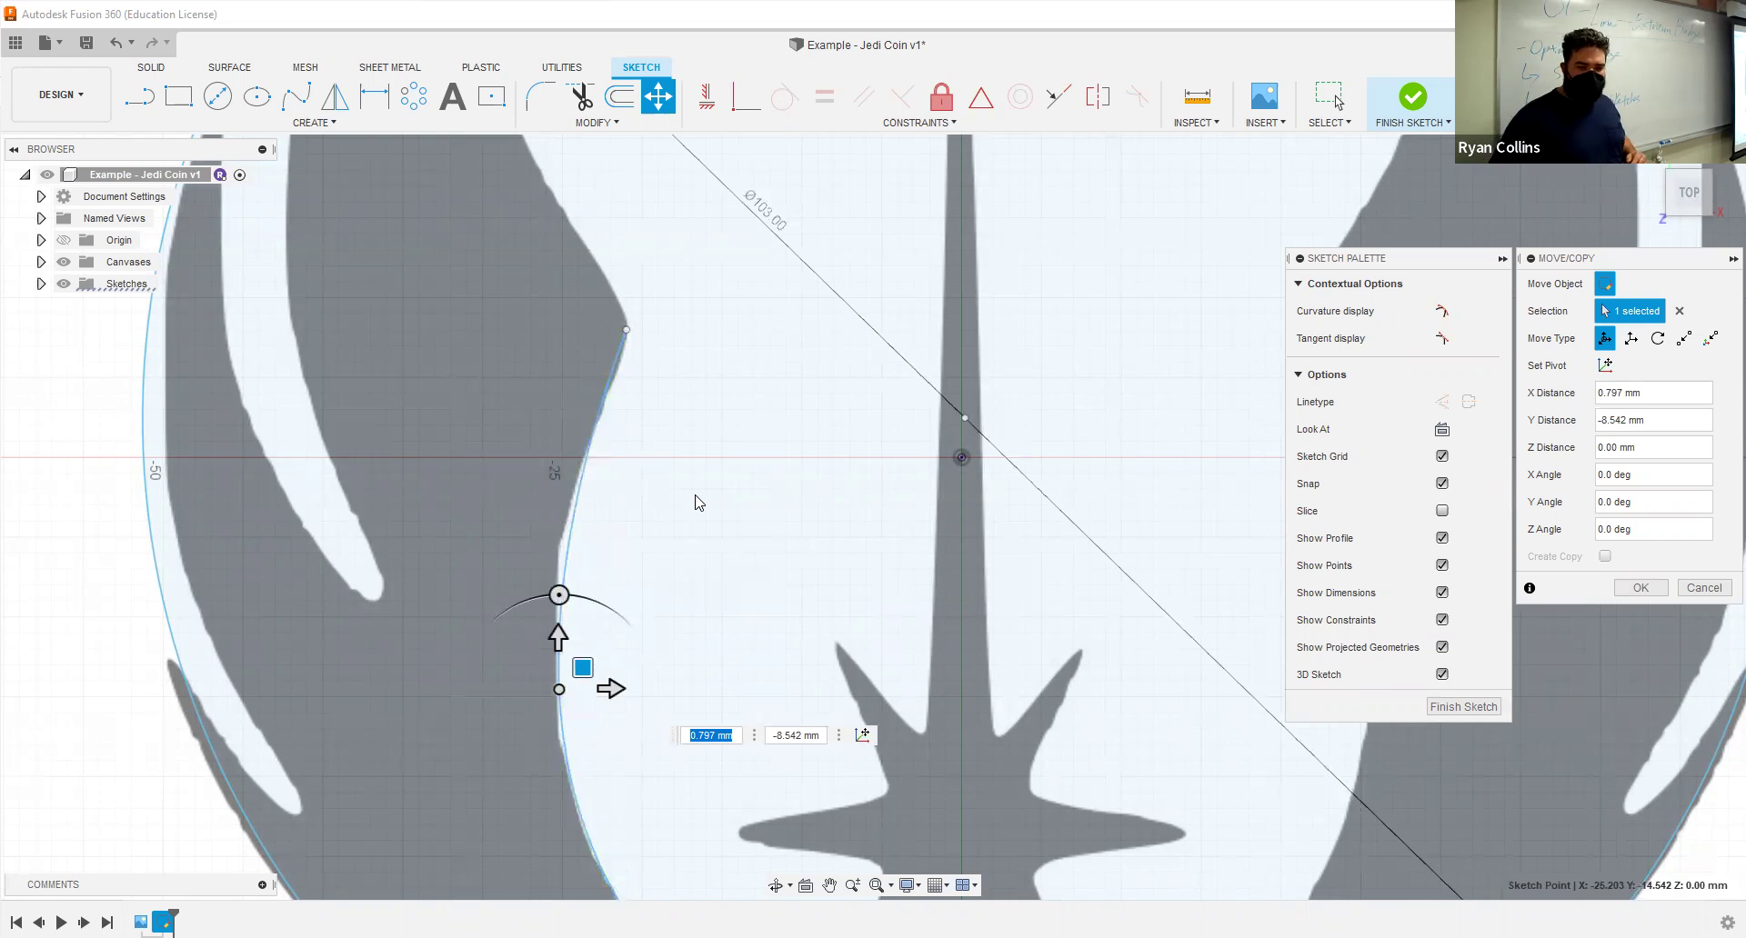
pyautogui.press('Return')
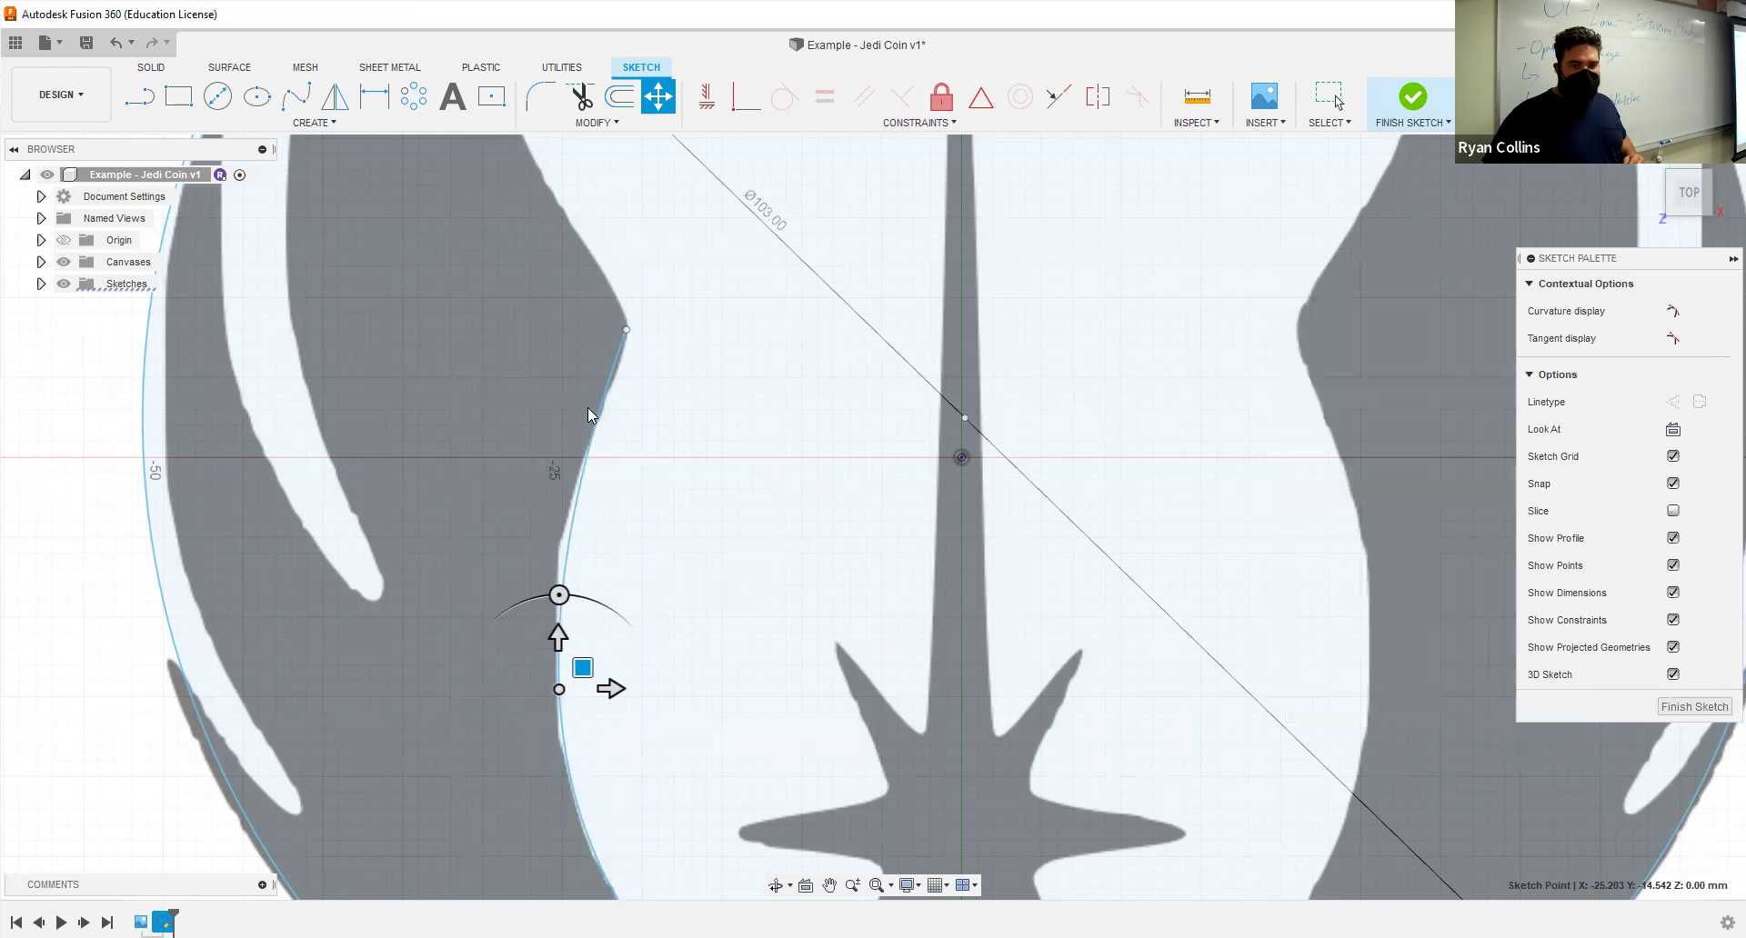
pyautogui.press('Escape')
# Step: Adjust the tangent handle of the moved fit point so the spline follows the left wing's lower inner edge
pyautogui.hotkey('ctrl', 'a')
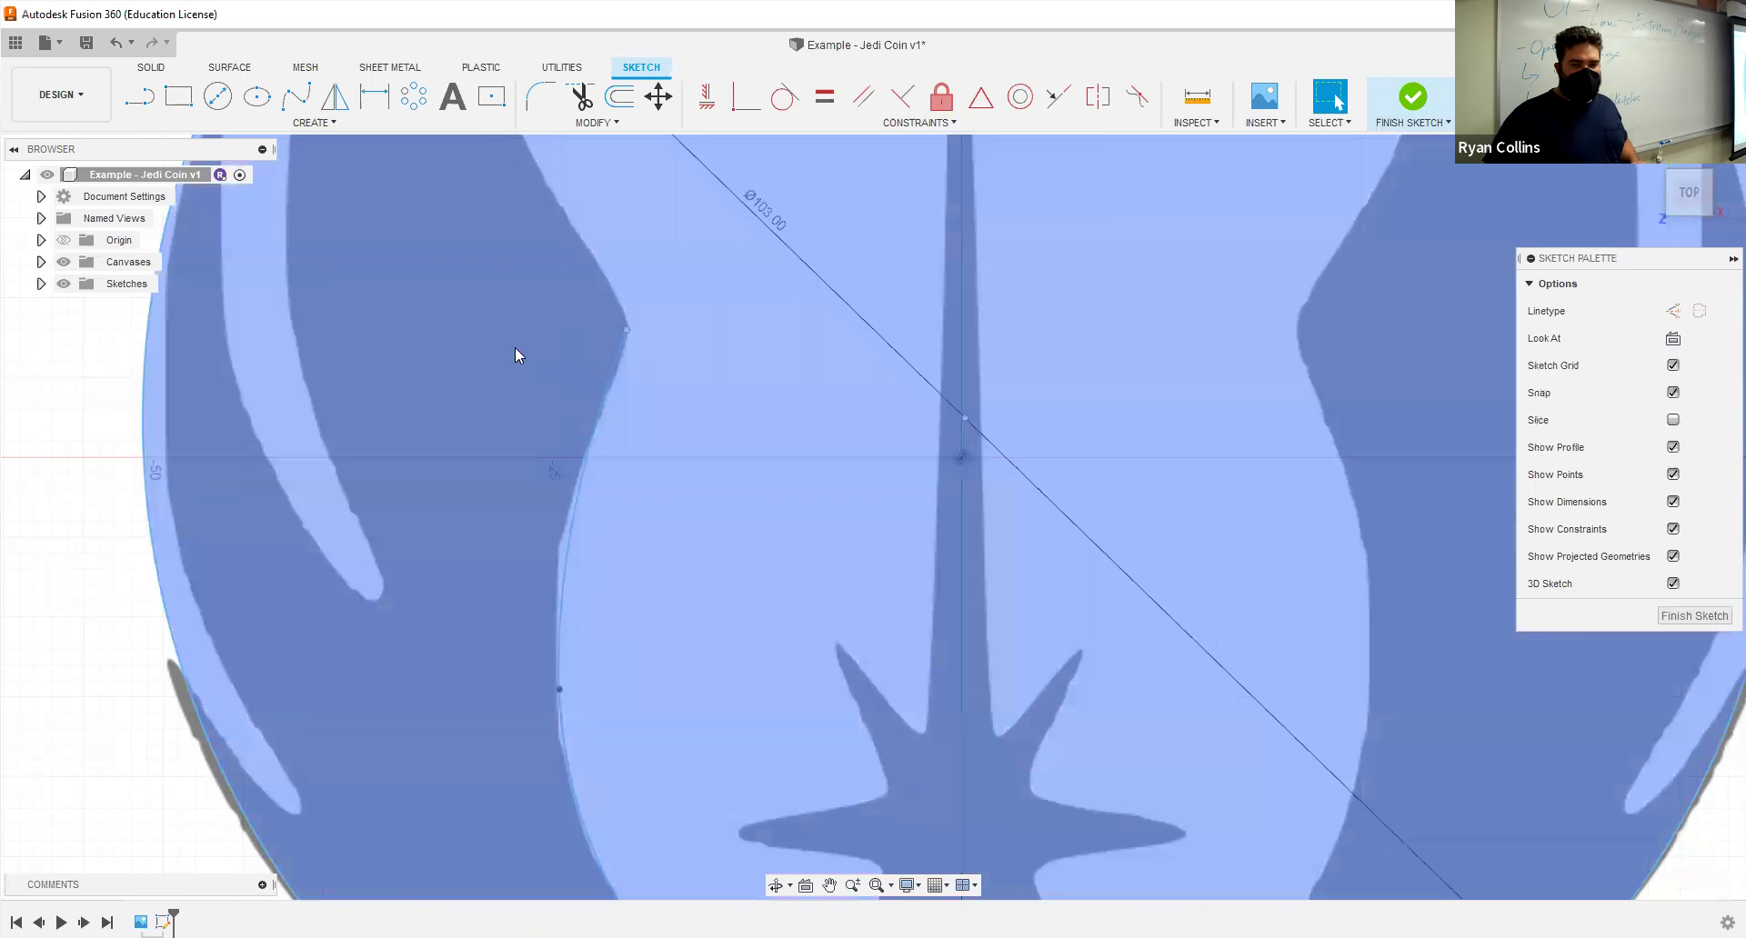
pyautogui.click(561, 704)
pyautogui.hotkey('ctrl', 'a')
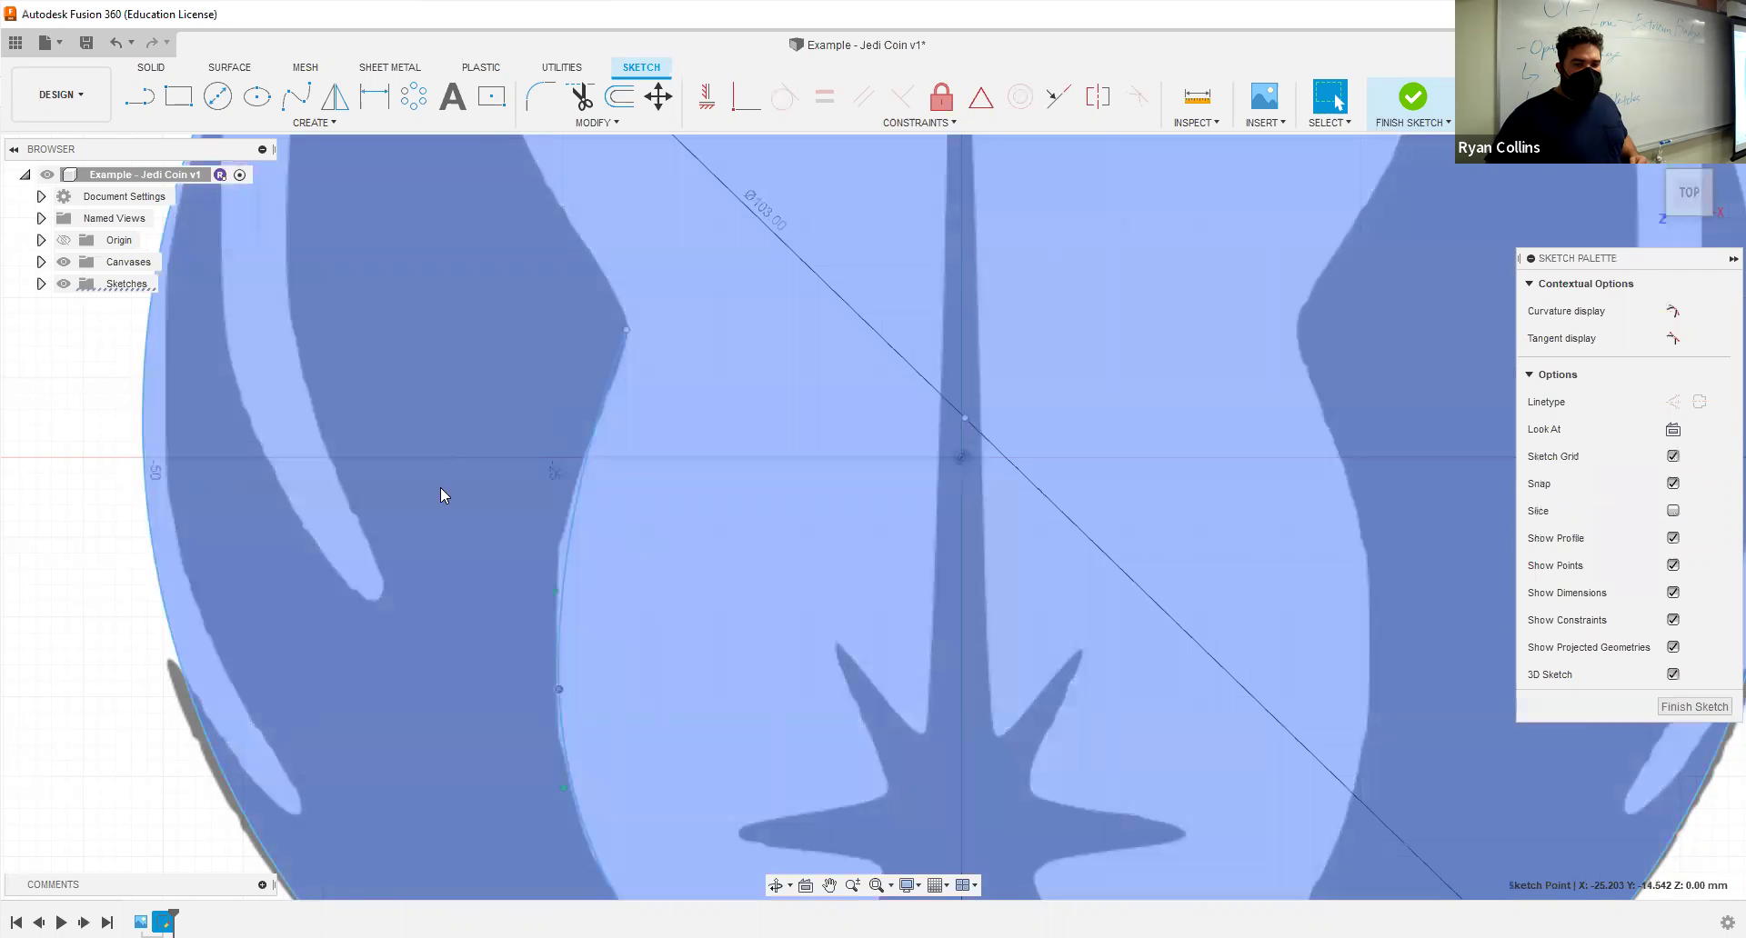
pyautogui.click(557, 592)
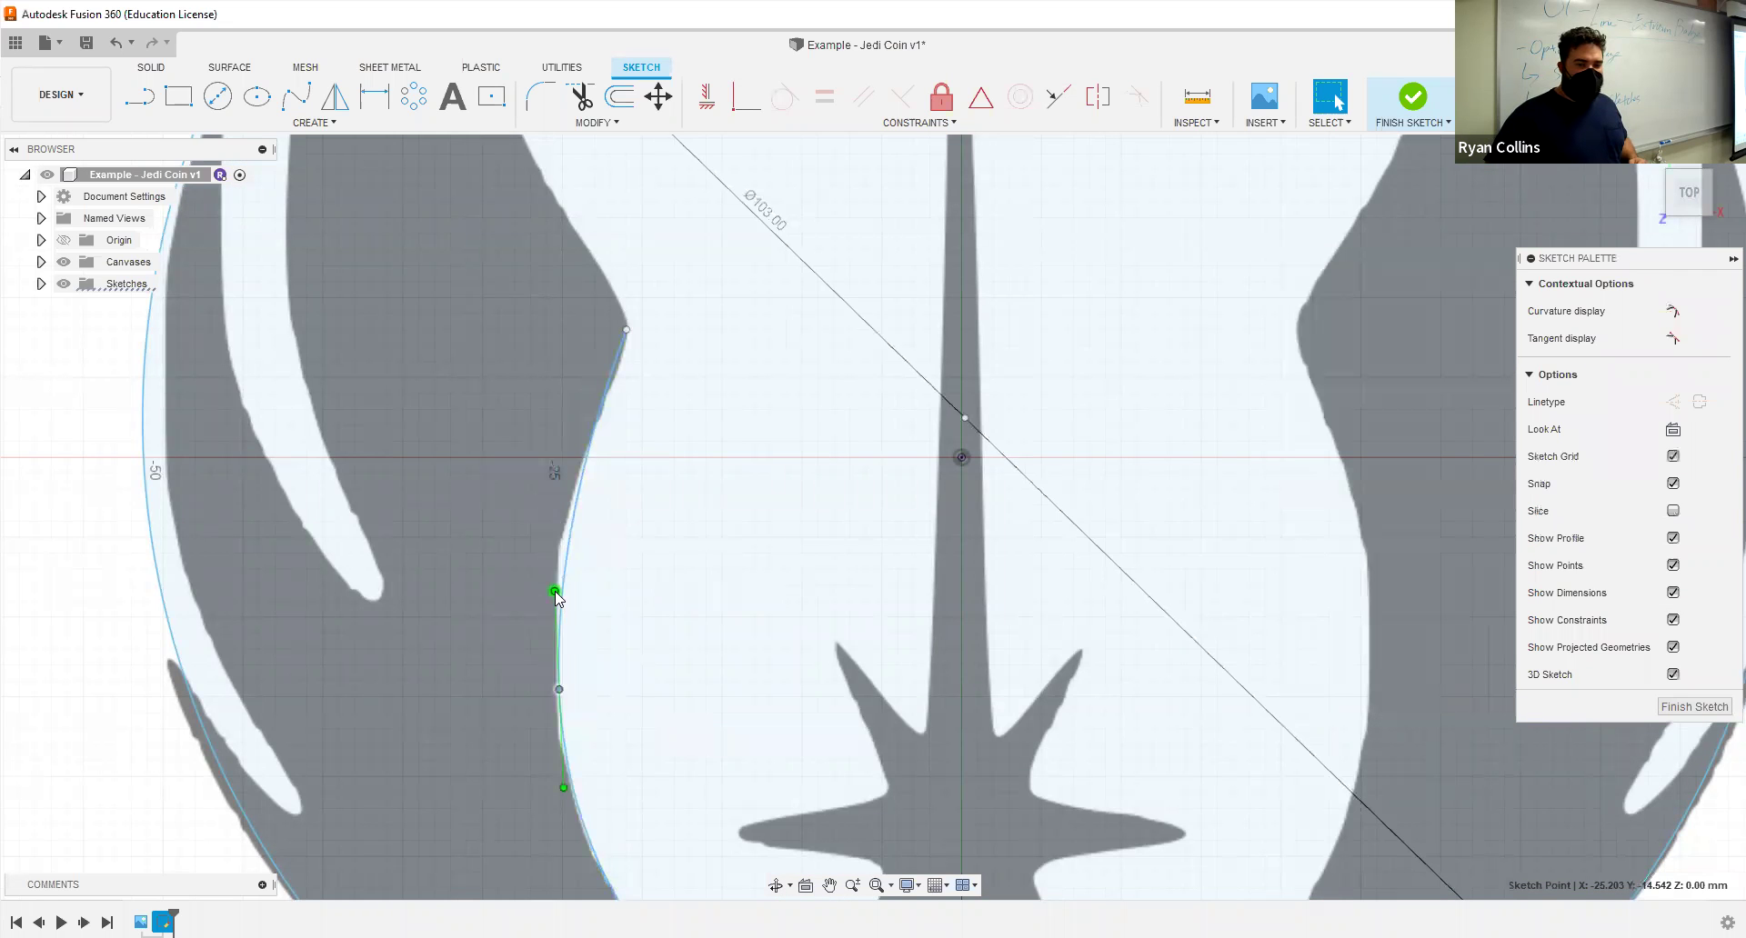
pyautogui.click(555, 591)
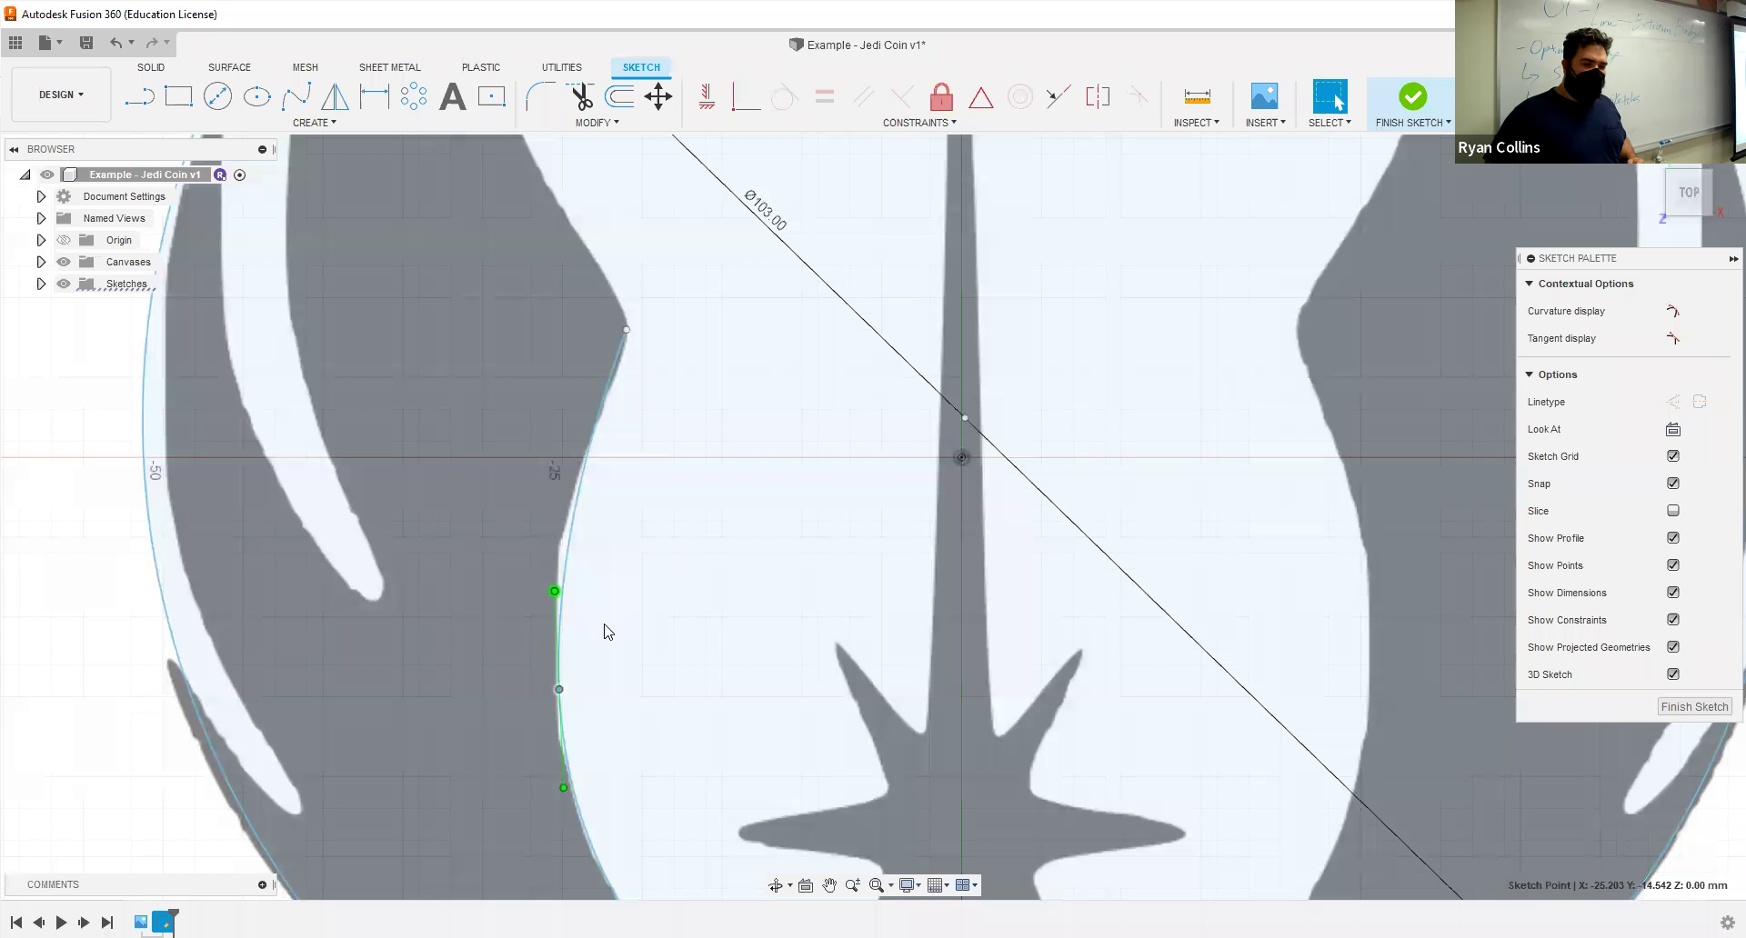
pyautogui.moveTo(554, 591)
pyautogui.mouseDown()
pyautogui.moveTo(457, 658)
pyautogui.moveTo(535, 631)
pyautogui.mouseUp()
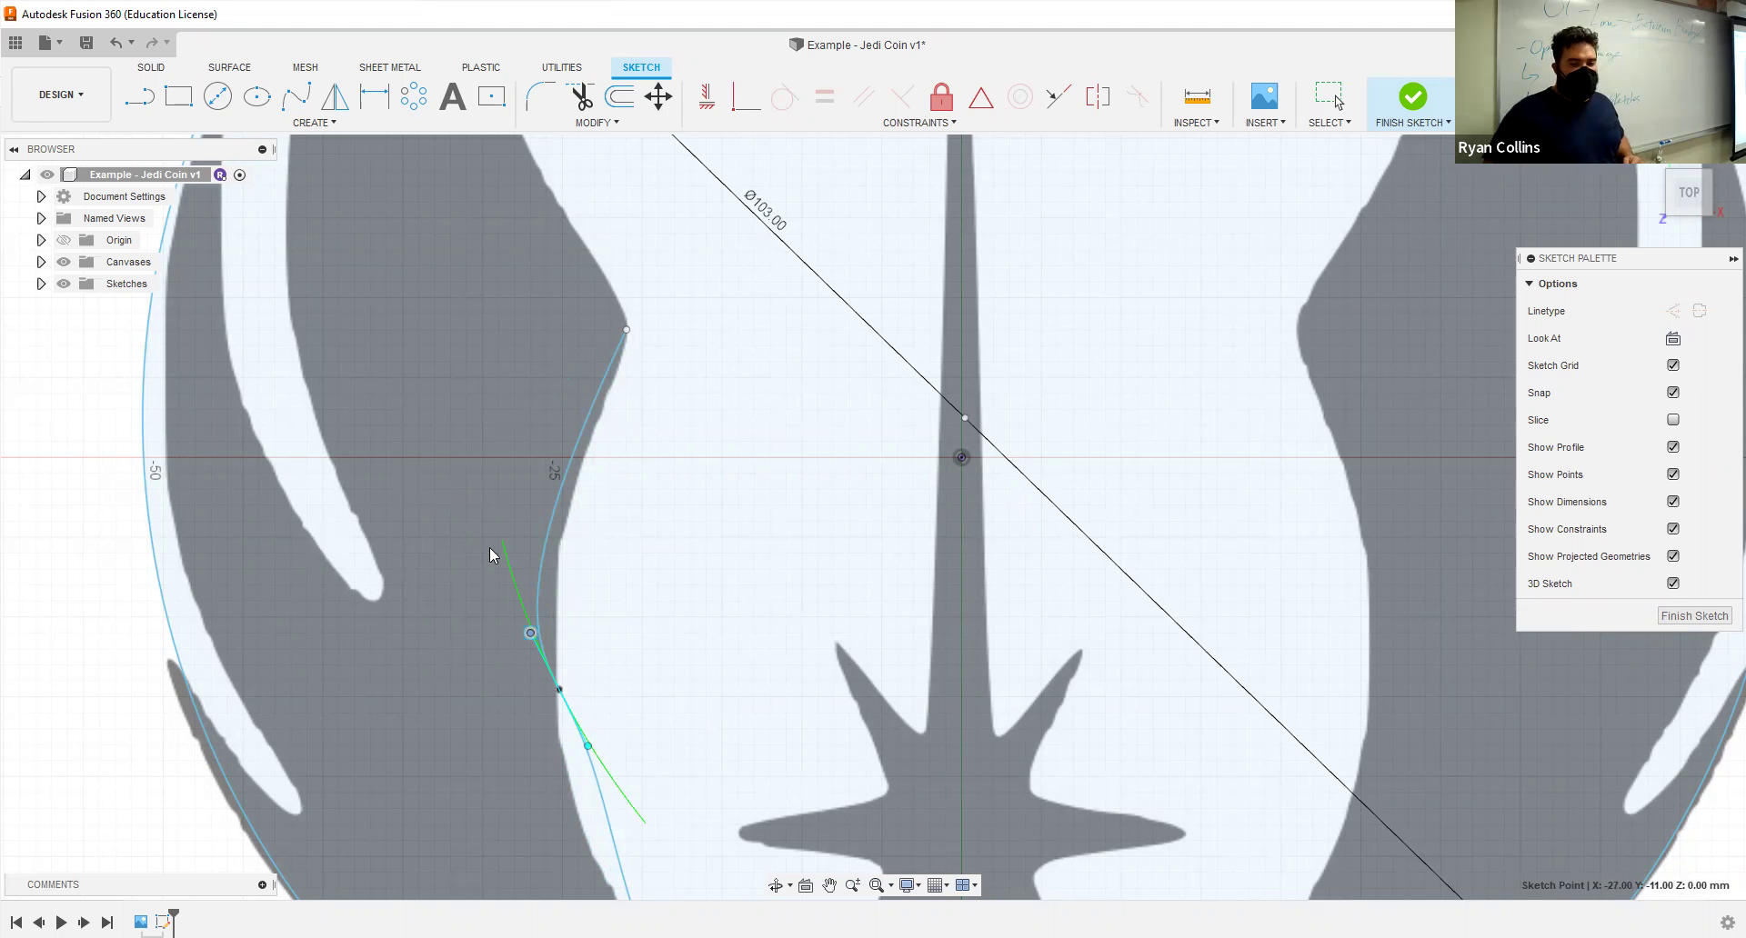
pyautogui.moveTo(576, 624)
pyautogui.mouseDown()
pyautogui.moveTo(554, 565)
pyautogui.moveTo(537, 600)
pyautogui.mouseUp()
# Step: Trace the left wing's upper inner edge with a four-point fit point spline, from the inner corner to the wing's tip at the circle
pyautogui.moveTo(604, 701); pyautogui.dragTo(615, 456, button='middle')
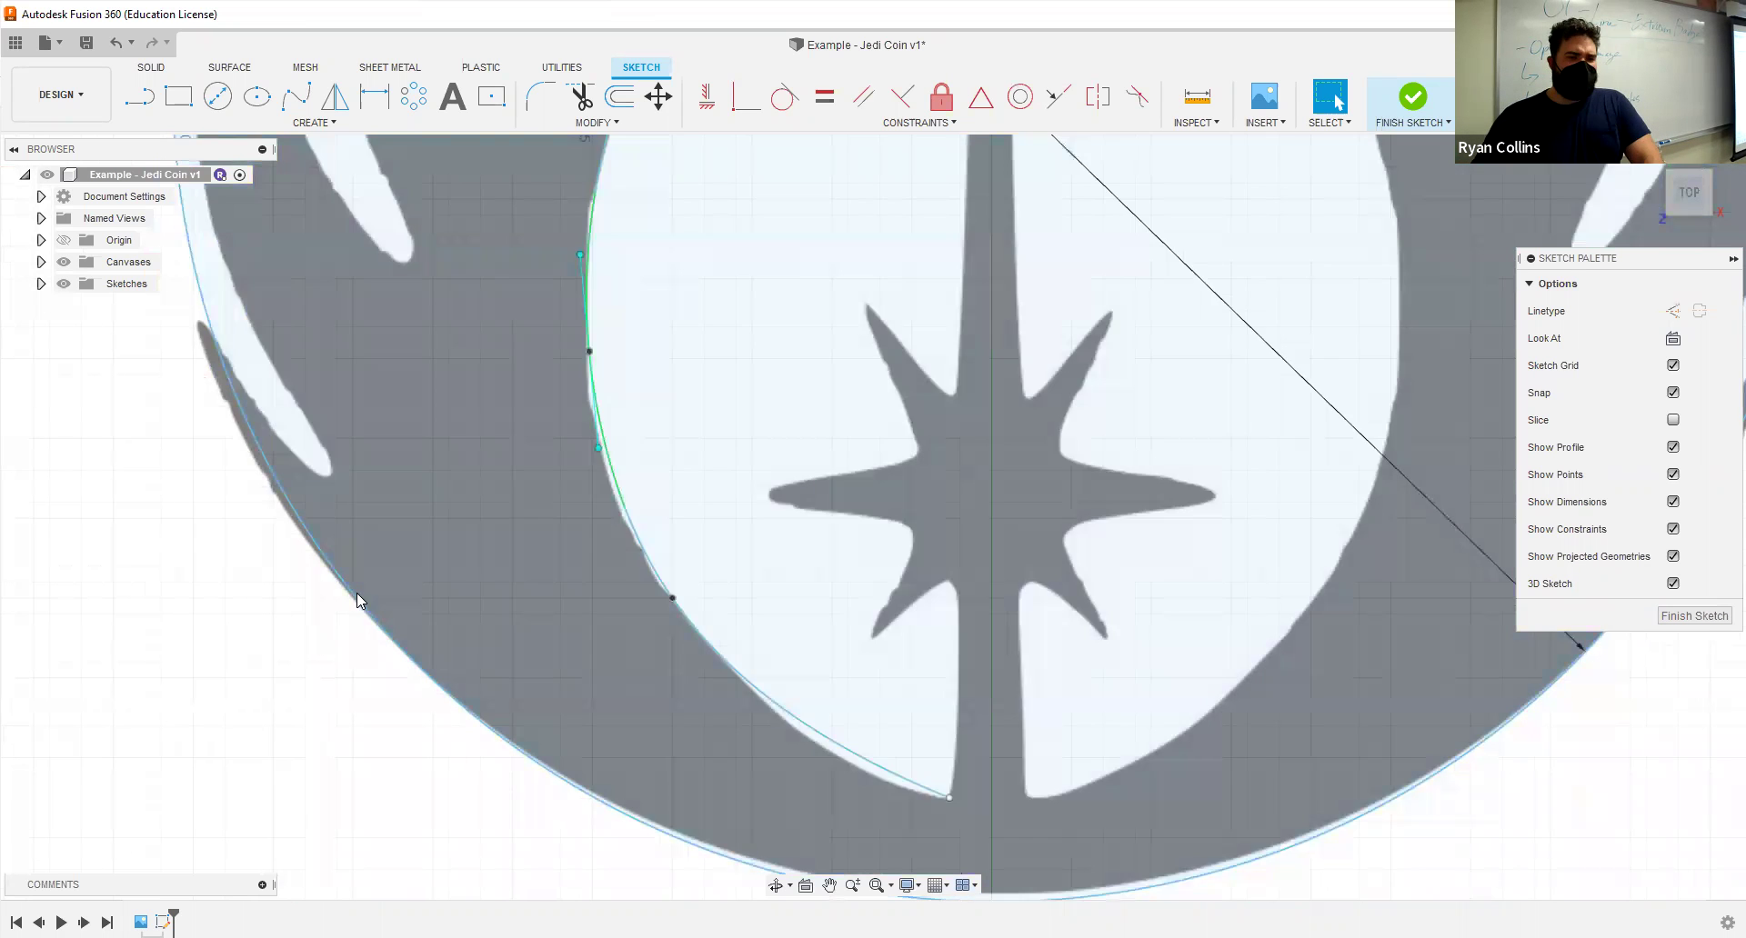
pyautogui.moveTo(460, 760); pyautogui.dragTo(464, 868, button='middle')
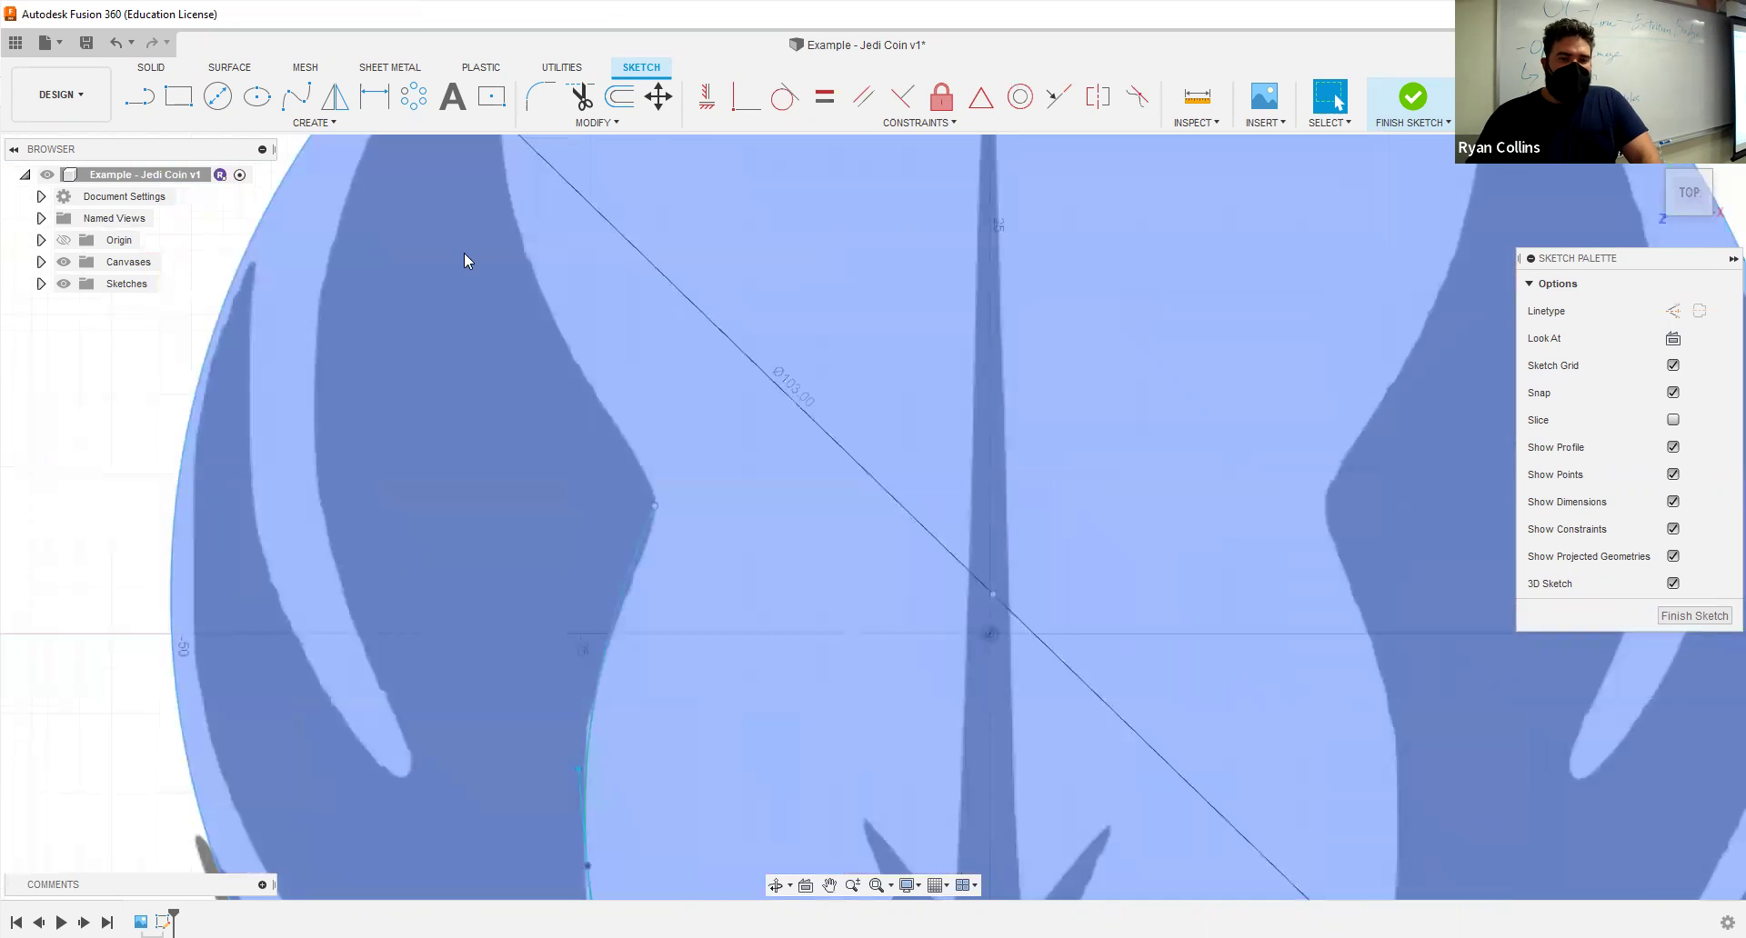
pyautogui.scroll(-3, 444, 457)
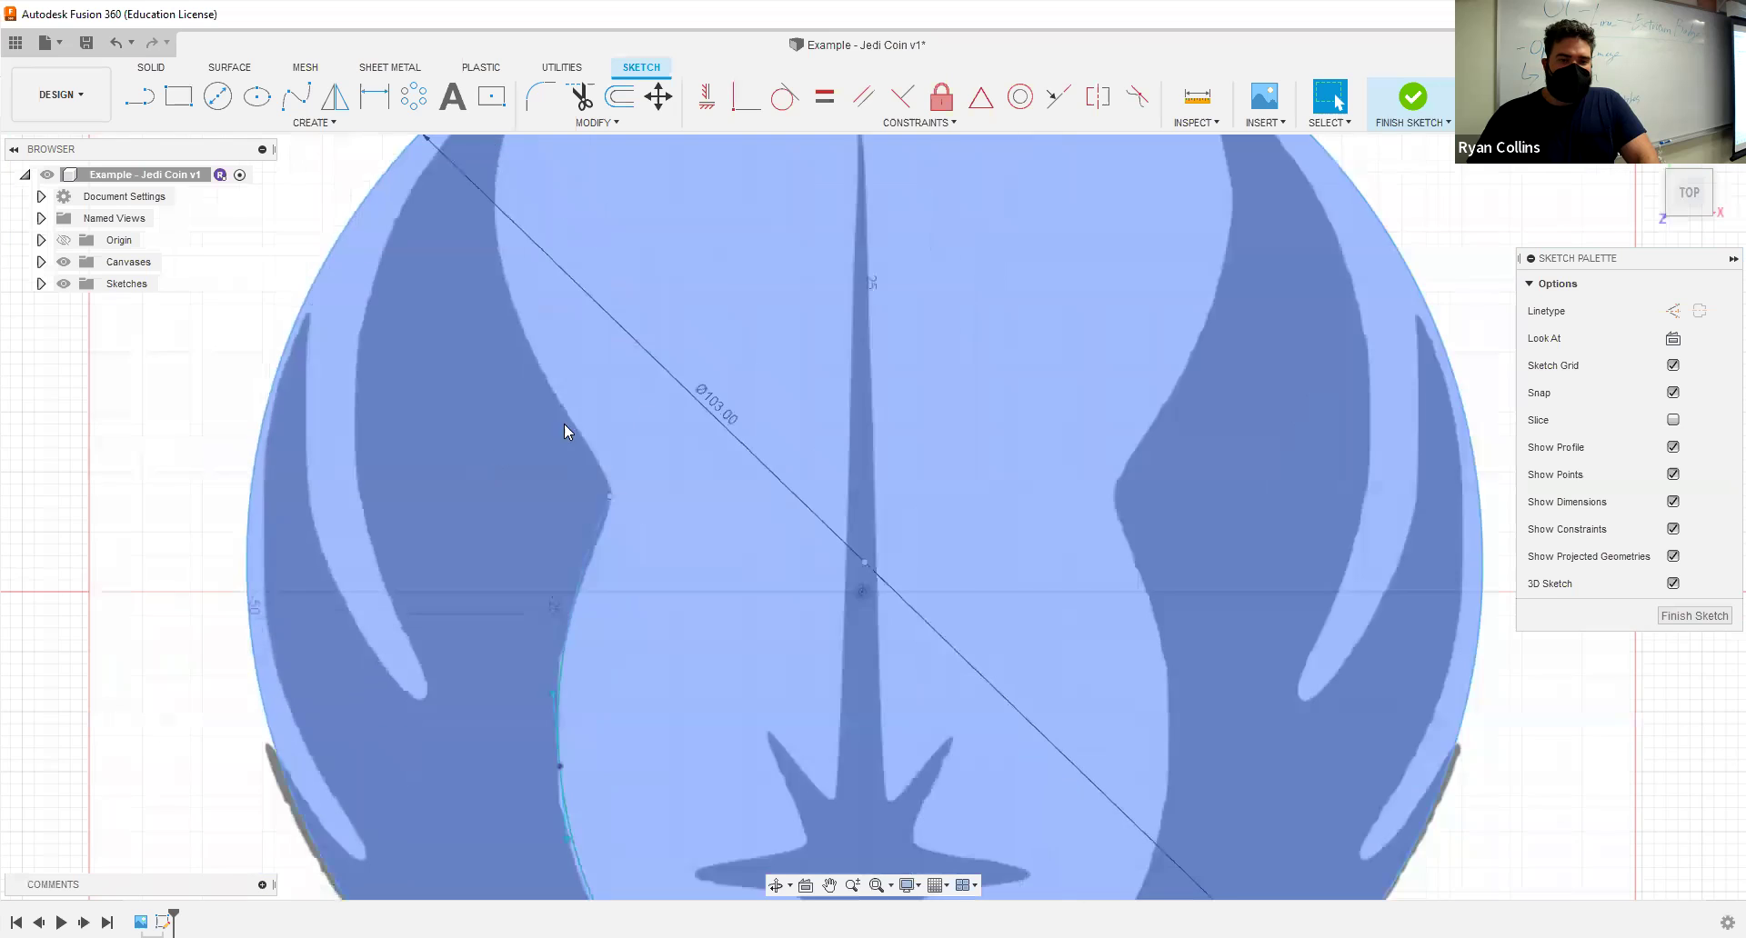
pyautogui.scroll(-3, 624, 338)
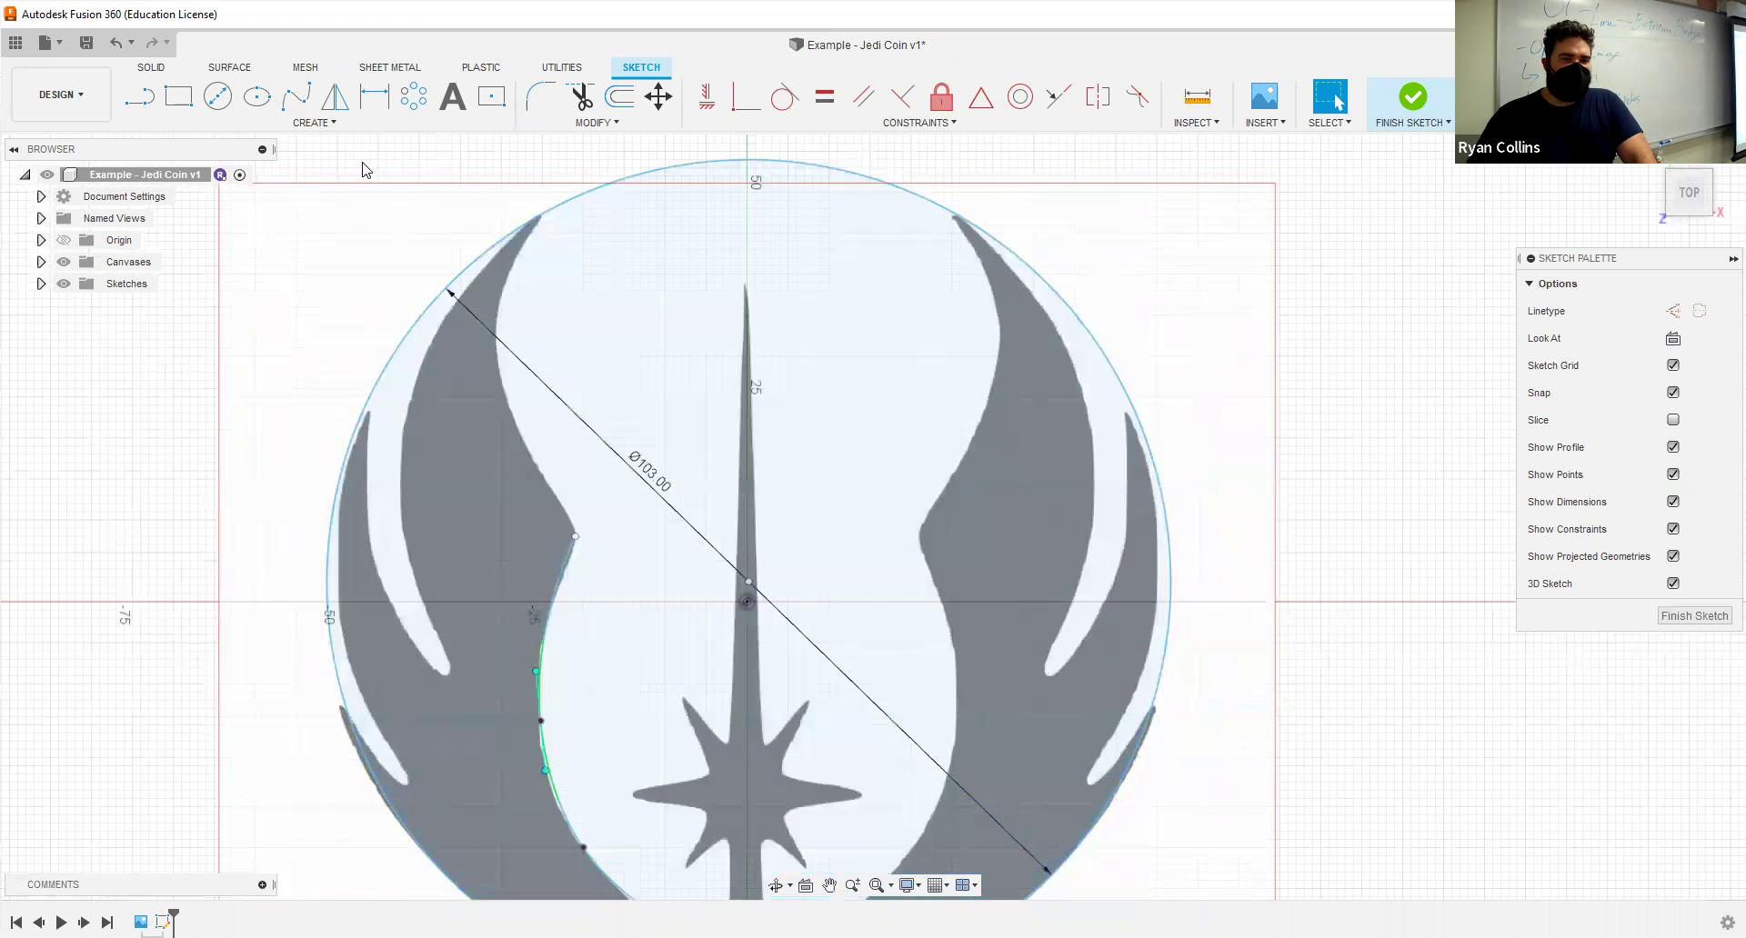
pyautogui.click(290, 102)
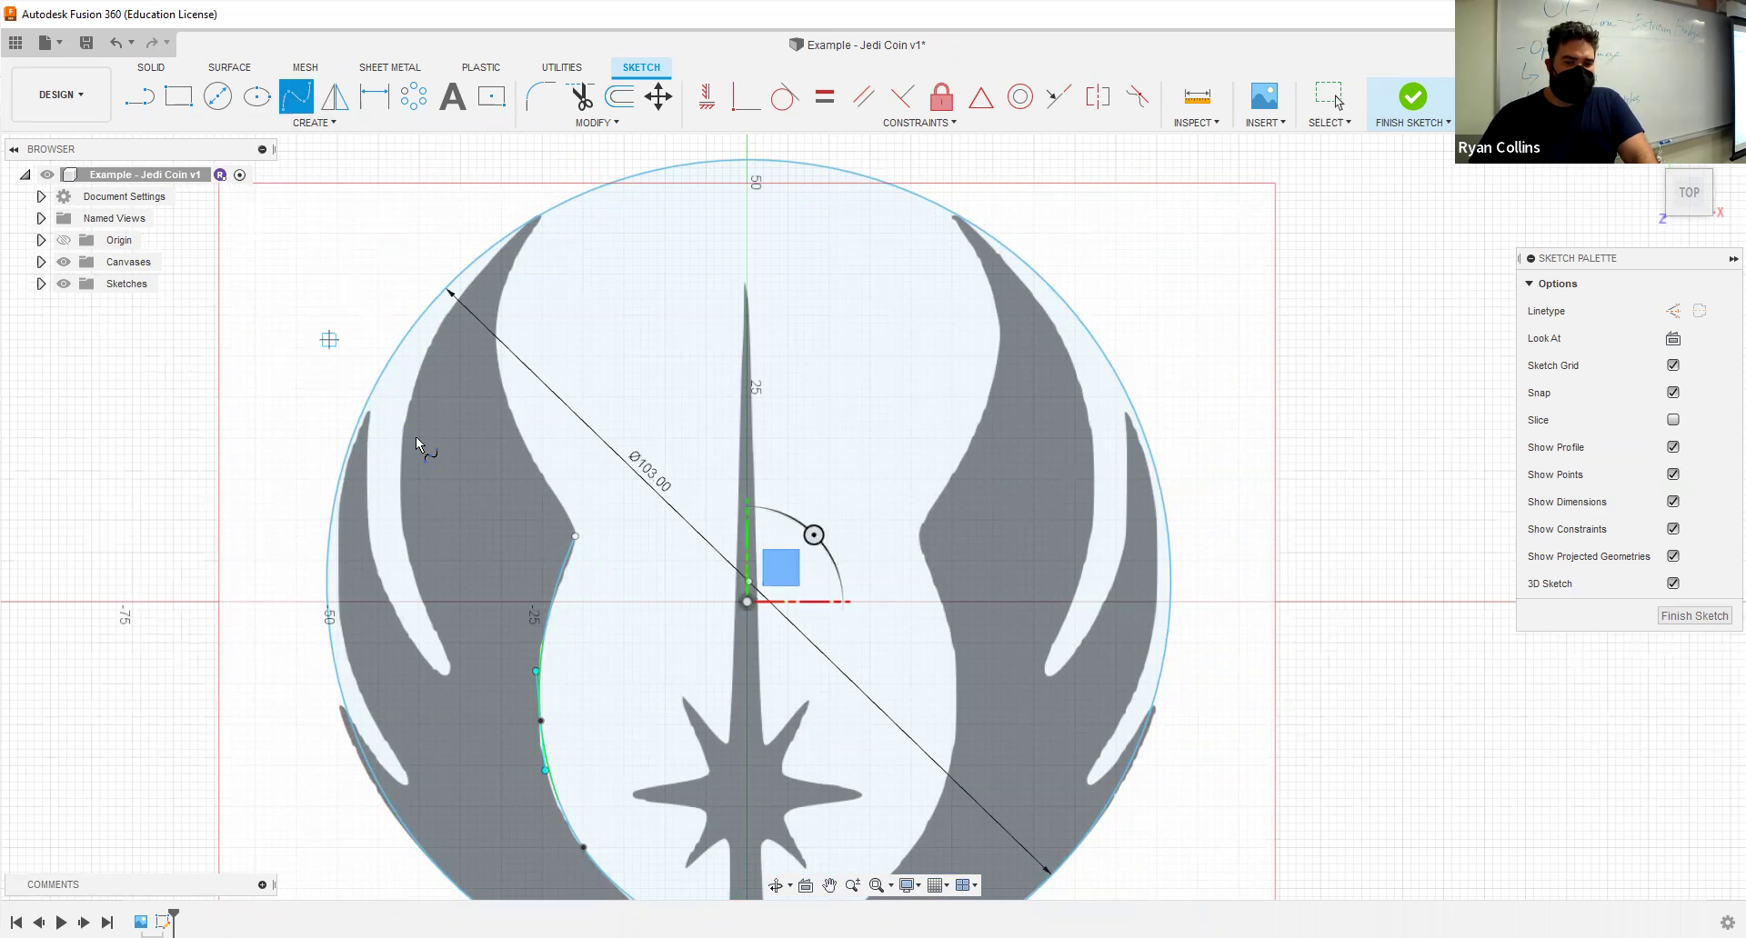
pyautogui.scroll(3, 420, 443)
pyautogui.scroll(5, 743, 621)
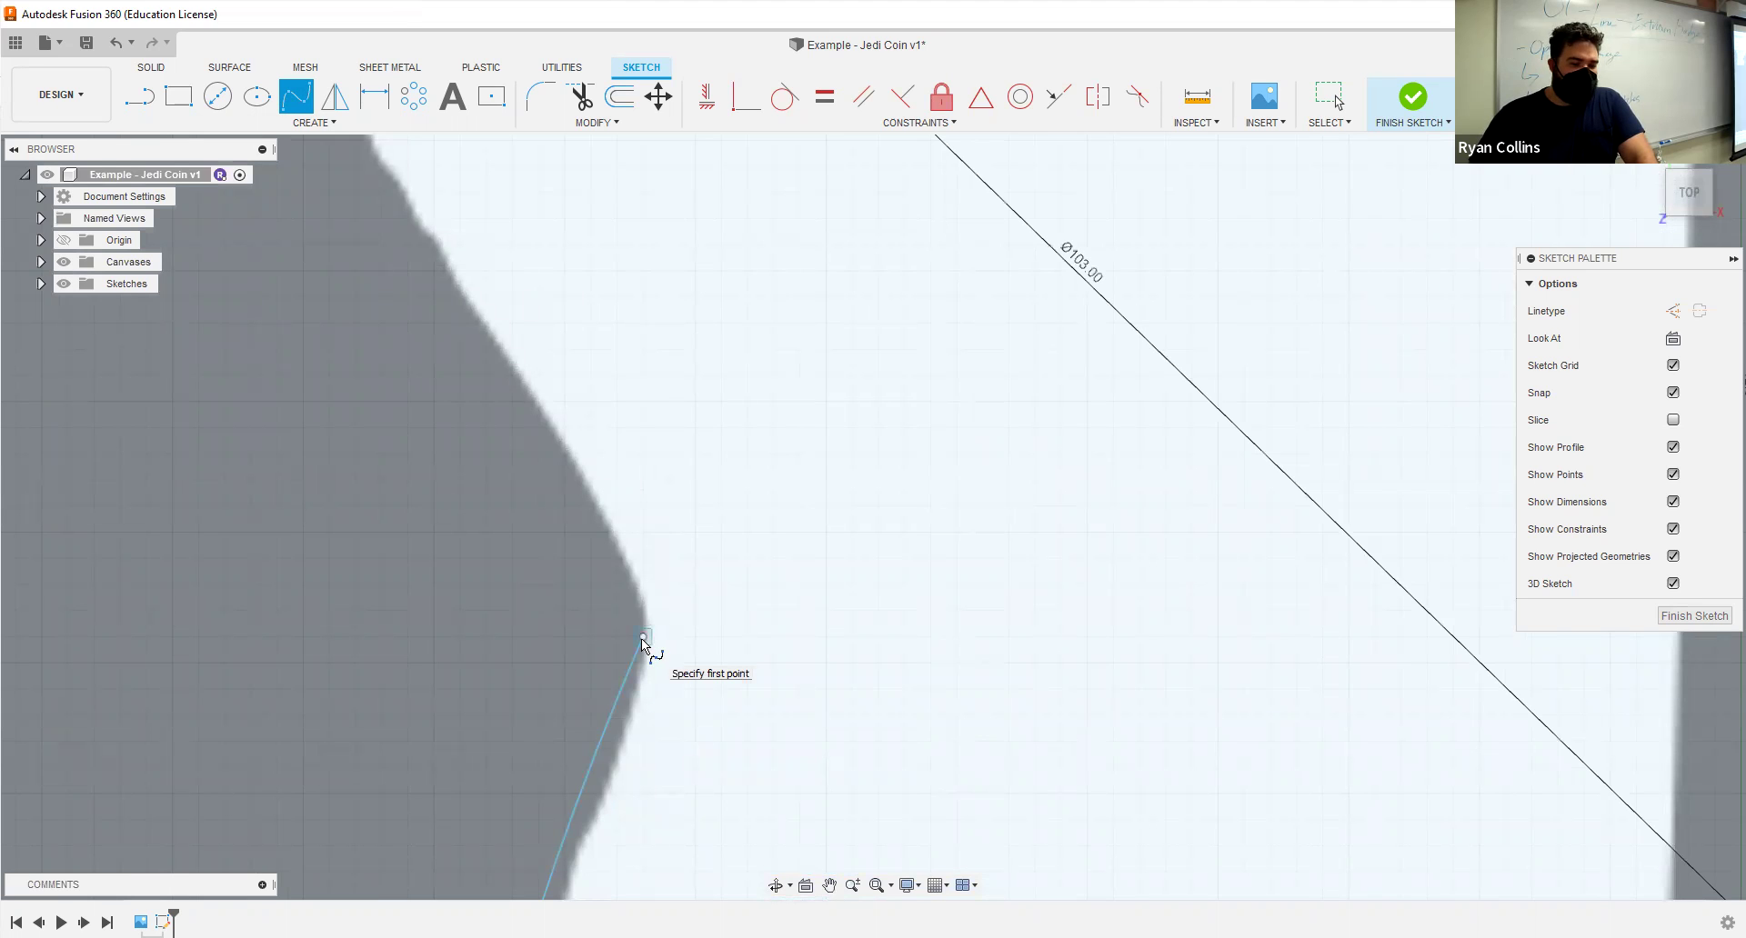
pyautogui.click(643, 636)
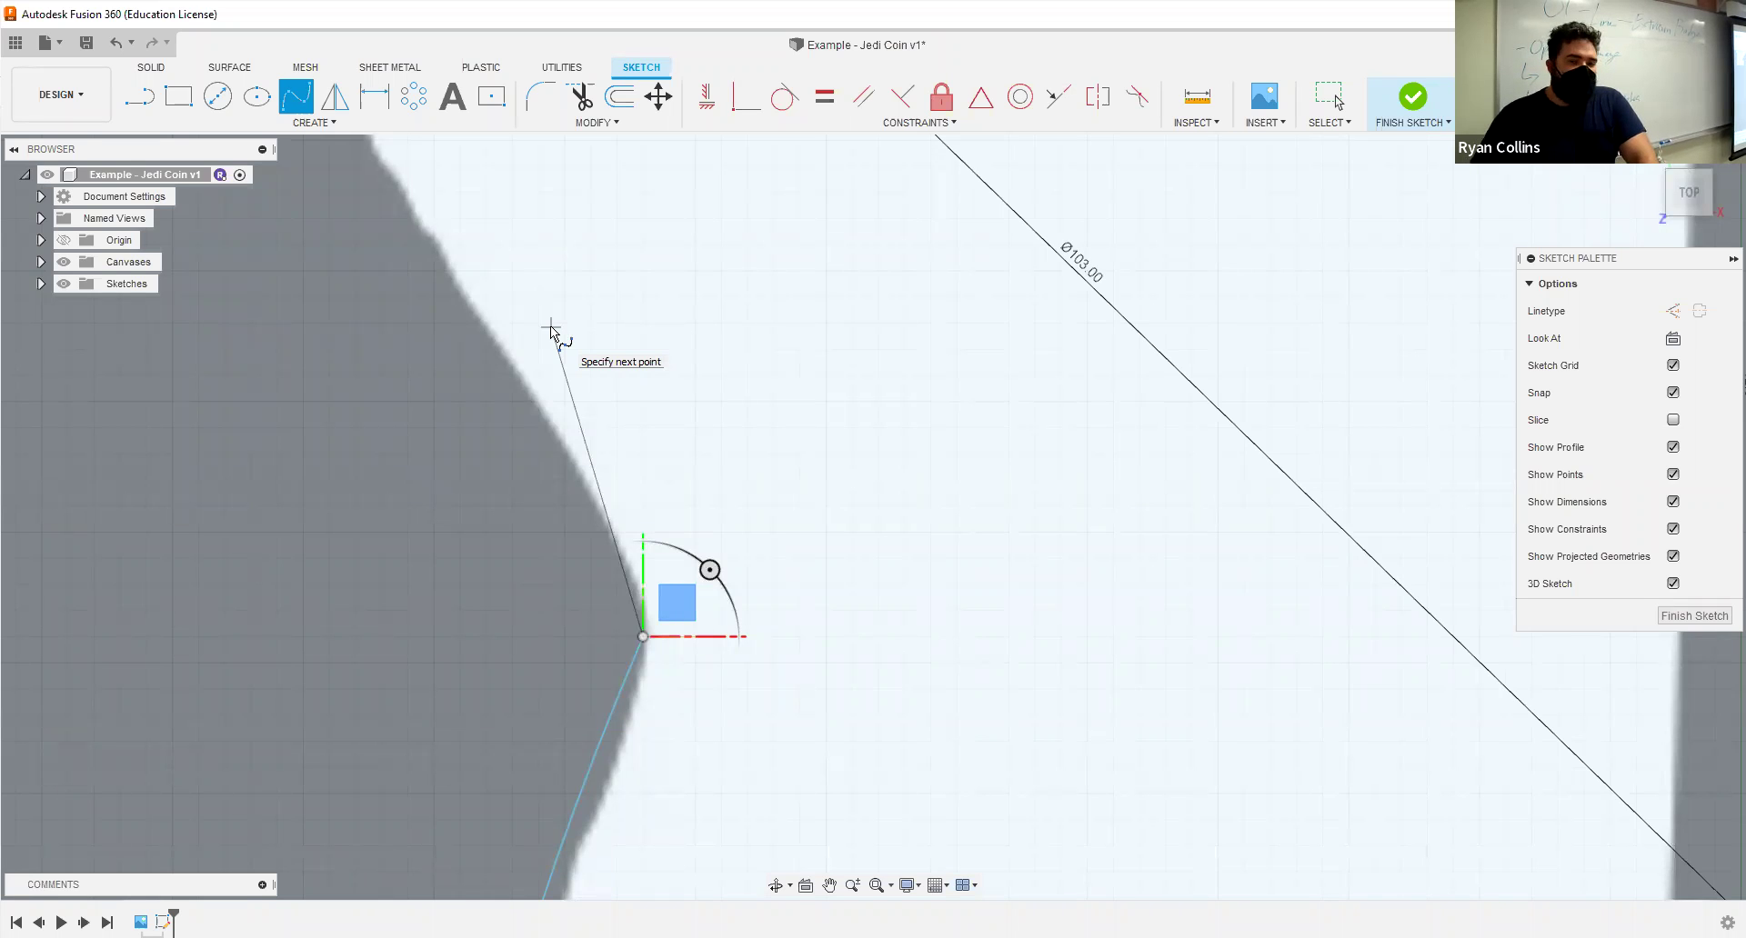
pyautogui.click(537, 375)
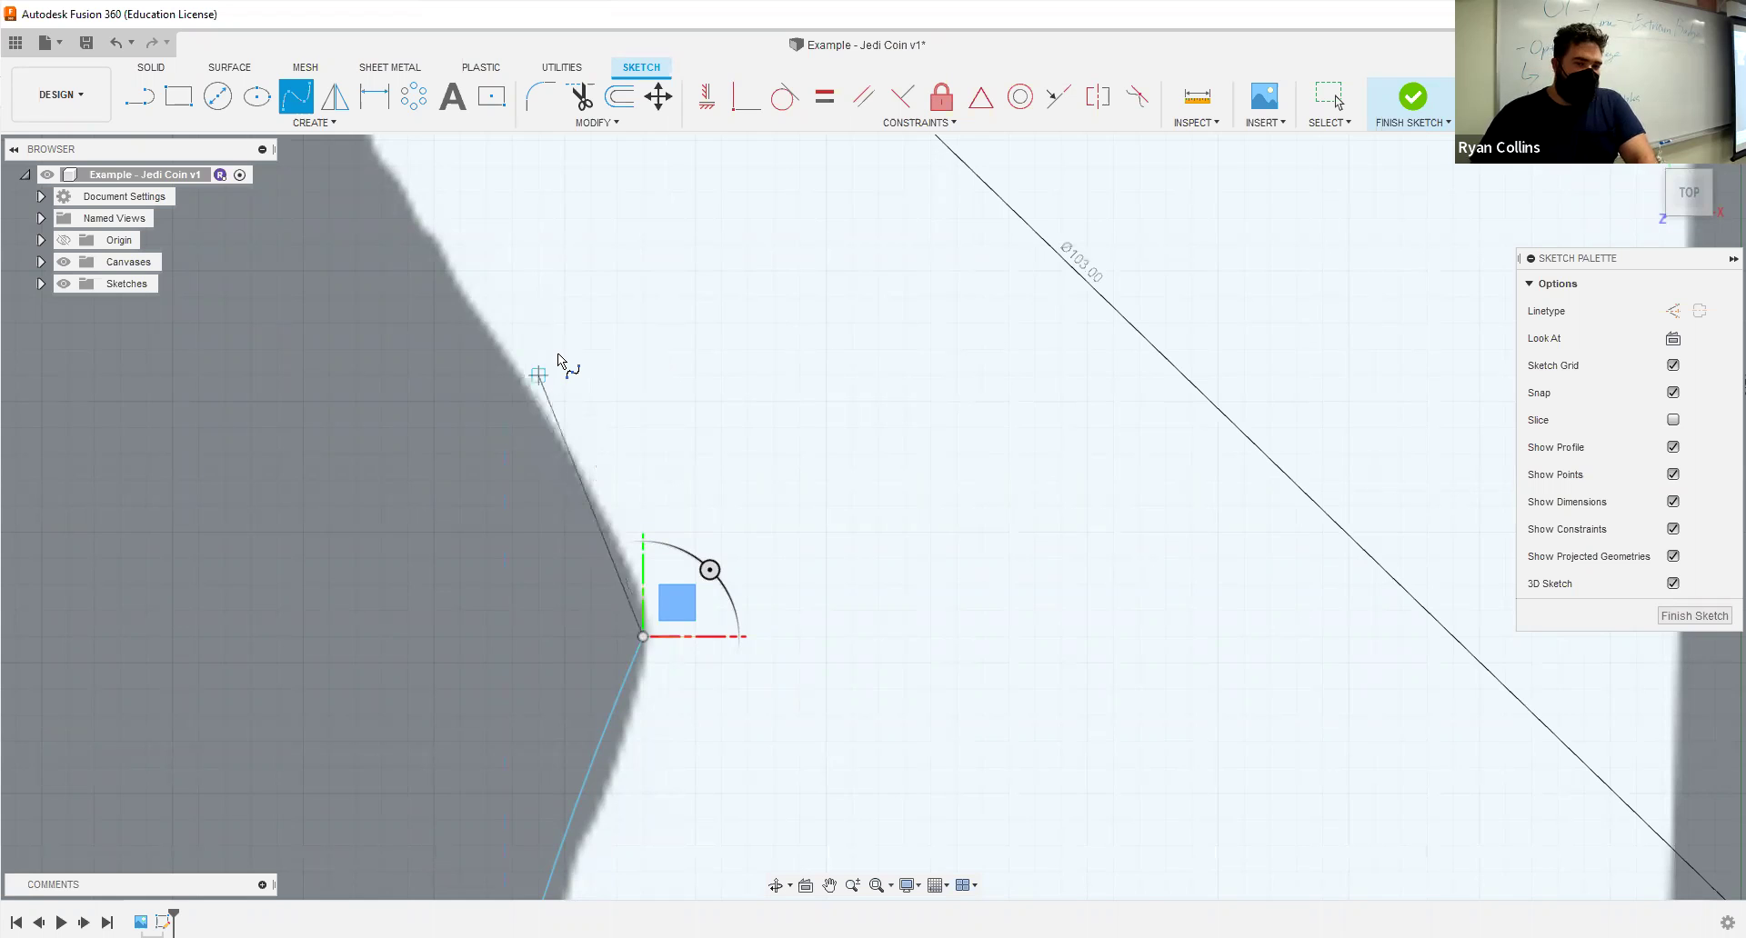
pyautogui.scroll(-3, 559, 353)
pyautogui.moveTo(608, 426); pyautogui.dragTo(651, 491, button='middle')
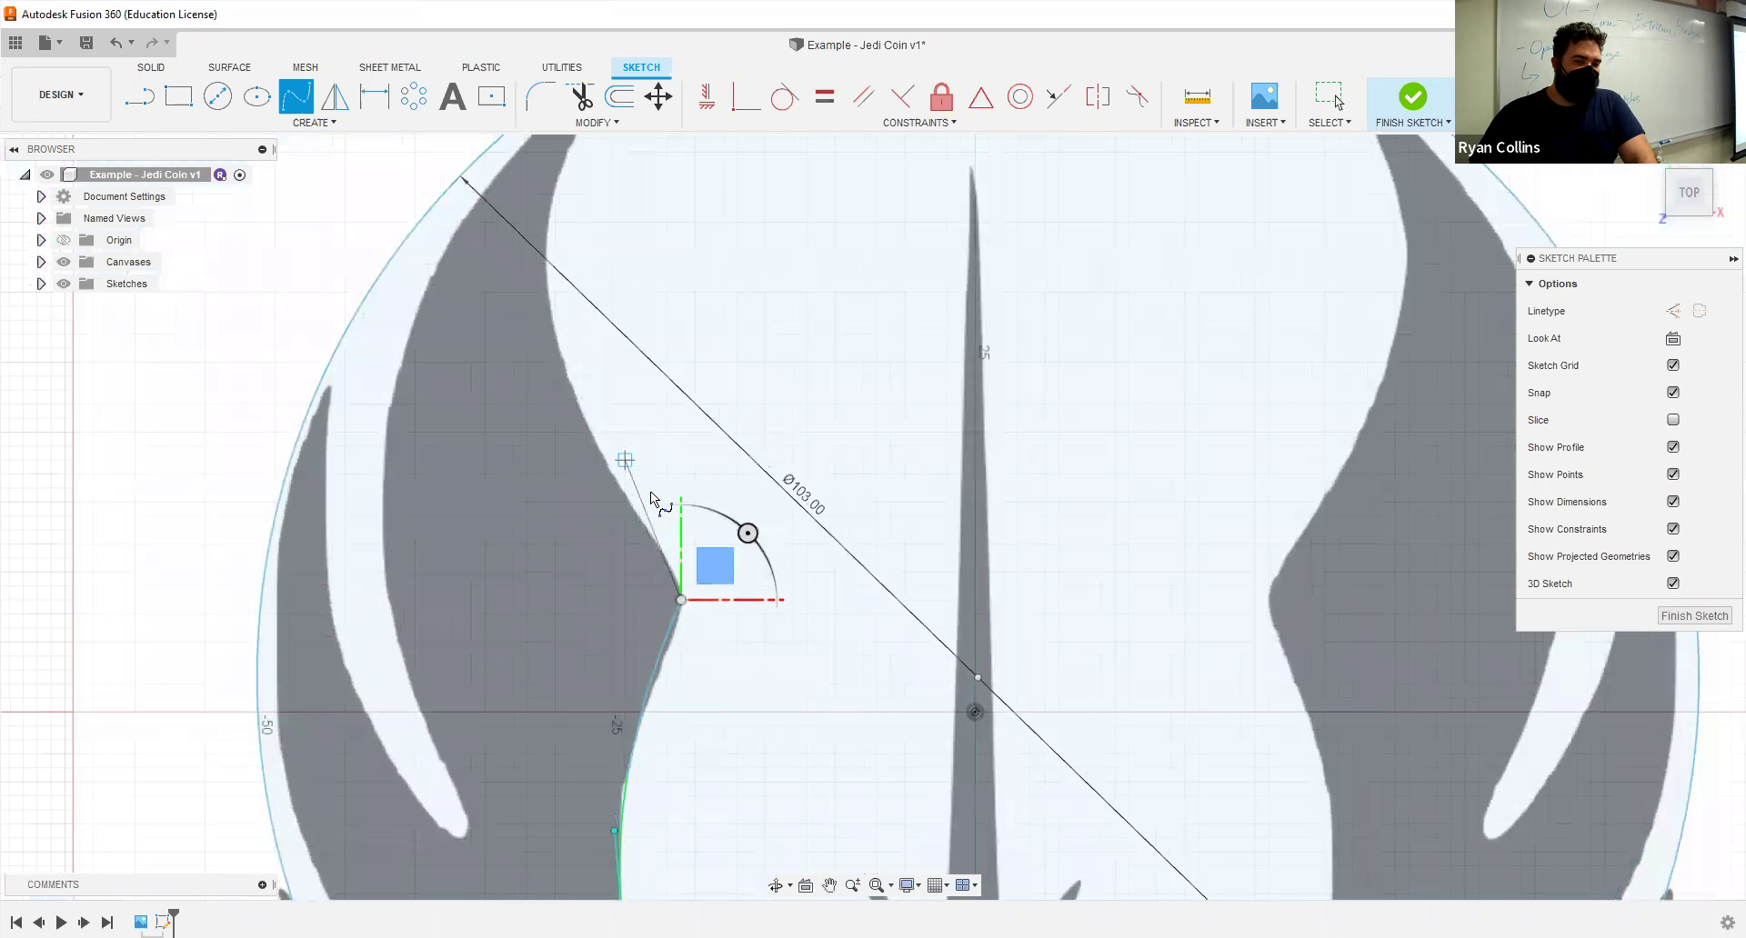
pyautogui.click(568, 375)
pyautogui.moveTo(562, 140); pyautogui.dragTo(587, 354, button='middle')
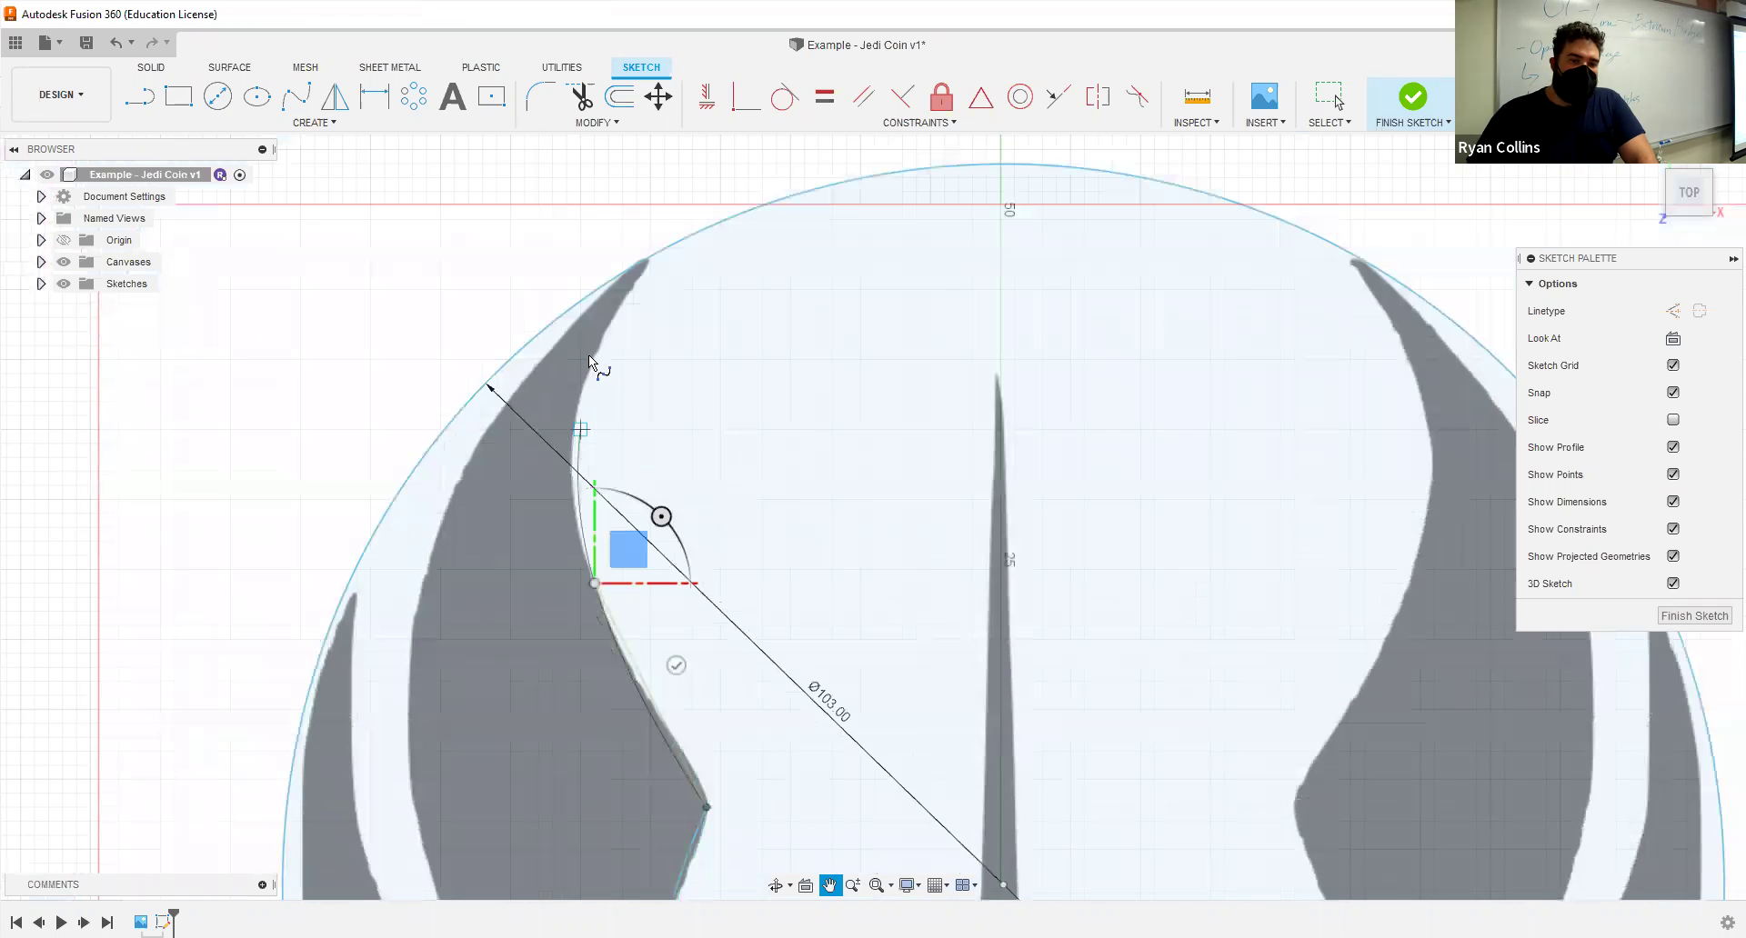
pyautogui.click(580, 421)
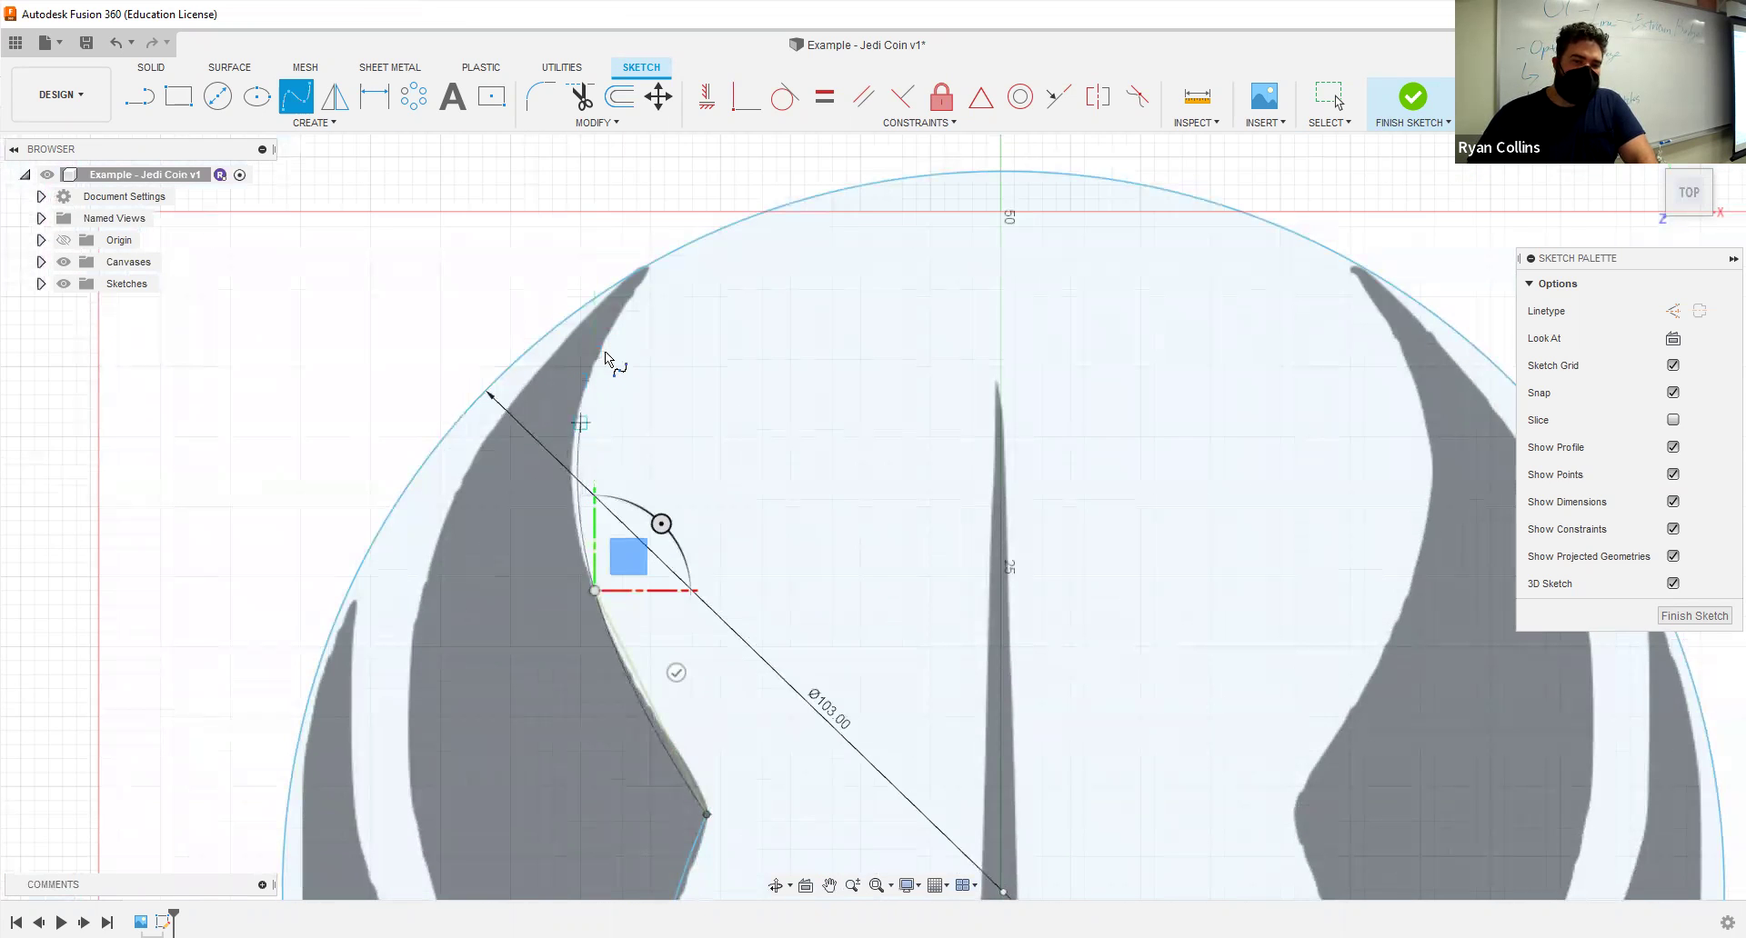
pyautogui.click(648, 272)
pyautogui.scroll(6, 648, 273)
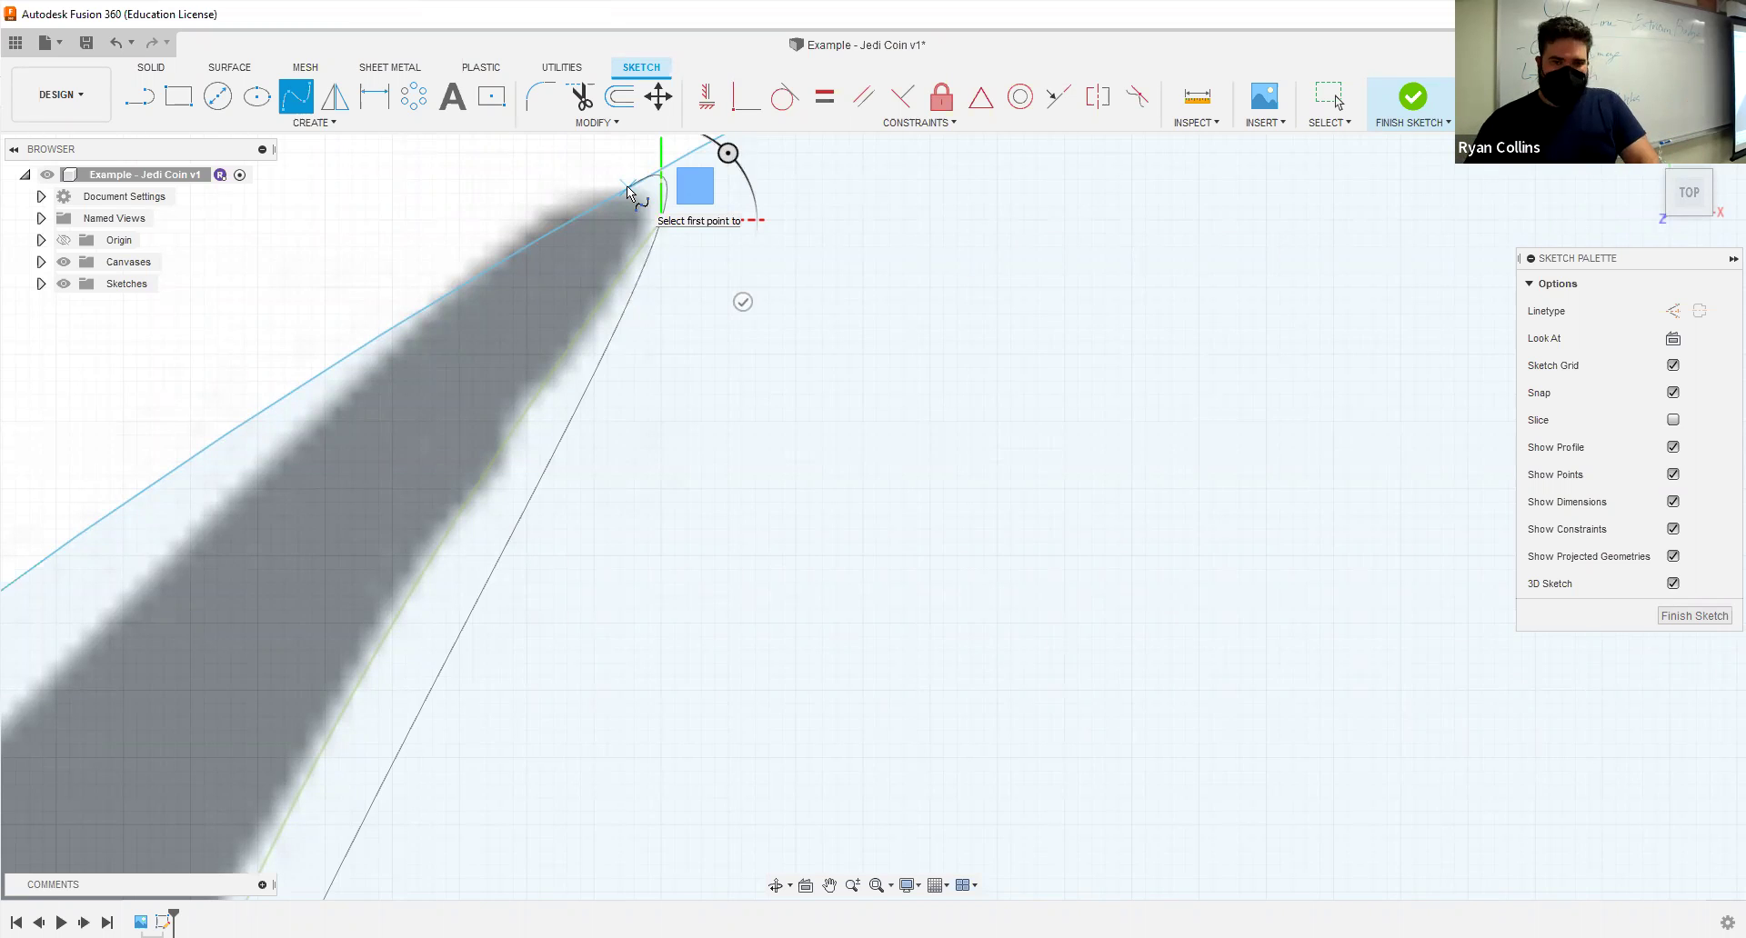
pyautogui.scroll(-2, 615, 252)
pyautogui.click(645, 239)
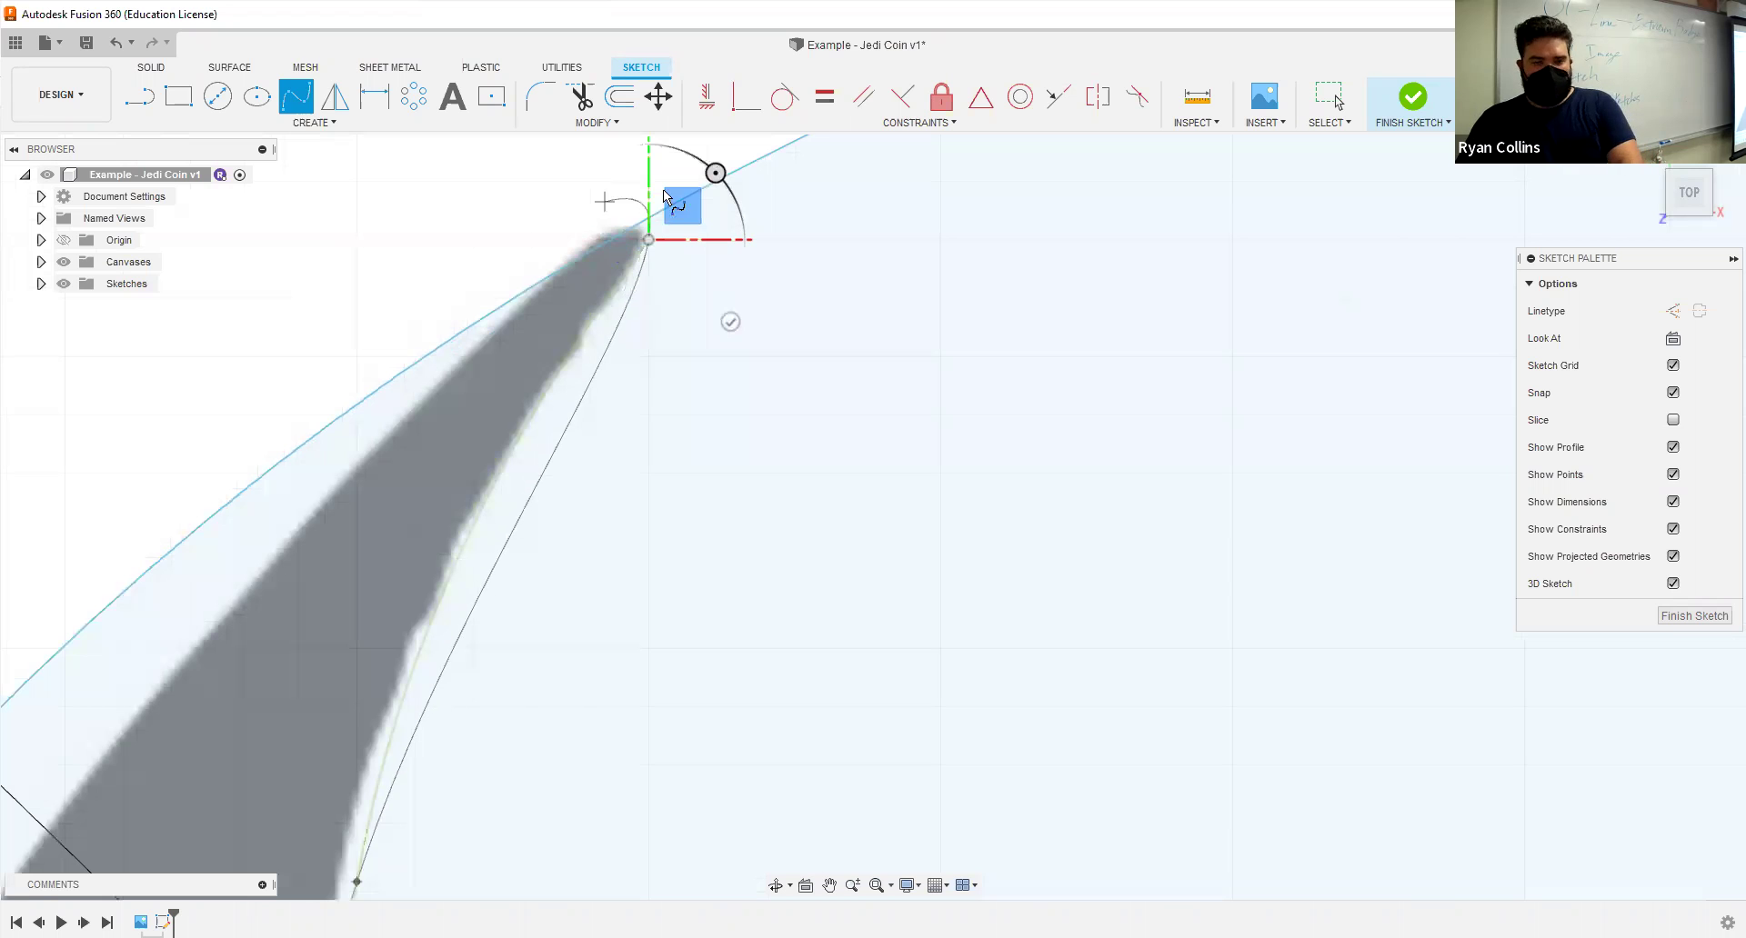
pyautogui.press('Escape')
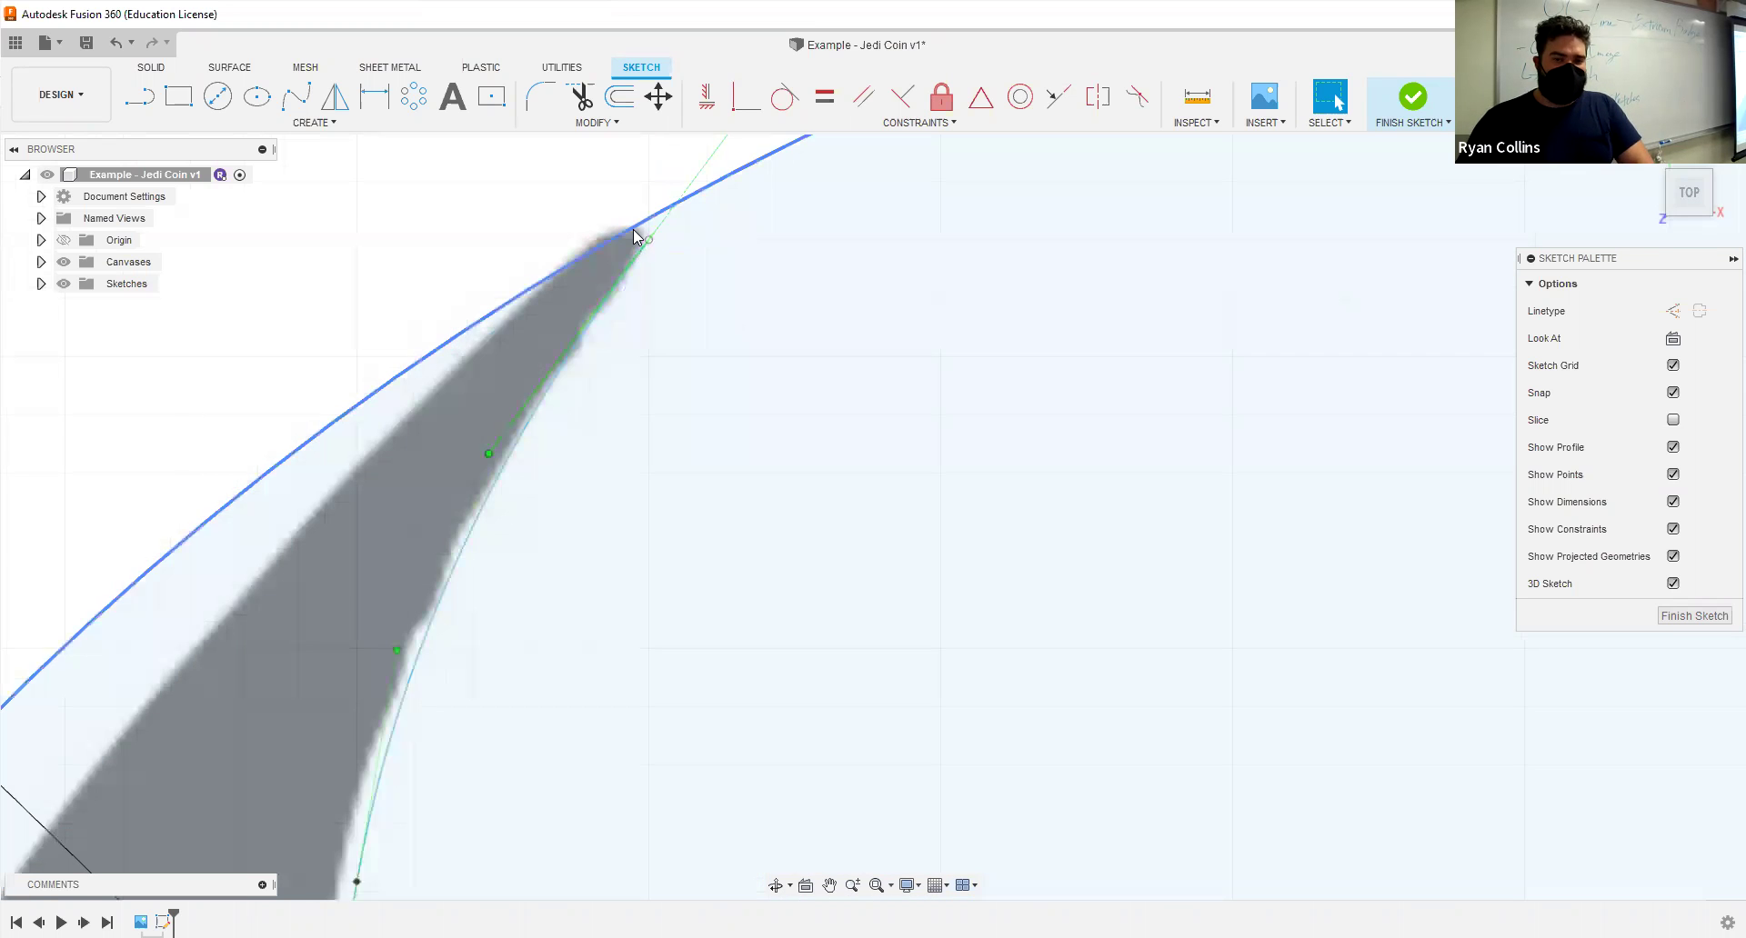
# Step: Convert the 103 mm circle around the emblem to construction geometry
pyautogui.scroll(-6, 664, 424)
pyautogui.moveTo(850, 349); pyautogui.dragTo(816, 214, button='middle')
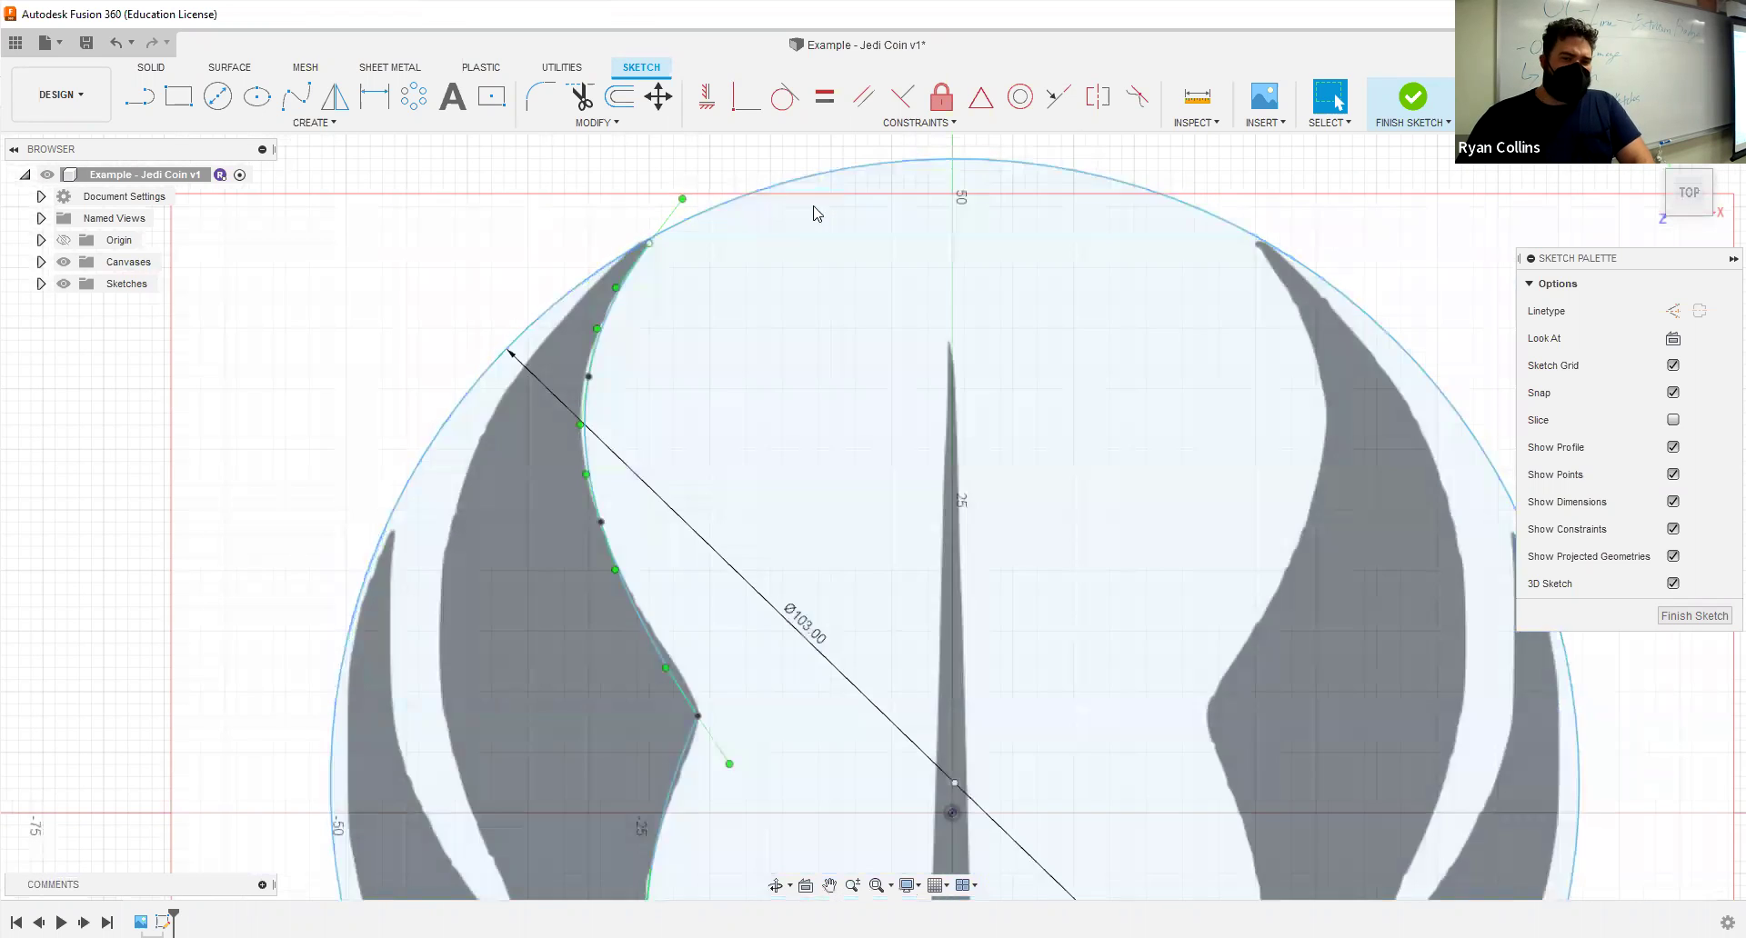
pyautogui.click(822, 218)
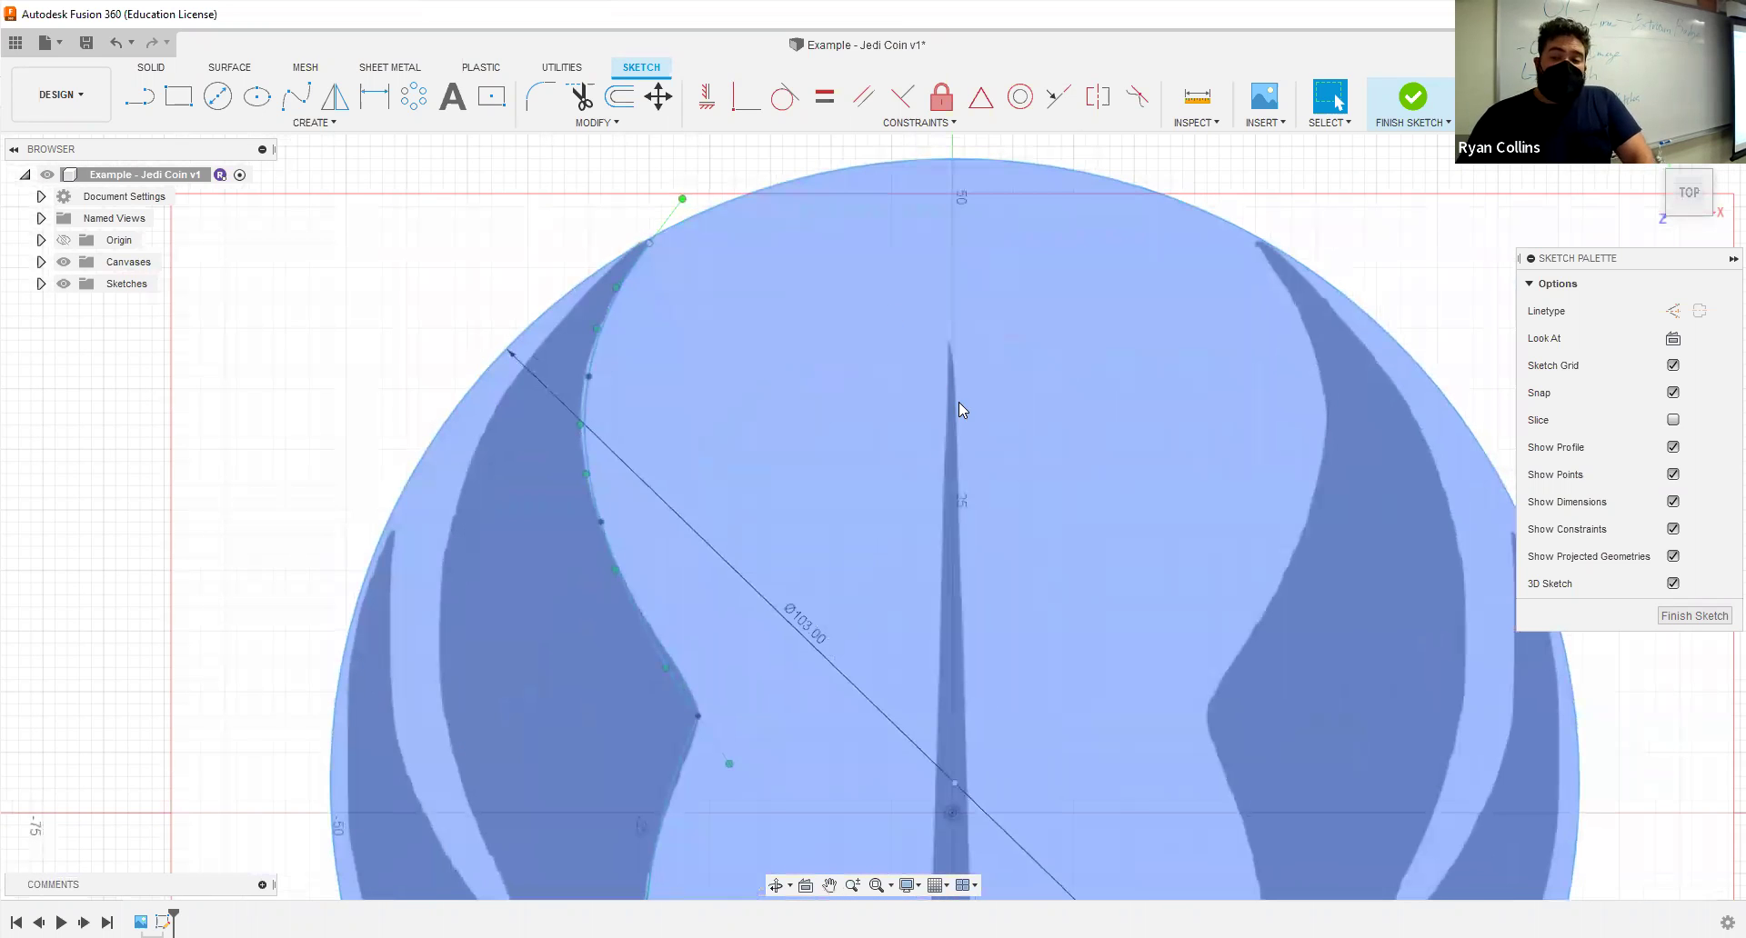
pyautogui.scroll(-2, 857, 385)
pyautogui.scroll(-2, 833, 437)
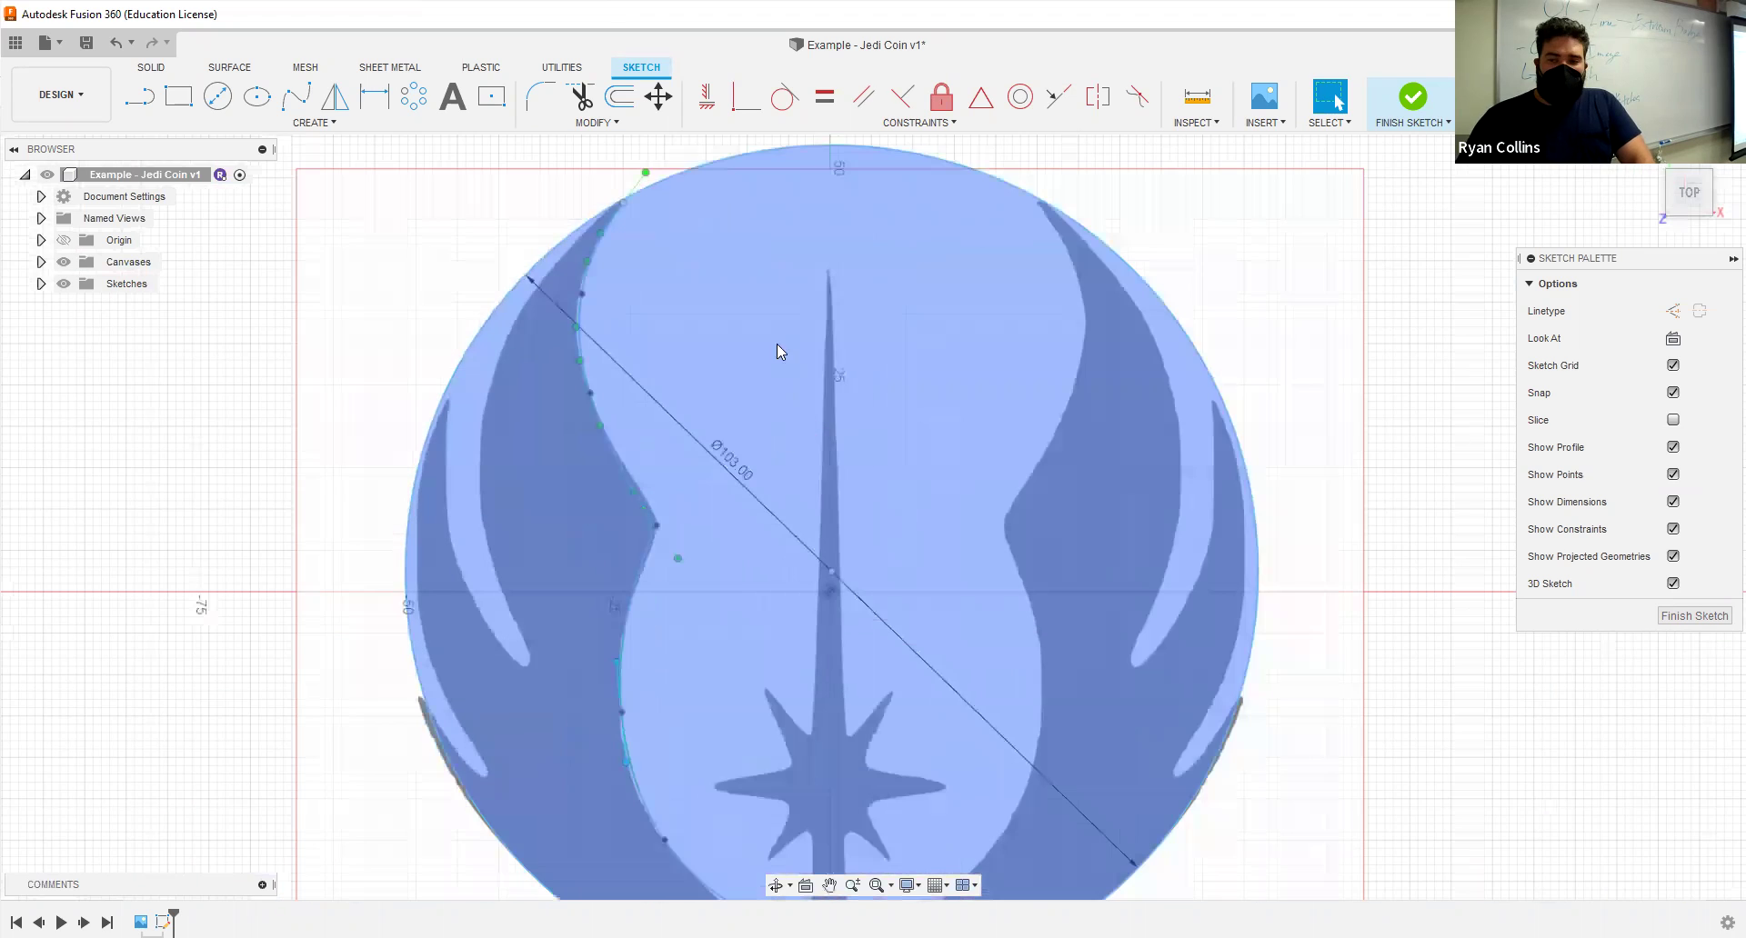
pyautogui.scroll(2, 773, 431)
pyautogui.moveTo(784, 433); pyautogui.dragTo(779, 329, button='middle')
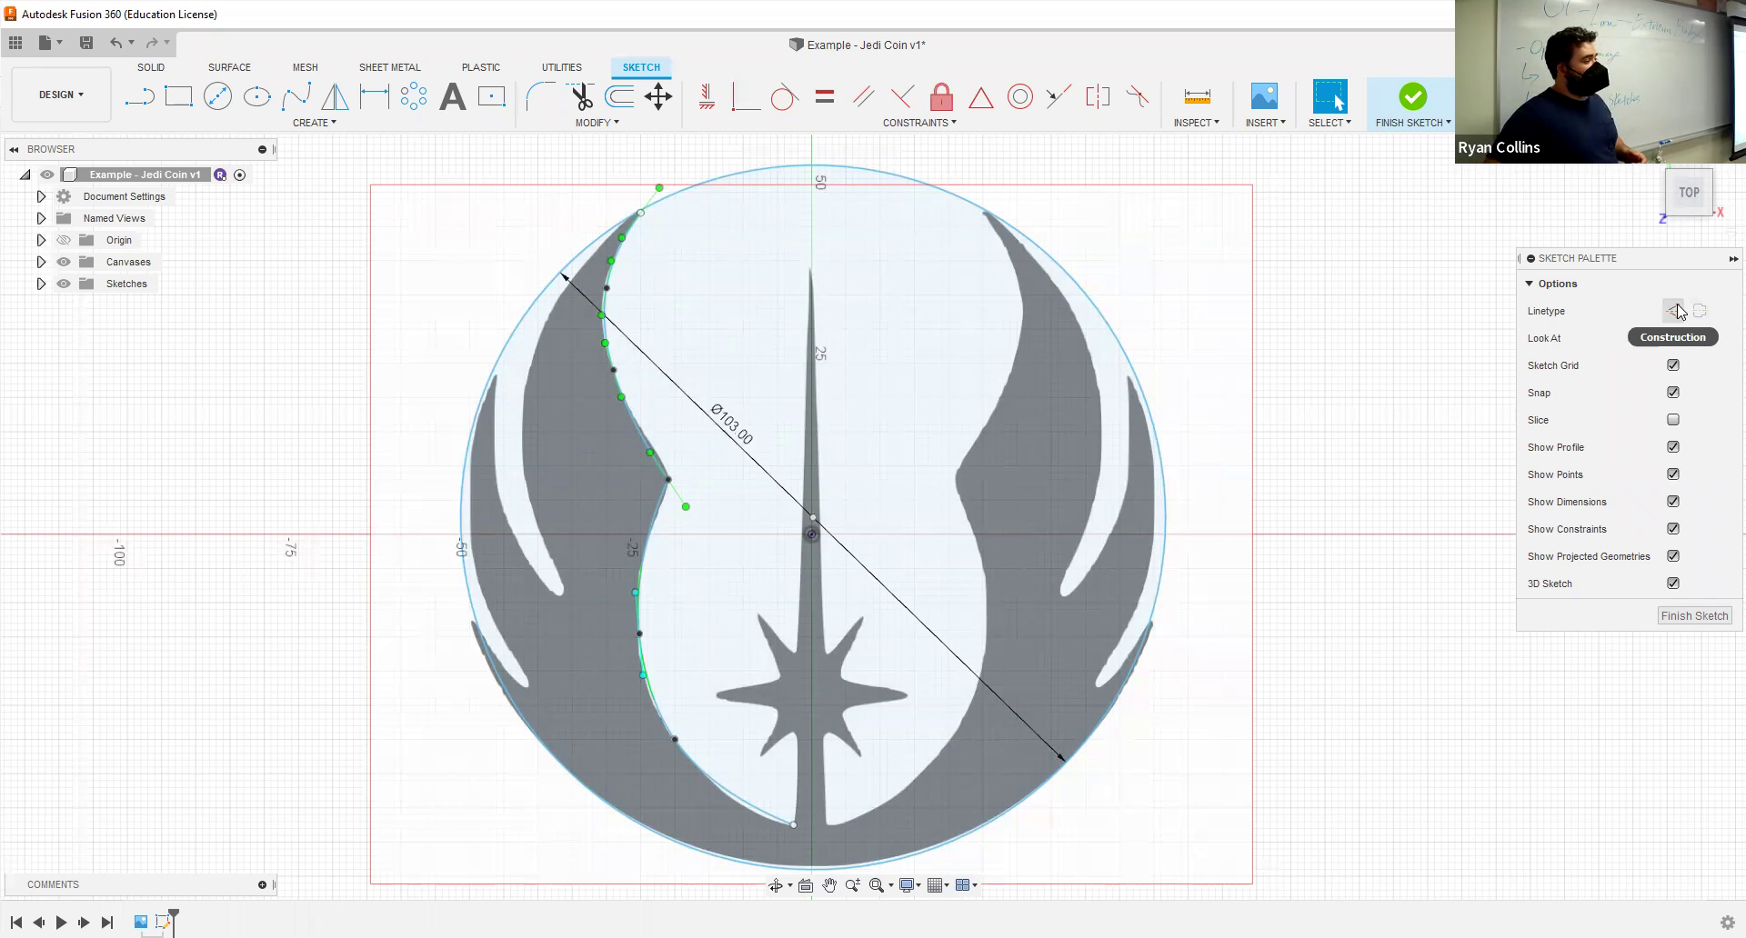
pyautogui.click(950, 204)
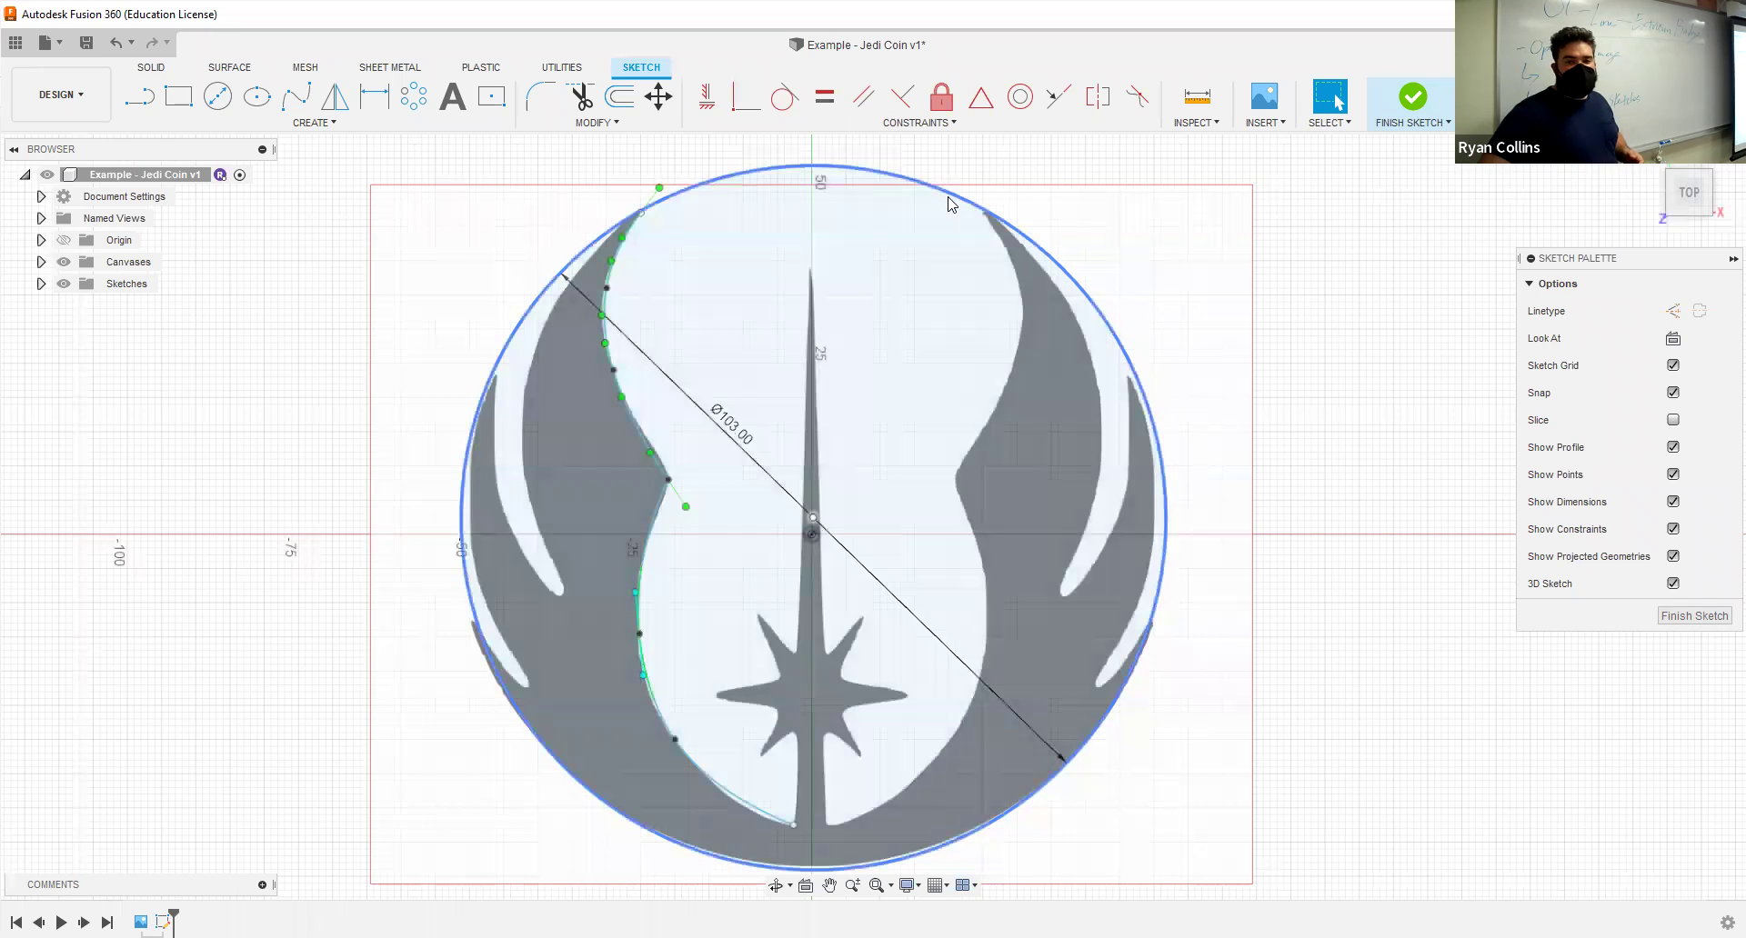
pyautogui.click(950, 204)
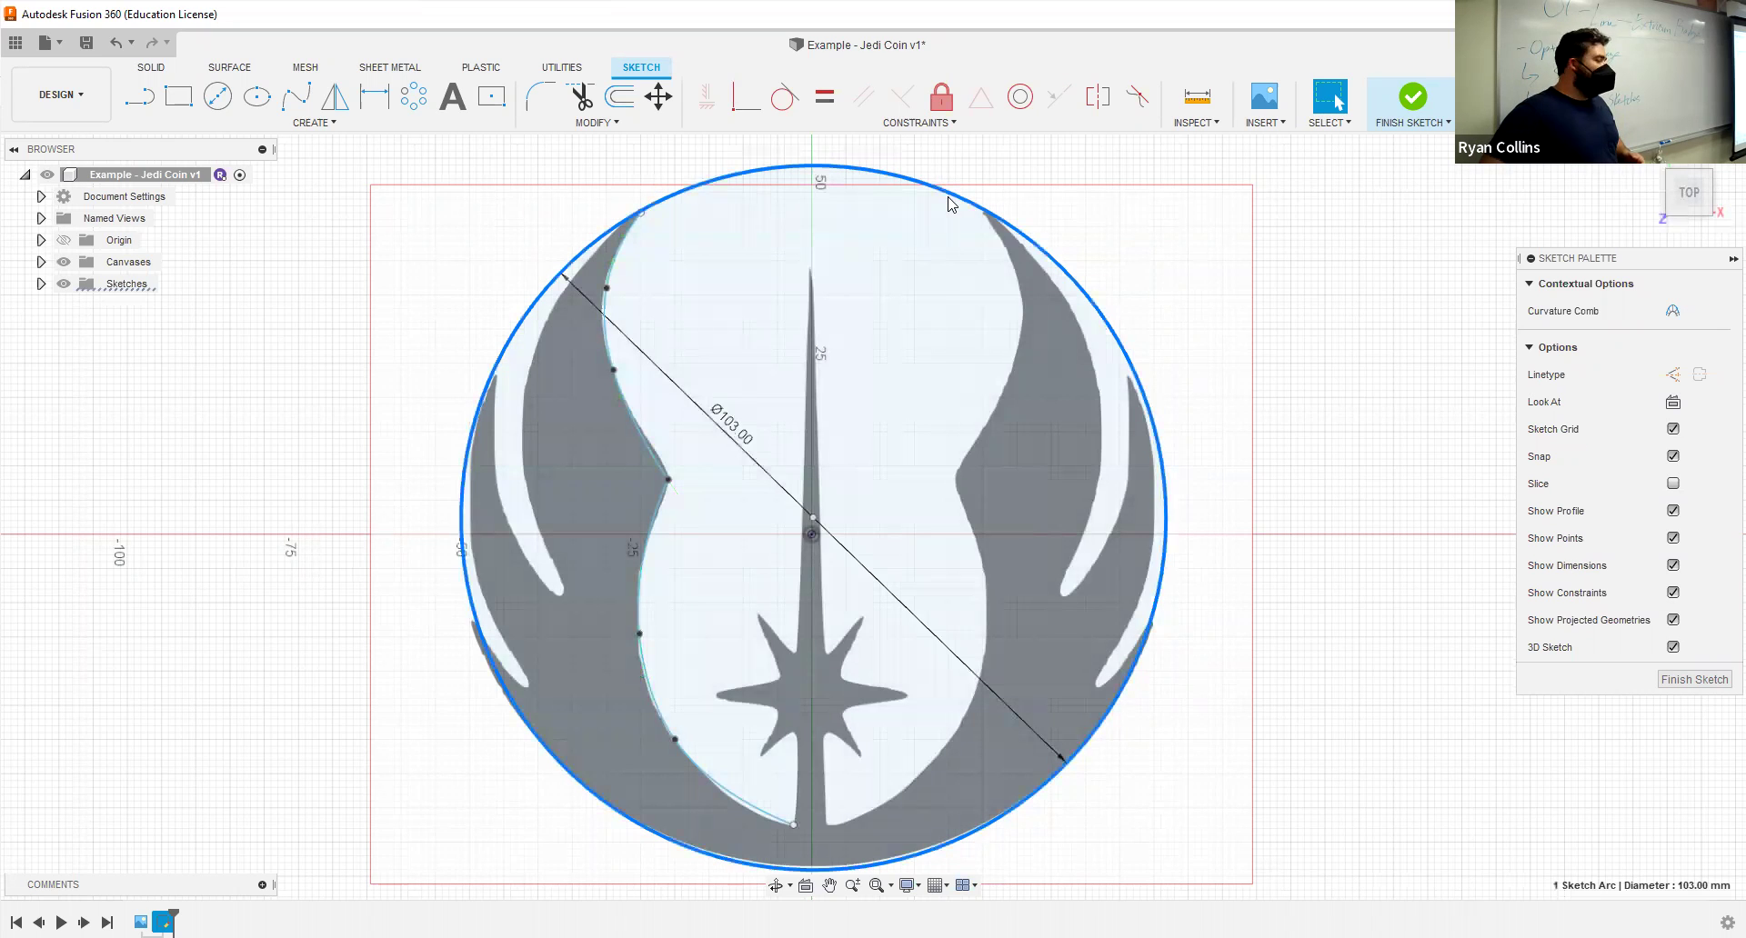
pyautogui.click(1671, 374)
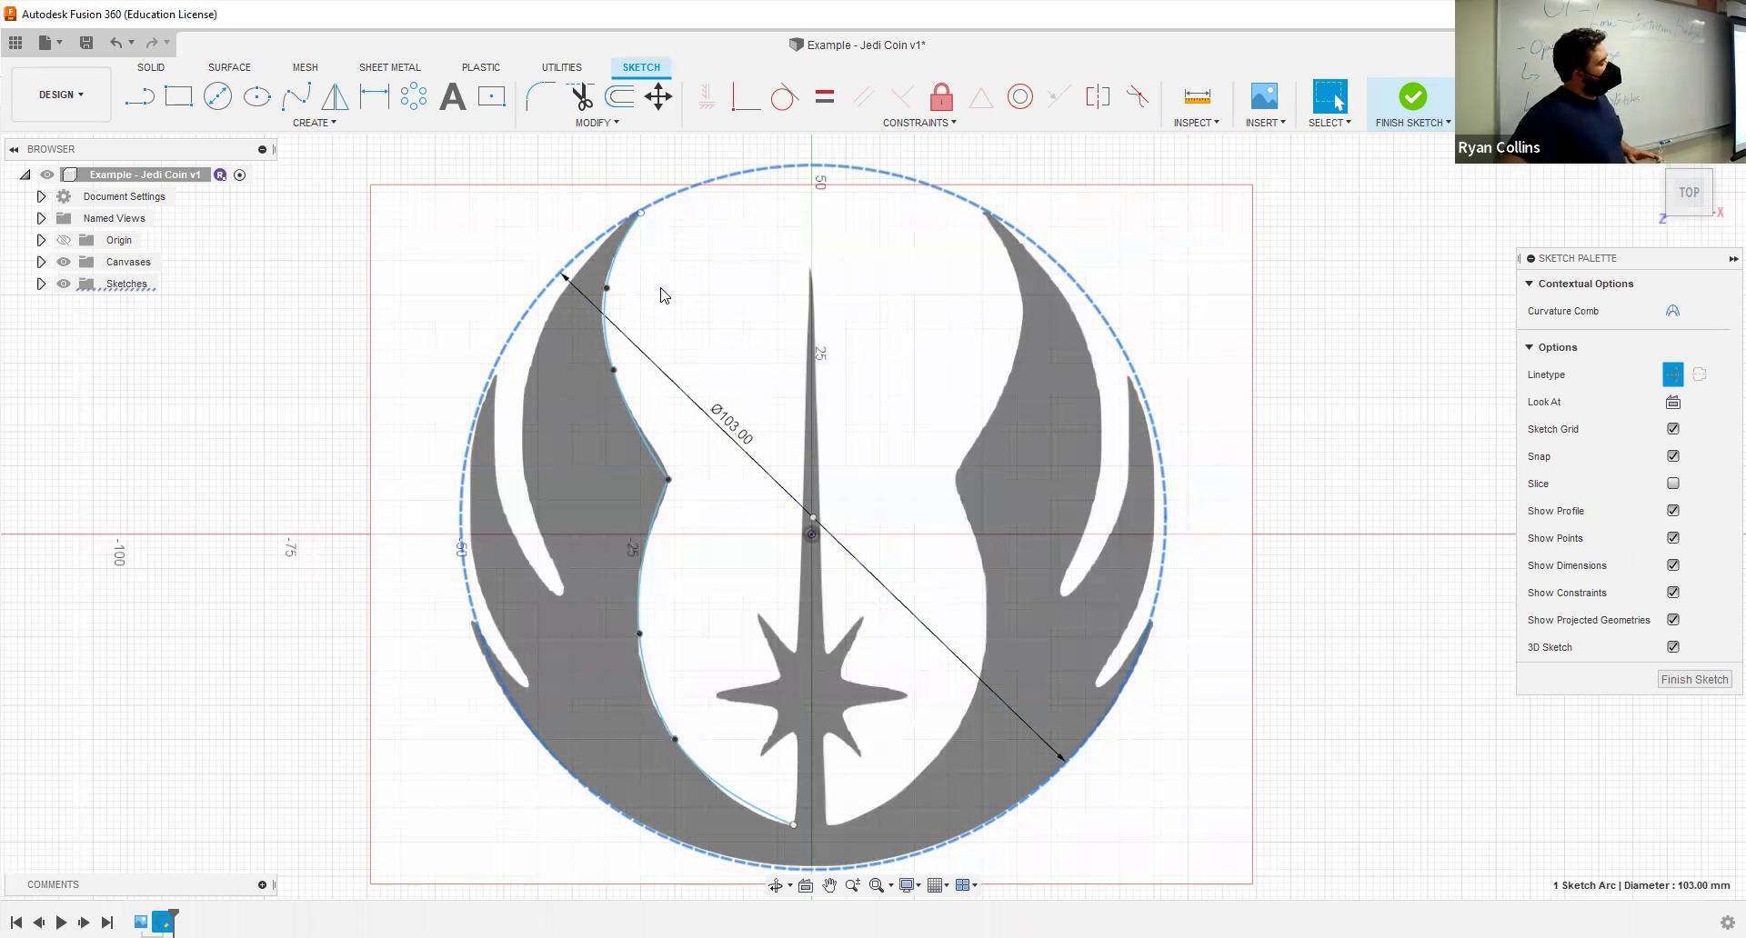
pyautogui.scroll(-1, 728, 391)
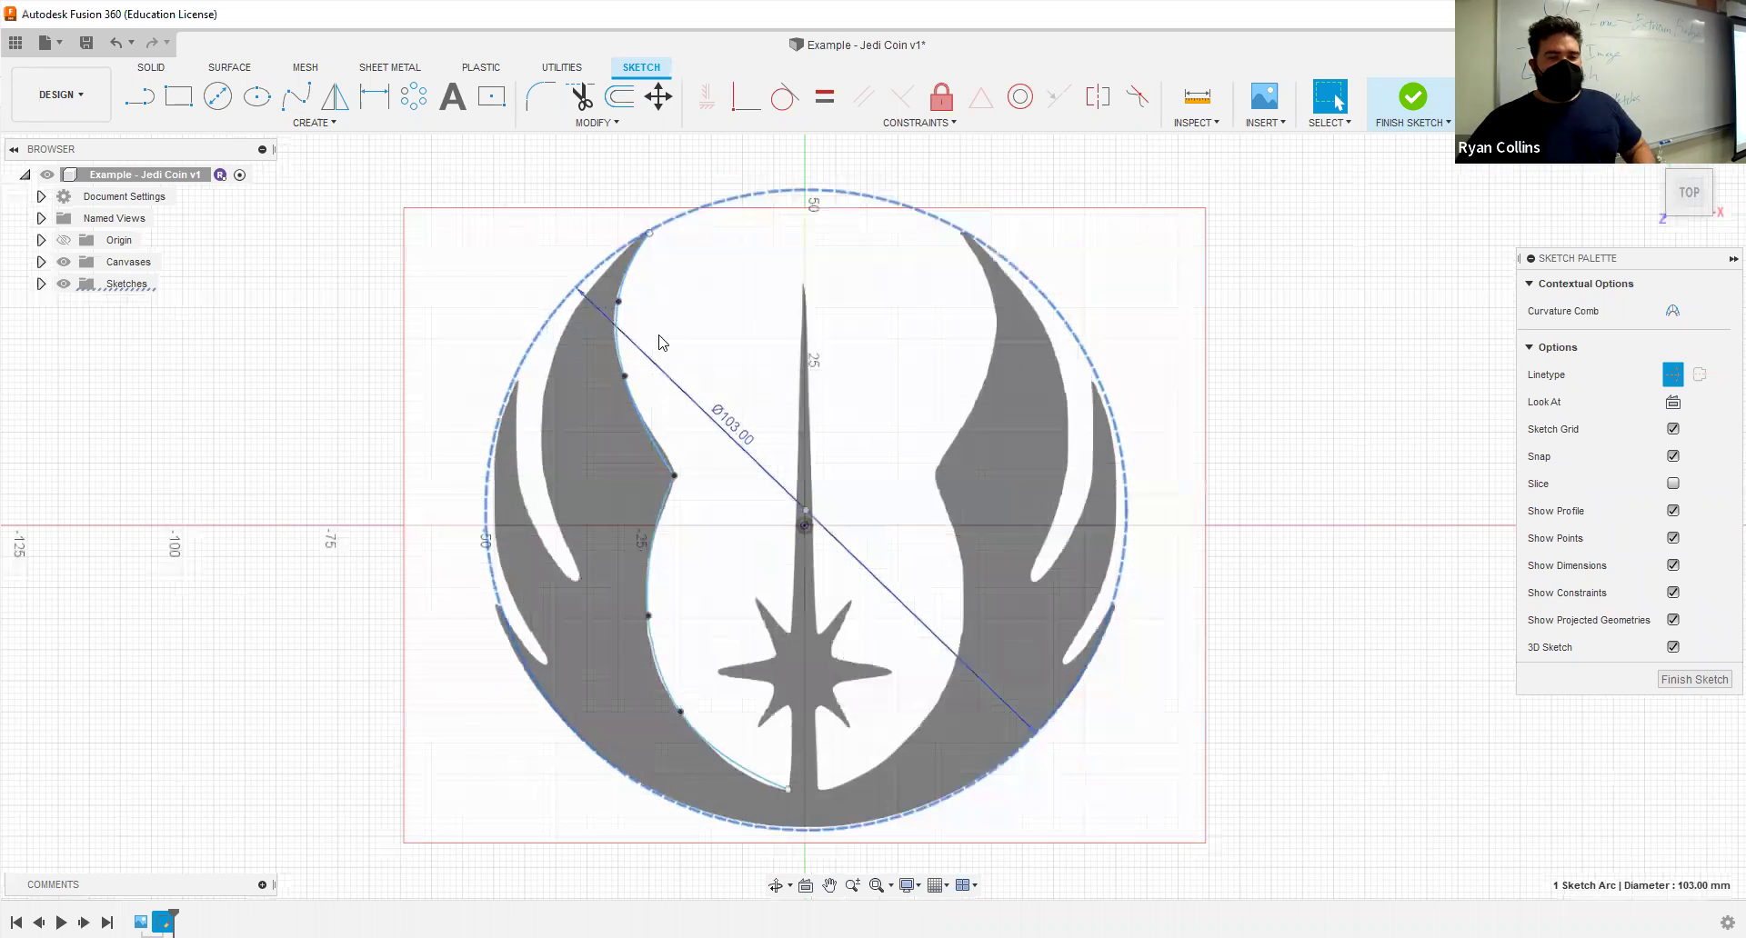
# Step: Begin a fit point spline at the left wing's upper tip, tracing its outer edge down to the rounded end of the upper slot
pyautogui.scroll(5, 745, 319)
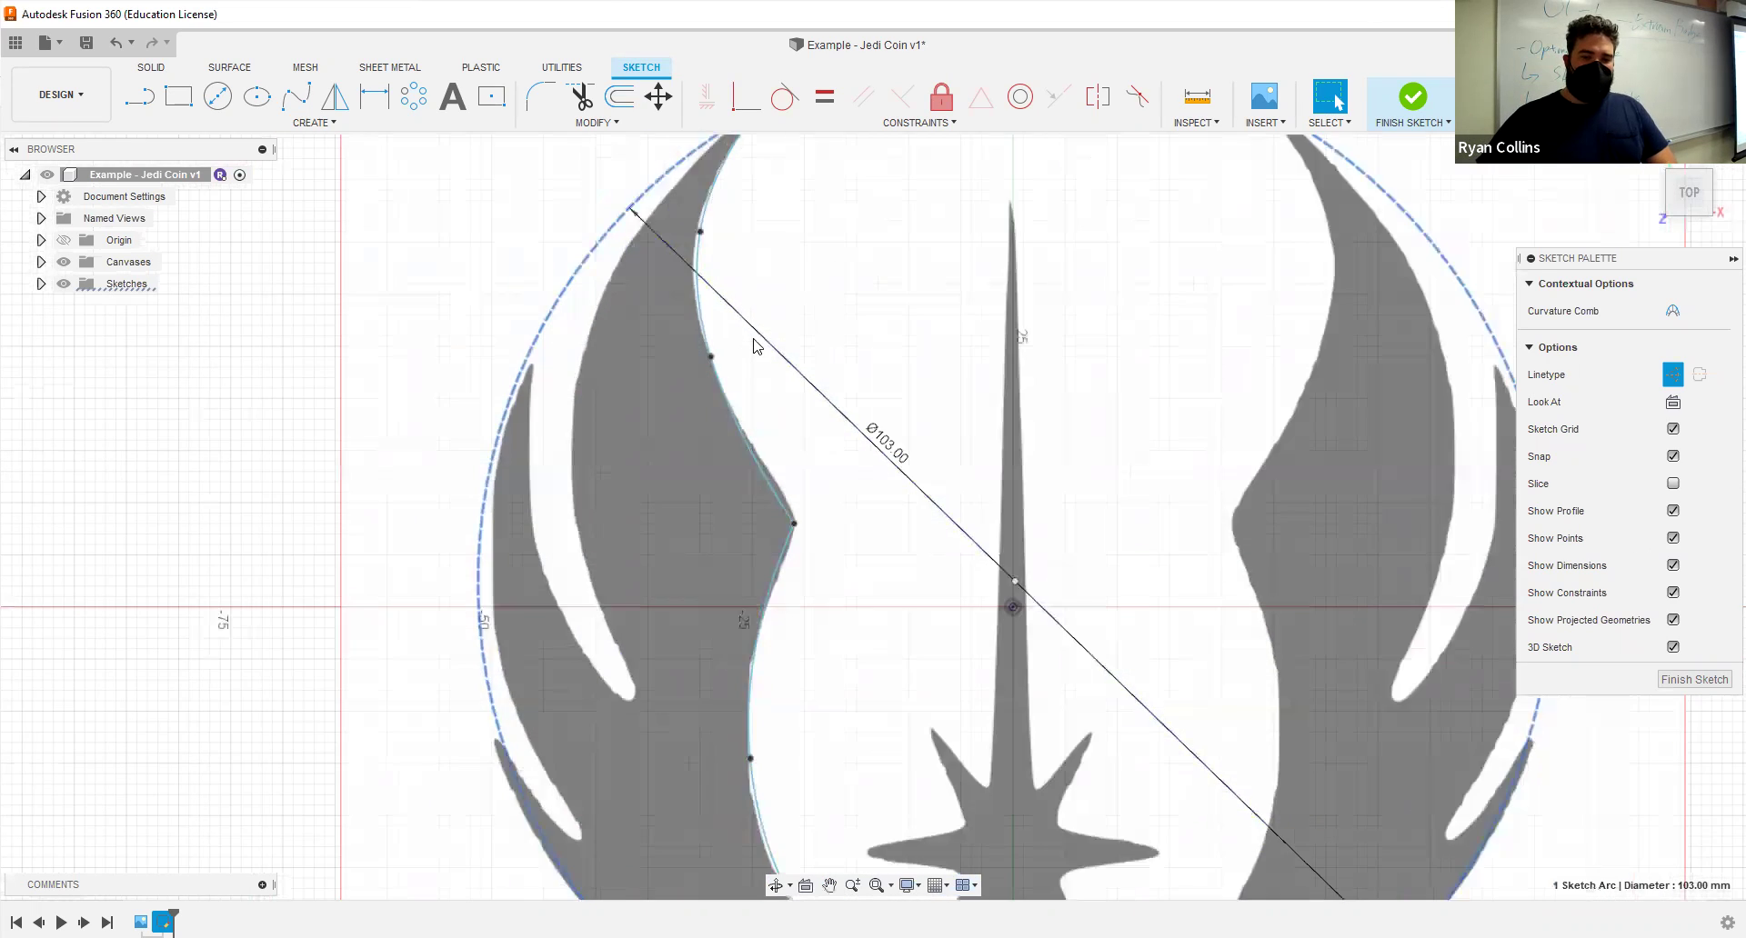
pyautogui.scroll(-4, 754, 345)
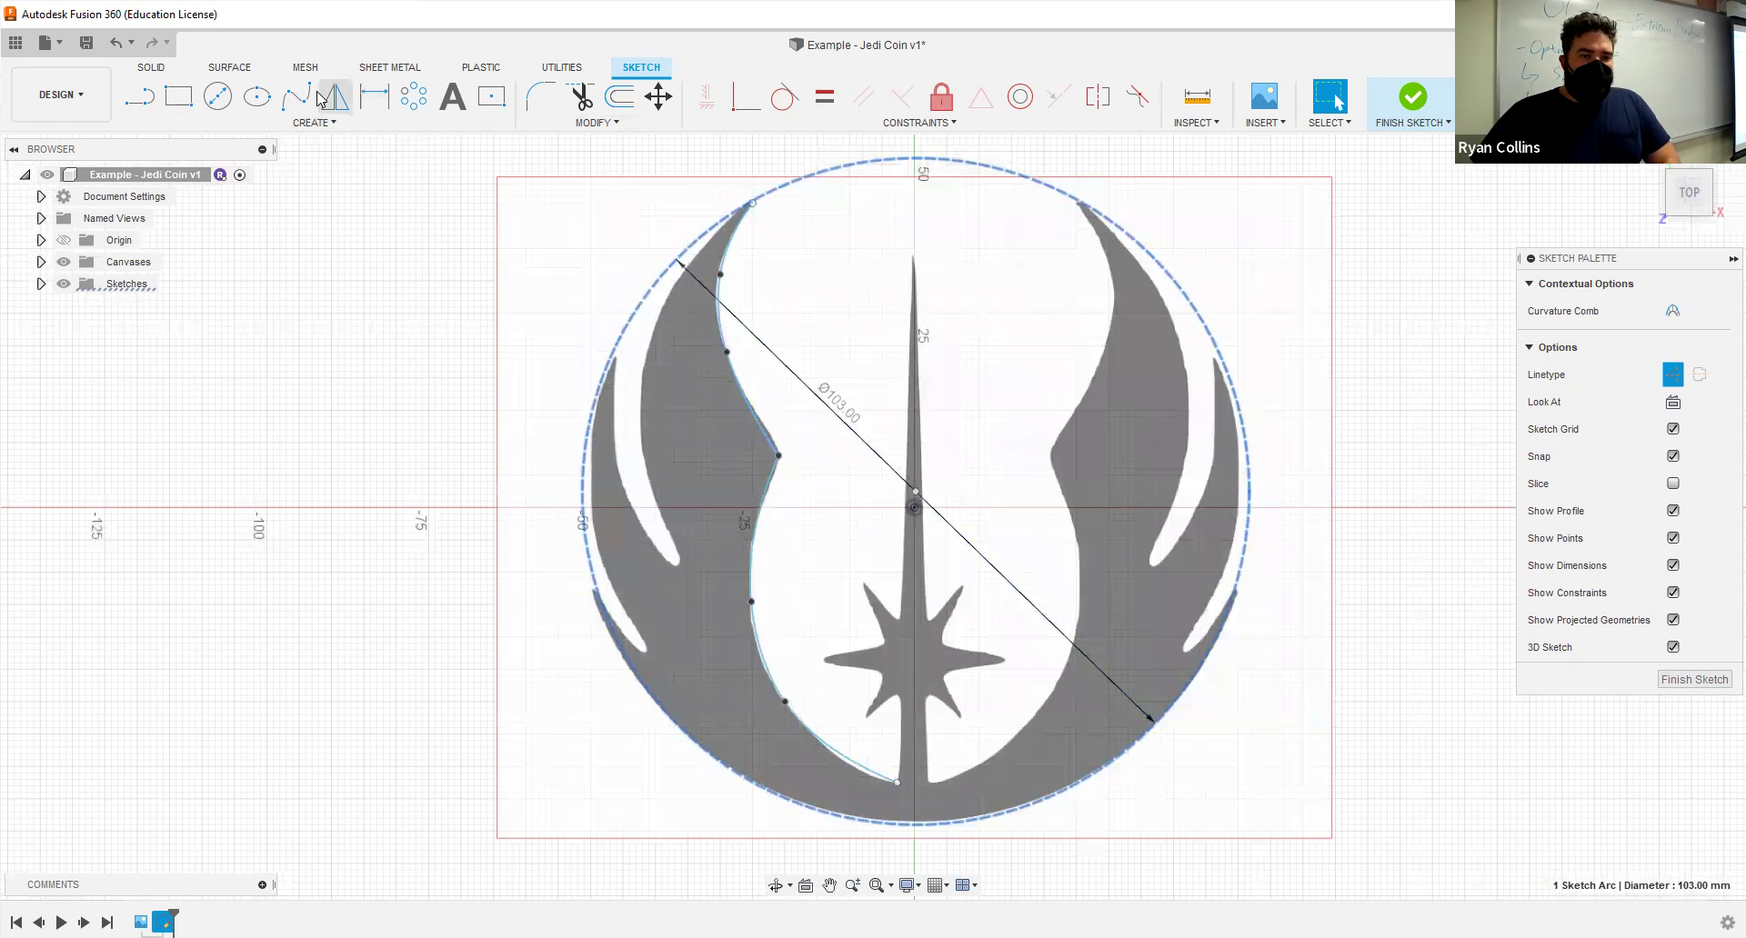
pyautogui.click(296, 95)
pyautogui.scroll(3, 755, 215)
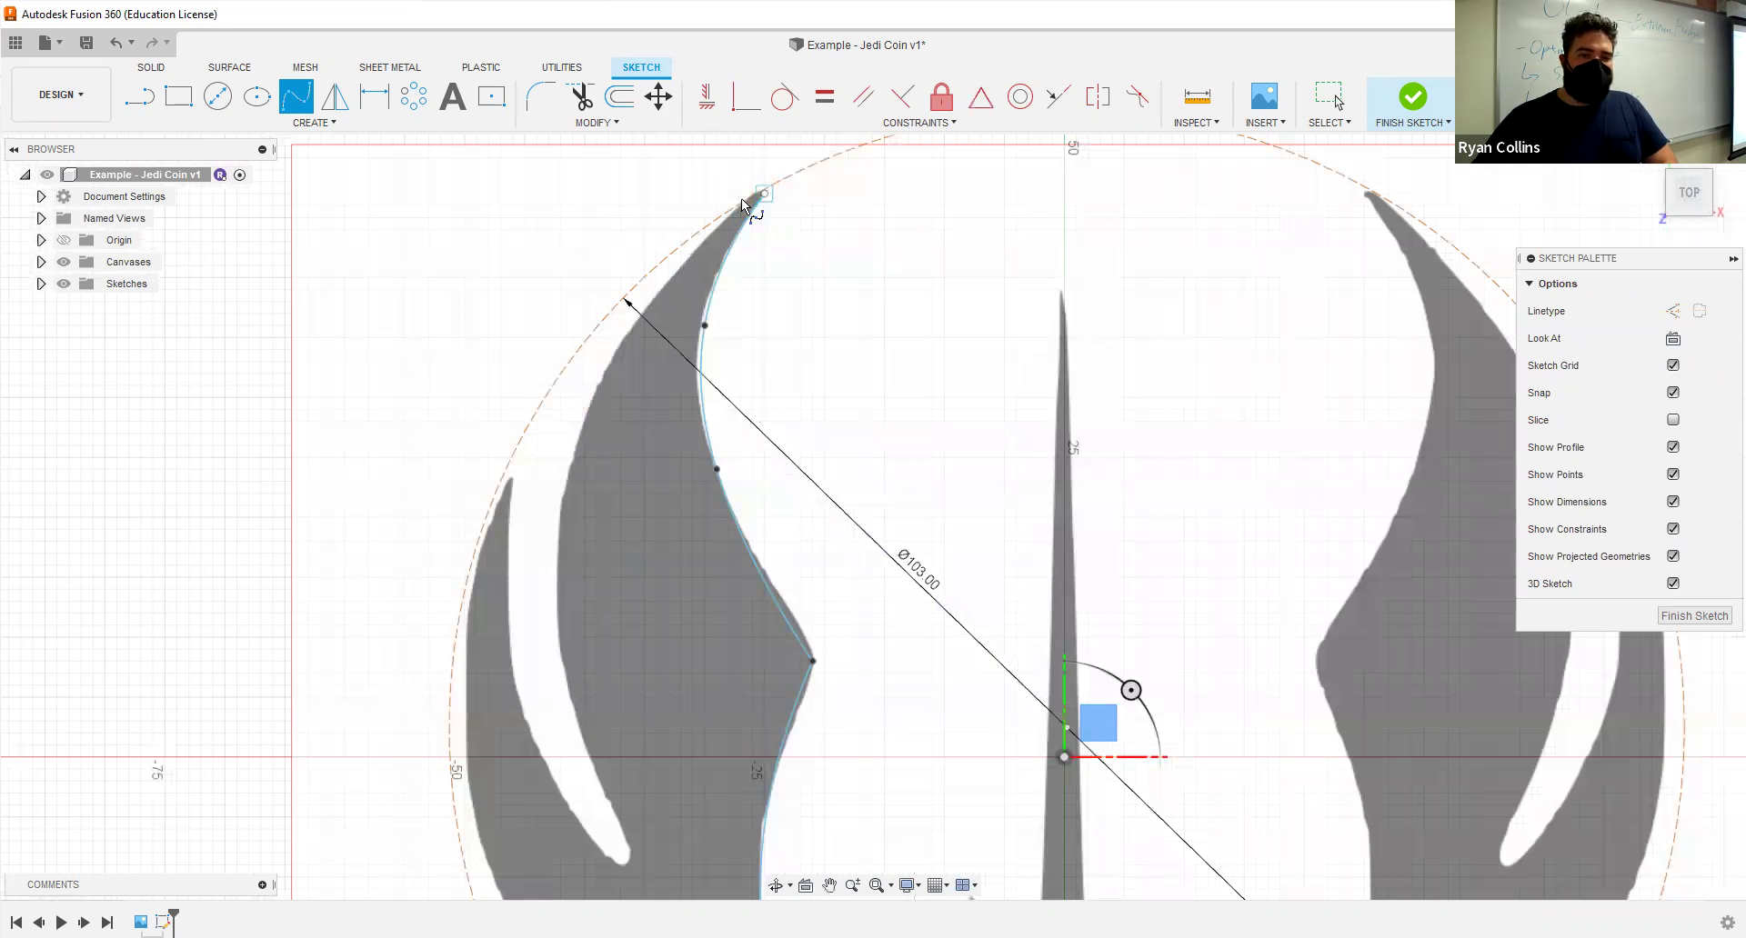
pyautogui.click(743, 202)
pyautogui.click(656, 288)
pyautogui.click(657, 289)
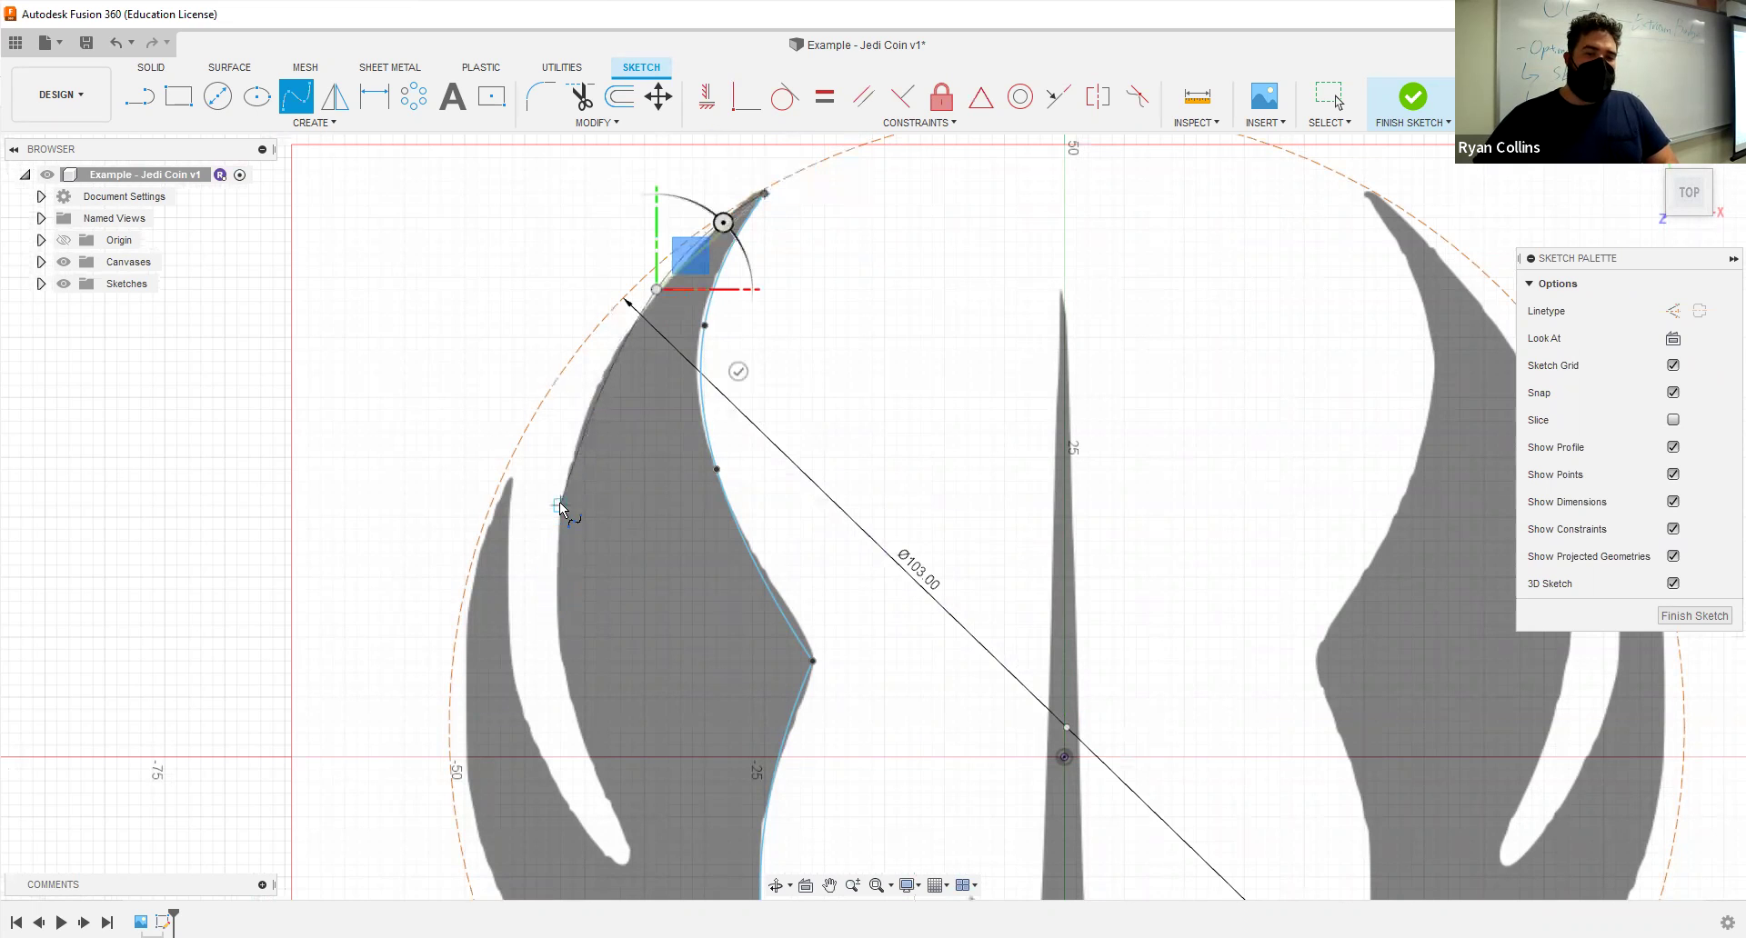
pyautogui.click(559, 504)
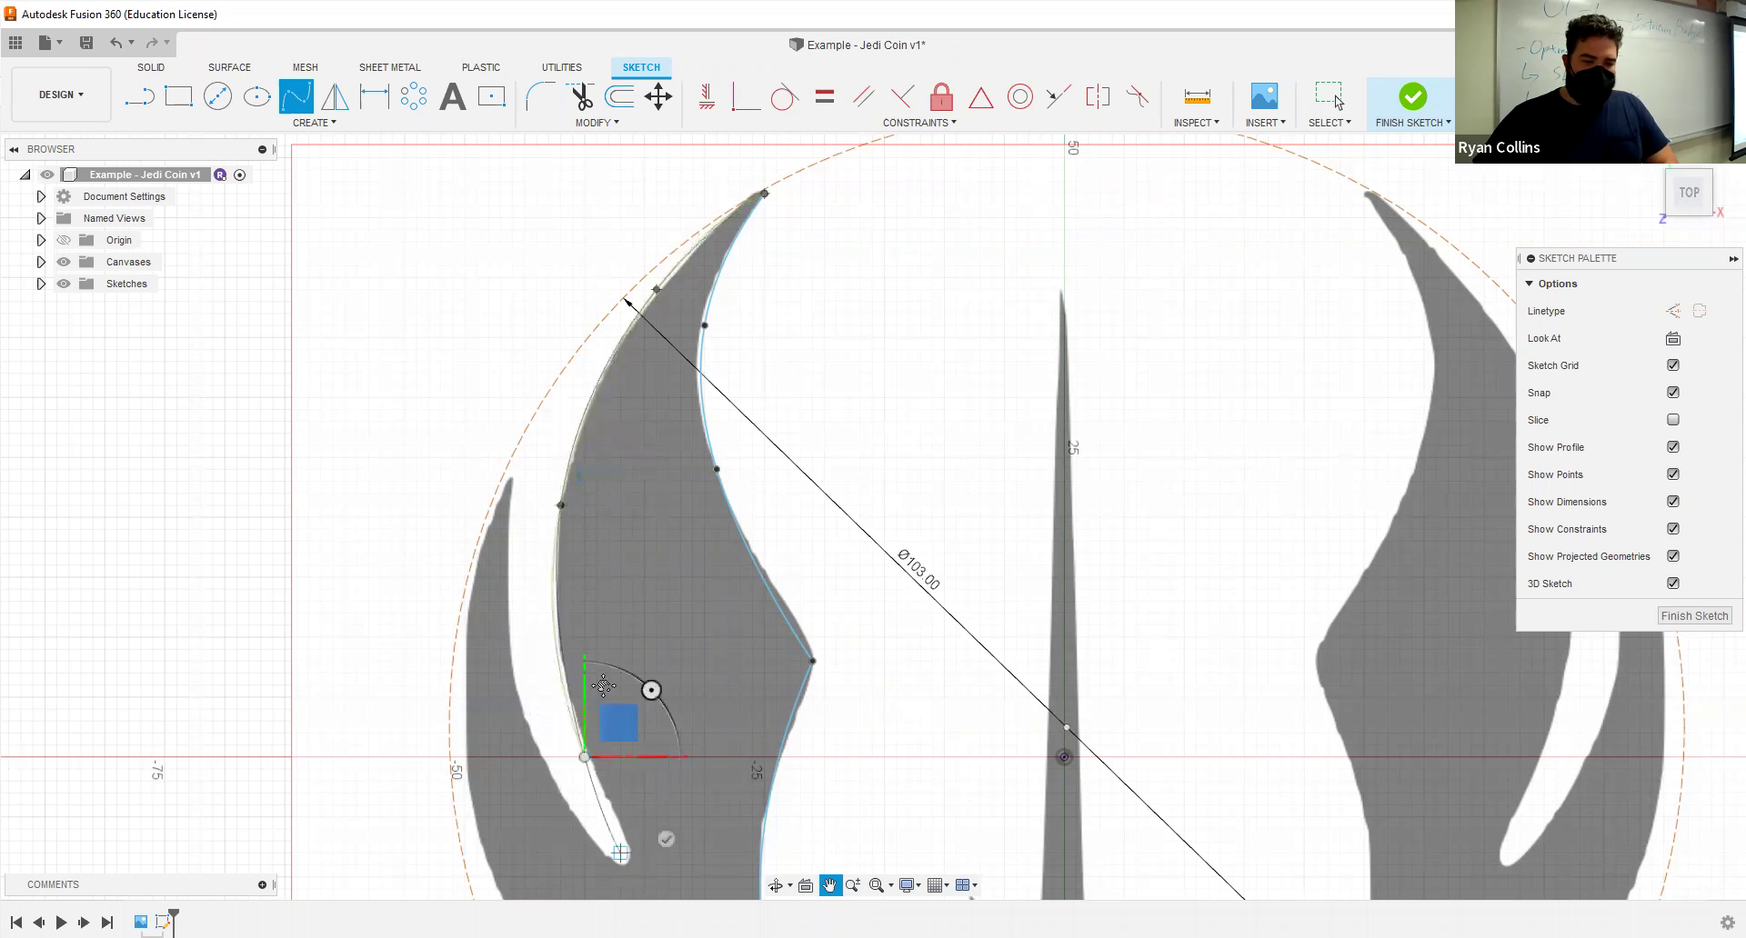
pyautogui.scroll(3, 598, 700)
pyautogui.scroll(5, 601, 691)
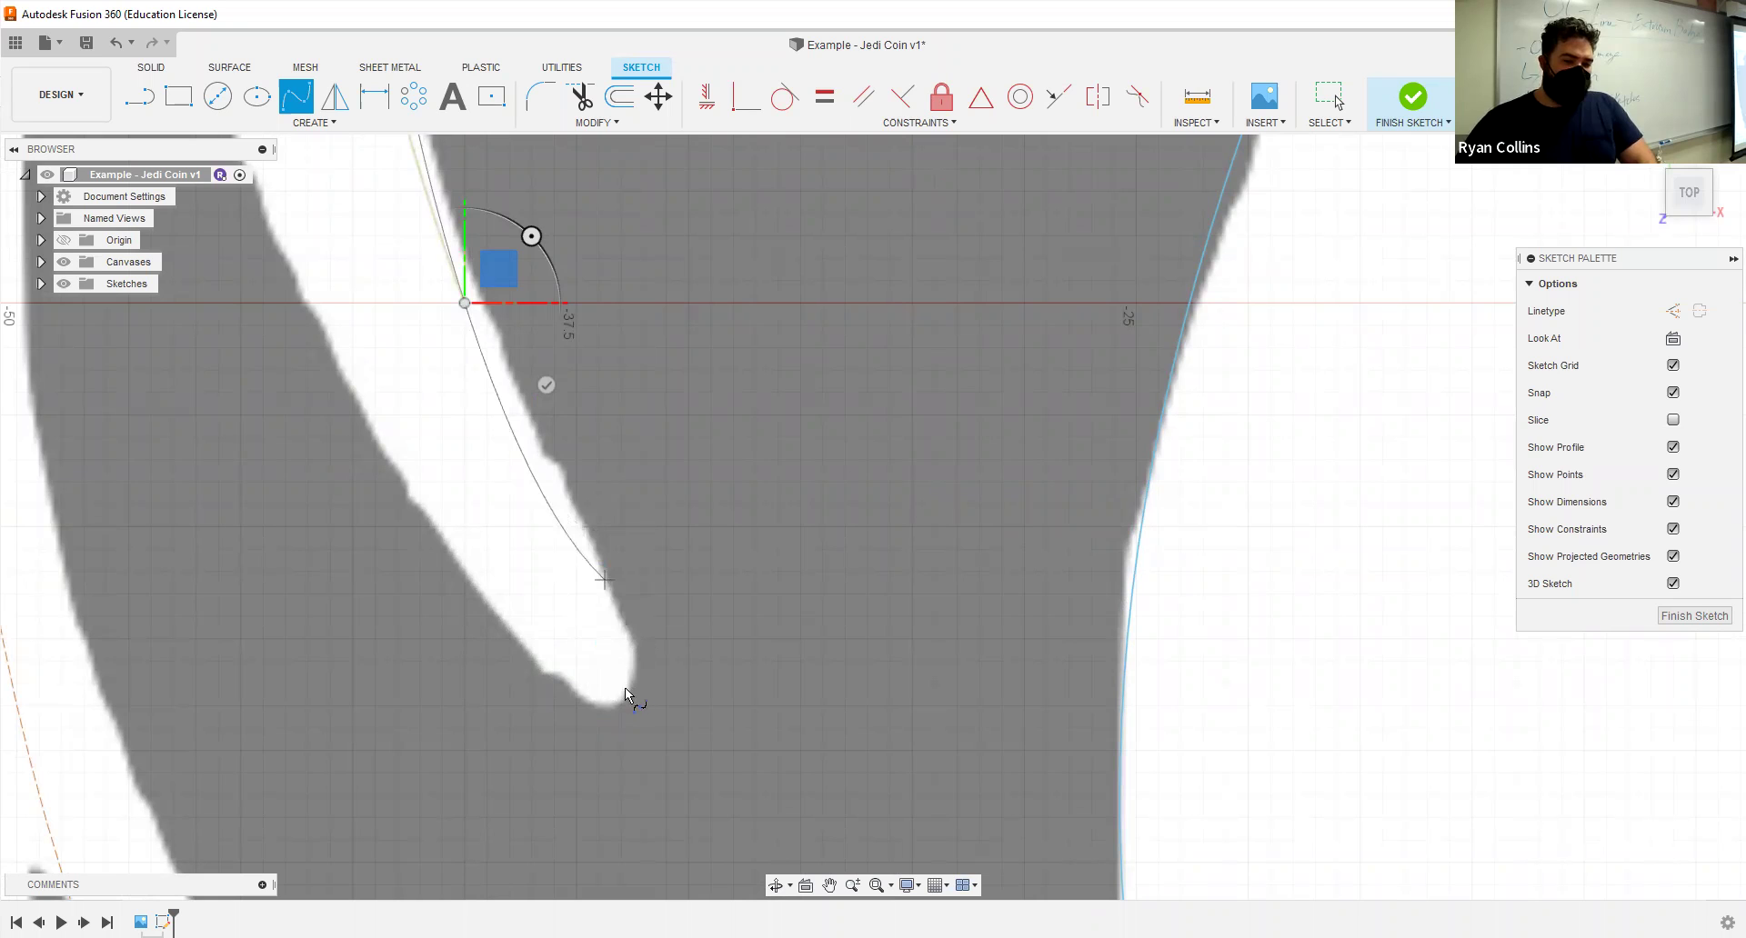
pyautogui.click(621, 594)
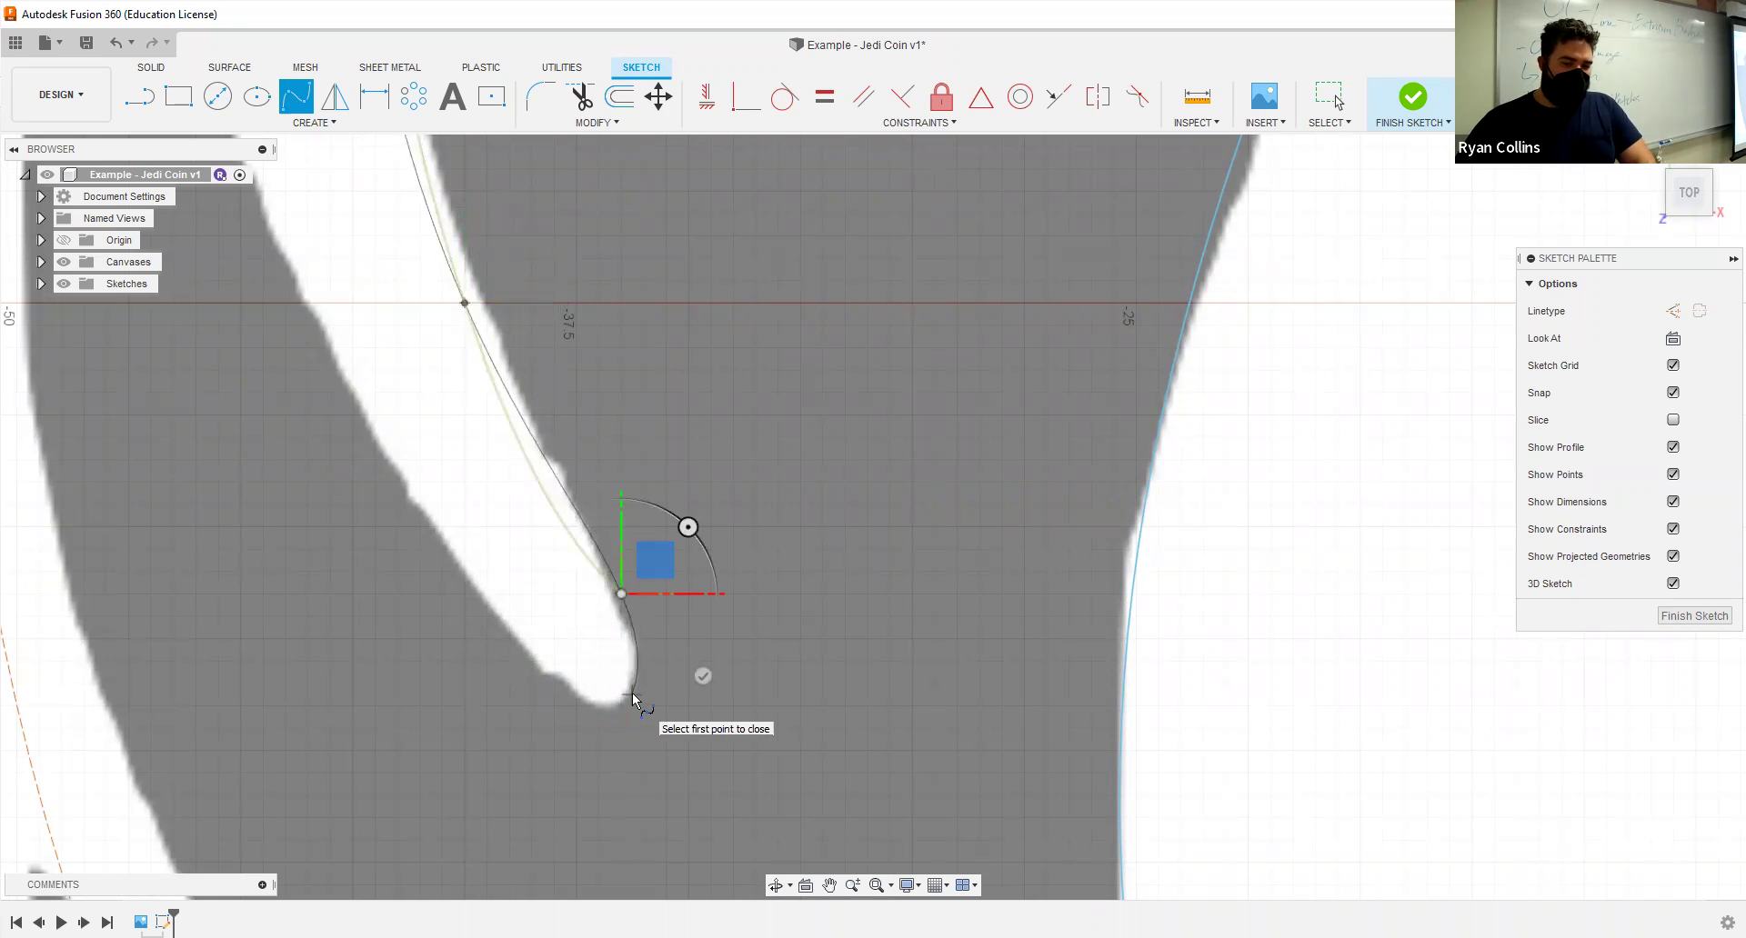
pyautogui.click(632, 695)
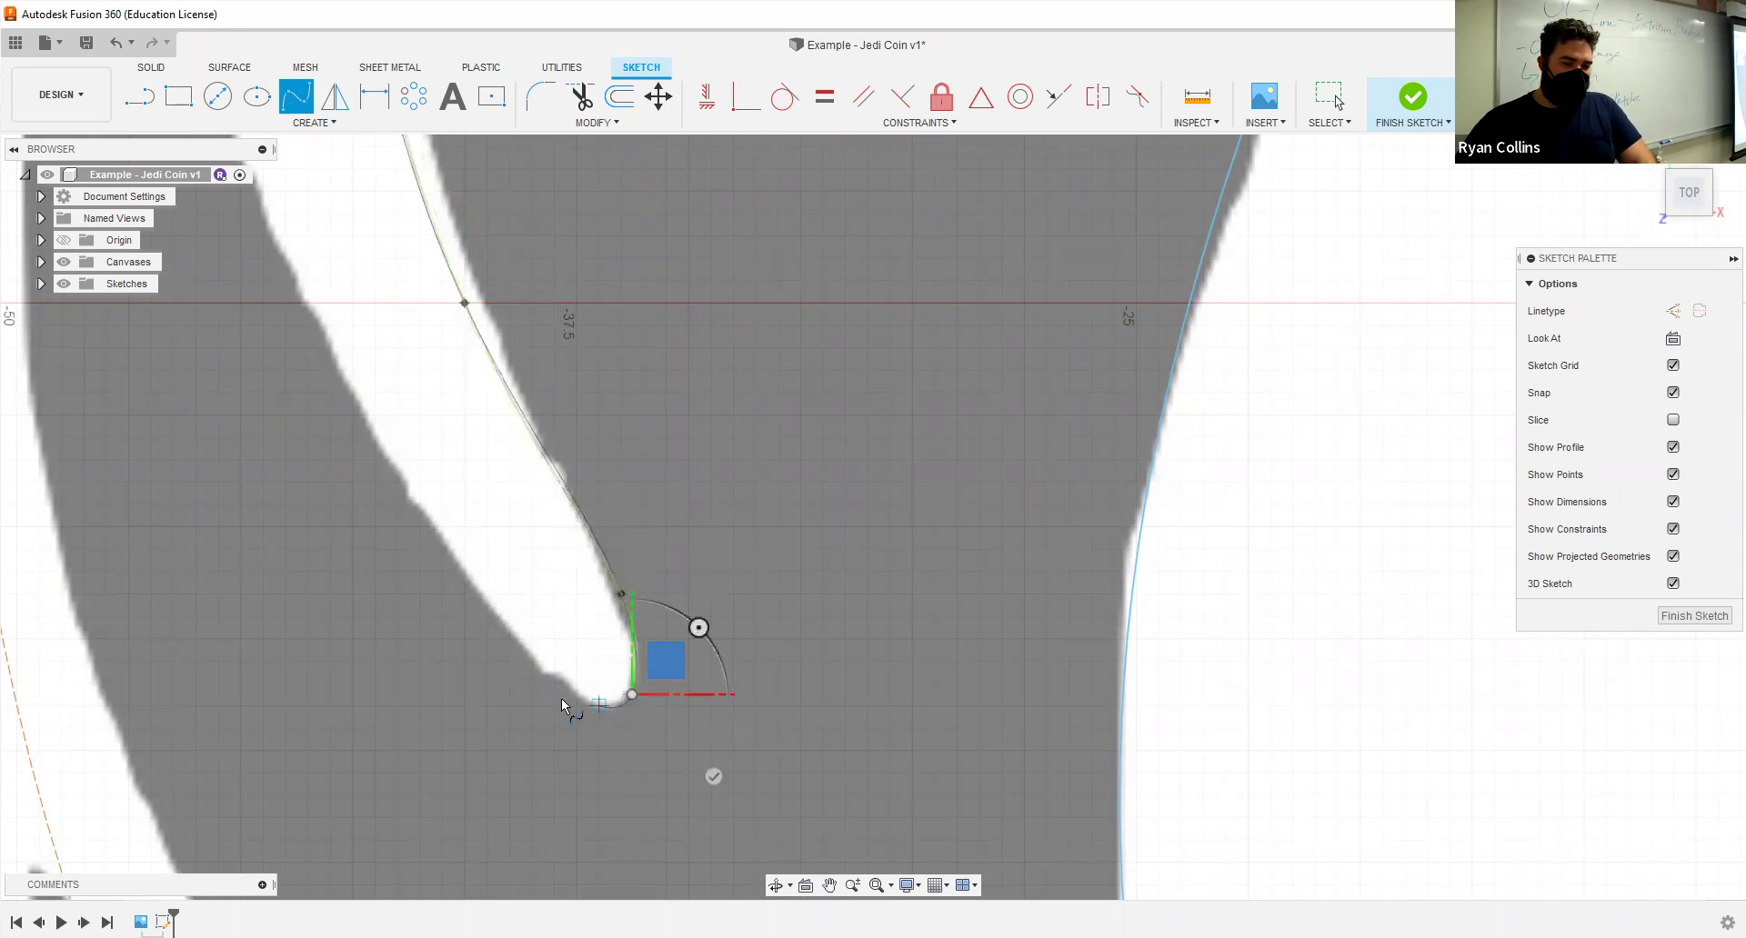
# Step: Continue the spline from the rounded slot end up the slot's outer edge, finishing it at the middle feather's tip
pyautogui.click(460, 557)
pyautogui.doubleClick(356, 335)
pyautogui.moveTo(395, 392); pyautogui.dragTo(488, 520, button='middle')
pyautogui.click(449, 464)
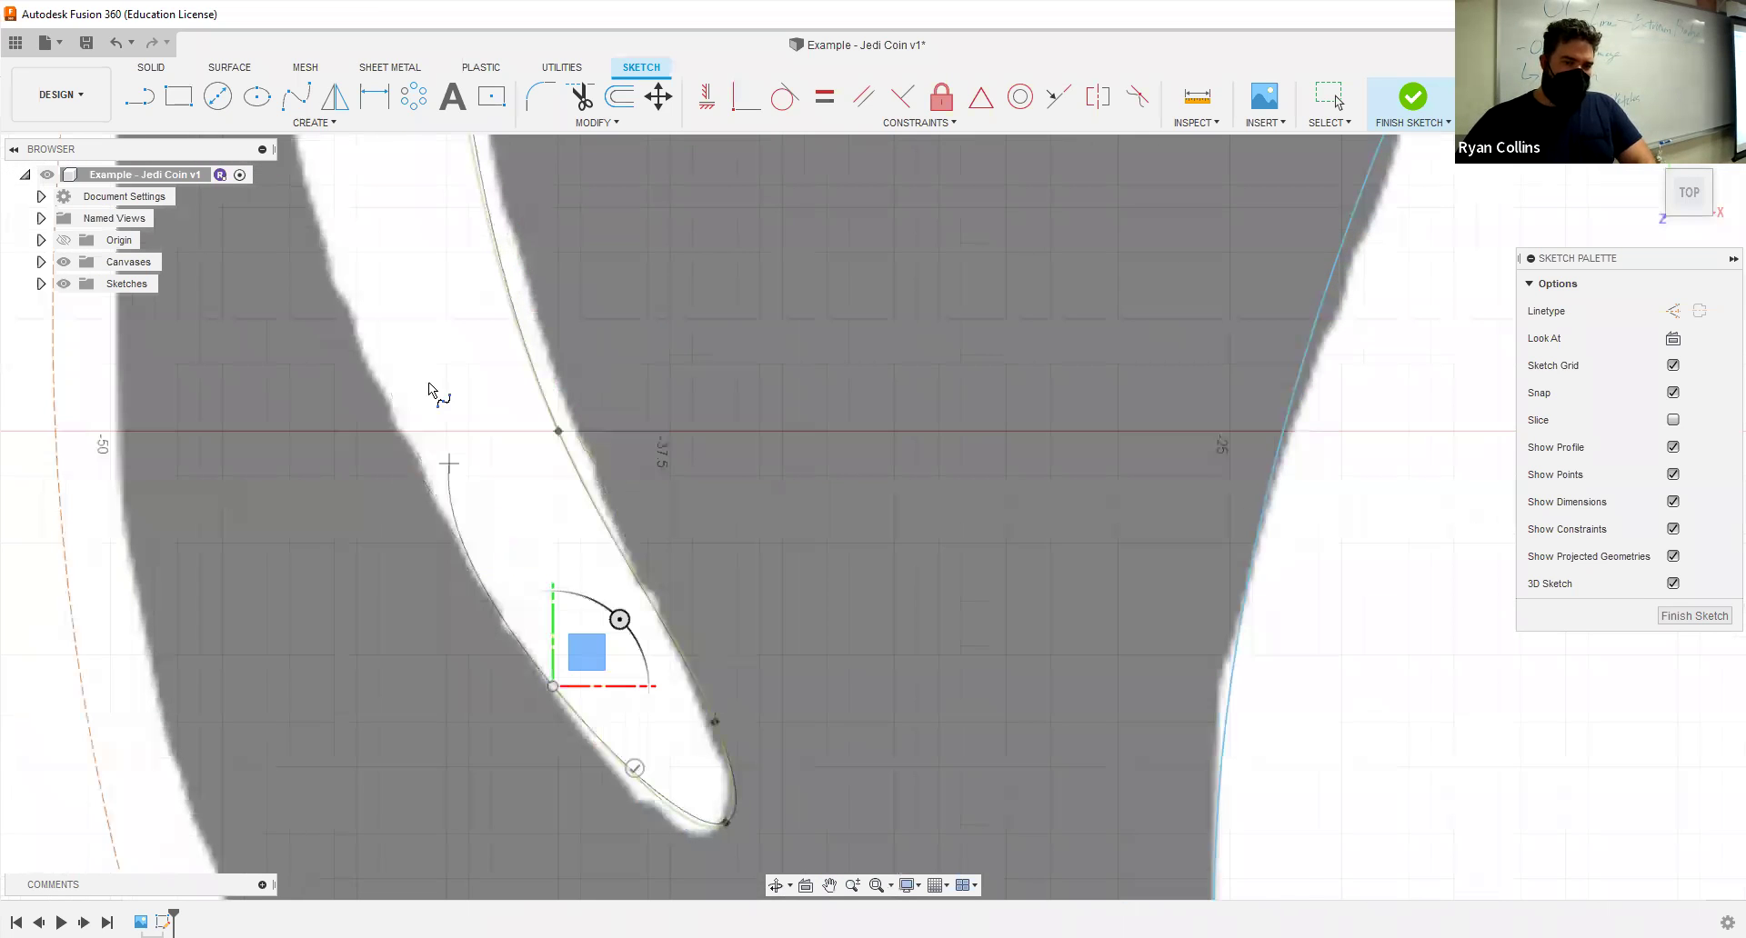
pyautogui.scroll(-3, 410, 291)
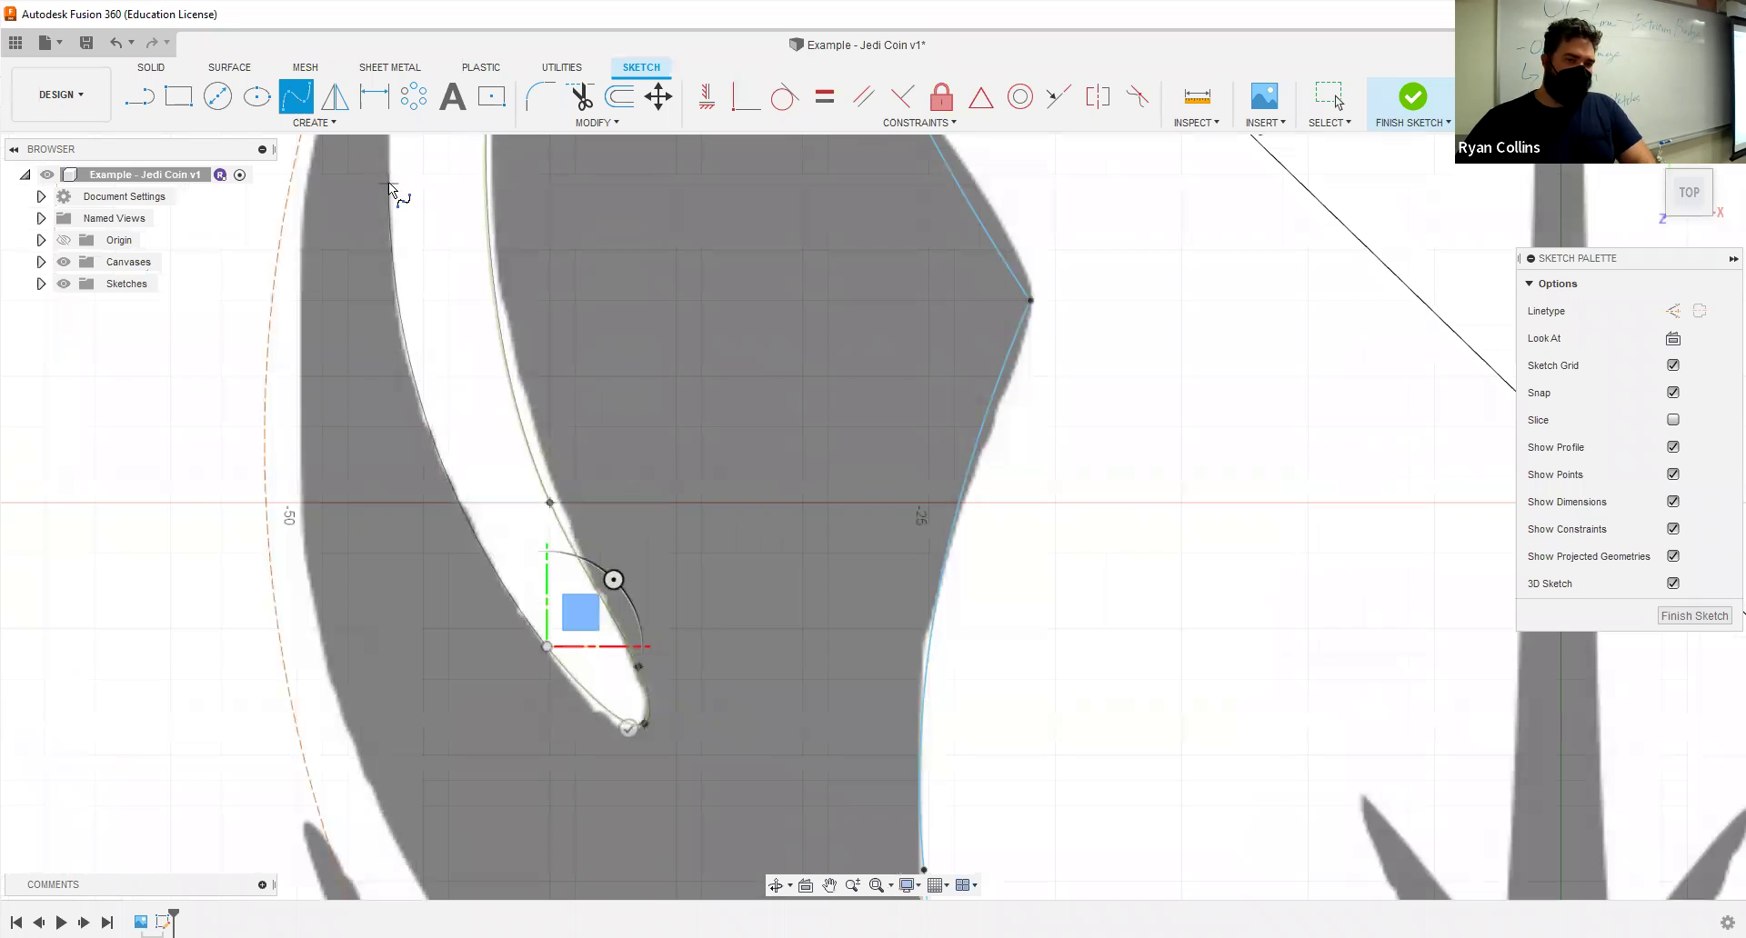
pyautogui.click(389, 187)
pyautogui.moveTo(391, 191); pyautogui.dragTo(399, 560, button='middle')
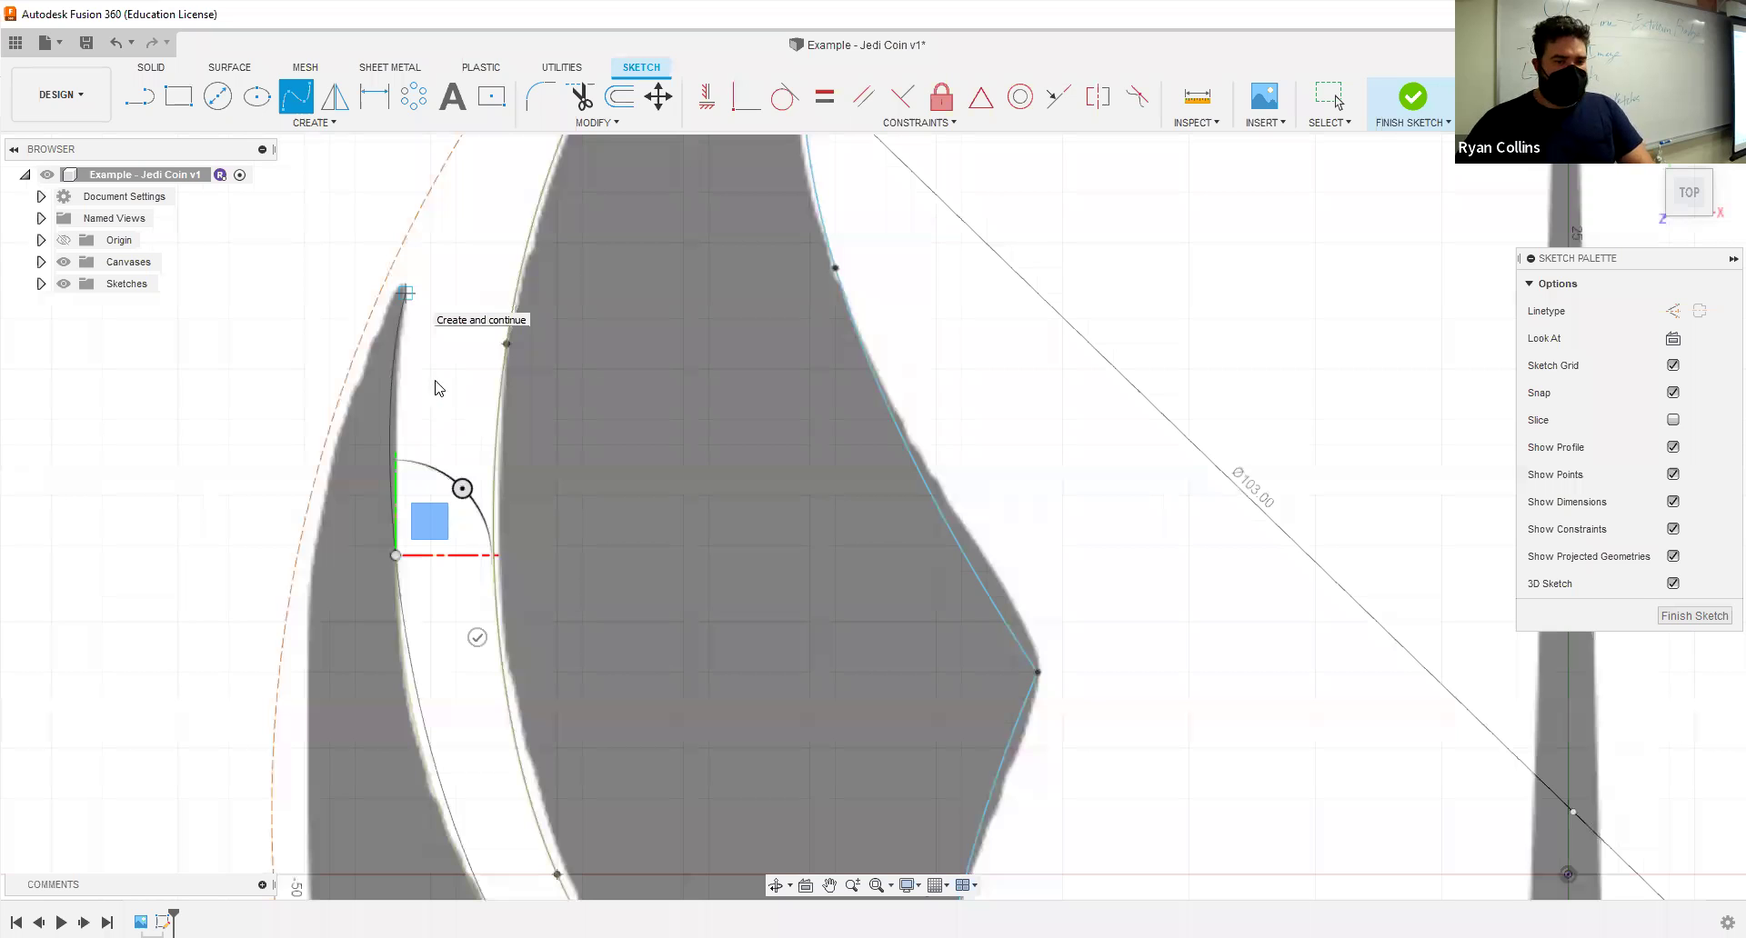
pyautogui.scroll(-3, 464, 587)
# Step: Move the fit point on the upper slot's inner edge to about X -39.58 mm, Y 0.49 mm, on the wing's edge
pyautogui.click(521, 762)
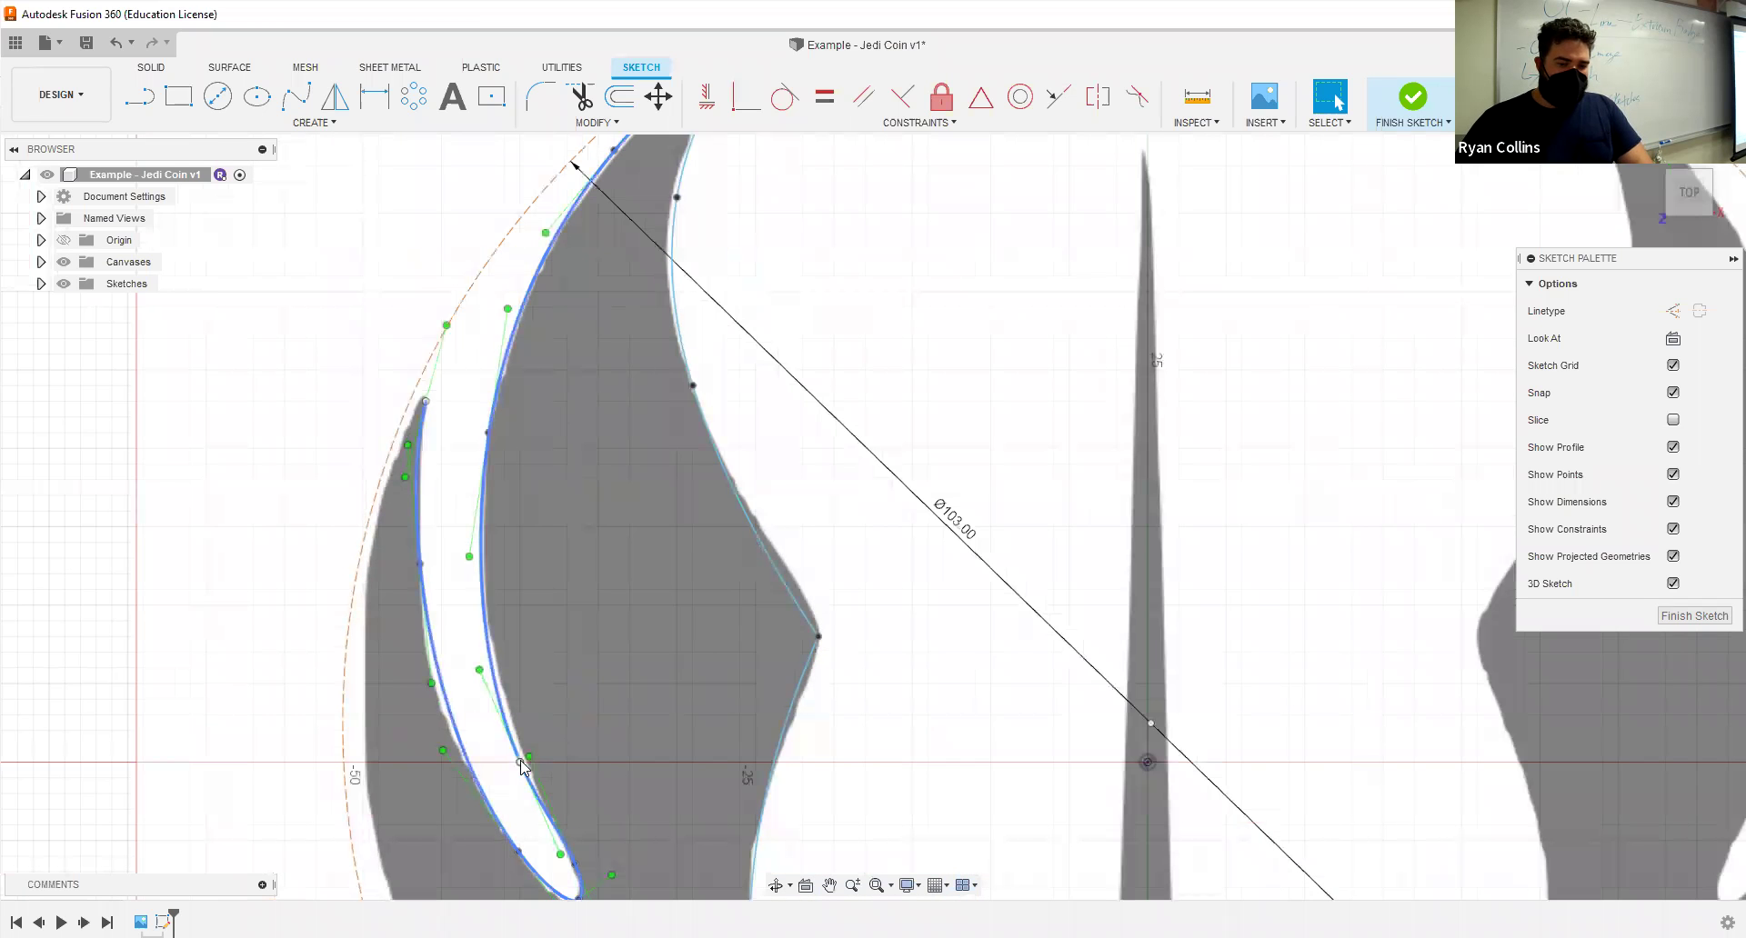
pyautogui.click(525, 757)
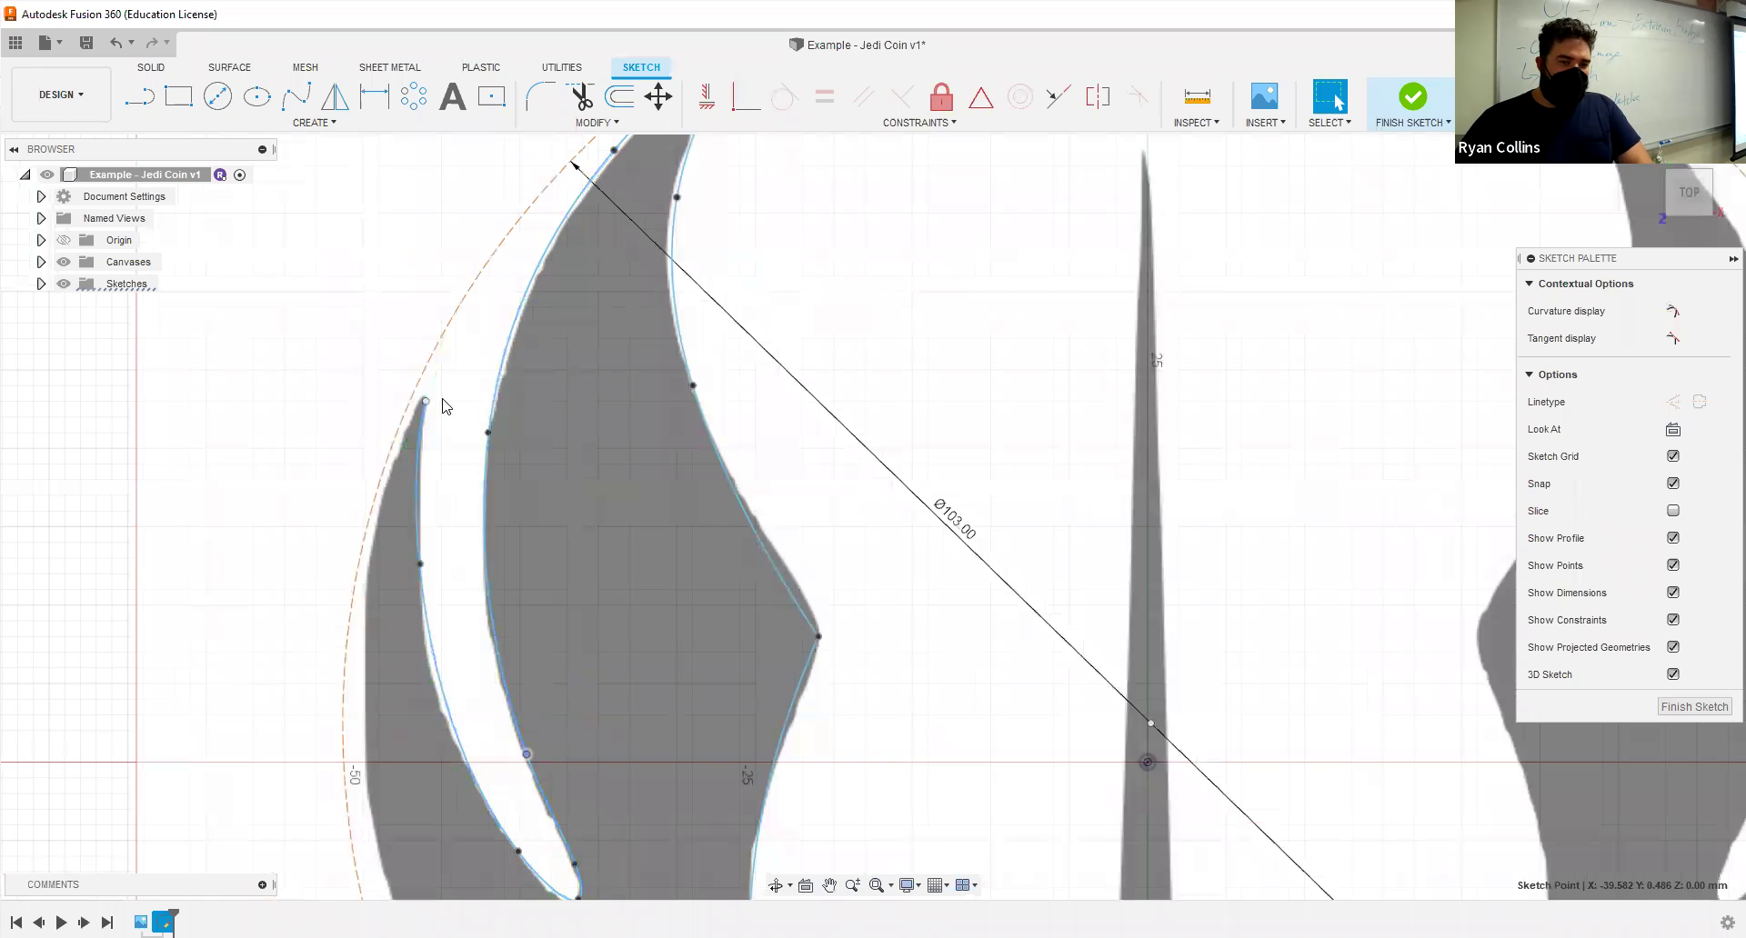
pyautogui.moveTo(548, 823); pyautogui.dragTo(528, 587, button='middle')
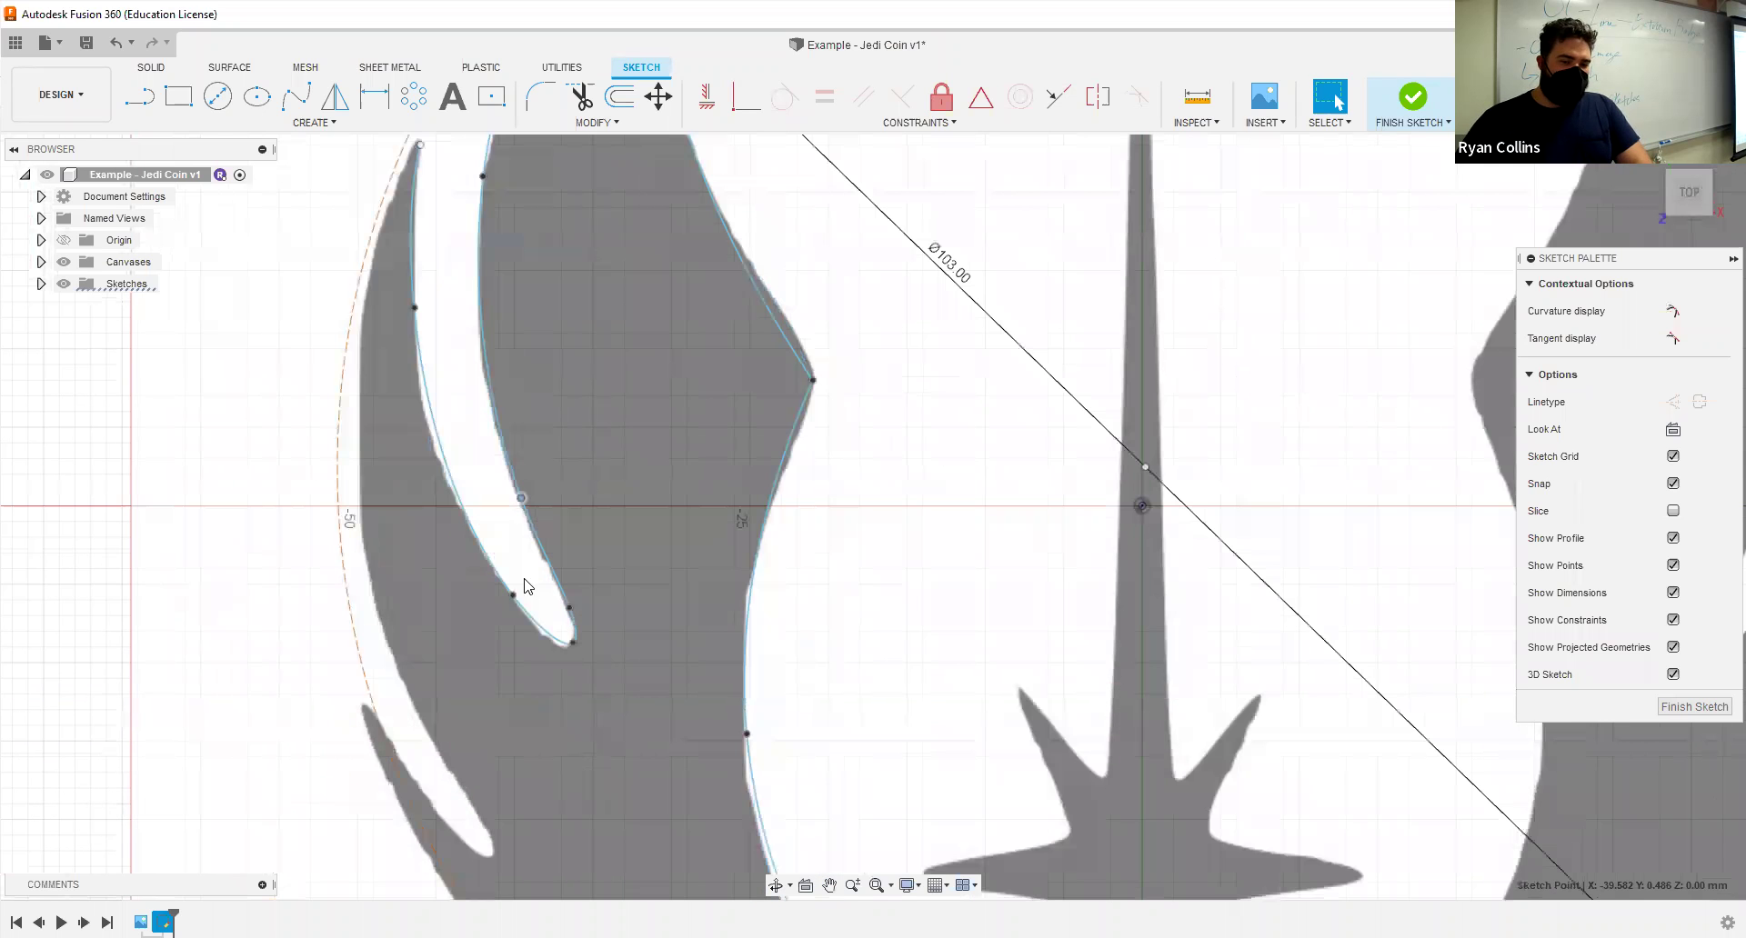
pyautogui.click(416, 200)
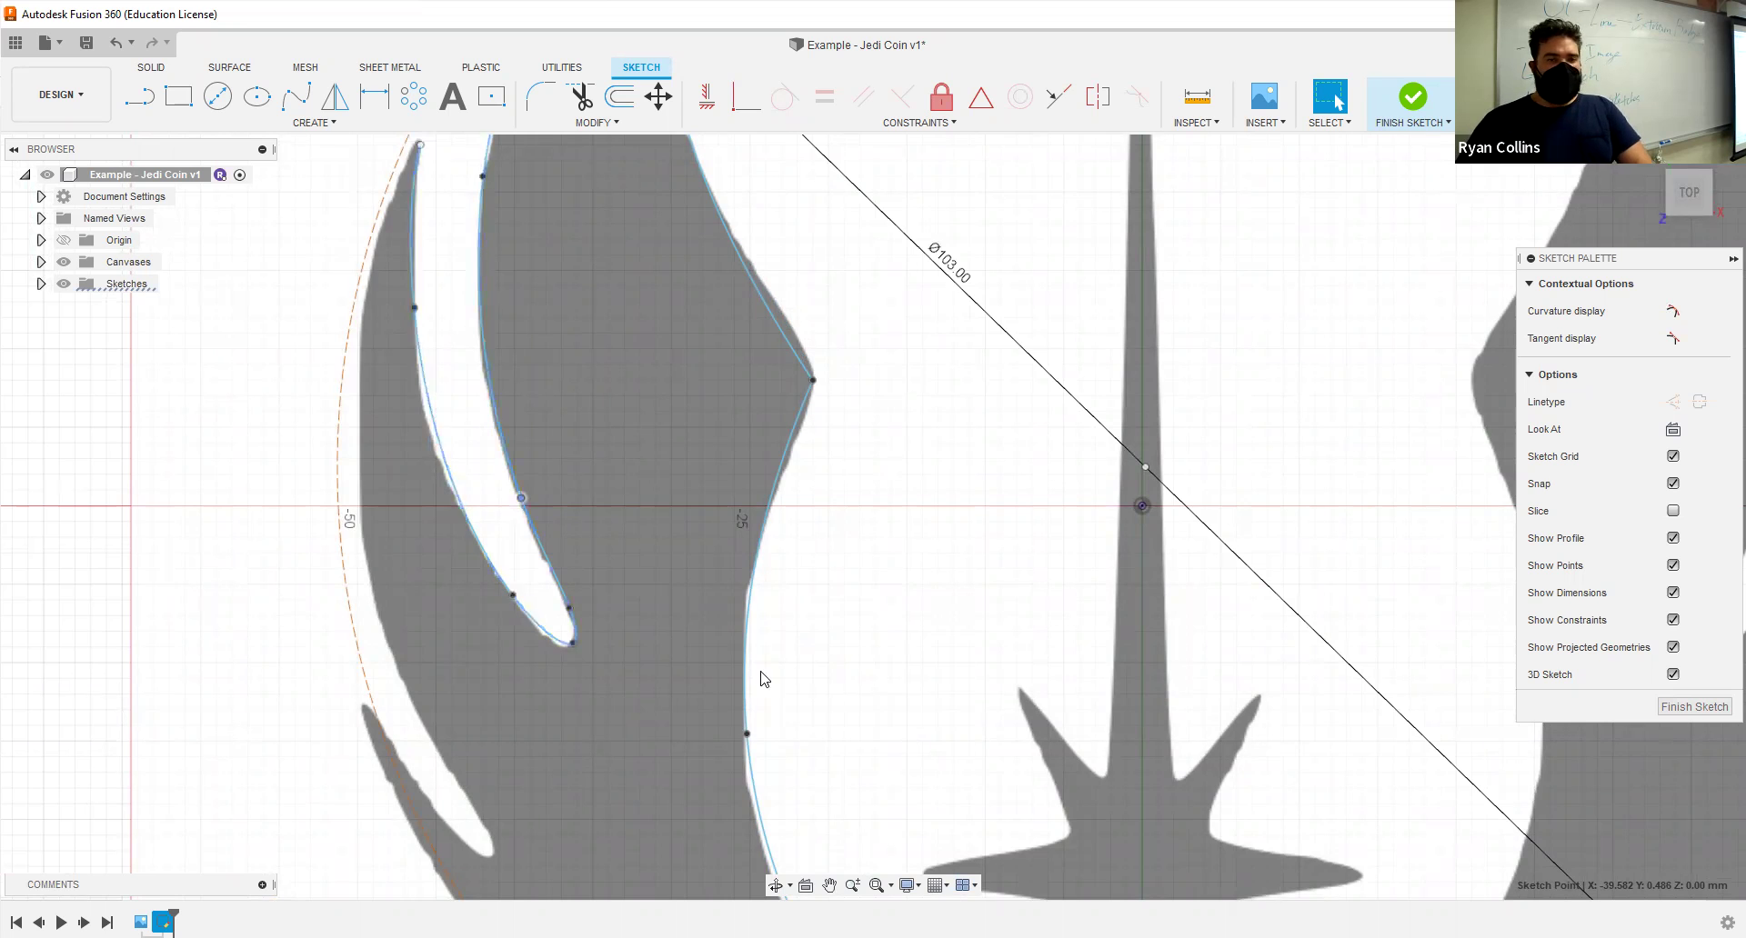
# Step: Begin another fit point spline at the middle feather's tip, tracing the left wing's outer edge down into the lower slot
pyautogui.scroll(-3, 552, 393)
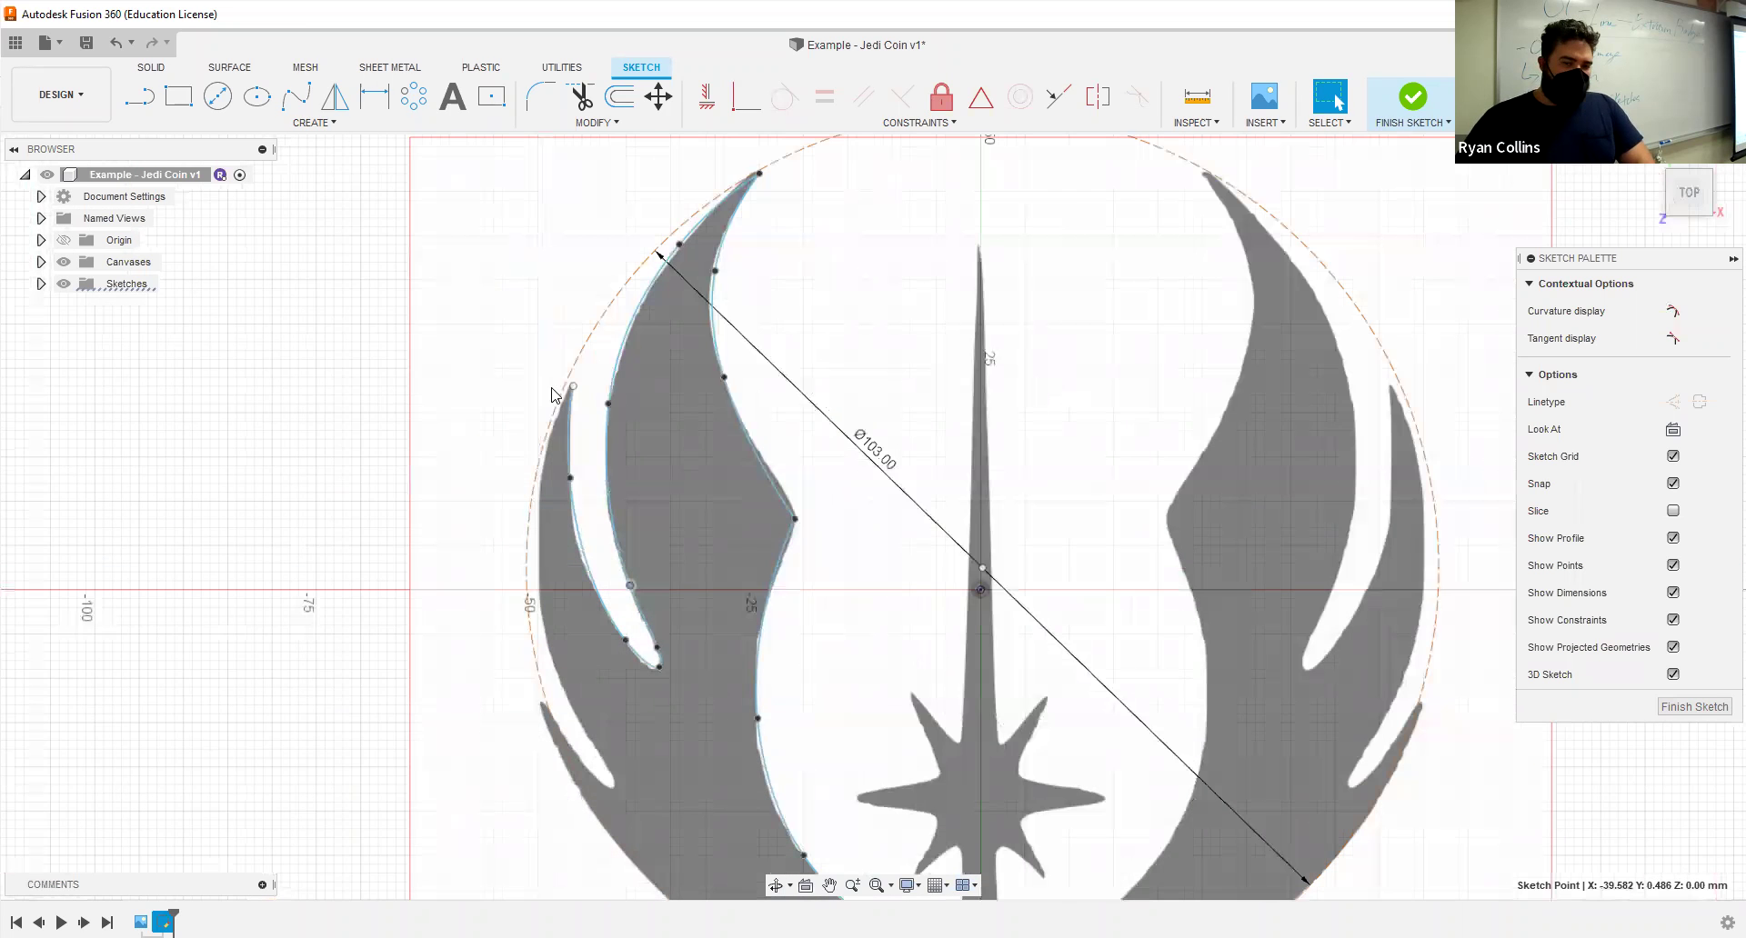
pyautogui.click(298, 95)
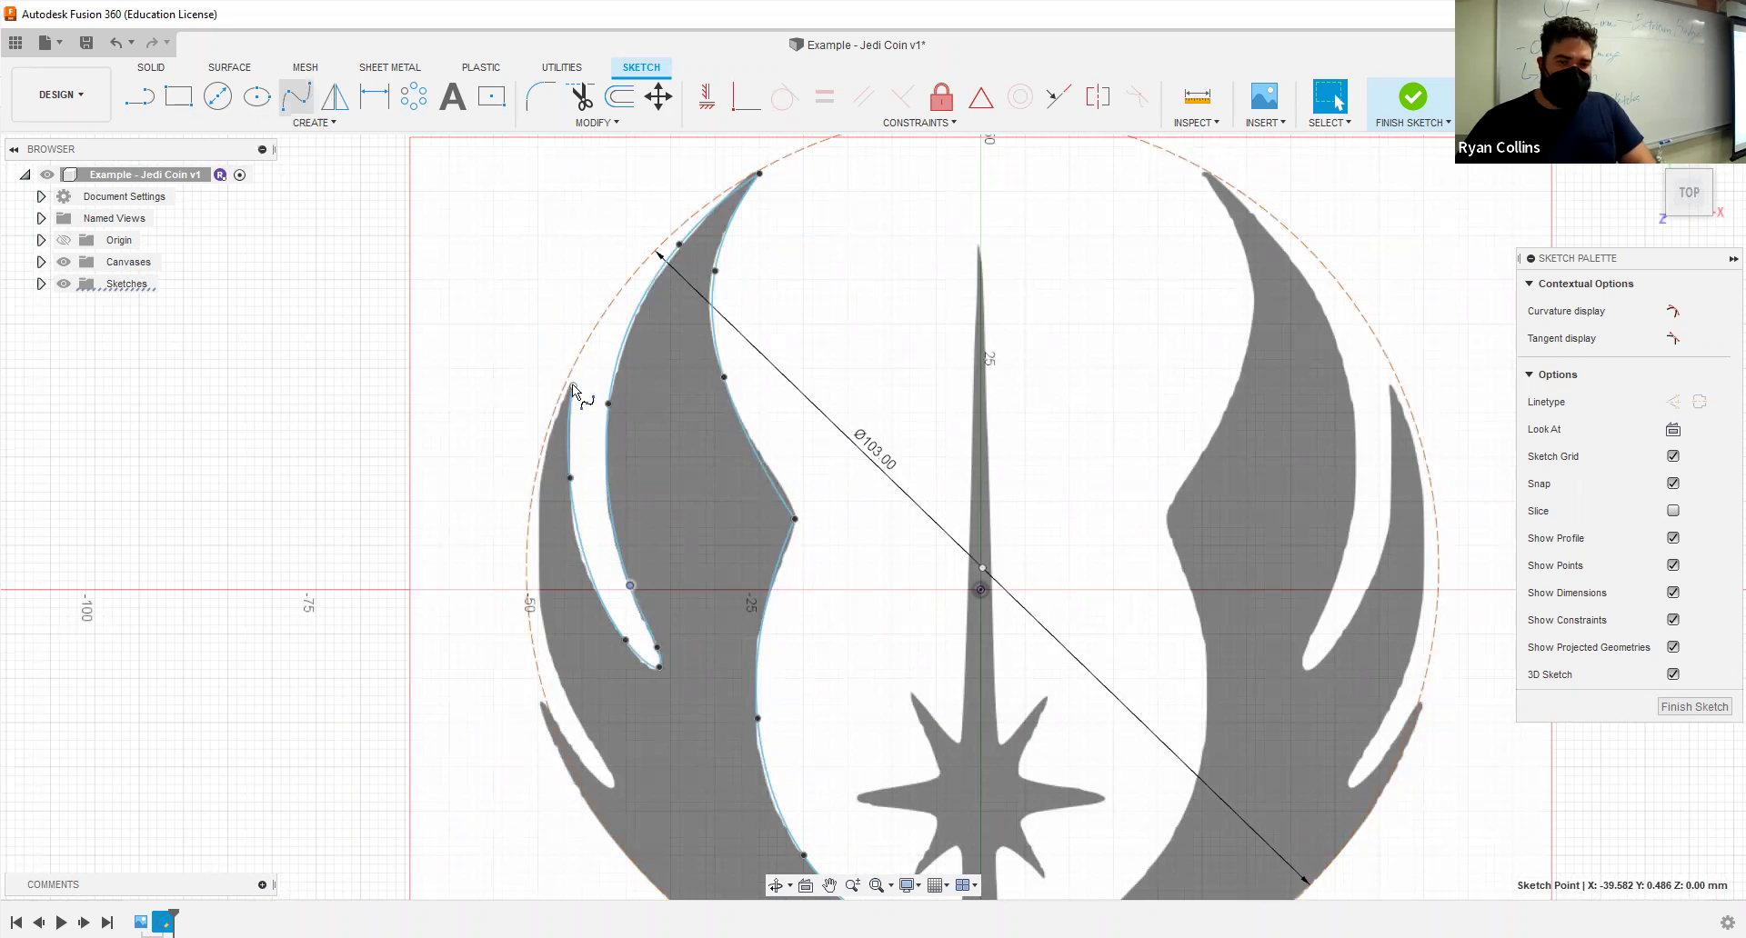
pyautogui.click(572, 388)
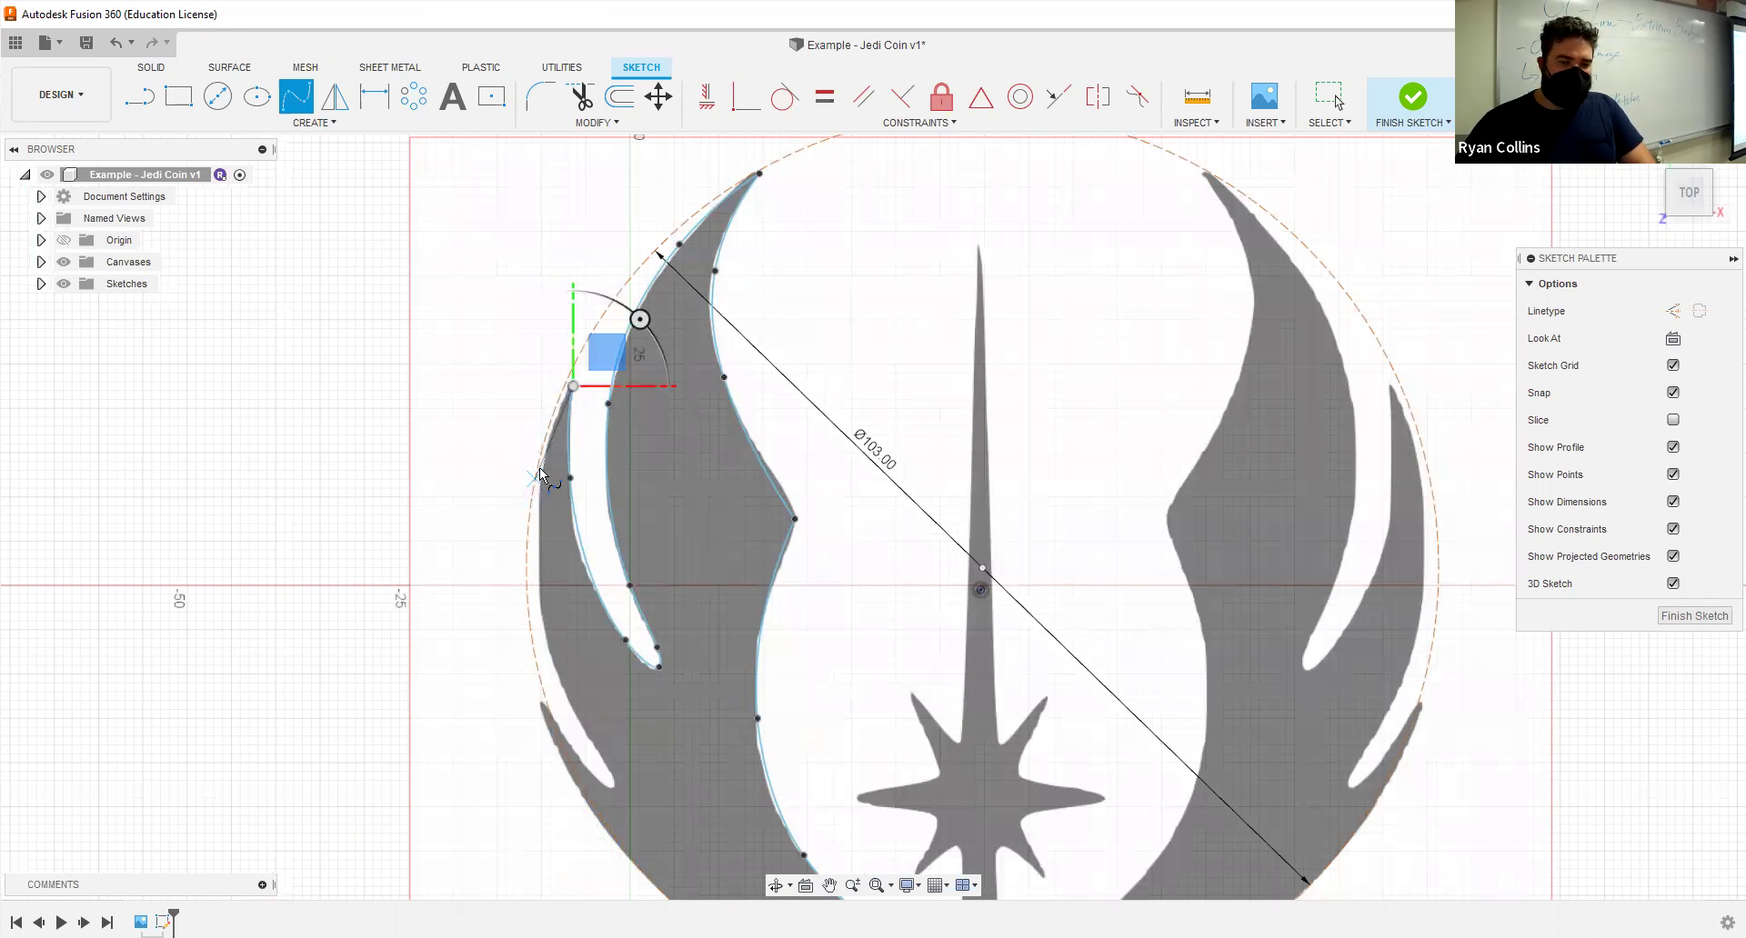
pyautogui.scroll(3, 538, 468)
pyautogui.click(542, 471)
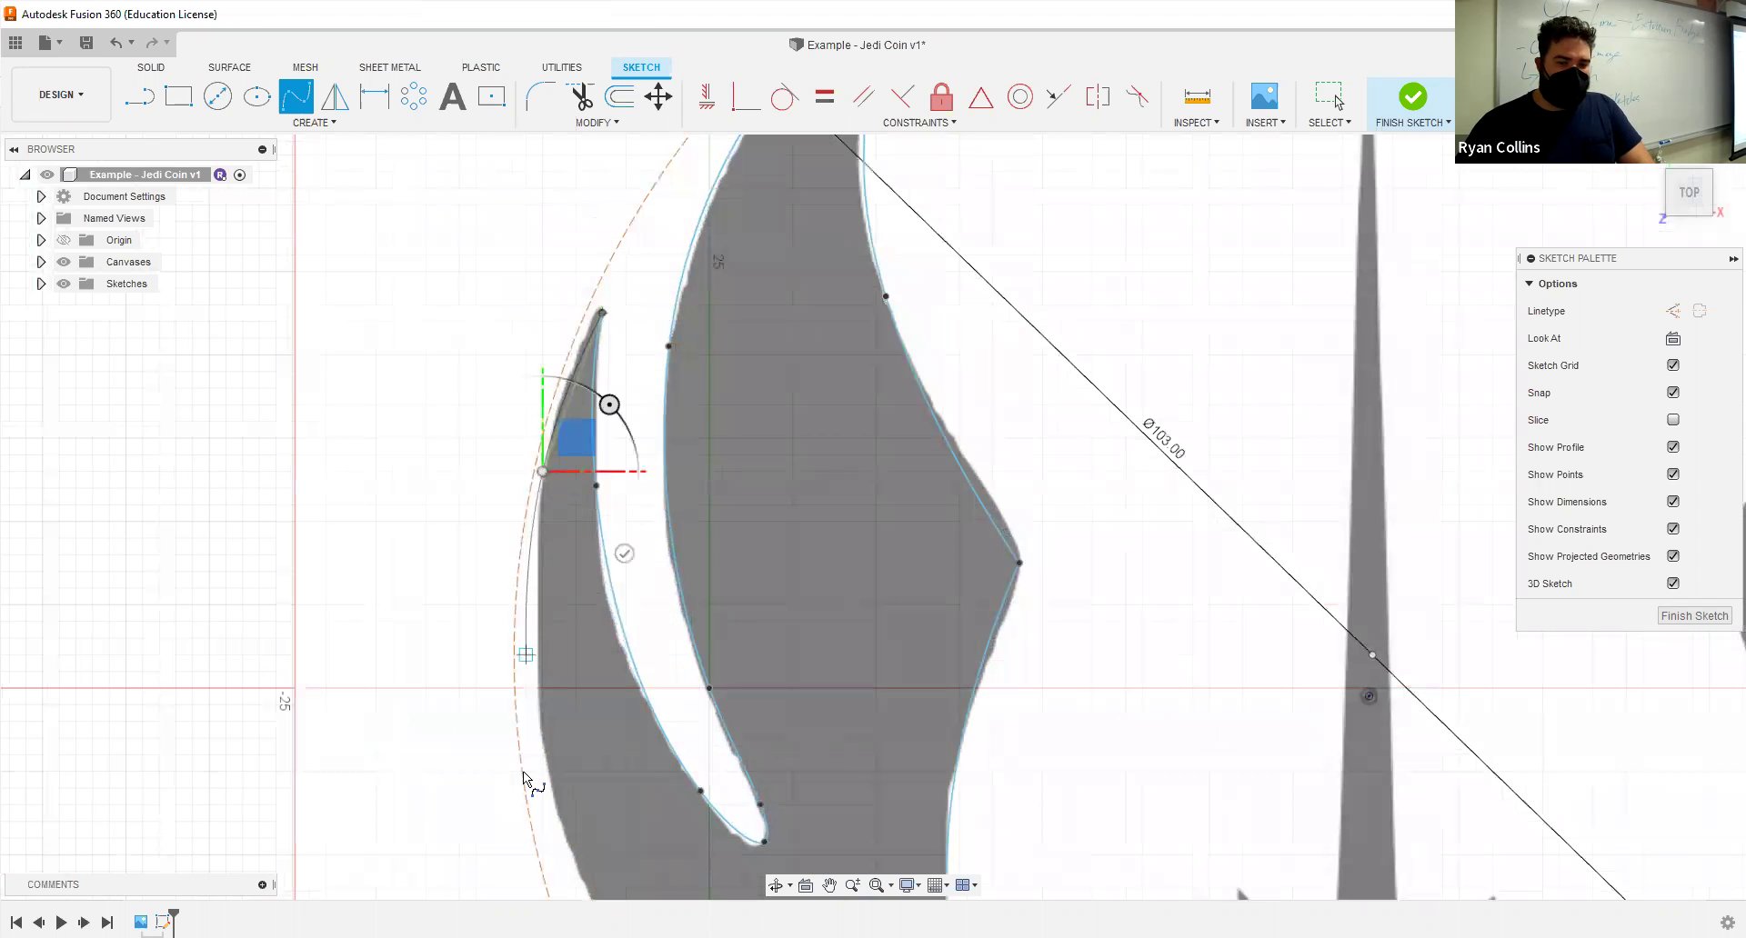
pyautogui.scroll(-3, 531, 460)
pyautogui.scroll(3, 586, 584)
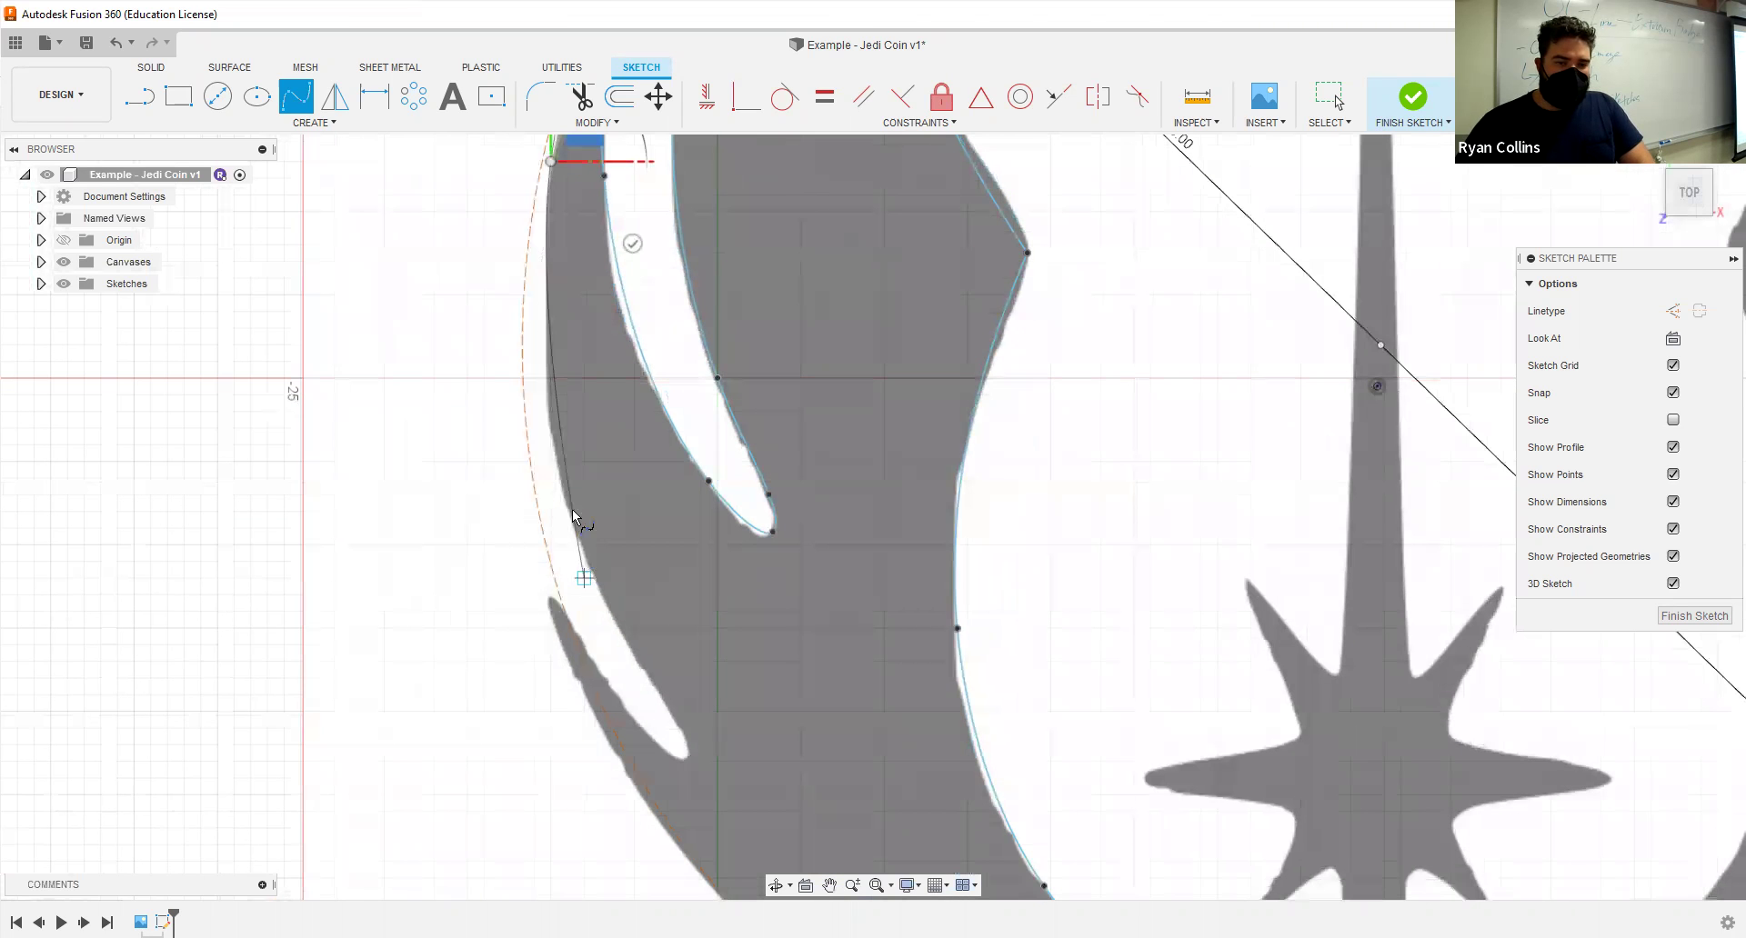
pyautogui.click(542, 402)
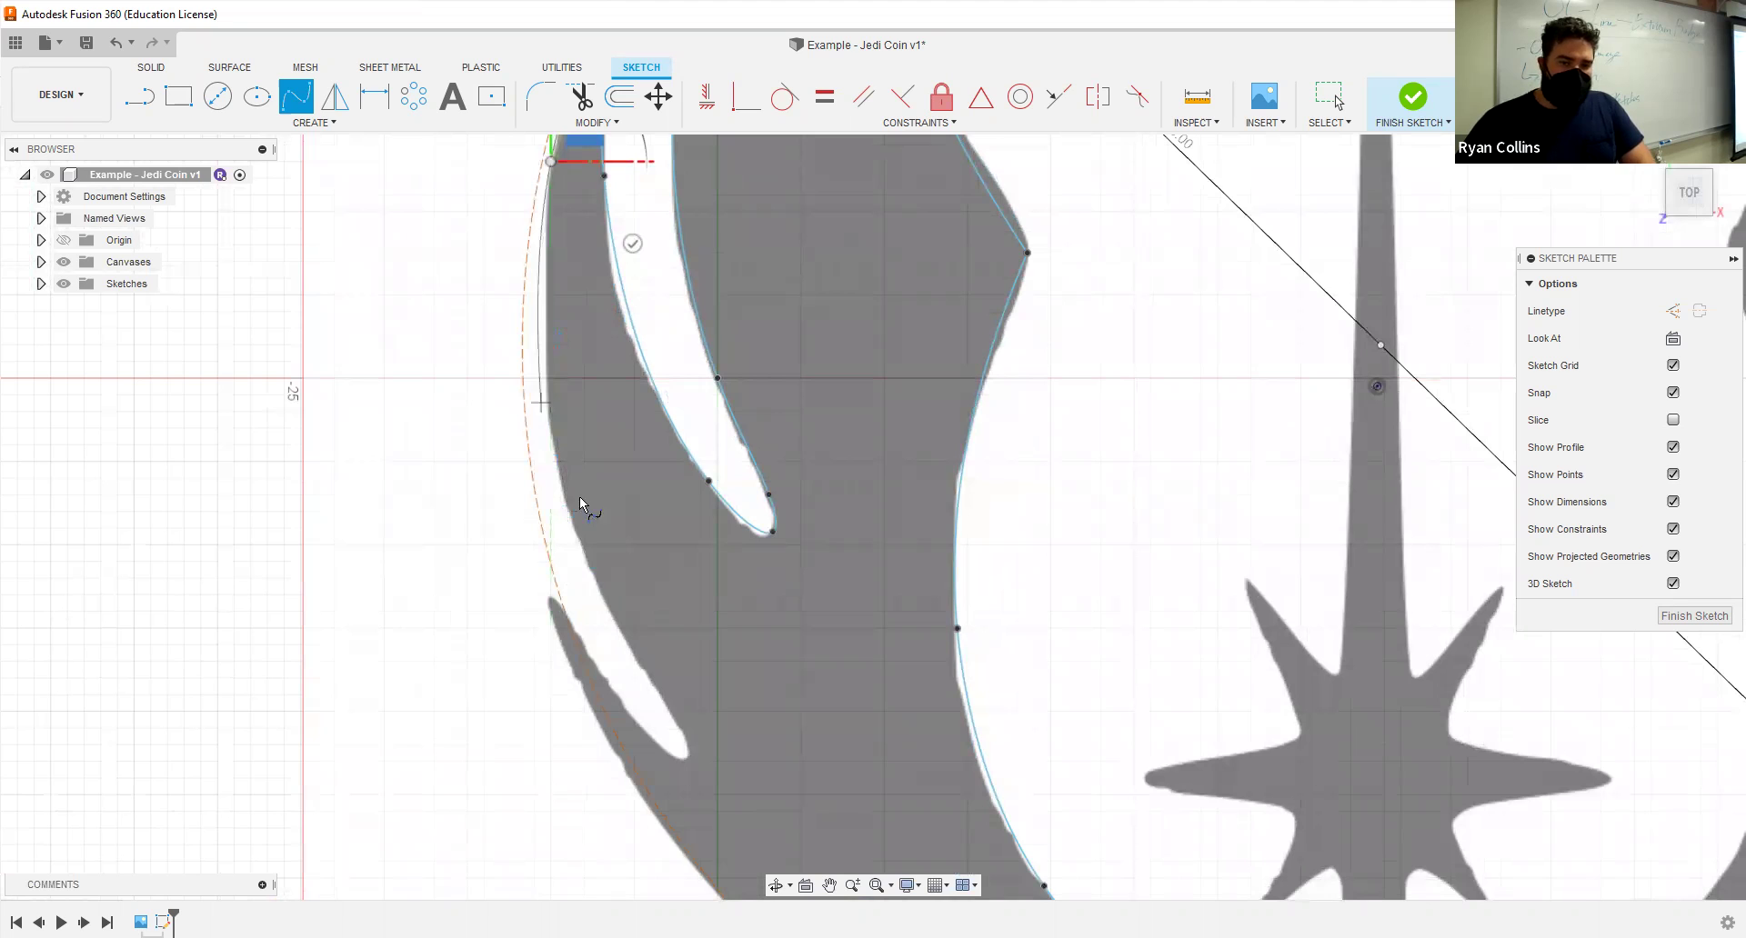
pyautogui.click(667, 710)
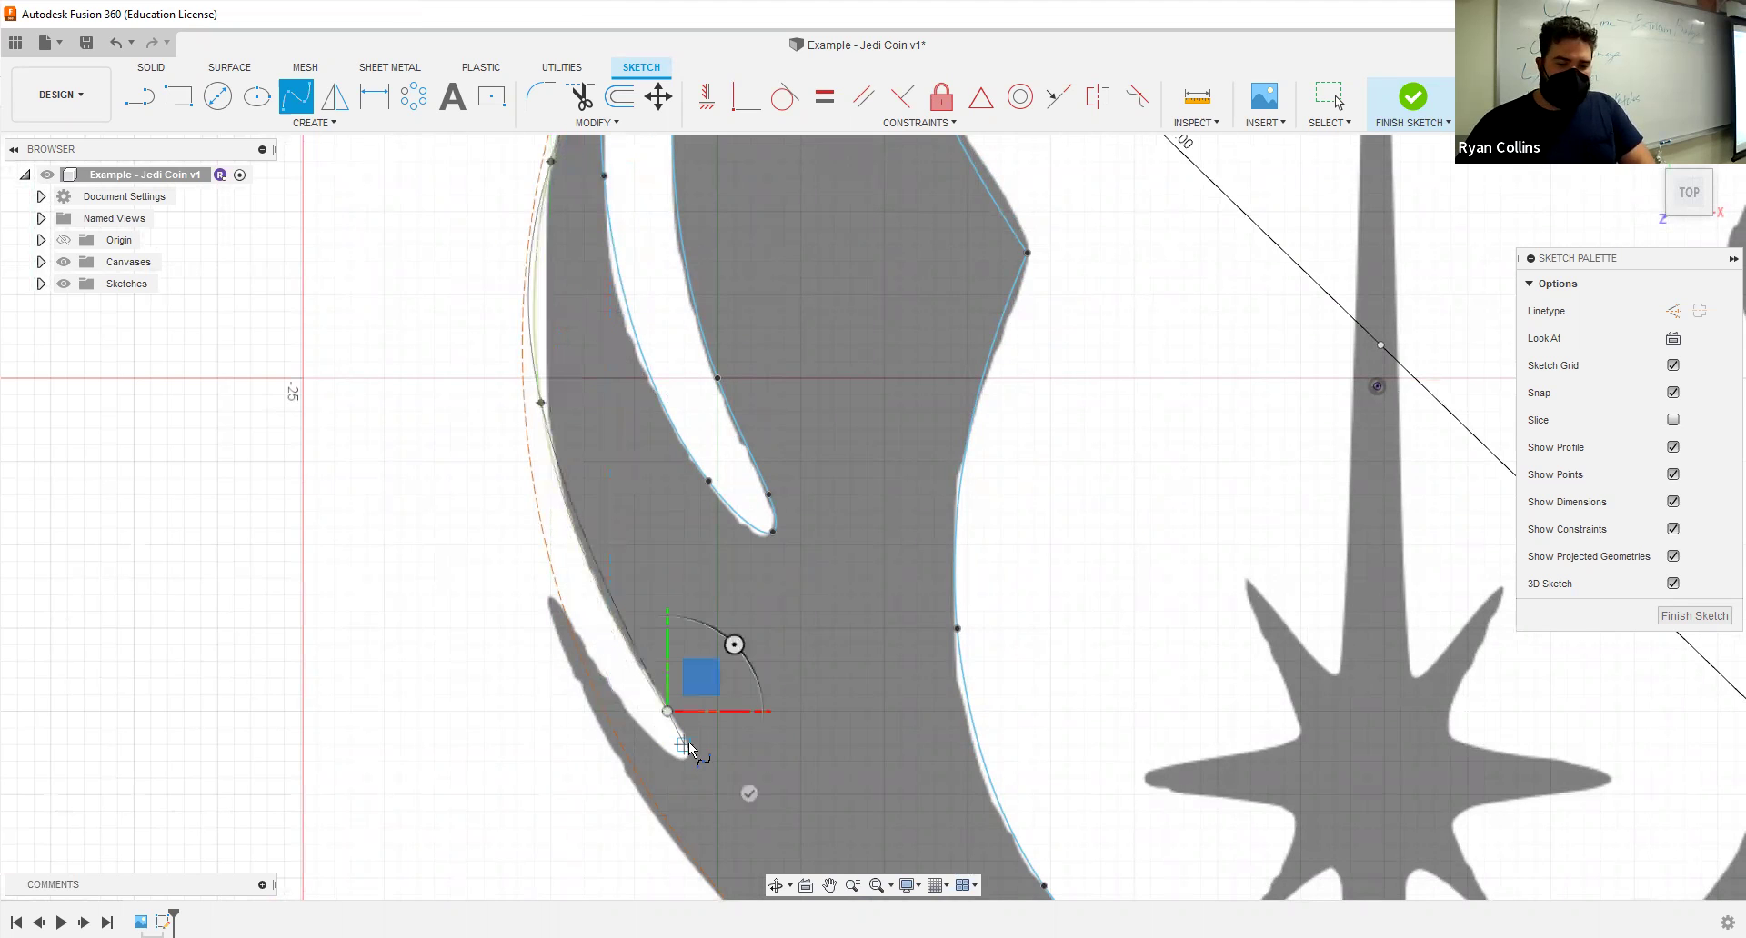
# Step: Carry the spline around the lower slot's rounded end and up its outer edge, ending at the lowest feather's tip
pyautogui.click(683, 745)
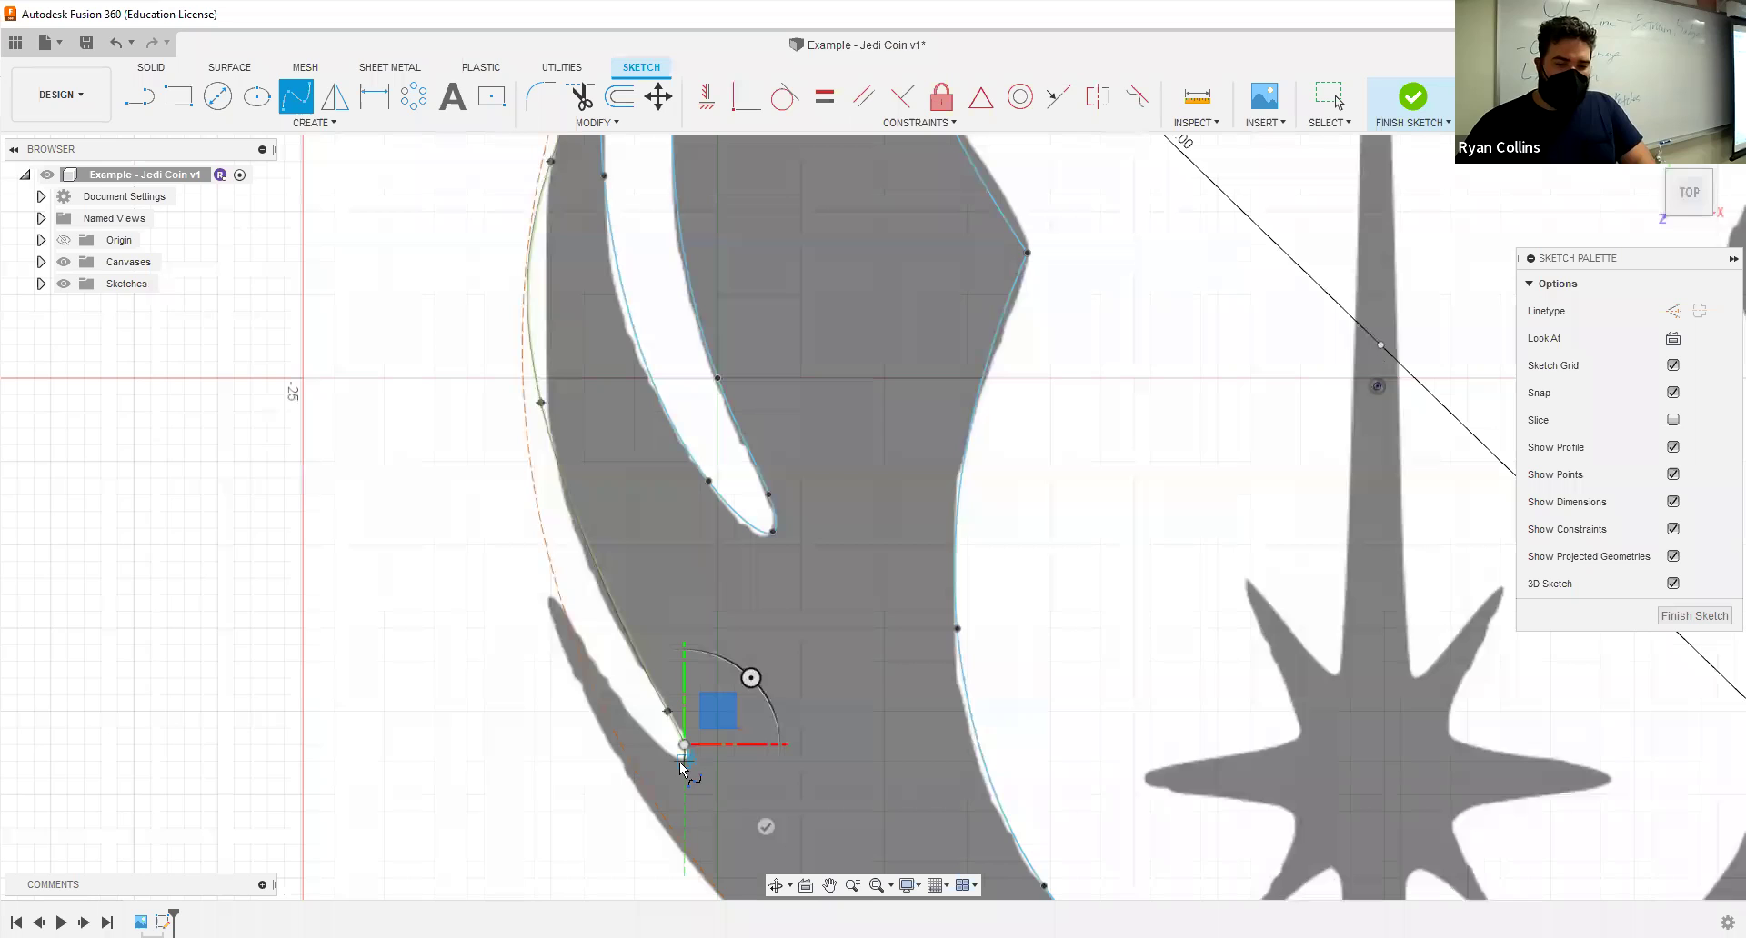
pyautogui.click(684, 761)
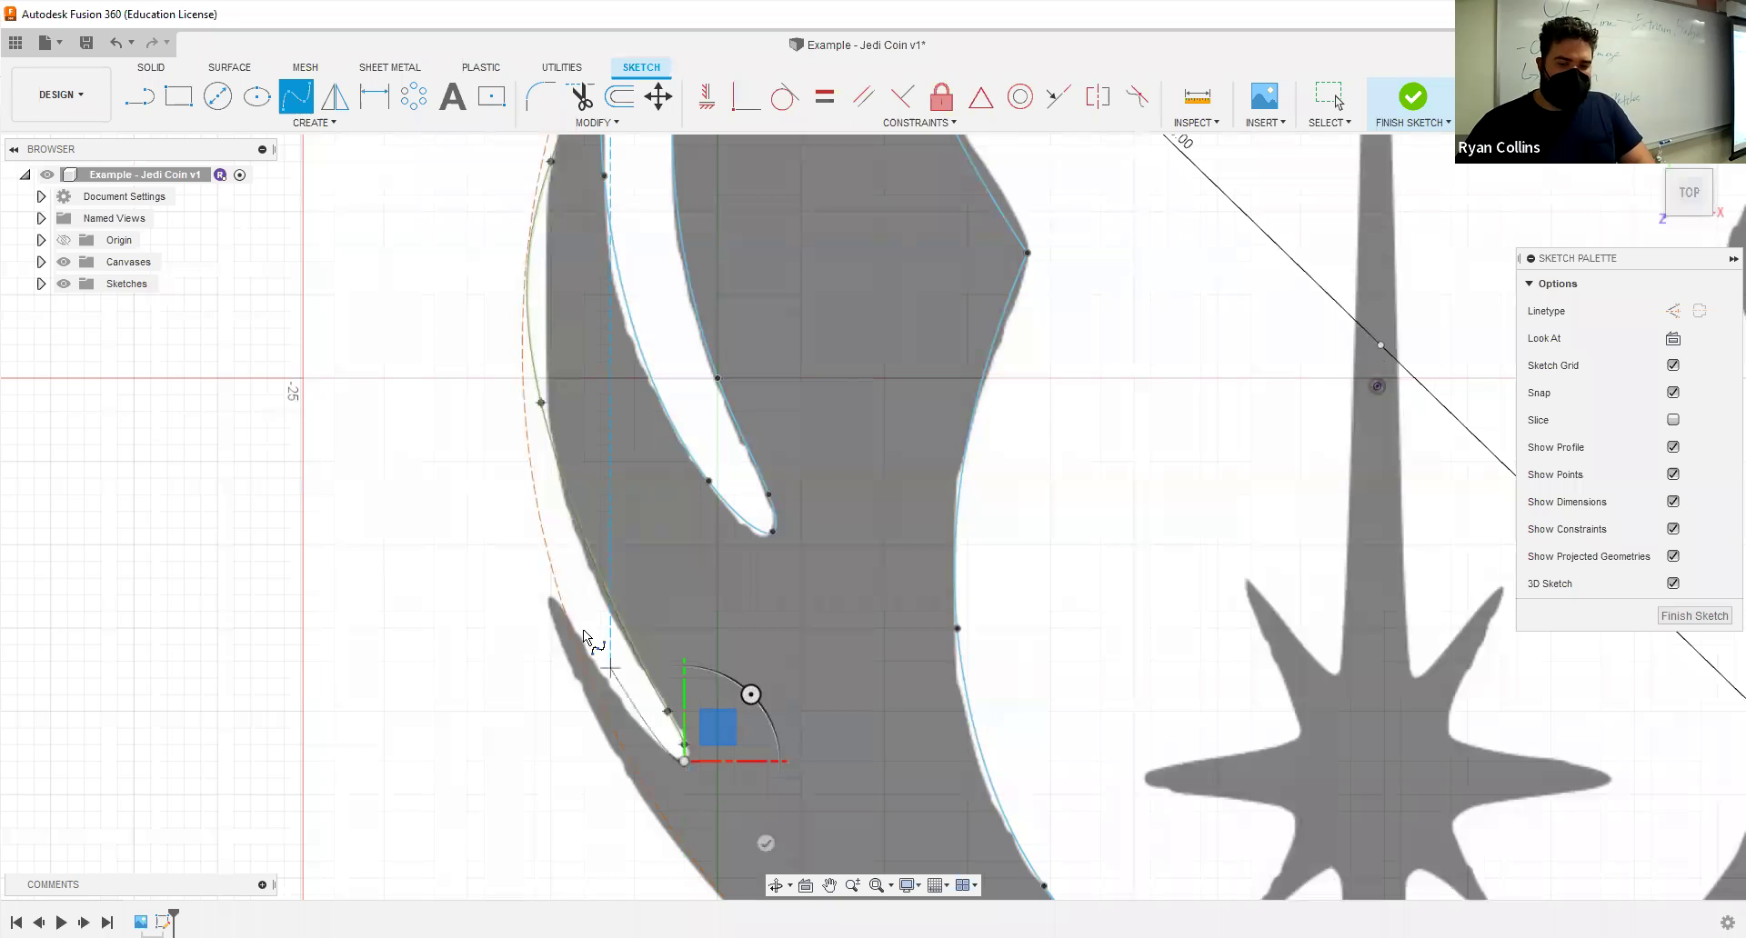
pyautogui.click(550, 596)
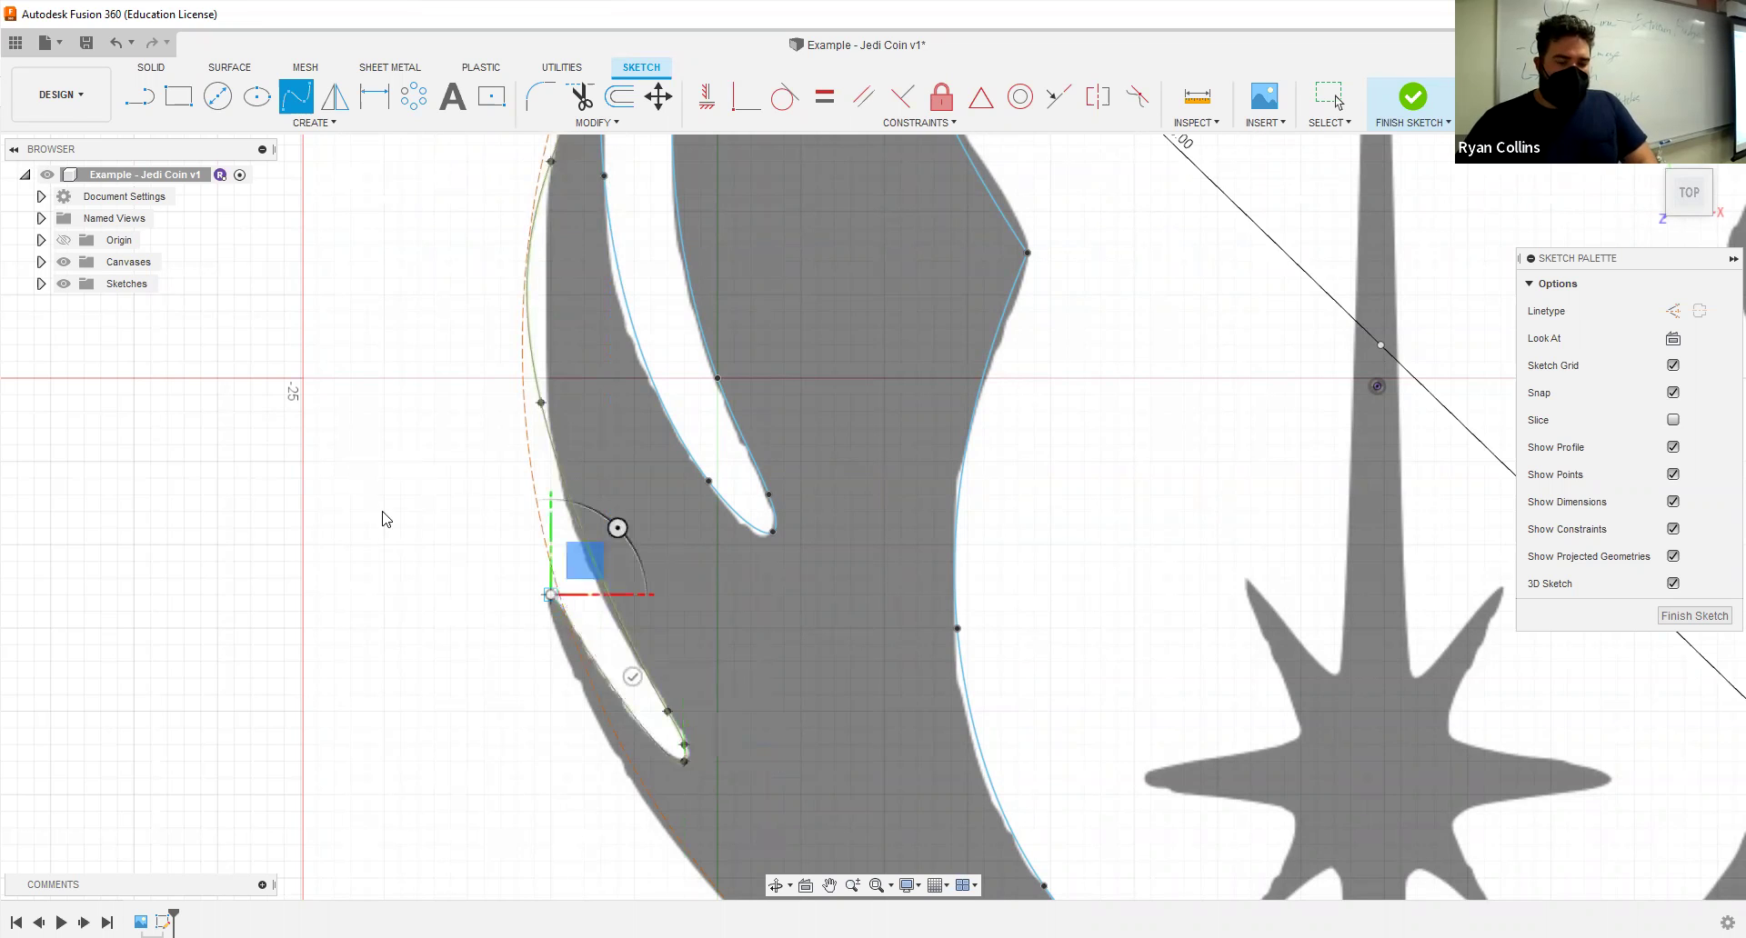
pyautogui.press('Escape')
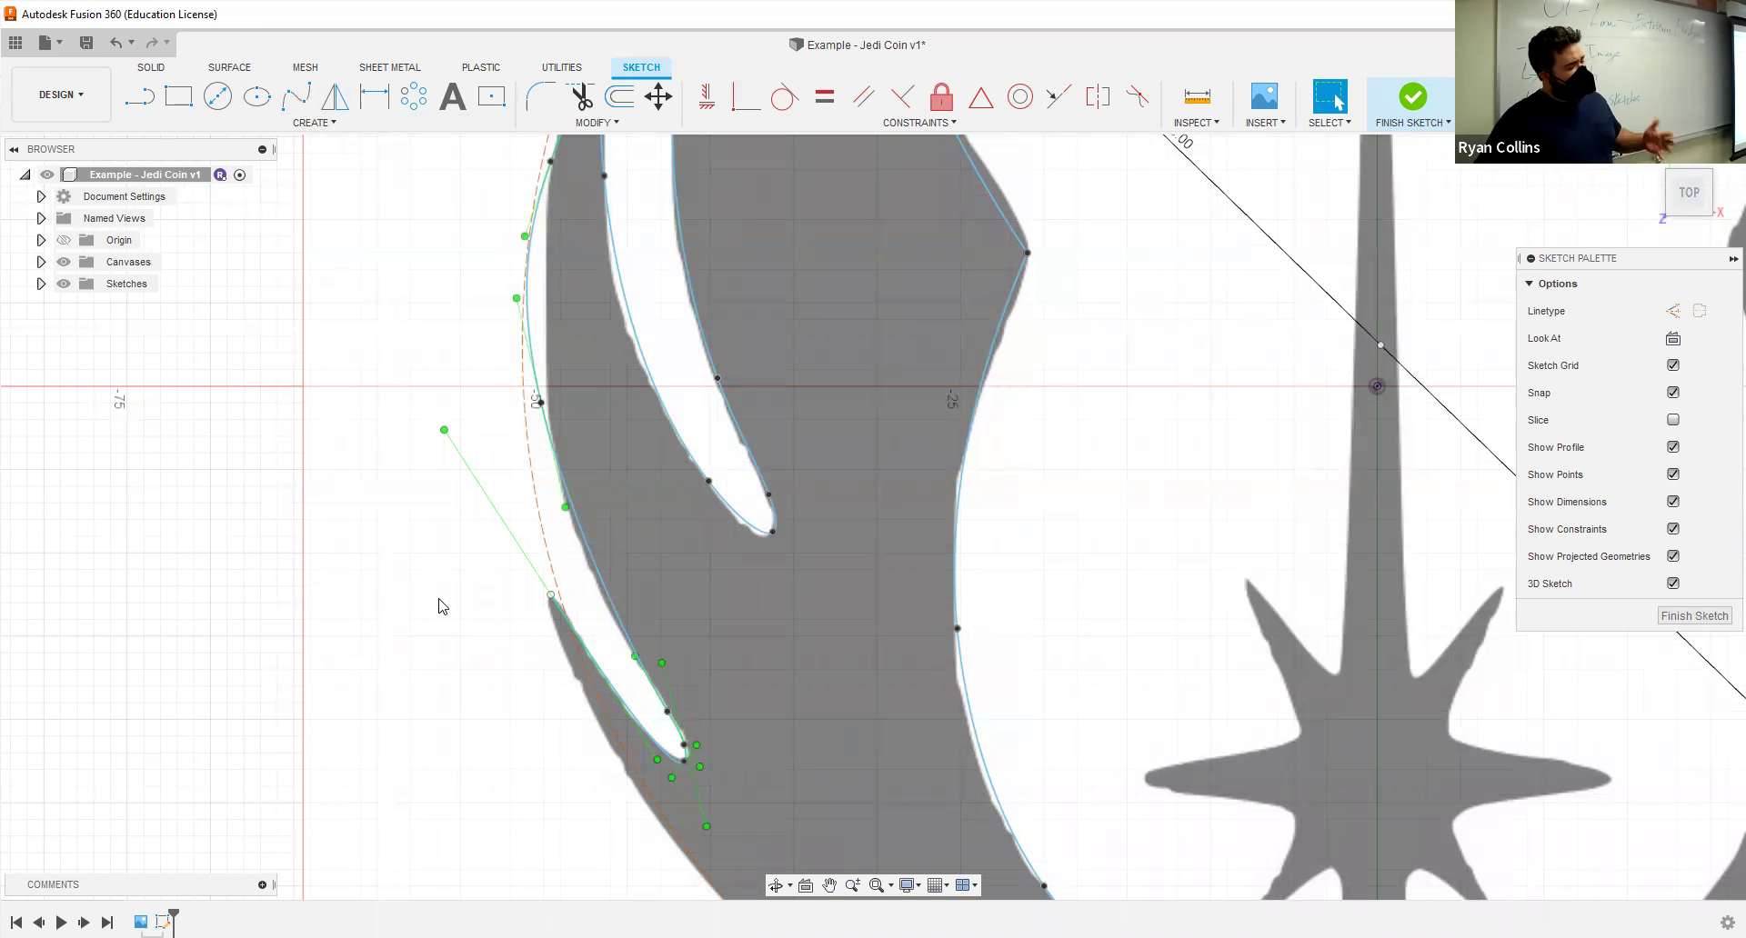
# Step: Trace the emblem's lower-left outer edge with a four-point fit point spline, from the lowest feather's tip to the circle's bottom centre
pyautogui.rightClick(376, 562)
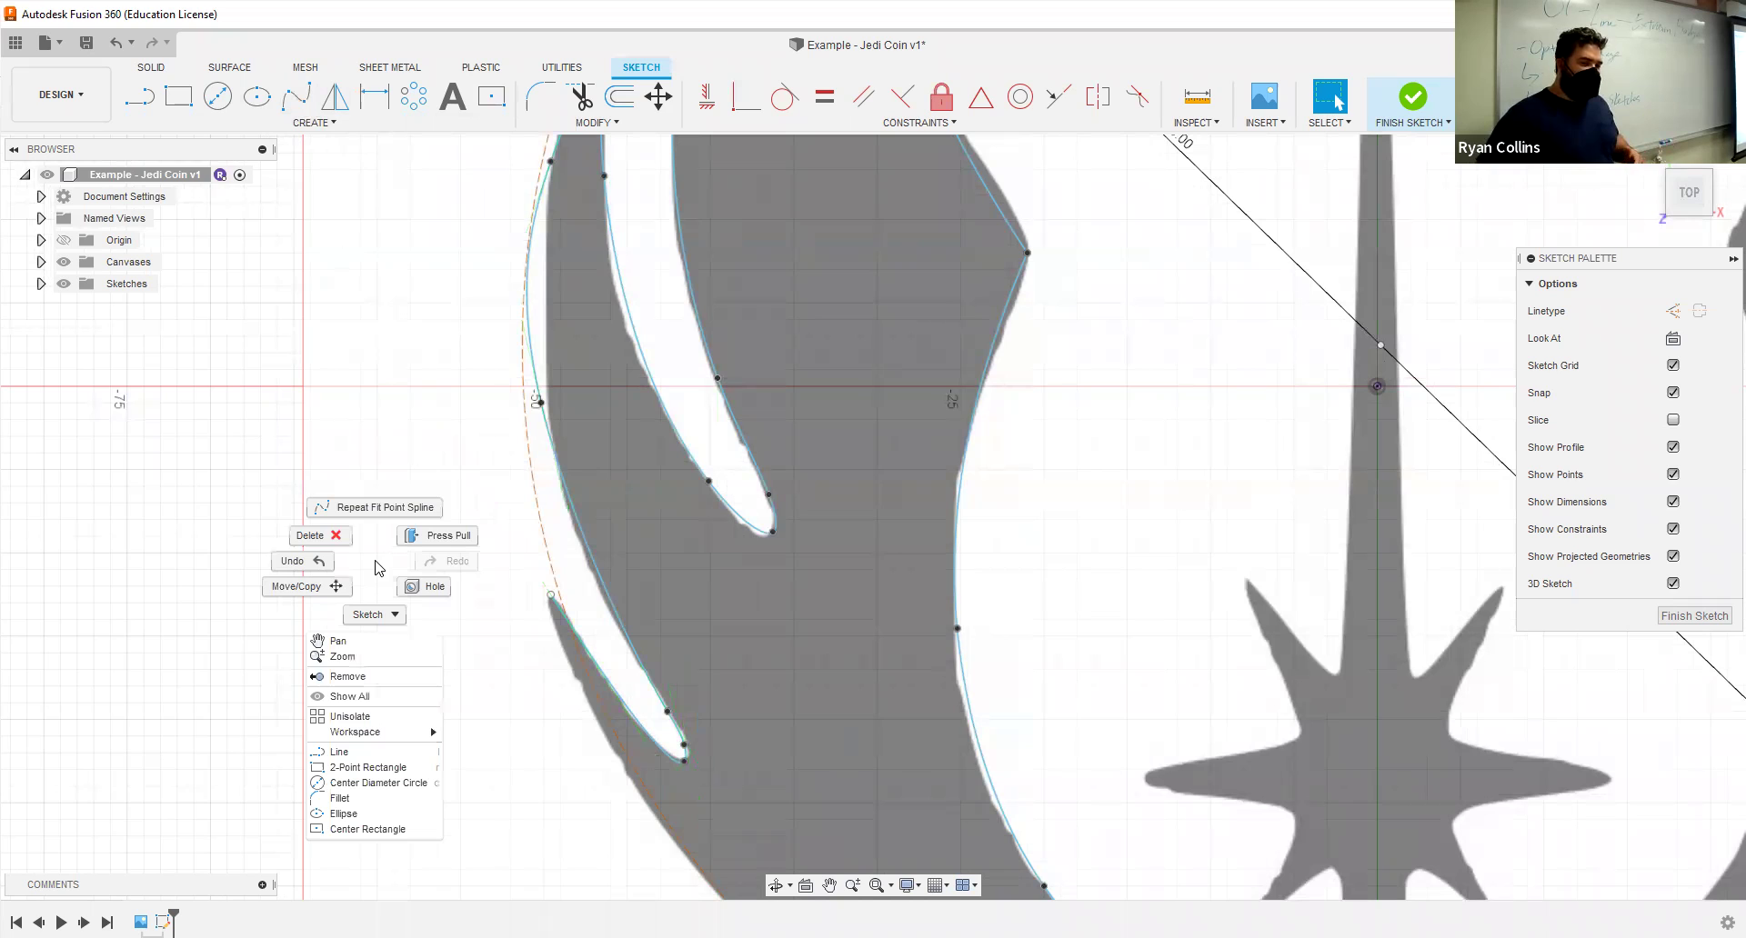
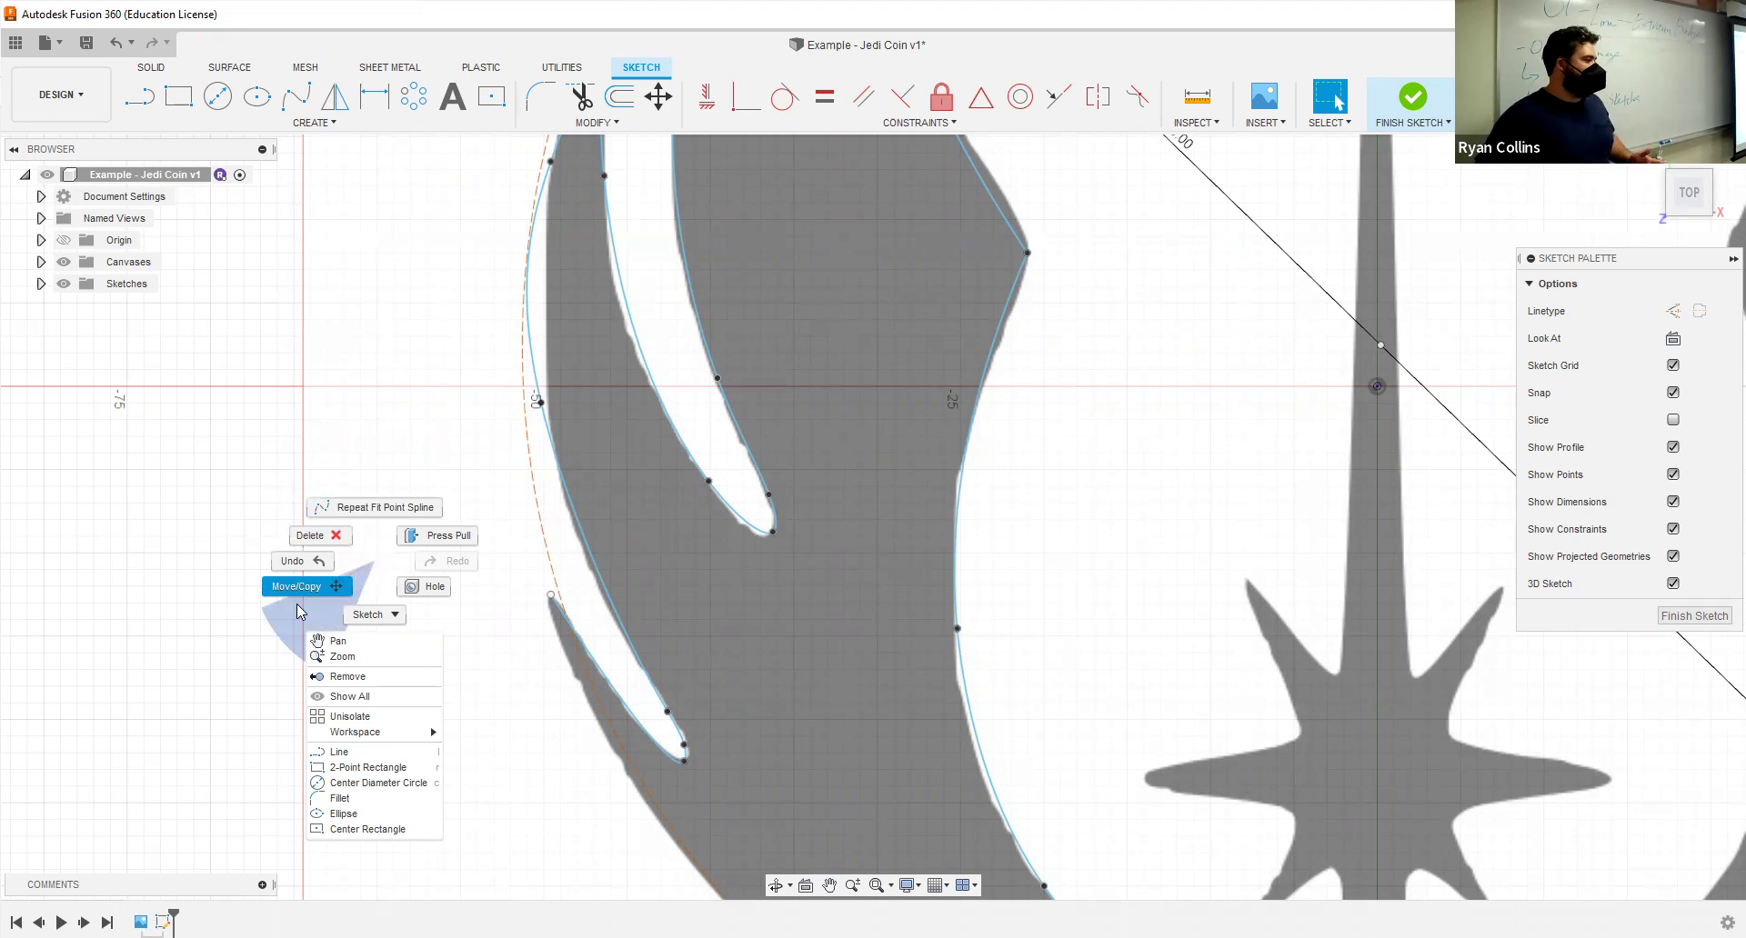
pyautogui.click(372, 475)
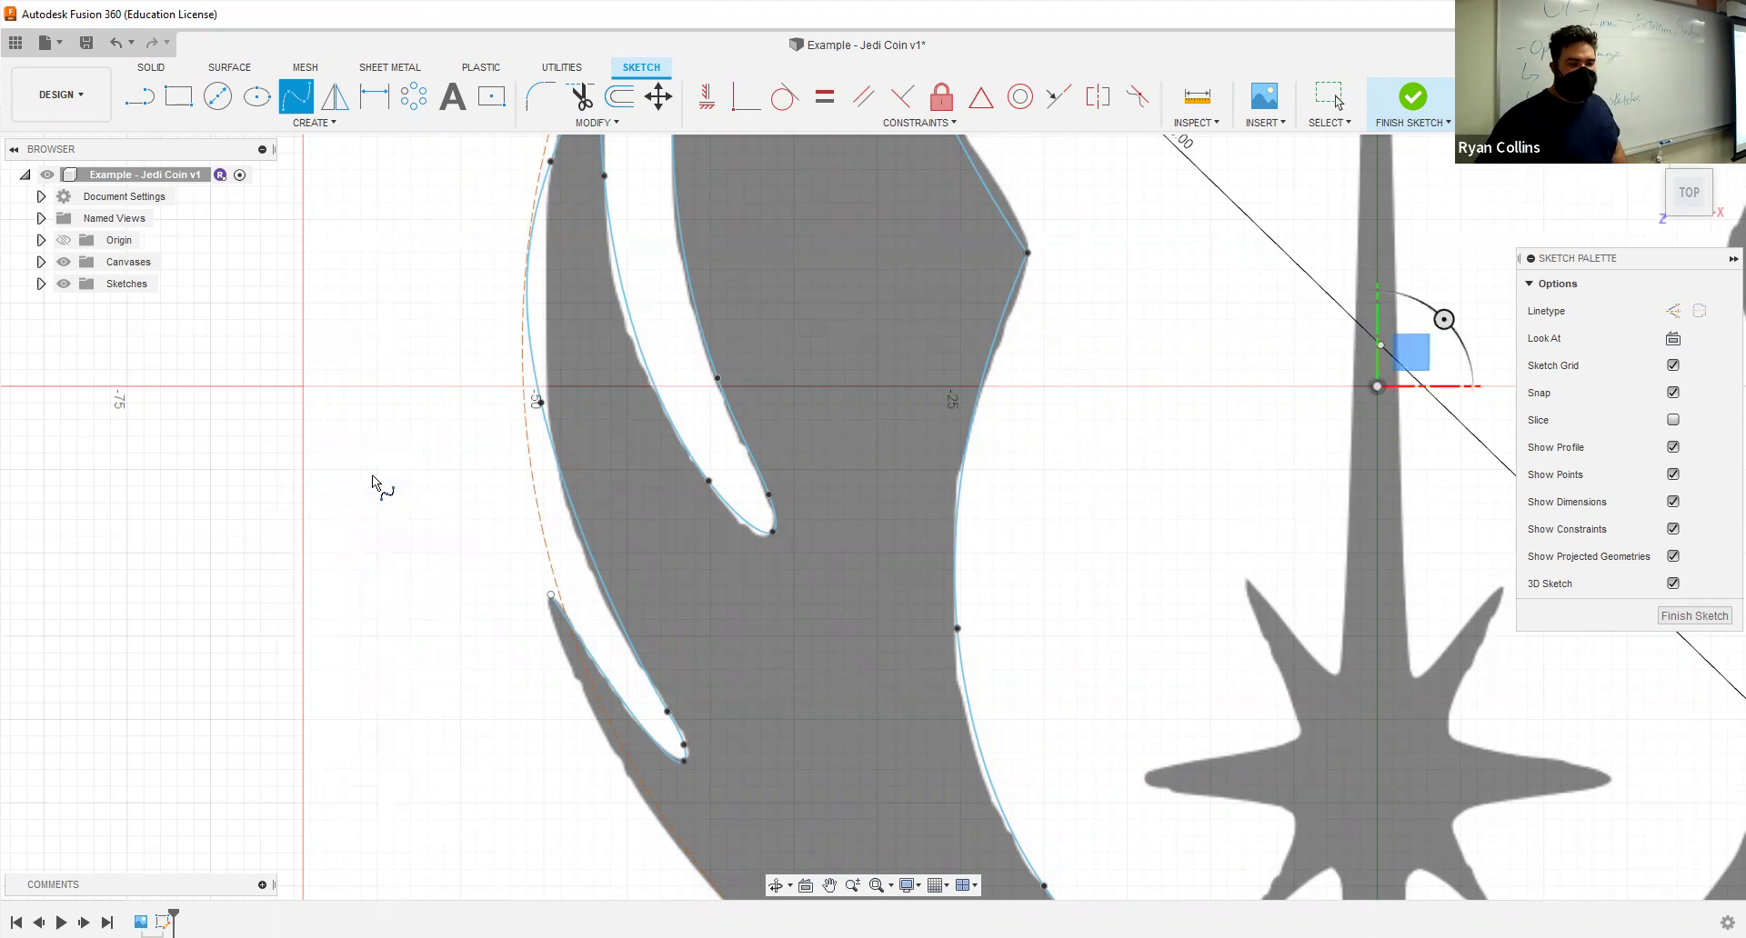
pyautogui.click(551, 594)
pyautogui.moveTo(669, 858)
pyautogui.mouseDown(button='middle')
pyautogui.moveTo(605, 576)
pyautogui.moveTo(550, 460)
pyautogui.mouseUp(button='middle')
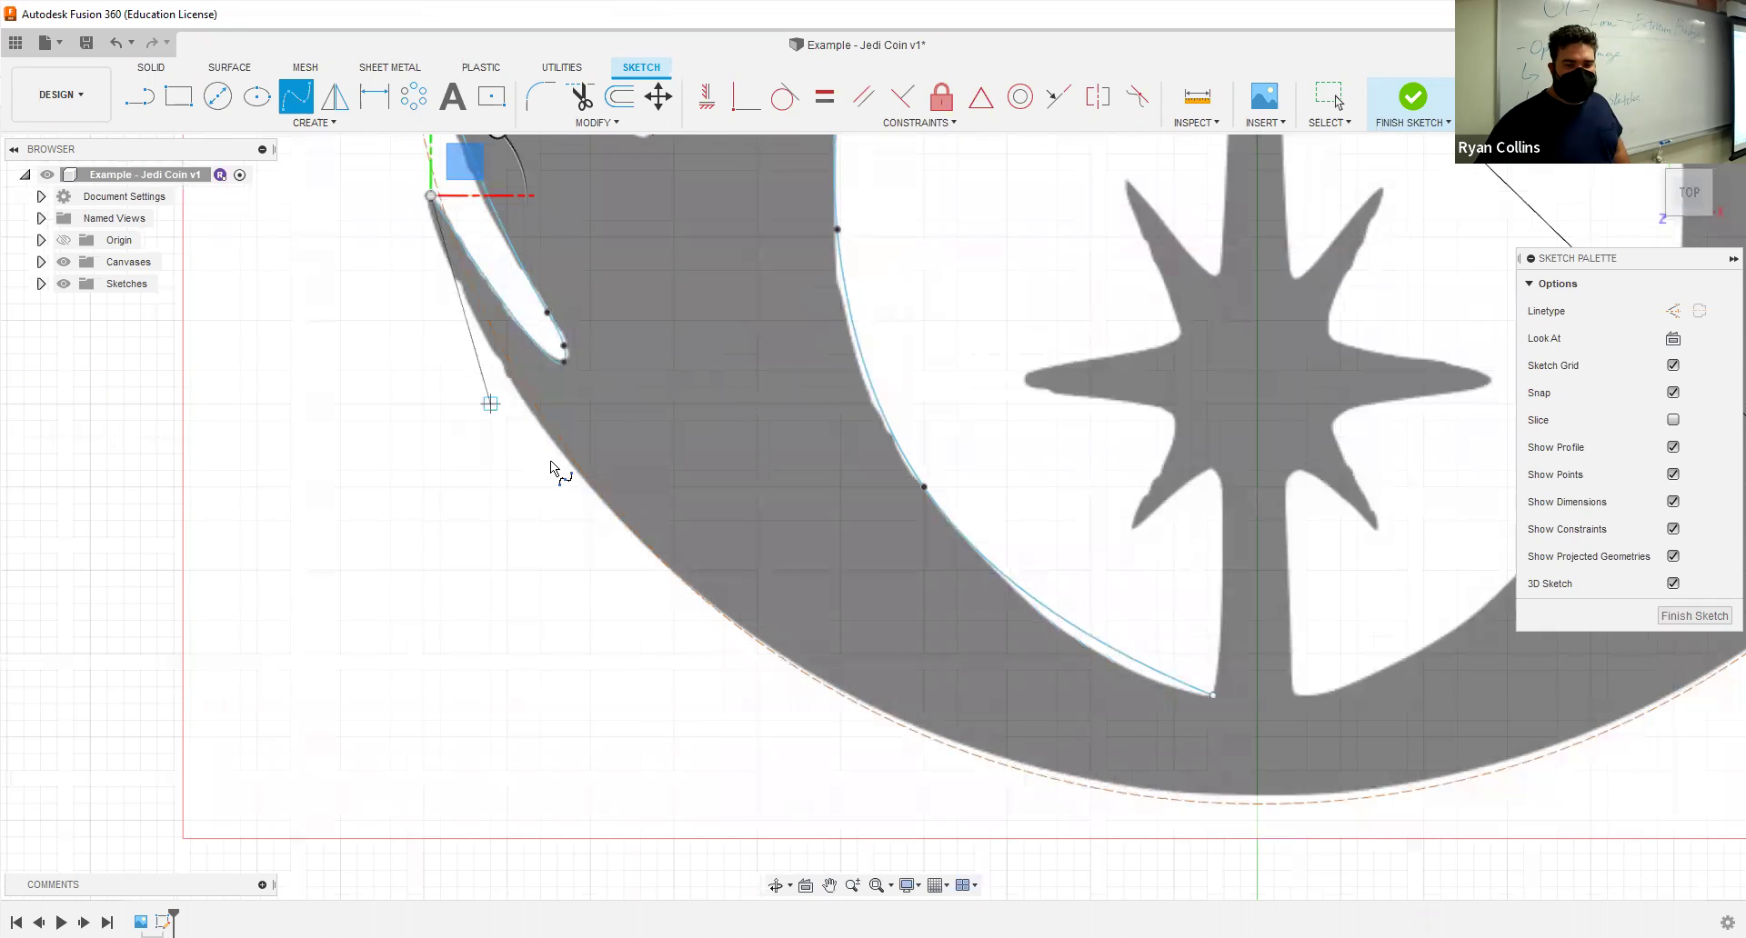
pyautogui.click(490, 354)
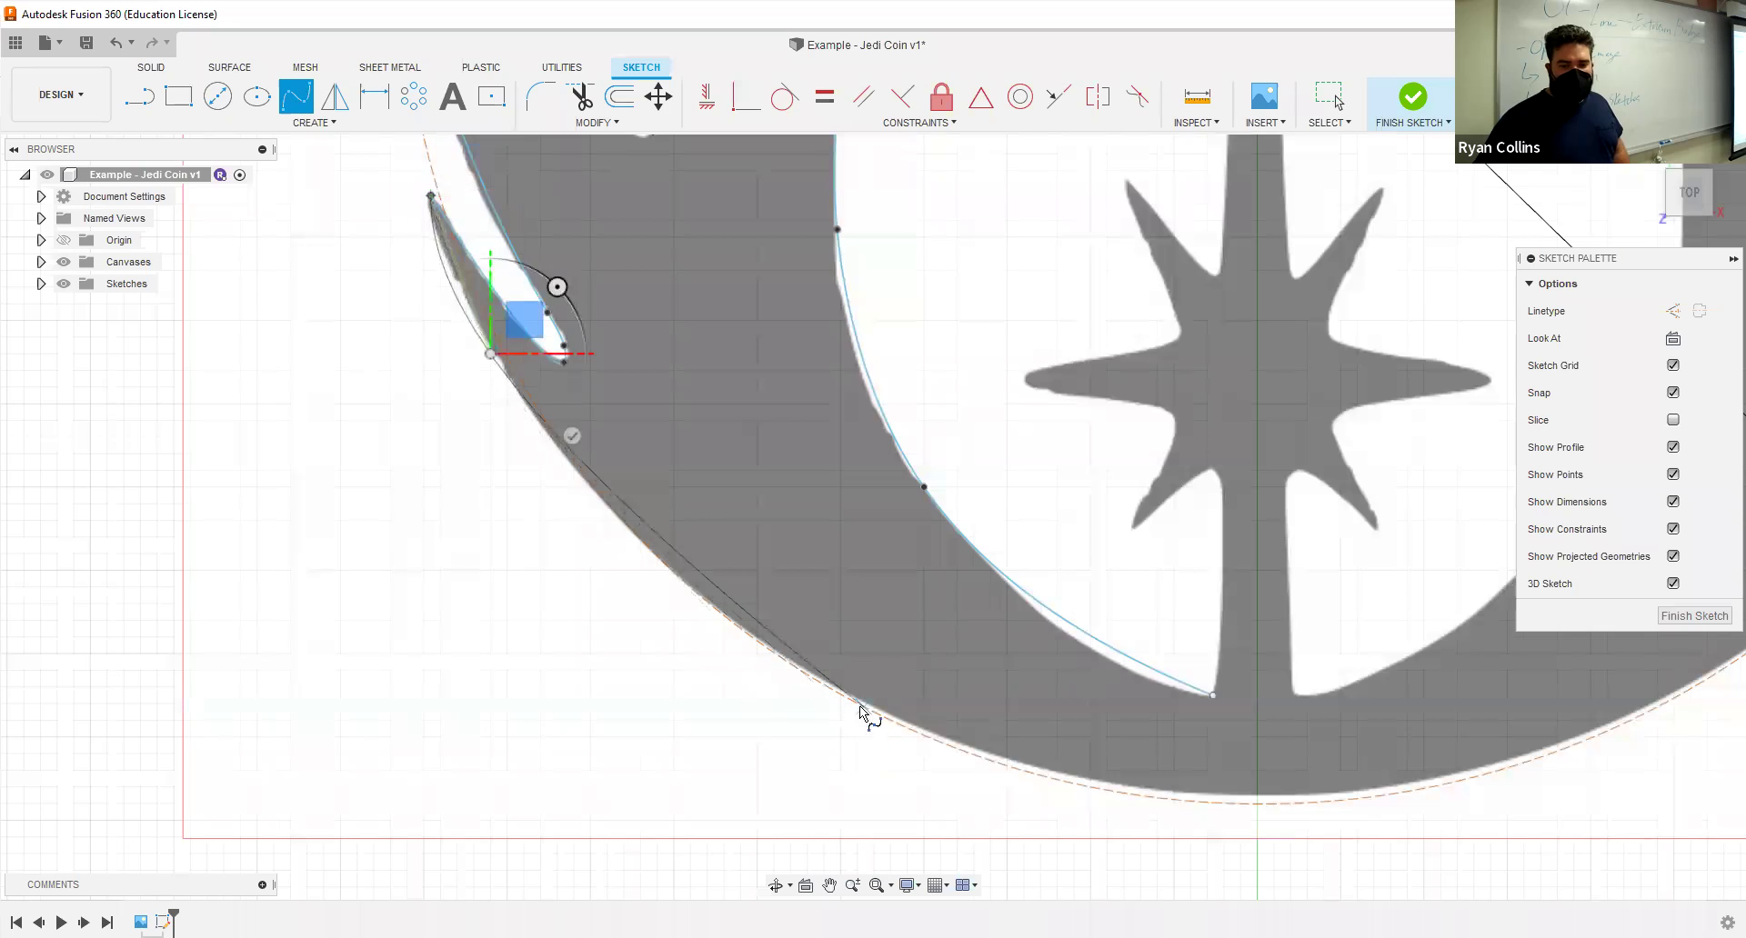
pyautogui.click(858, 703)
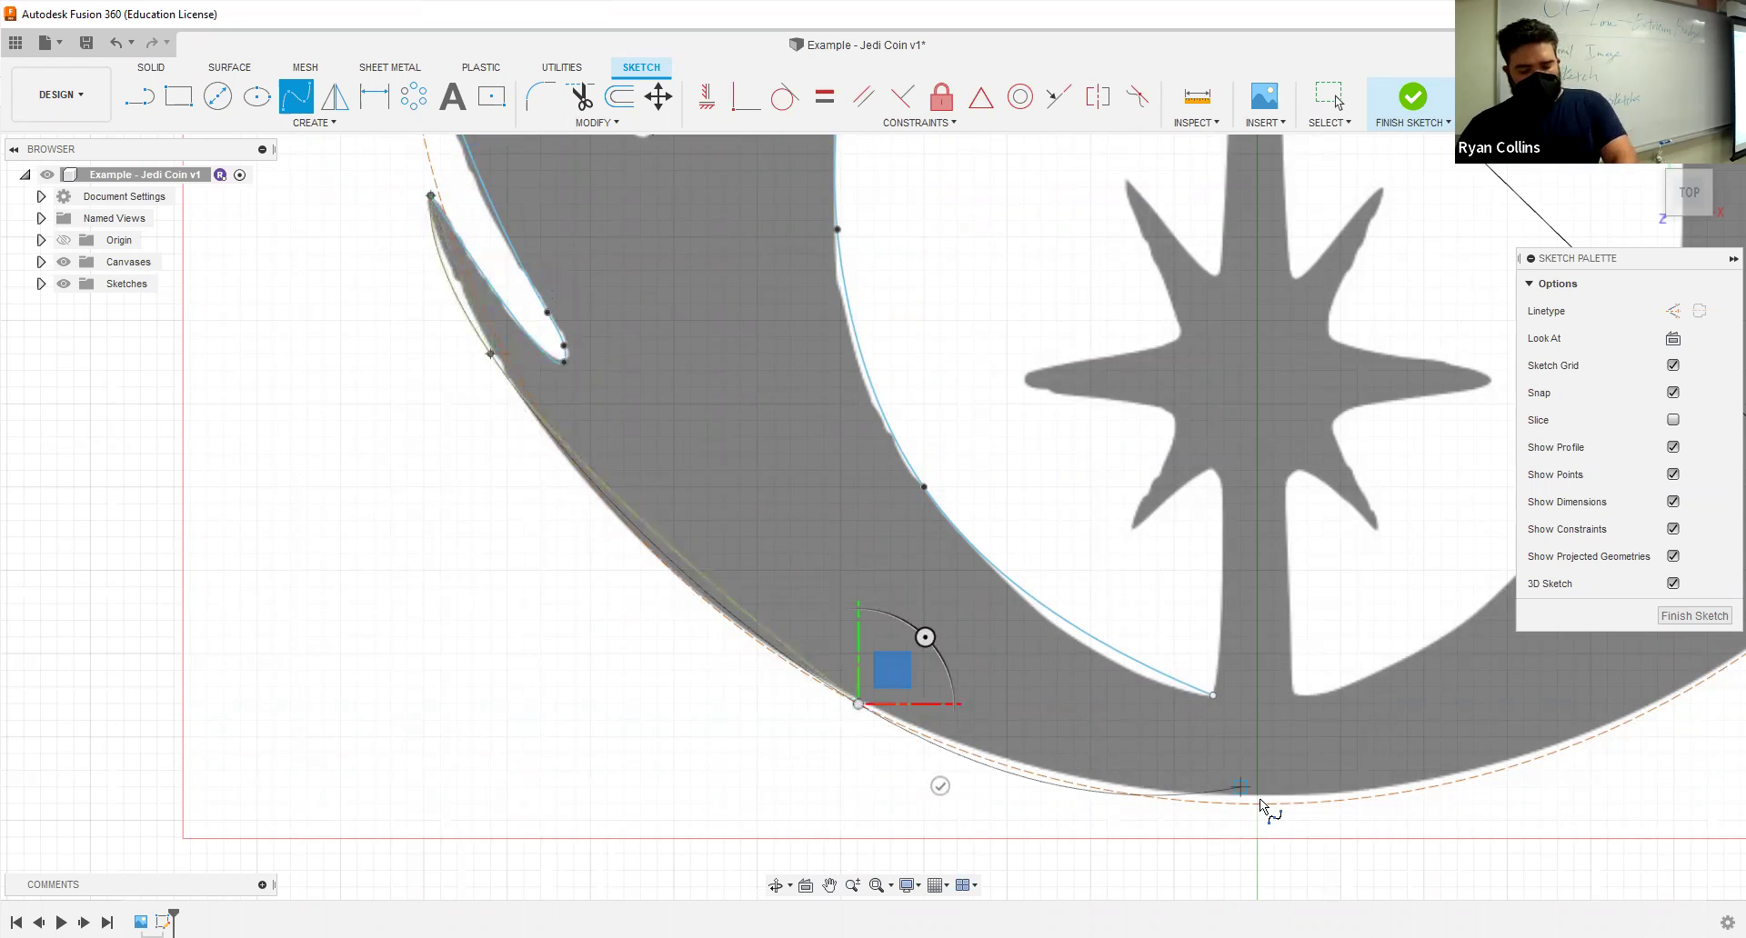
pyautogui.click(1260, 800)
pyautogui.press('Escape')
pyautogui.scroll(-3, 618, 490)
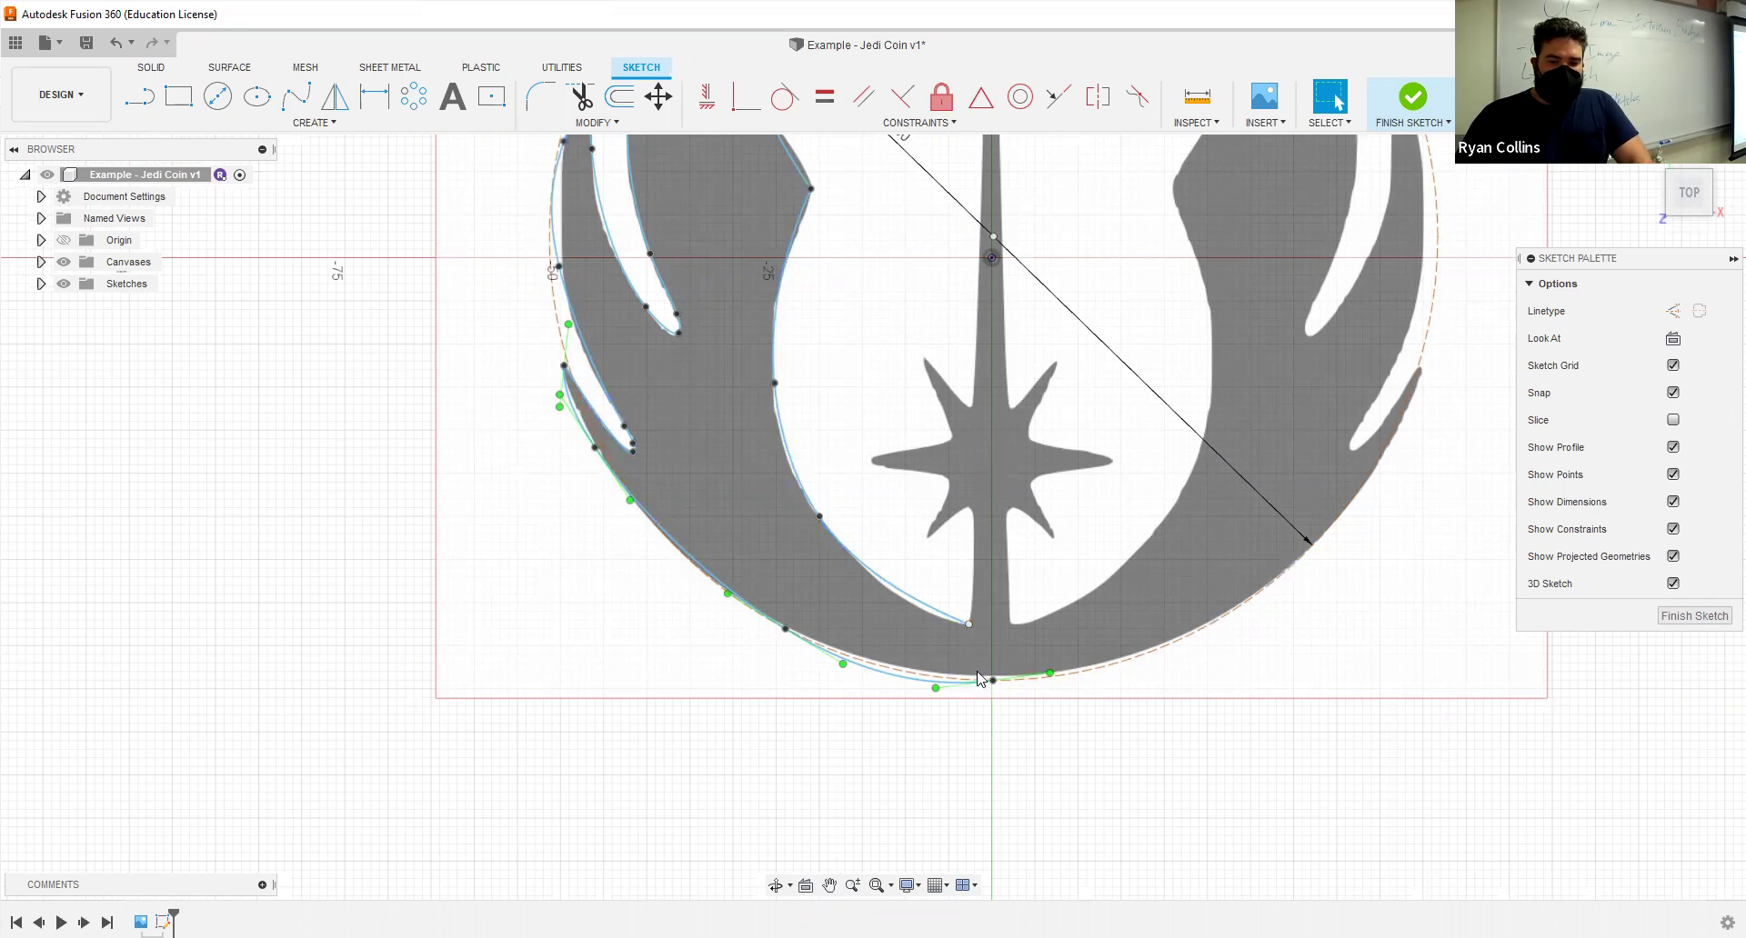
pyautogui.scroll(-1, 988, 577)
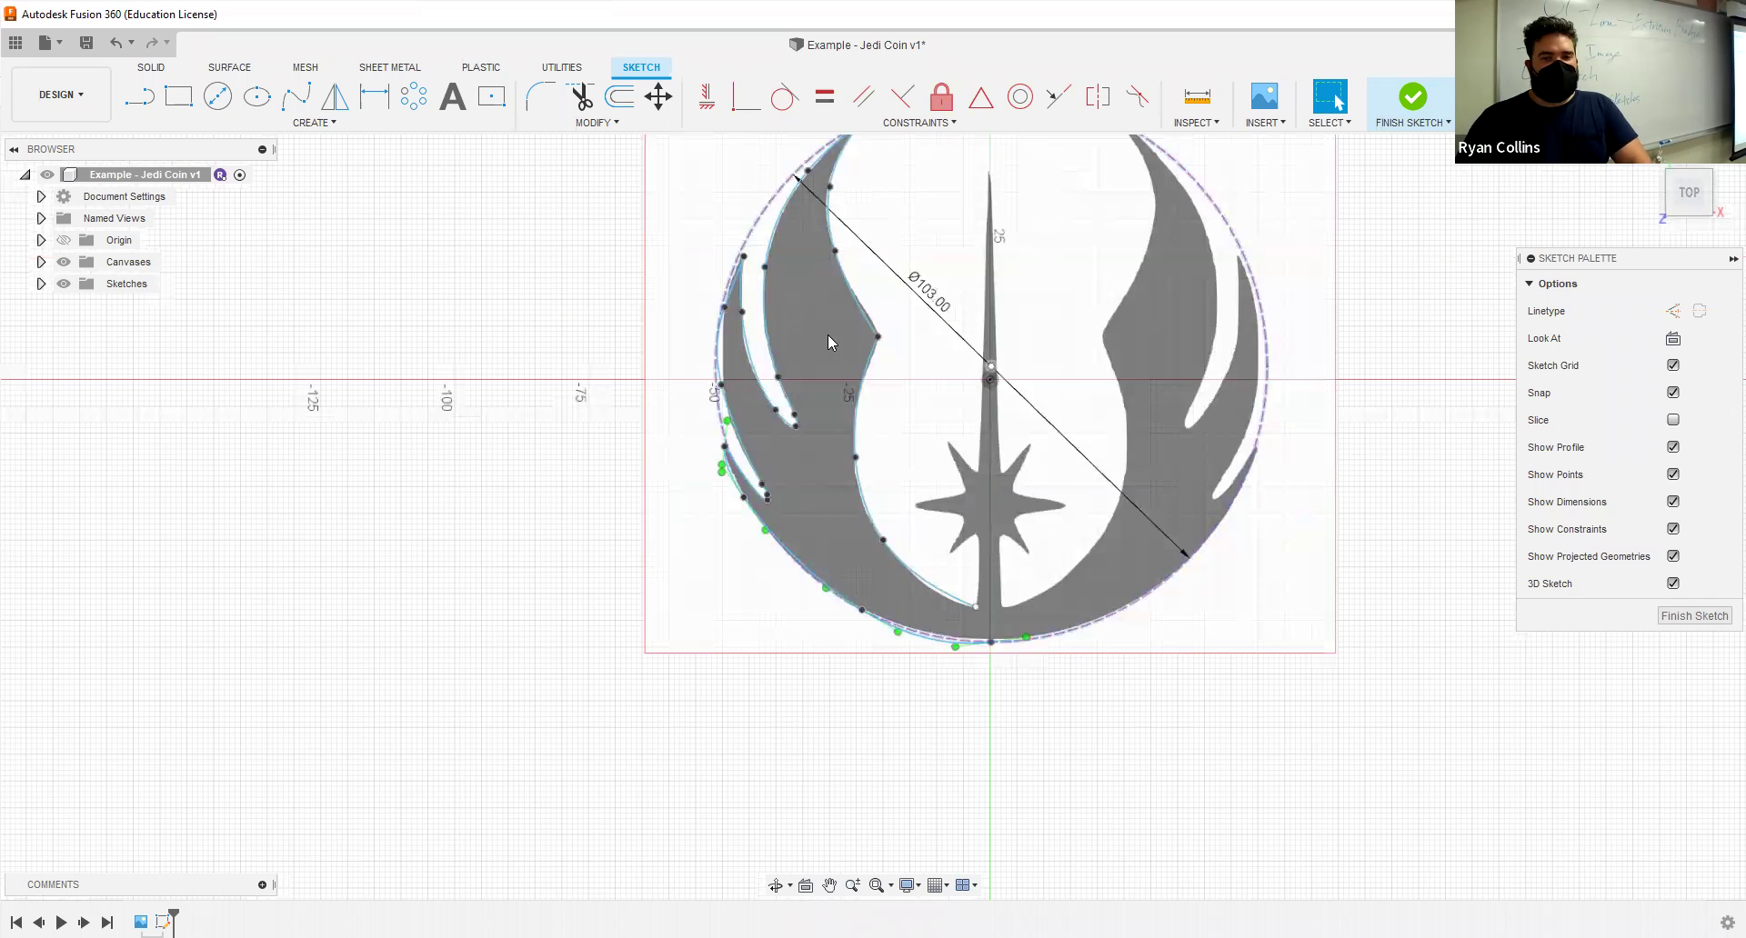
pyautogui.scroll(3, 983, 574)
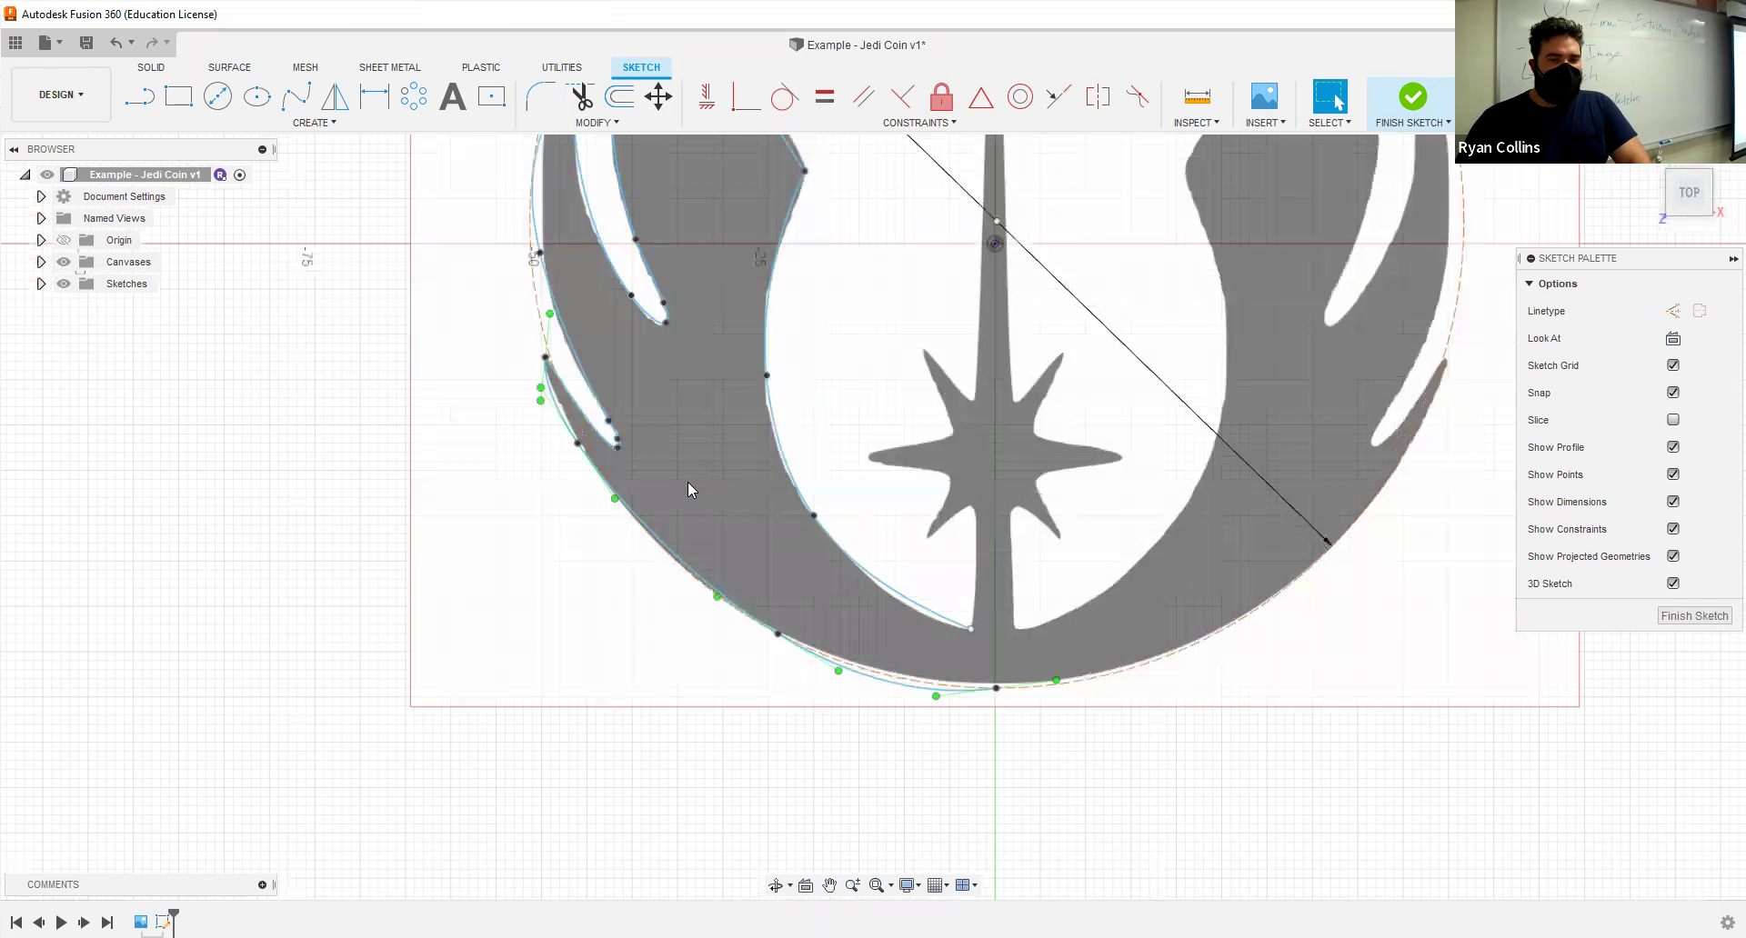
pyautogui.scroll(-3, 720, 484)
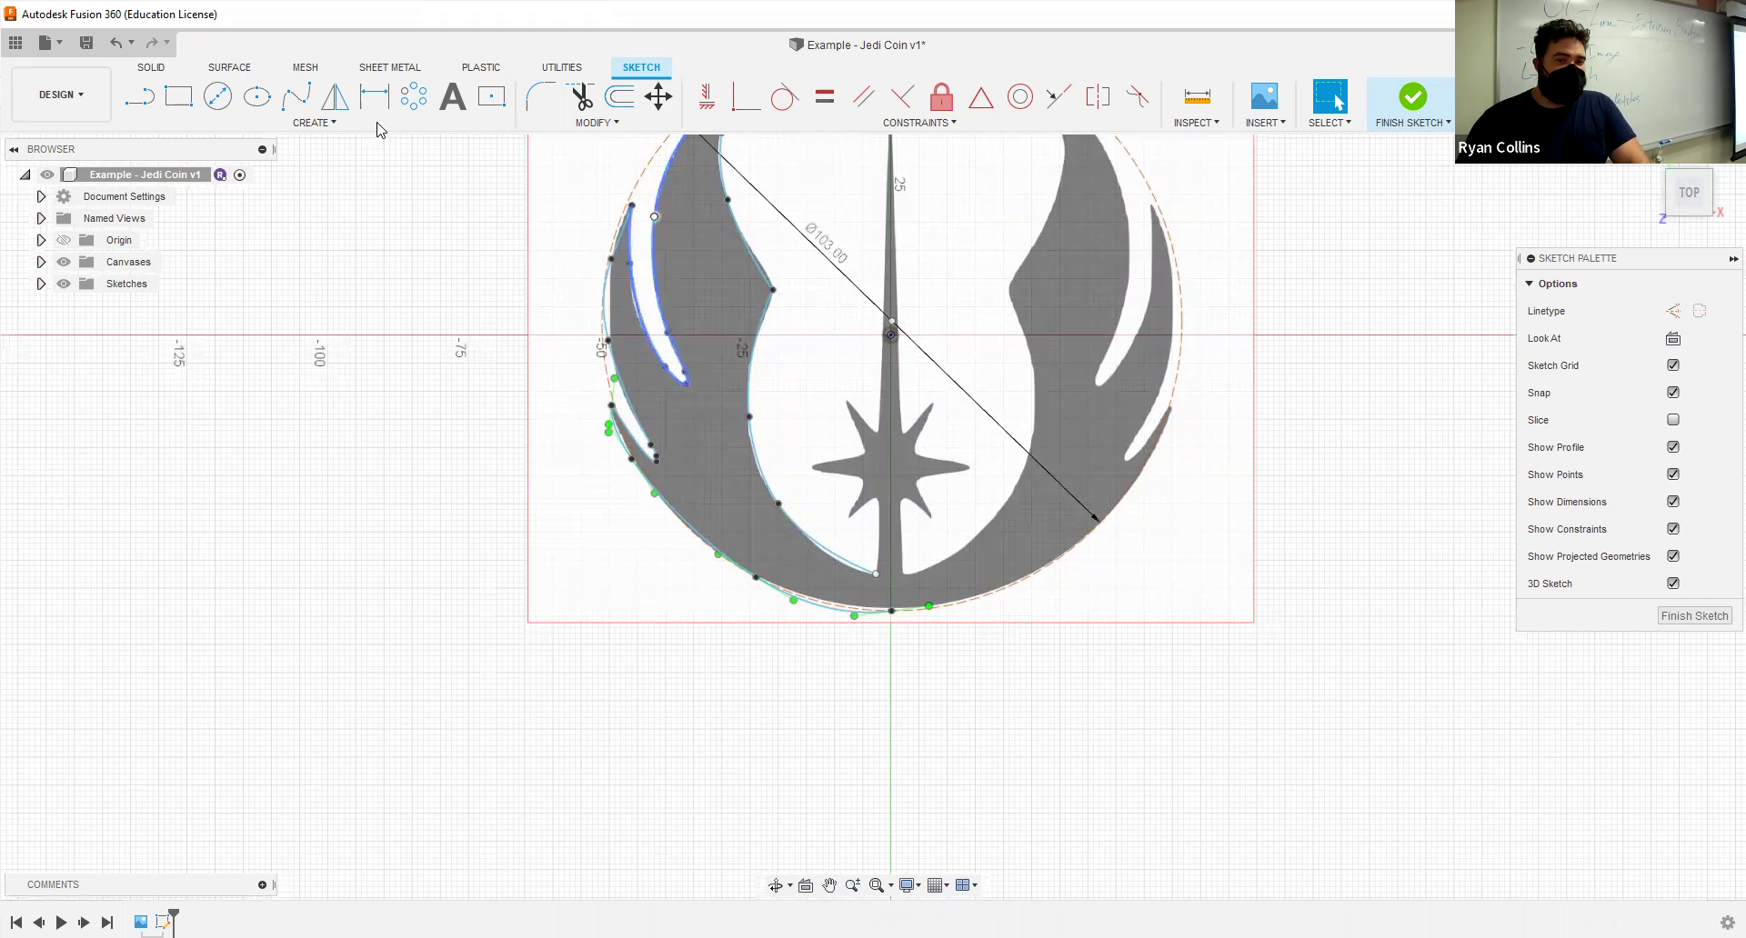
pyautogui.click(324, 99)
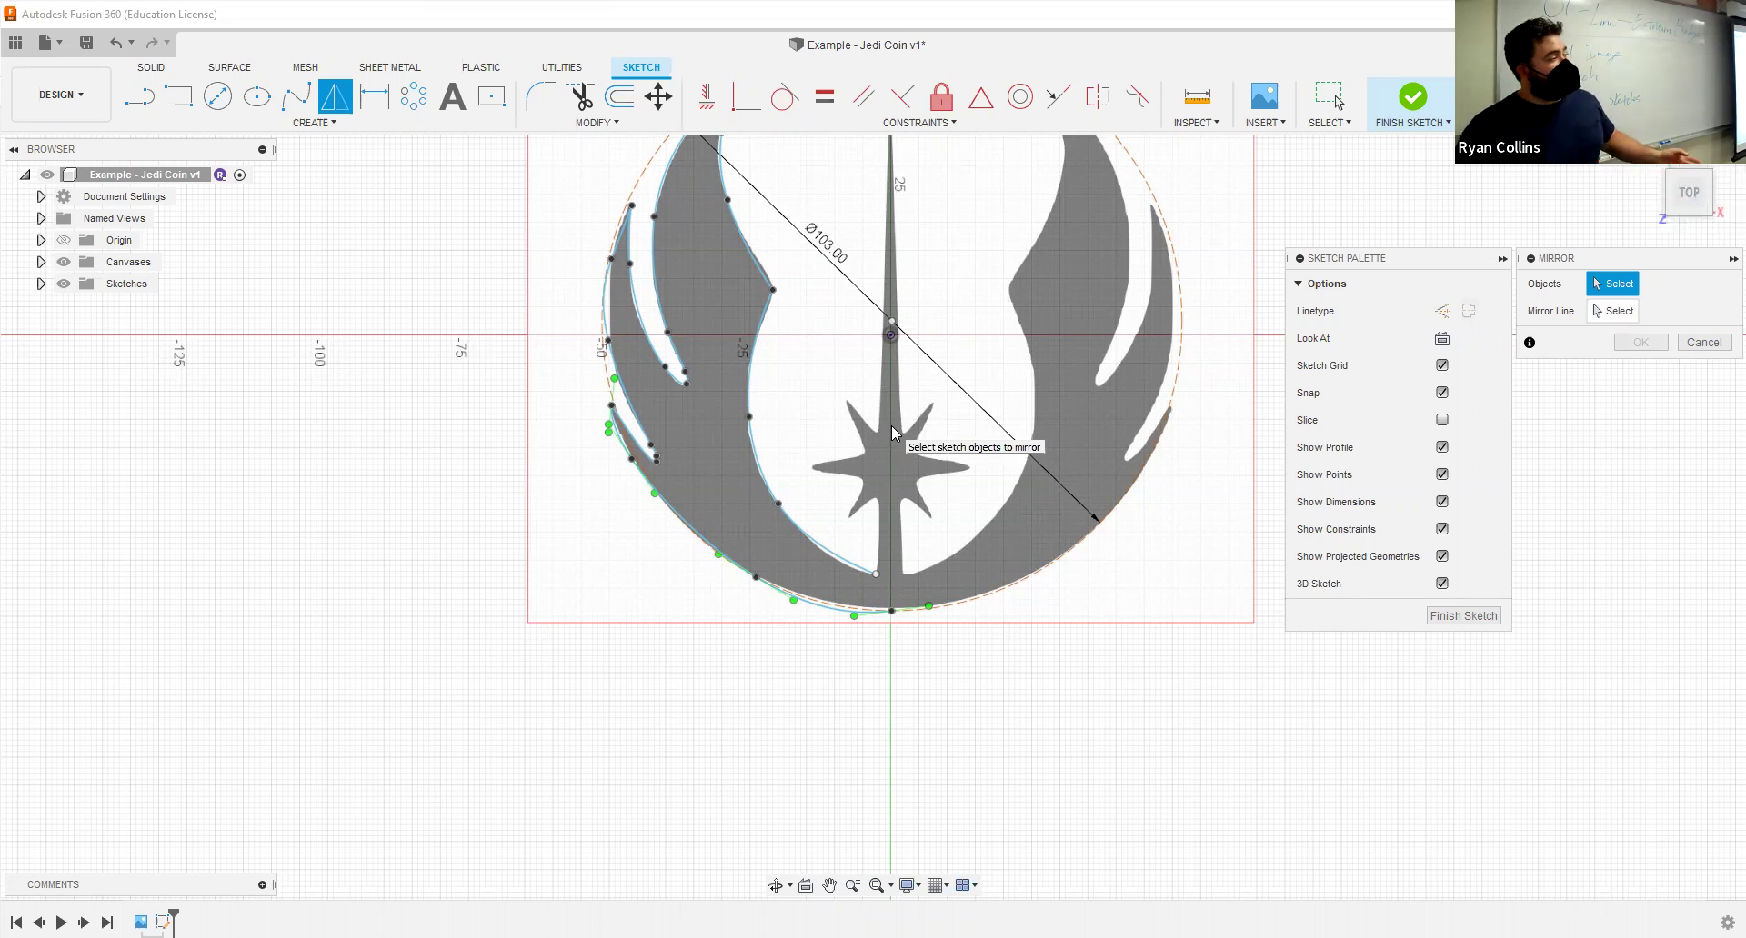
pyautogui.click(1703, 342)
# Step: Draw a vertical construction line 140 mm long through the origin, extending beyond the circle's top and bottom
pyautogui.scroll(-1, 994, 255)
pyautogui.scroll(-1, 879, 413)
pyautogui.moveTo(937, 387); pyautogui.dragTo(842, 509, button='middle')
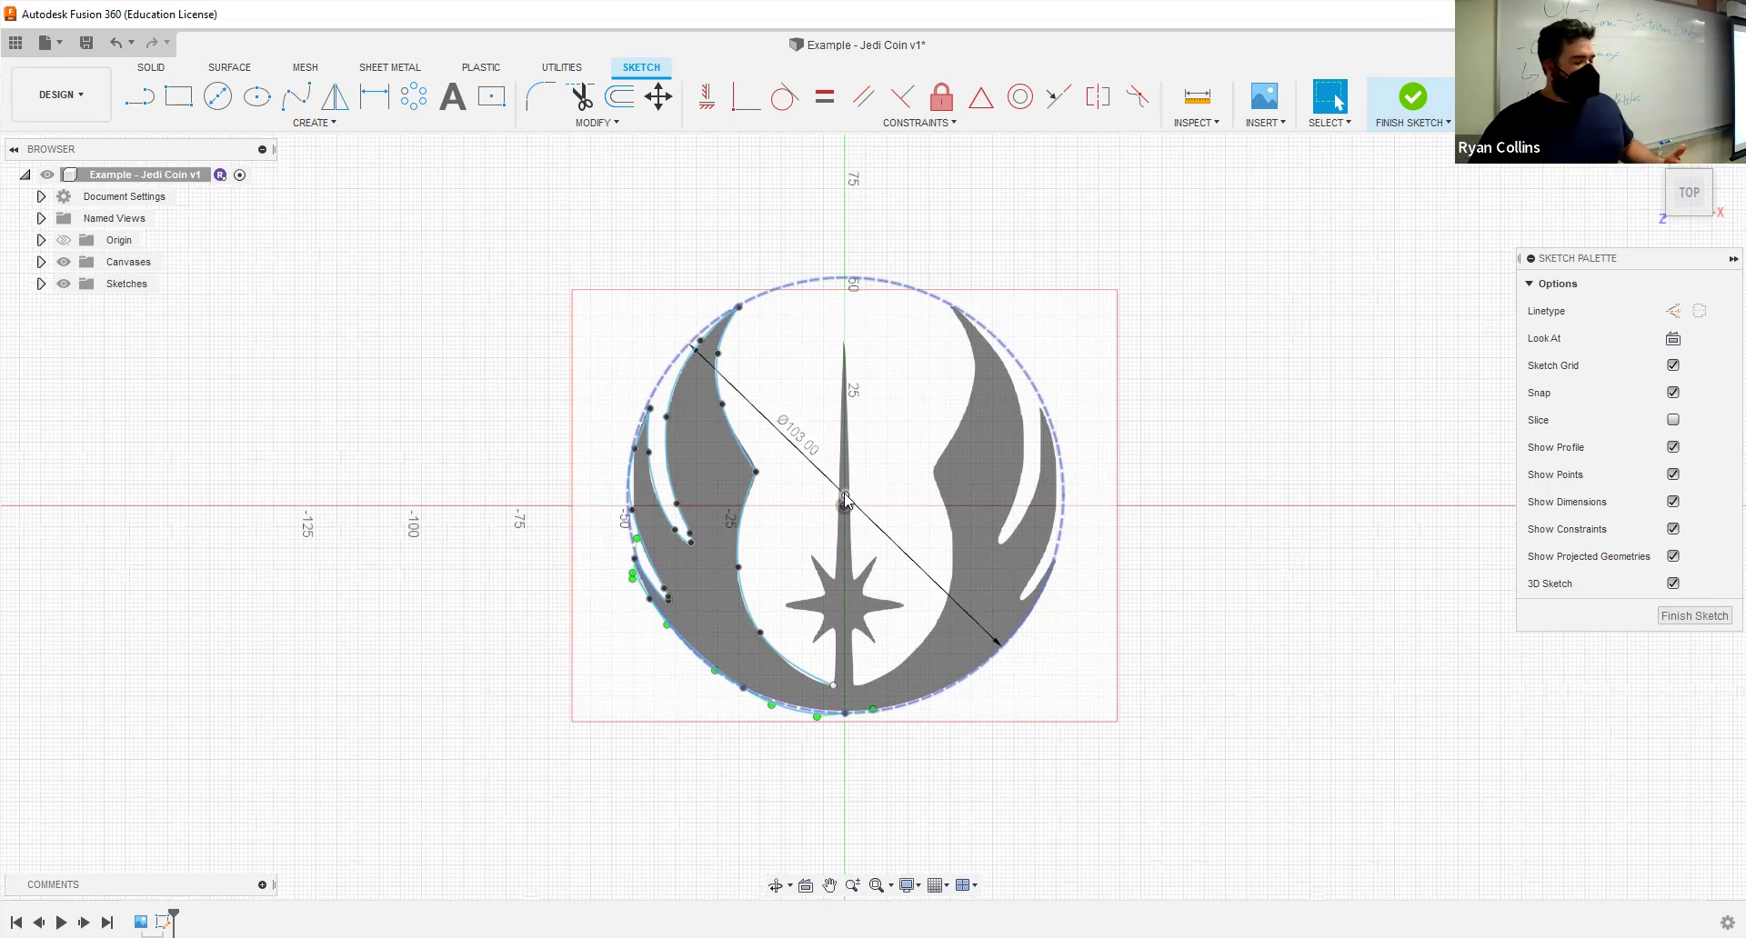
pyautogui.click(142, 96)
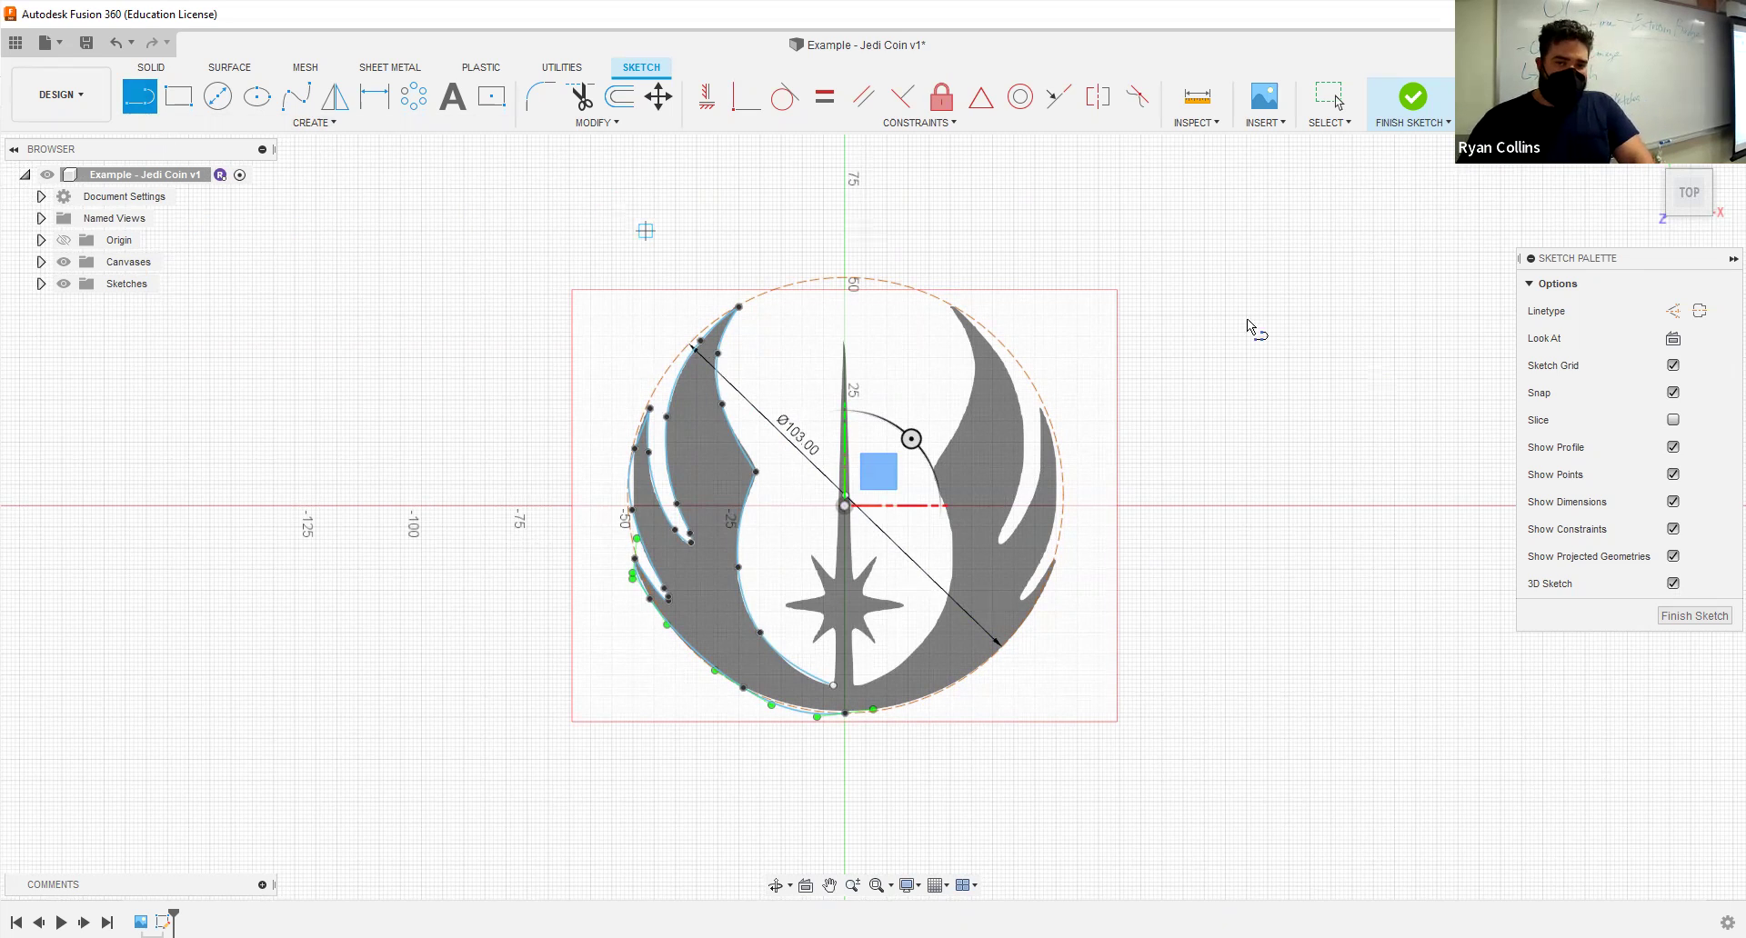
pyautogui.press('x')
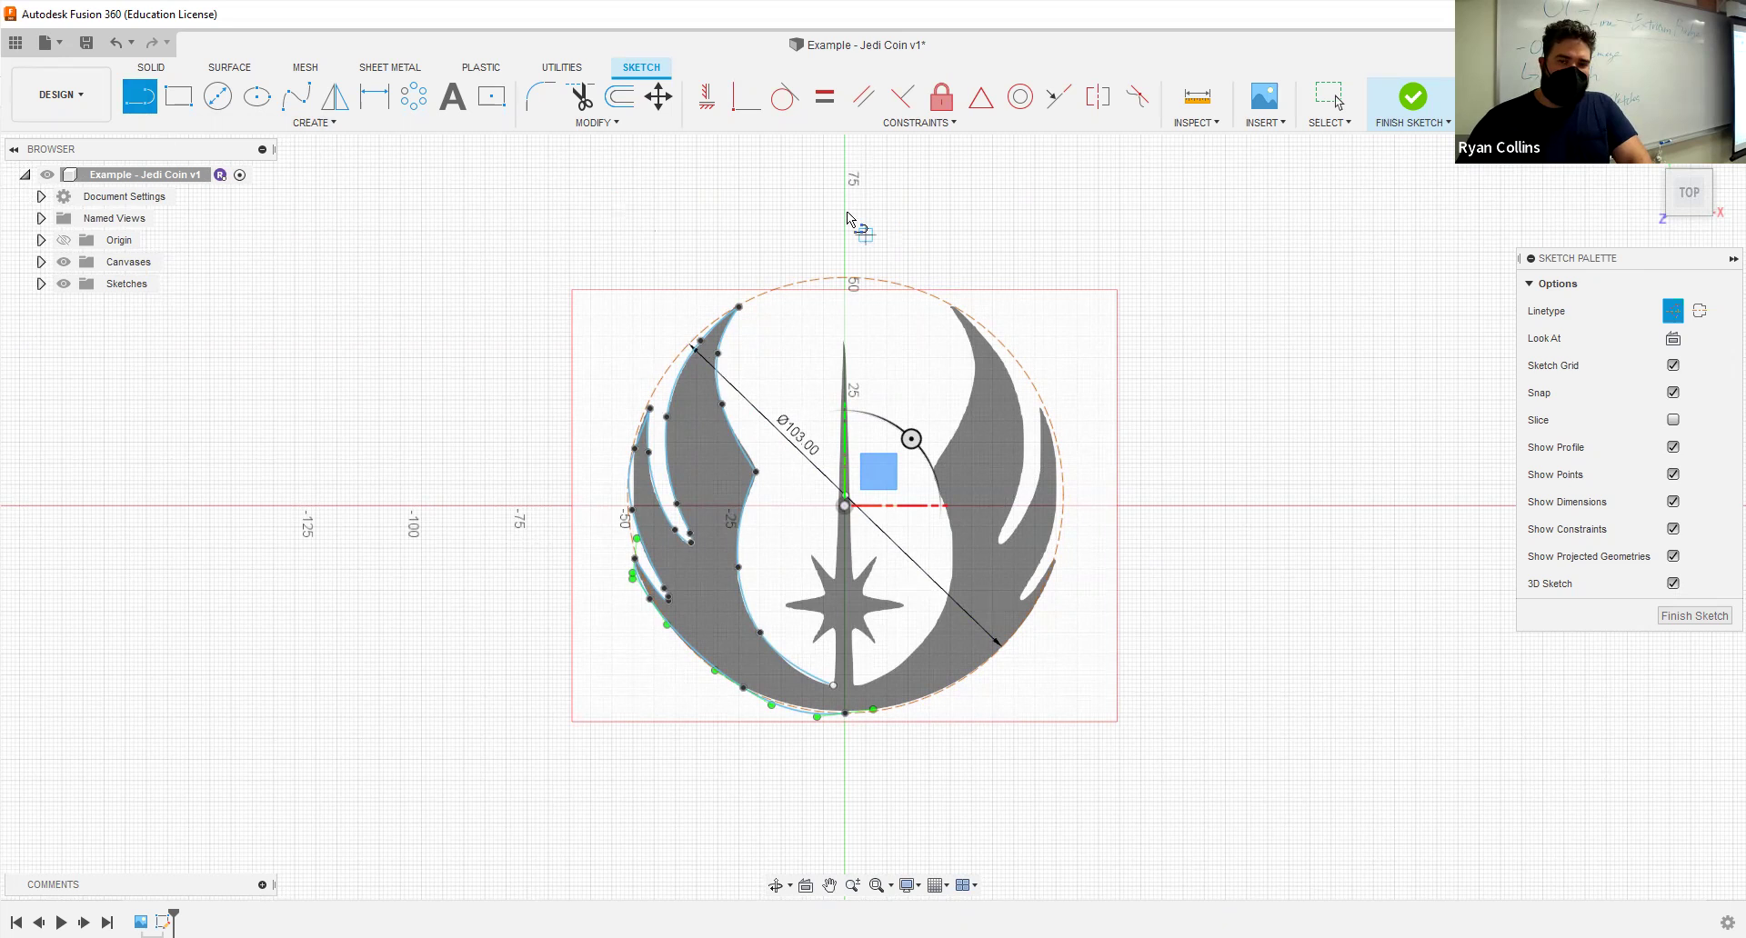
pyautogui.scroll(3, 847, 211)
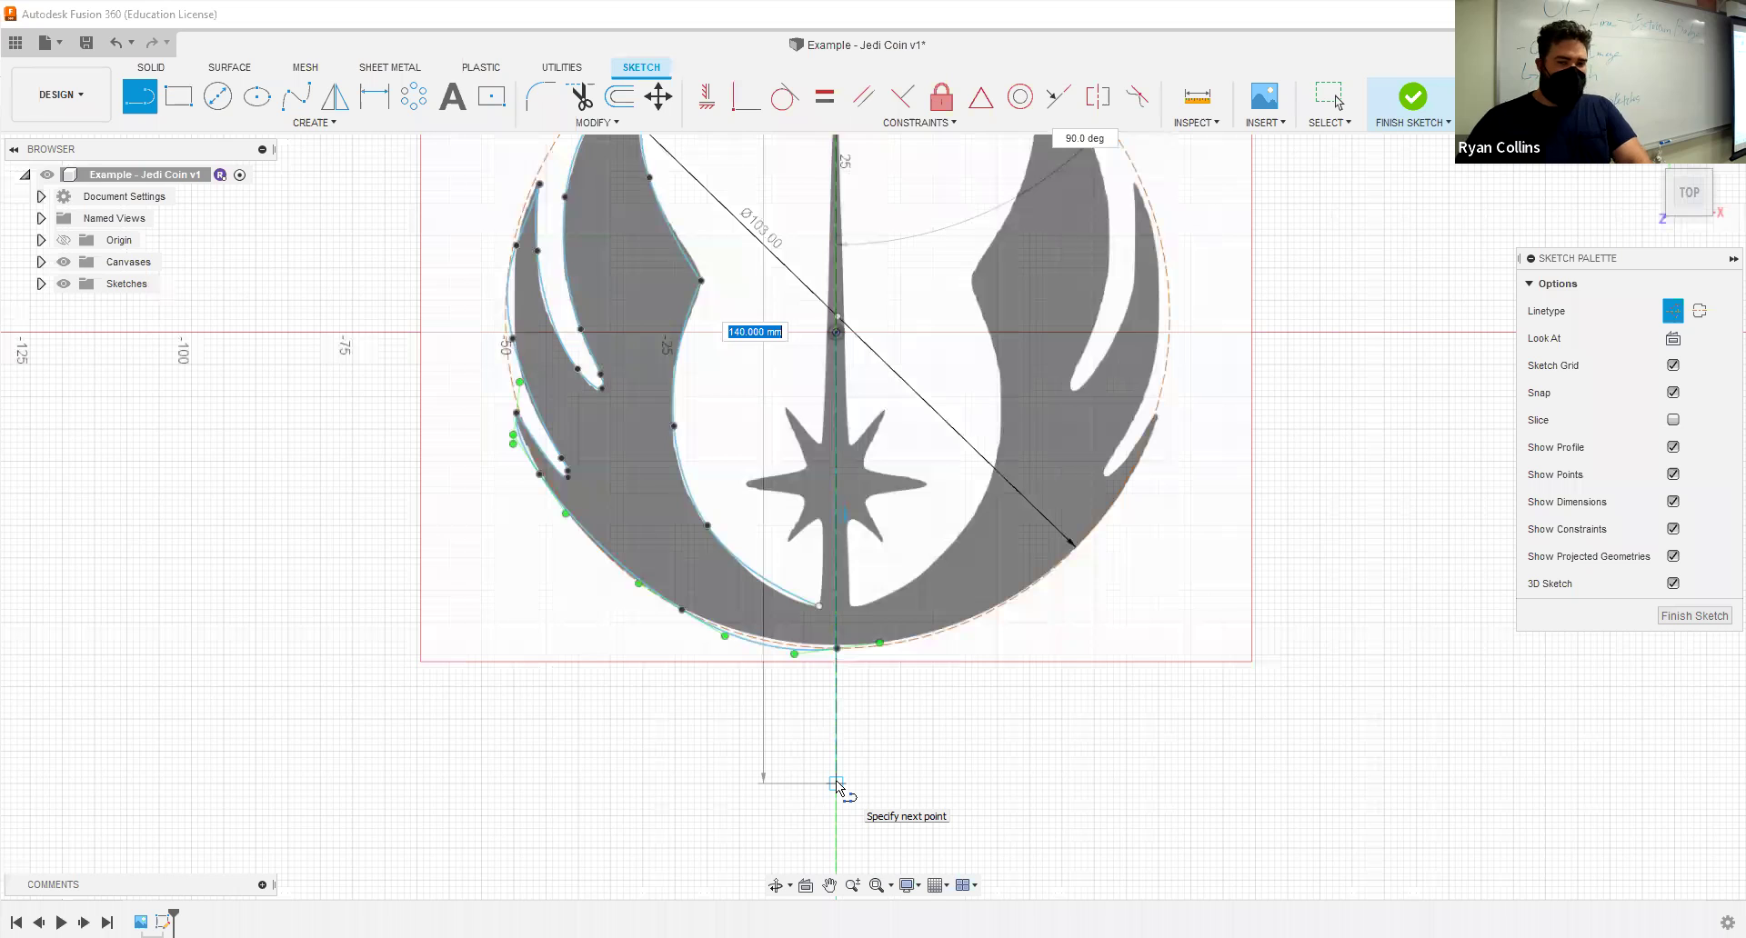
pyautogui.click(836, 784)
pyautogui.press('Escape')
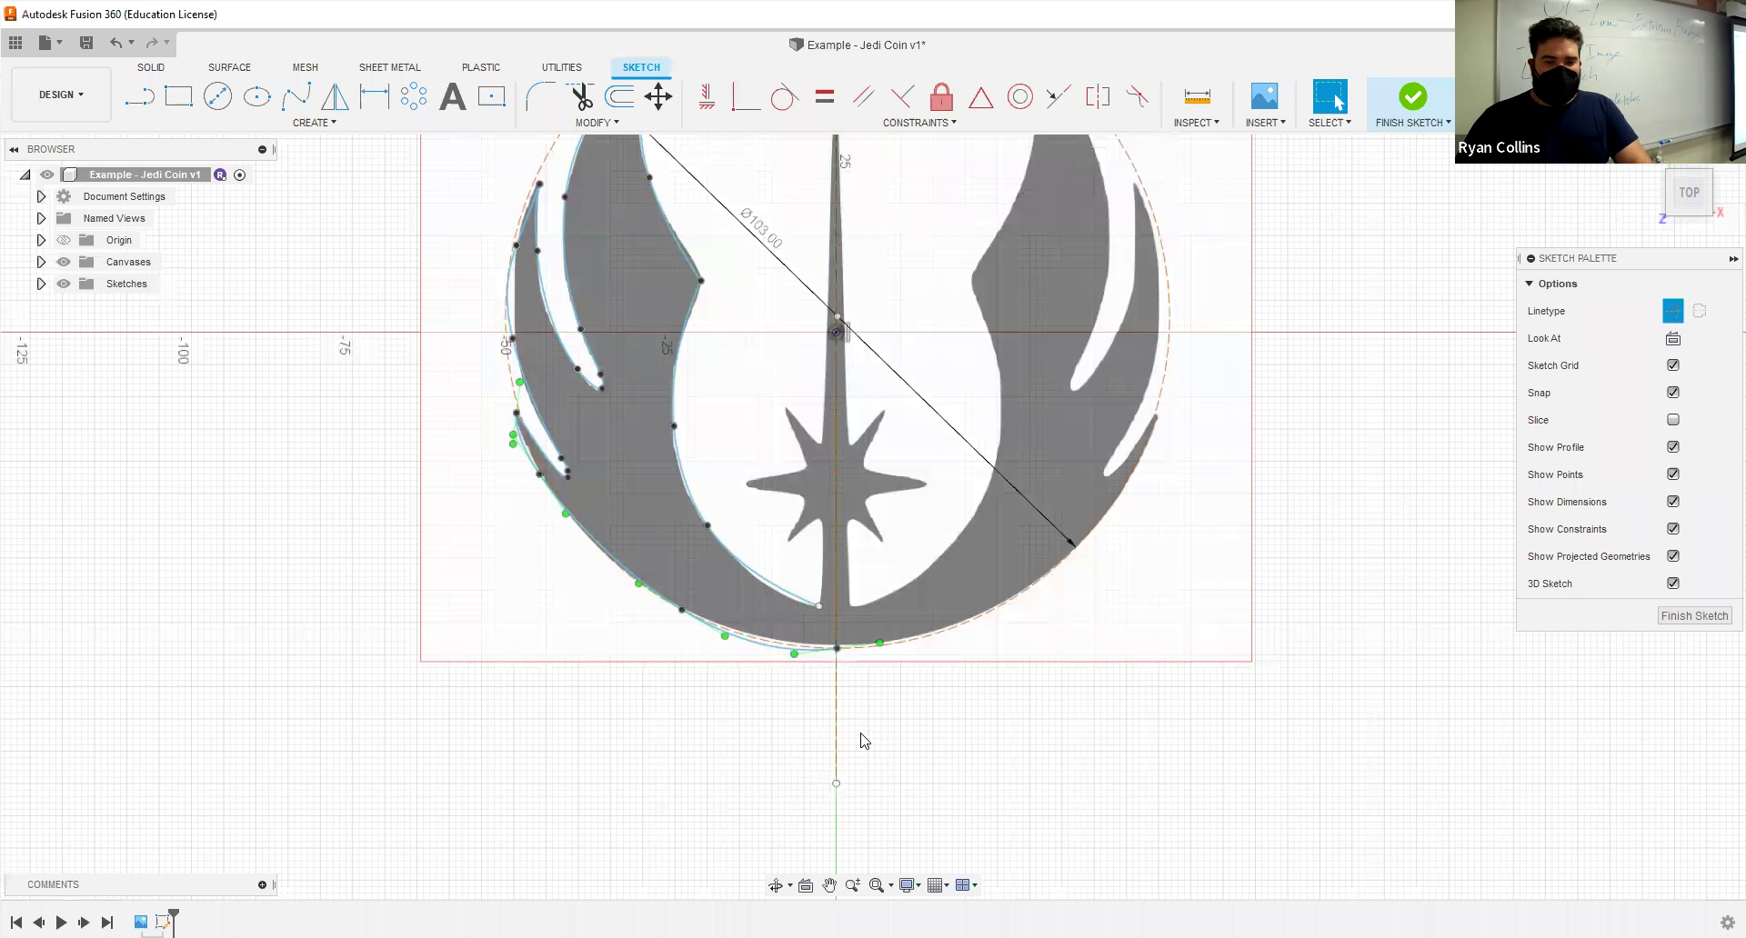
pyautogui.click(837, 725)
pyautogui.scroll(-3, 919, 780)
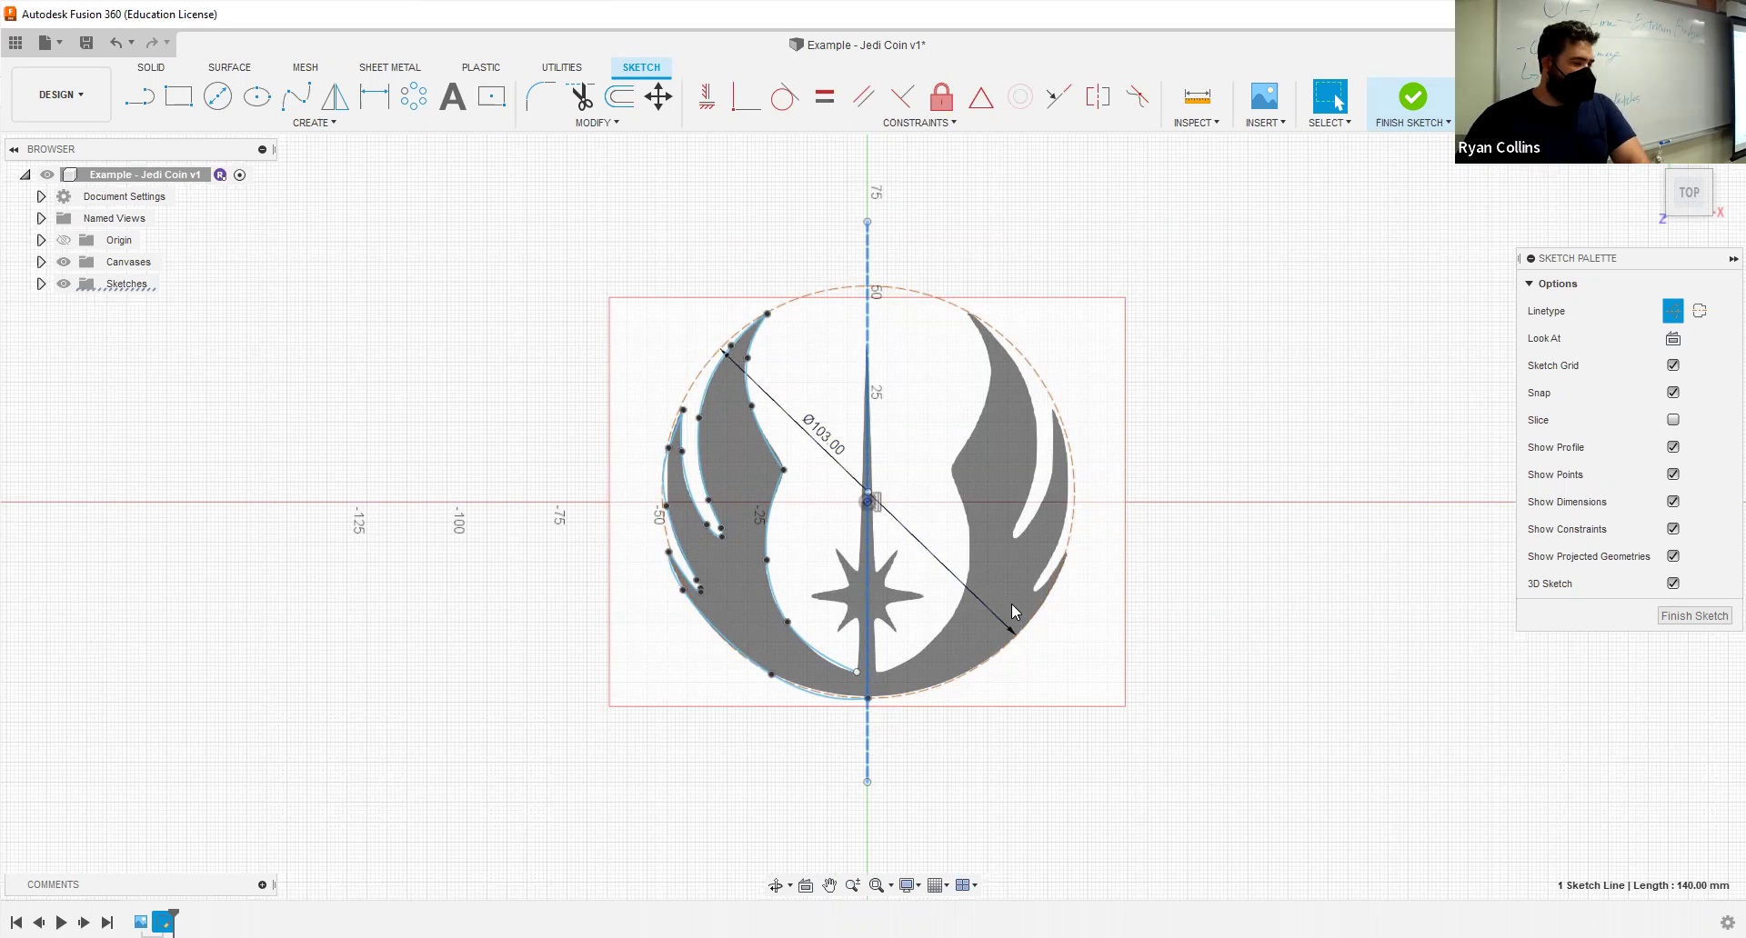
pyautogui.click(1264, 357)
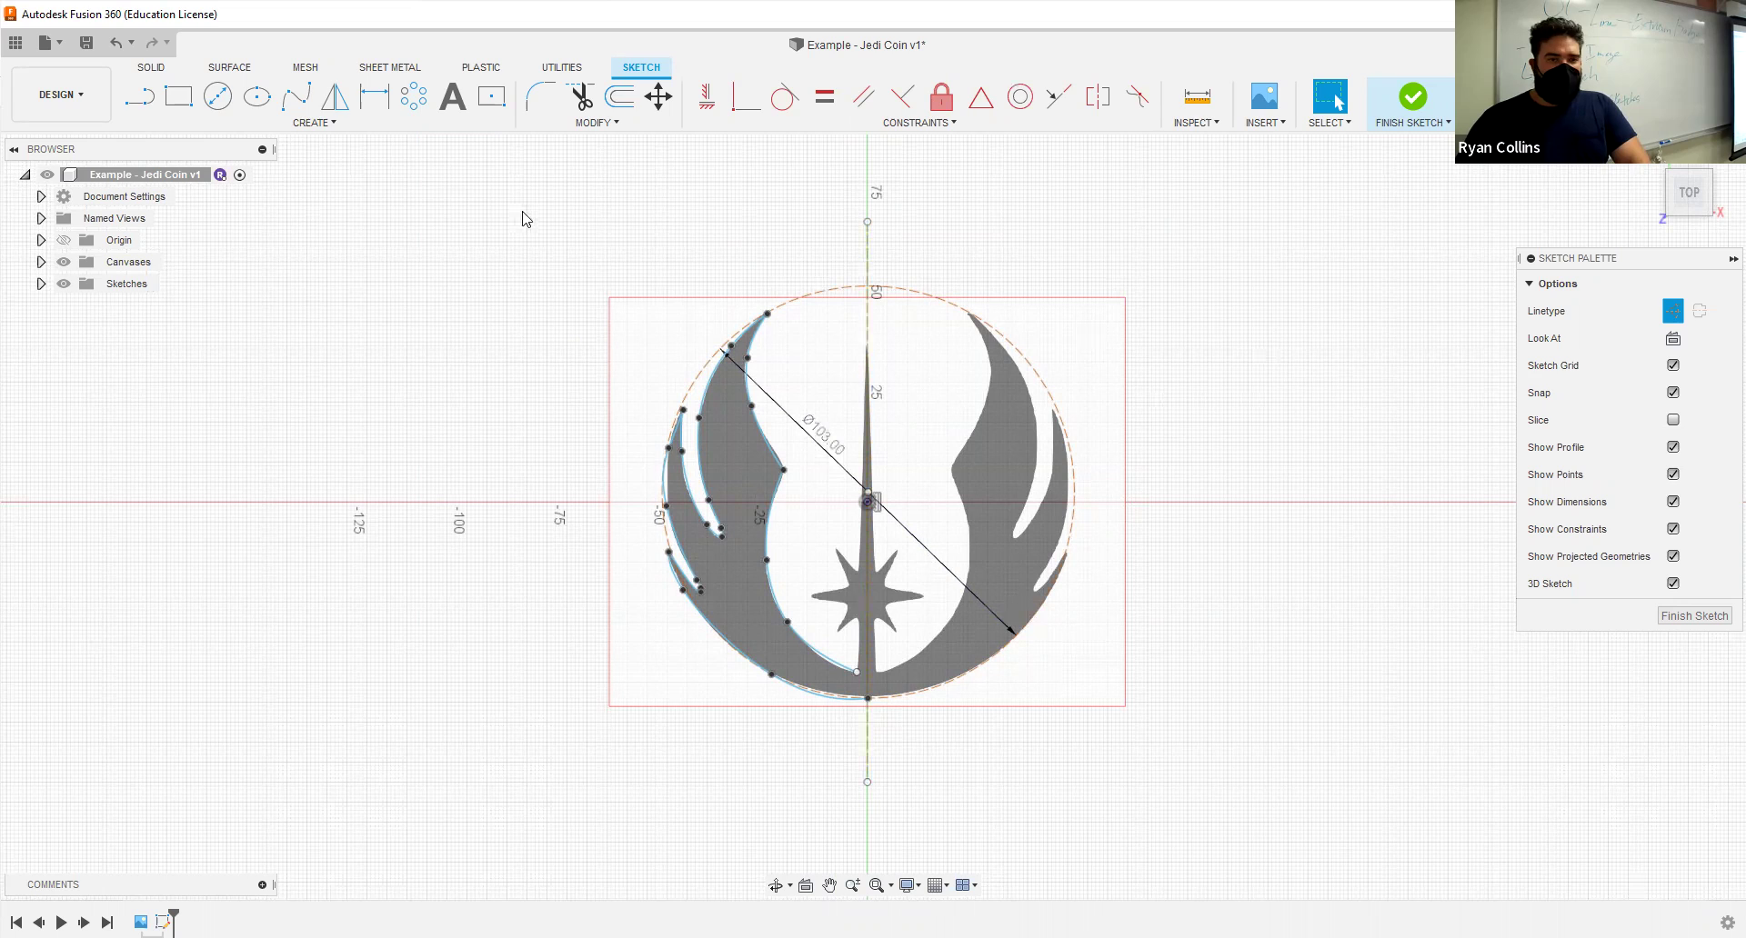
# Step: Start a sketch mirror and try picking the left half's splines individually and with selection windows, clearing the selections
pyautogui.click(334, 100)
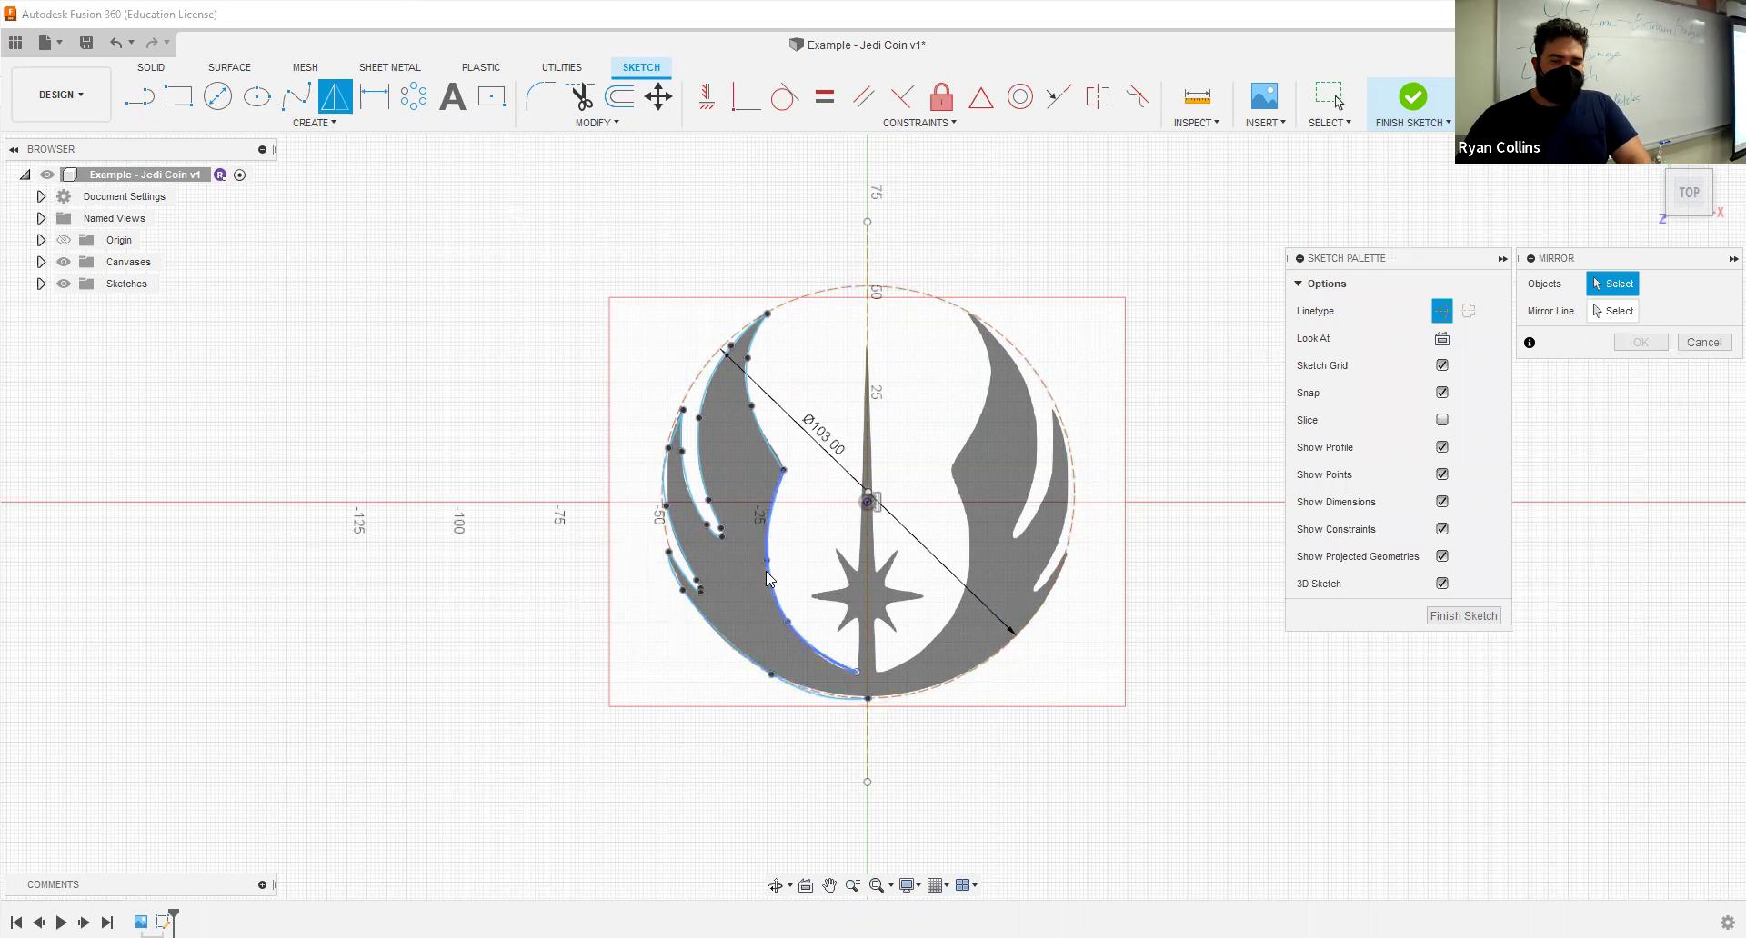
pyautogui.click(769, 524)
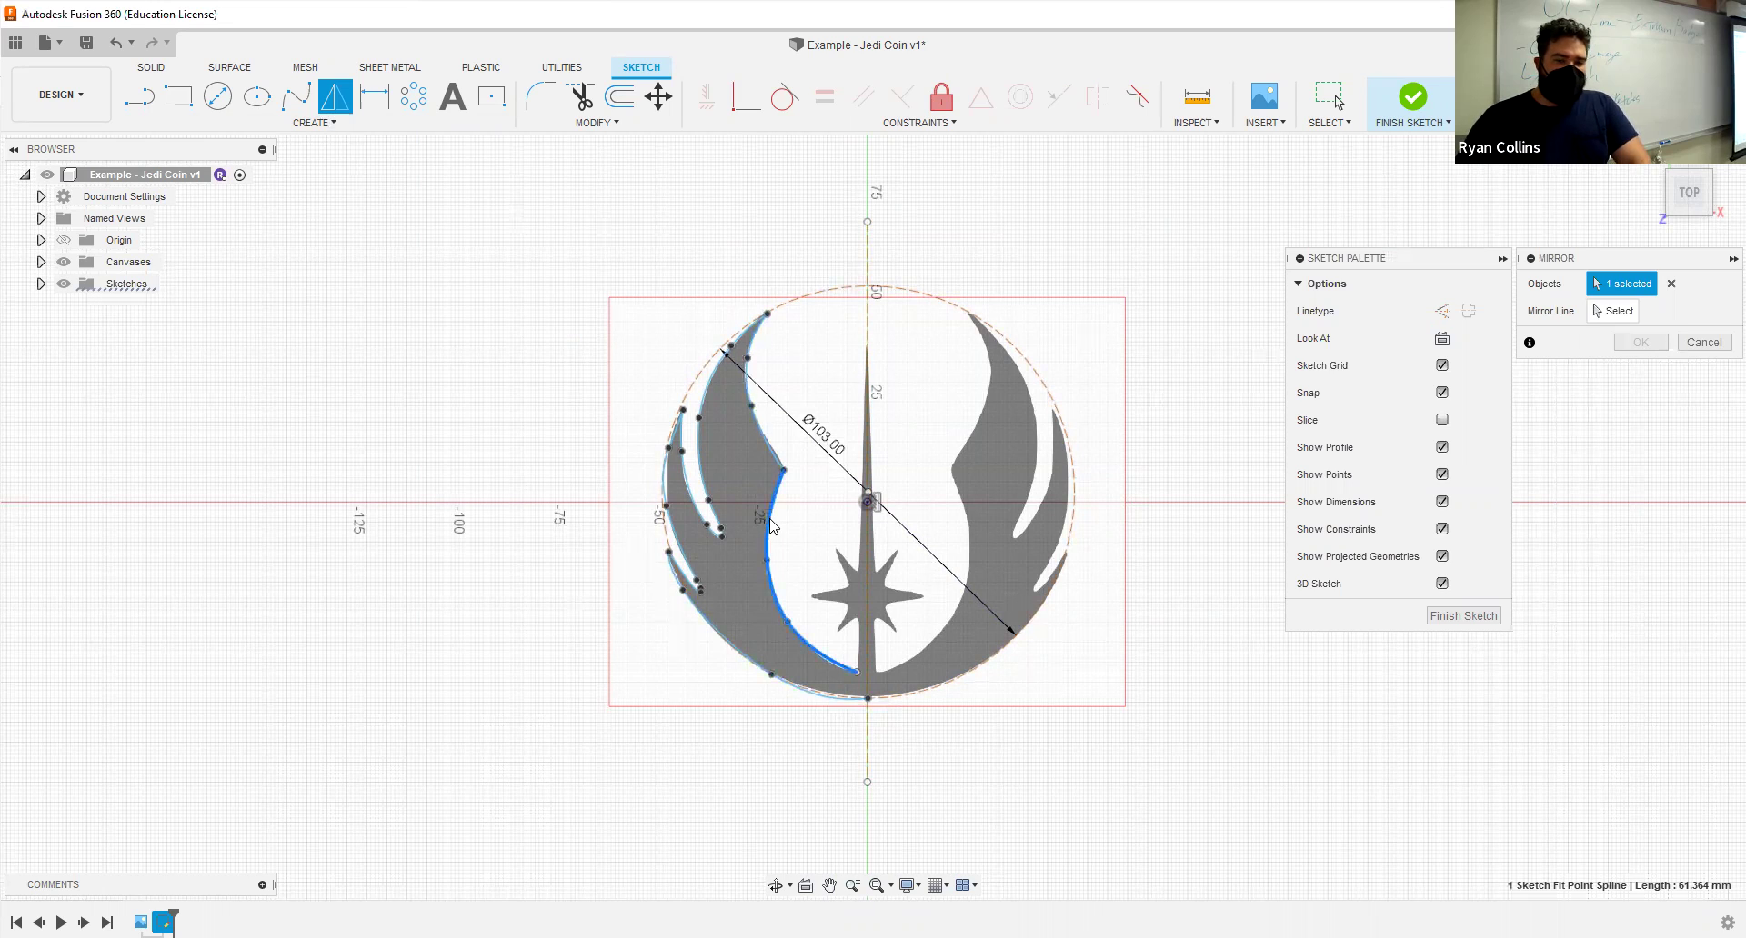
pyautogui.doubleClick(764, 426)
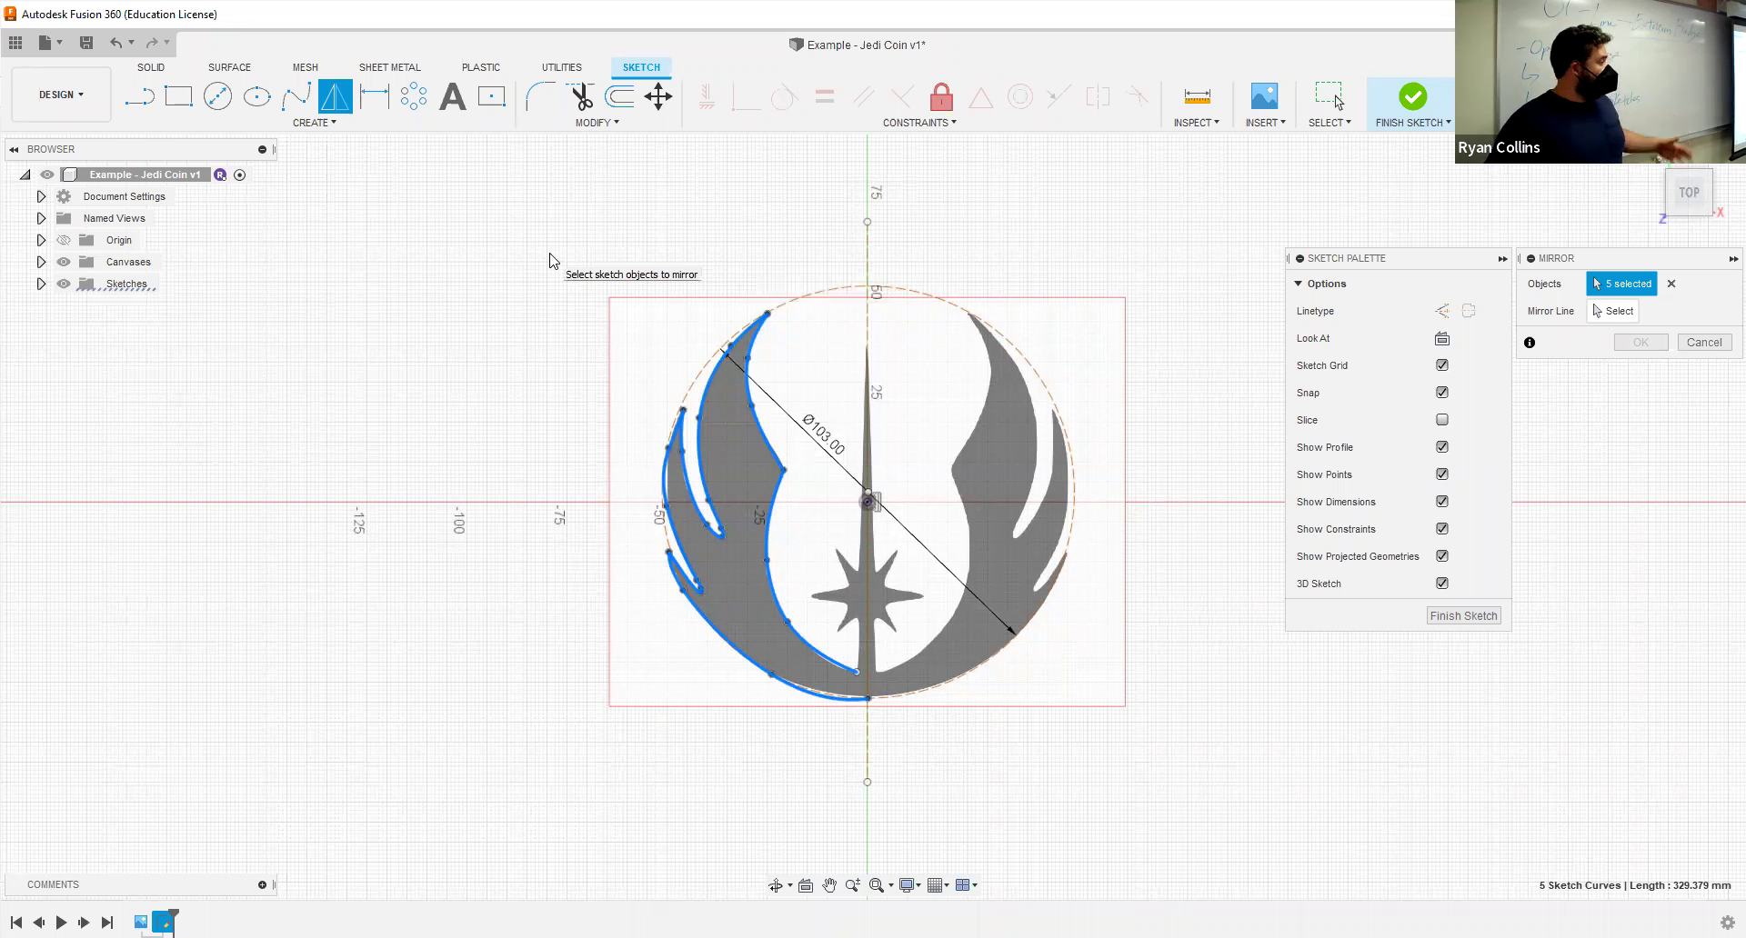
pyautogui.moveTo(527, 228); pyautogui.dragTo(619, 332)
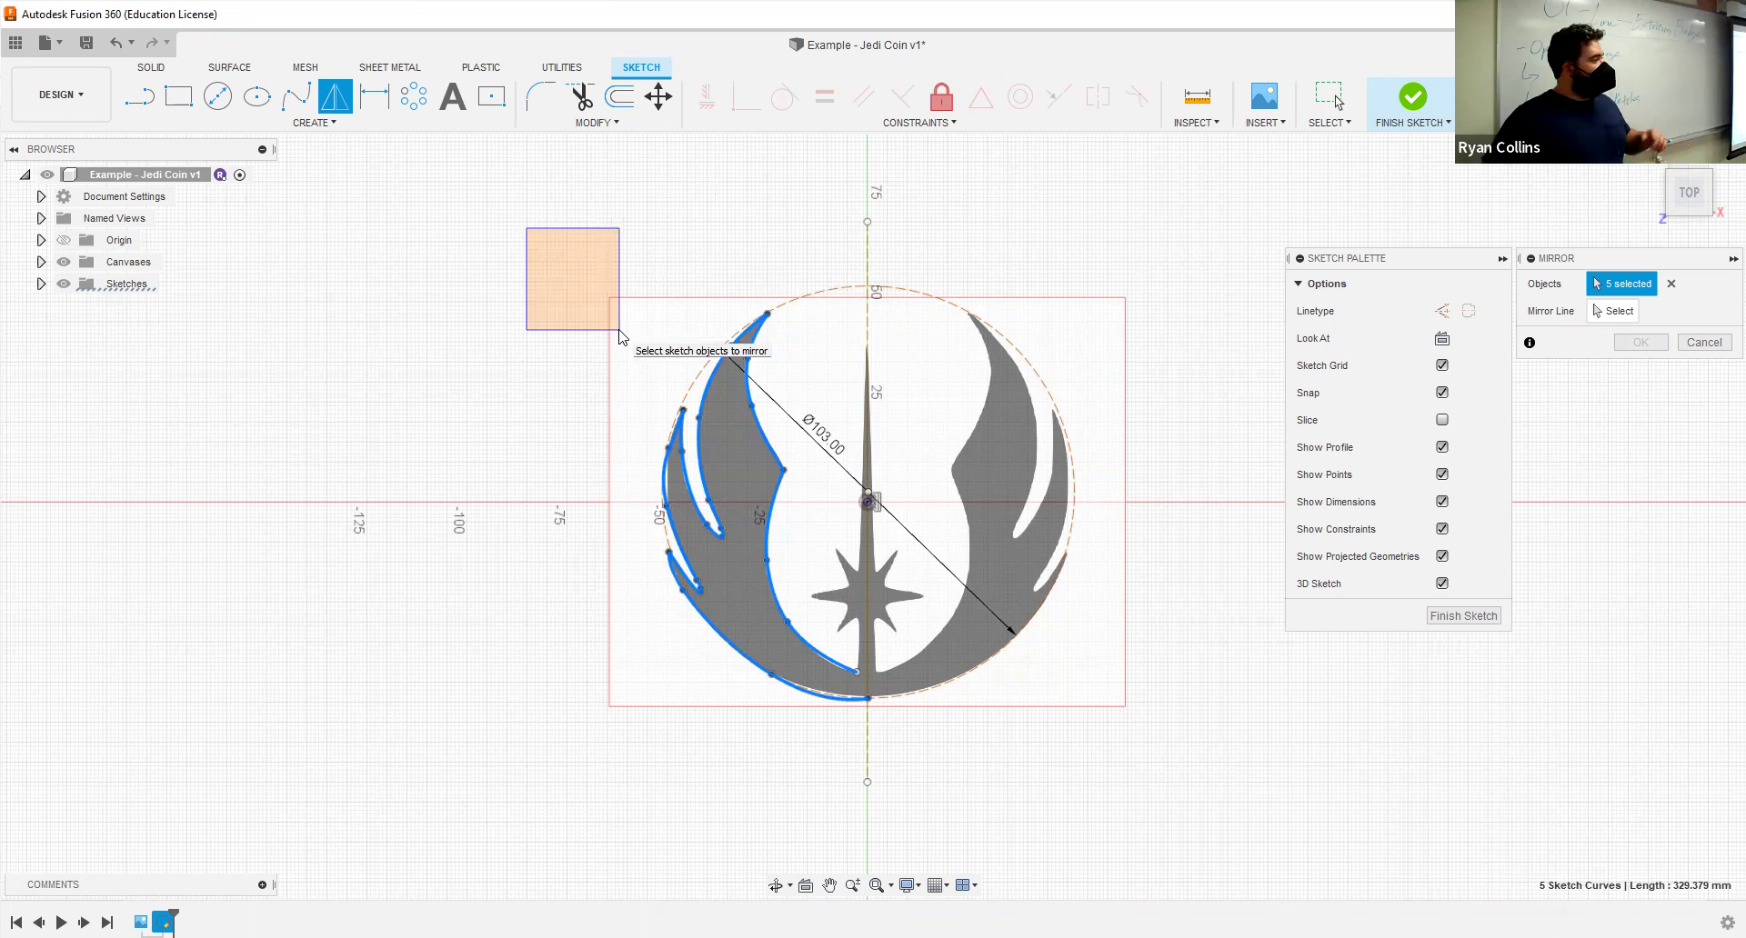
pyautogui.moveTo(619, 333); pyautogui.dragTo(906, 784)
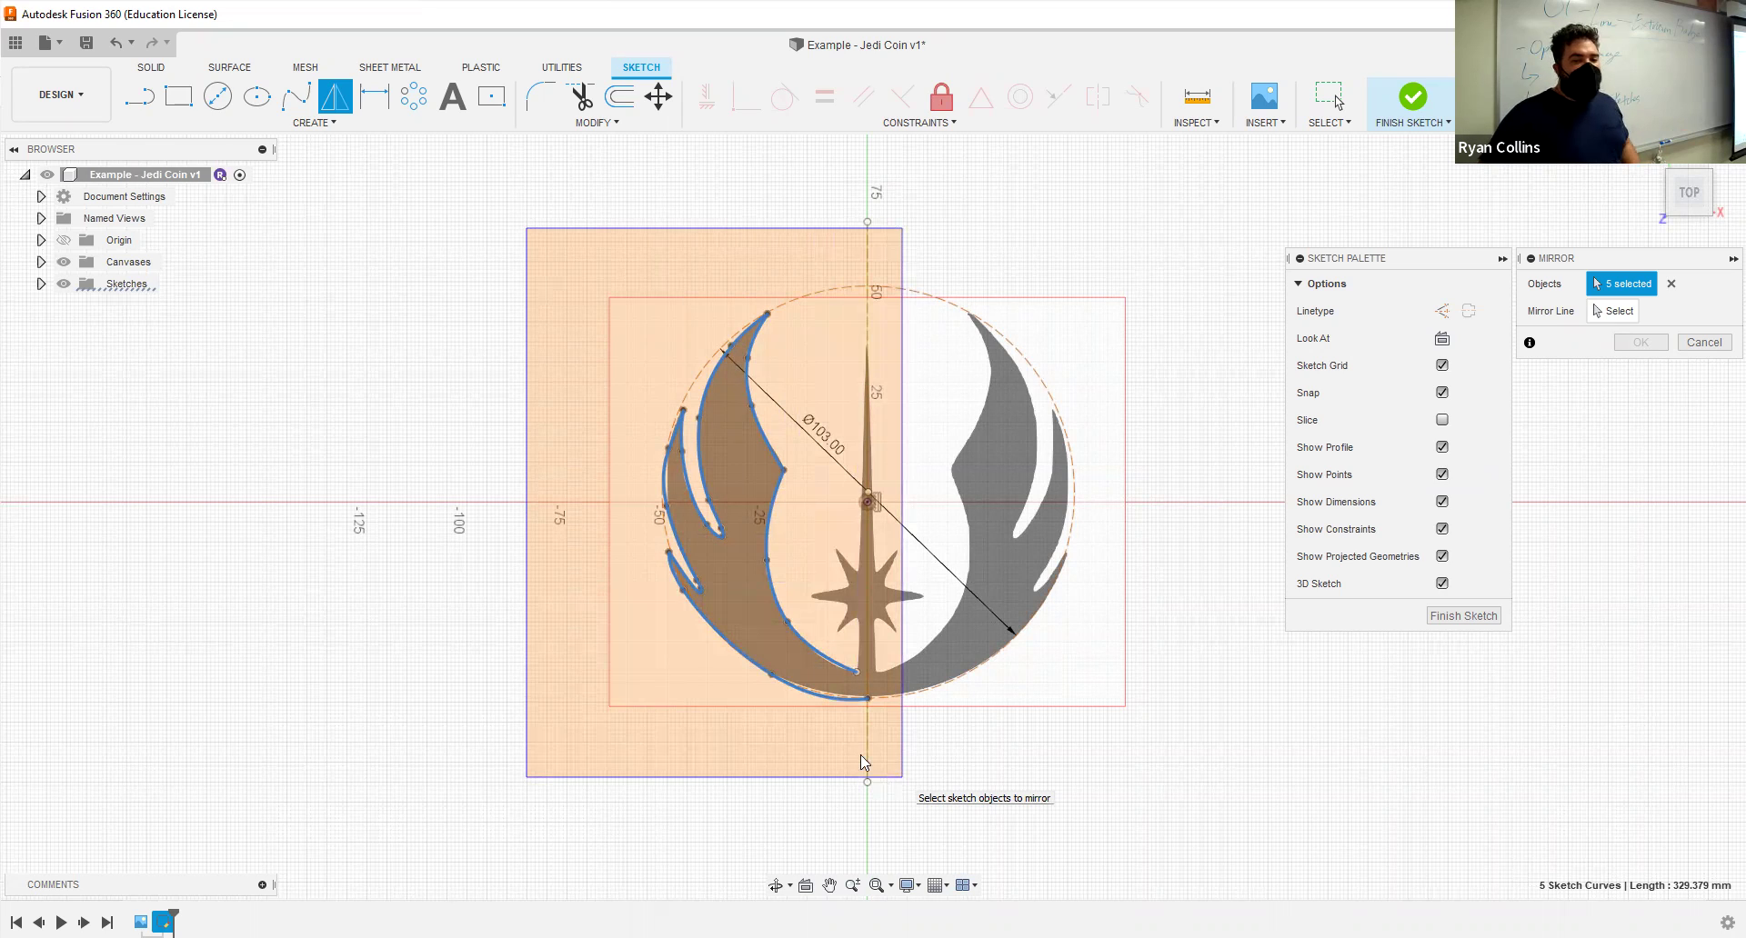
pyautogui.moveTo(862, 762); pyautogui.dragTo(914, 761)
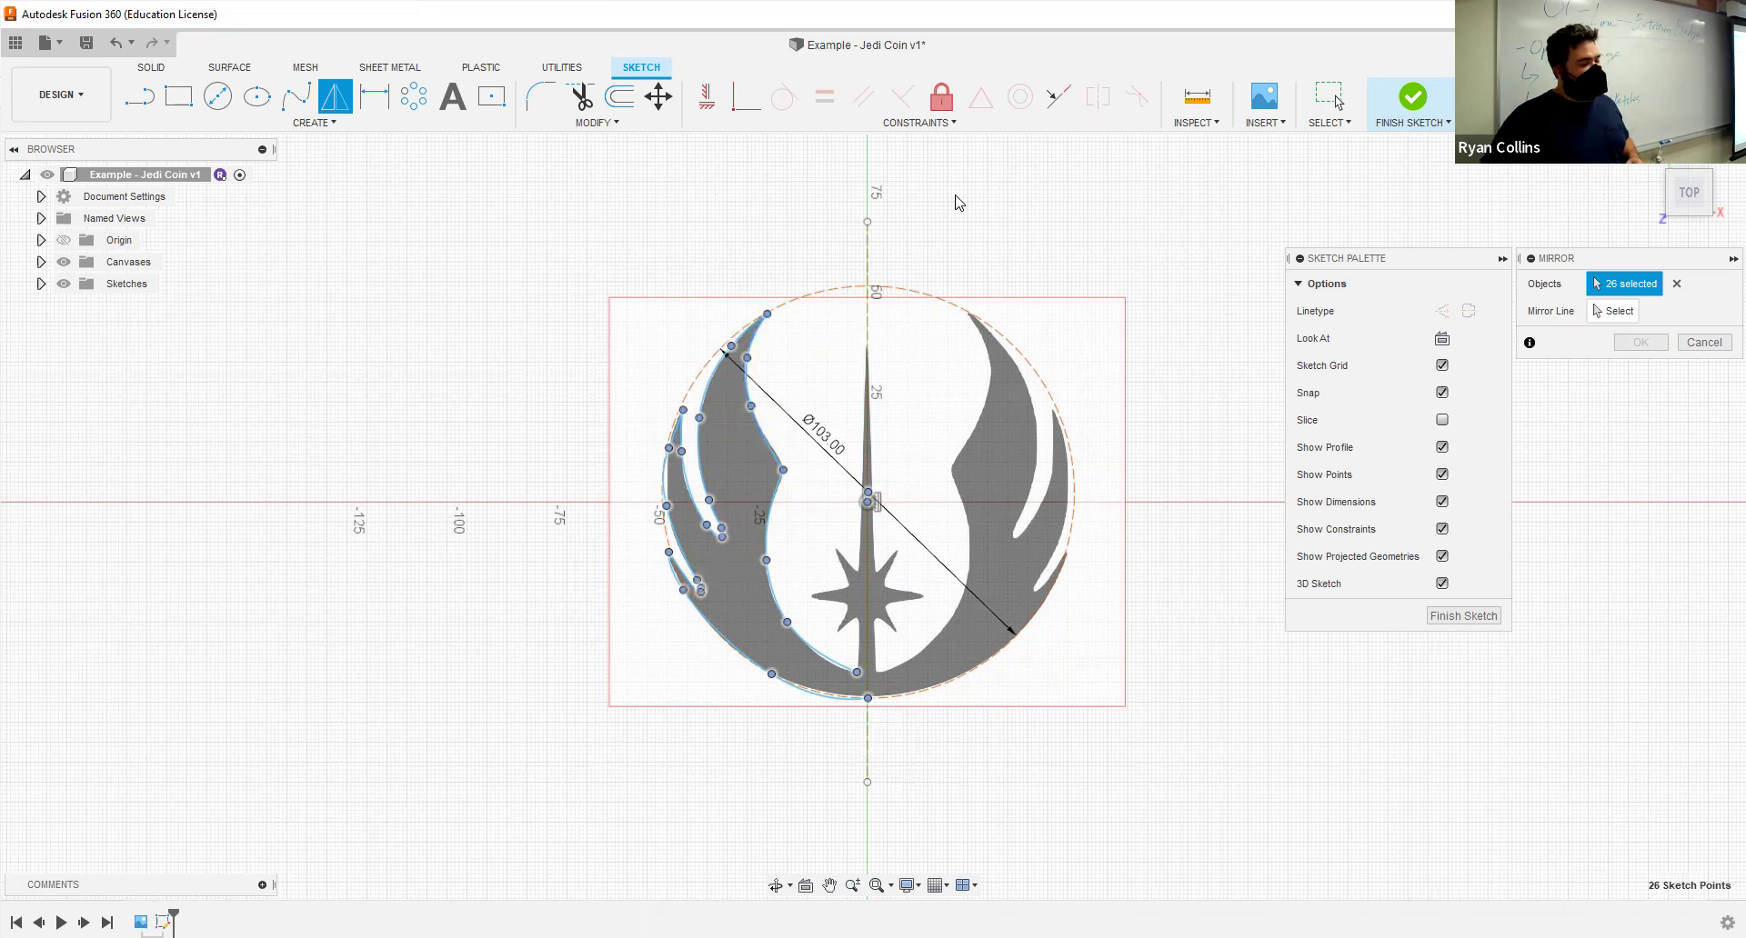
pyautogui.moveTo(956, 195); pyautogui.dragTo(514, 725)
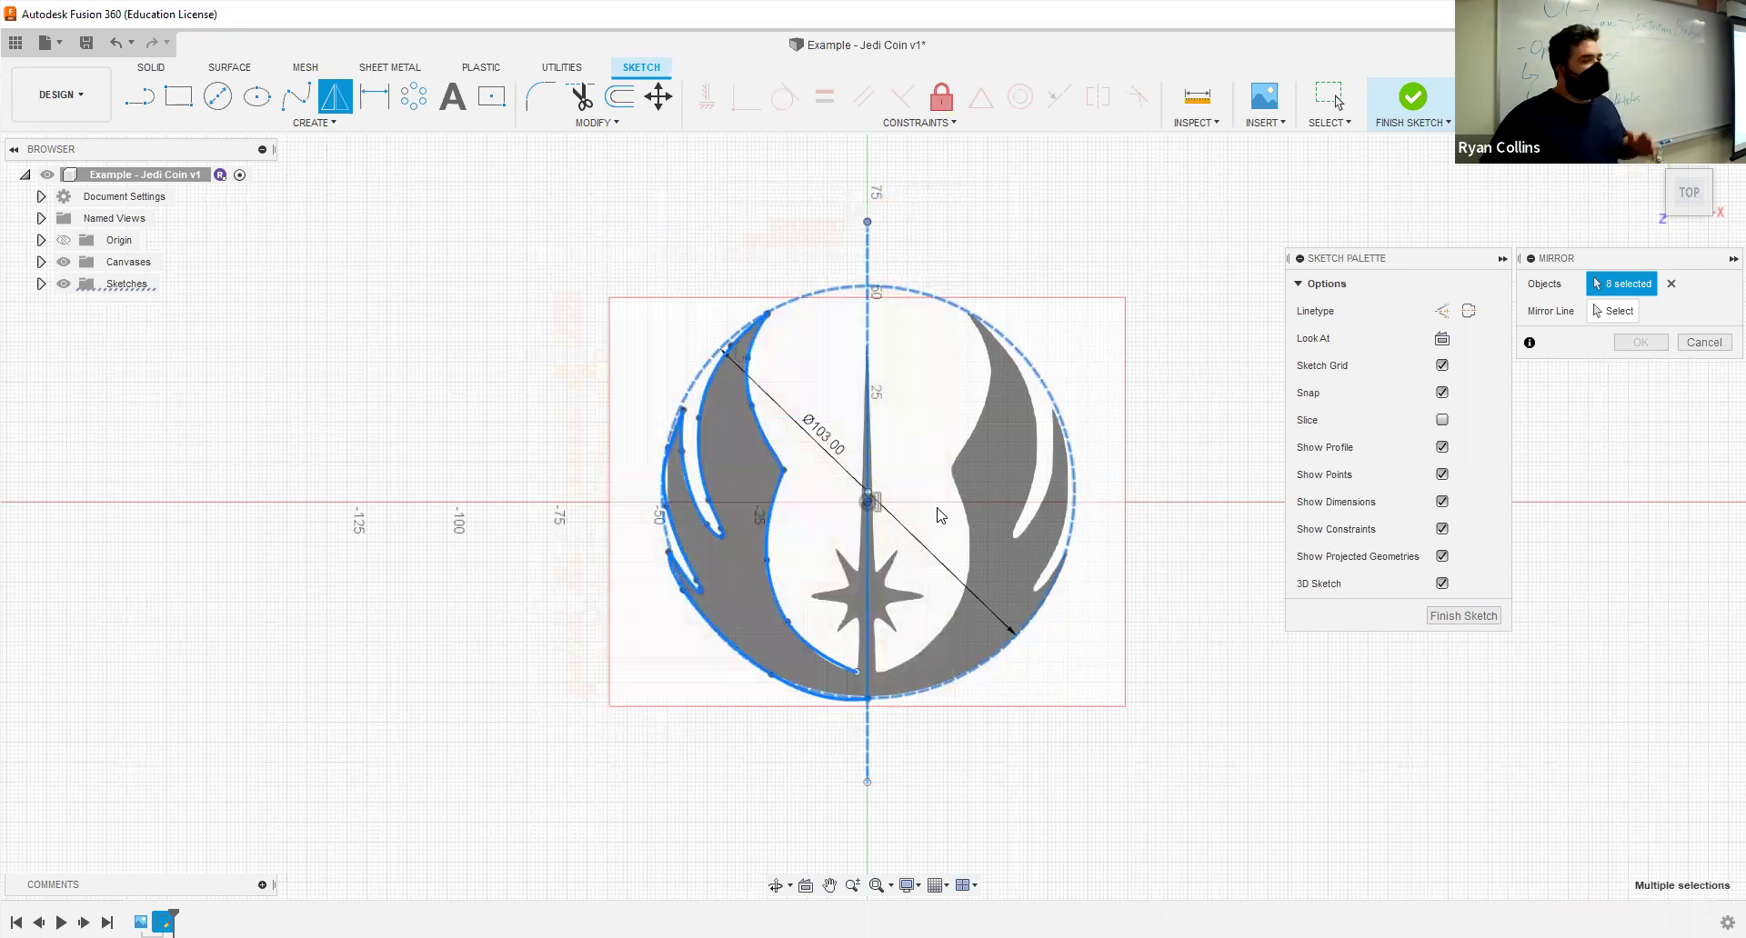
pyautogui.click(1674, 286)
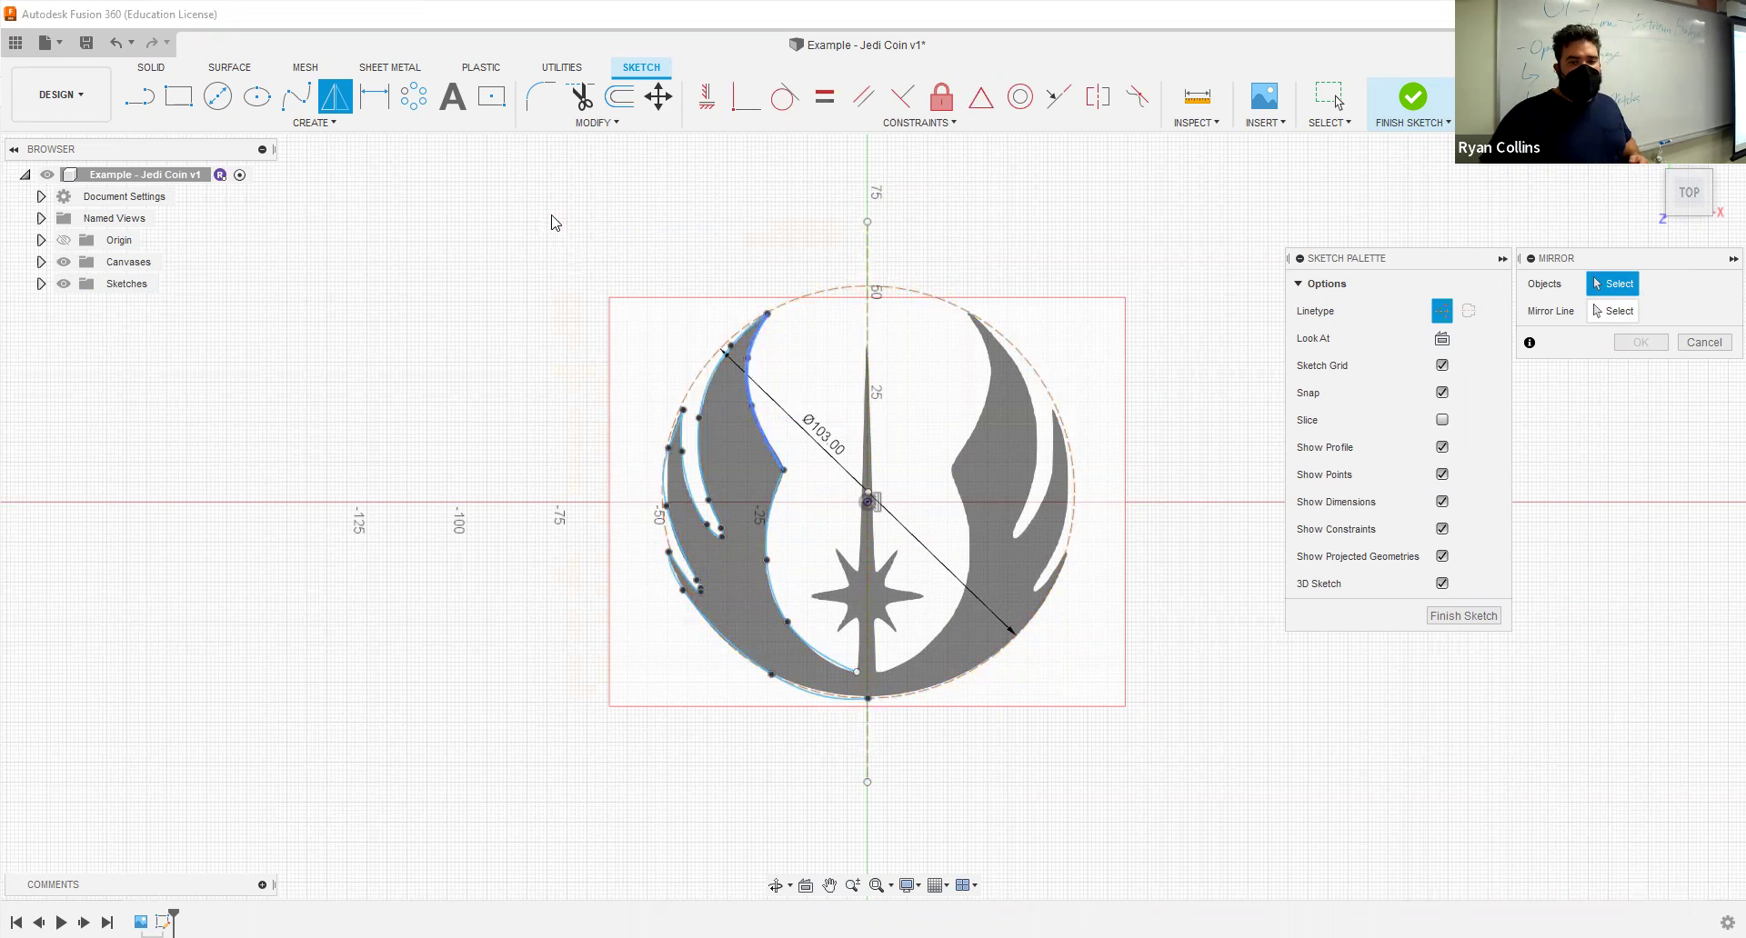
pyautogui.moveTo(551, 214)
pyautogui.mouseDown()
pyautogui.moveTo(726, 652)
pyautogui.moveTo(874, 793)
pyautogui.moveTo(894, 754)
pyautogui.mouseUp()
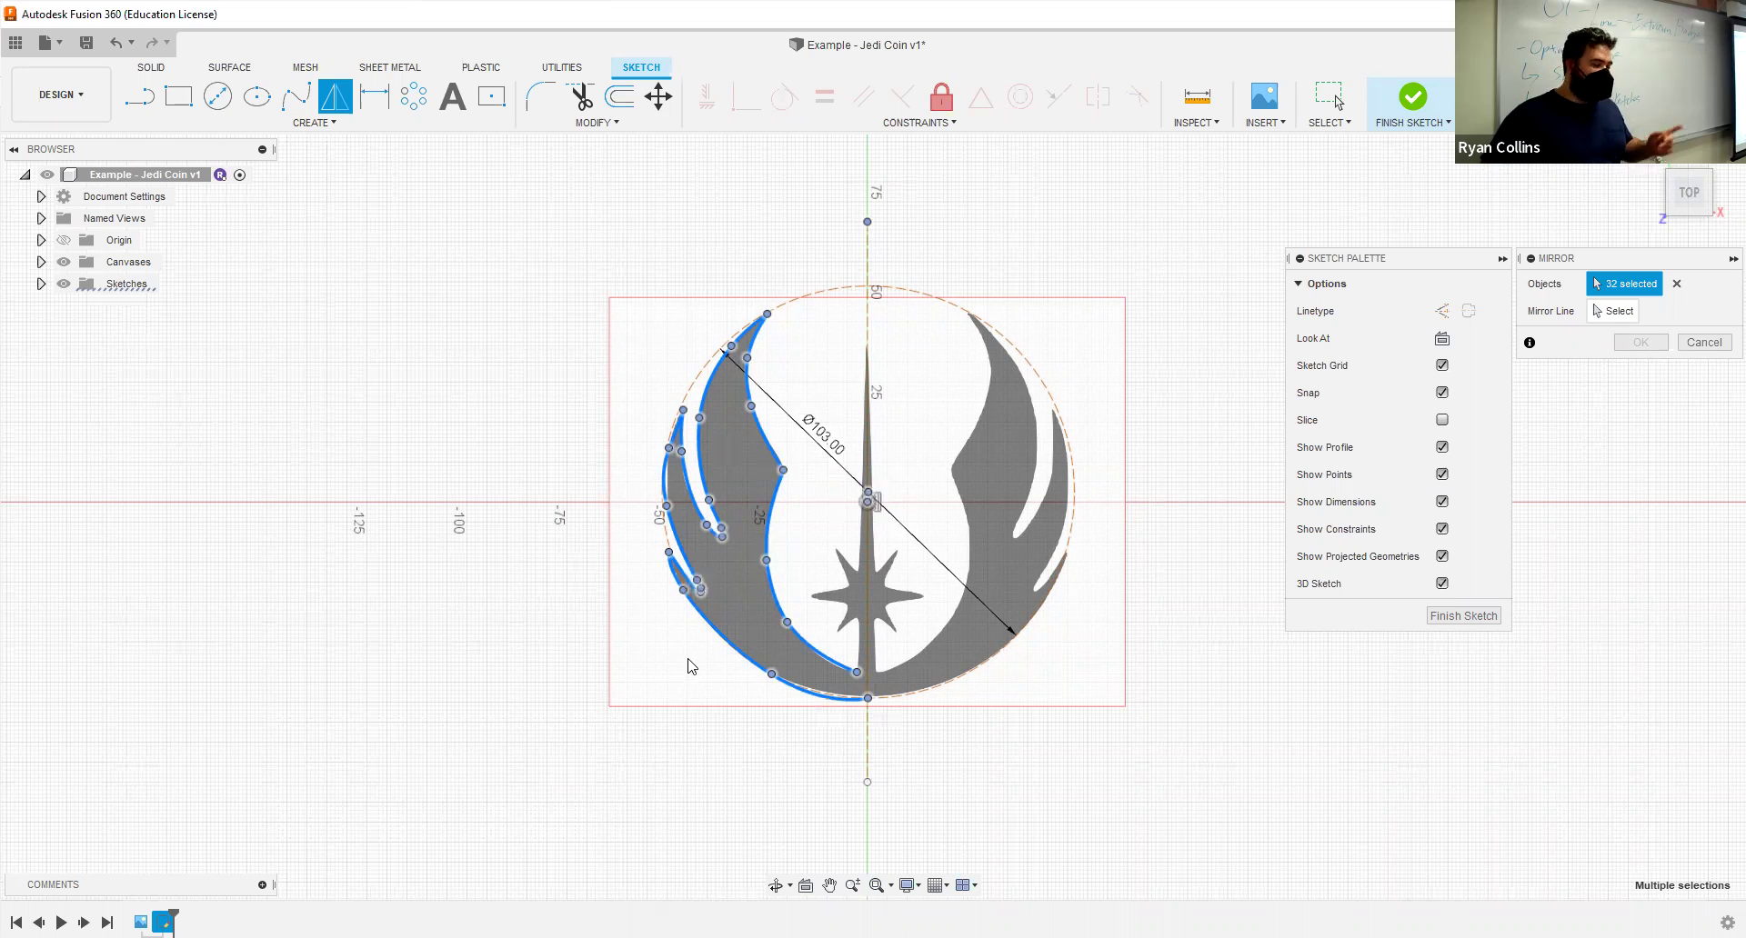
pyautogui.click(1676, 285)
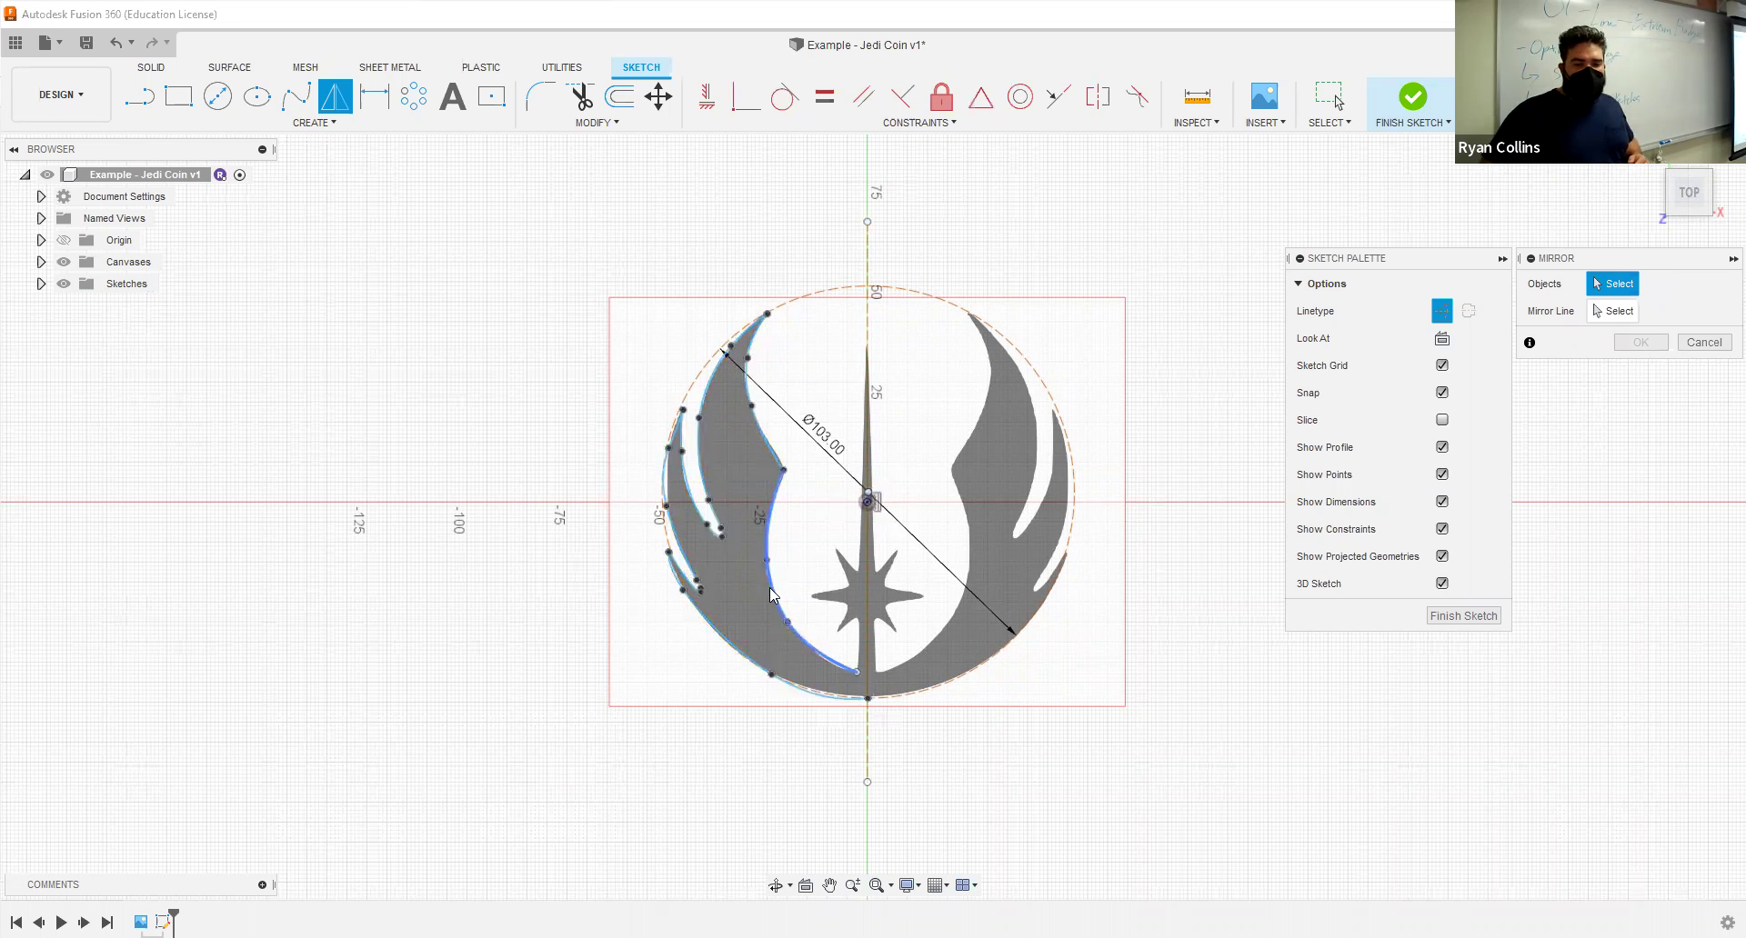
# Step: Mirror the five left-half splines across the vertical construction line, hiding the canvas to check the preview
pyautogui.click(771, 595)
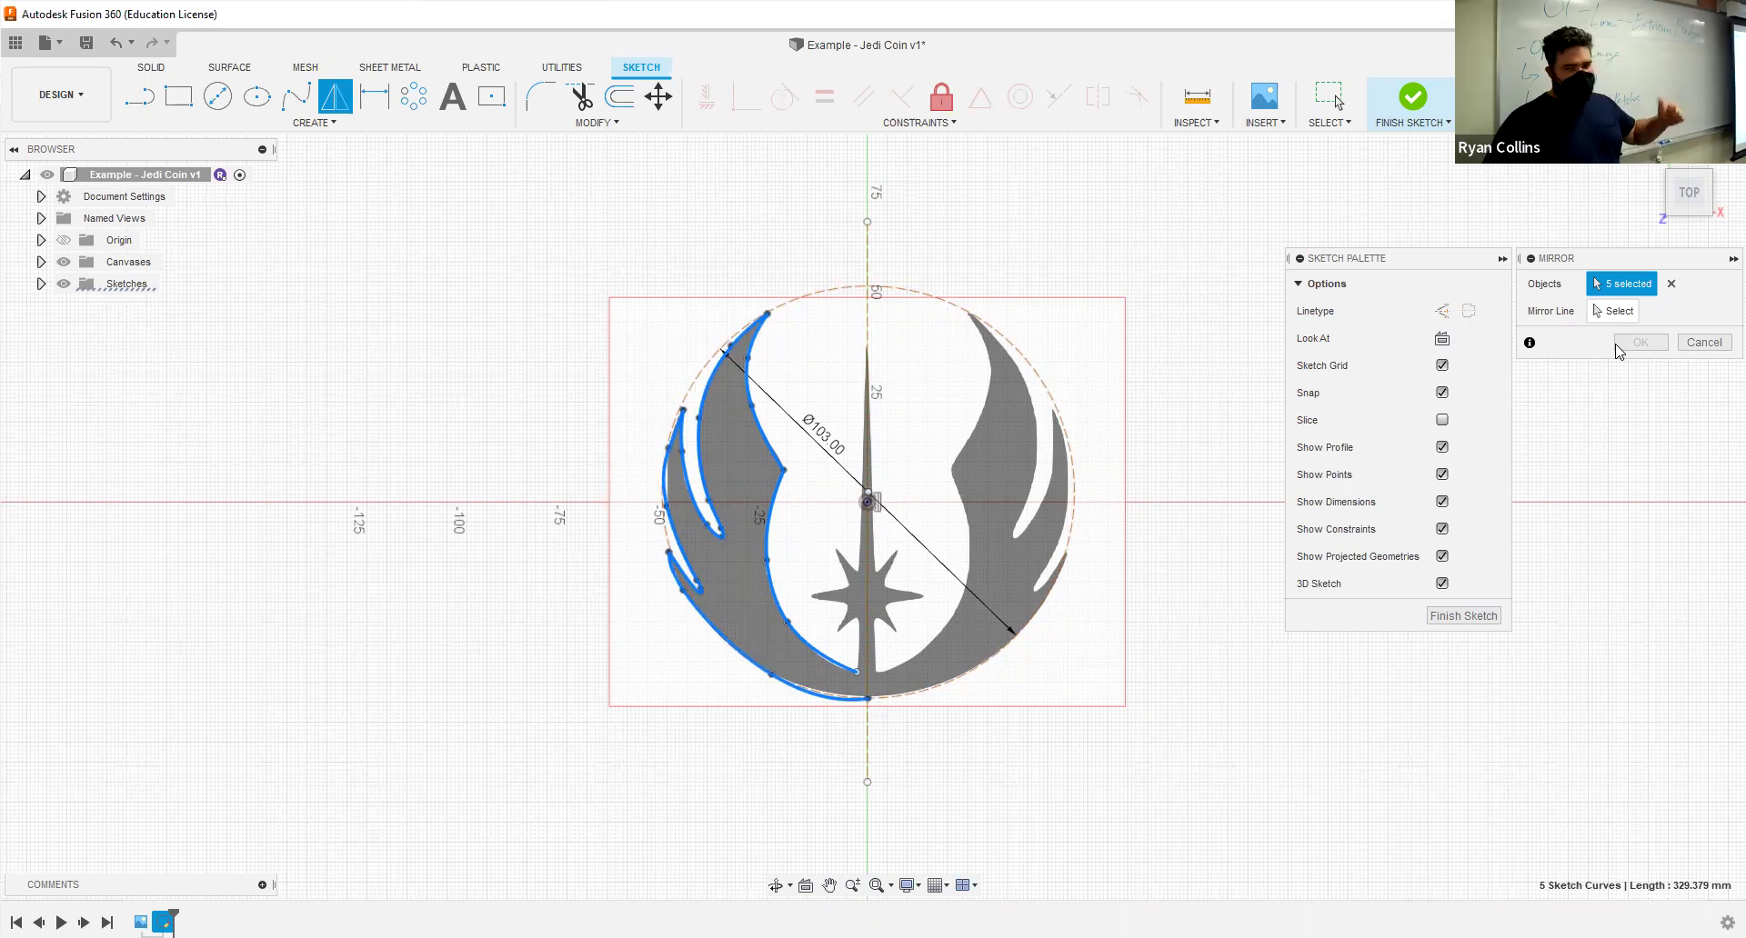
pyautogui.click(1605, 313)
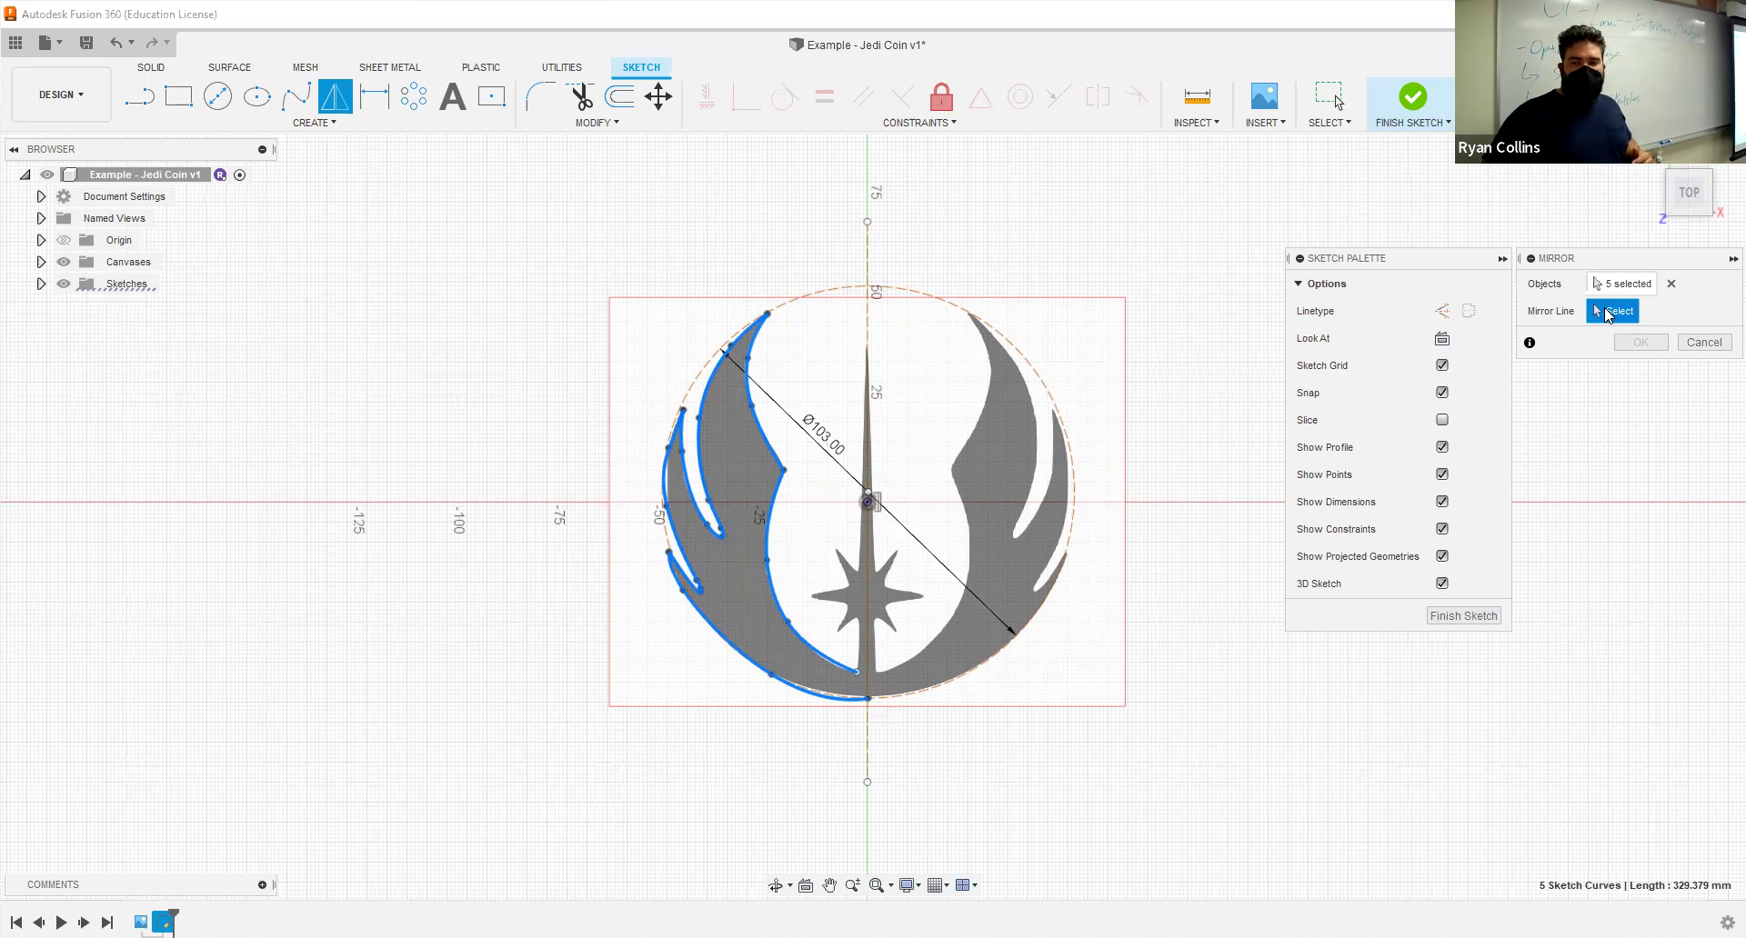
pyautogui.click(869, 248)
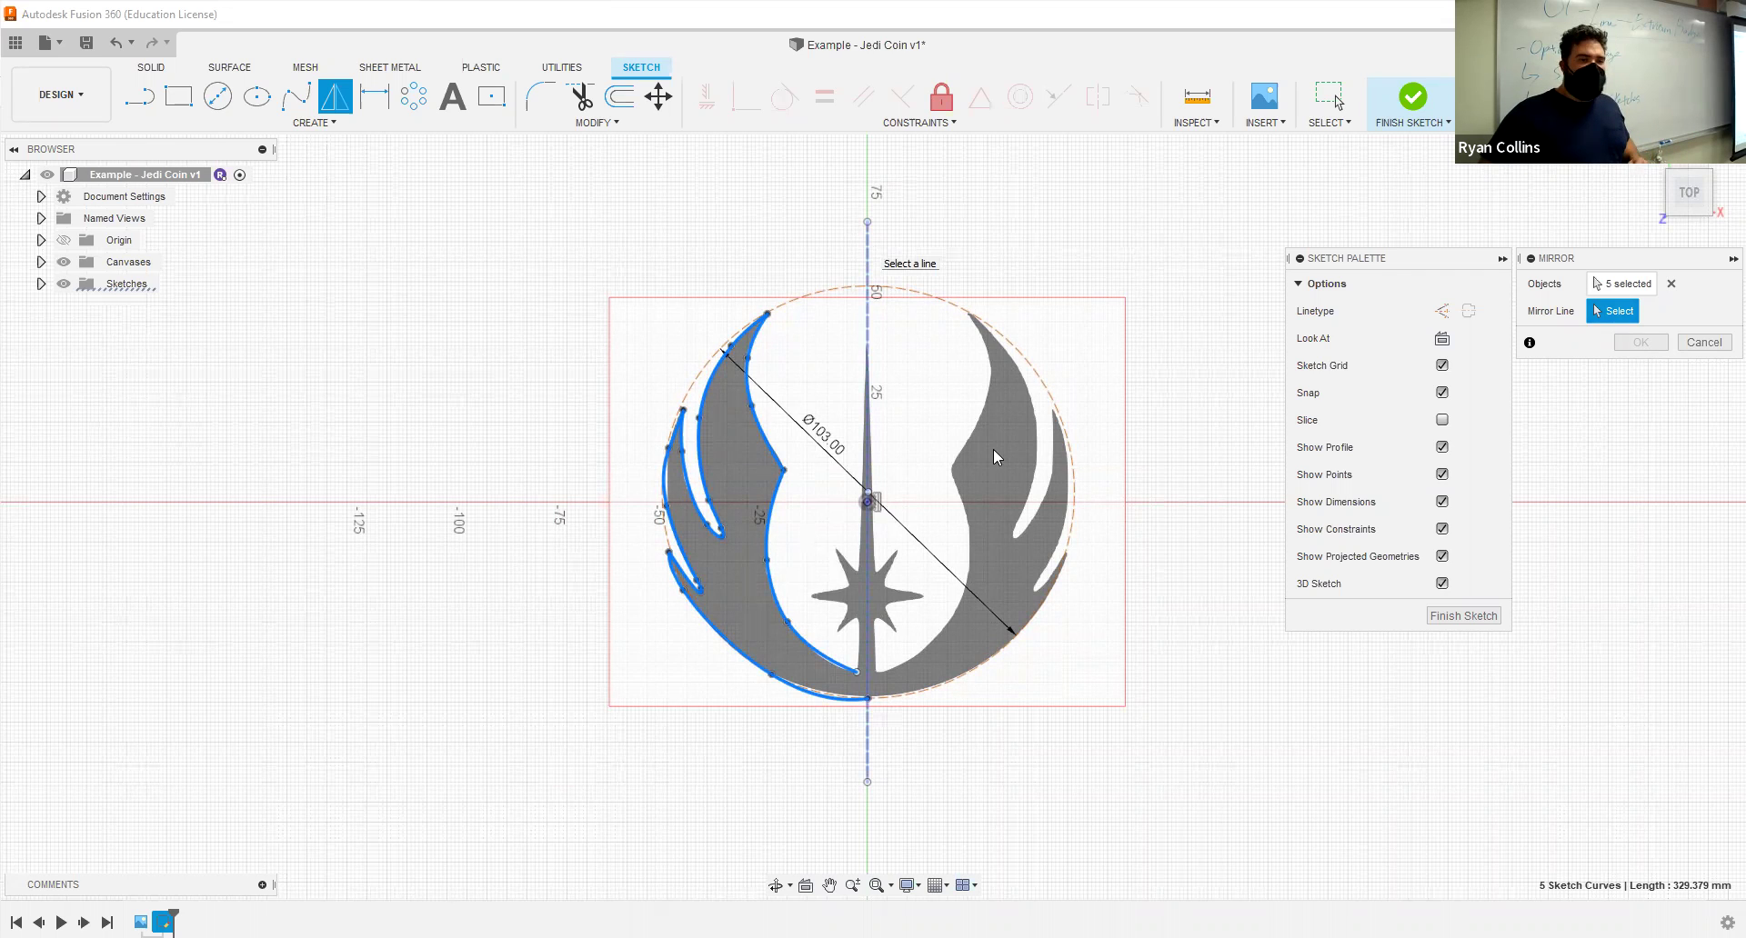
pyautogui.click(61, 263)
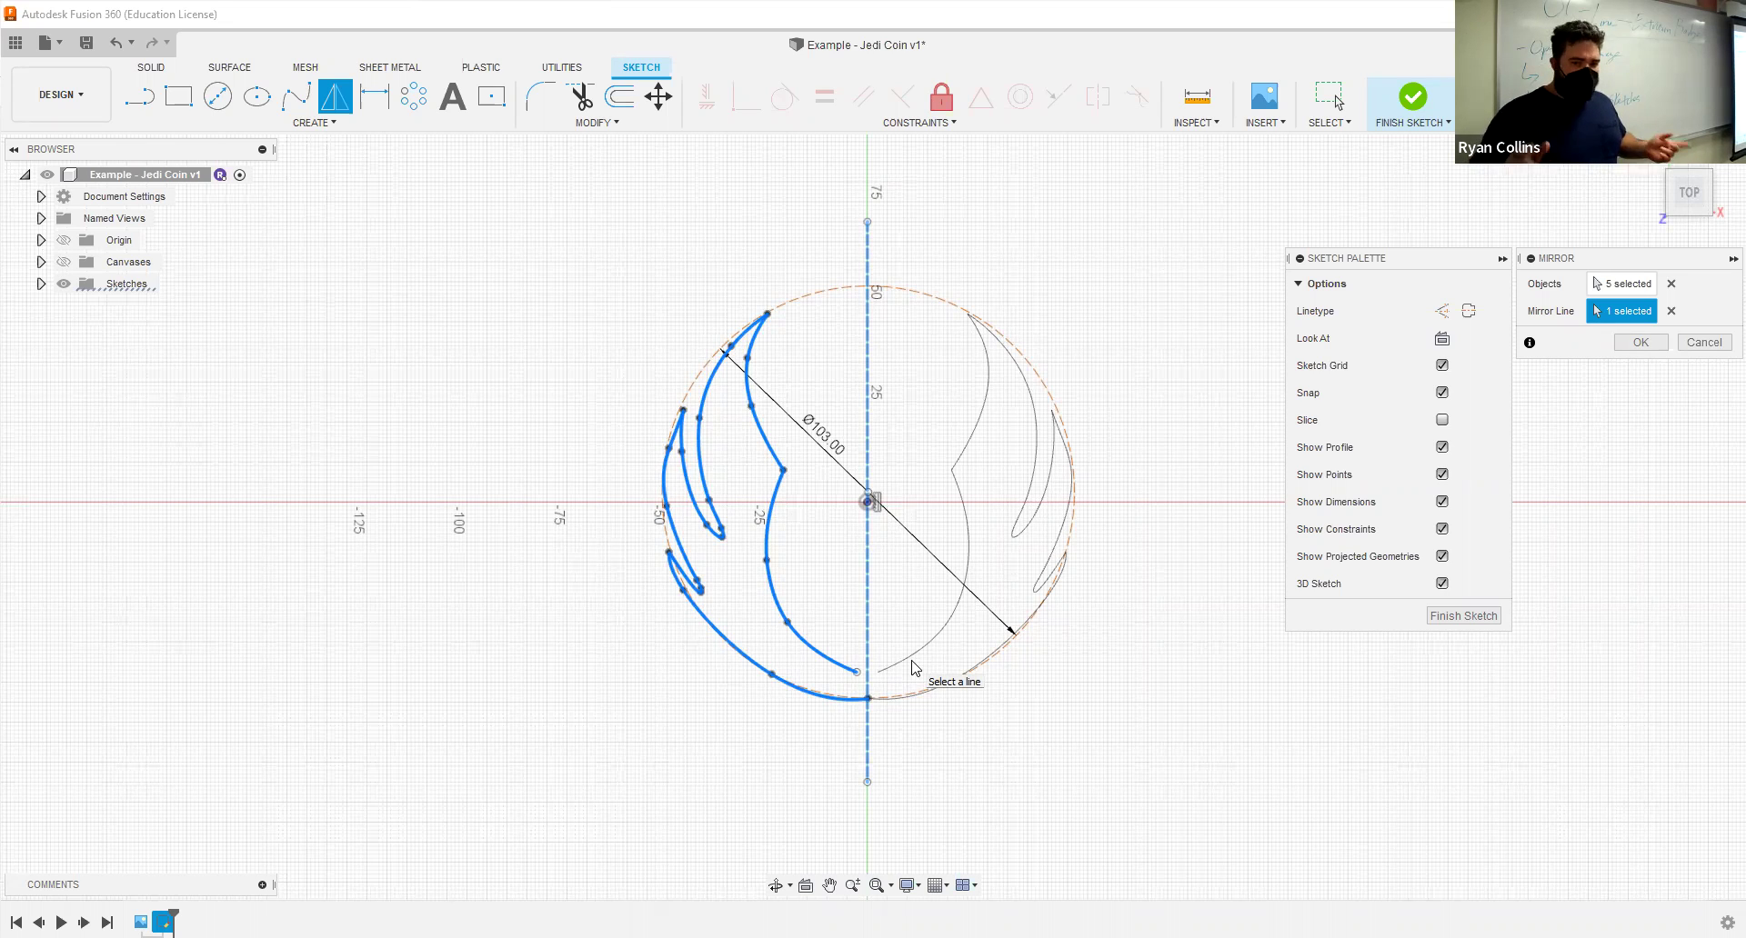
pyautogui.click(1639, 343)
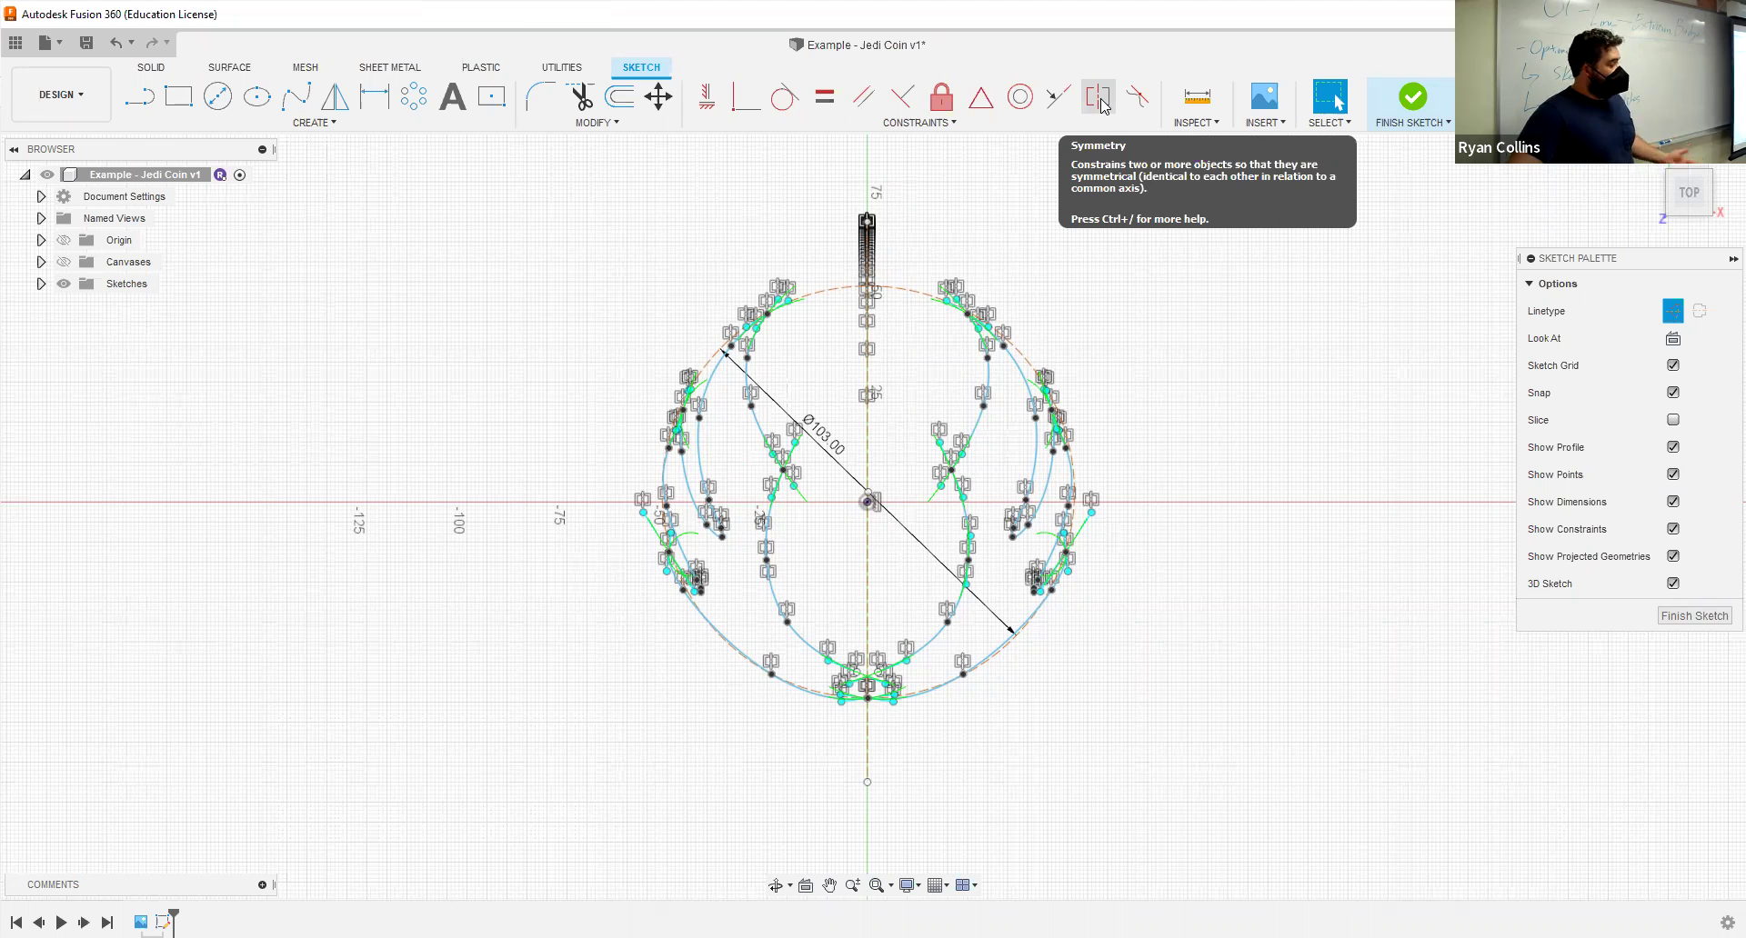
pyautogui.click(1106, 295)
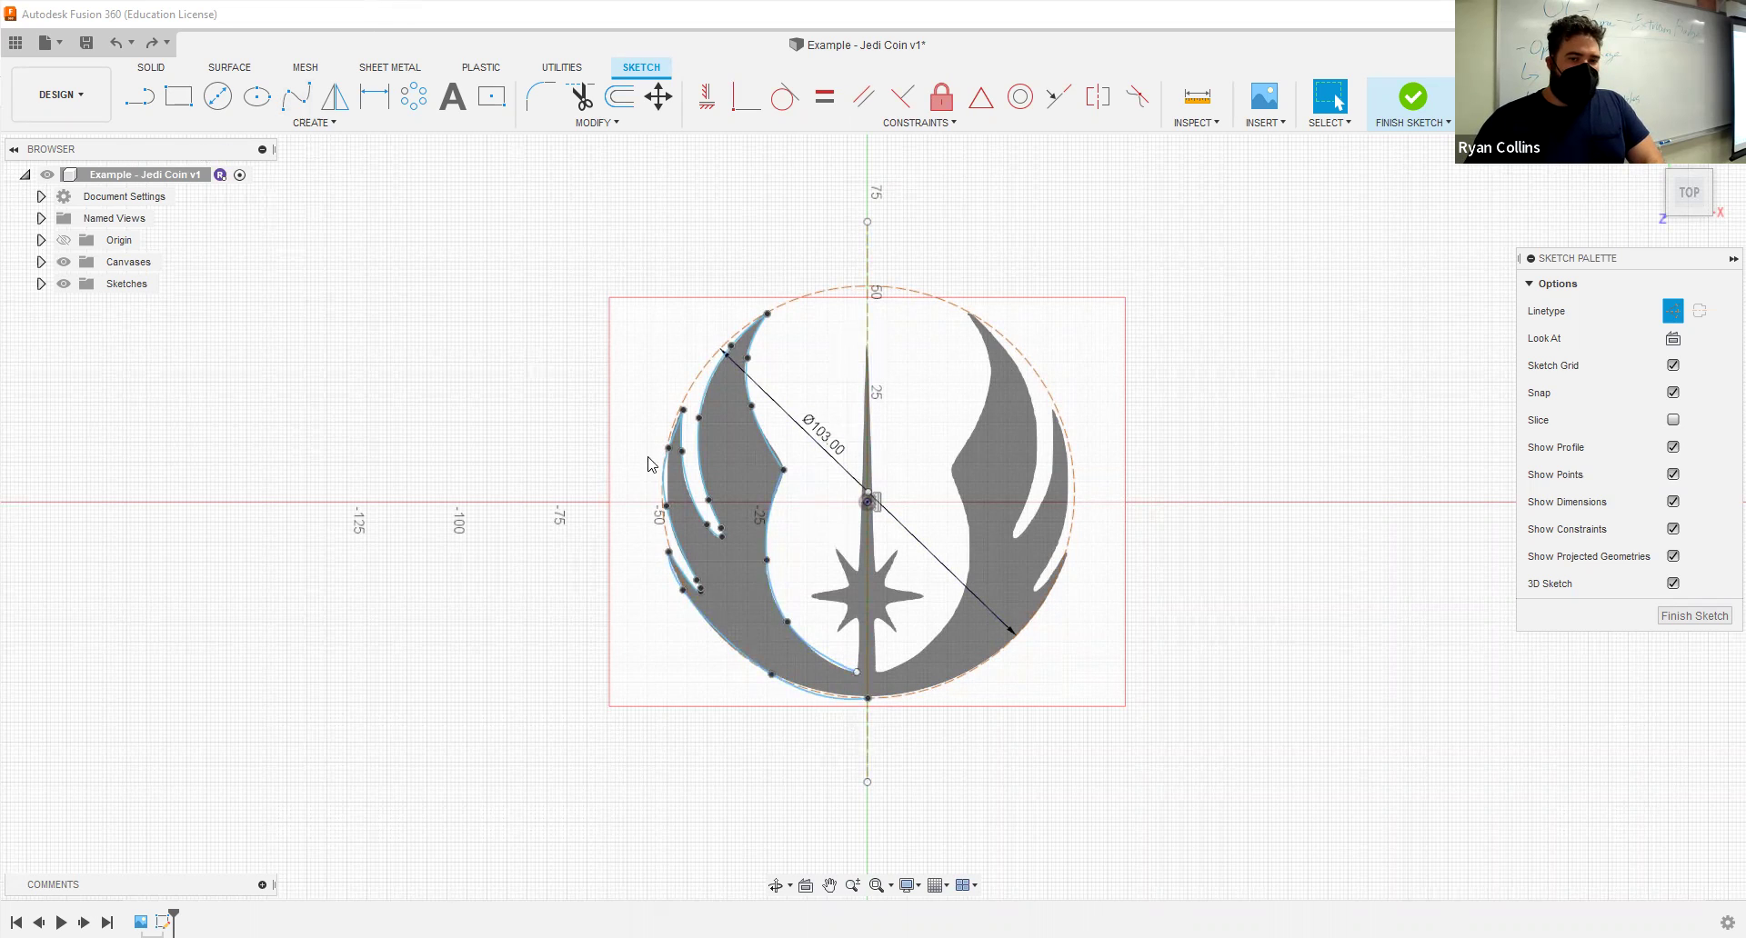
# Step: Draw a construction line about 81 mm long from the inner spline's lower end up to the central spike's tip
pyautogui.click(867, 697)
pyautogui.press('Escape')
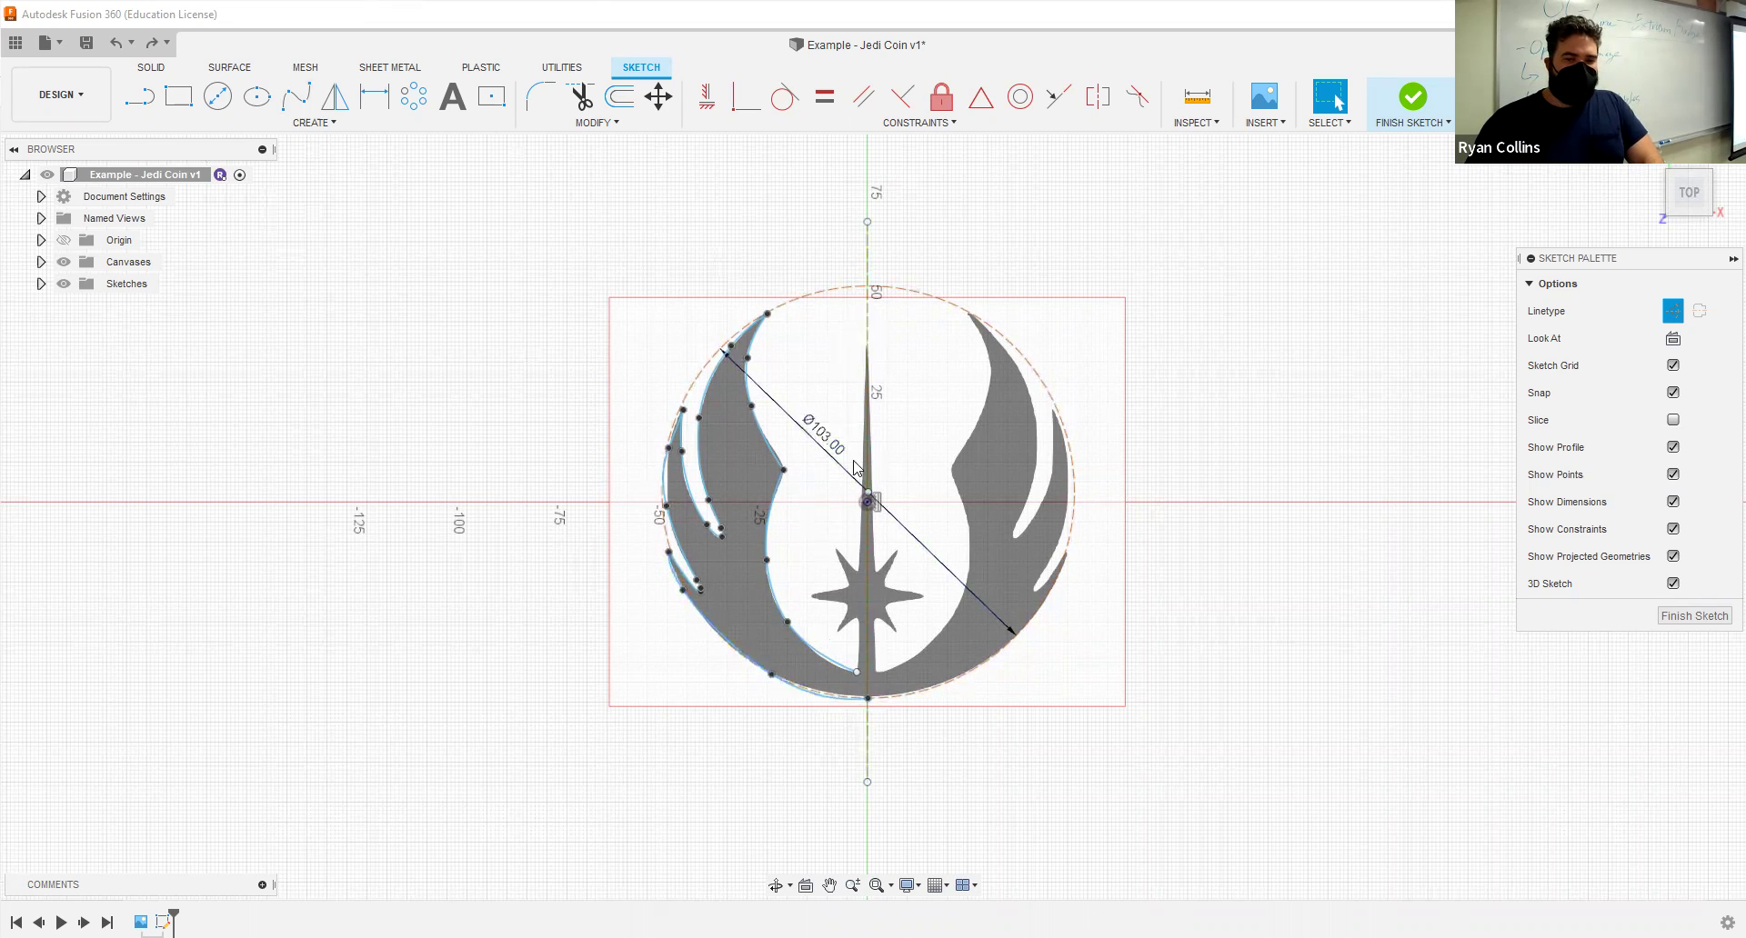
pyautogui.click(153, 105)
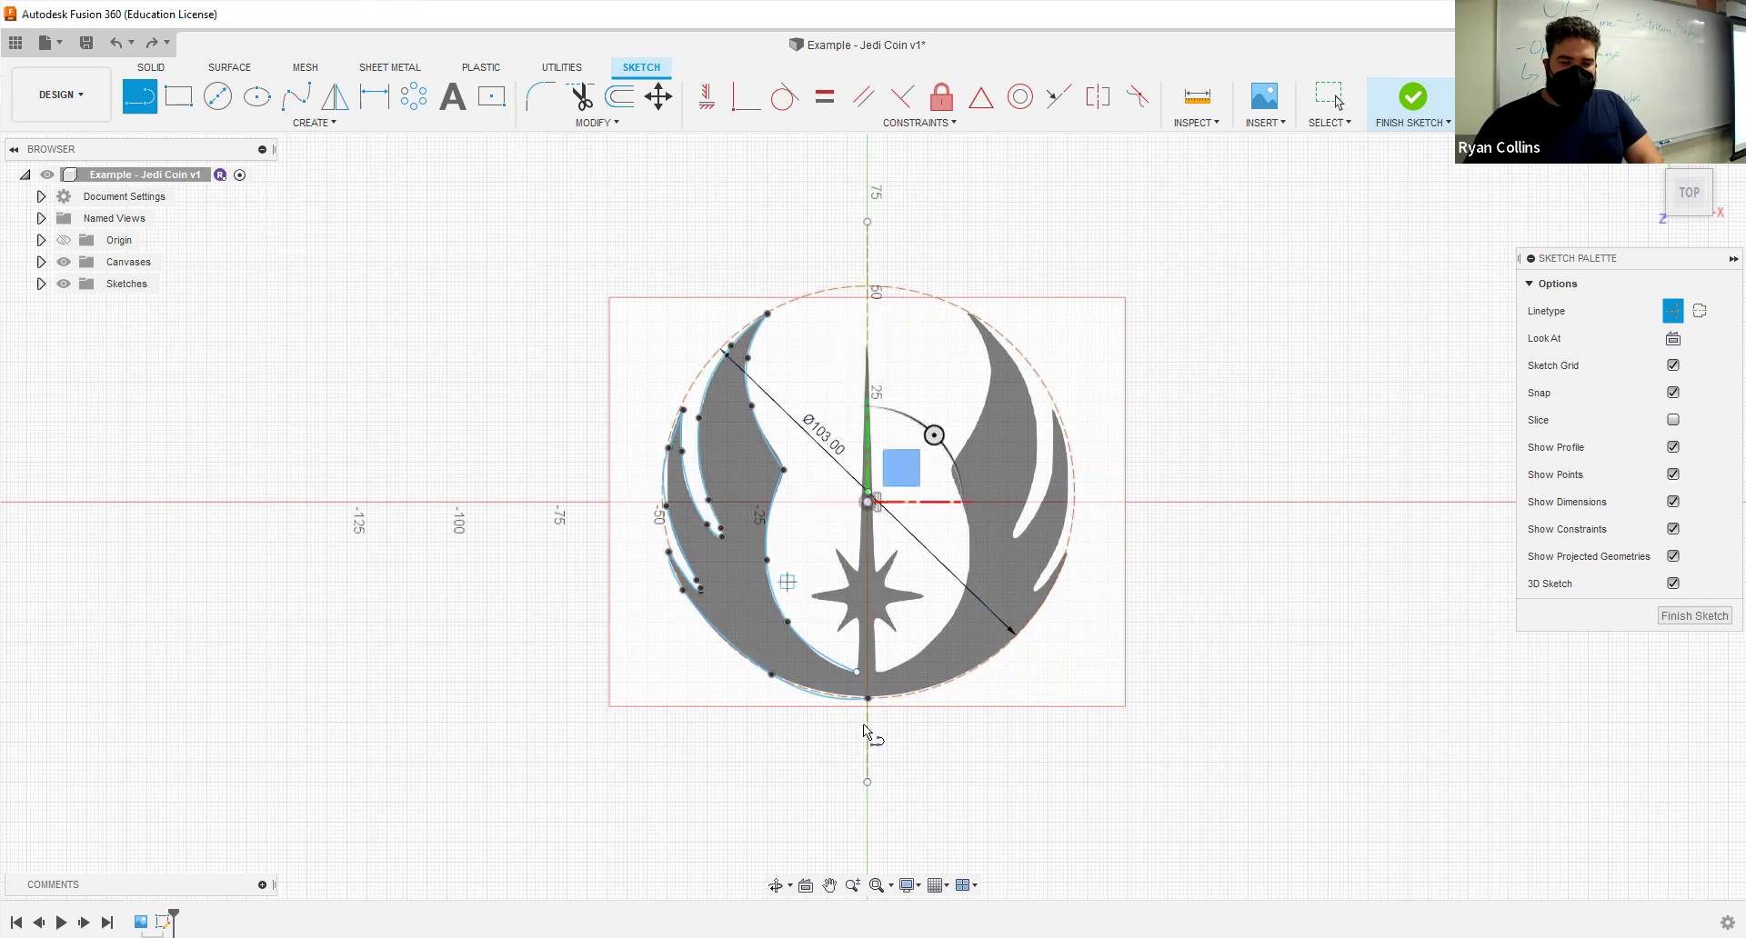
pyautogui.scroll(3, 880, 613)
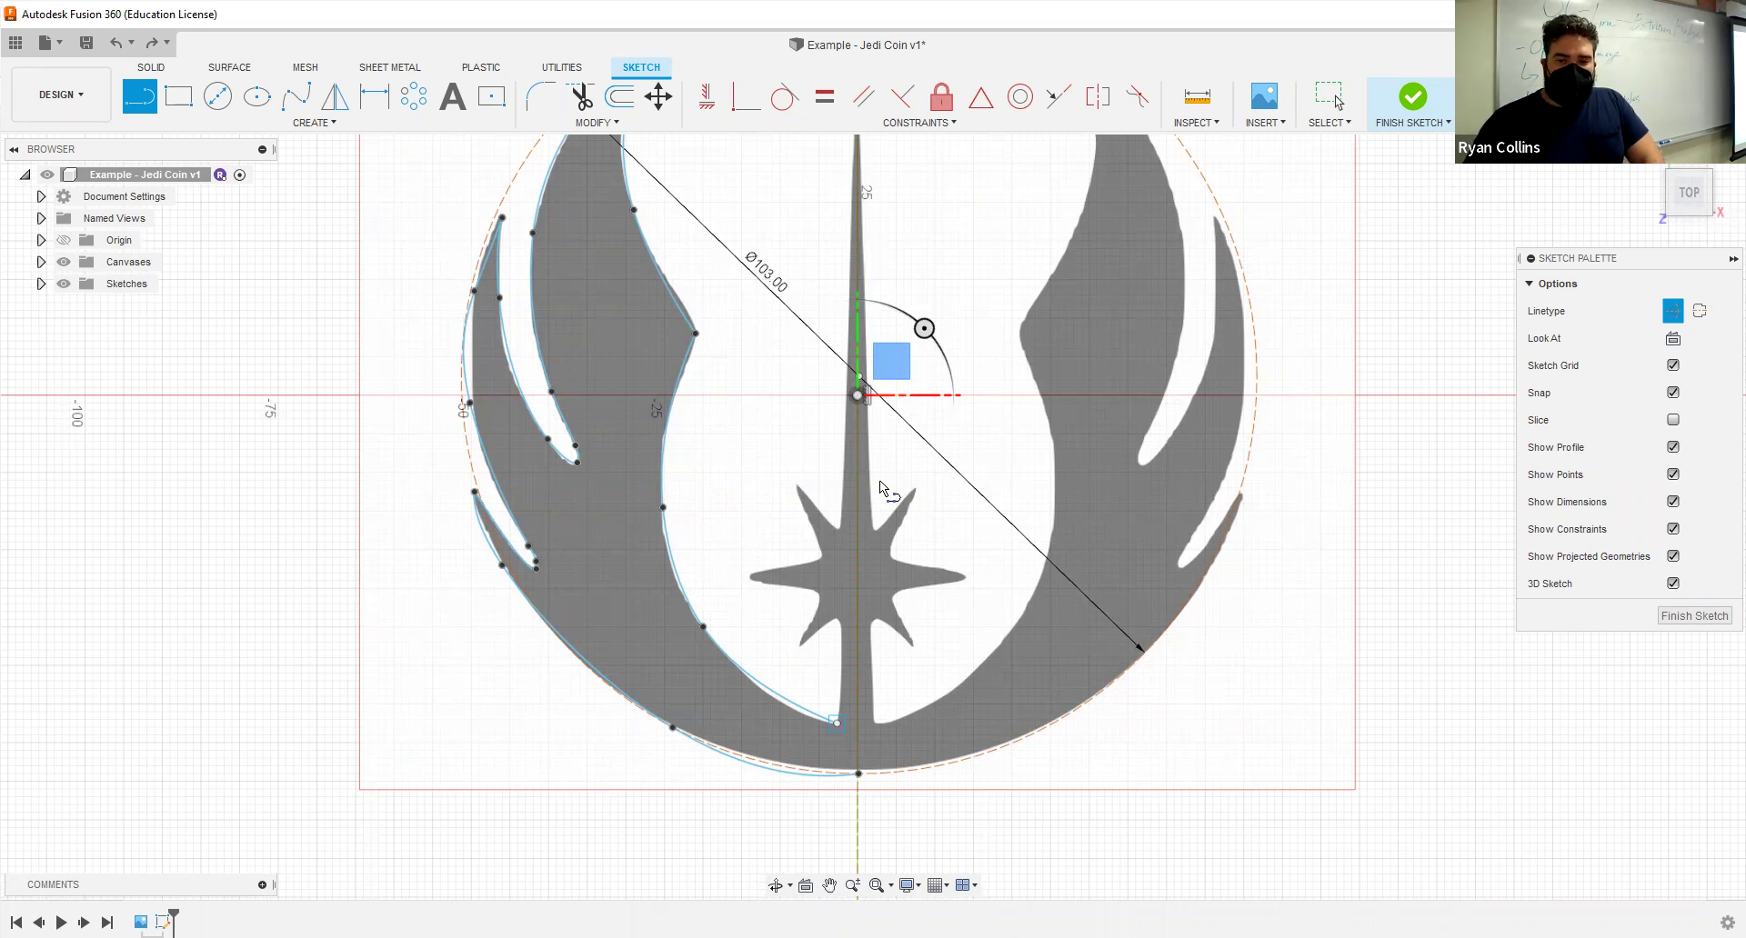
pyautogui.moveTo(886, 699); pyautogui.dragTo(892, 844, button='middle')
pyautogui.moveTo(910, 712); pyautogui.dragTo(929, 580, button='middle')
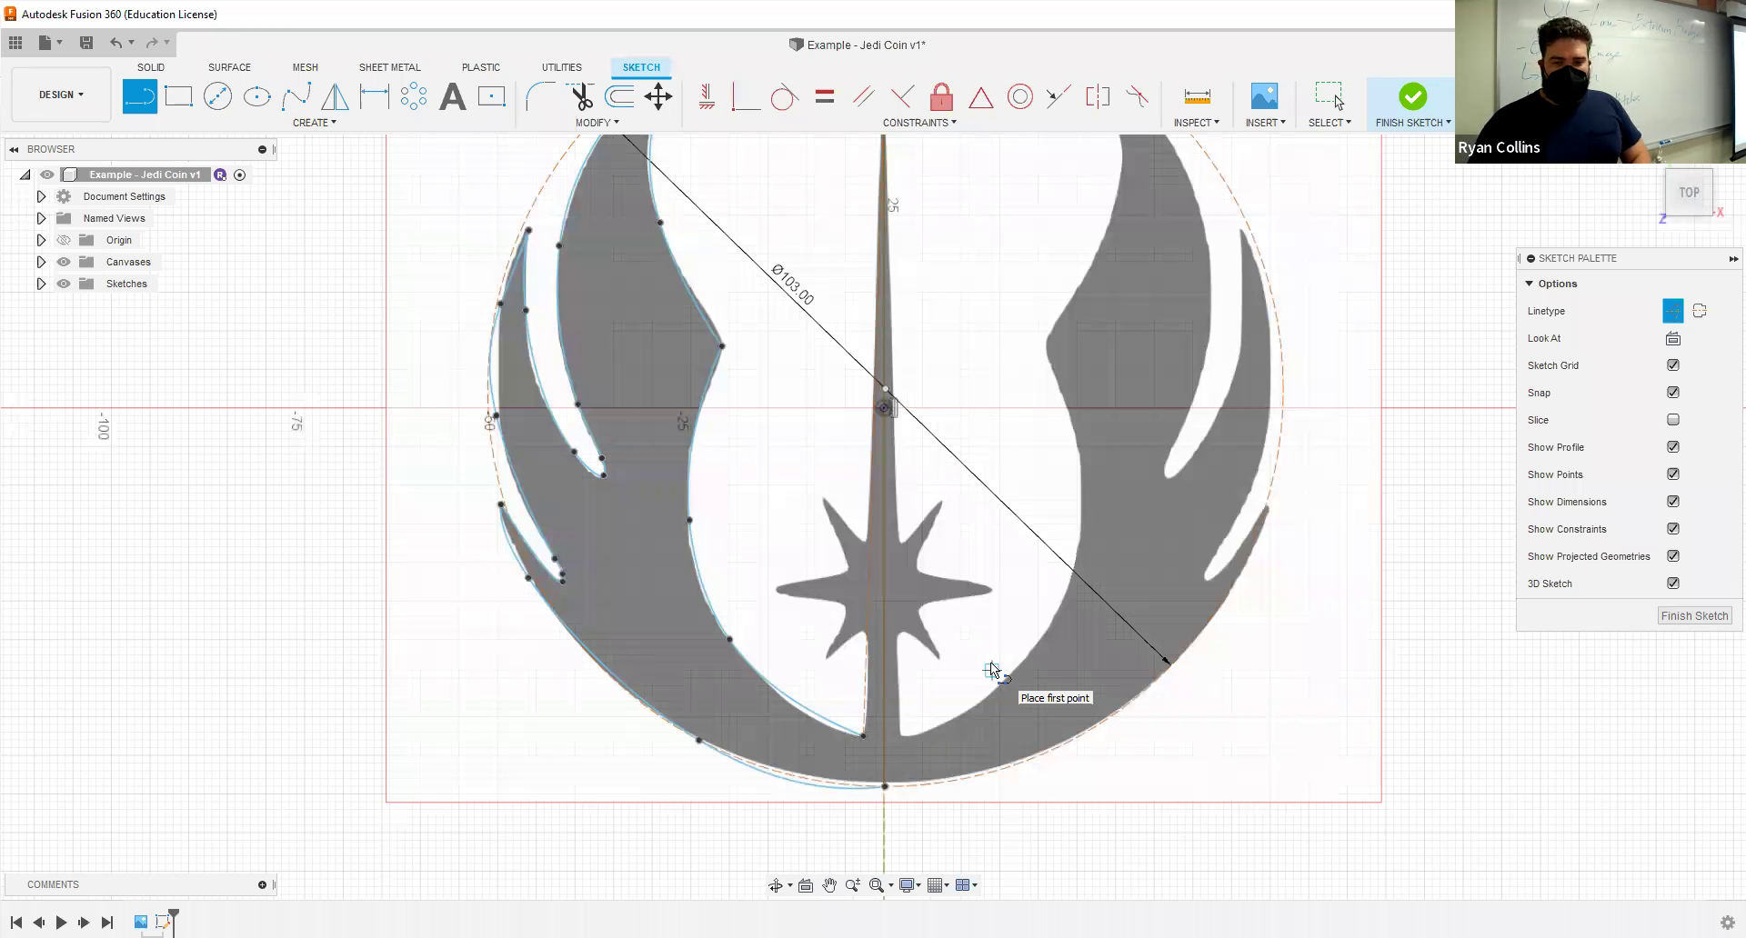
pyautogui.press('Escape')
pyautogui.scroll(-3, 941, 625)
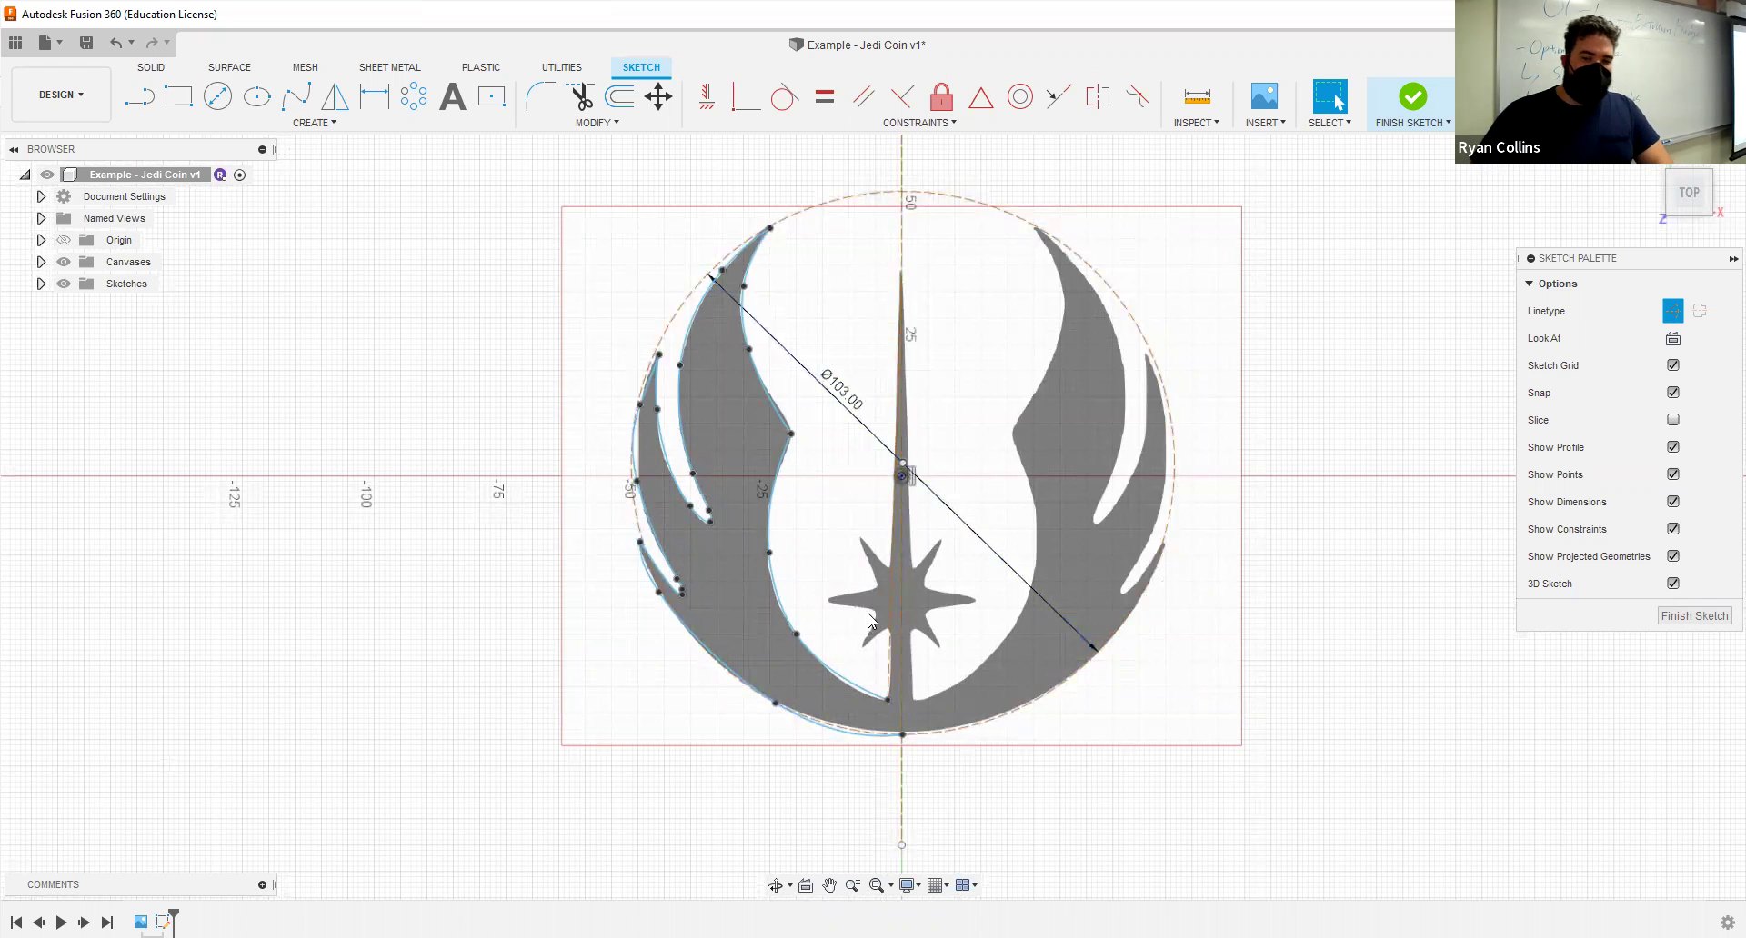
# Step: Convert the line along the central spike's left edge to normal geometry and turn off the construction linetype
pyautogui.click(889, 545)
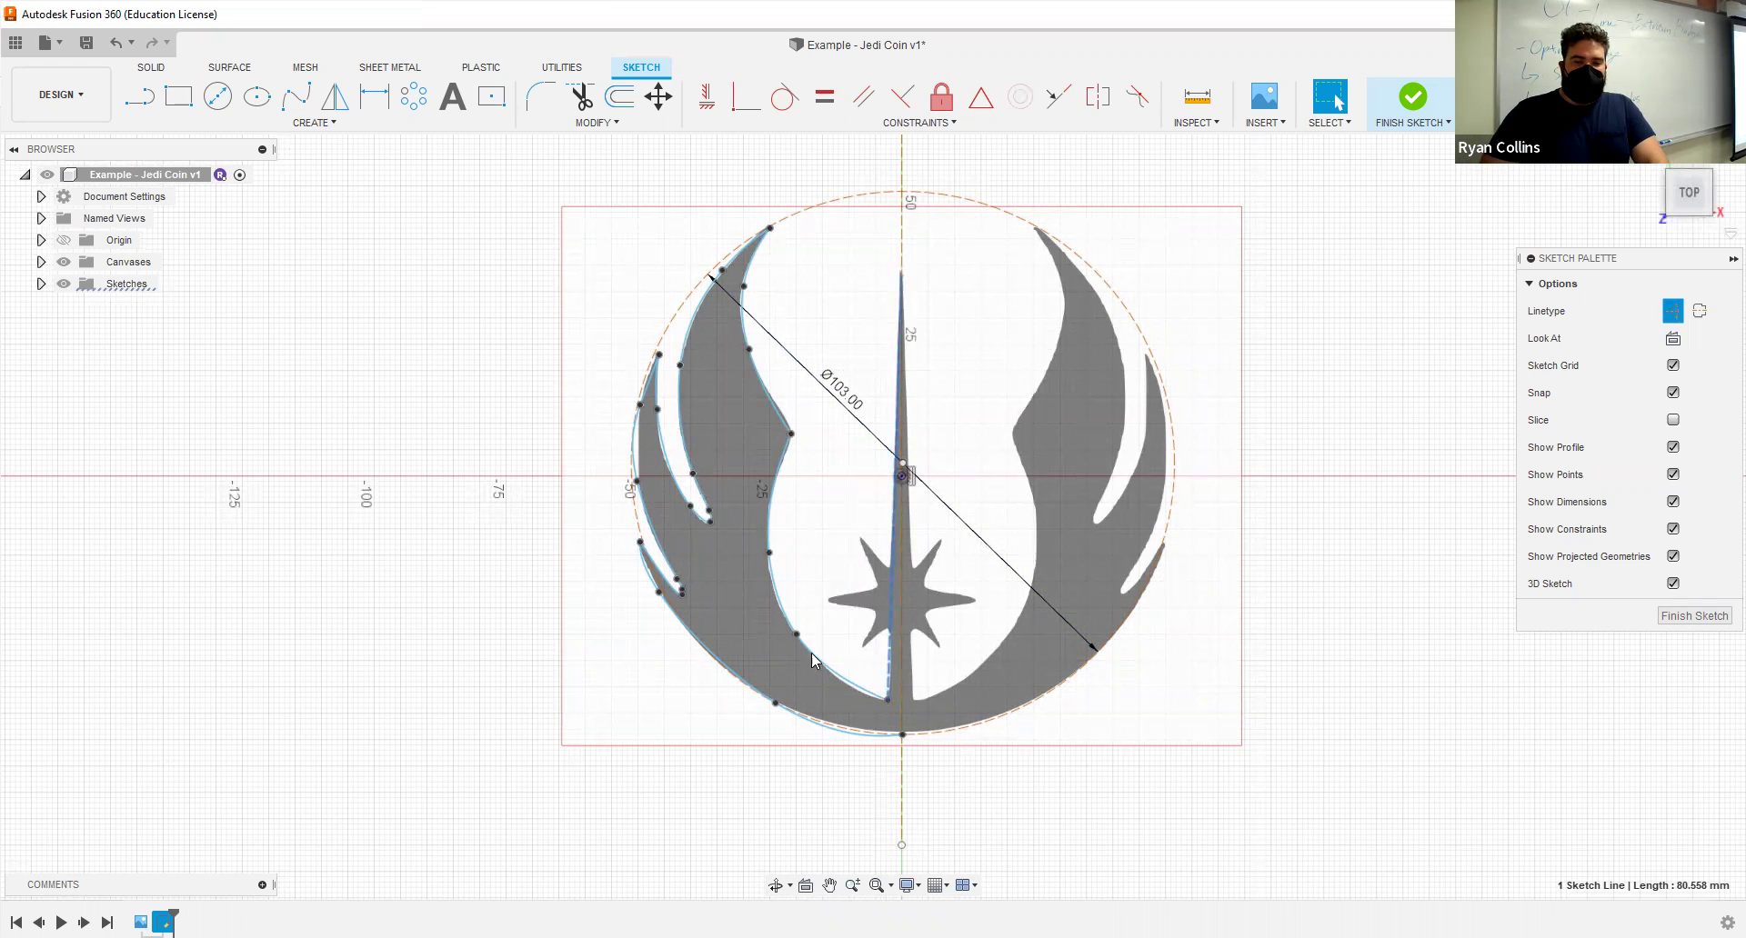
pyautogui.press('x')
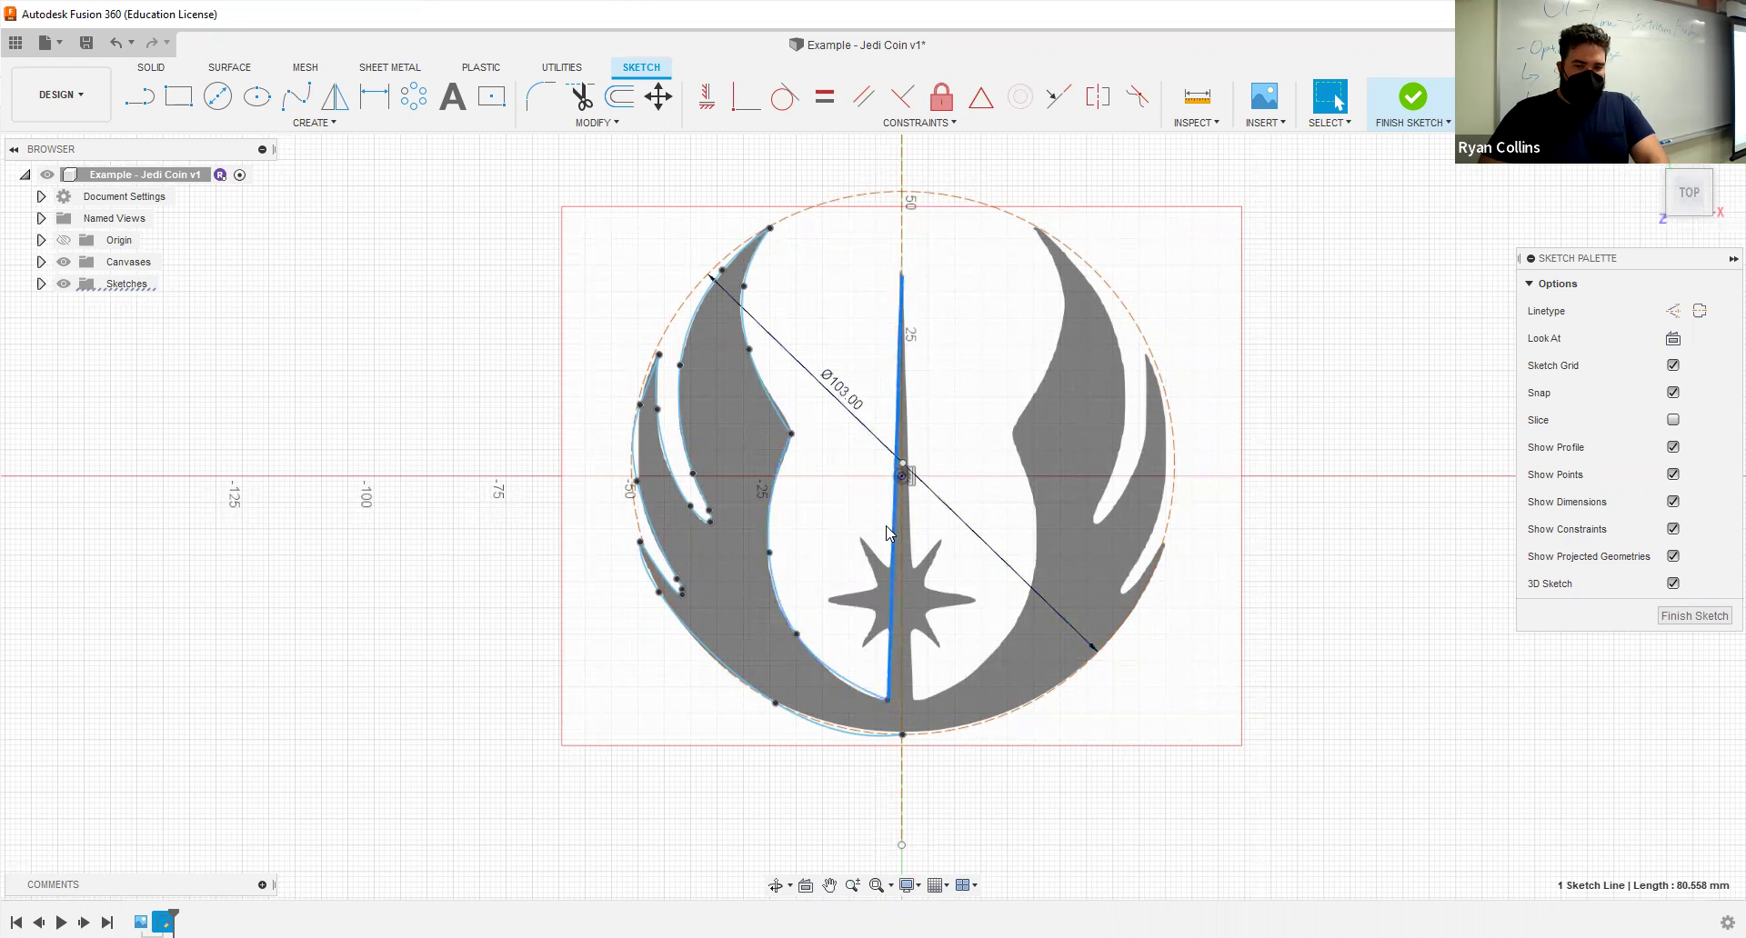
pyautogui.press('Escape')
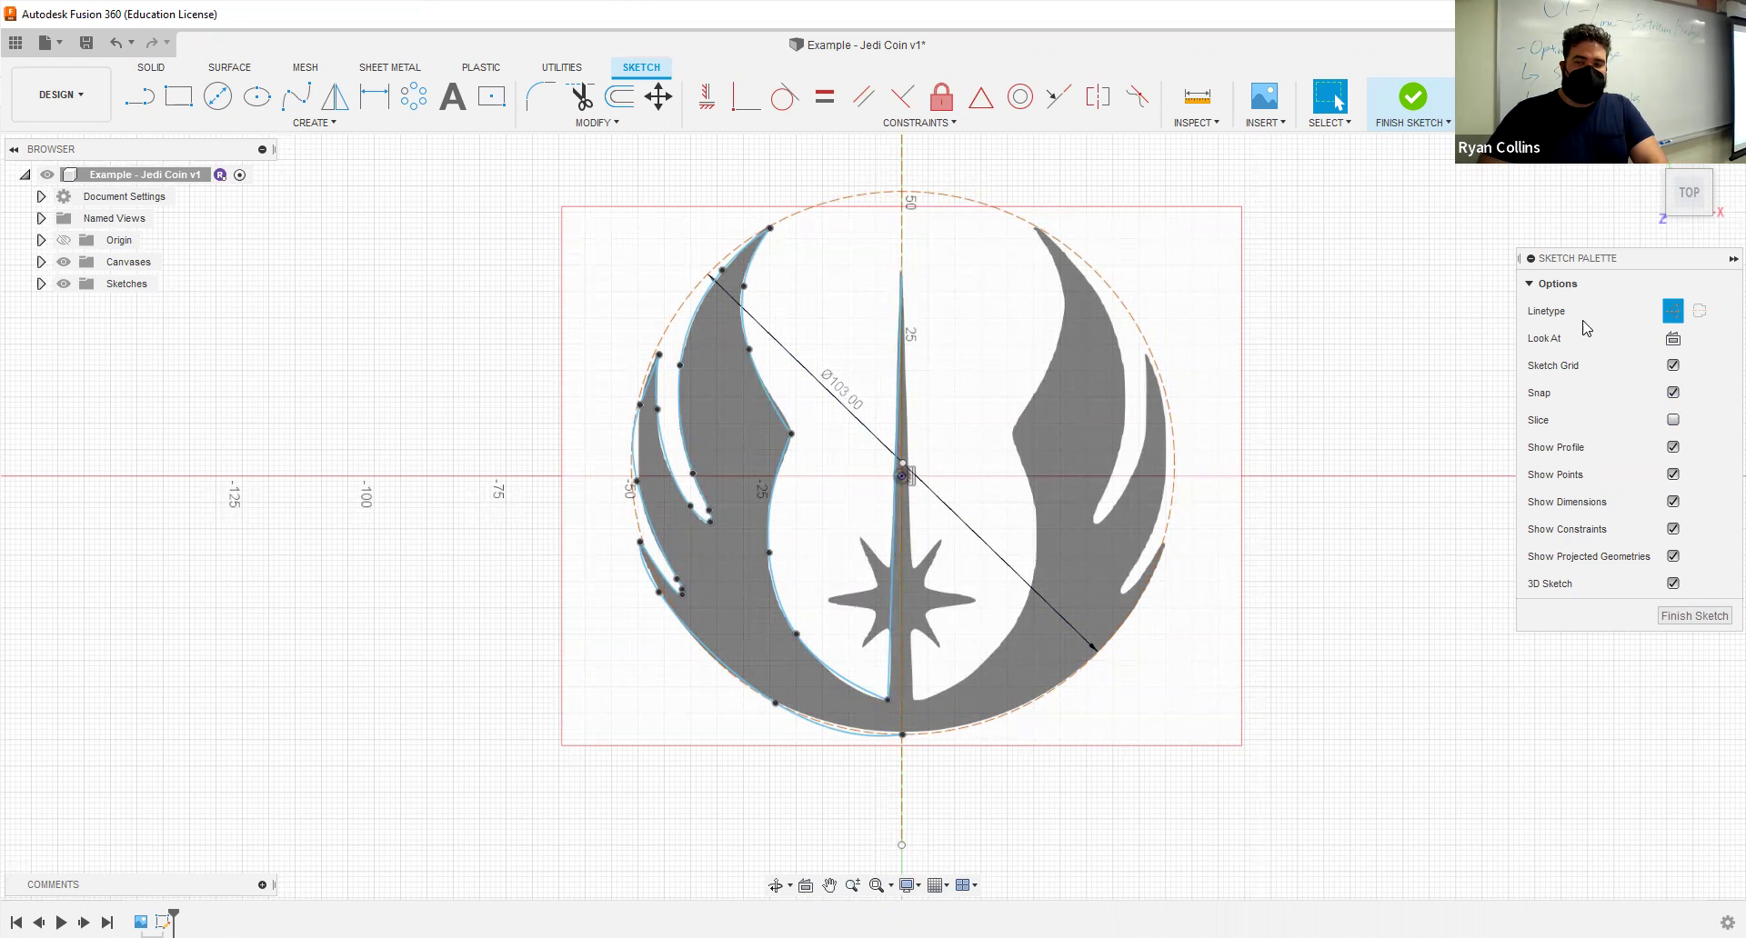
pyautogui.click(1675, 313)
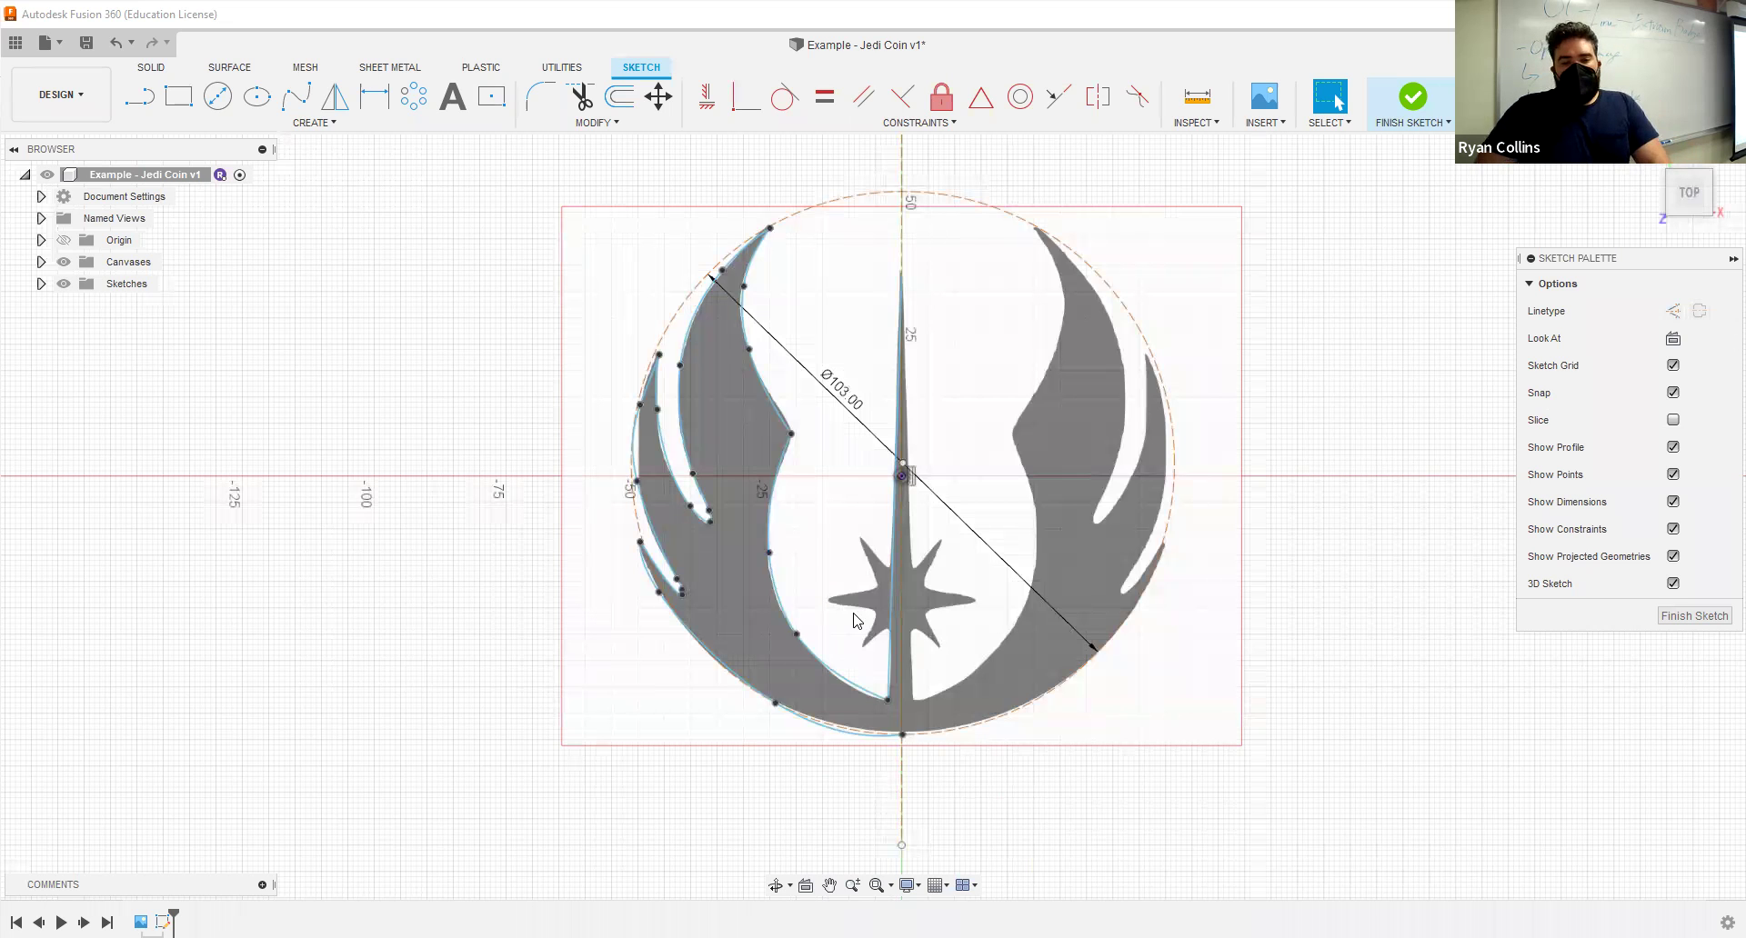
pyautogui.scroll(4, 855, 621)
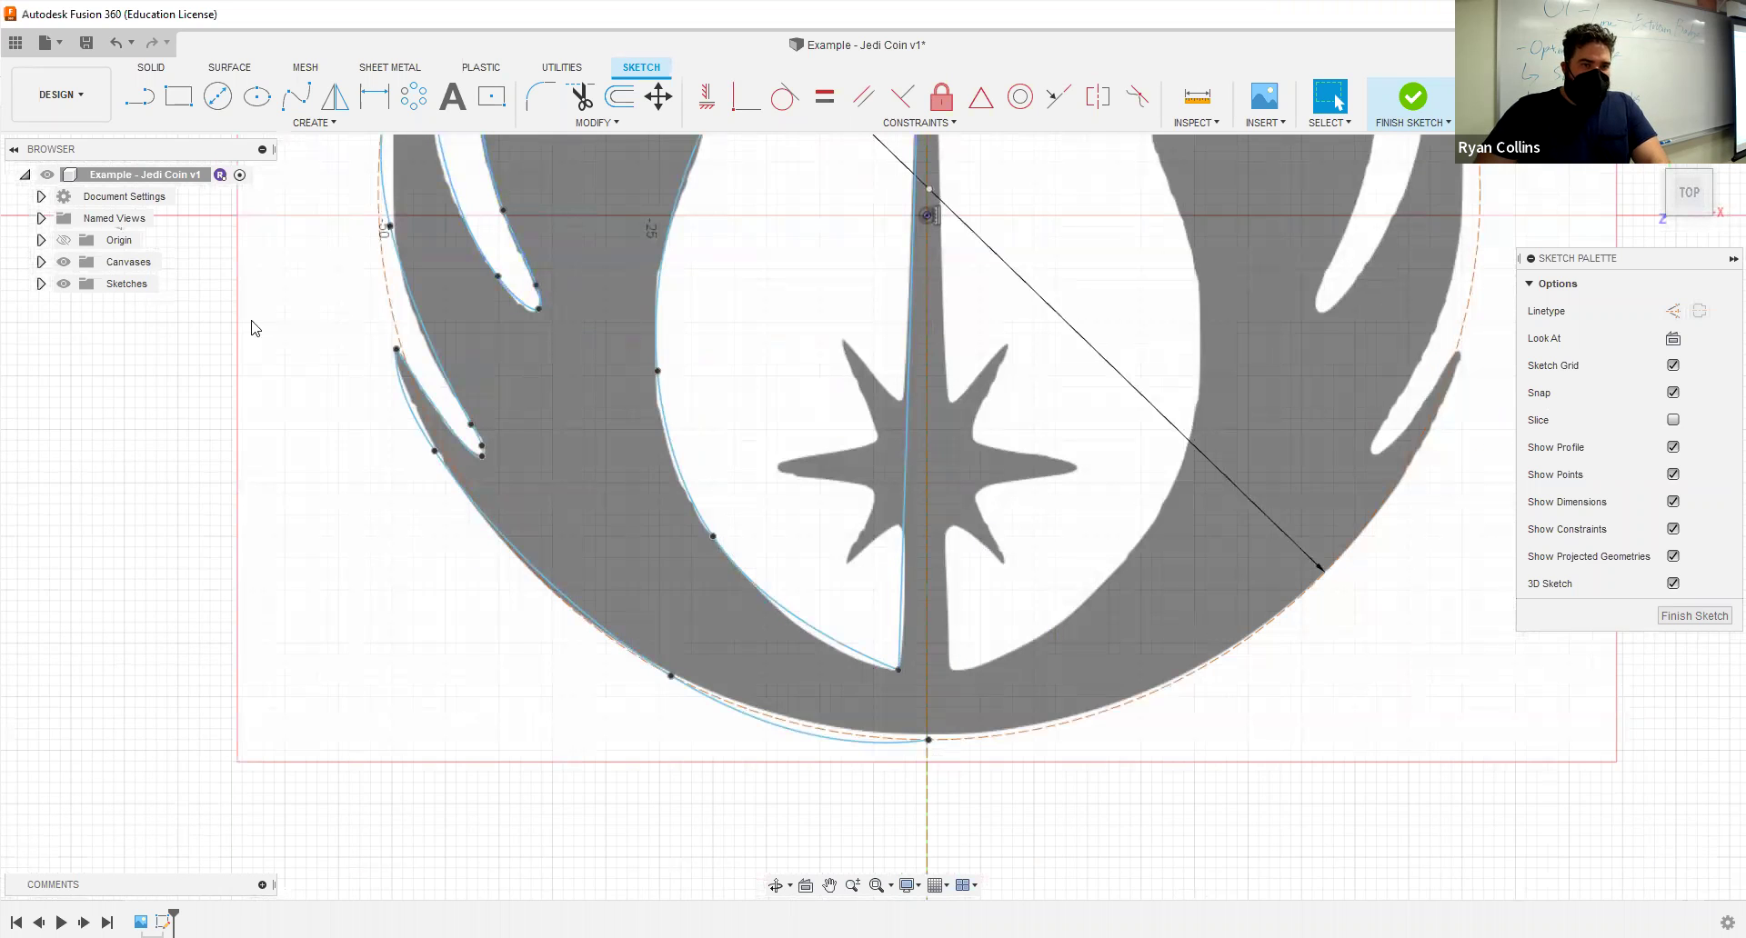
# Step: Trace the left half of the star with connected lines over the canvas, ending at the central spike's left edge
pyautogui.click(143, 102)
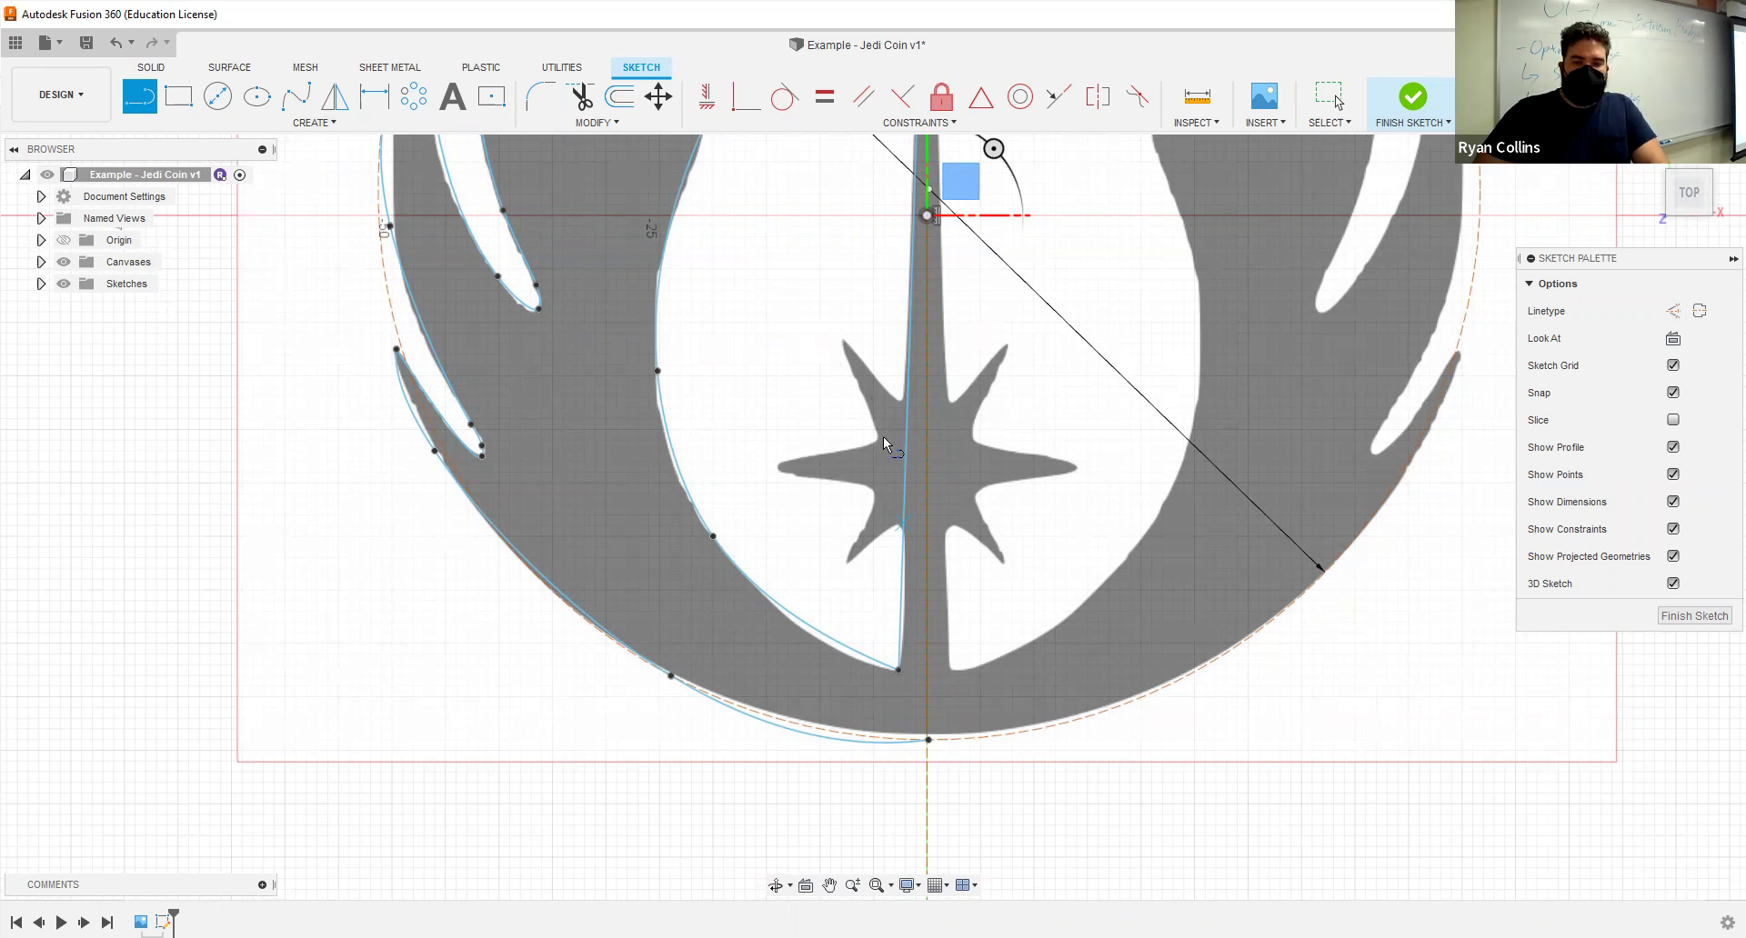
pyautogui.click(776, 472)
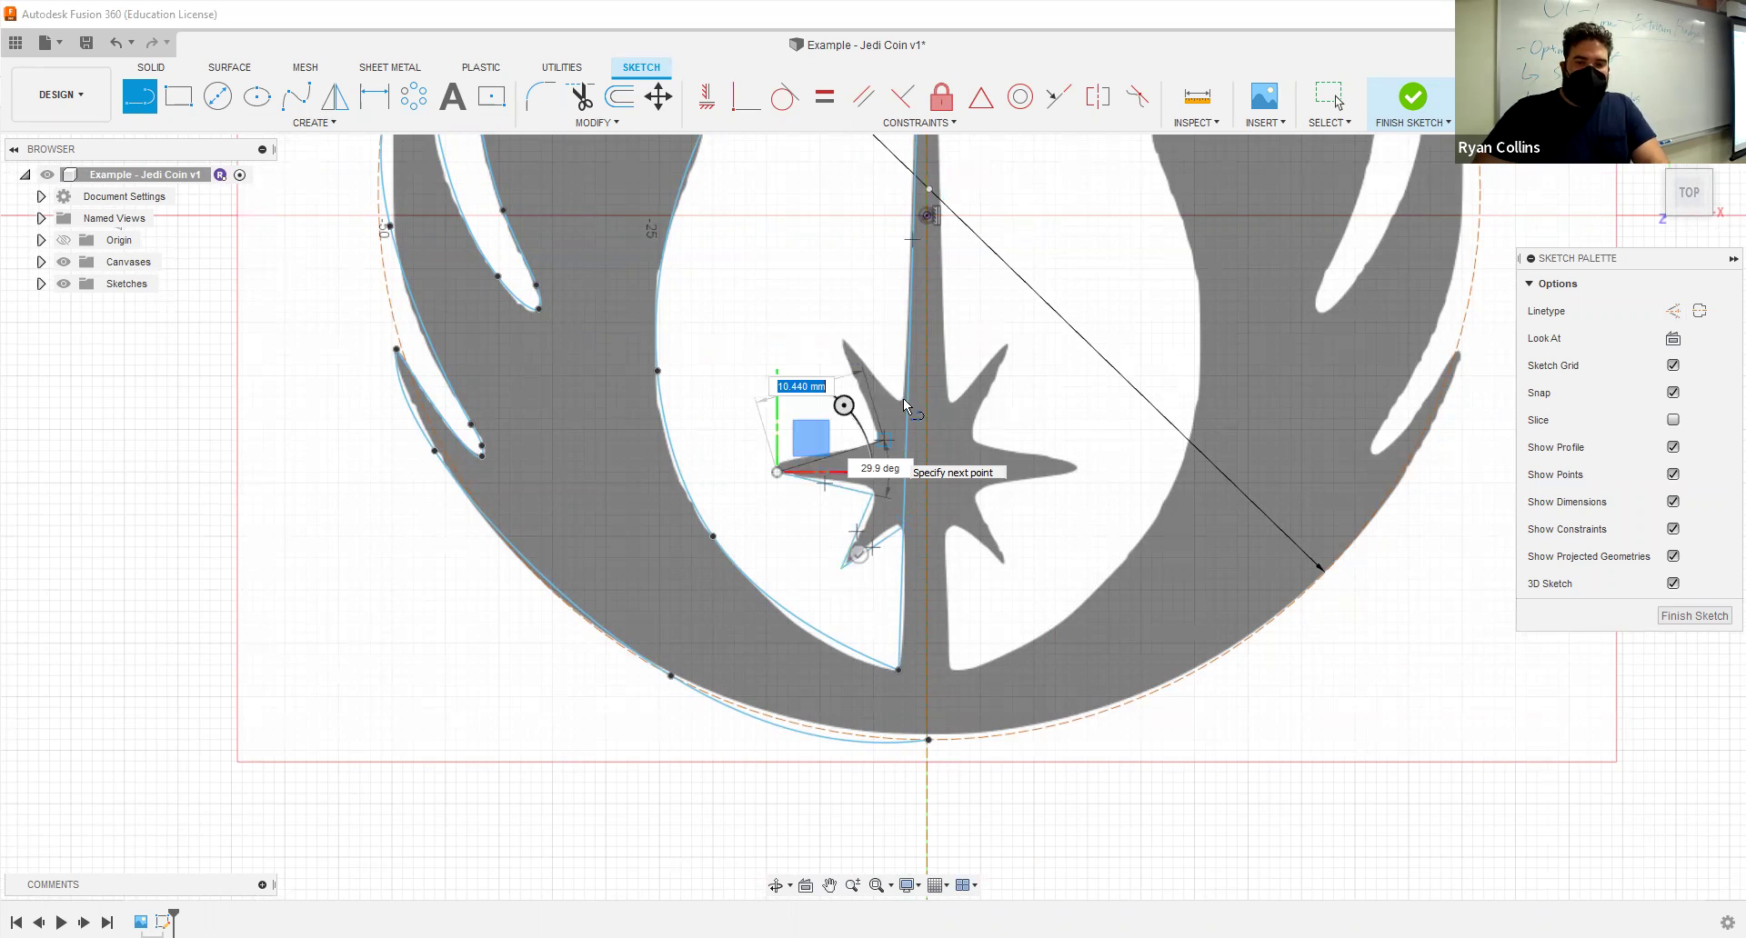
pyautogui.hotkey('ctrl', 'z')
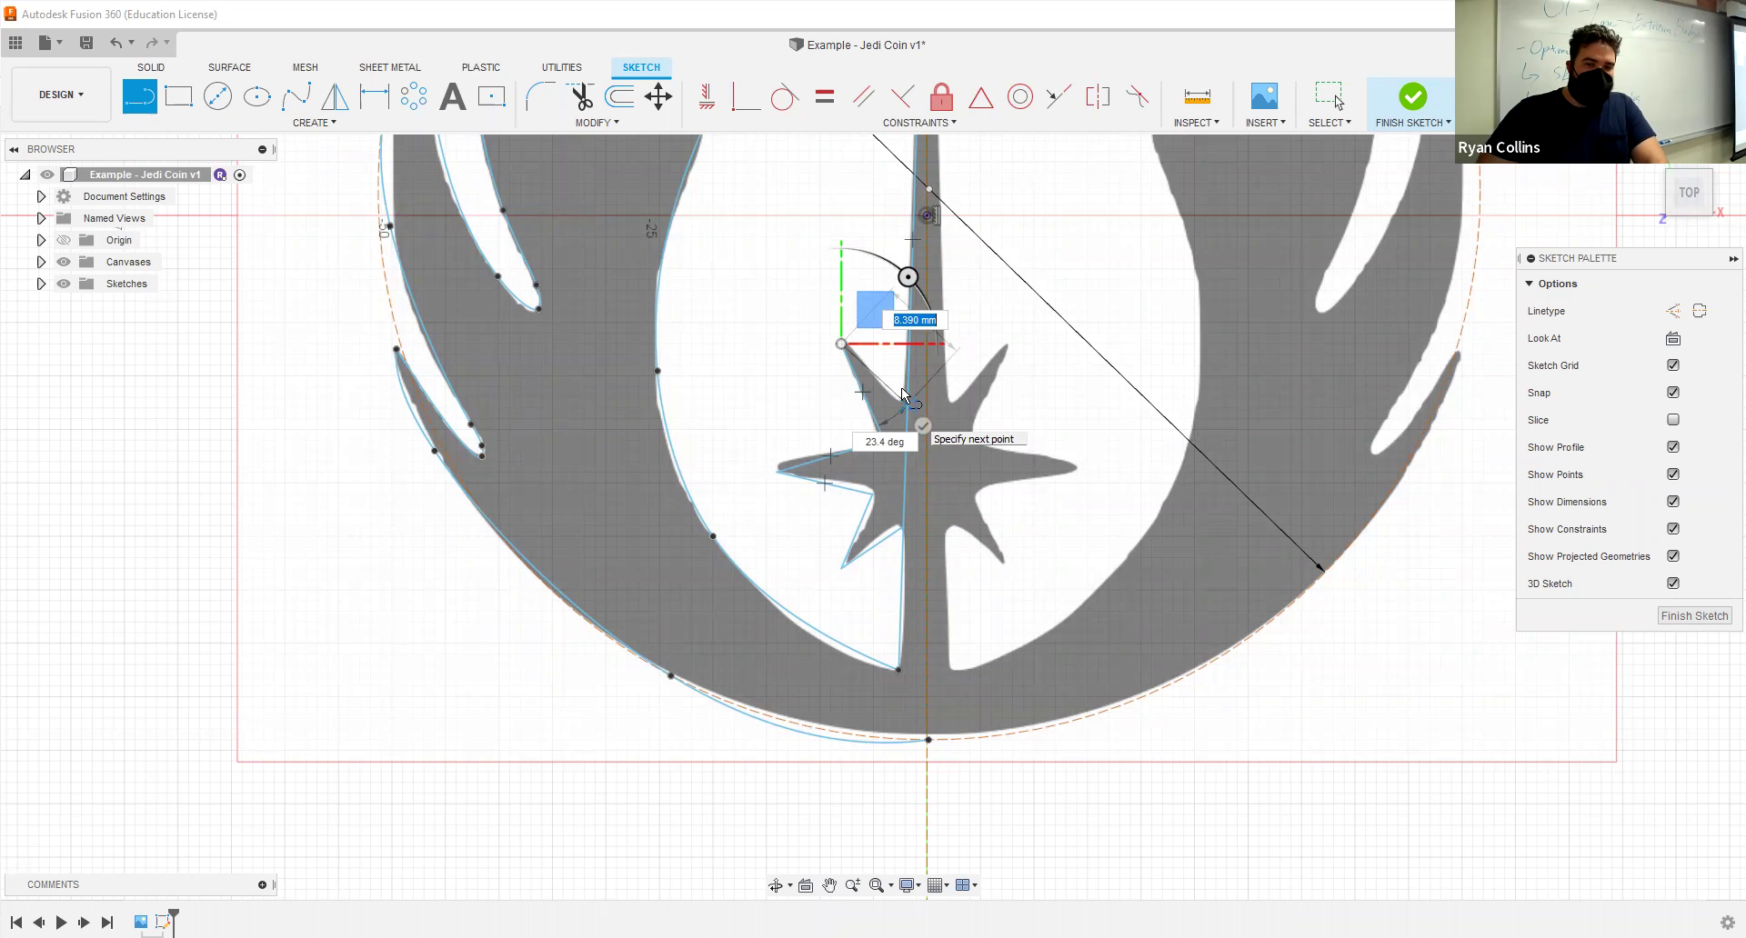
pyautogui.scroll(3, 902, 387)
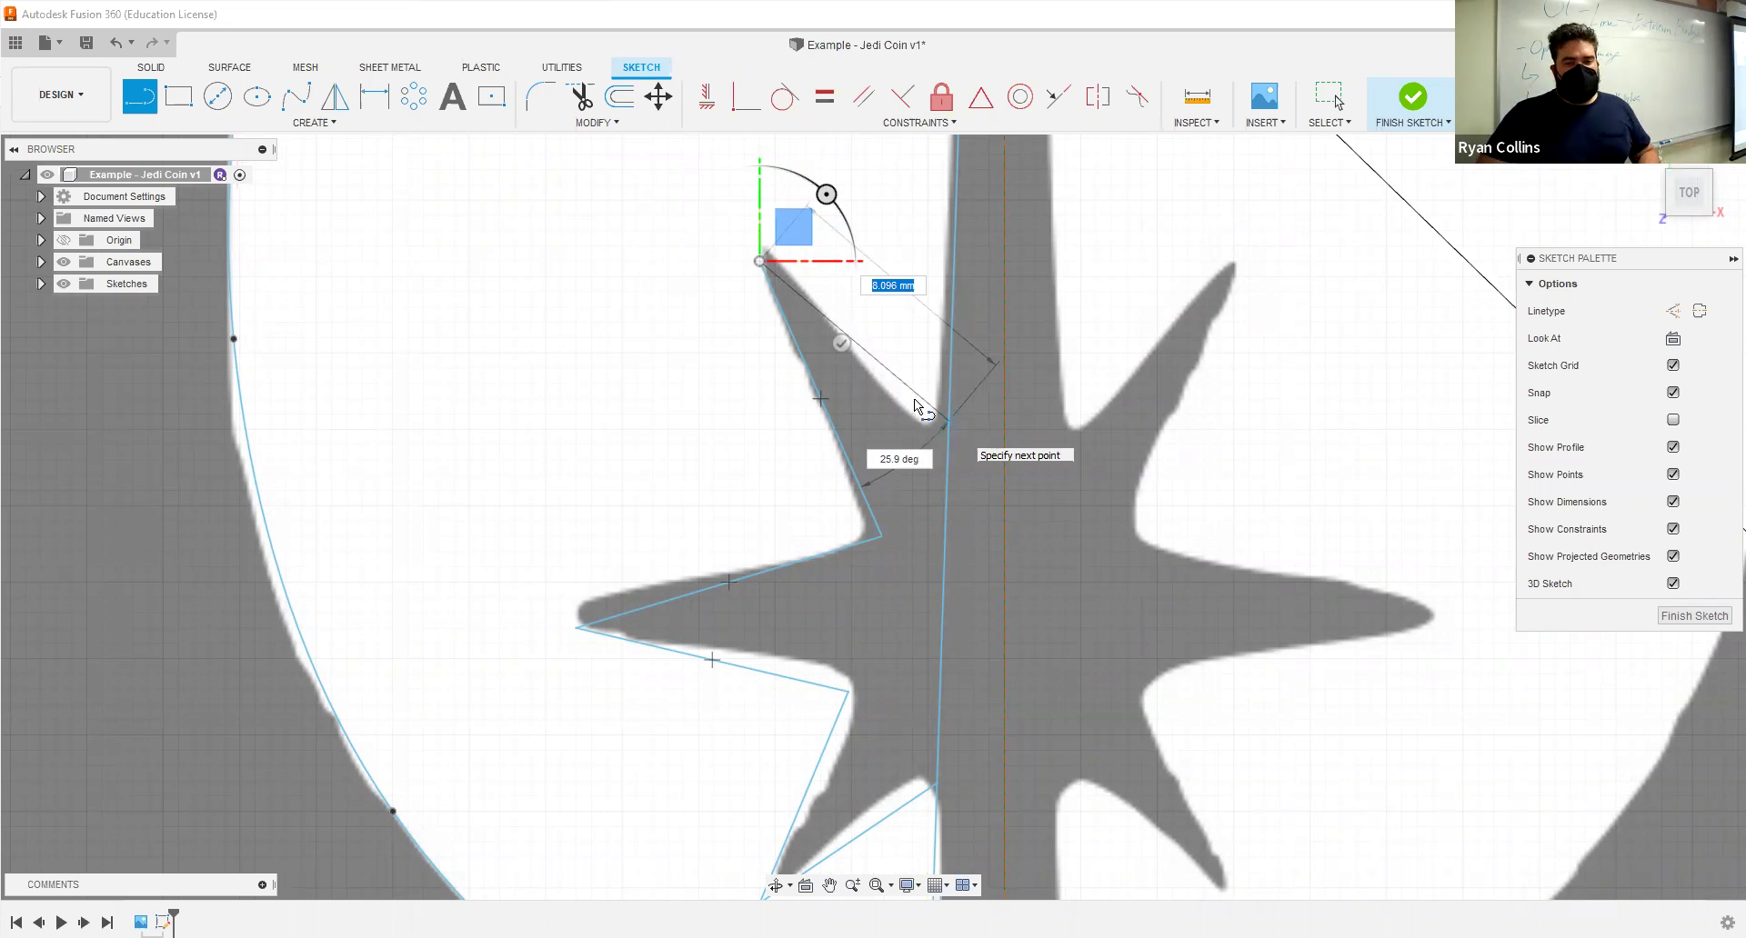
pyautogui.press('Escape')
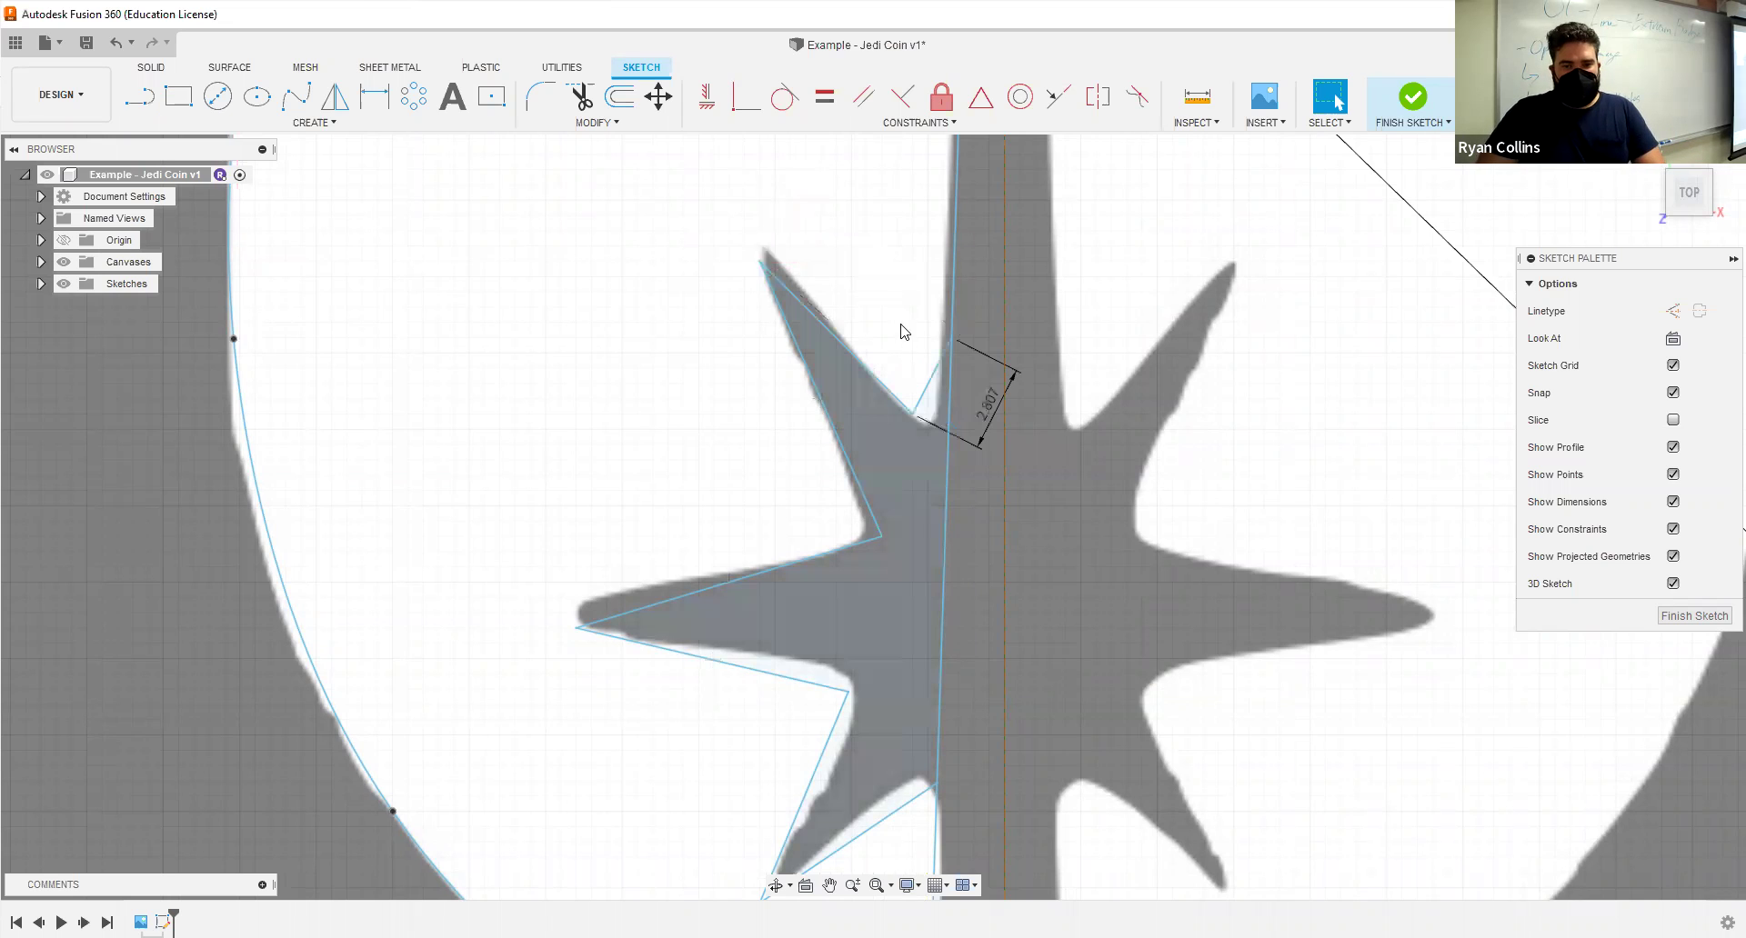
# Step: Trim away the short 2.807 mm line between the star's upper-left notch and the central spike's edge
pyautogui.click(934, 381)
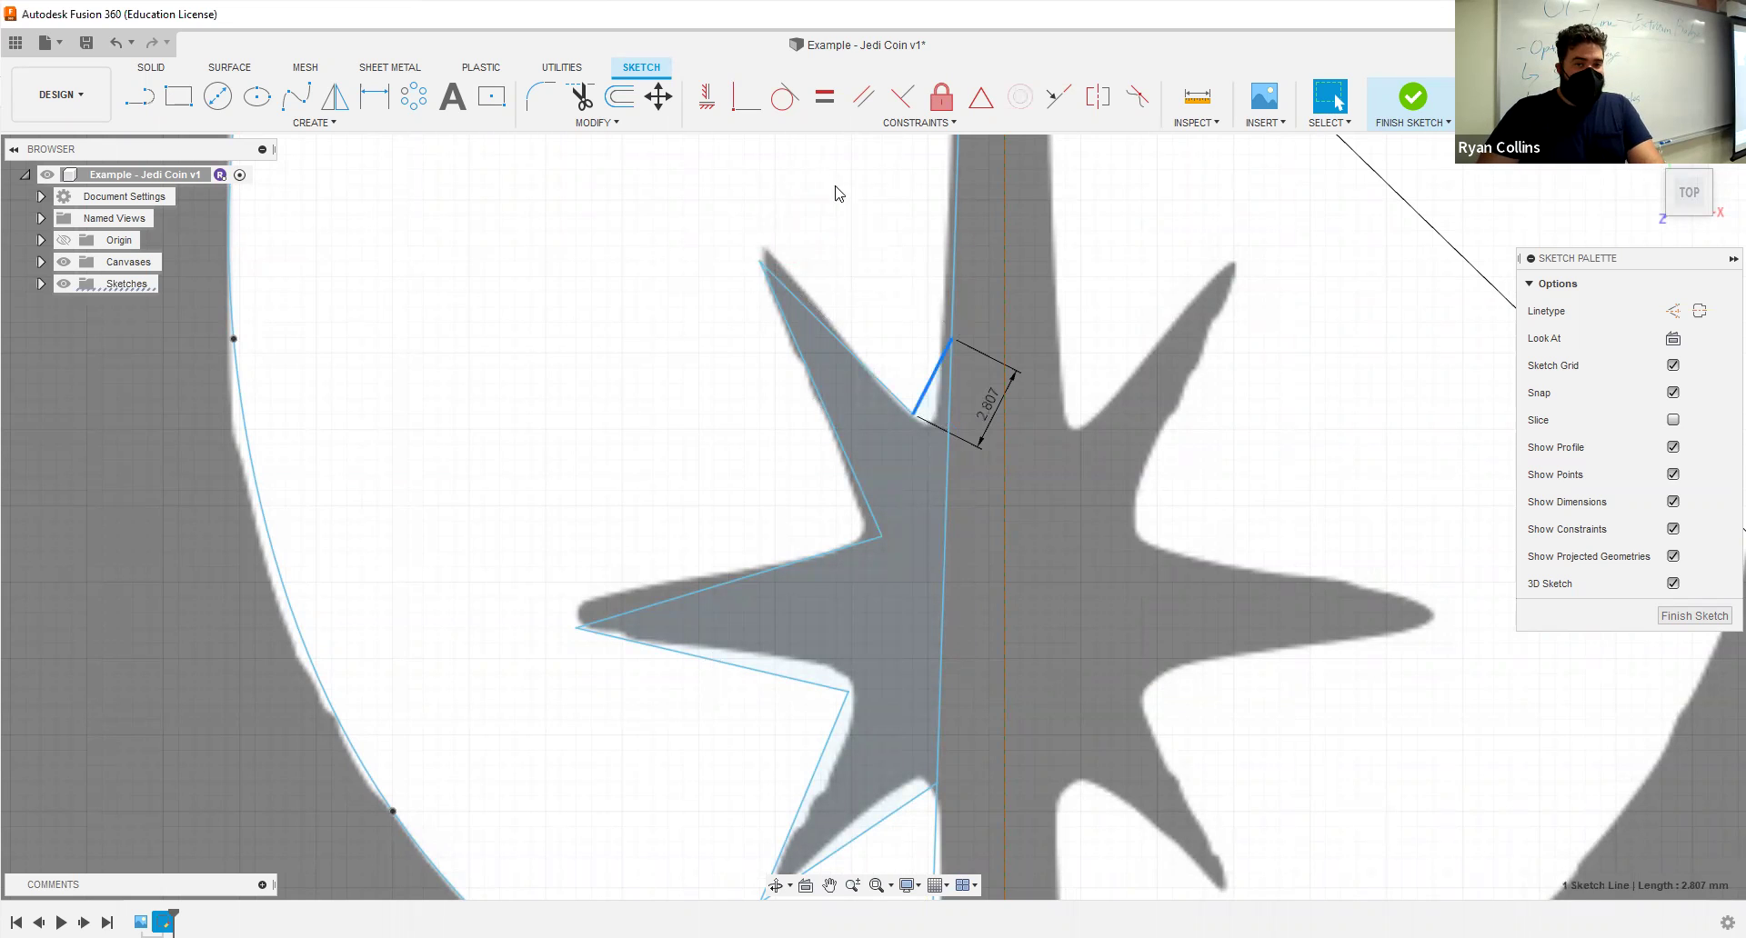
pyautogui.press('o')
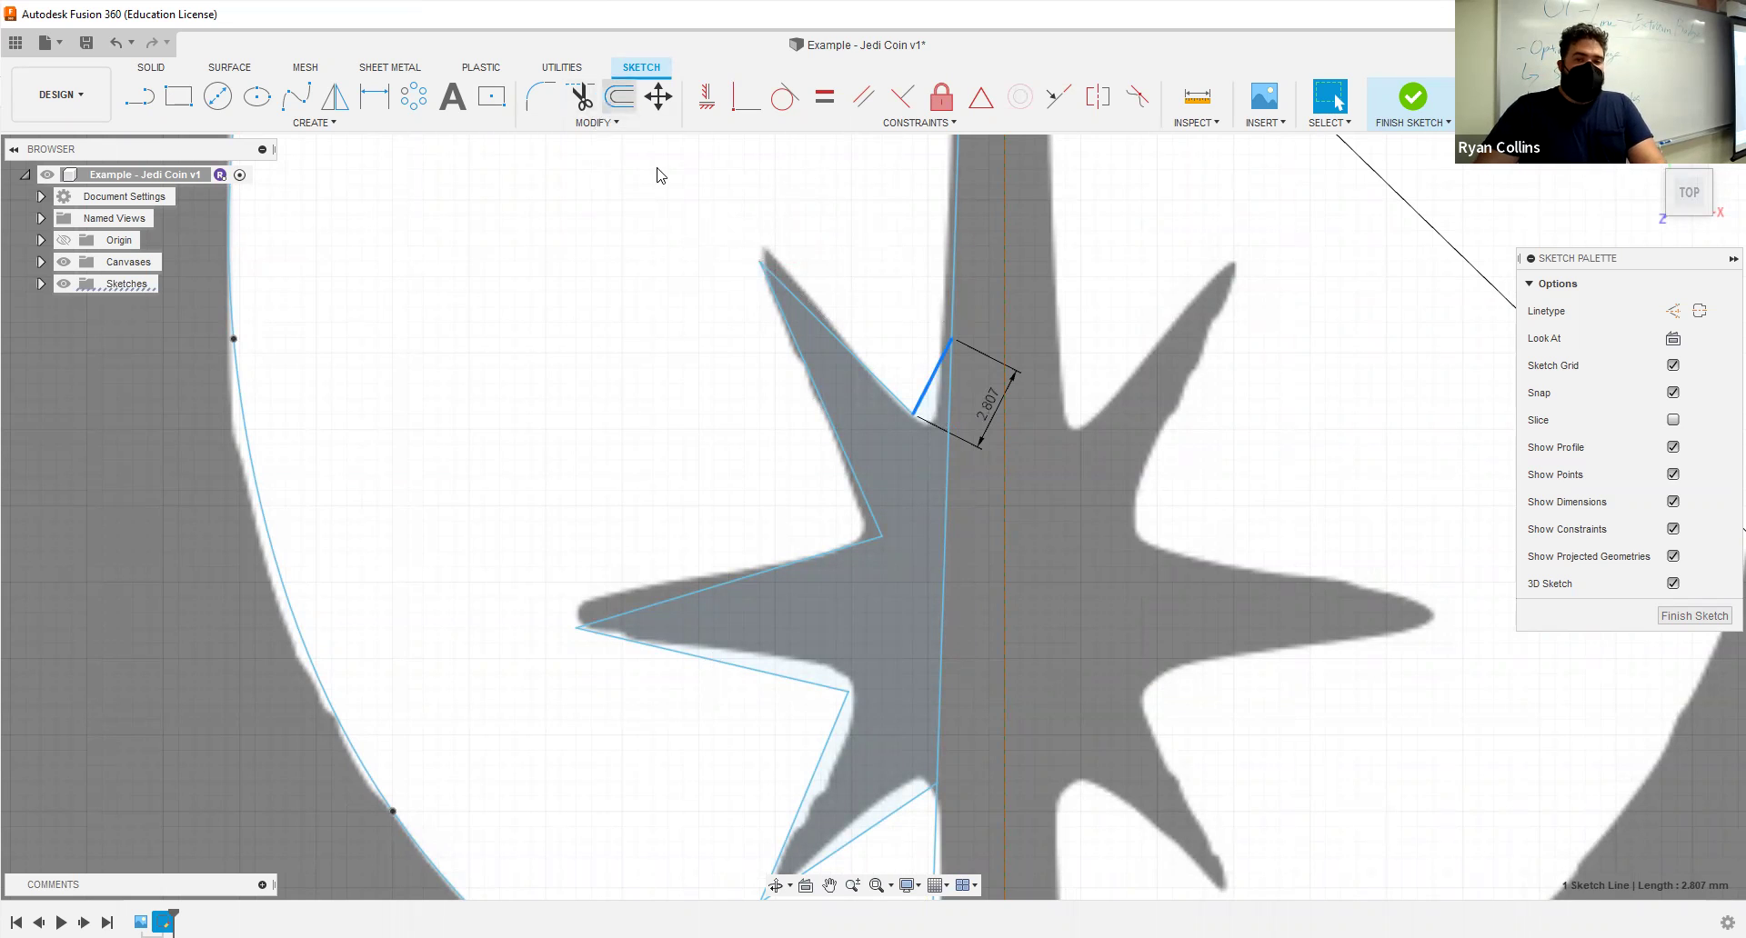
pyautogui.click(583, 103)
pyautogui.click(931, 379)
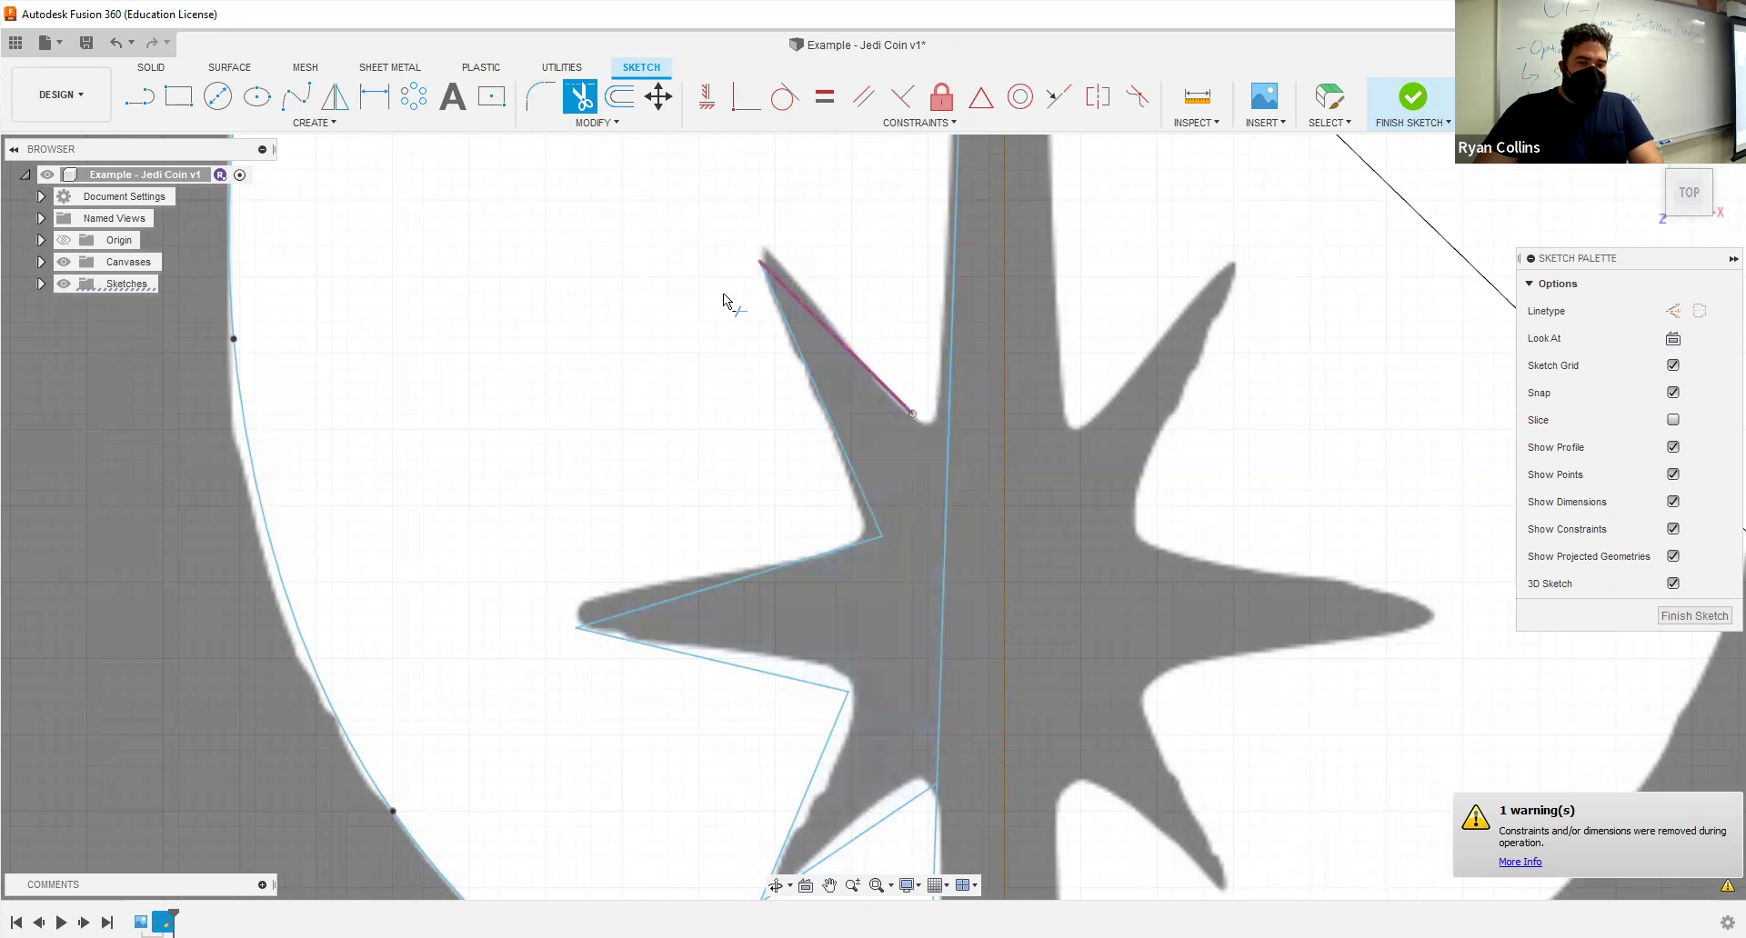
pyautogui.press('Escape')
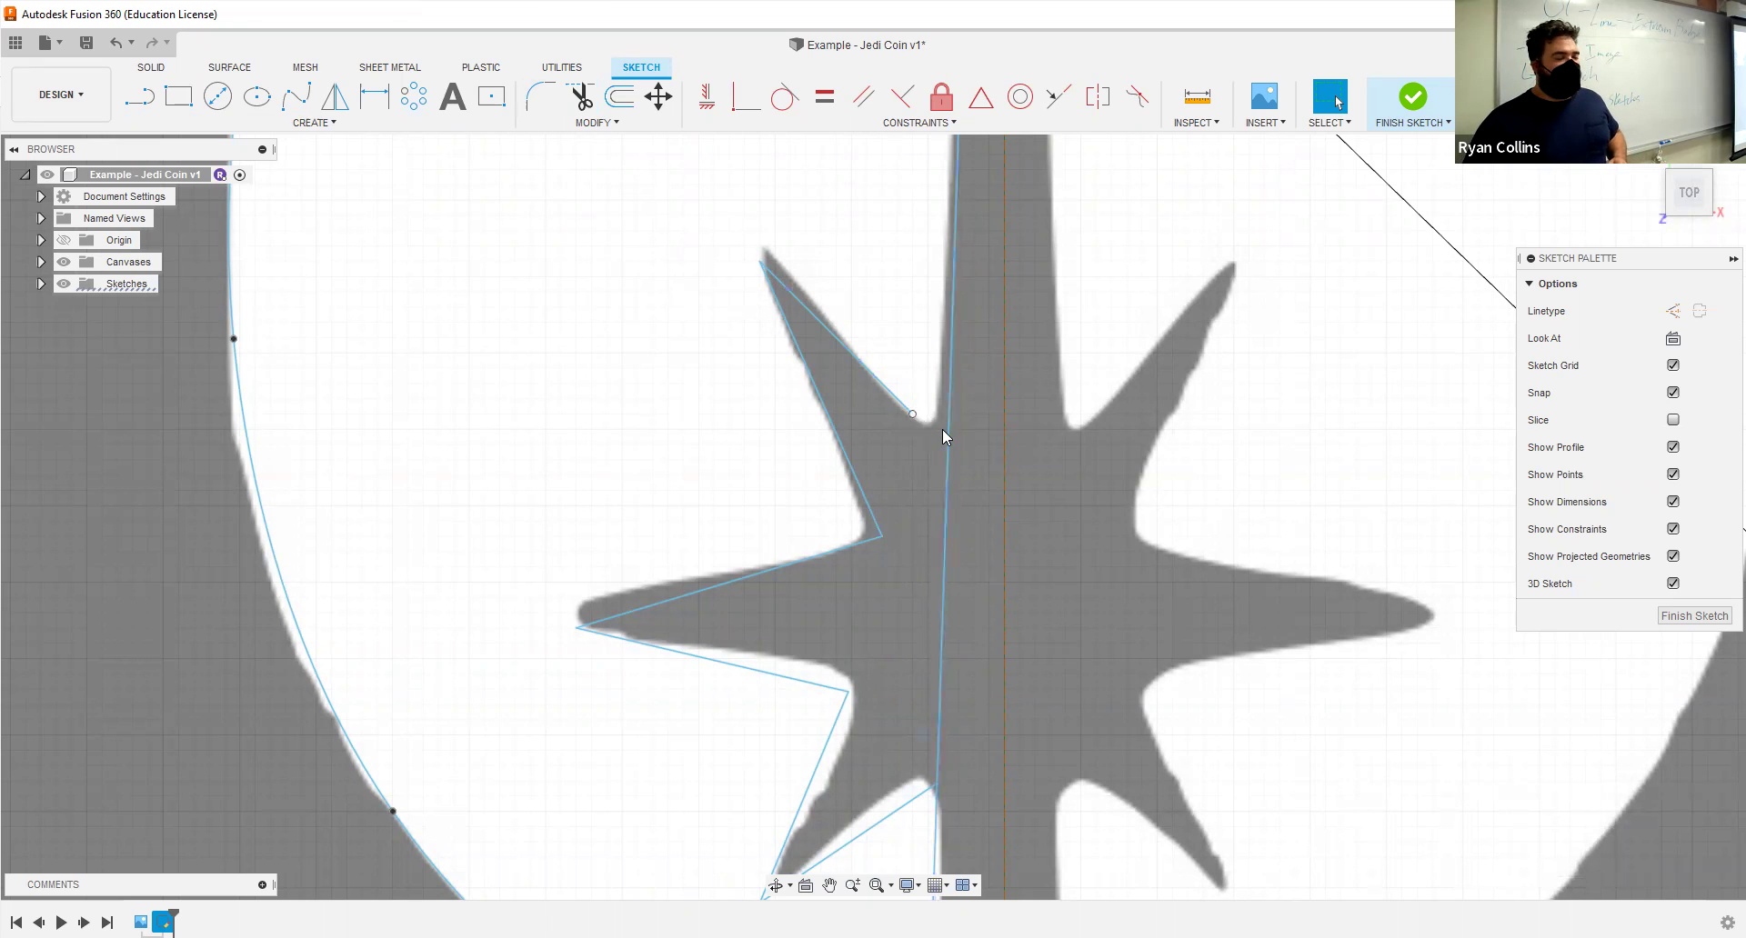
# Step: Try moving the open end of the upper-left ray's inner line onto the spike's edge, and undo the move
pyautogui.click(912, 415)
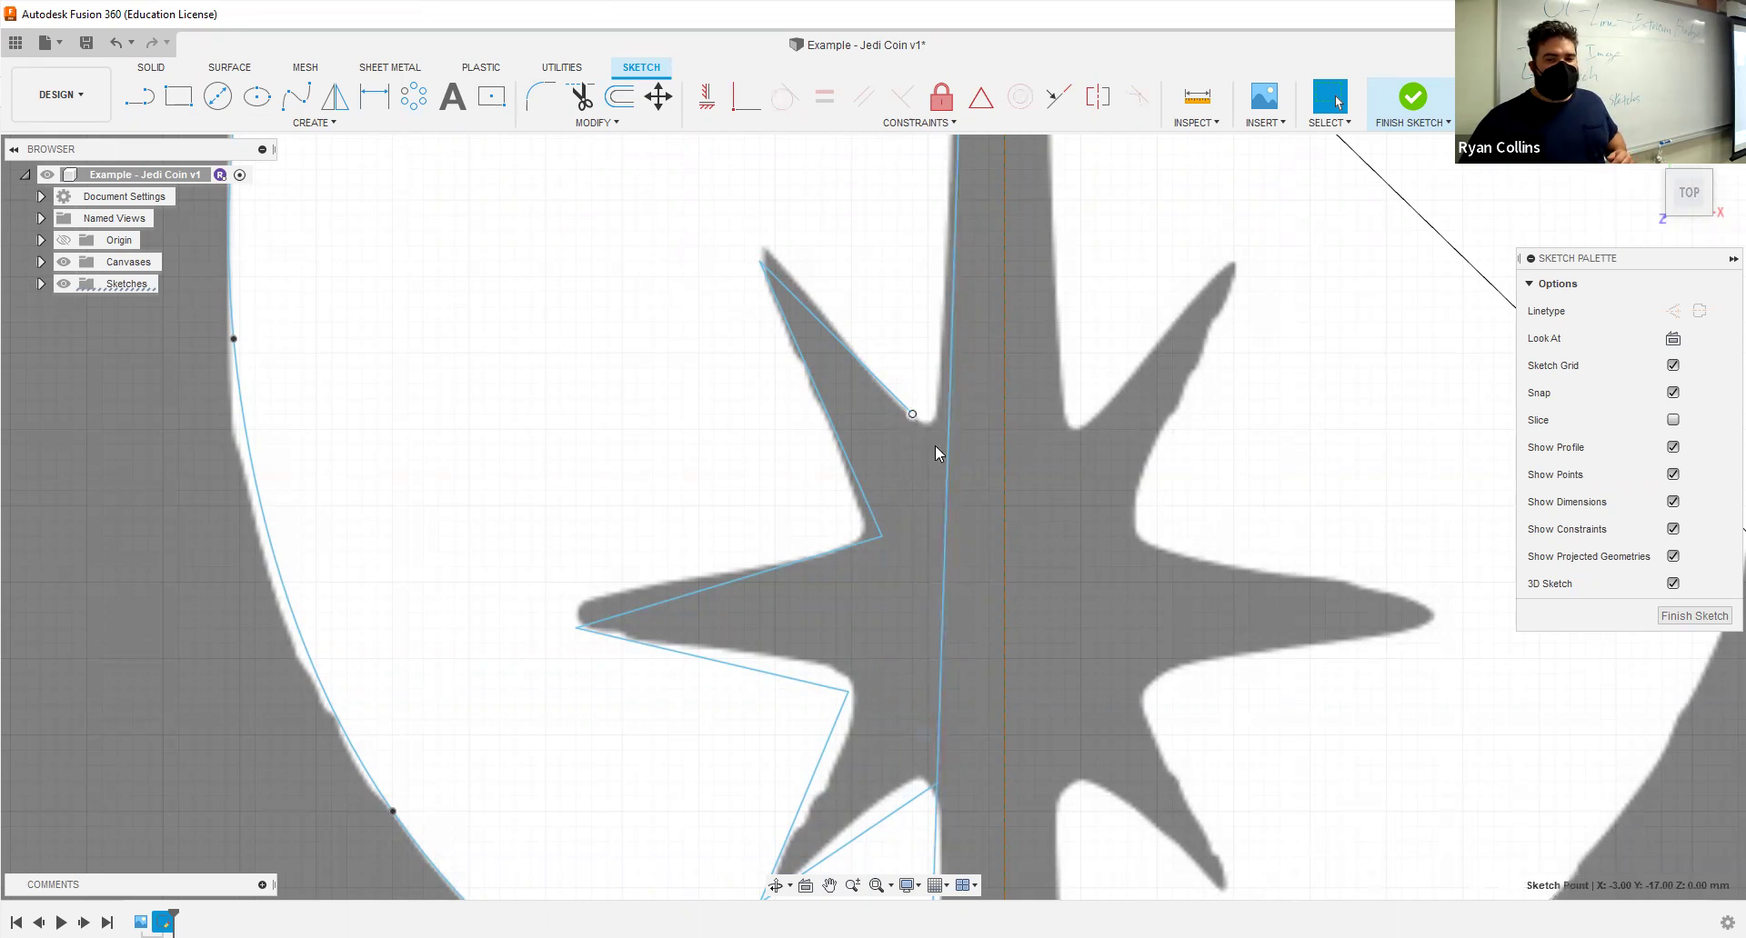
pyautogui.moveTo(913, 415); pyautogui.dragTo(950, 444)
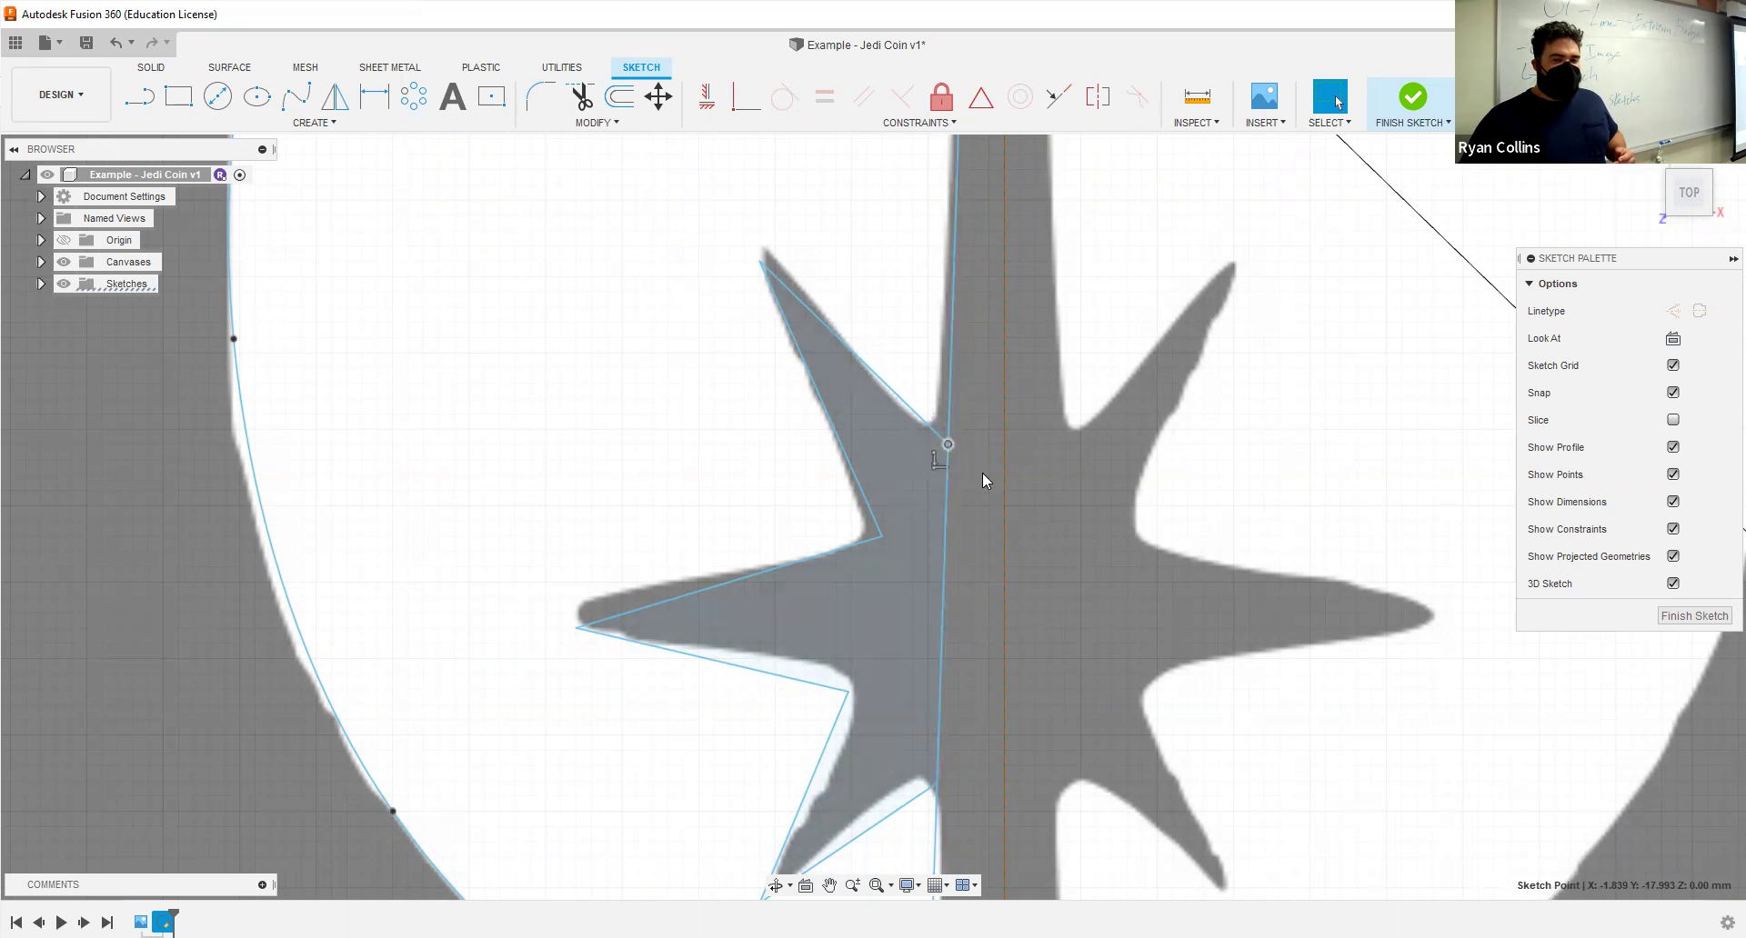
pyautogui.moveTo(1016, 498); pyautogui.dragTo(1035, 380, button='middle')
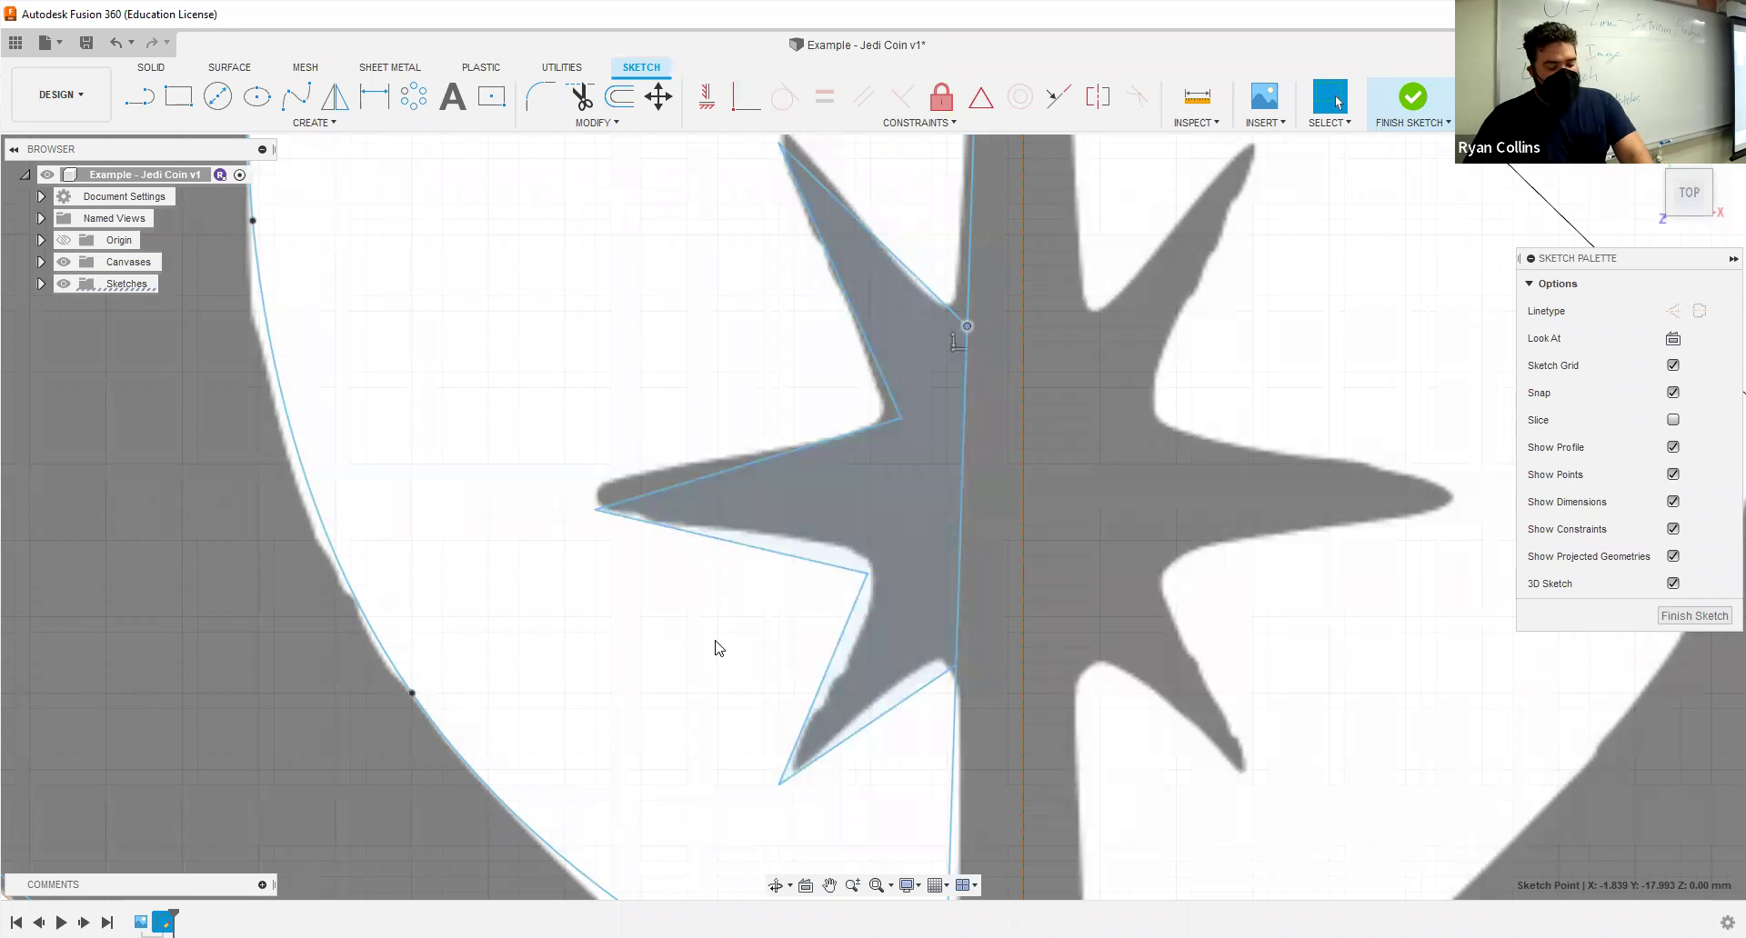
pyautogui.hotkey('ctrl', 'z')
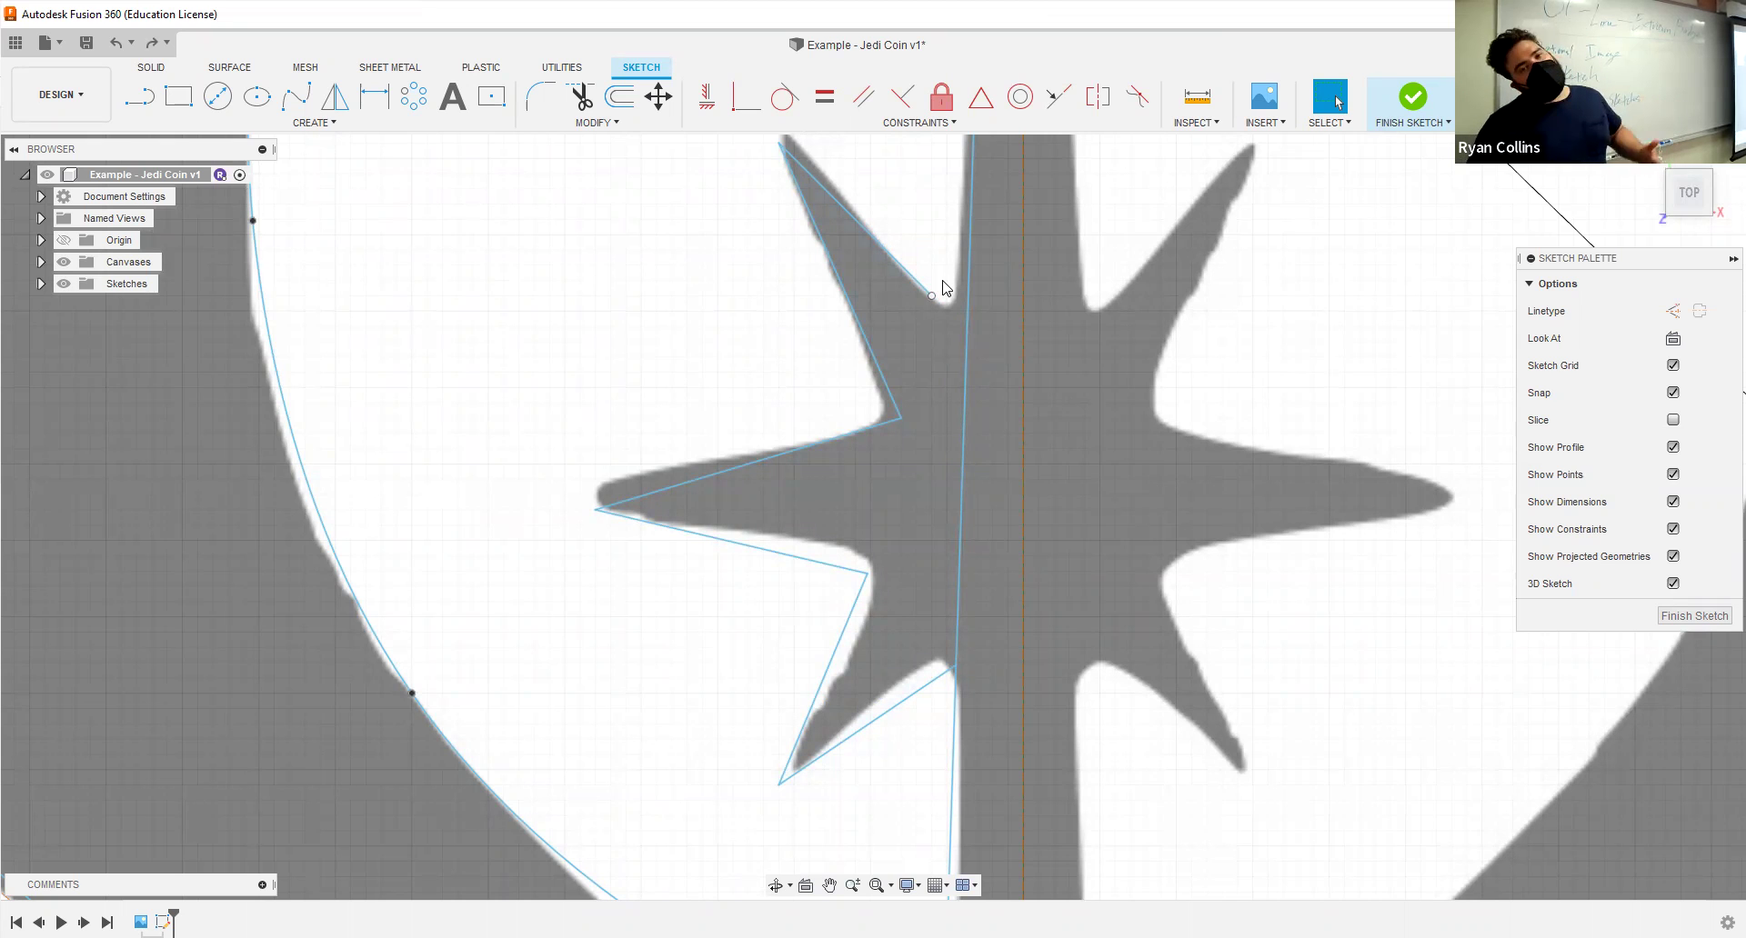
# Step: Extend the upper-left ray's inner line to the central spike's left edge line
pyautogui.click(598, 124)
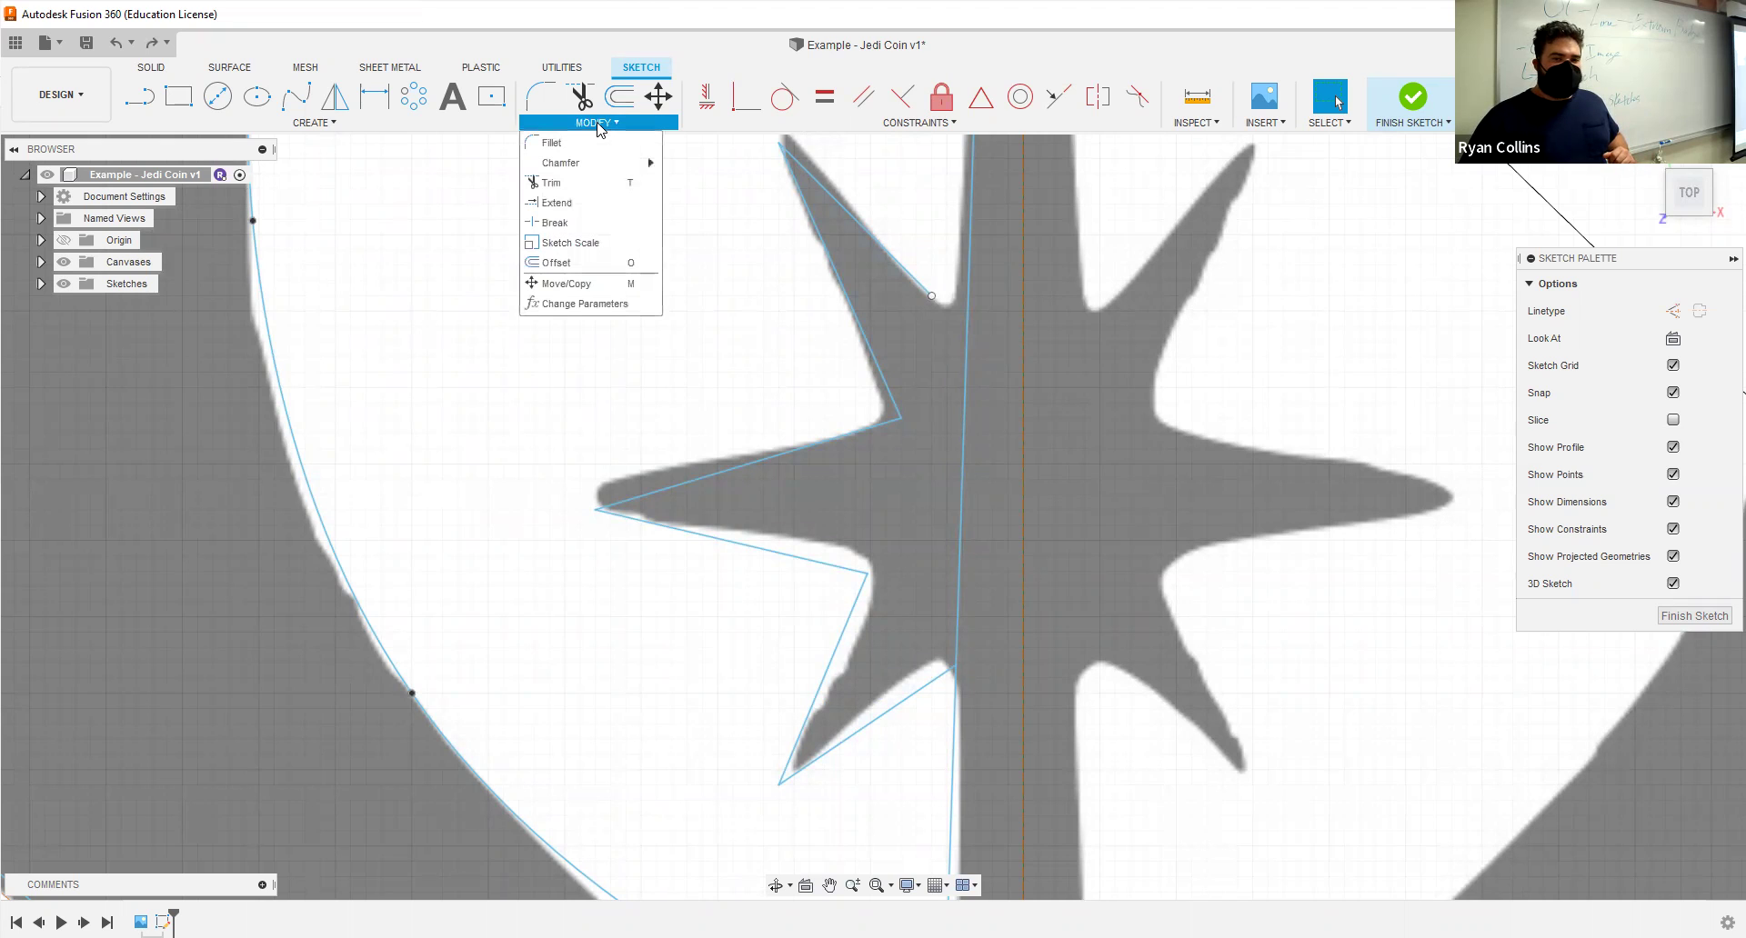
pyautogui.click(581, 202)
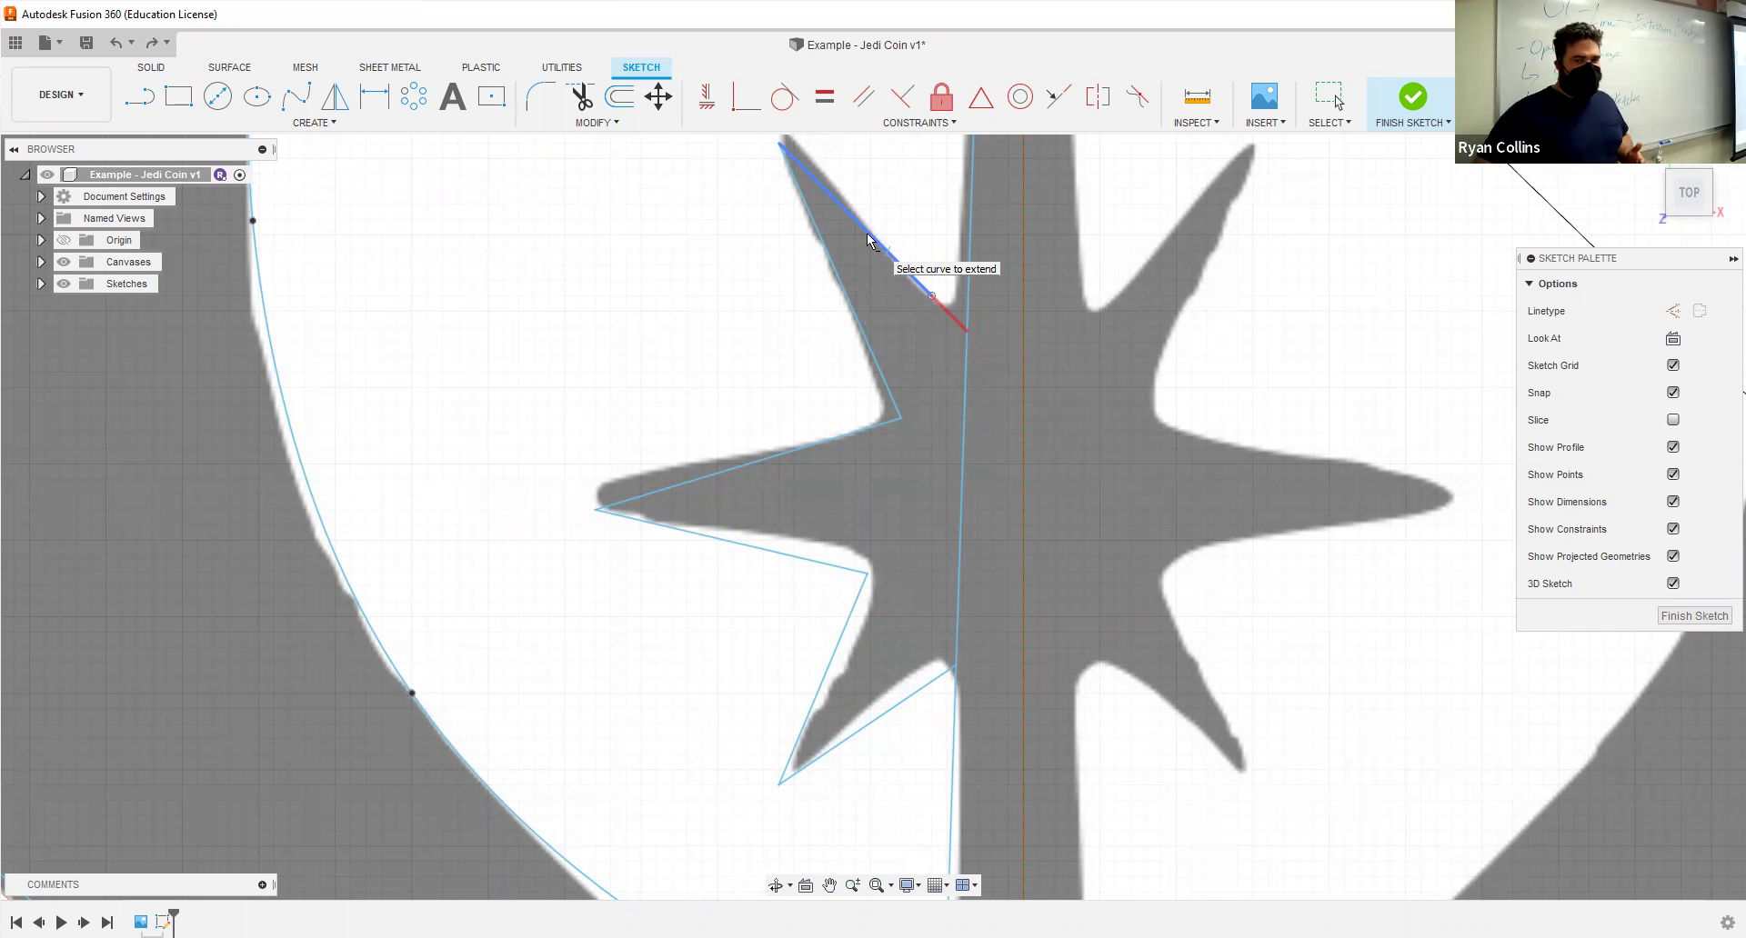
pyautogui.scroll(-5, 868, 239)
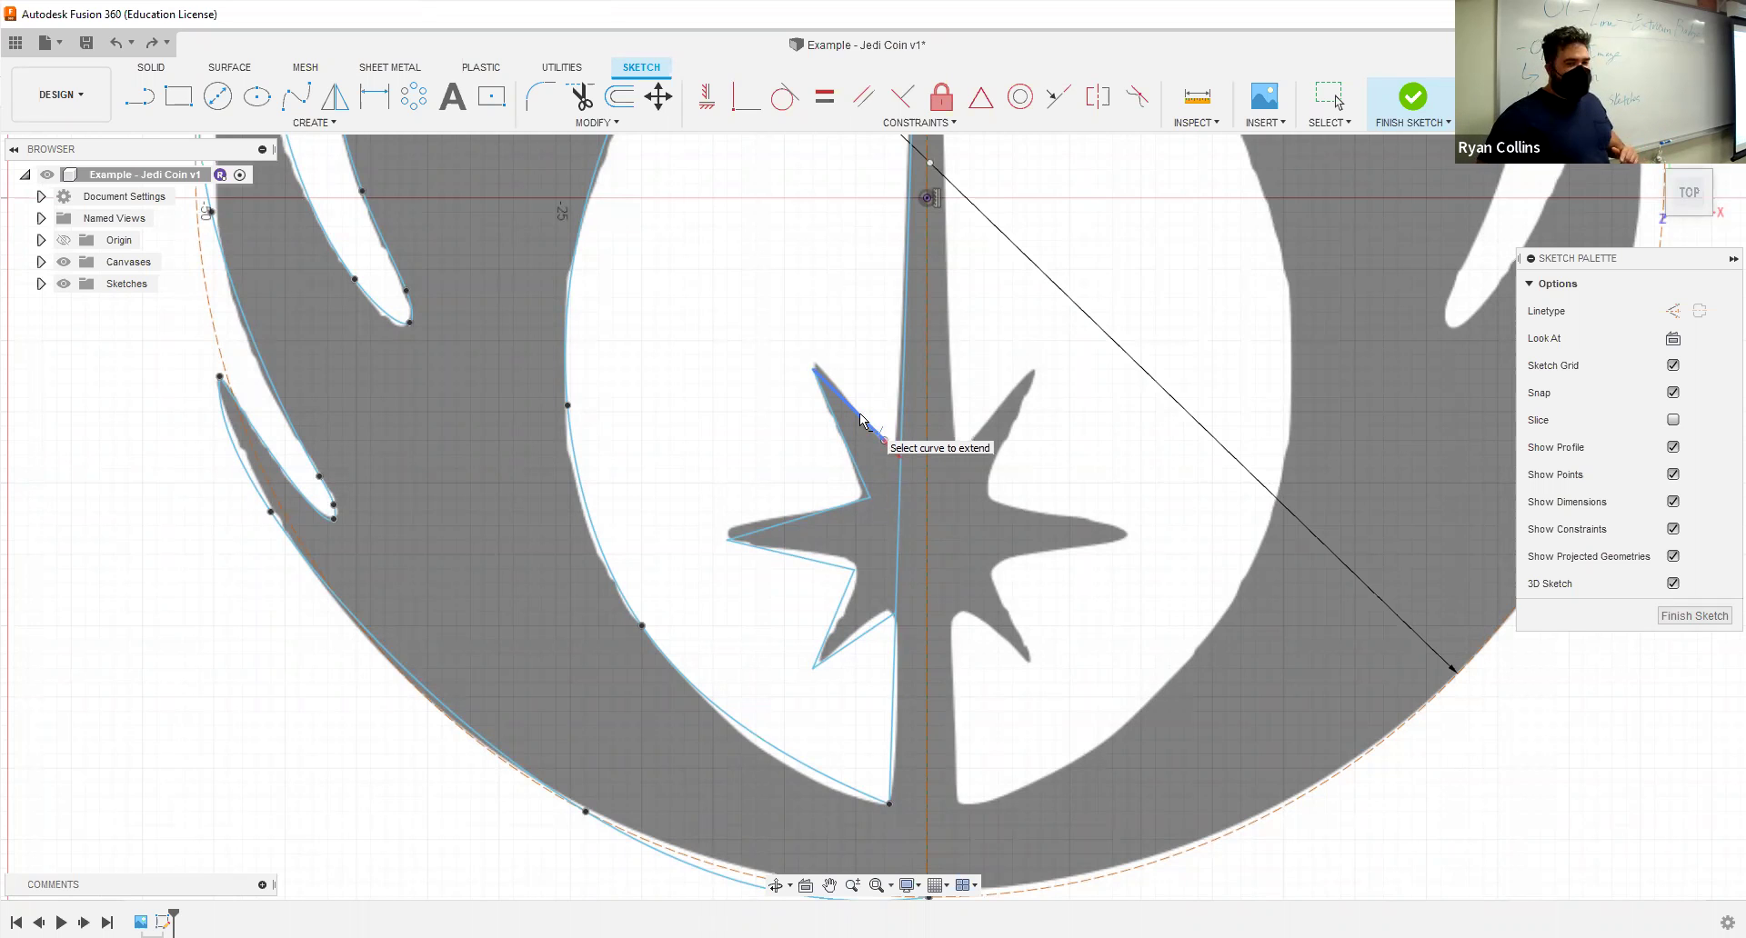
pyautogui.scroll(2, 860, 413)
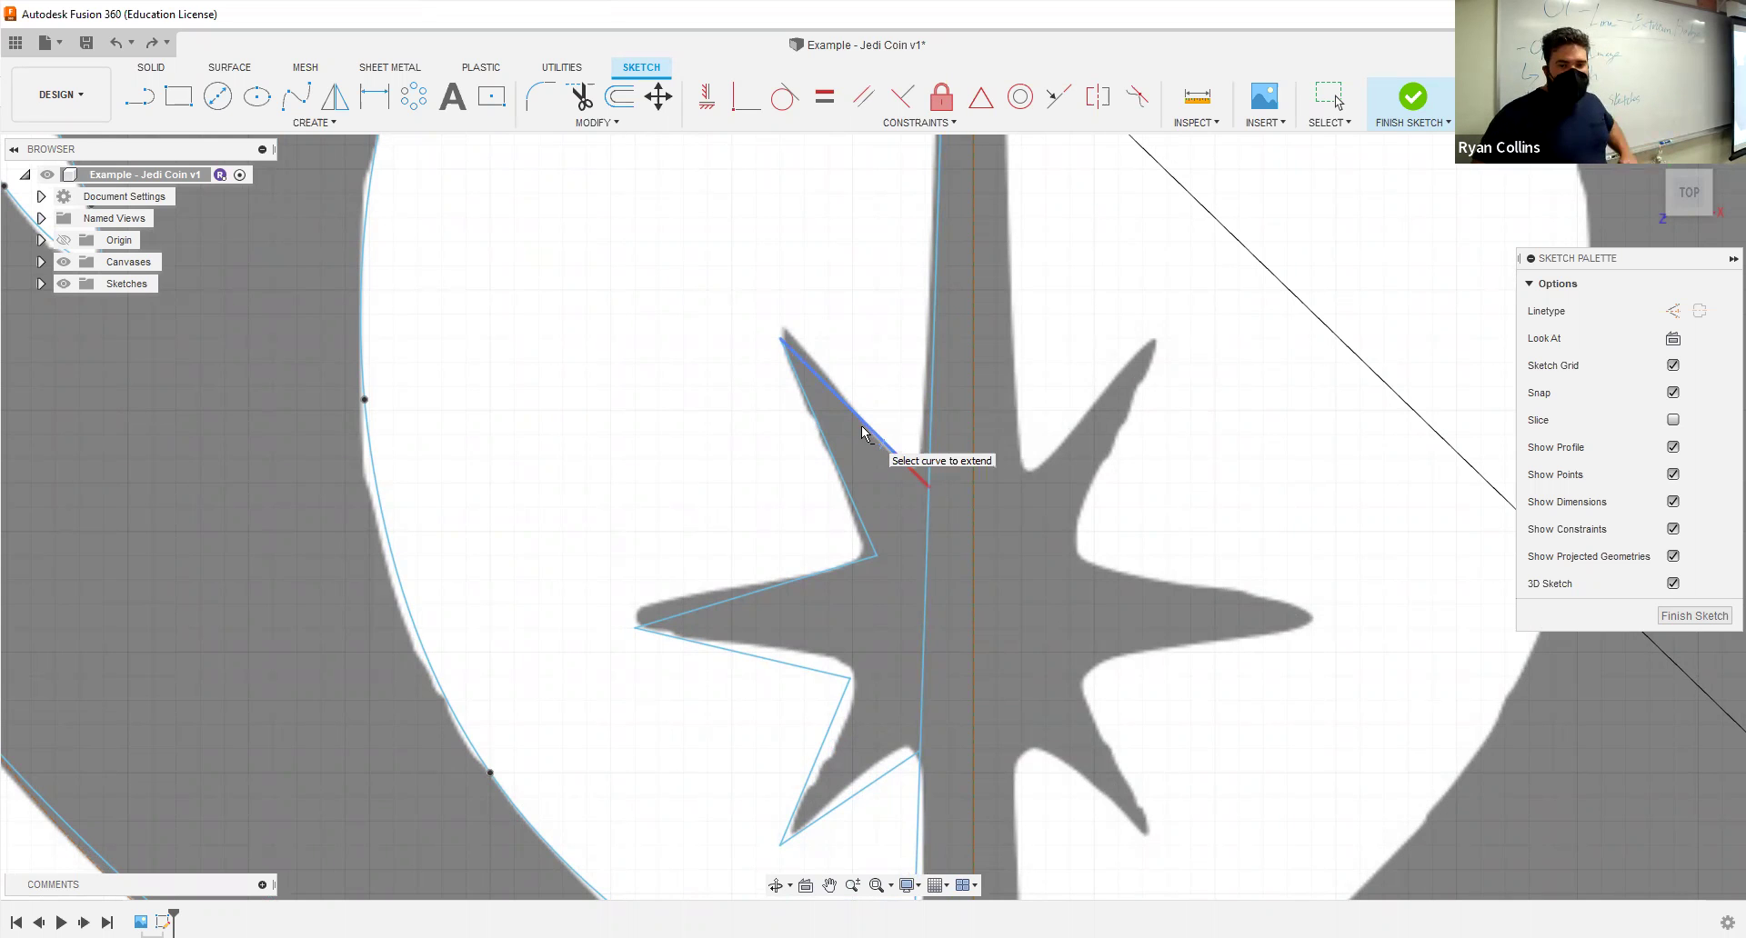
pyautogui.click(882, 322)
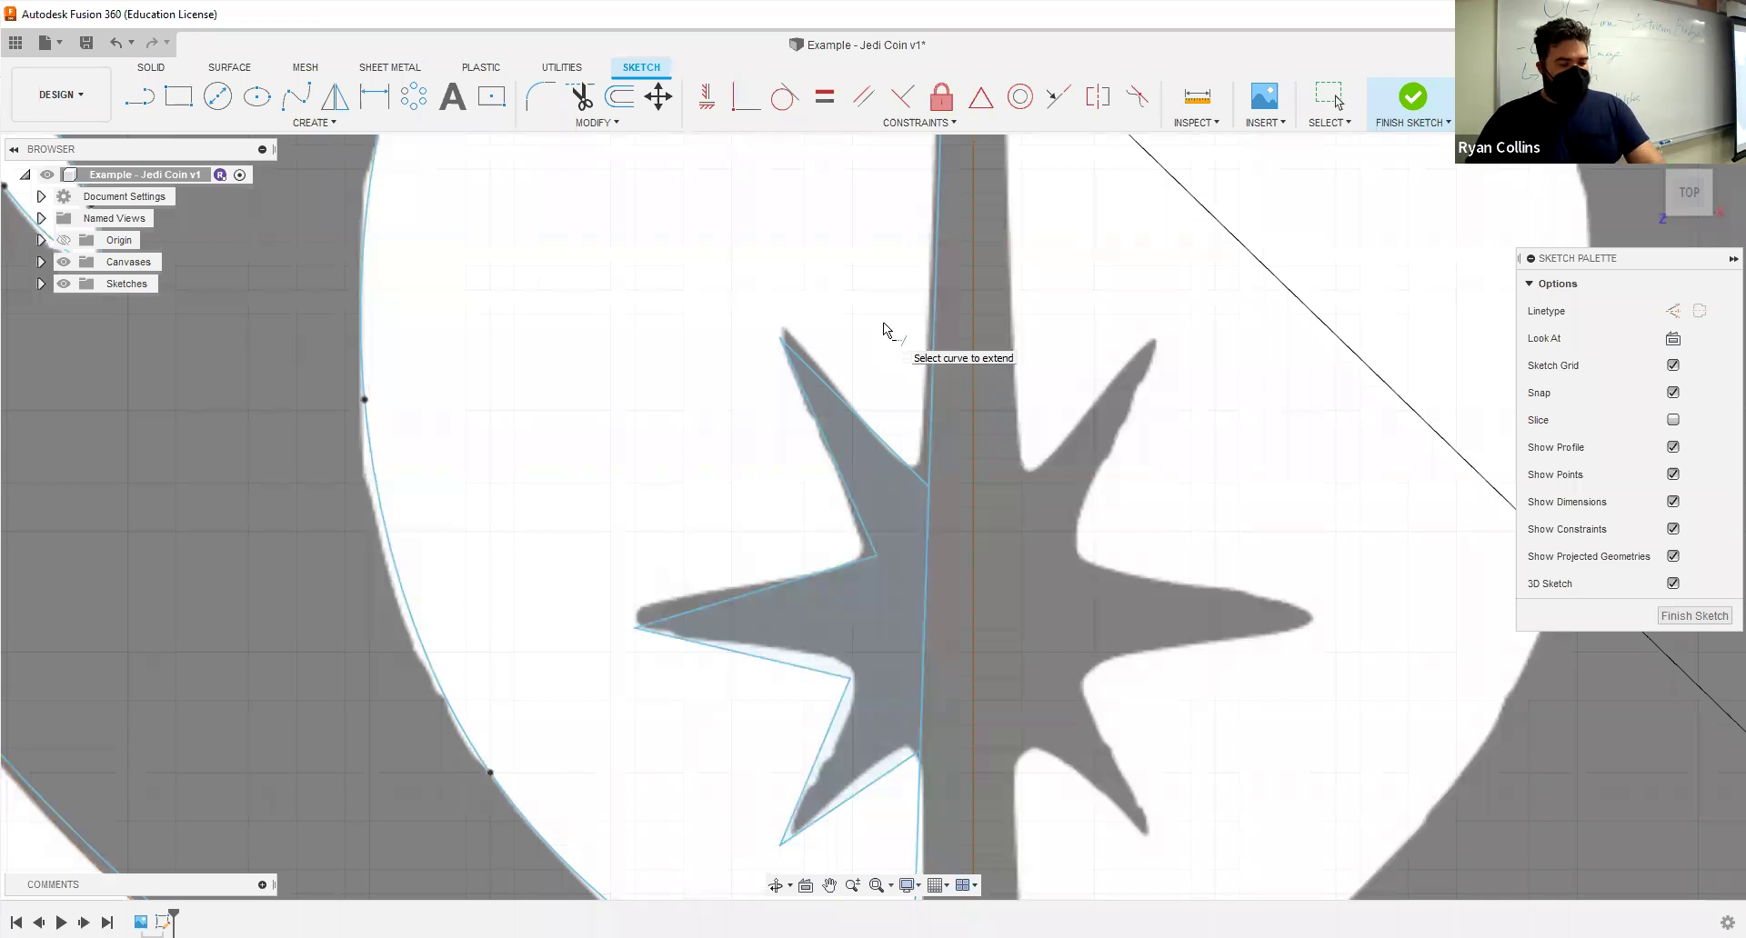
pyautogui.press('Escape')
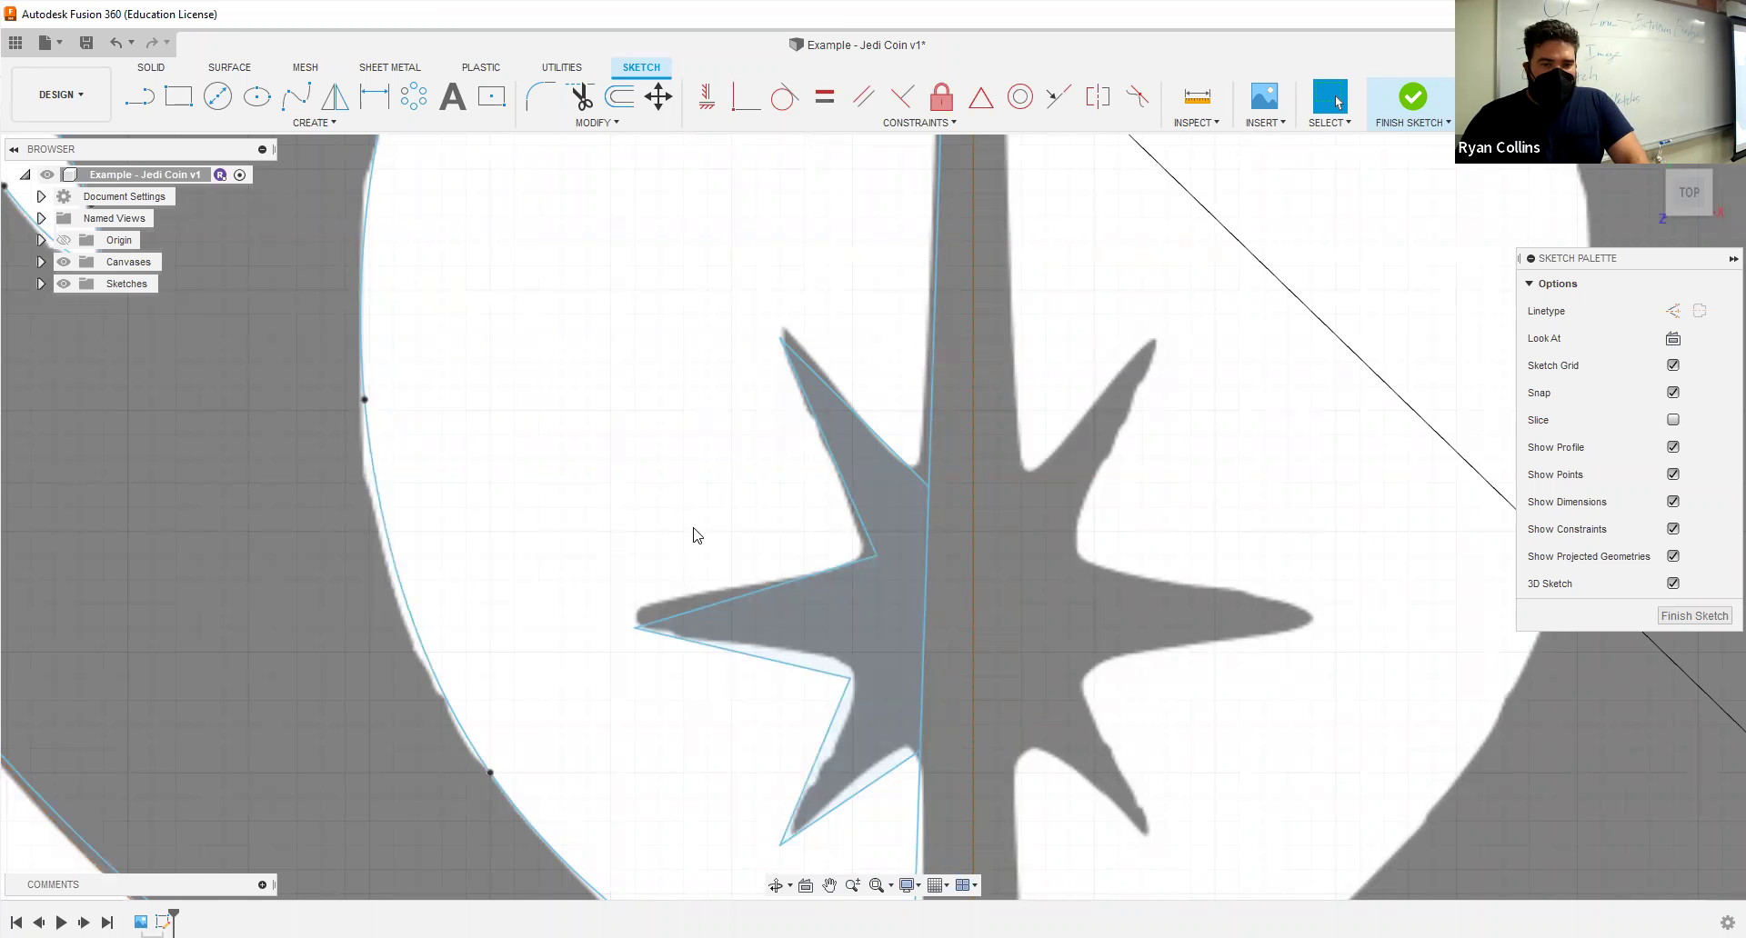
# Step: Reposition the star's lower-left notch vertex and the vertex where the lower-left ray meets the spike to match the canvas
pyautogui.scroll(-5, 697, 535)
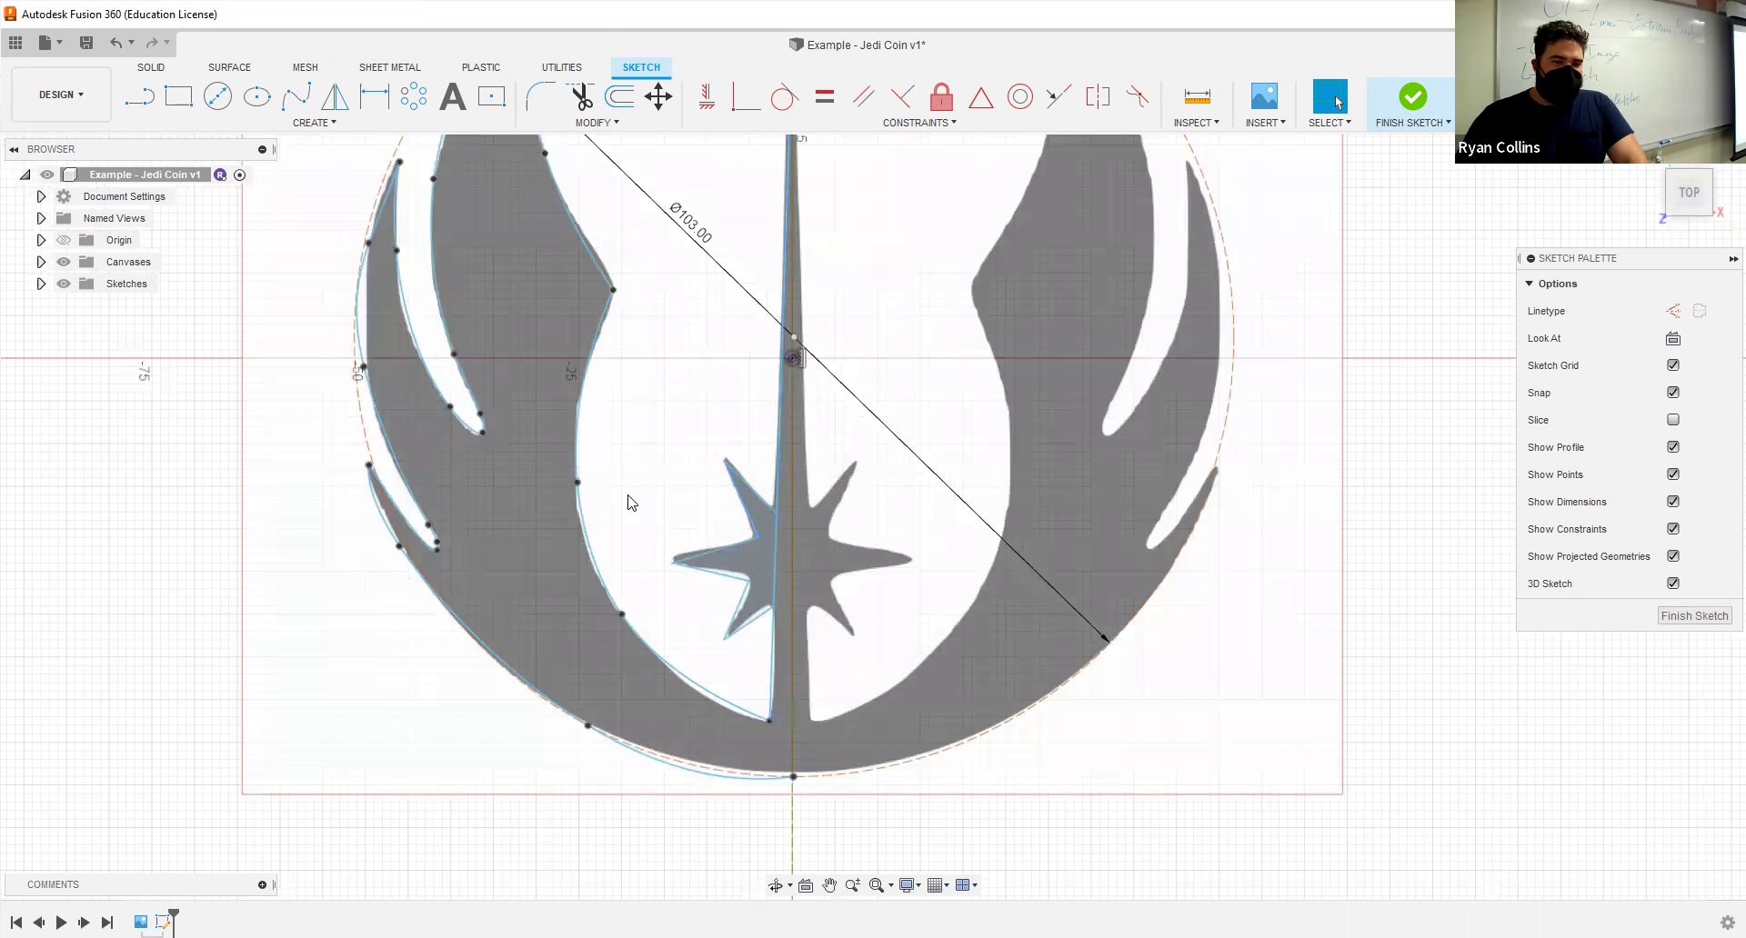
pyautogui.moveTo(691, 374); pyautogui.dragTo(739, 449, button='middle')
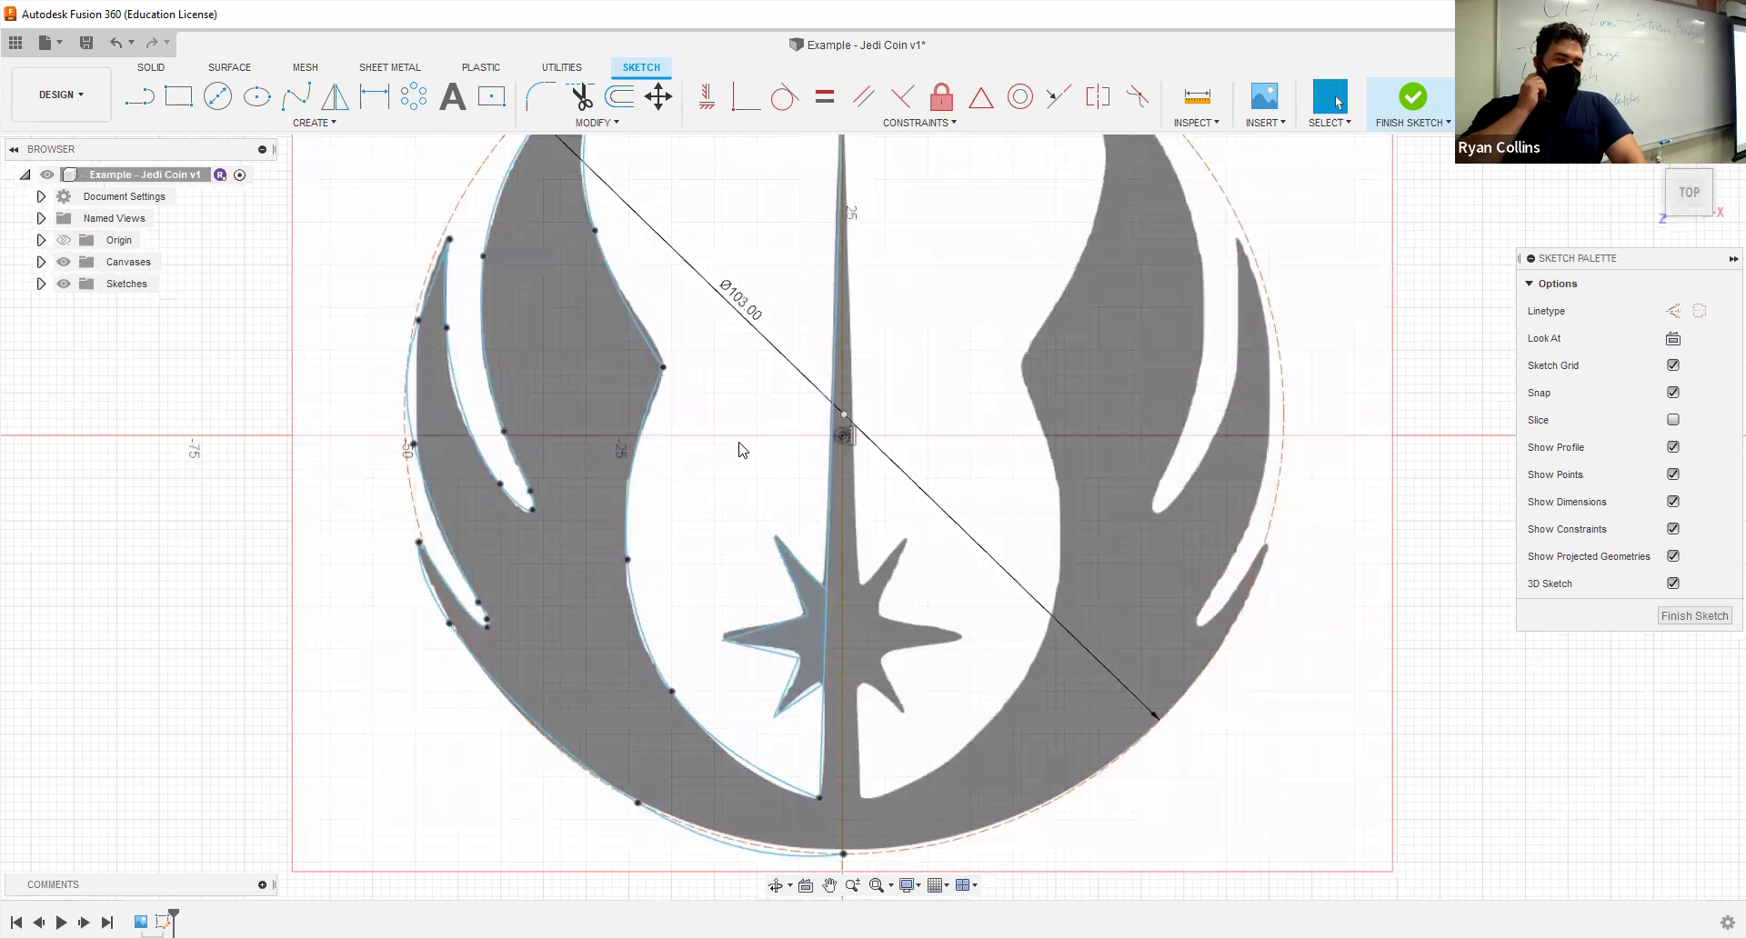
pyautogui.scroll(2, 755, 432)
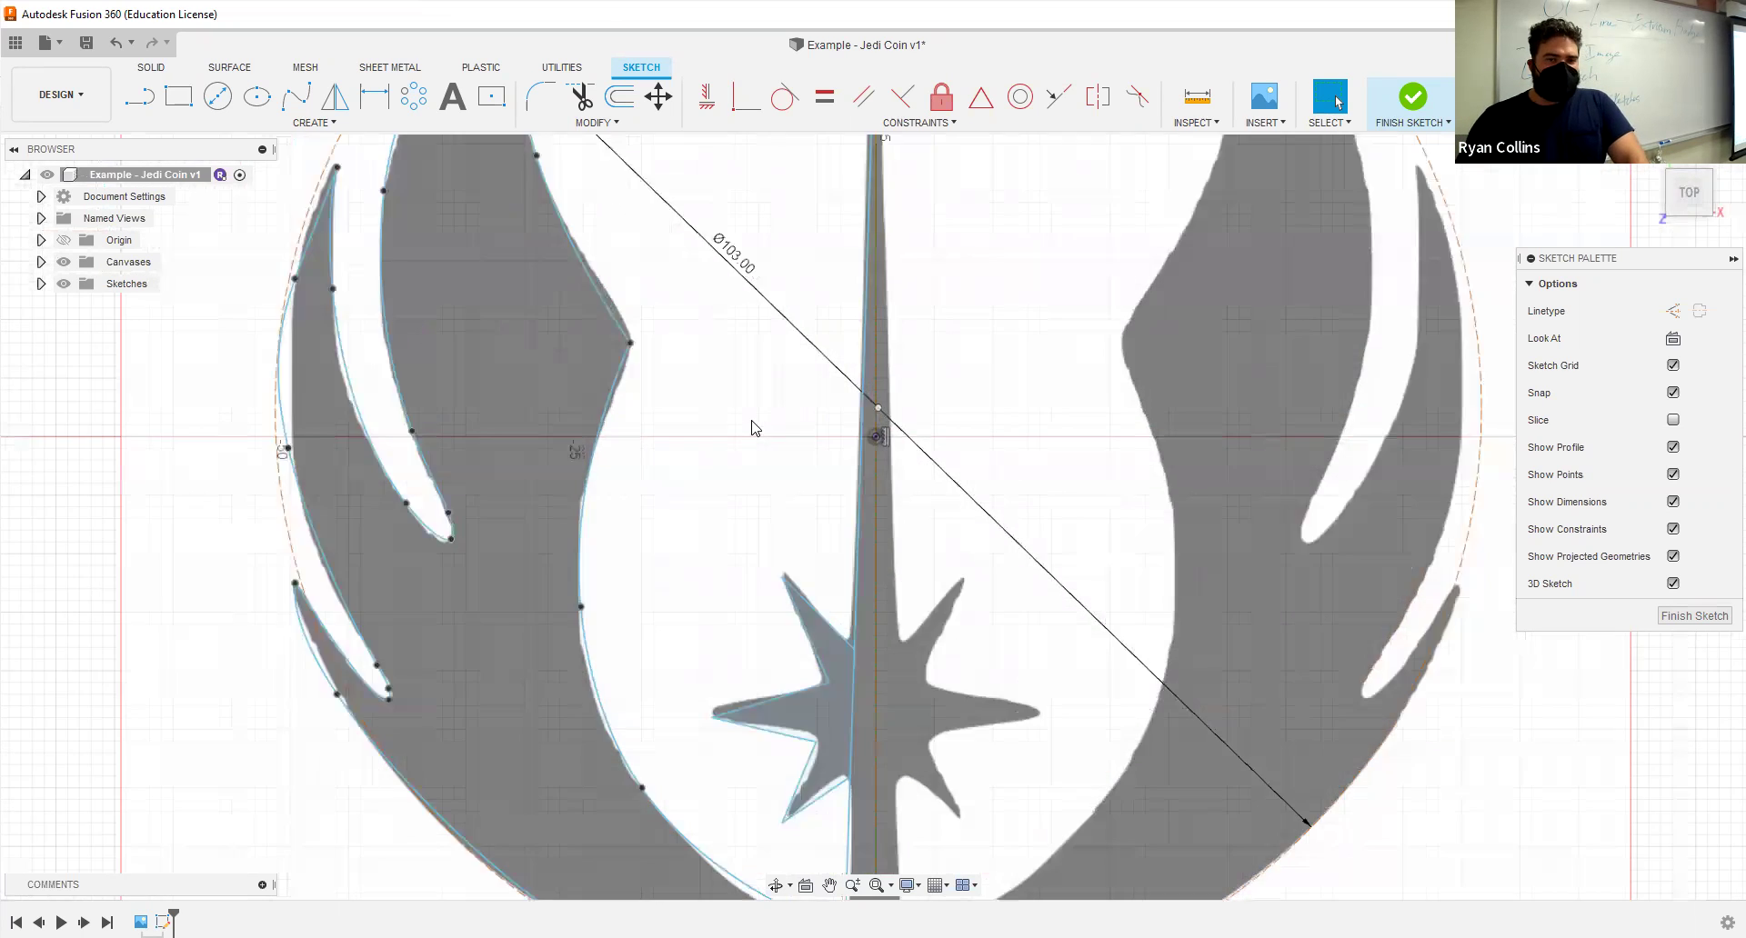
pyautogui.scroll(-2, 748, 616)
pyautogui.scroll(2, 819, 510)
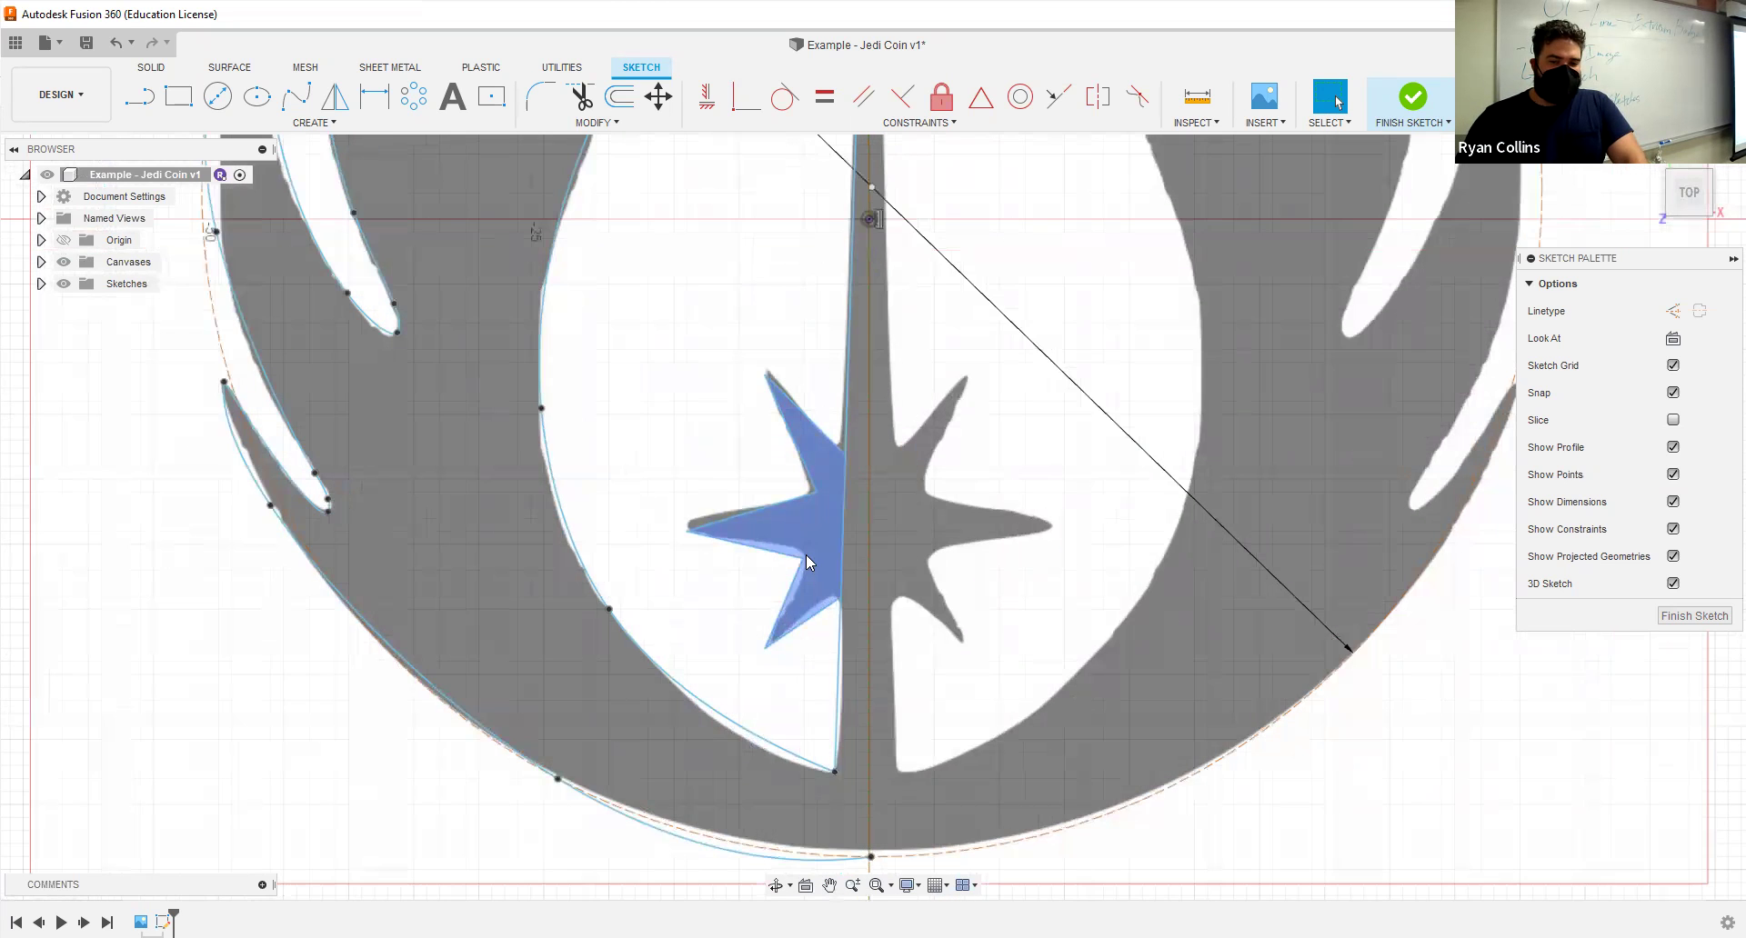
pyautogui.scroll(2, 752, 550)
pyautogui.click(842, 564)
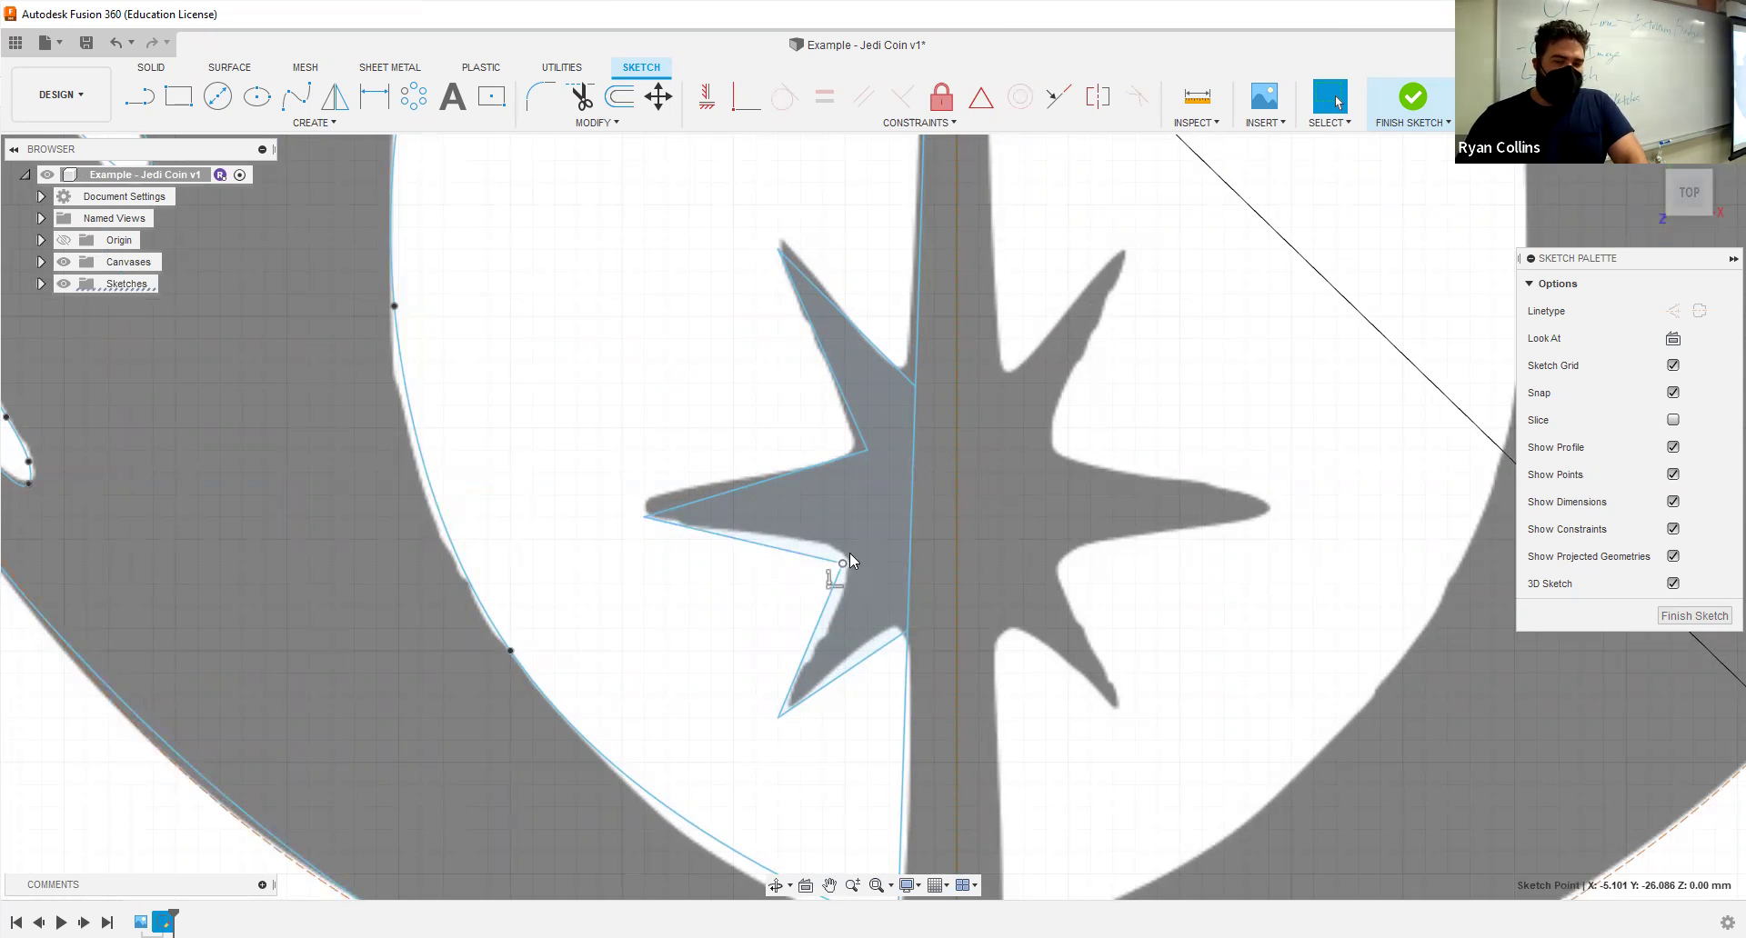
pyautogui.moveTo(853, 549); pyautogui.dragTo(849, 550)
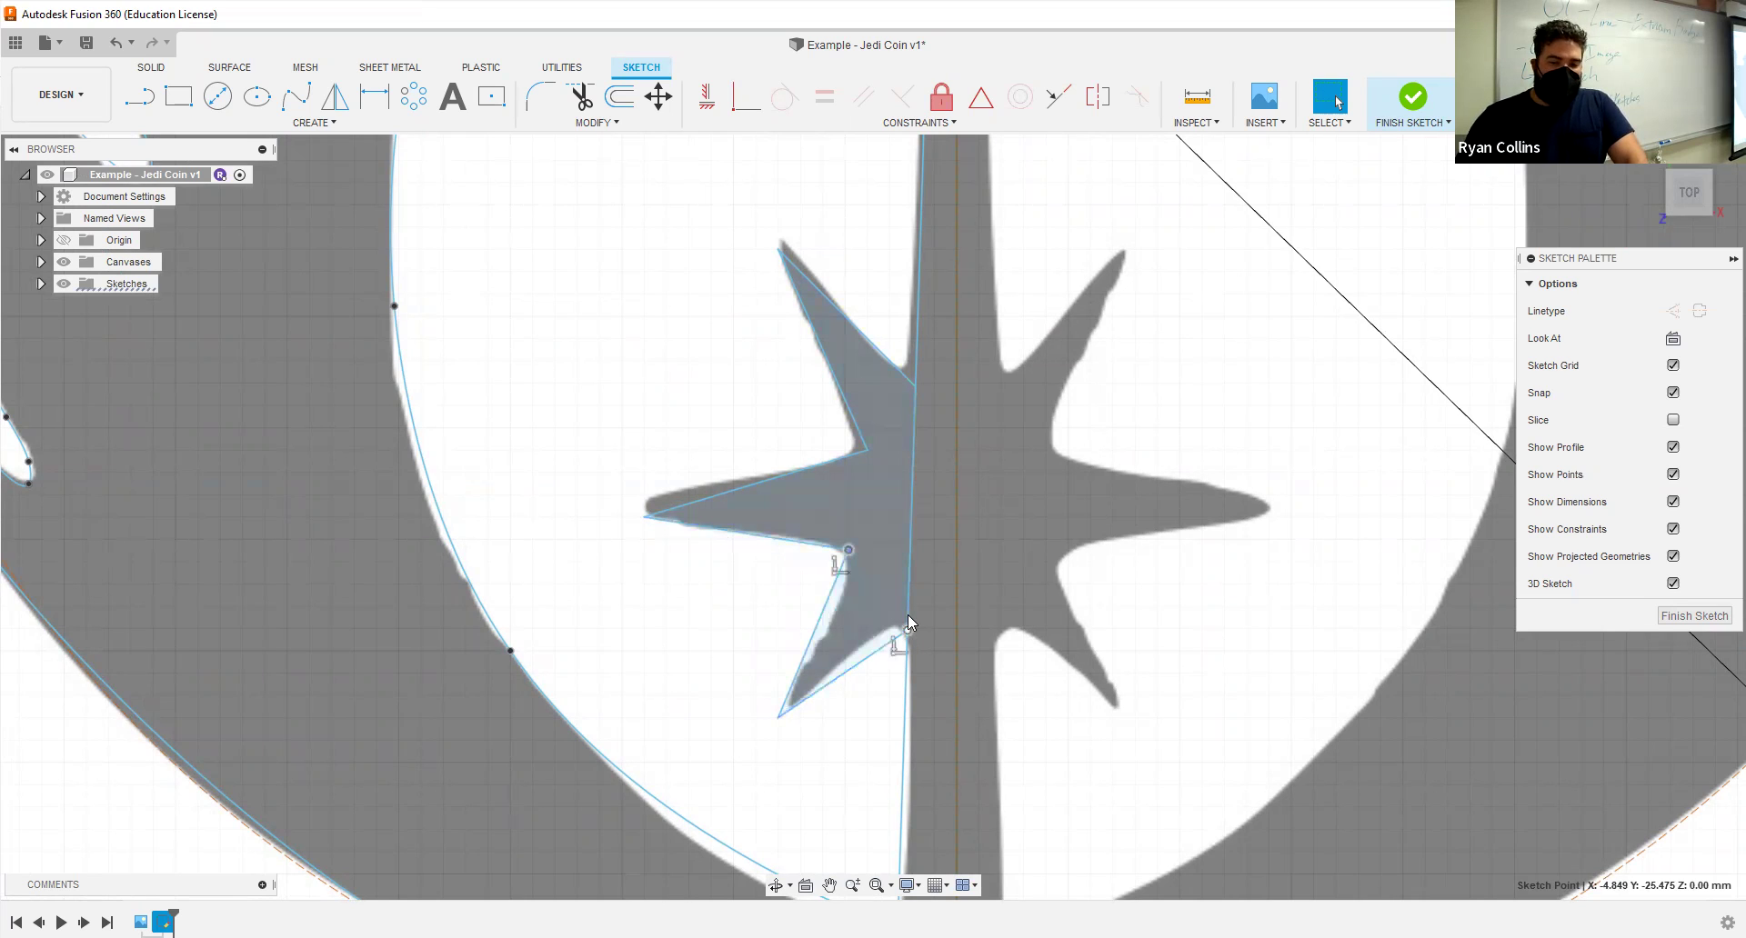
pyautogui.moveTo(908, 630); pyautogui.dragTo(910, 619)
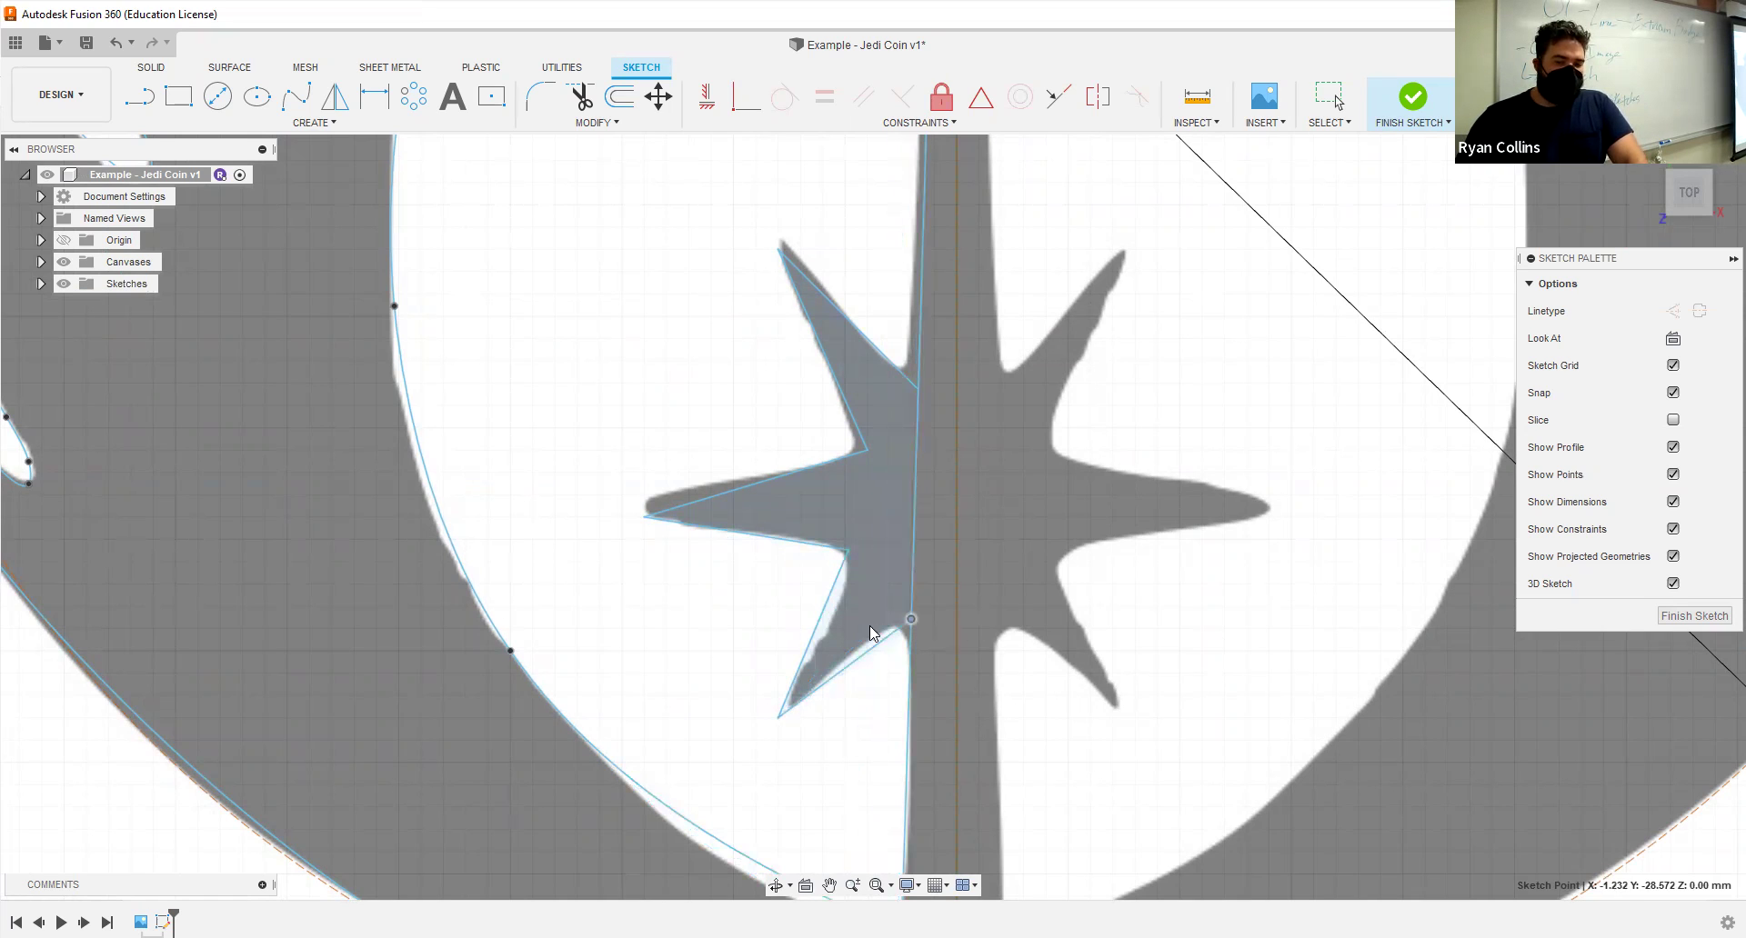
# Step: Try moving the vertex where the lower-left ray meets the spike across the centerline, and undo the move
pyautogui.scroll(-4, 889, 634)
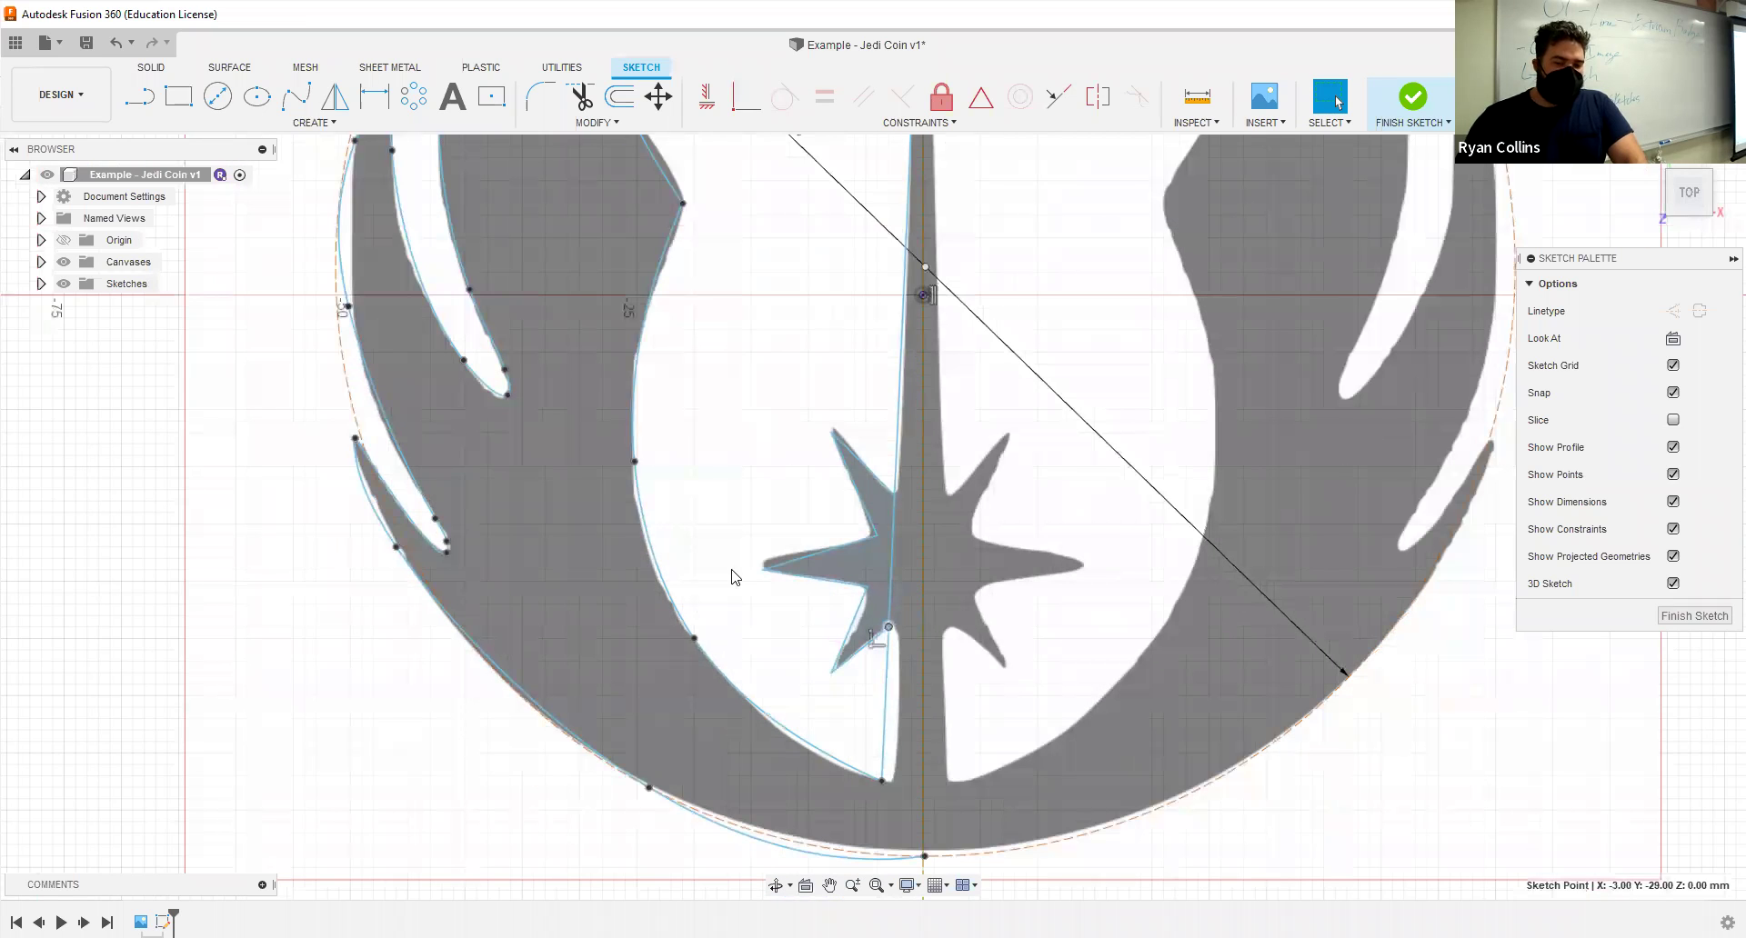
pyautogui.click(955, 694)
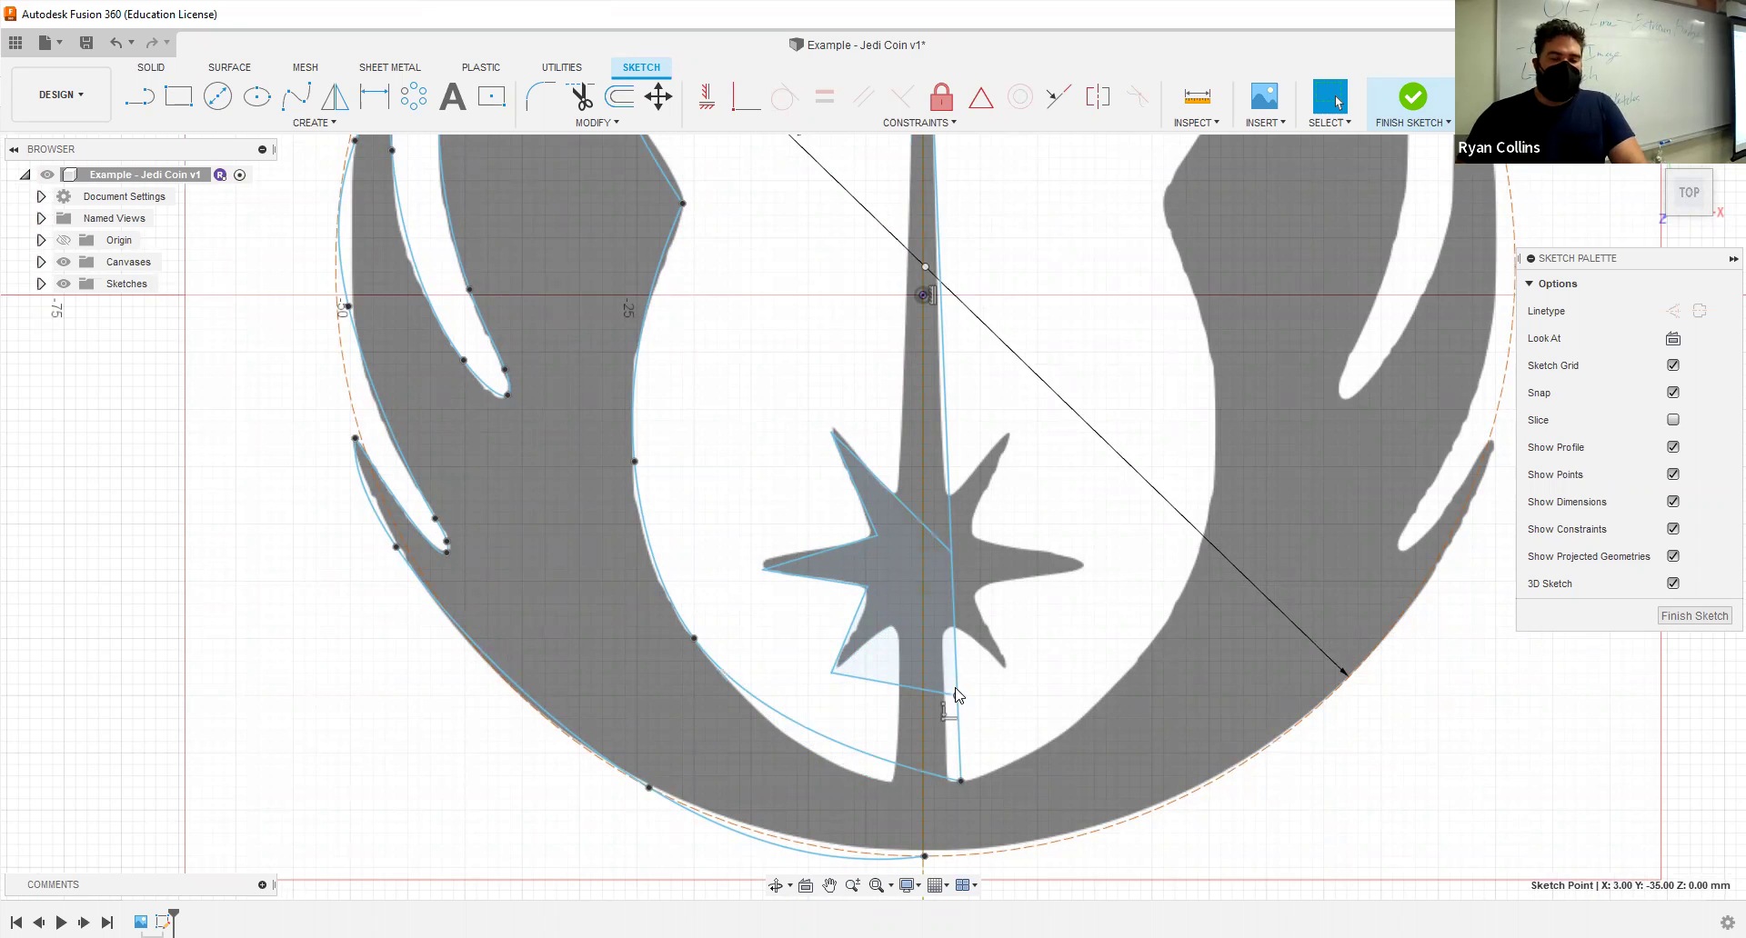
pyautogui.hotkey('ctrl', 'z')
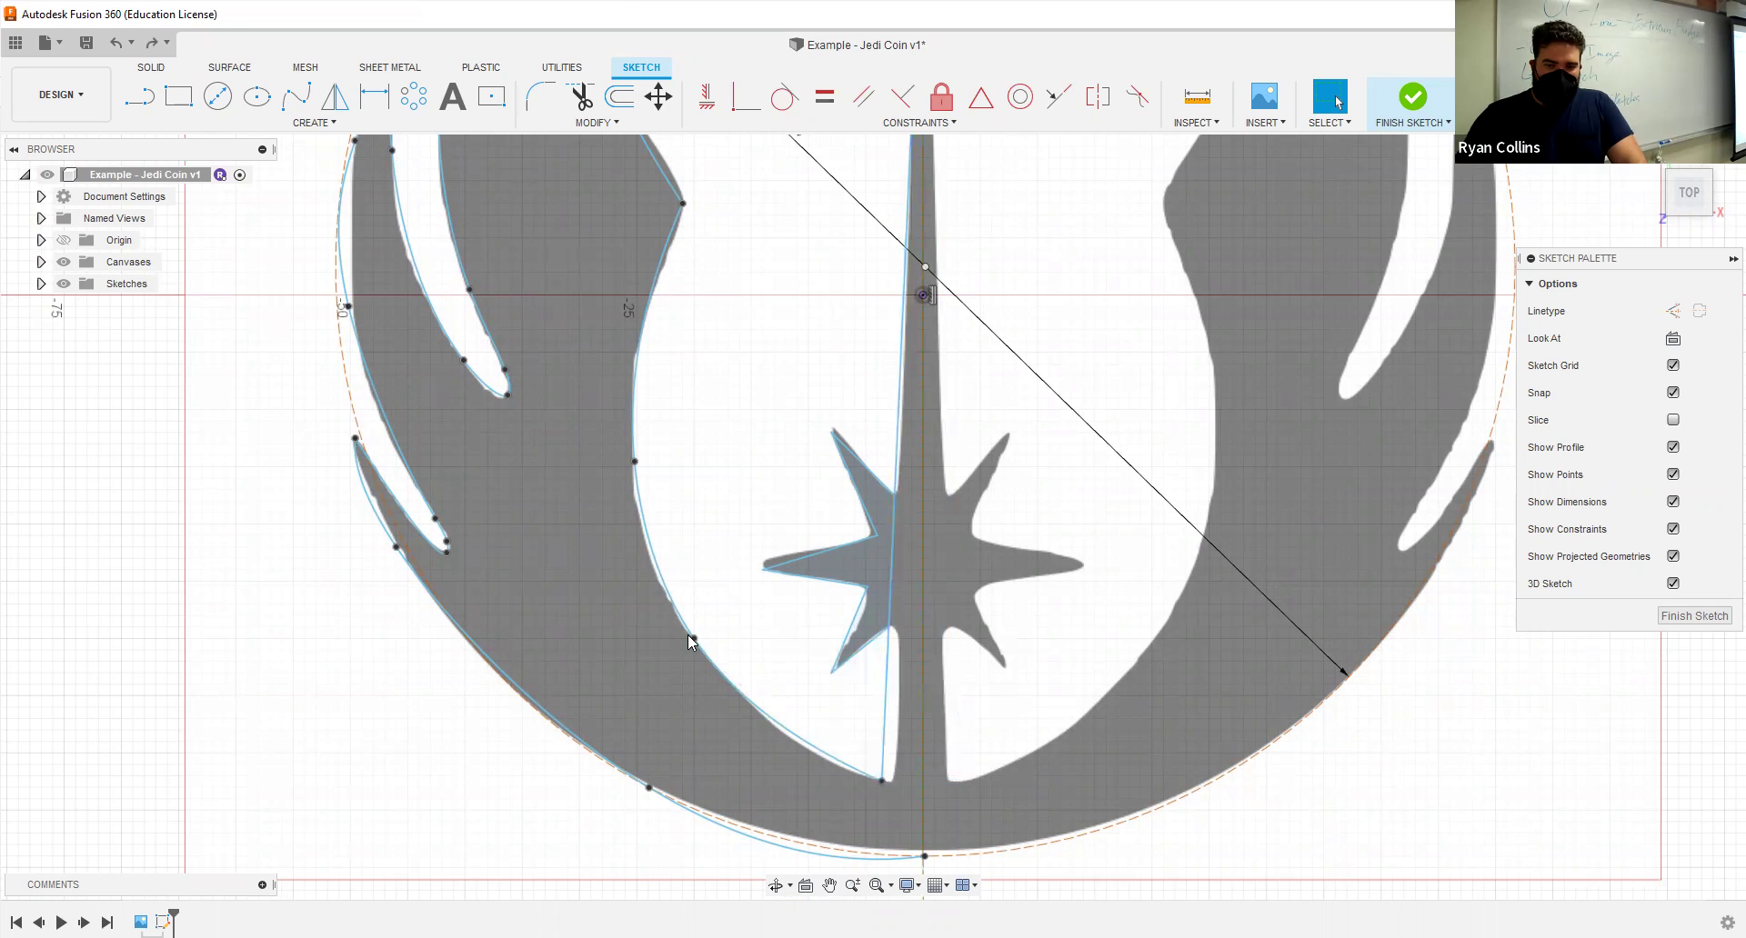
pyautogui.scroll(3, 889, 698)
pyautogui.scroll(3, 890, 697)
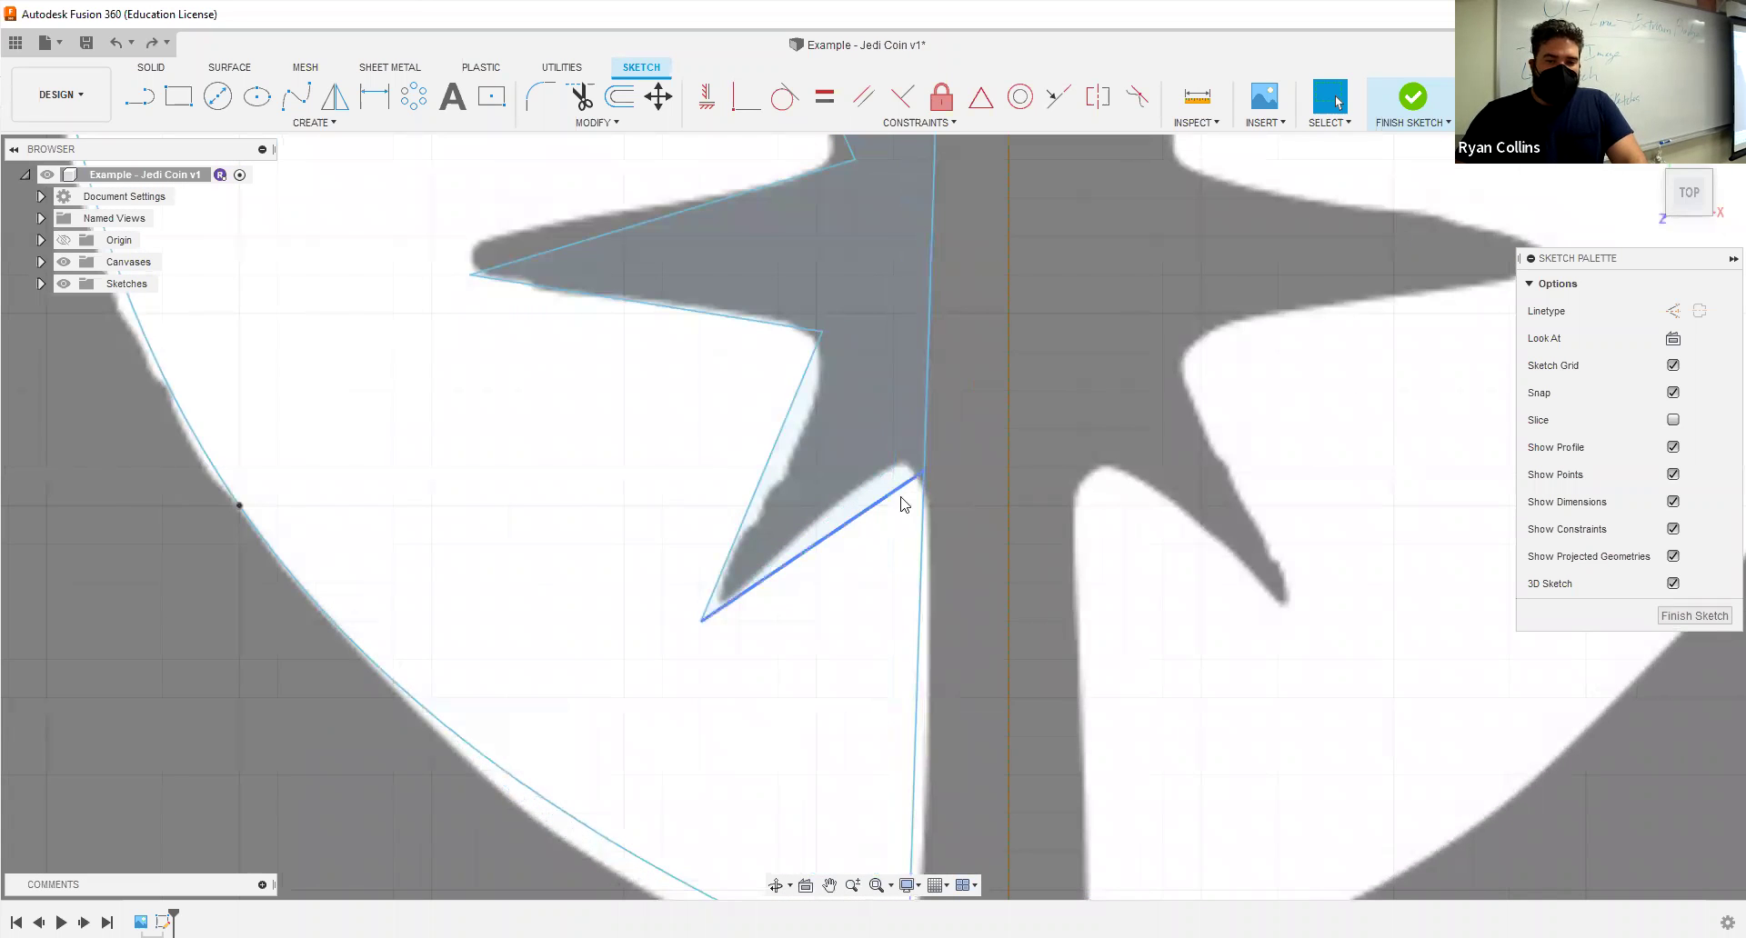
pyautogui.click(546, 110)
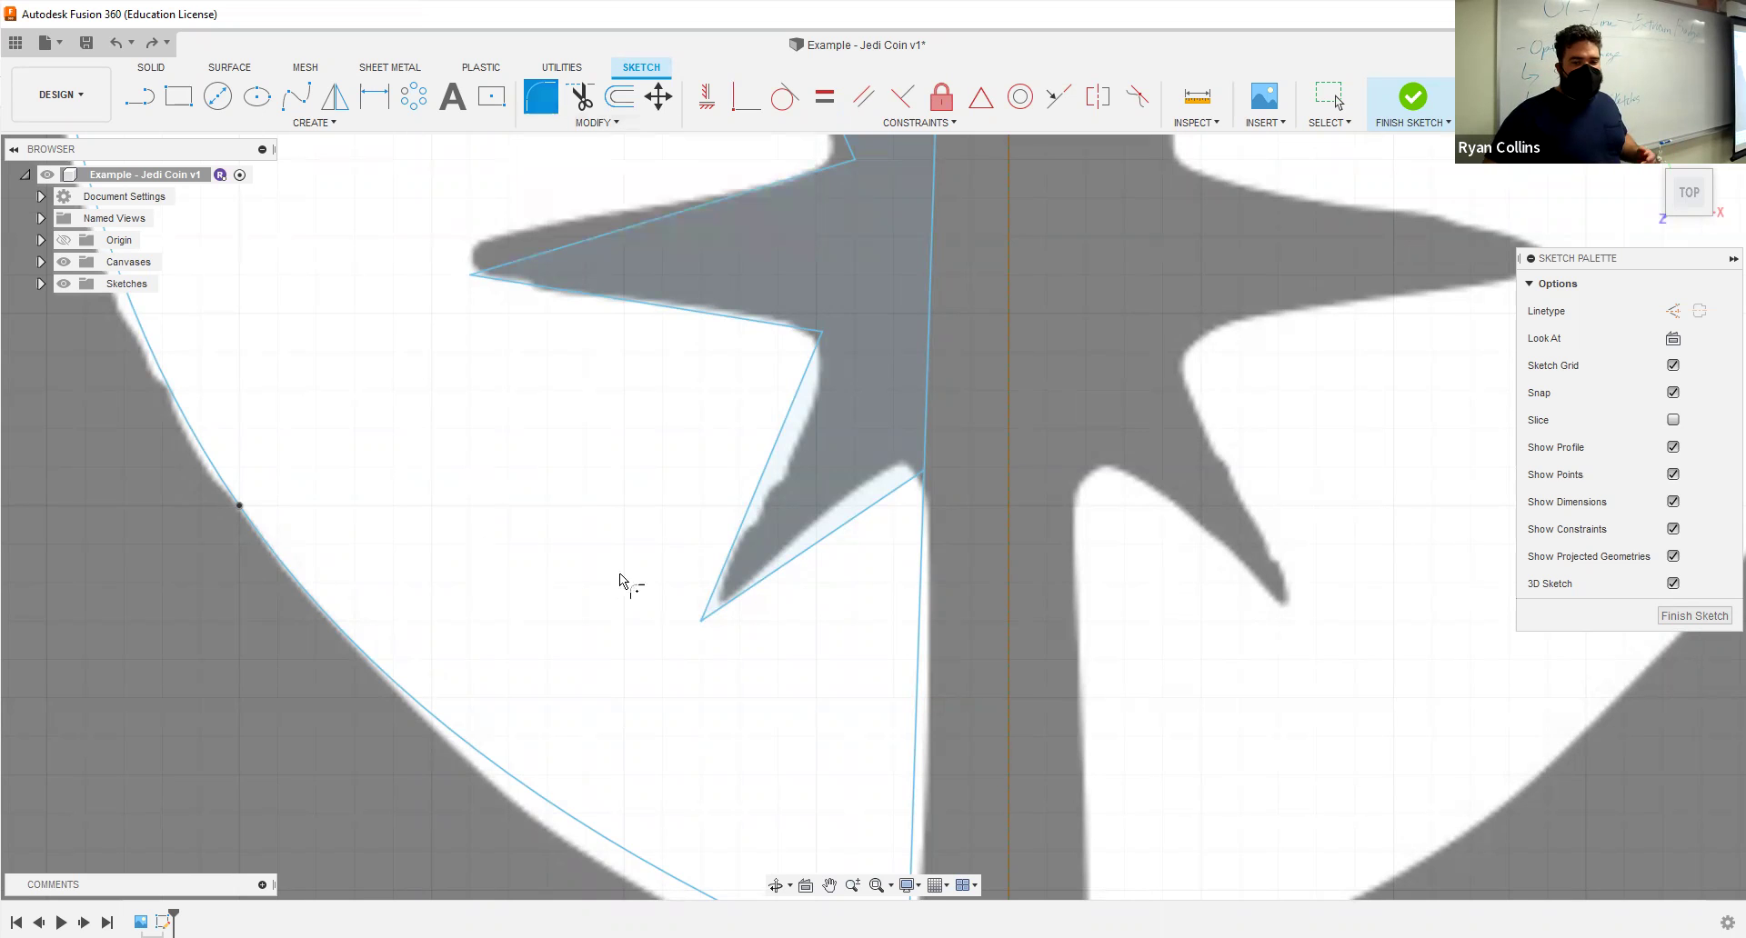
pyautogui.scroll(-5, 773, 628)
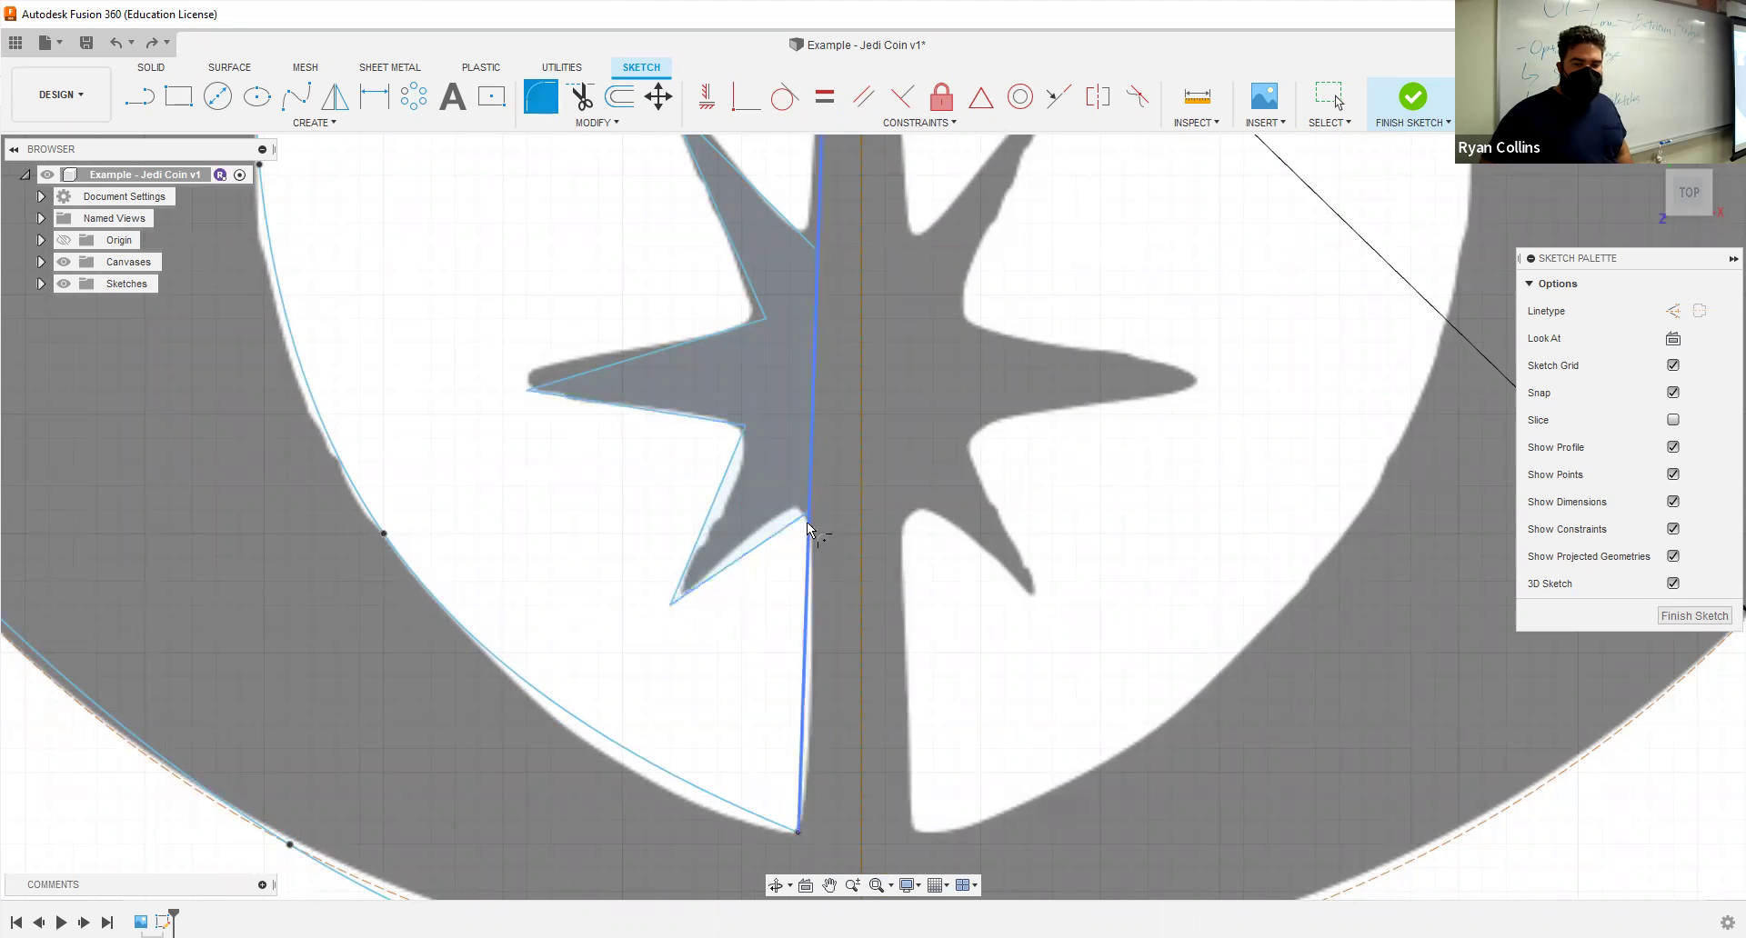
pyautogui.click(782, 535)
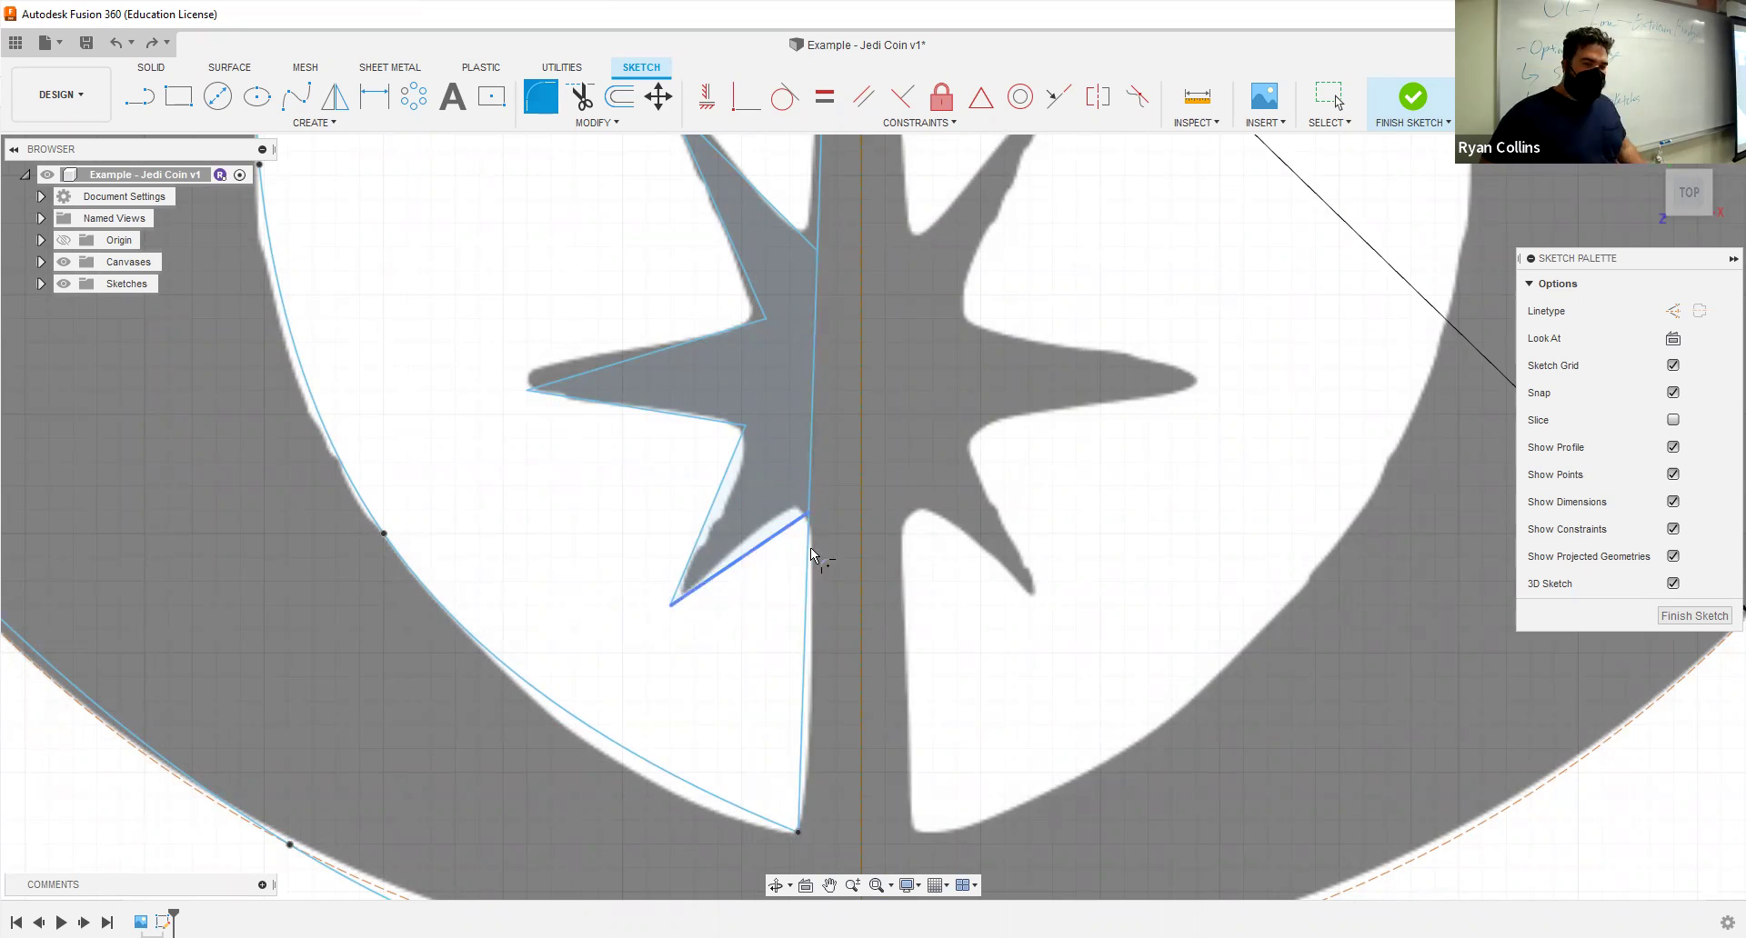
pyautogui.click(813, 553)
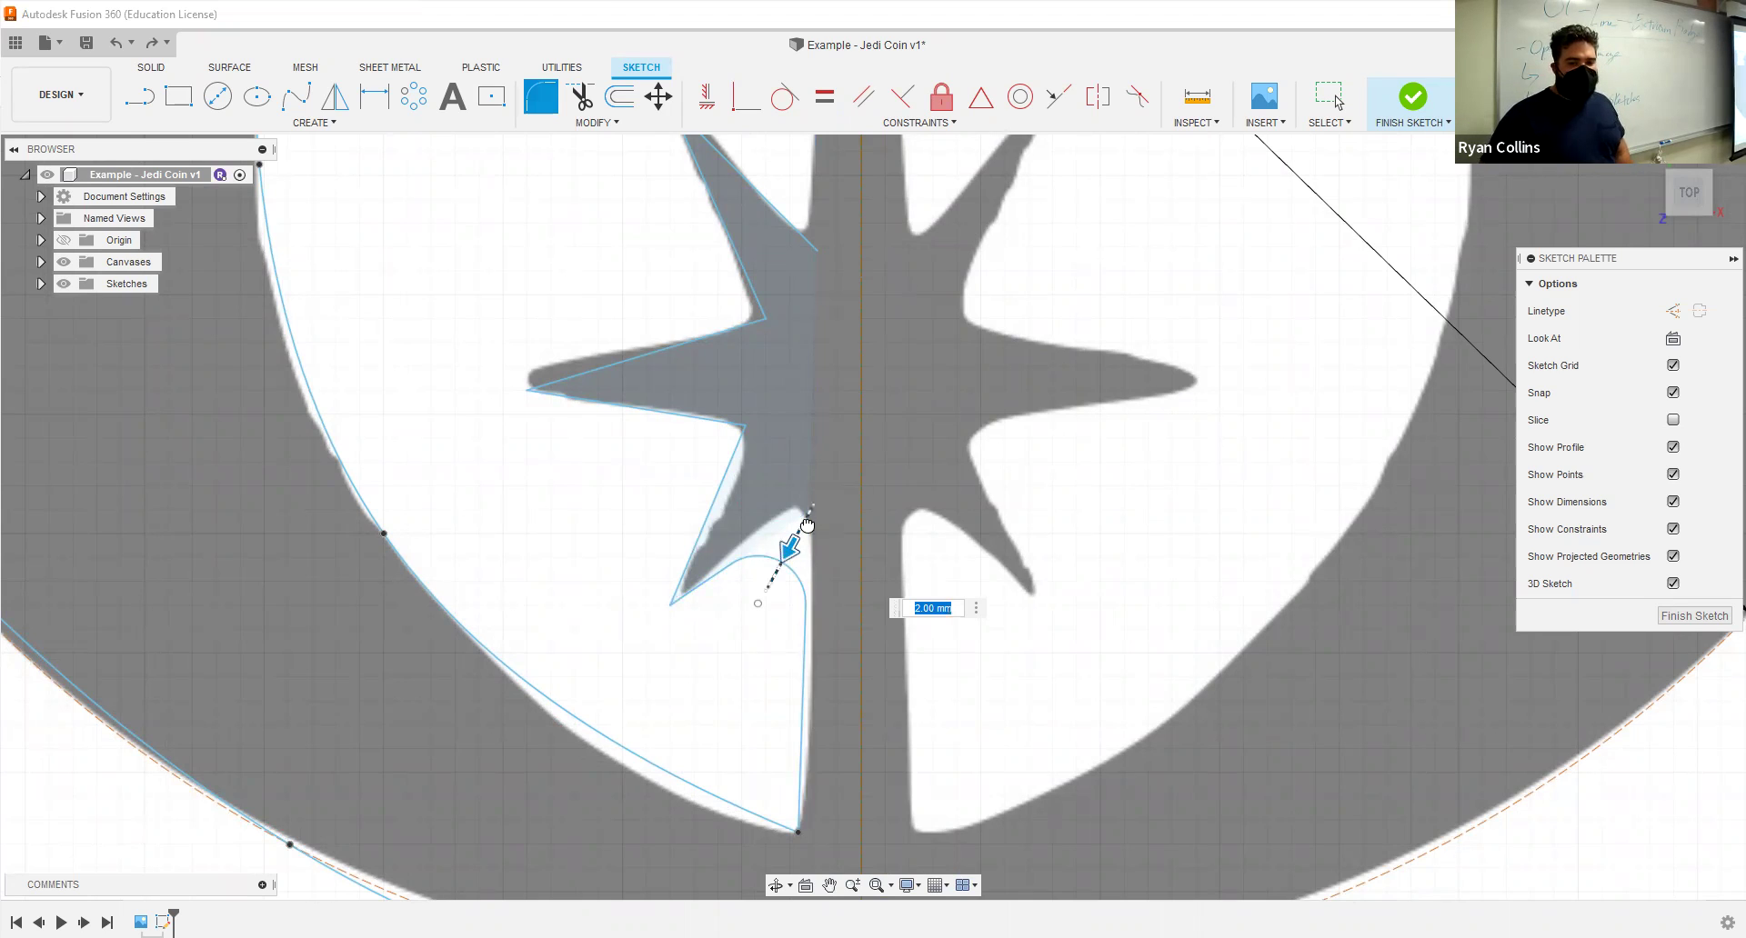
pyautogui.moveTo(815, 511); pyautogui.dragTo(815, 506)
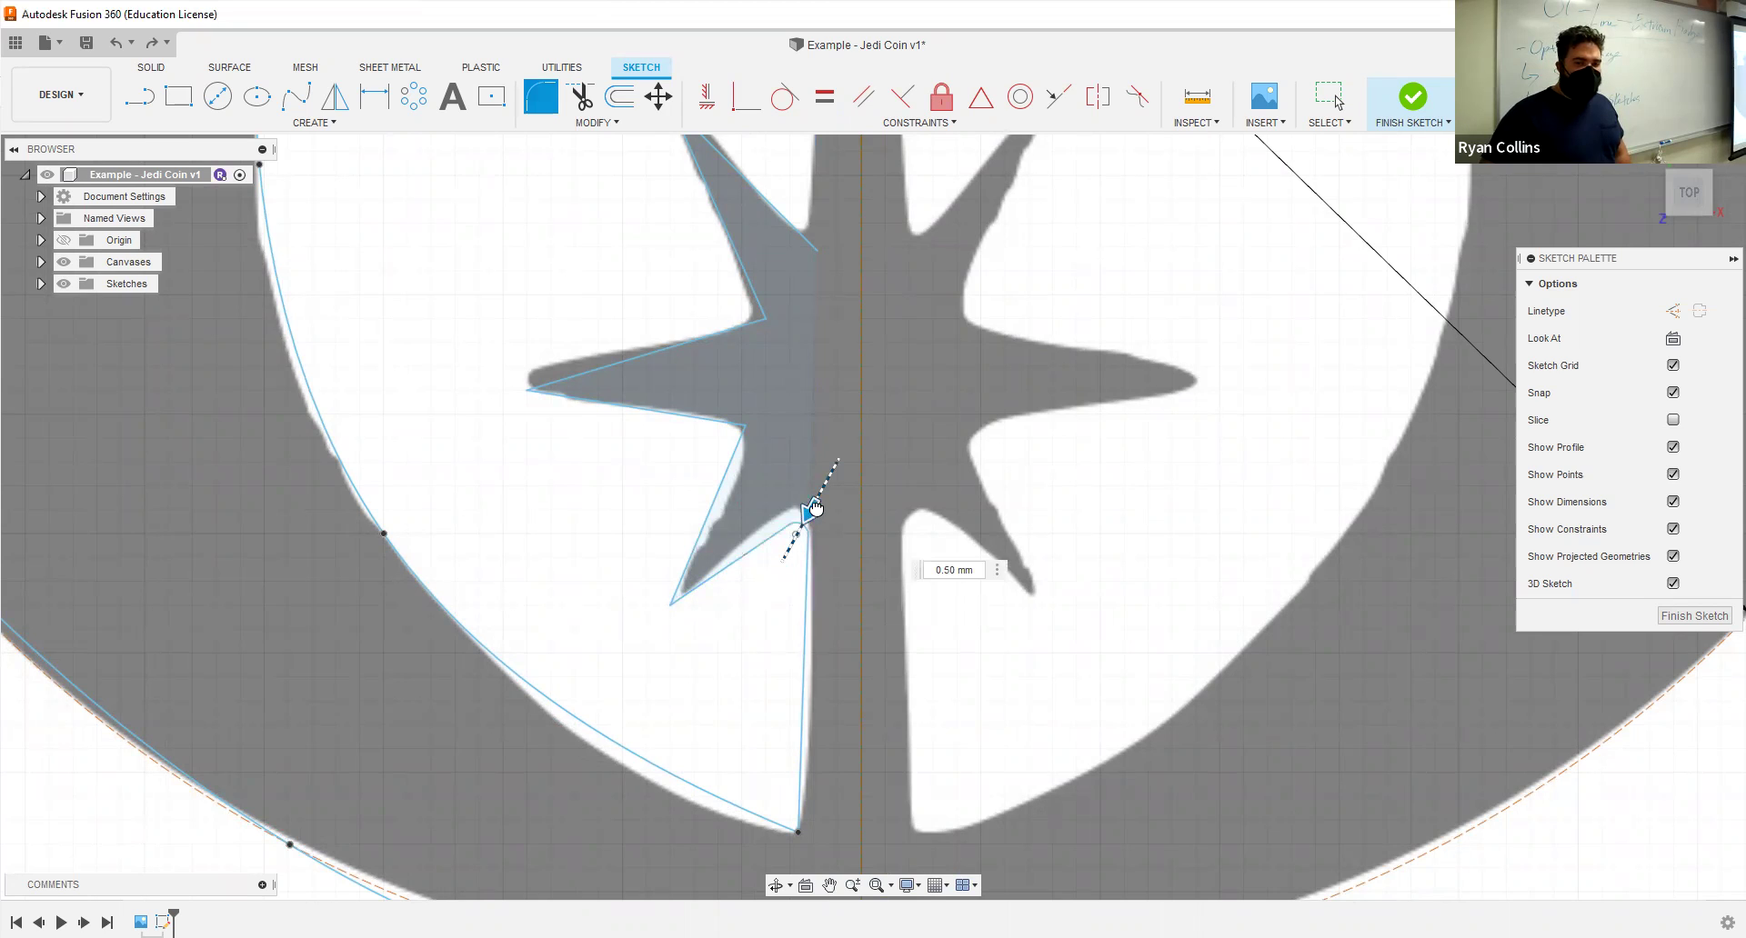
pyautogui.moveTo(822, 499); pyautogui.dragTo(831, 427)
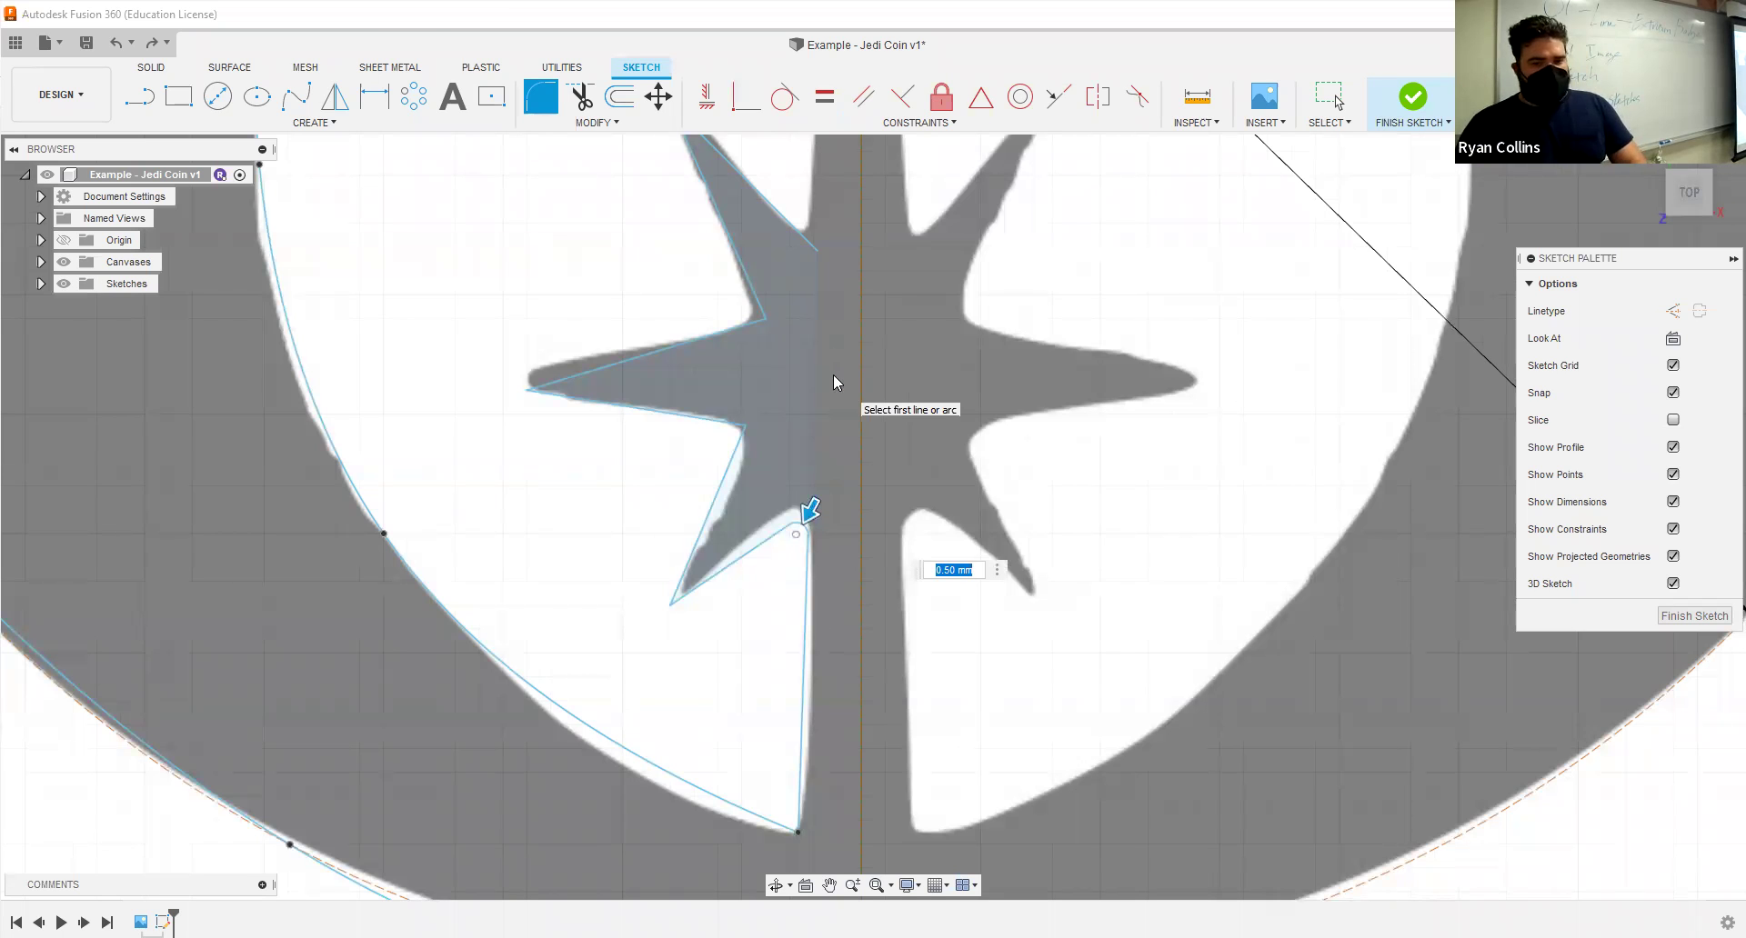
pyautogui.press('Escape')
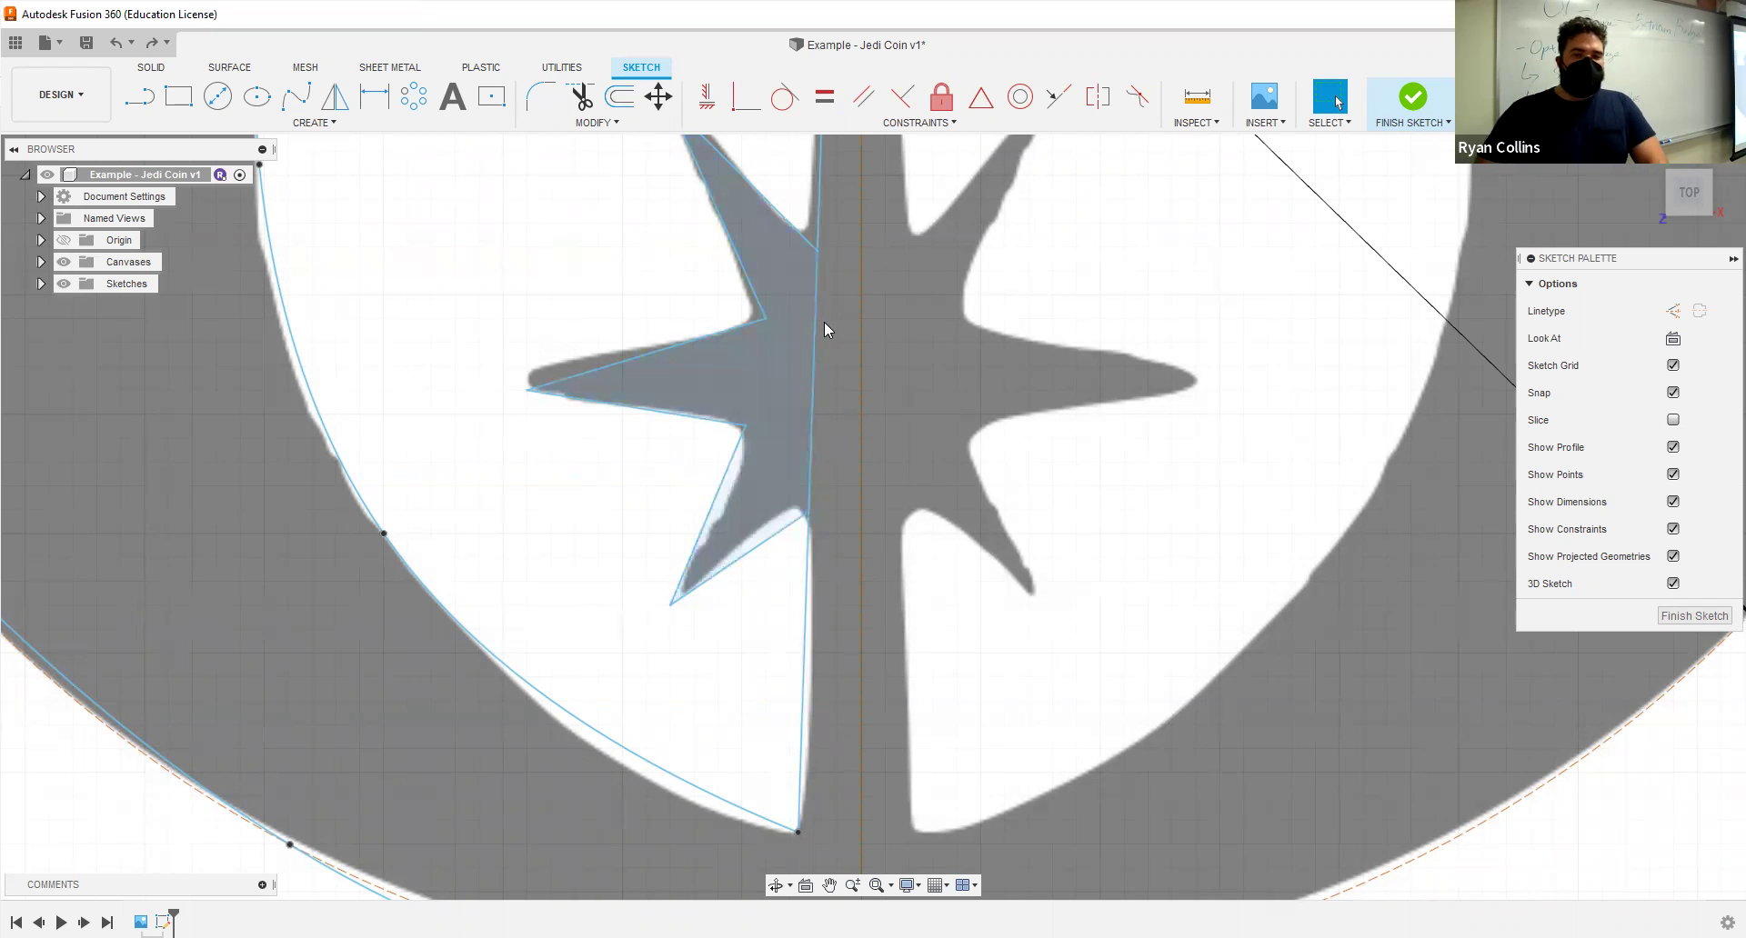
# Step: Trim the spike's left edge line between the upper-left and lower-left rays of the star, and save the design
pyautogui.scroll(-2, 860, 465)
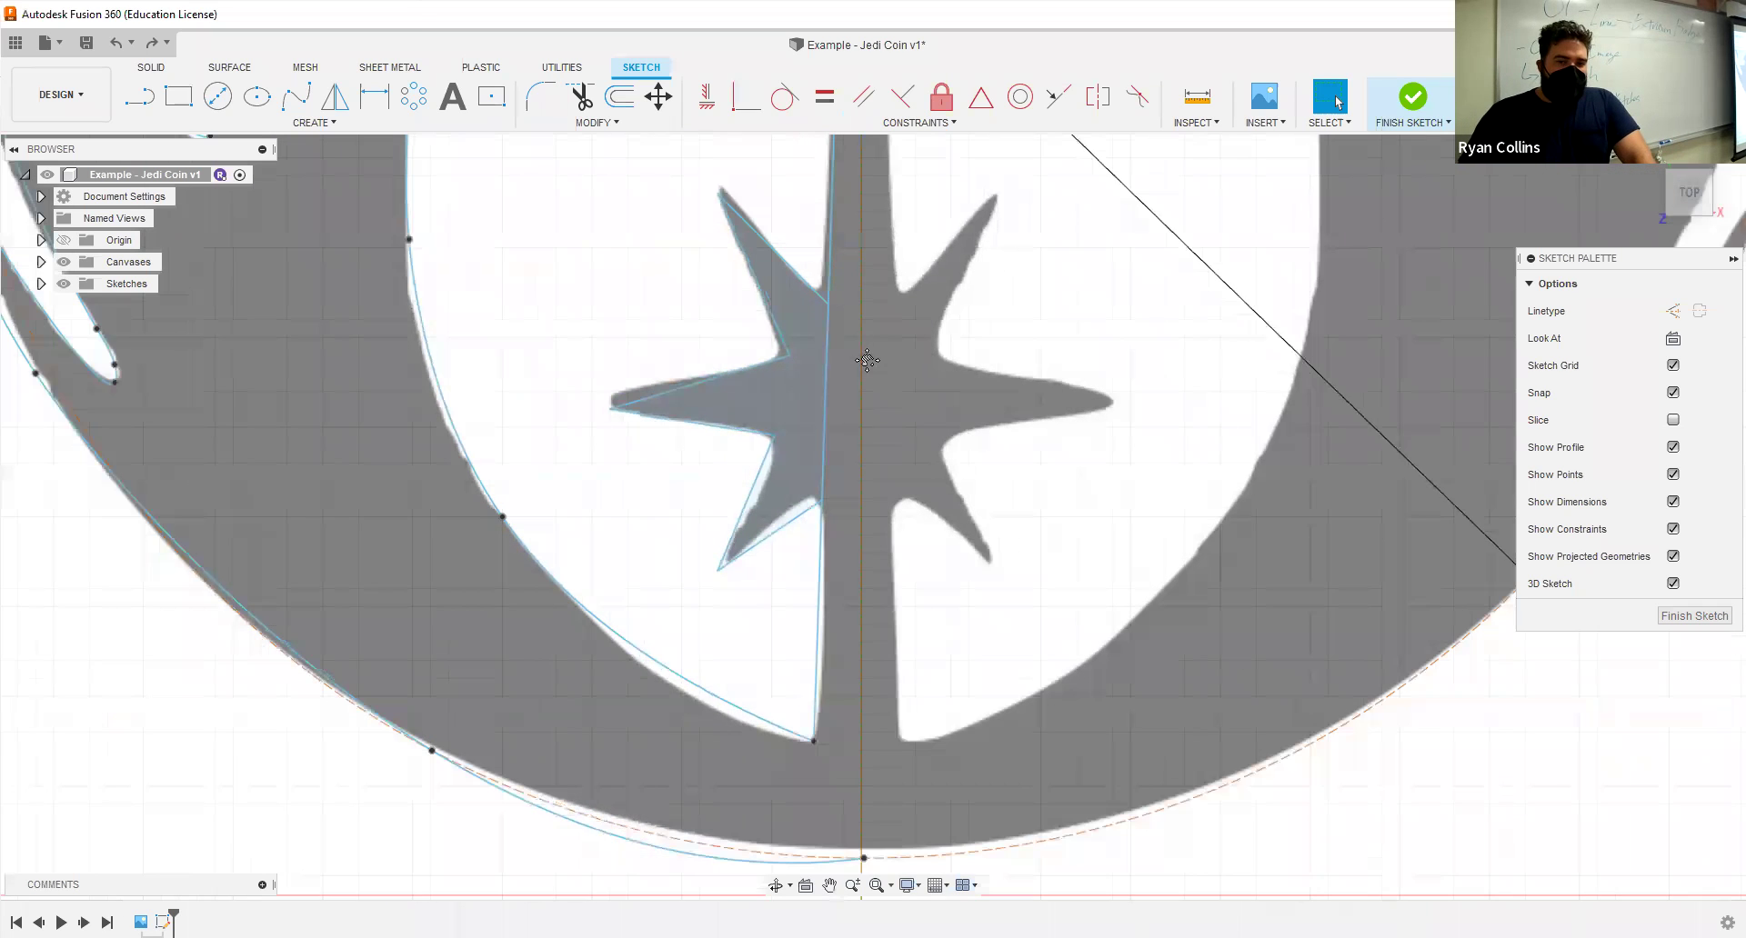
pyautogui.scroll(2, 842, 434)
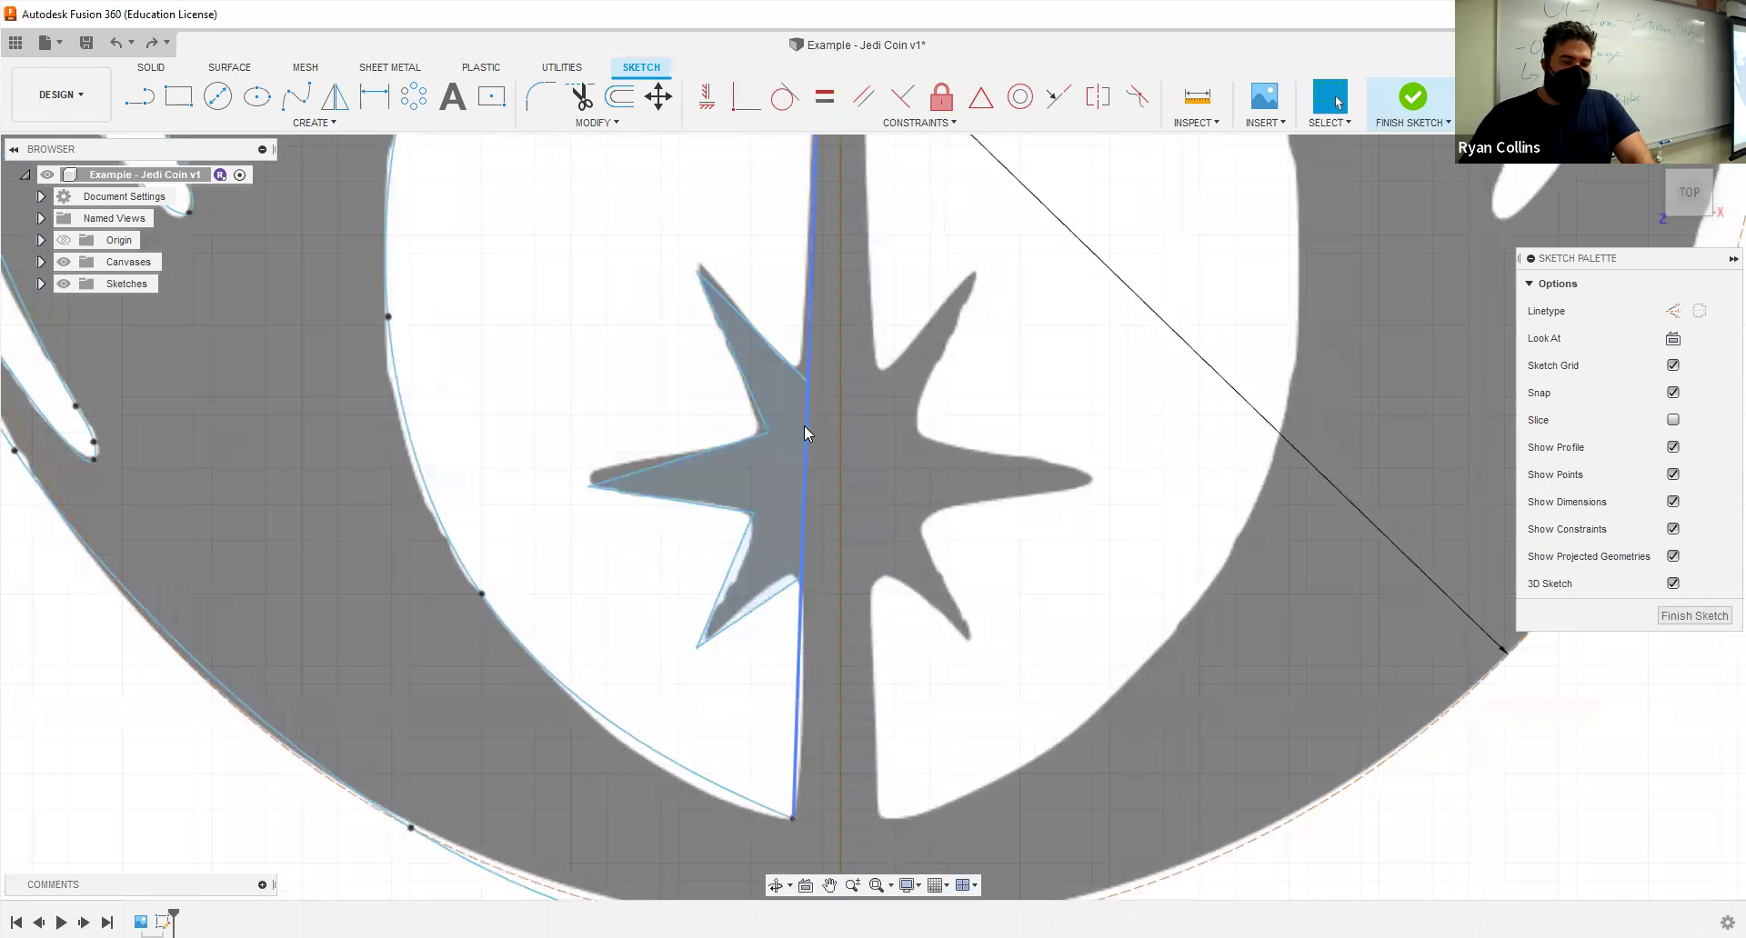
pyautogui.click(583, 102)
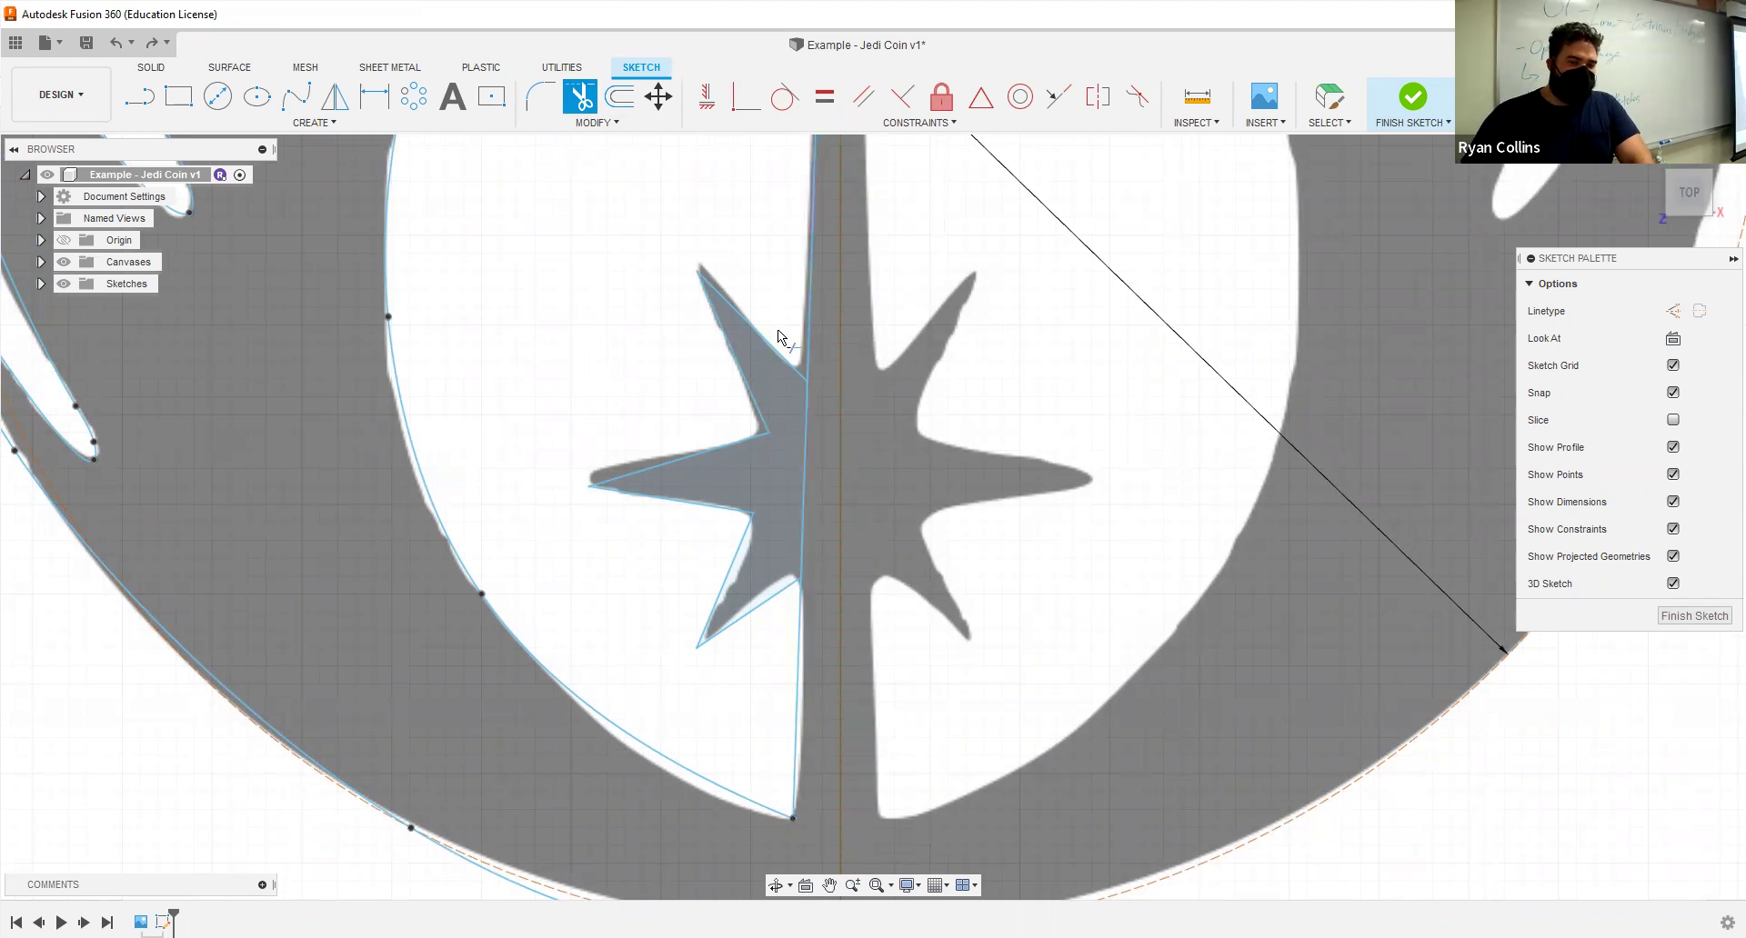
pyautogui.scroll(2, 800, 411)
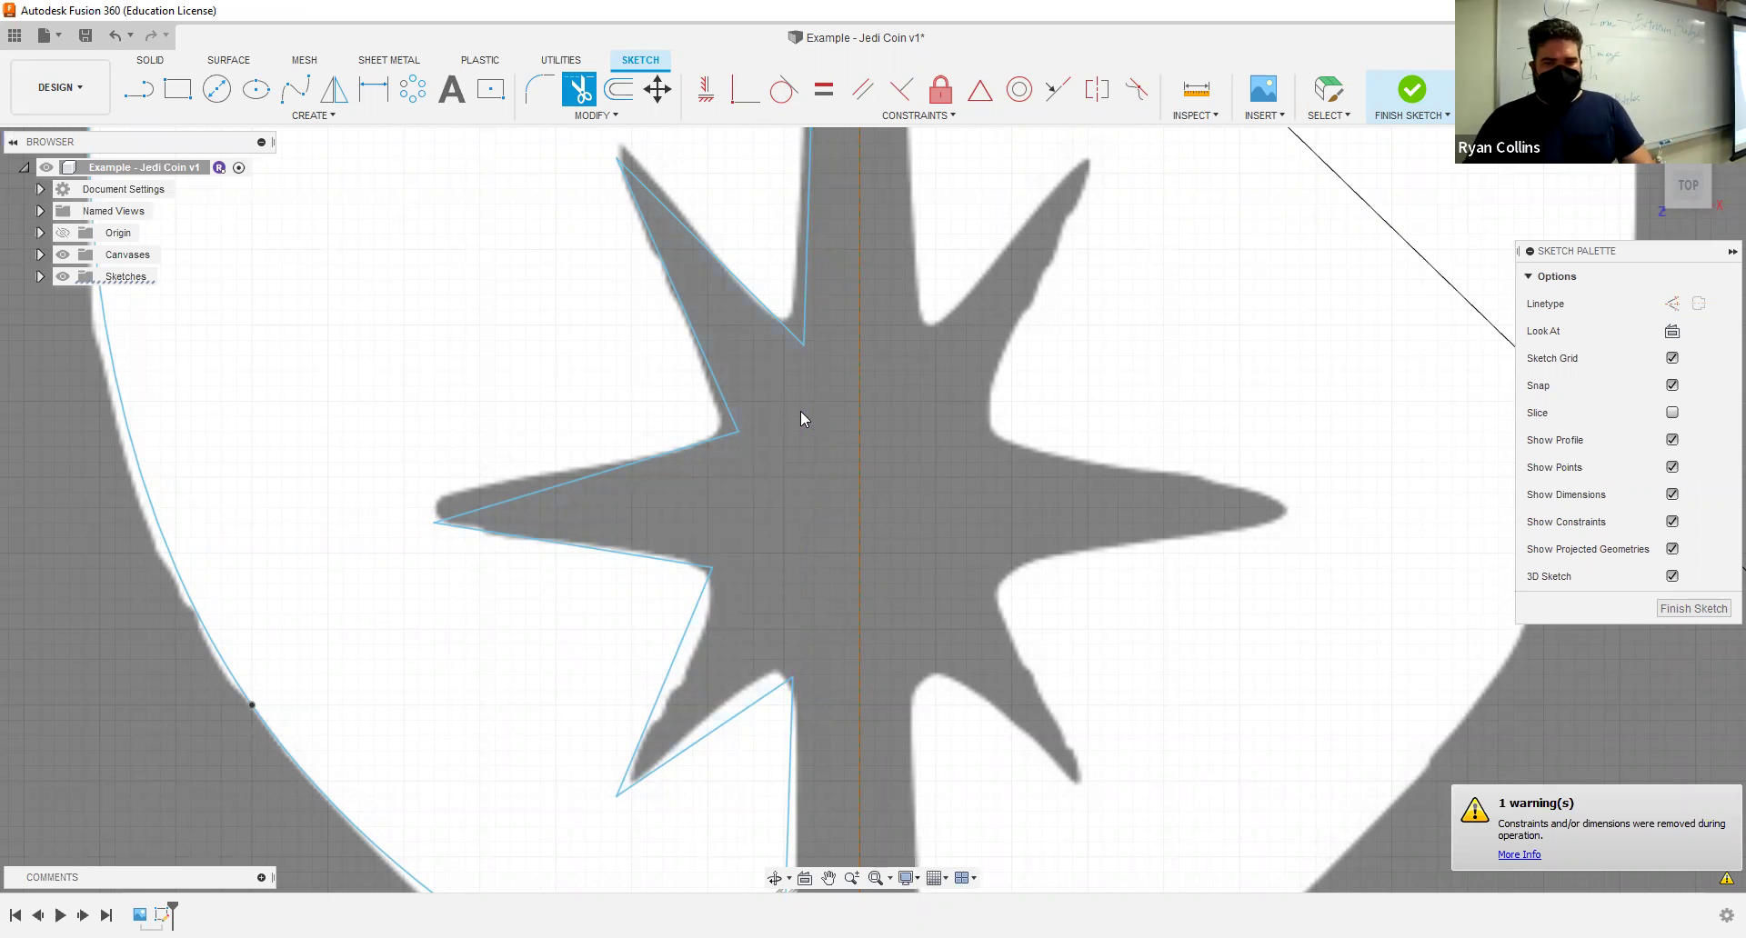
pyautogui.hotkey('ctrl', 's')
pyautogui.press('Return')
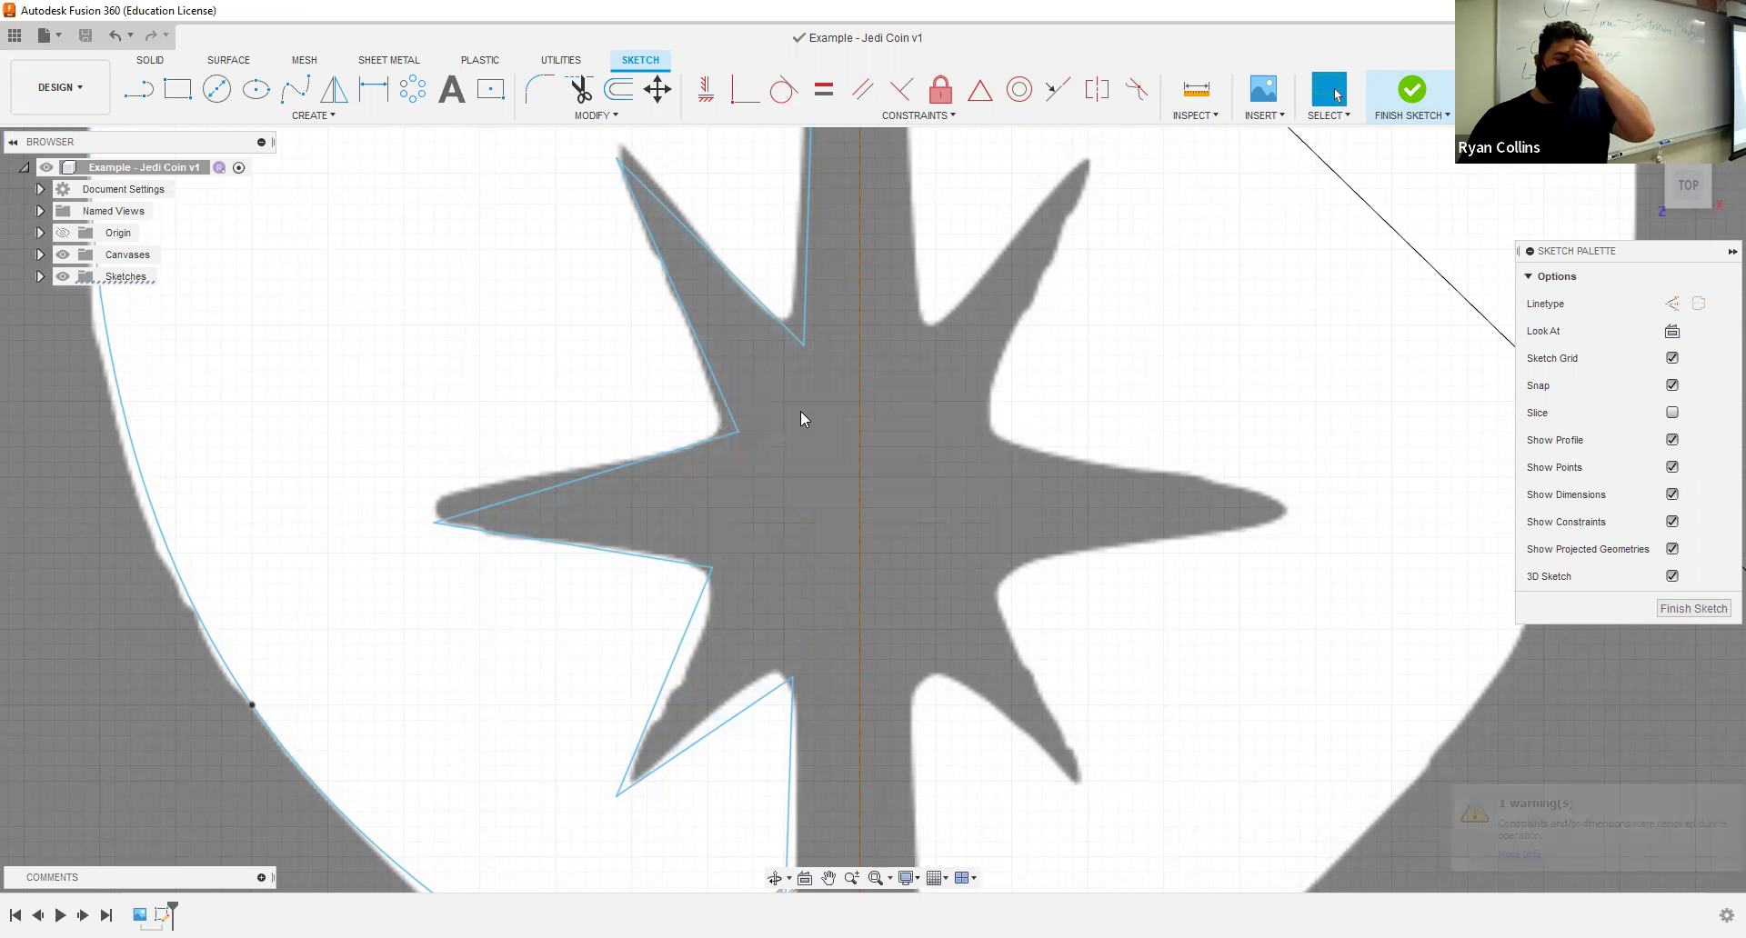
# Step: Fillet the corner where the lower-left ray meets the spike's edge line with a 0.50 mm radius
pyautogui.scroll(-2, 808, 576)
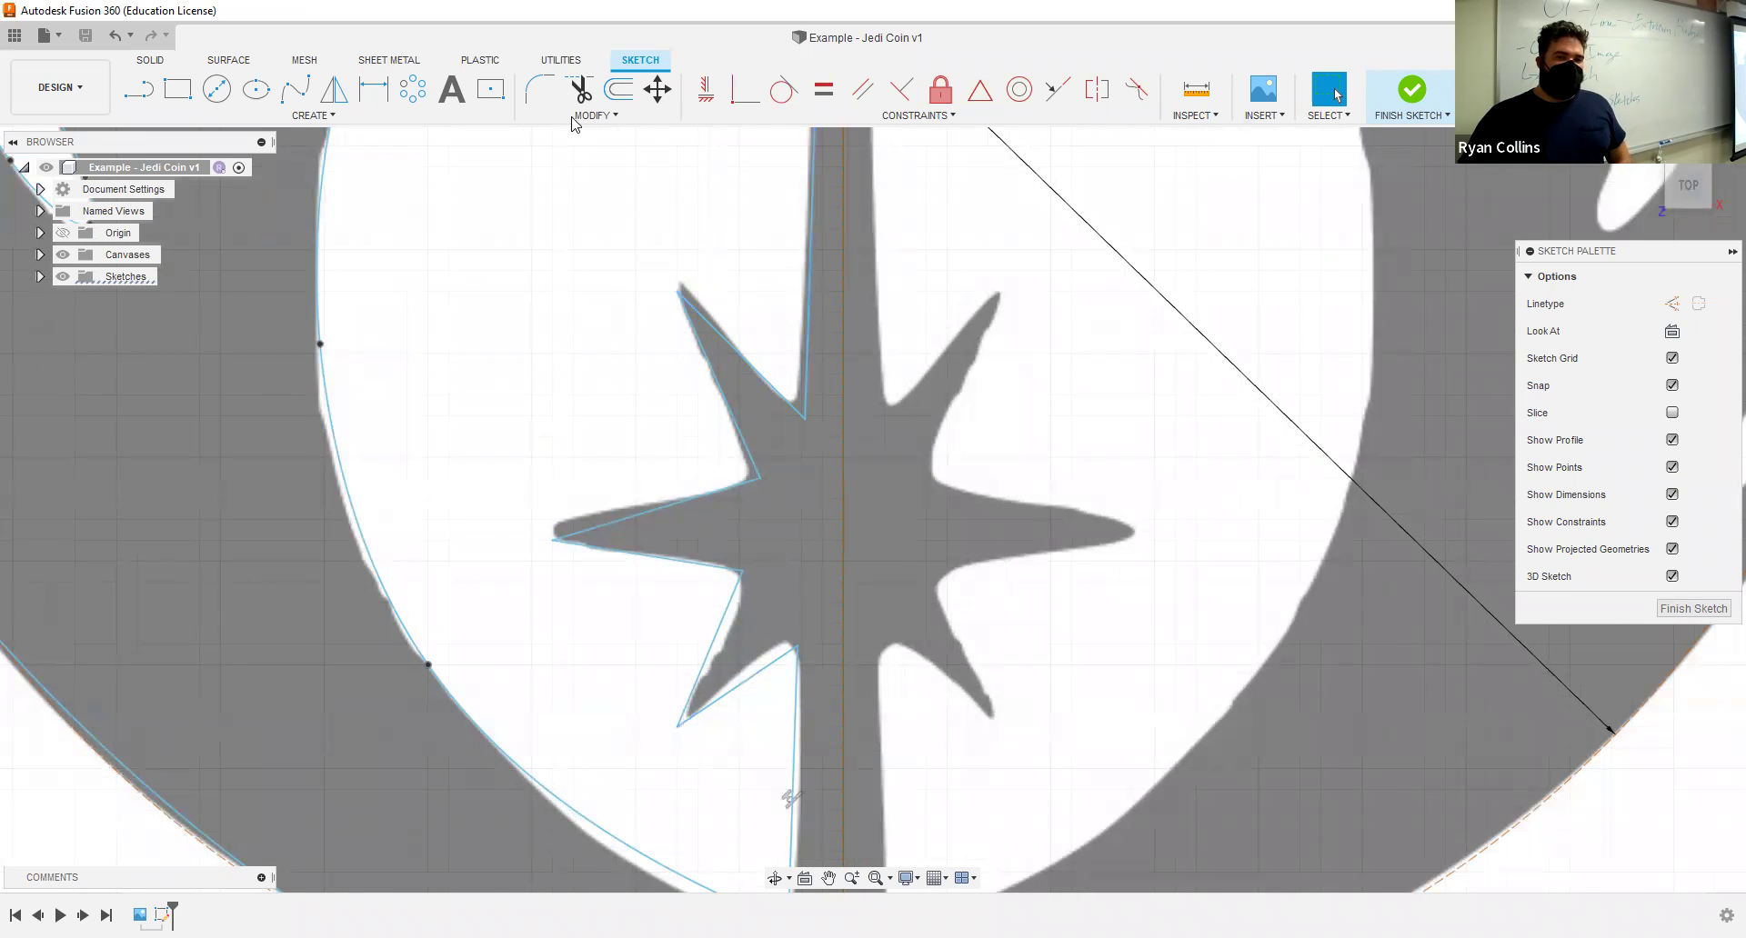
pyautogui.click(540, 89)
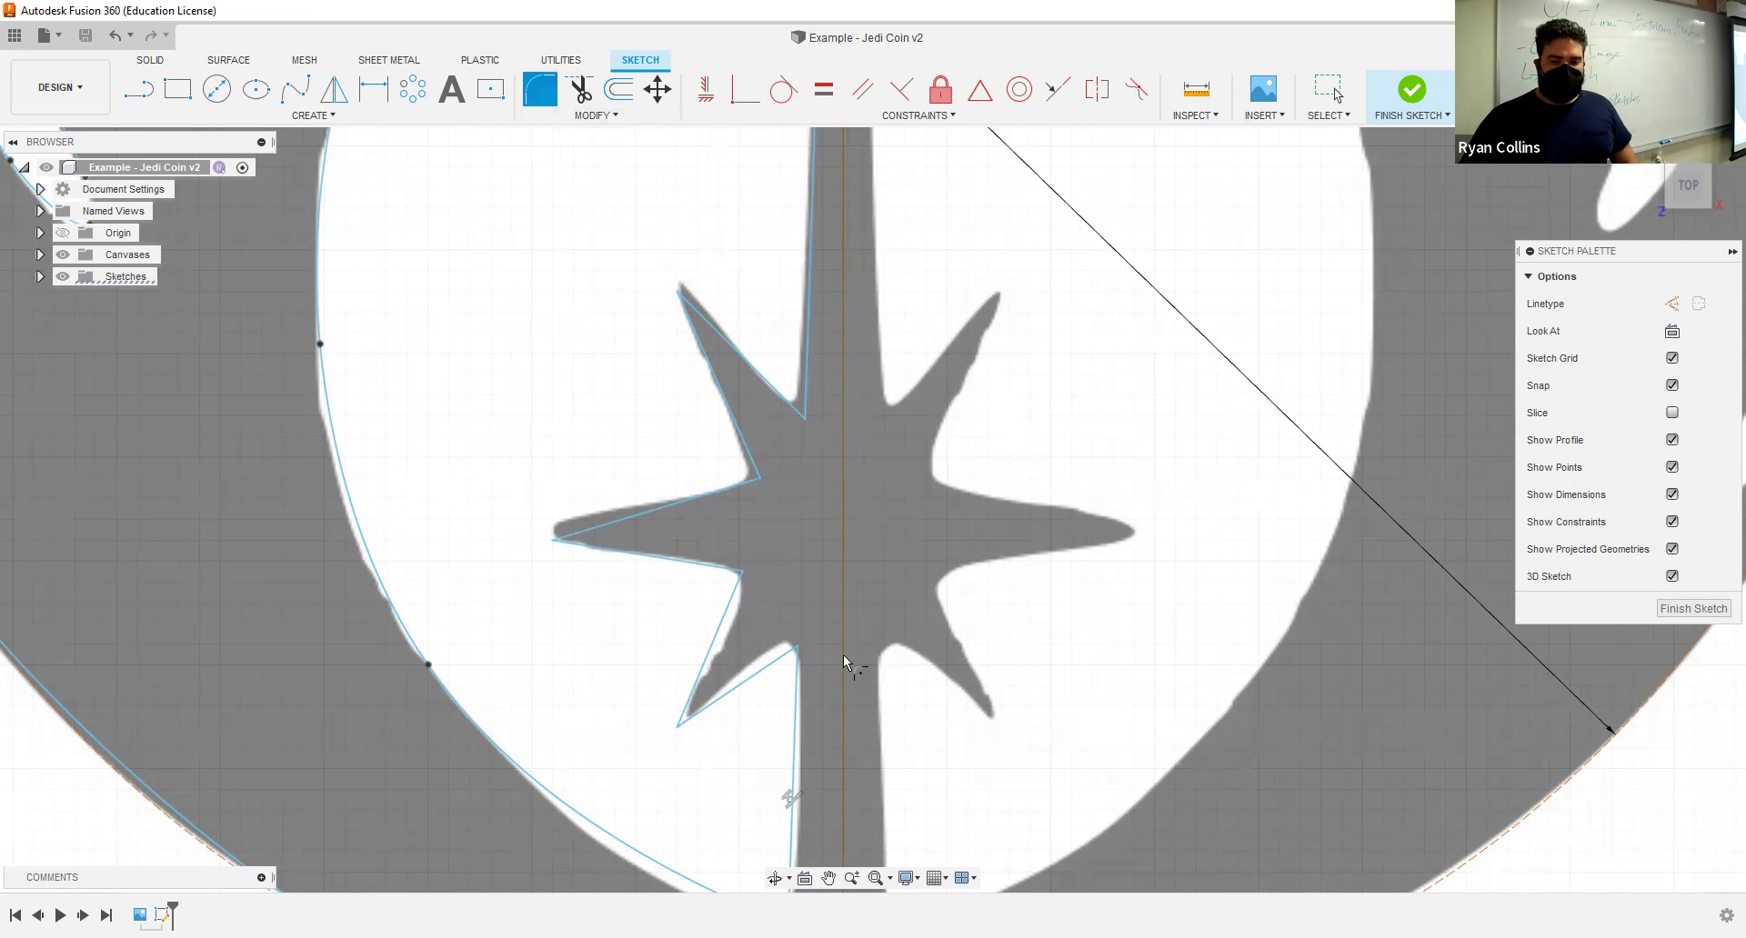
pyautogui.click(794, 684)
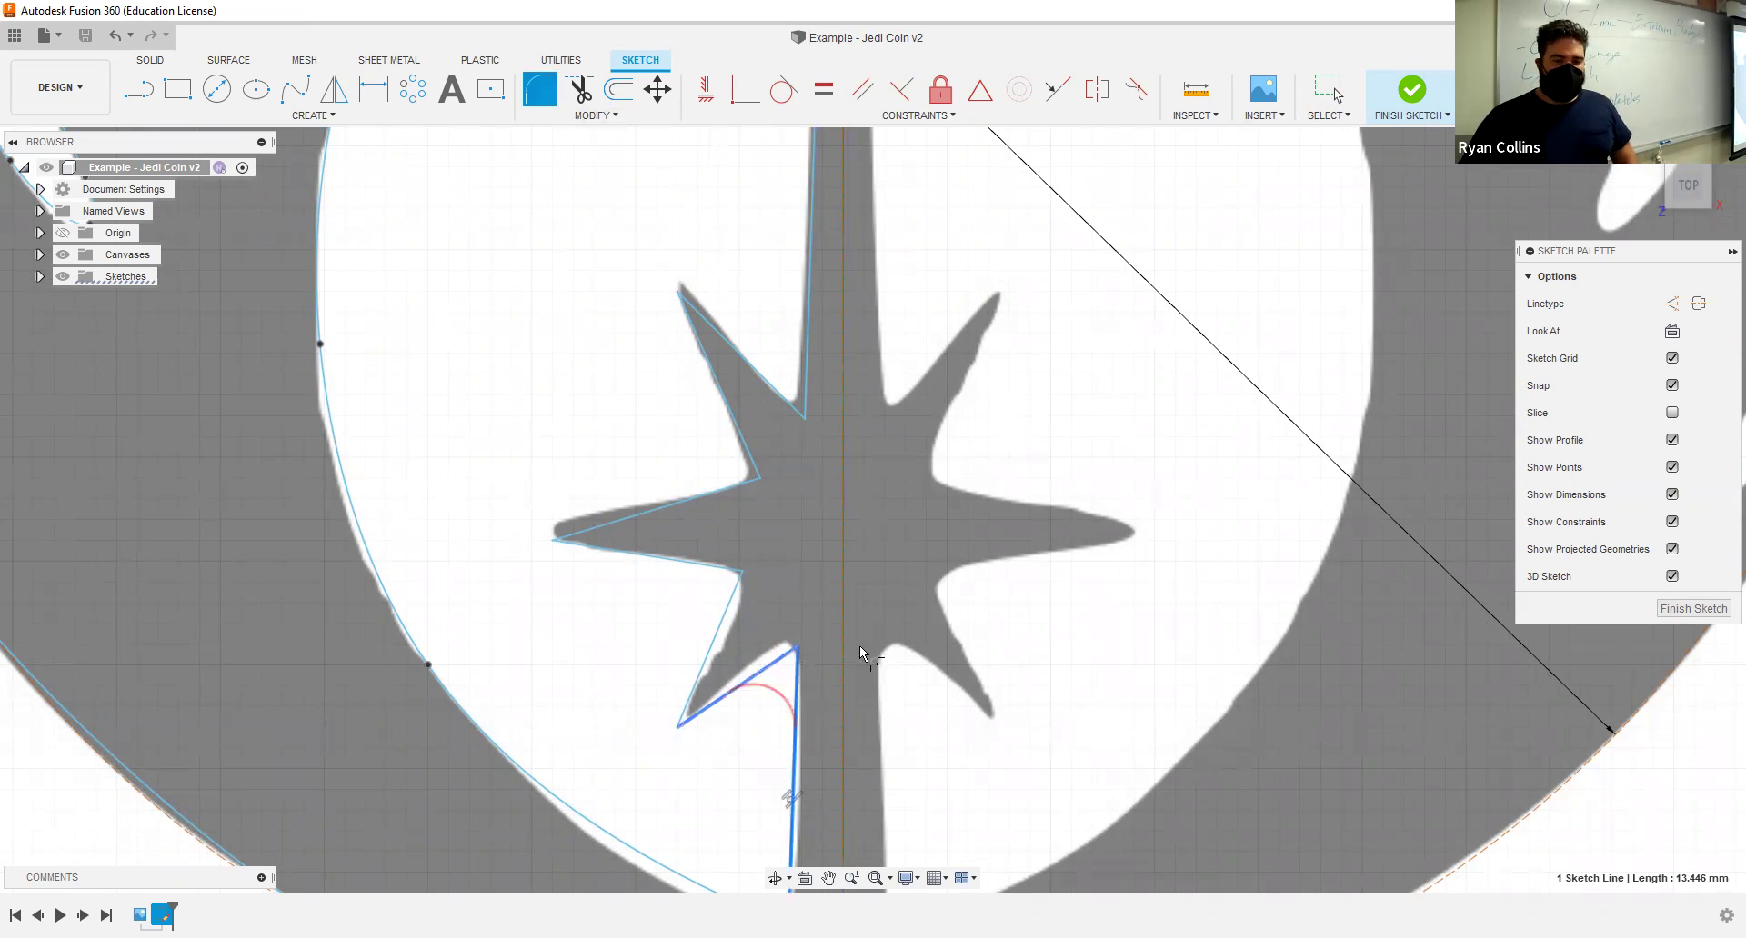
pyautogui.click(737, 687)
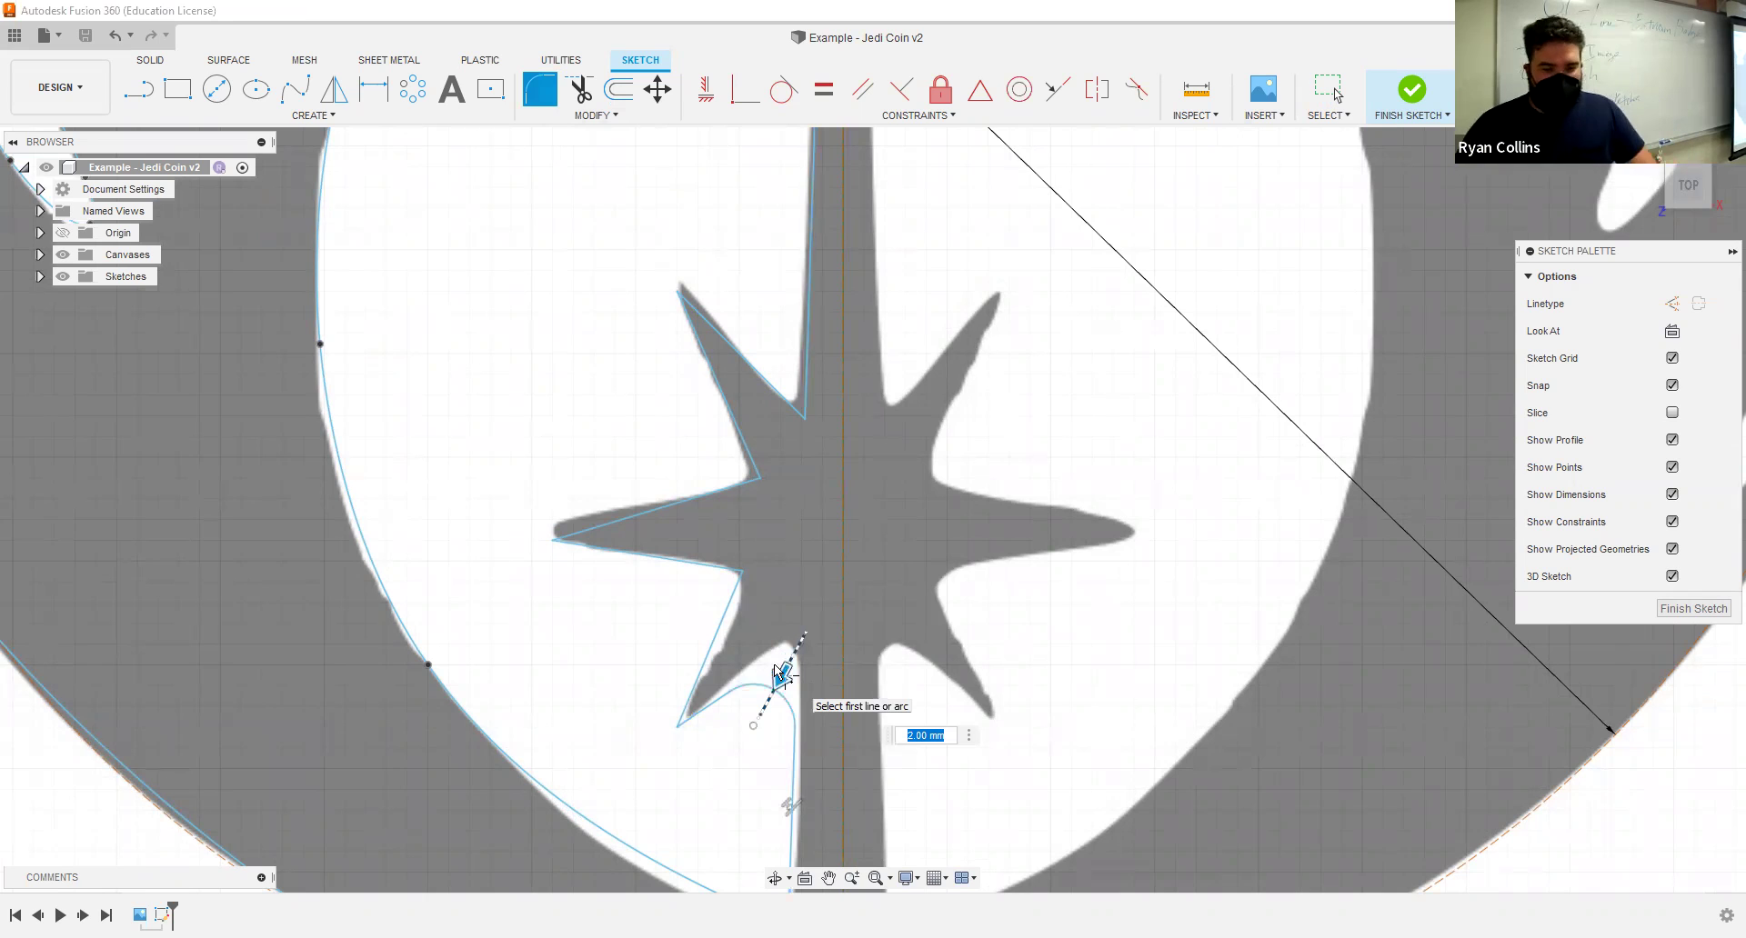
pyautogui.moveTo(779, 673); pyautogui.dragTo(793, 651)
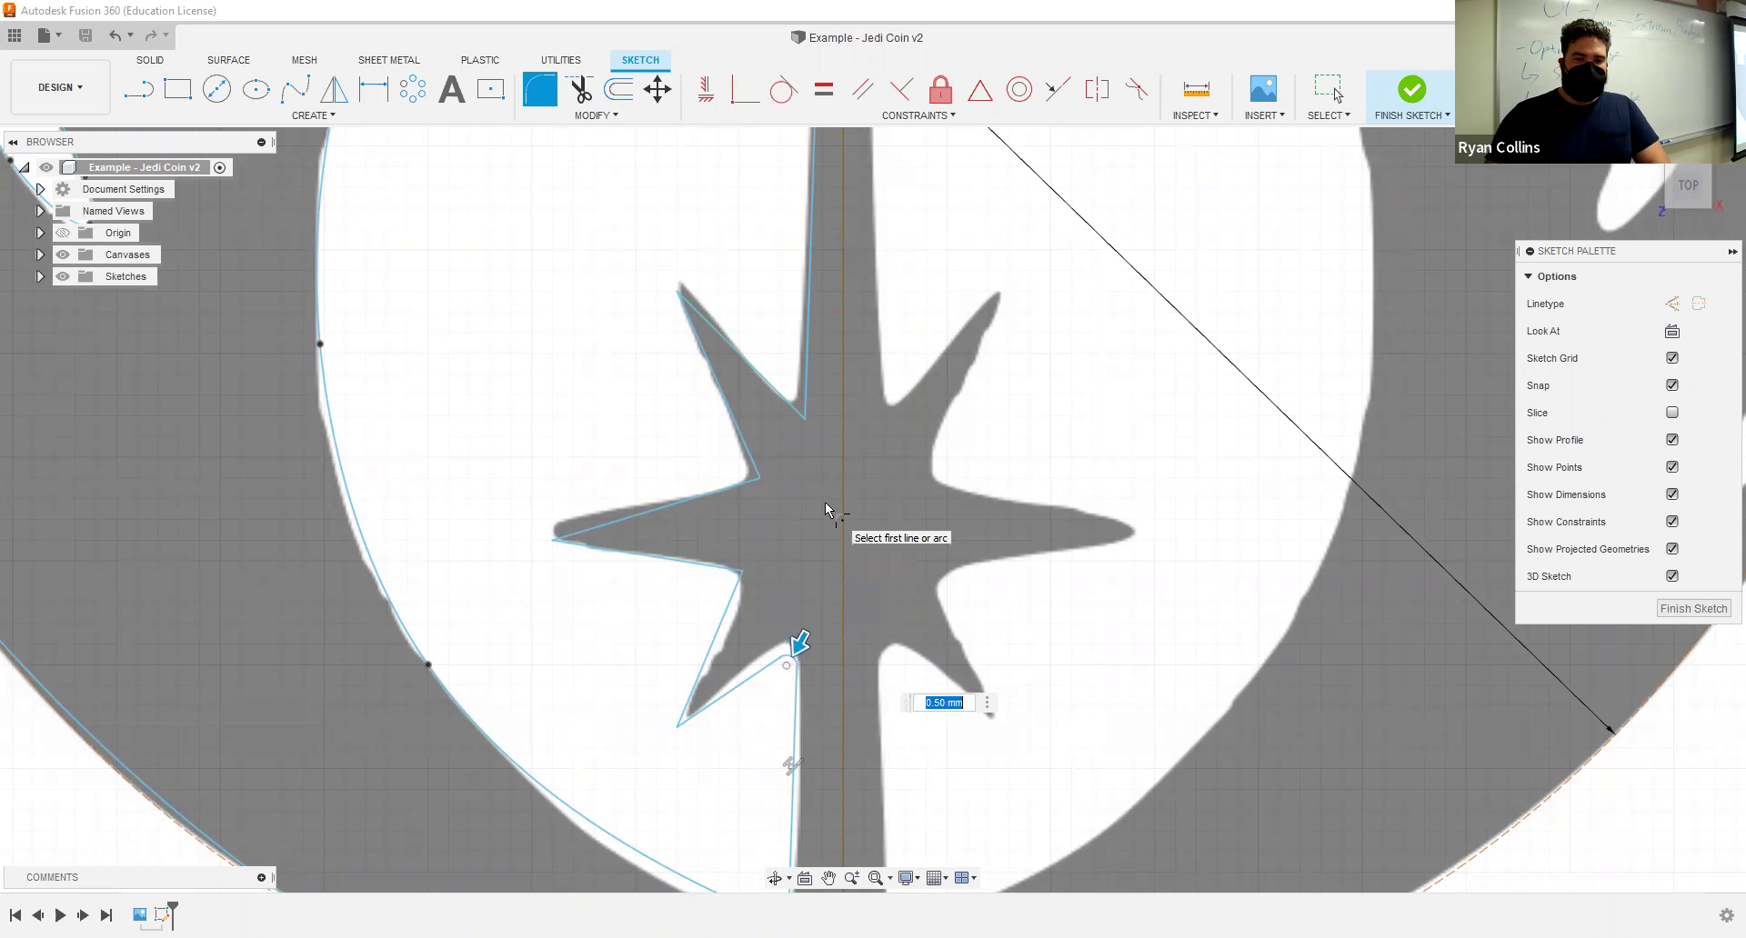
pyautogui.press('Return')
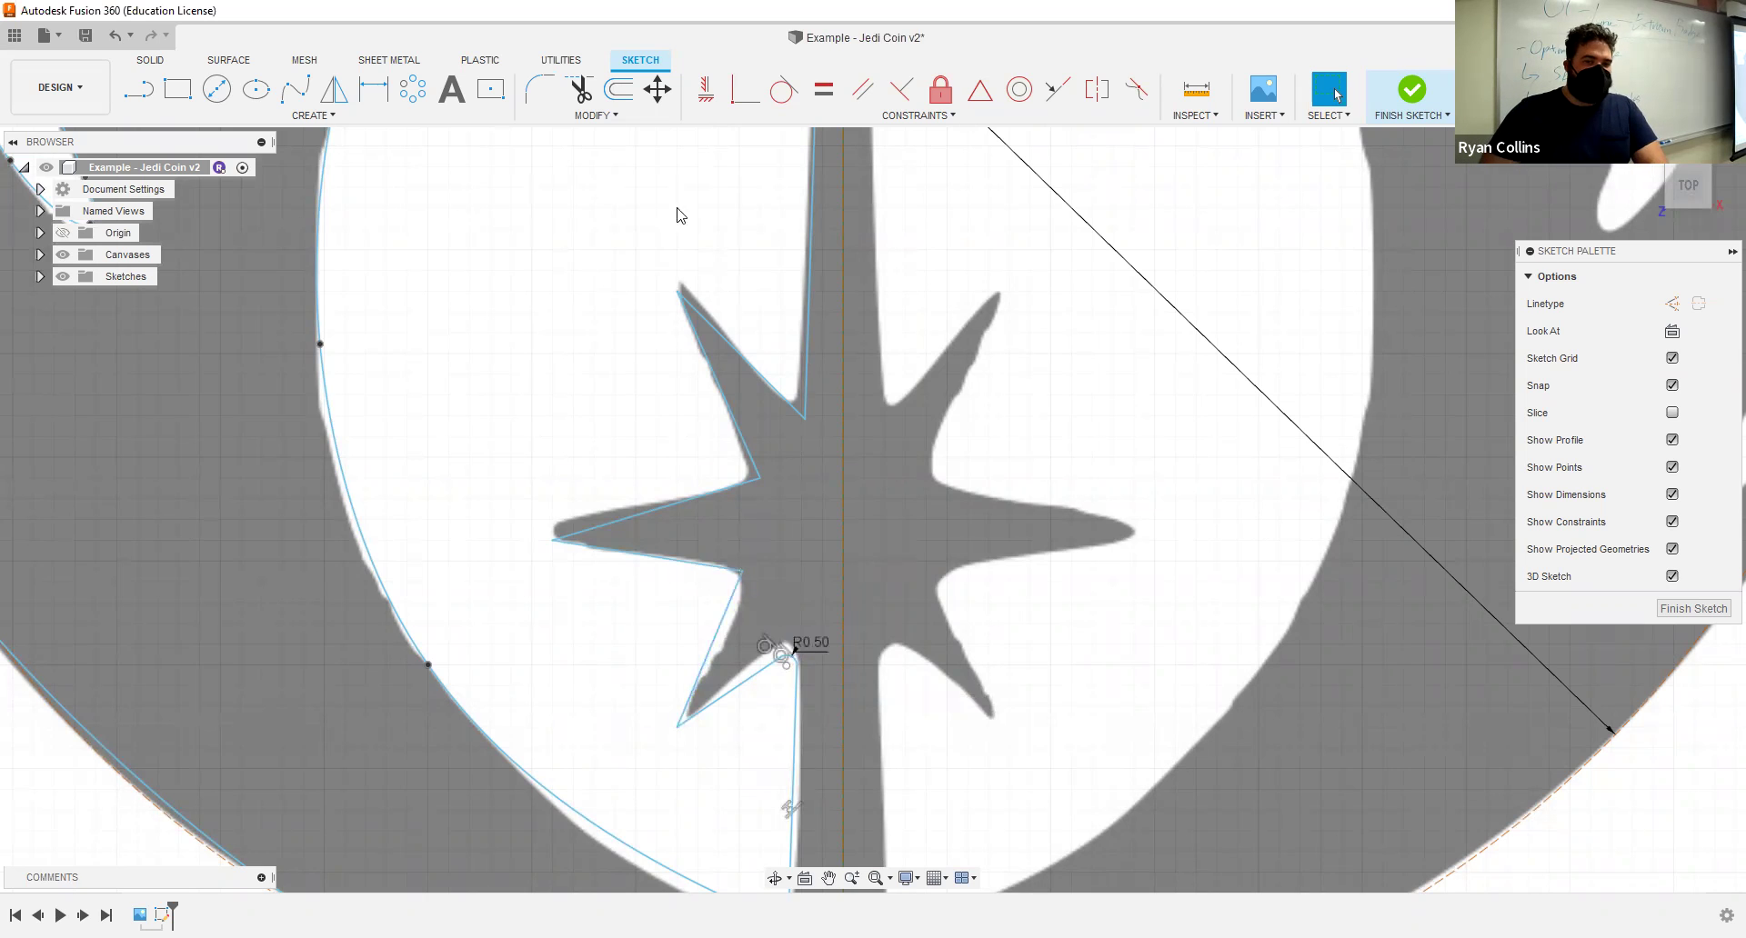
# Step: Fillet the tip of the star's lower-left ray with a 0.50 mm radius
pyautogui.click(539, 91)
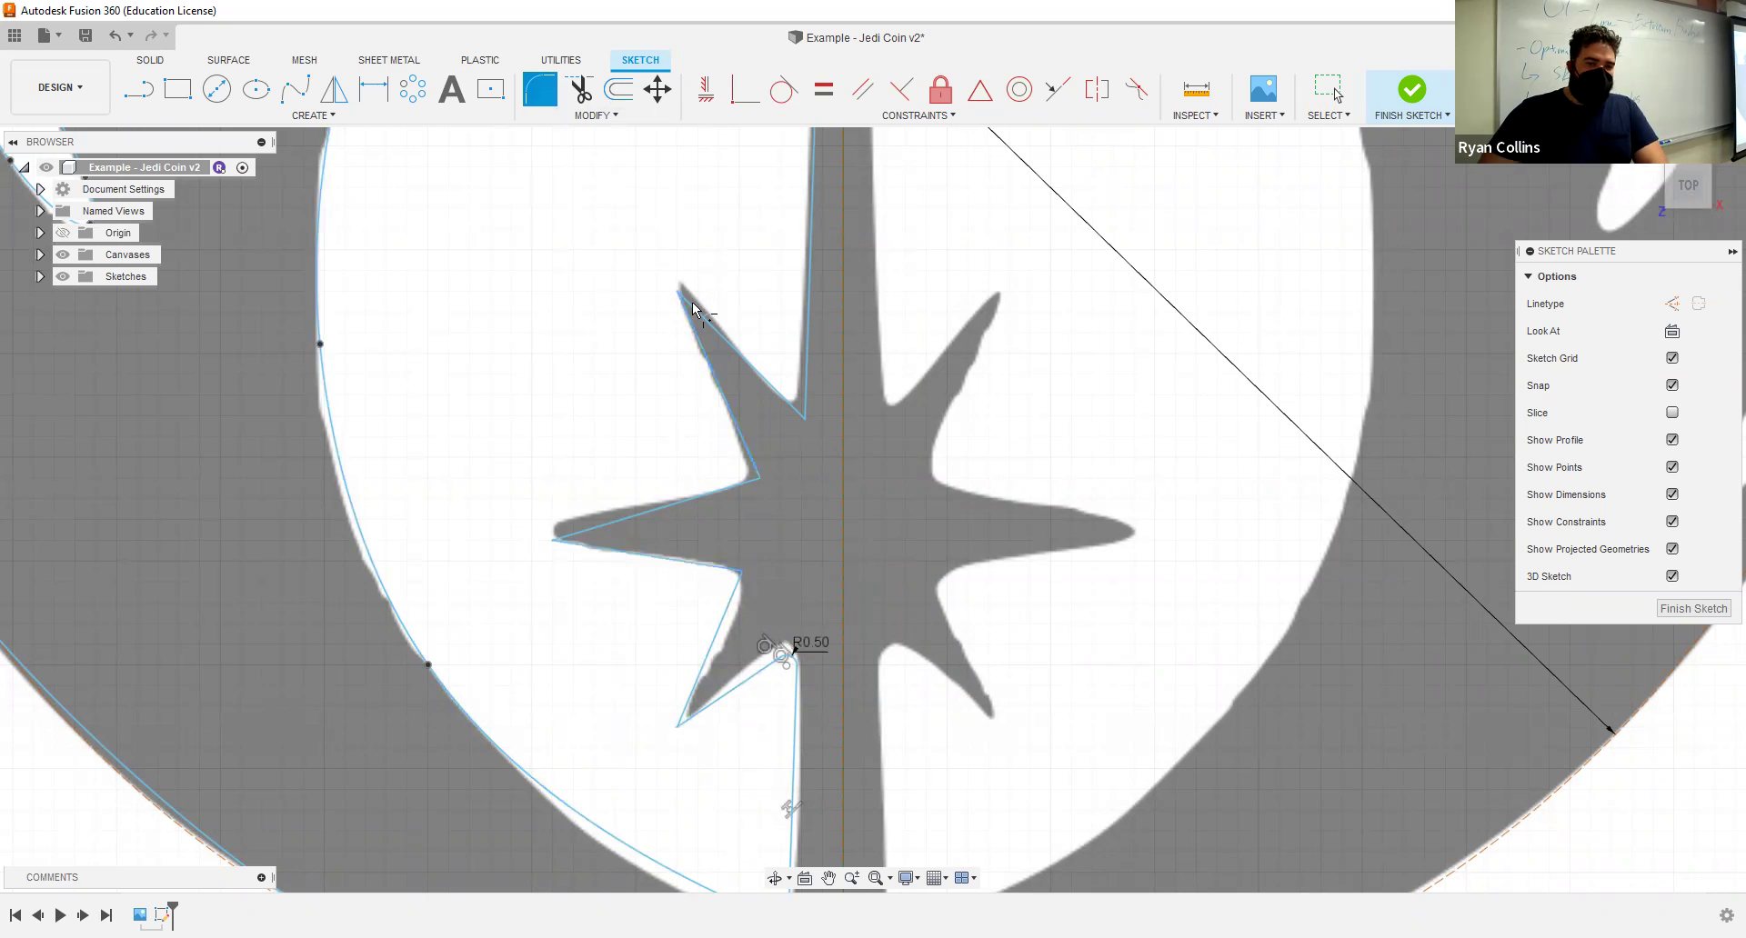
pyautogui.click(727, 709)
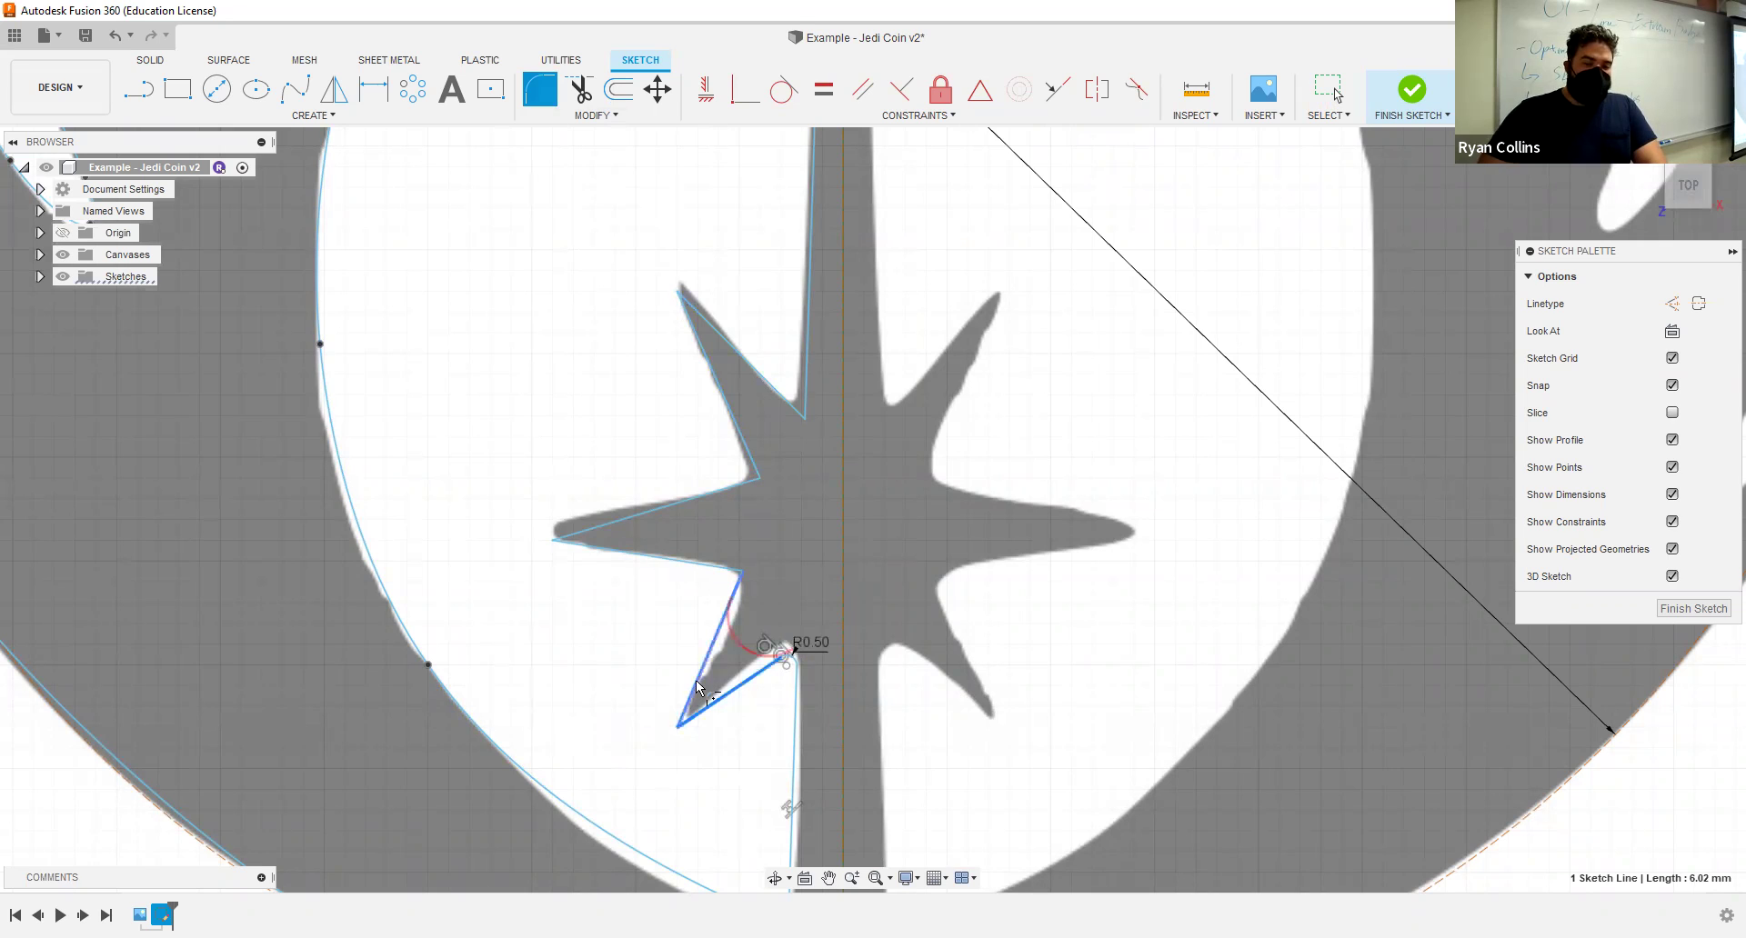
pyautogui.click(683, 714)
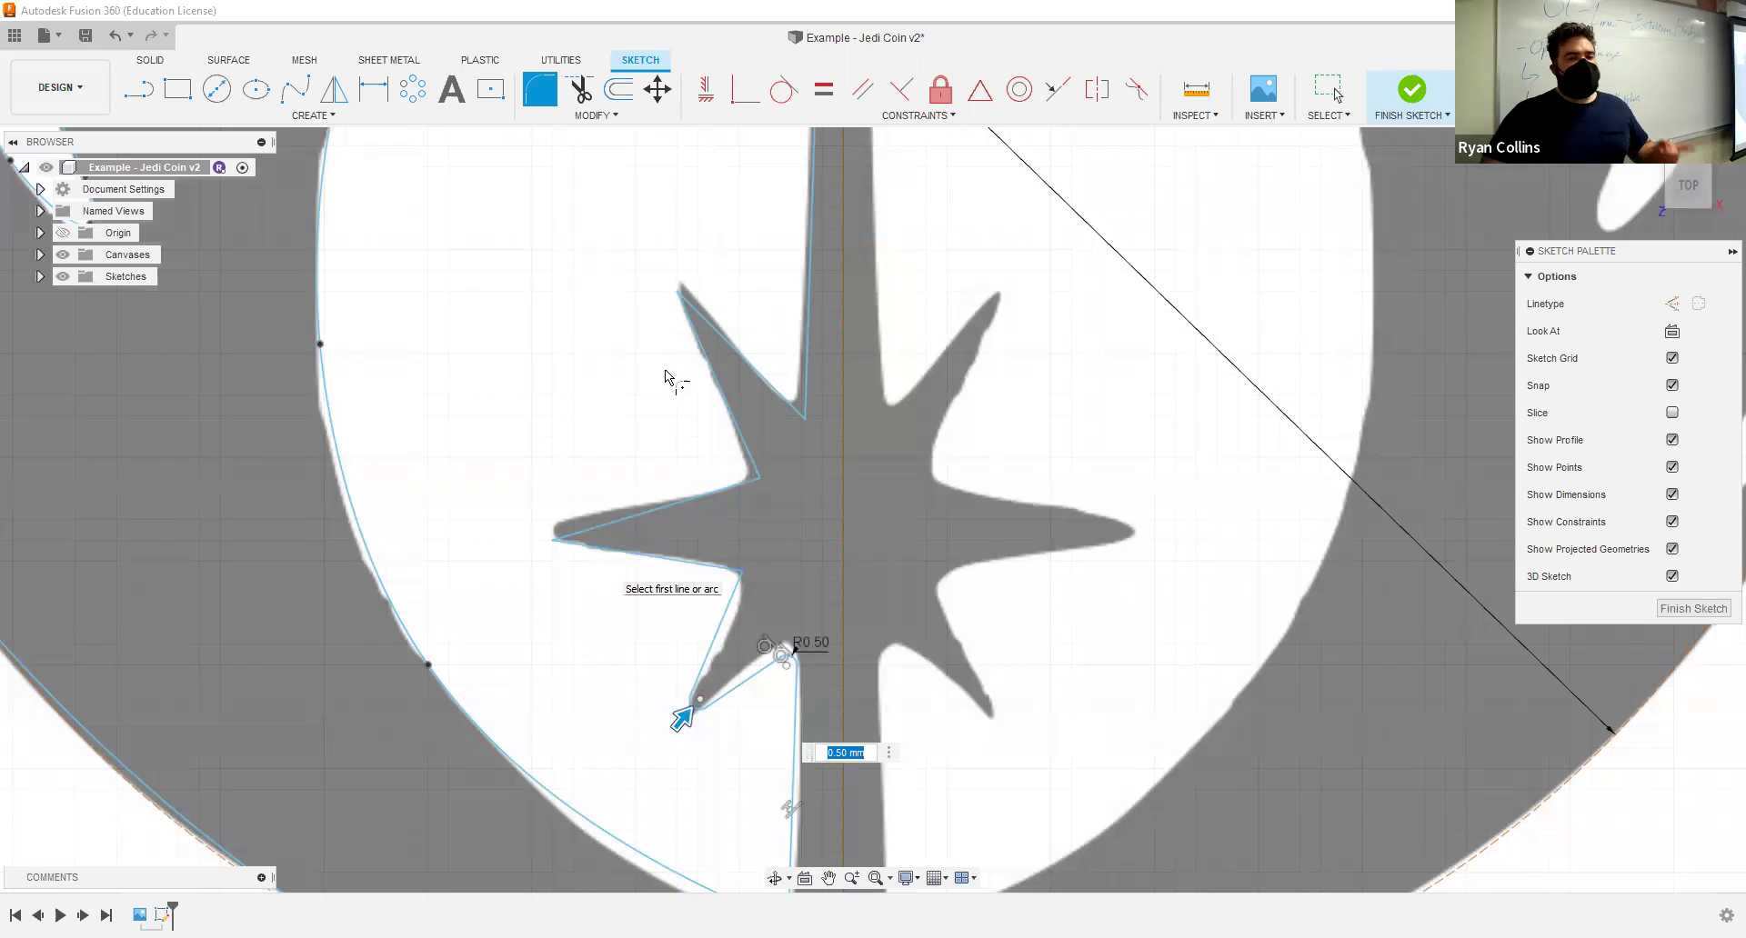
pyautogui.click(716, 326)
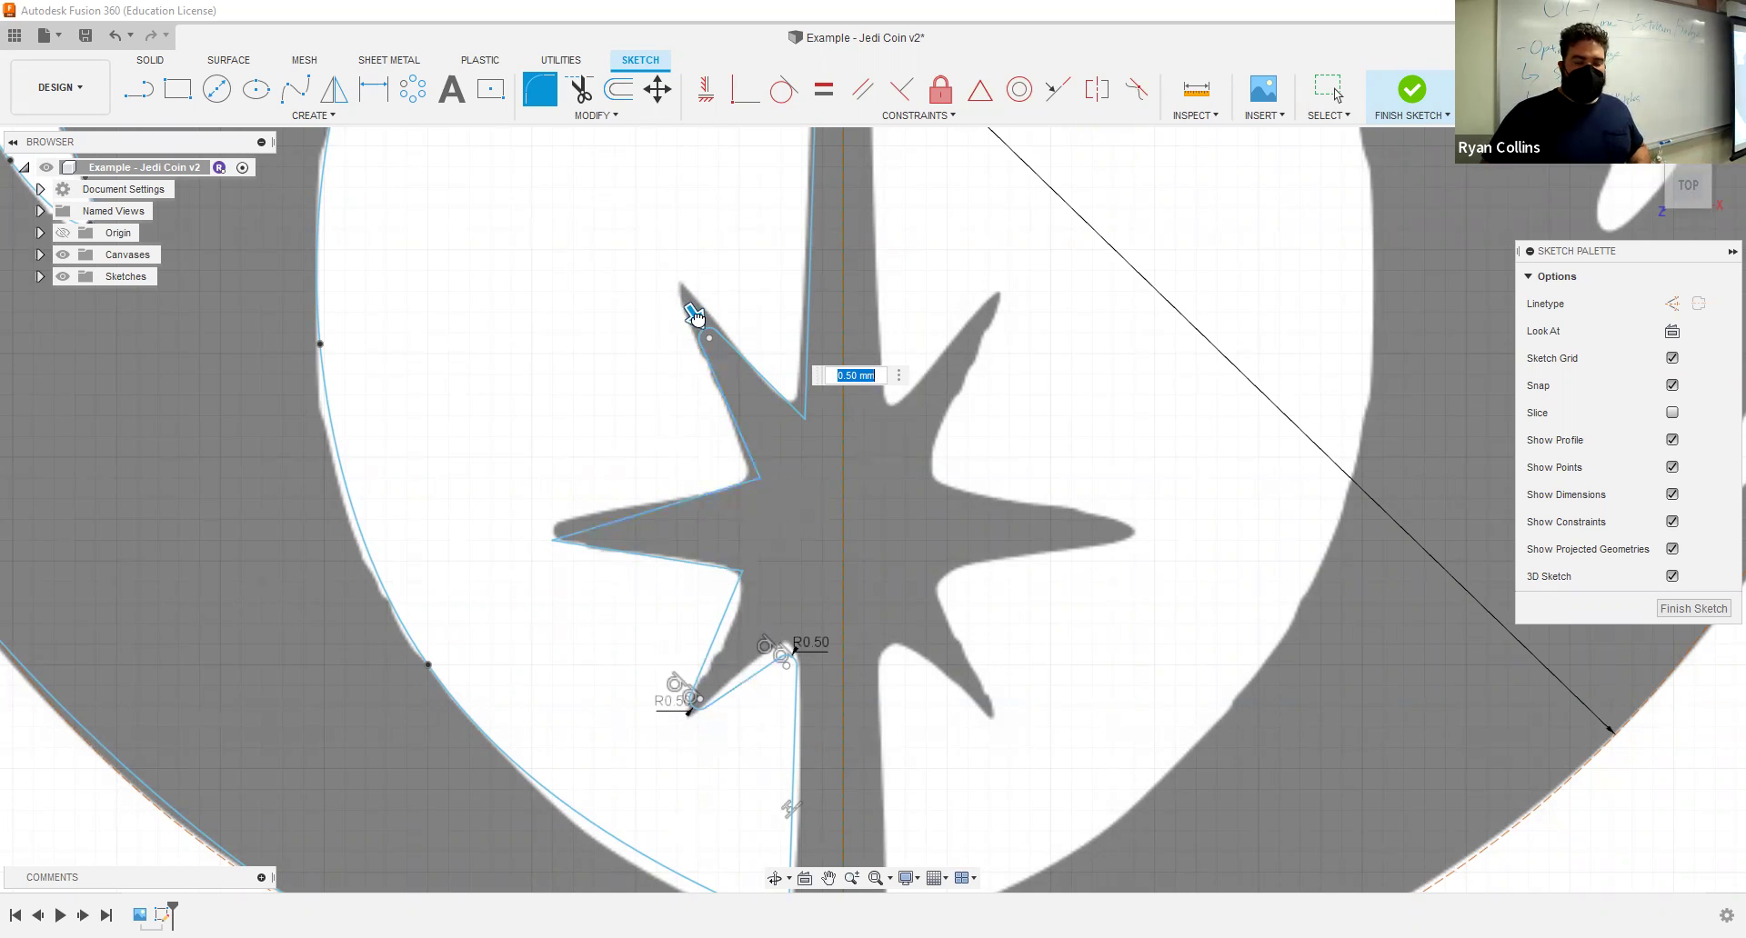
pyautogui.moveTo(673, 289); pyautogui.dragTo(698, 311)
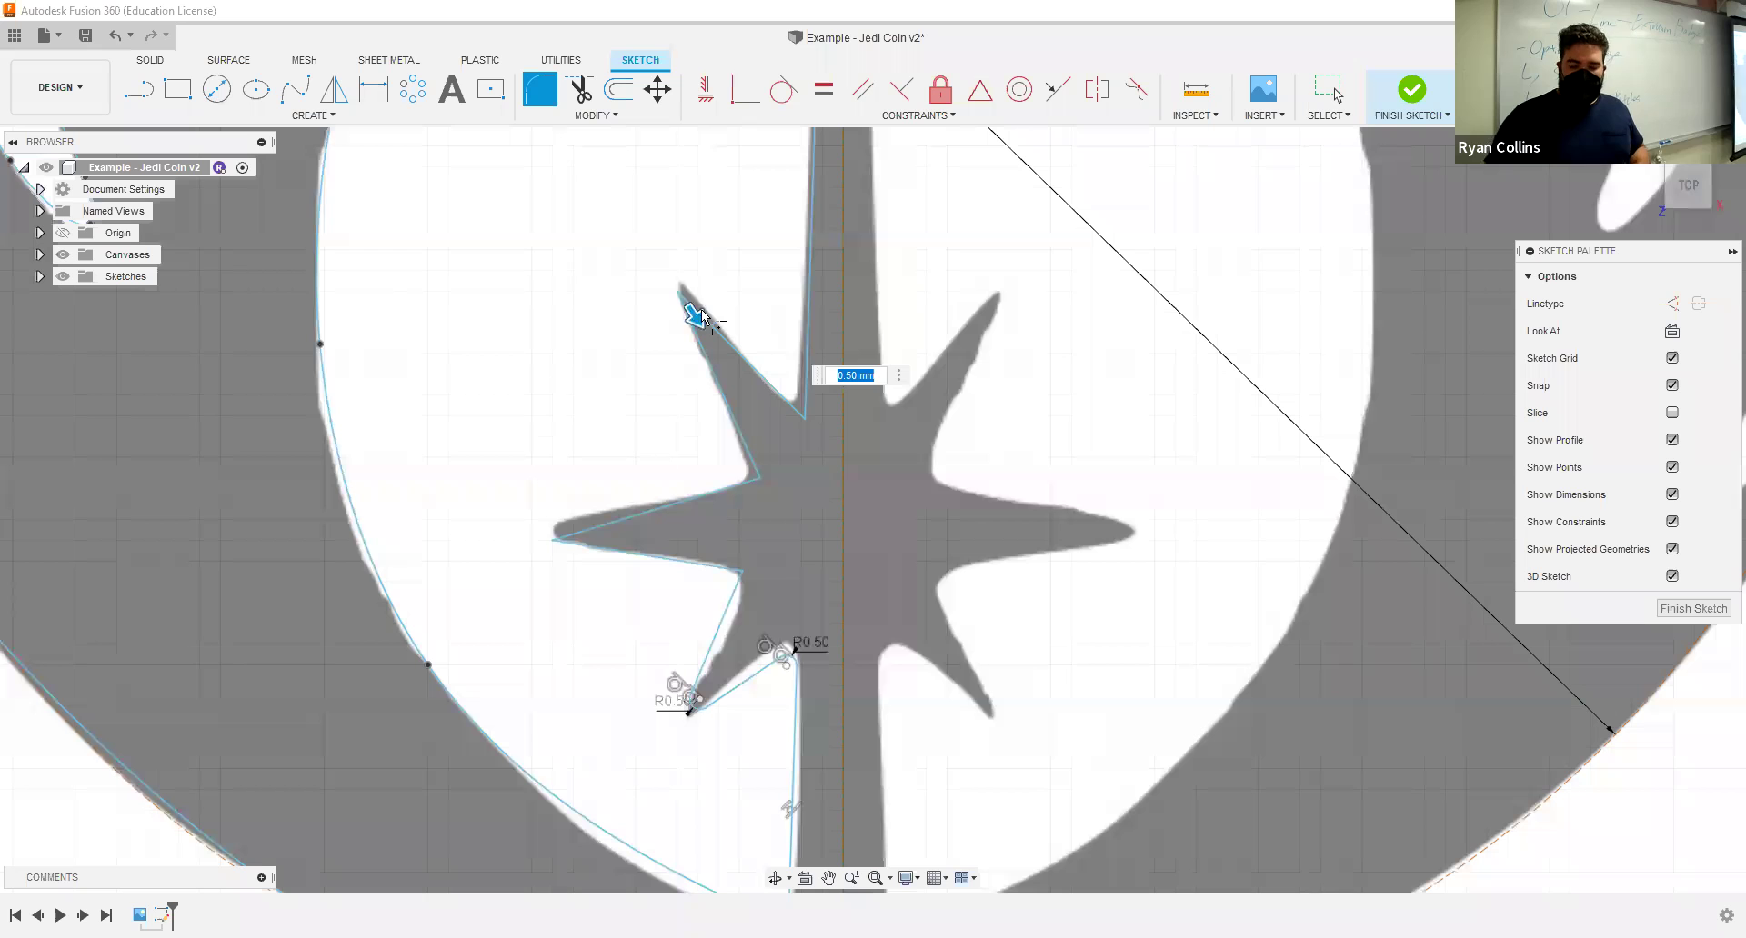
pyautogui.press('Return')
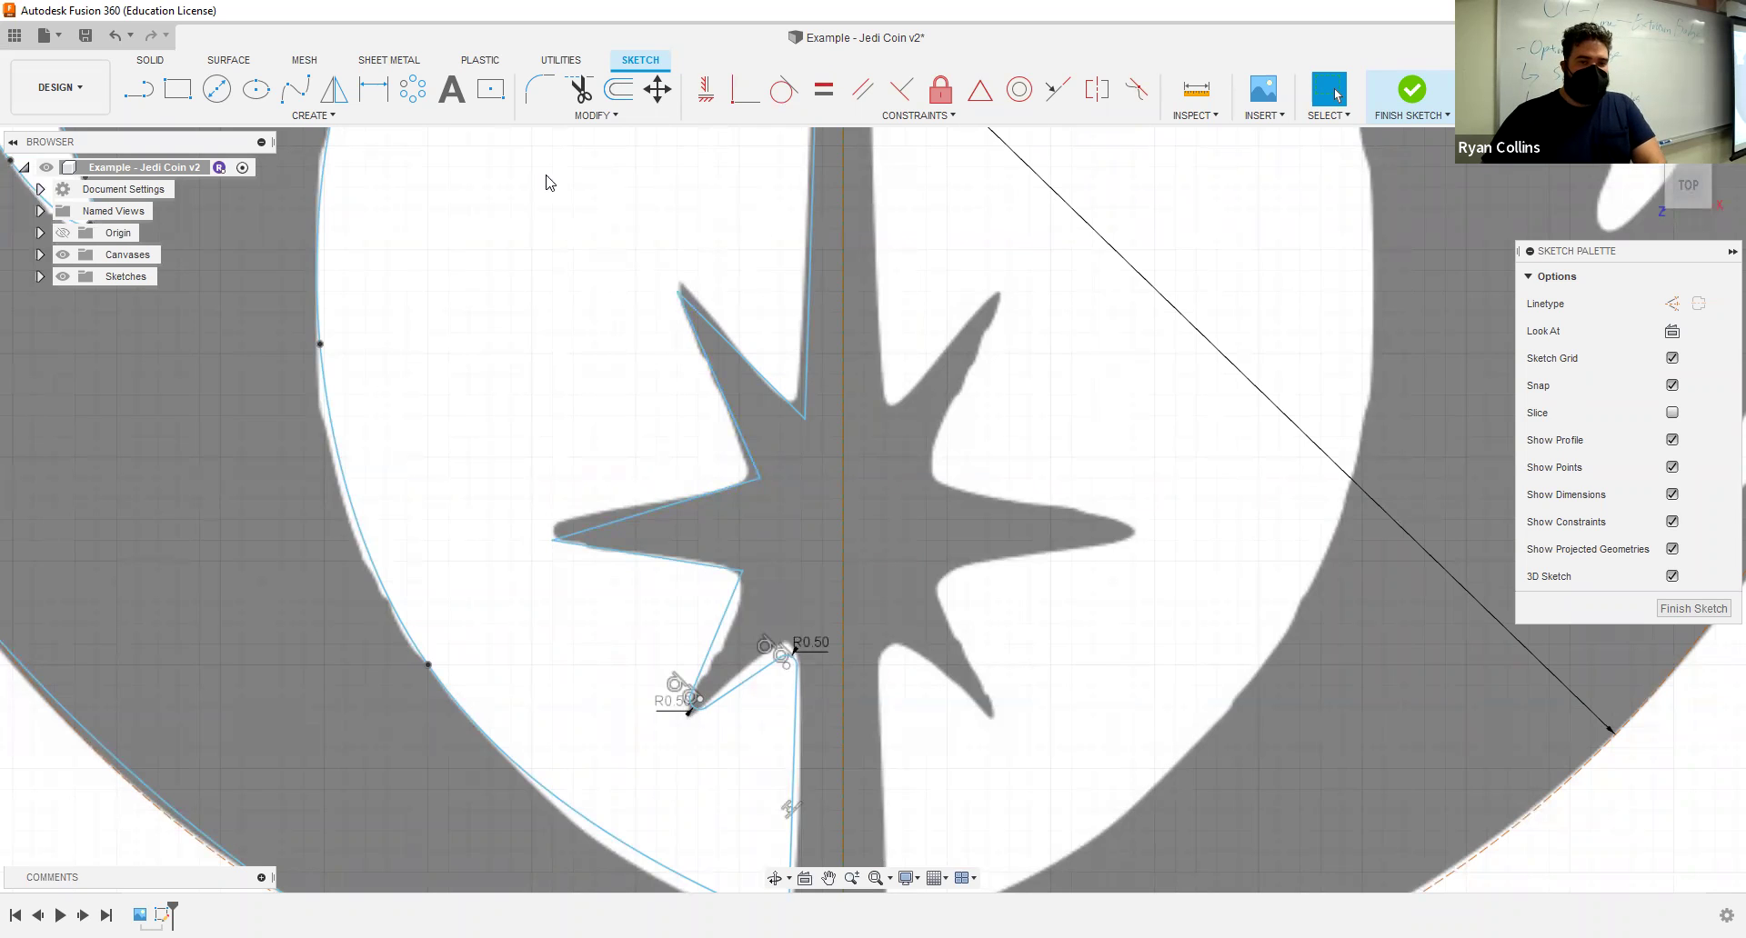
# Step: Fillet the tip of the star's upper-left ray with a 0.2 mm radius
pyautogui.click(541, 96)
pyautogui.click(708, 364)
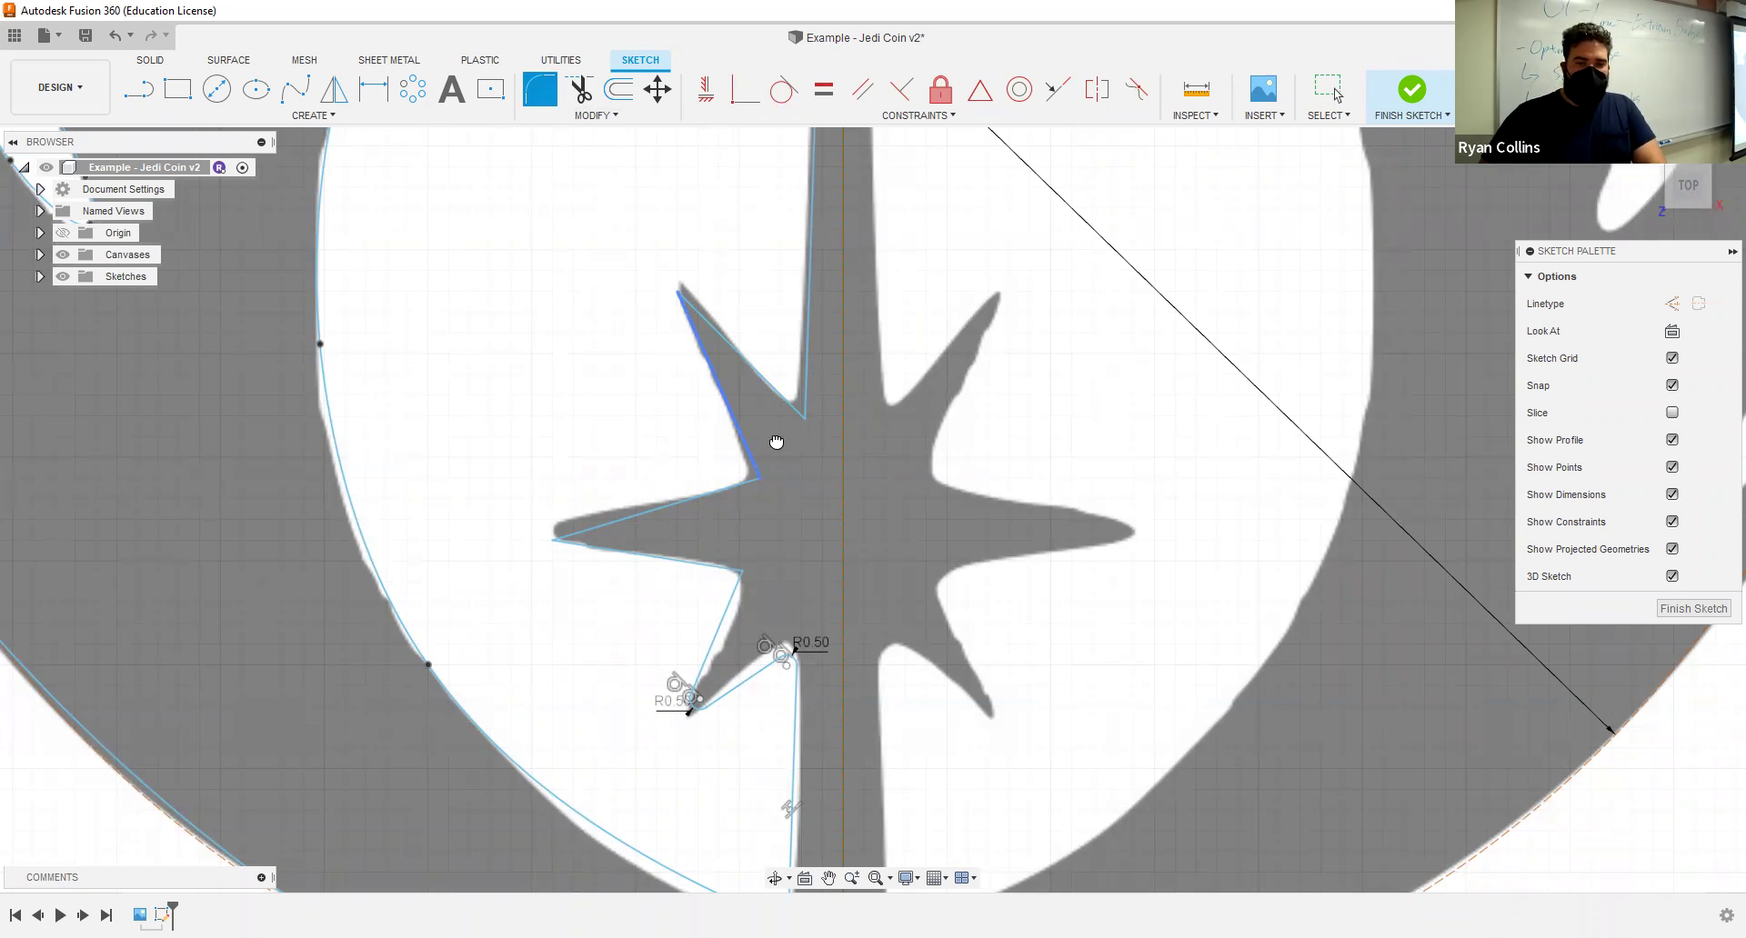
pyautogui.click(698, 299)
pyautogui.moveTo(697, 298)
pyautogui.mouseDown()
pyautogui.moveTo(718, 356)
pyautogui.moveTo(670, 274)
pyautogui.moveTo(693, 319)
pyautogui.mouseUp()
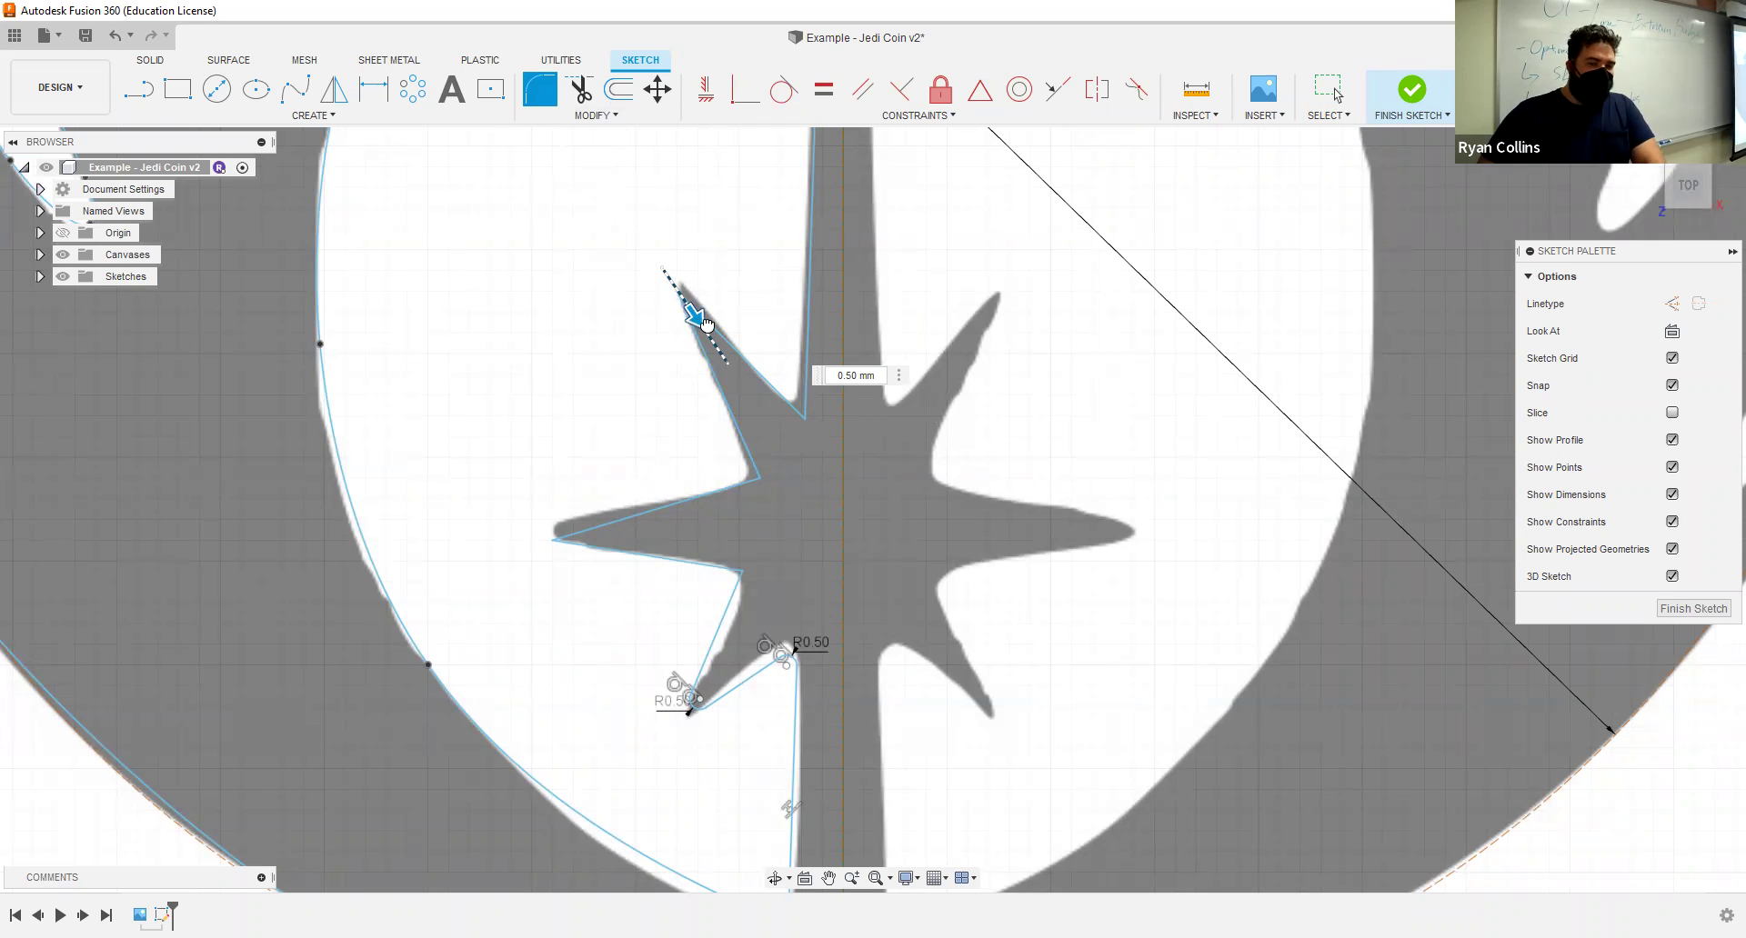
pyautogui.click(705, 324)
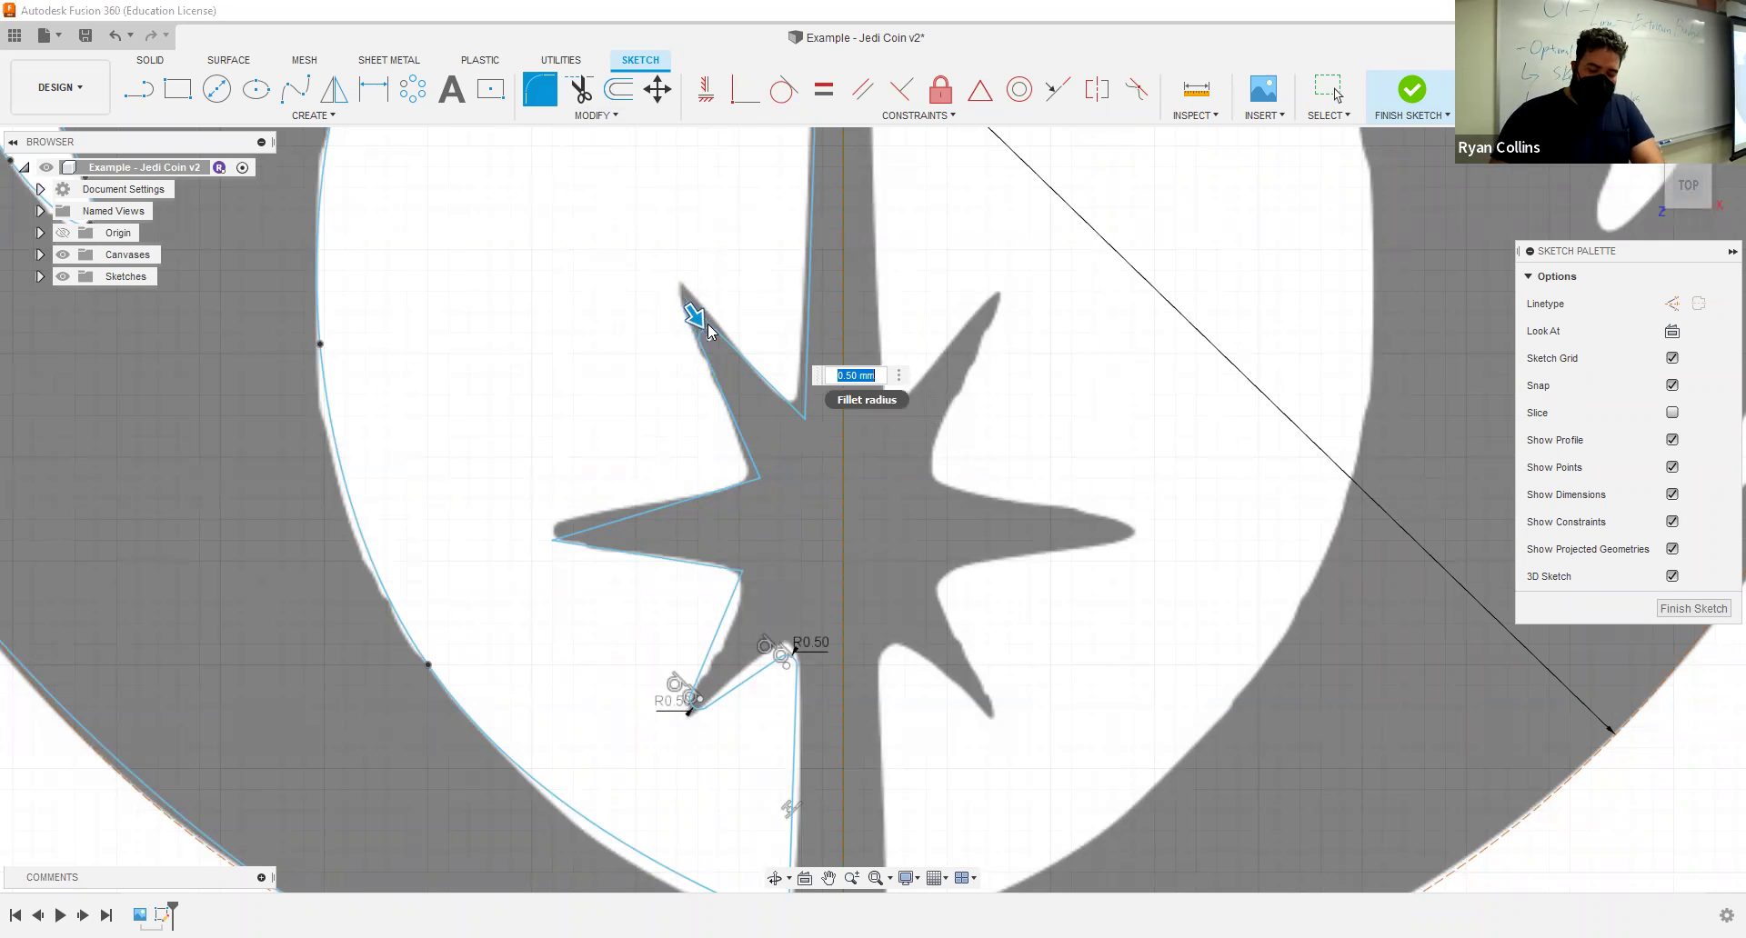
pyautogui.write('.2')
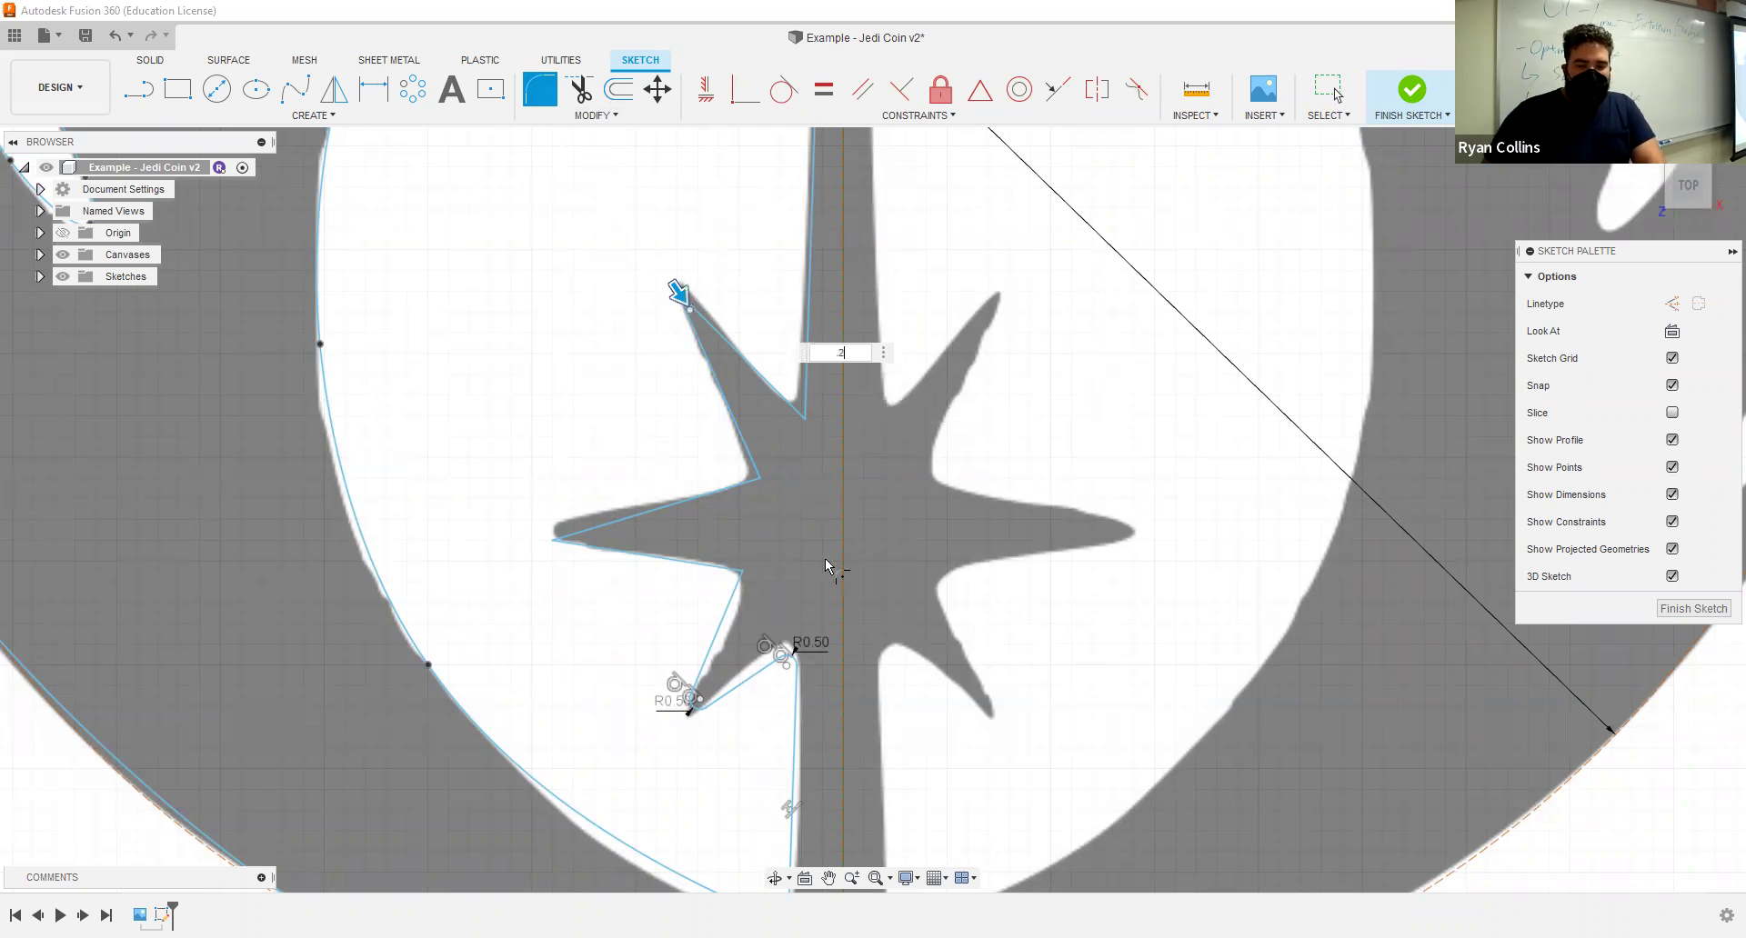
pyautogui.press('Return')
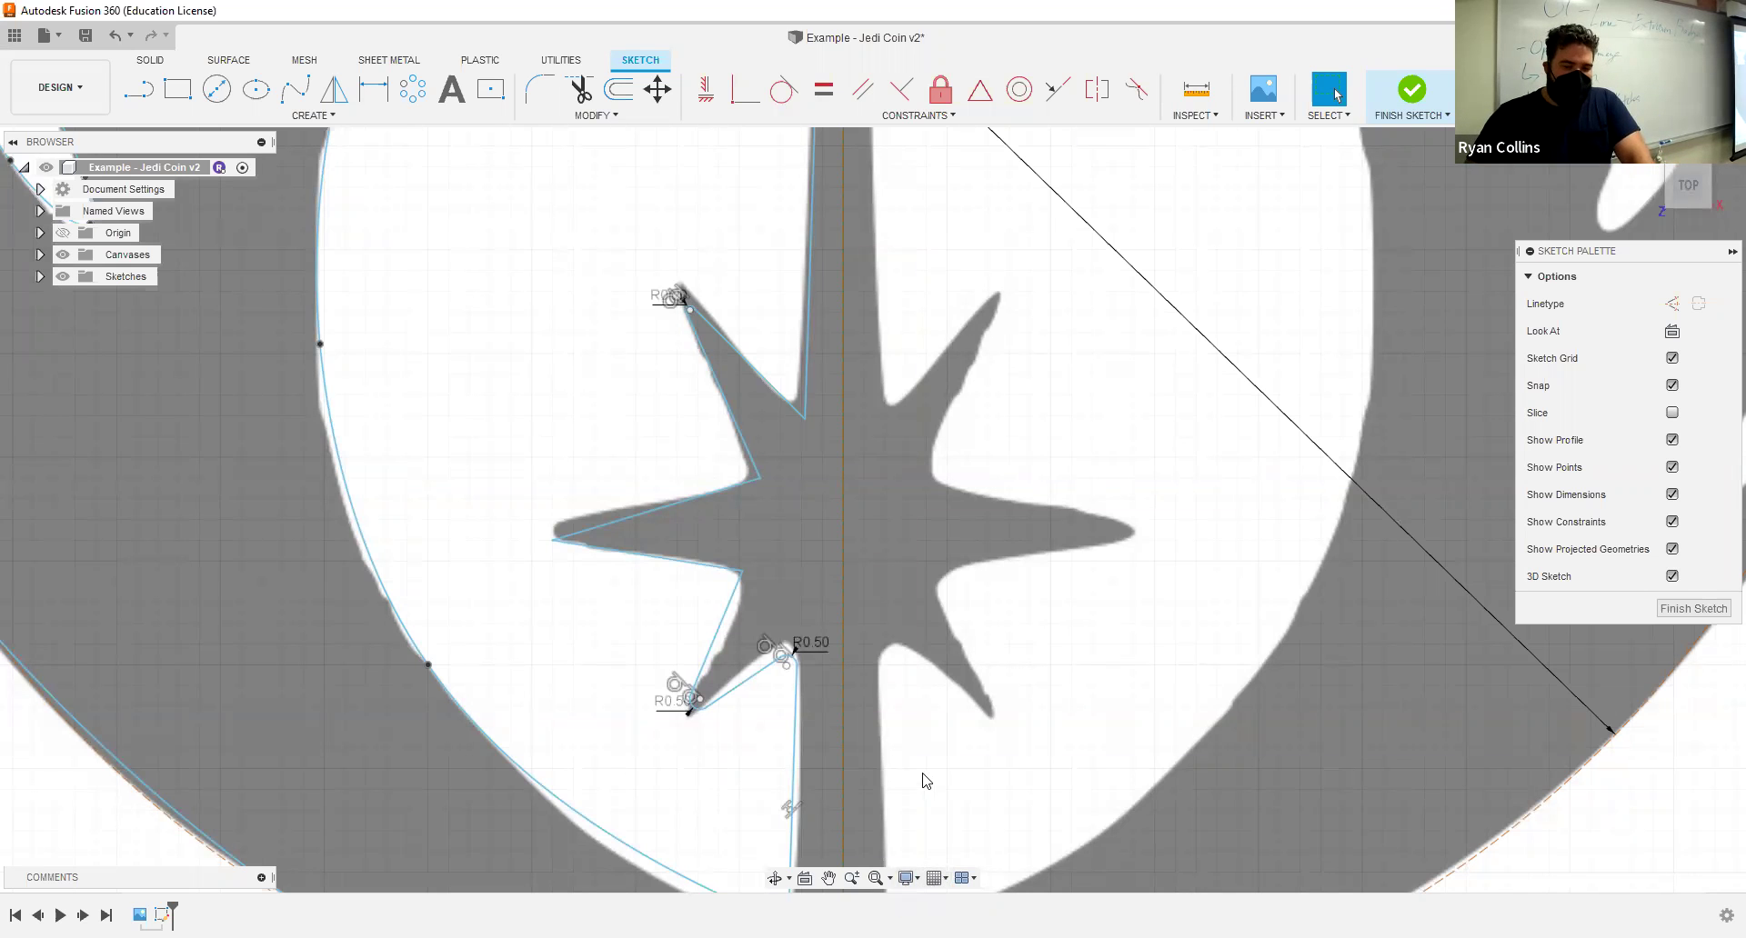
# Step: Try moving the upper-left ray's rounded tip to the canvas tip with Snap to Grid off, and revert both changes
pyautogui.click(948, 882)
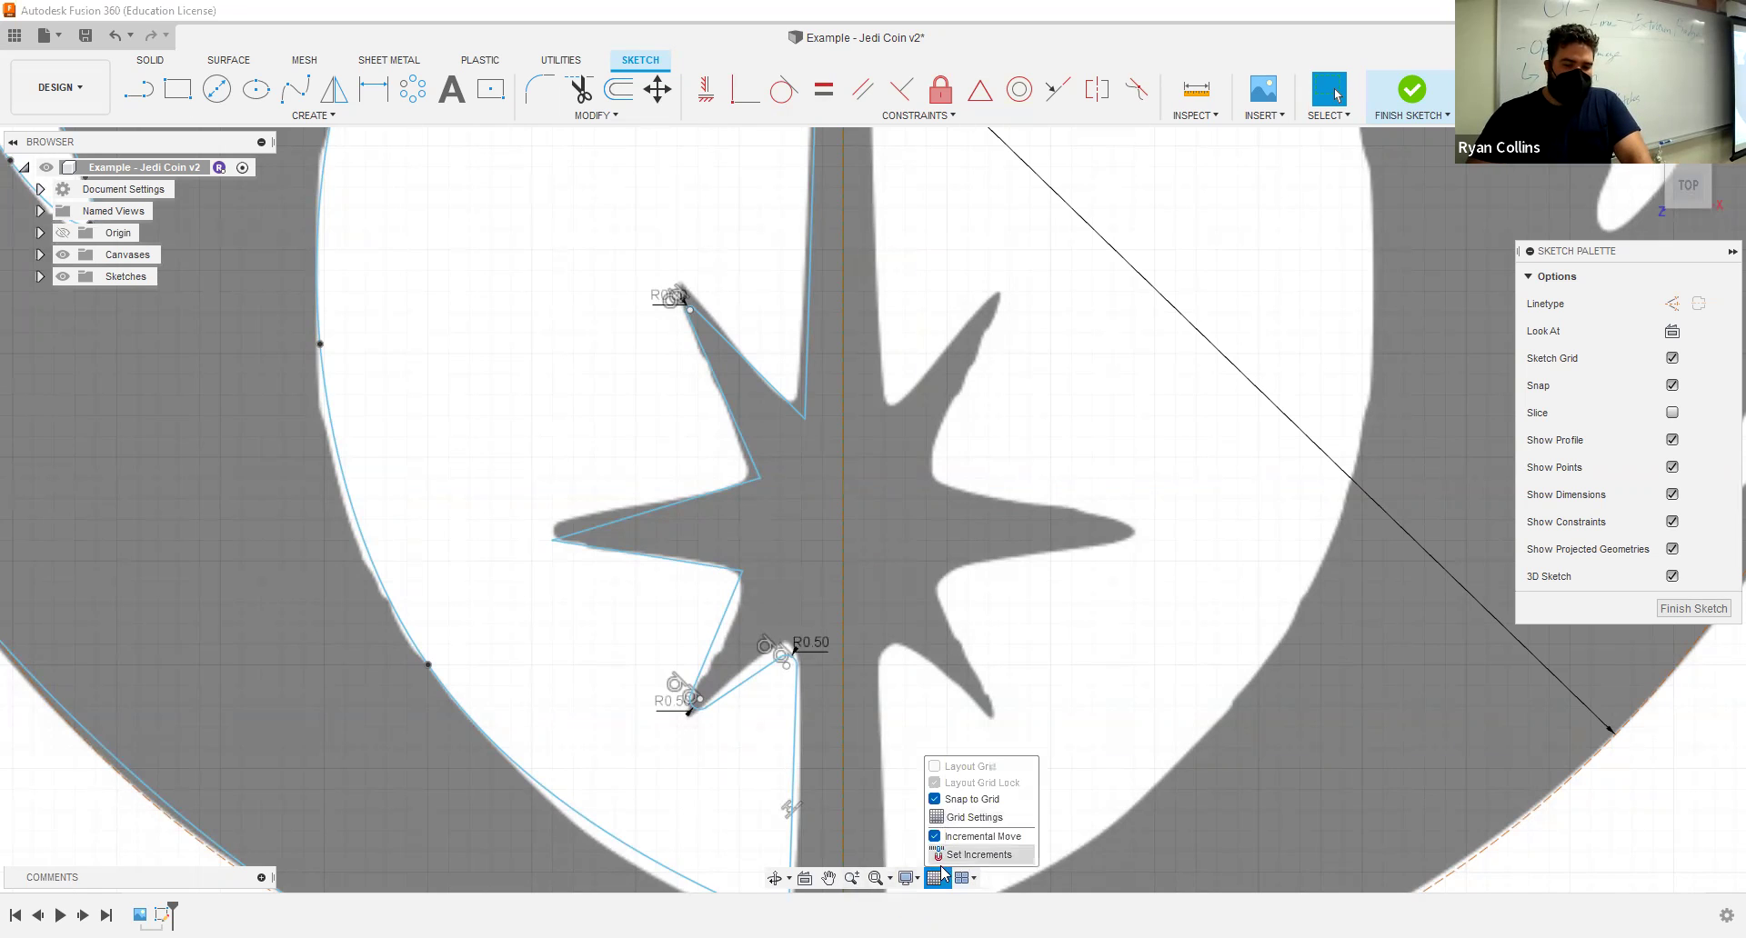
pyautogui.click(934, 800)
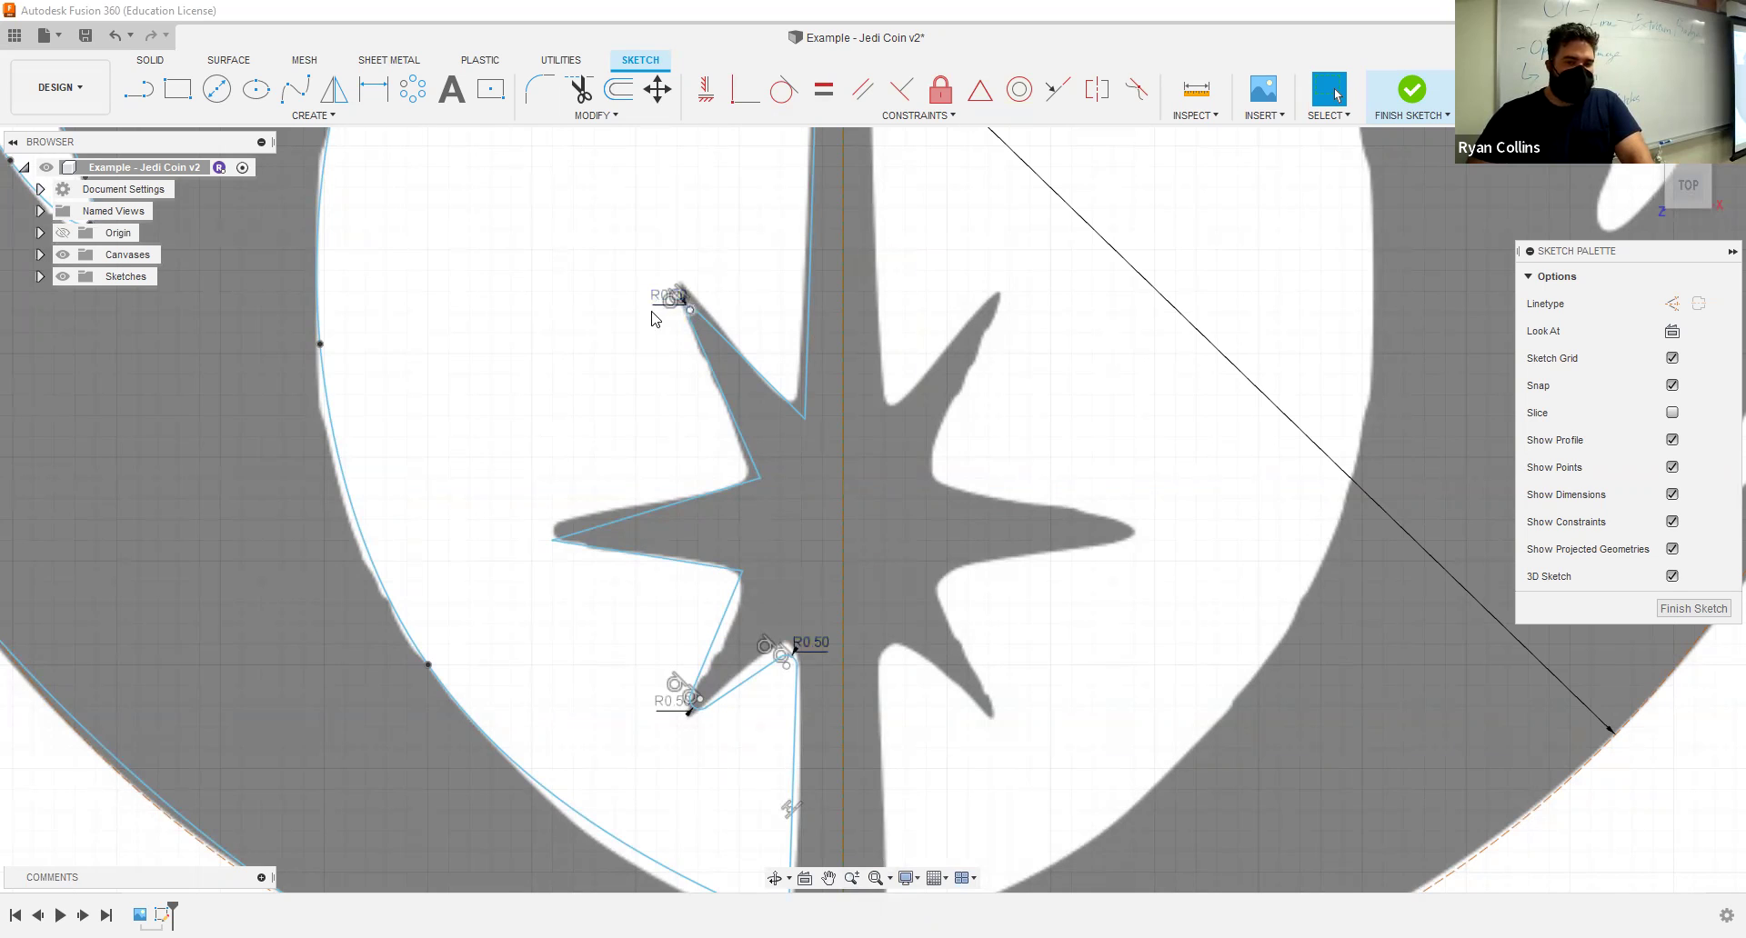
pyautogui.moveTo(690, 308); pyautogui.dragTo(684, 289)
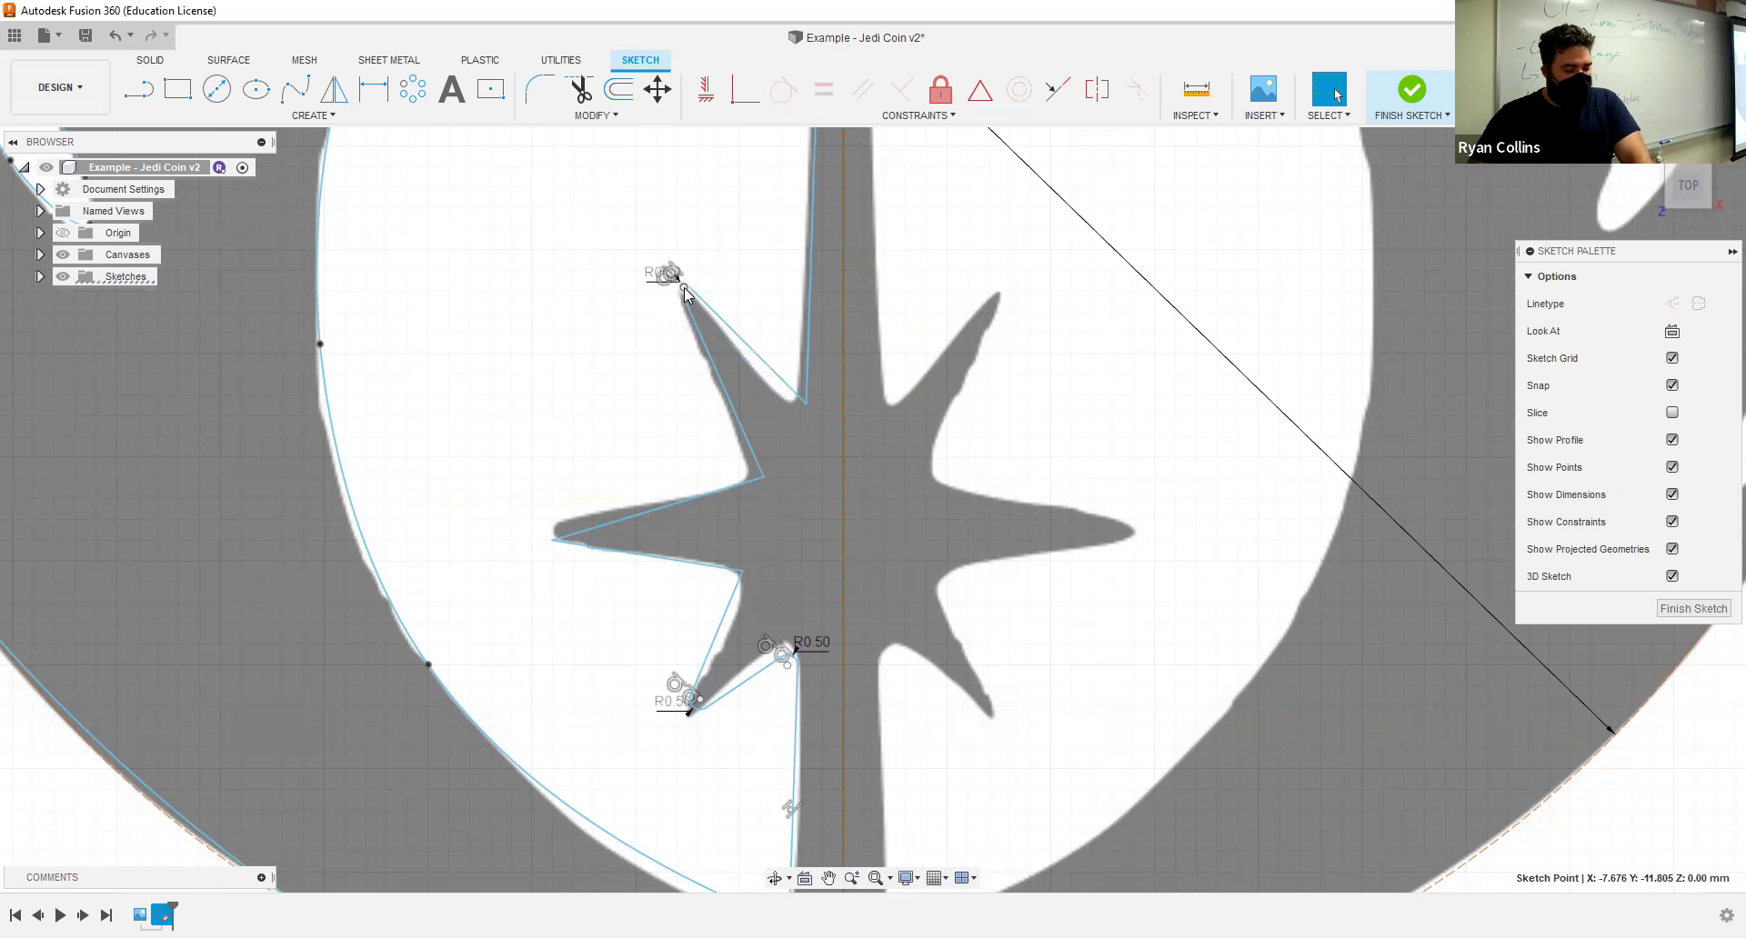
pyautogui.hotkey('ctrl', 'z')
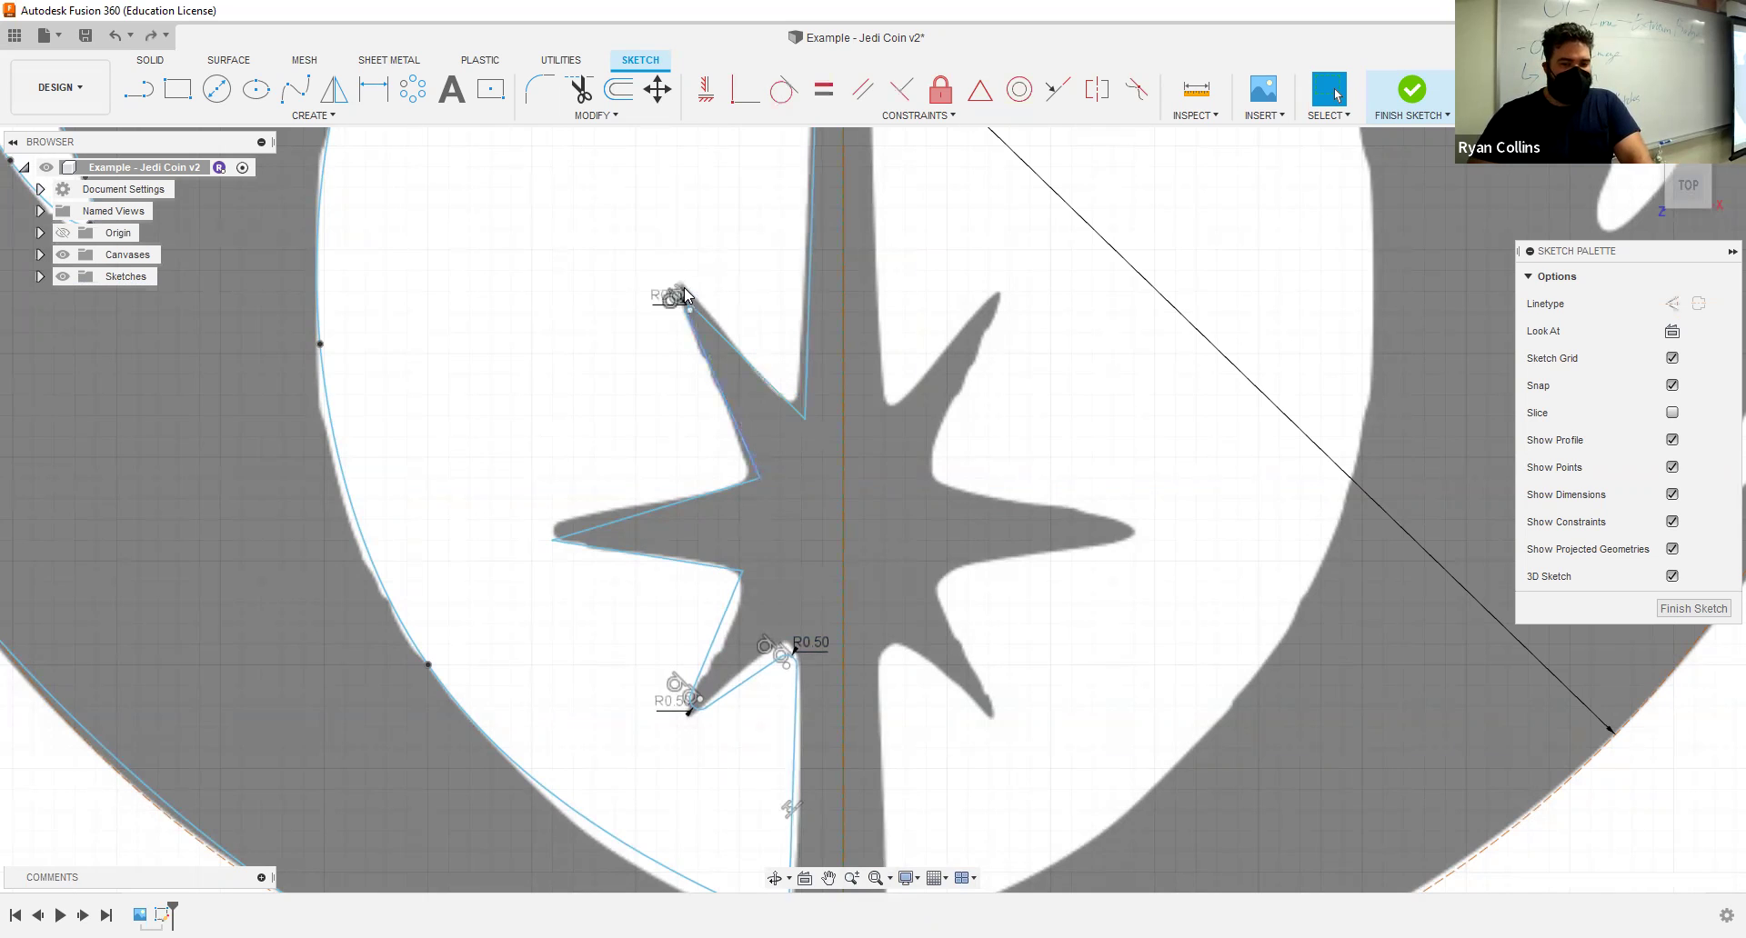
pyautogui.click(936, 880)
pyautogui.click(934, 800)
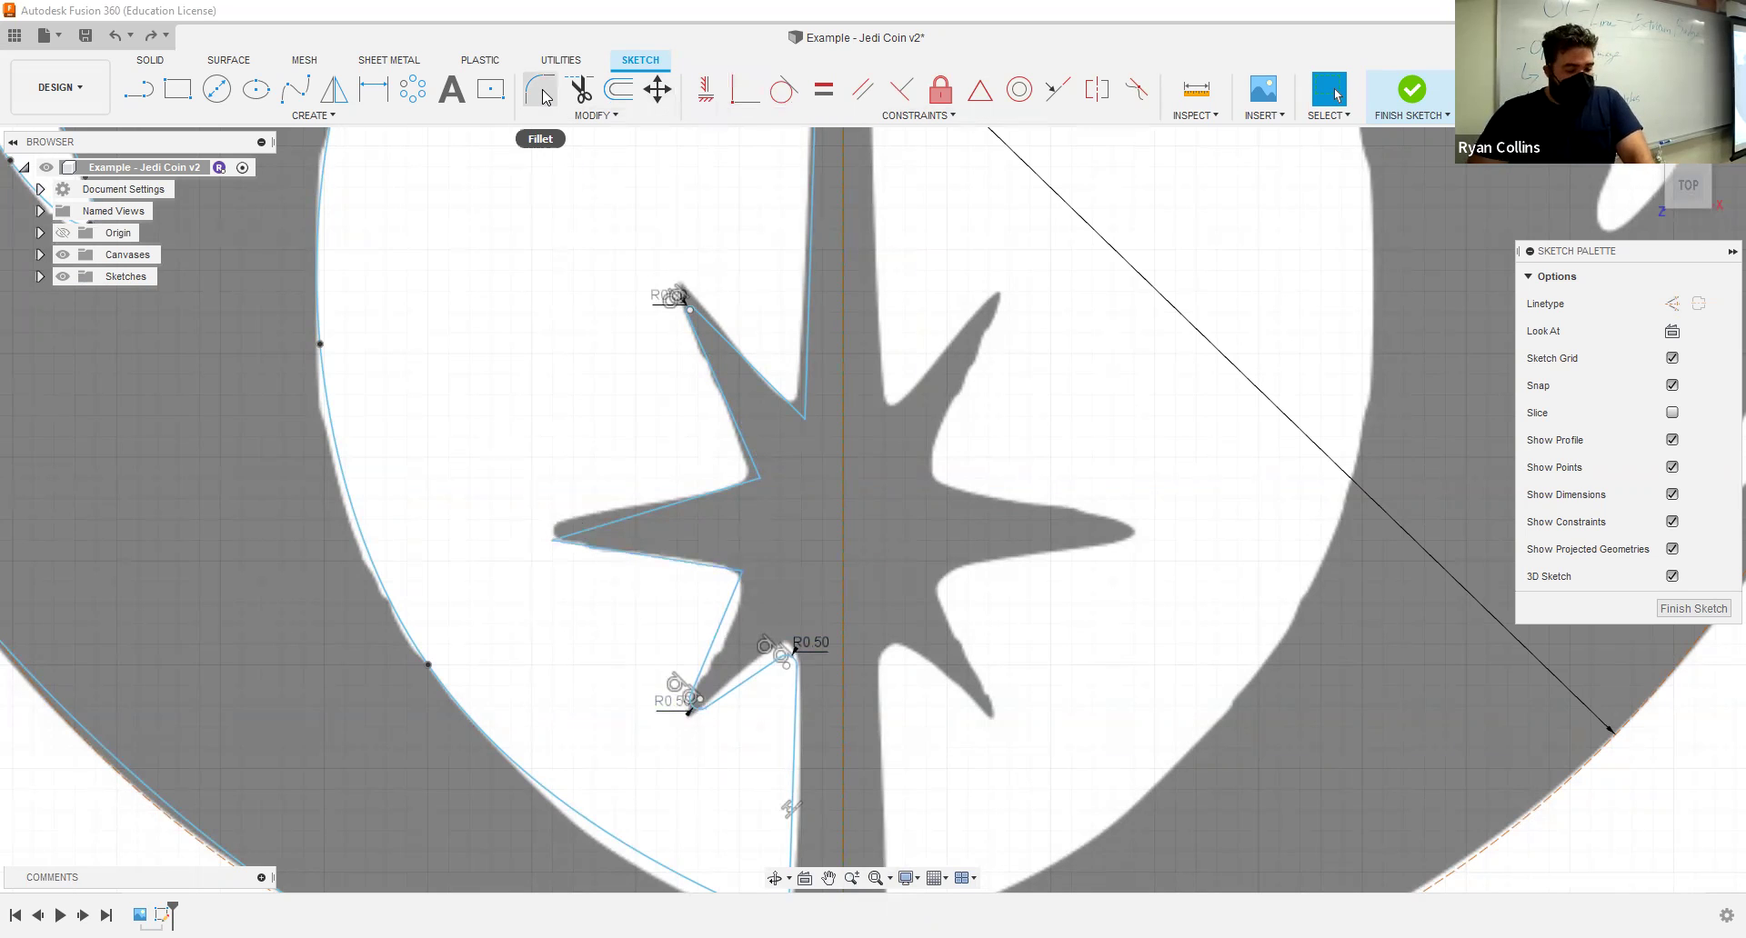
# Step: Undo the two ray-tip fillets and fillet the tips of the star's lower-left and upper-left rays with a 0.2 mm radius
pyautogui.hotkey('ctrl', 'z')
pyautogui.hotkey('ctrl', 'z')
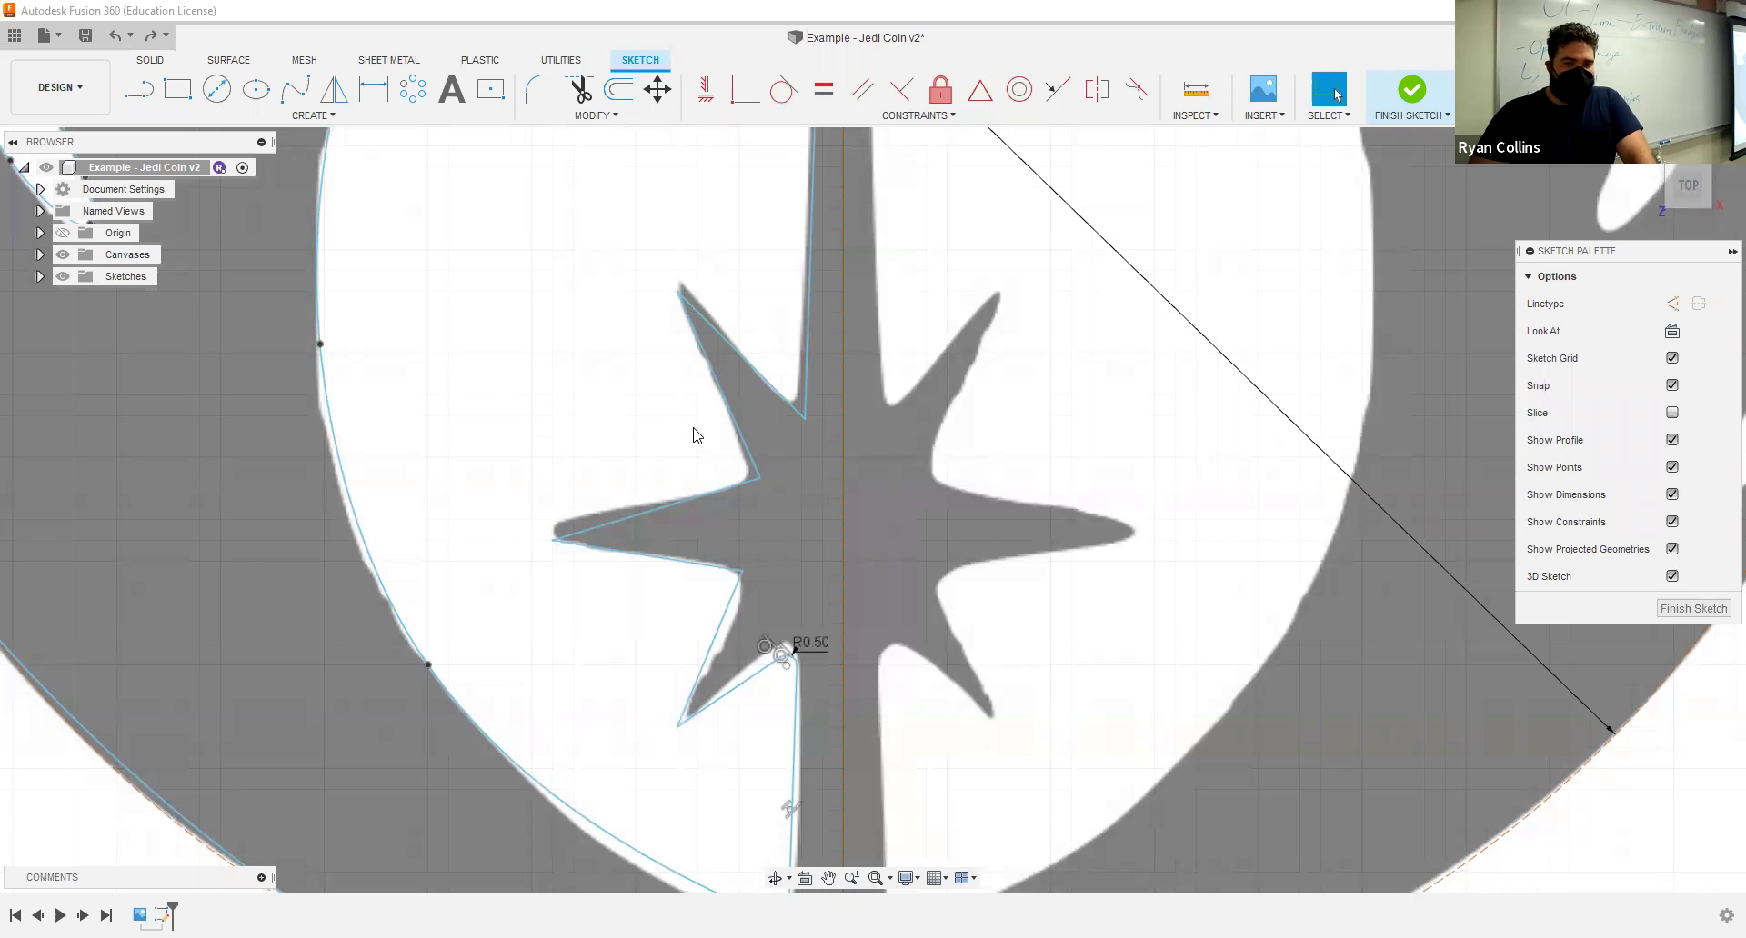
pyautogui.click(541, 93)
pyautogui.click(730, 689)
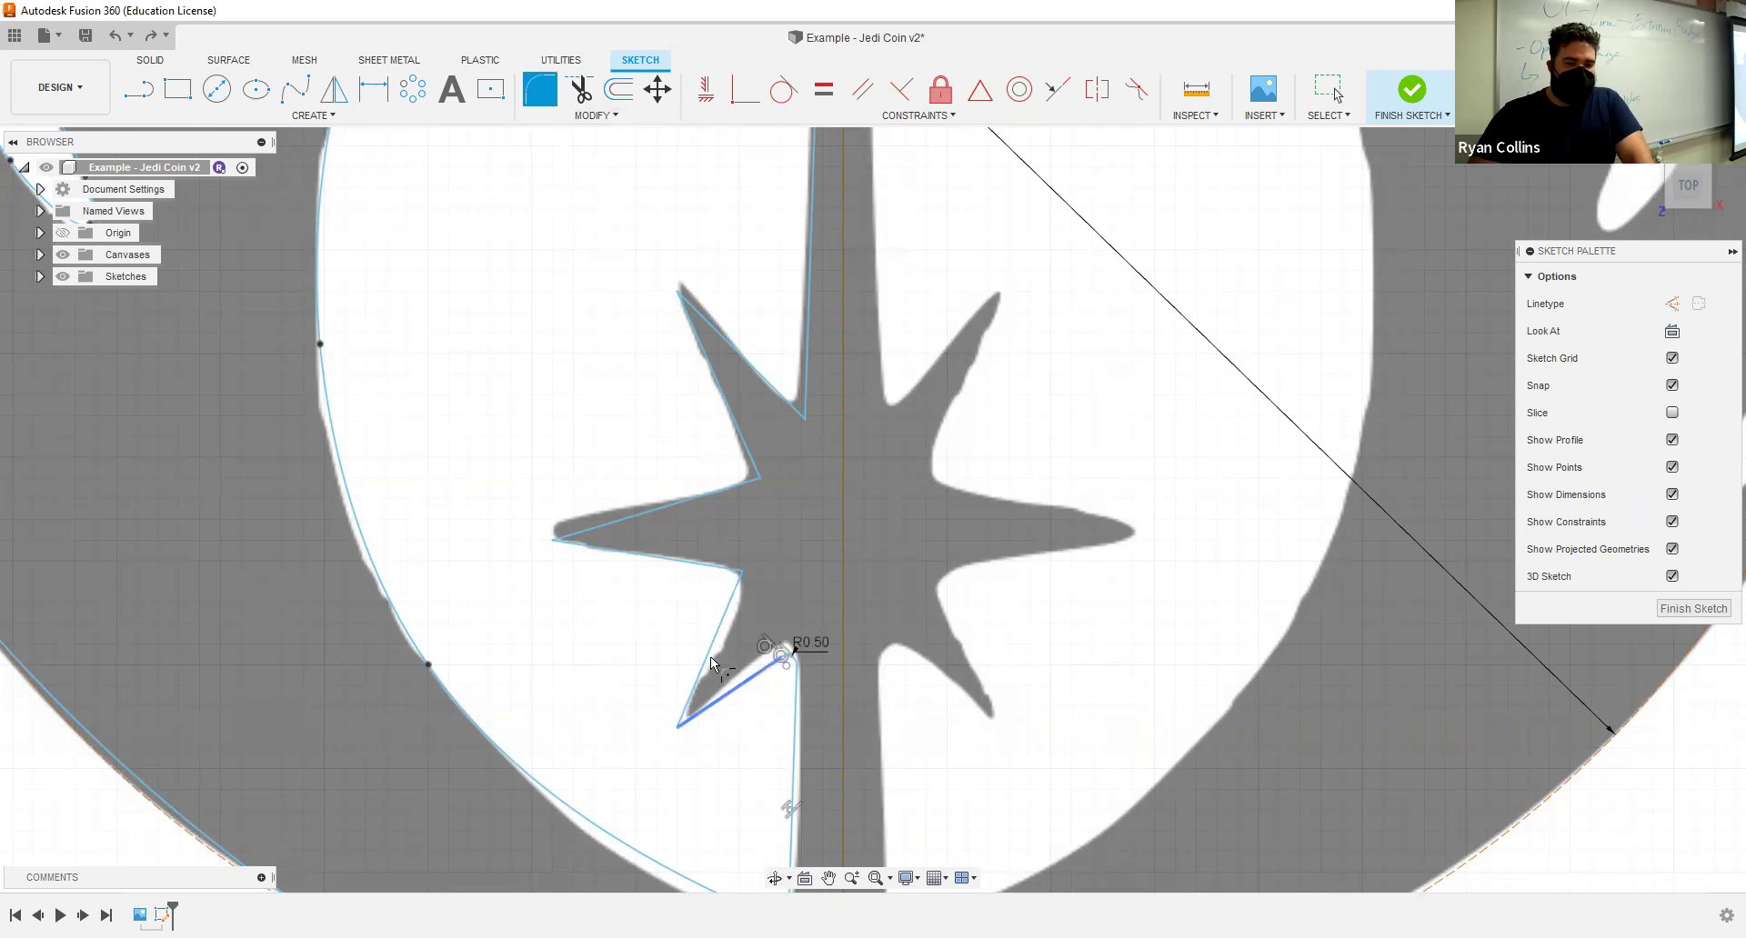
pyautogui.click(725, 662)
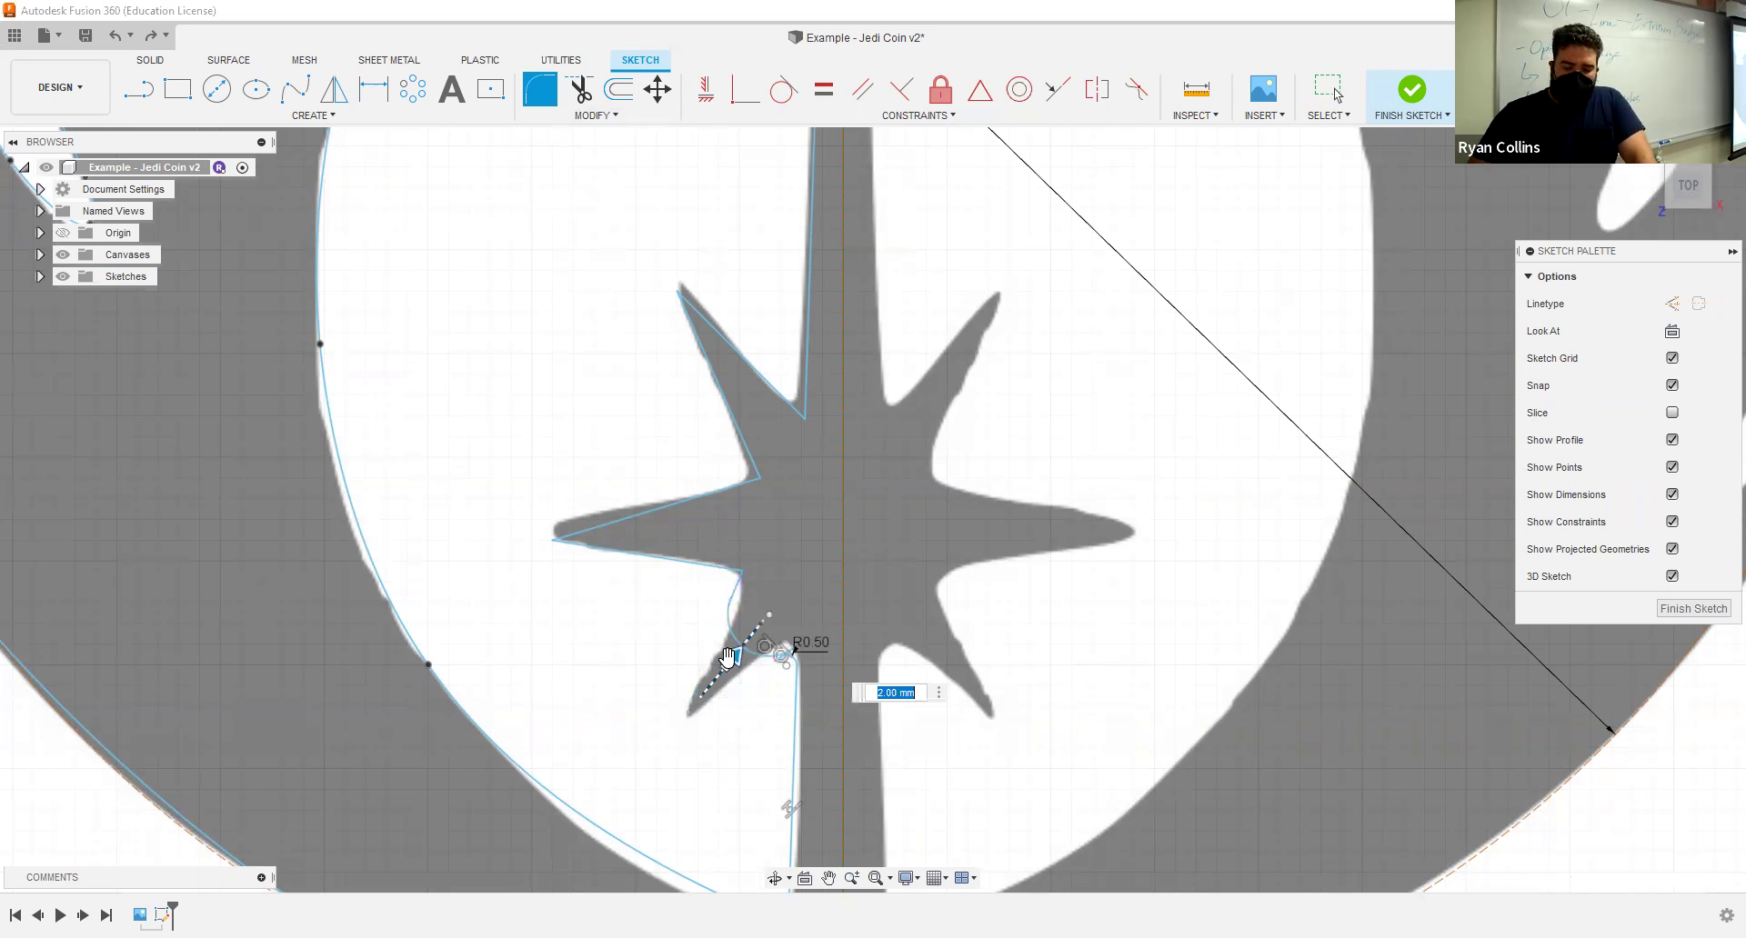
pyautogui.write('.2')
pyautogui.click(727, 657)
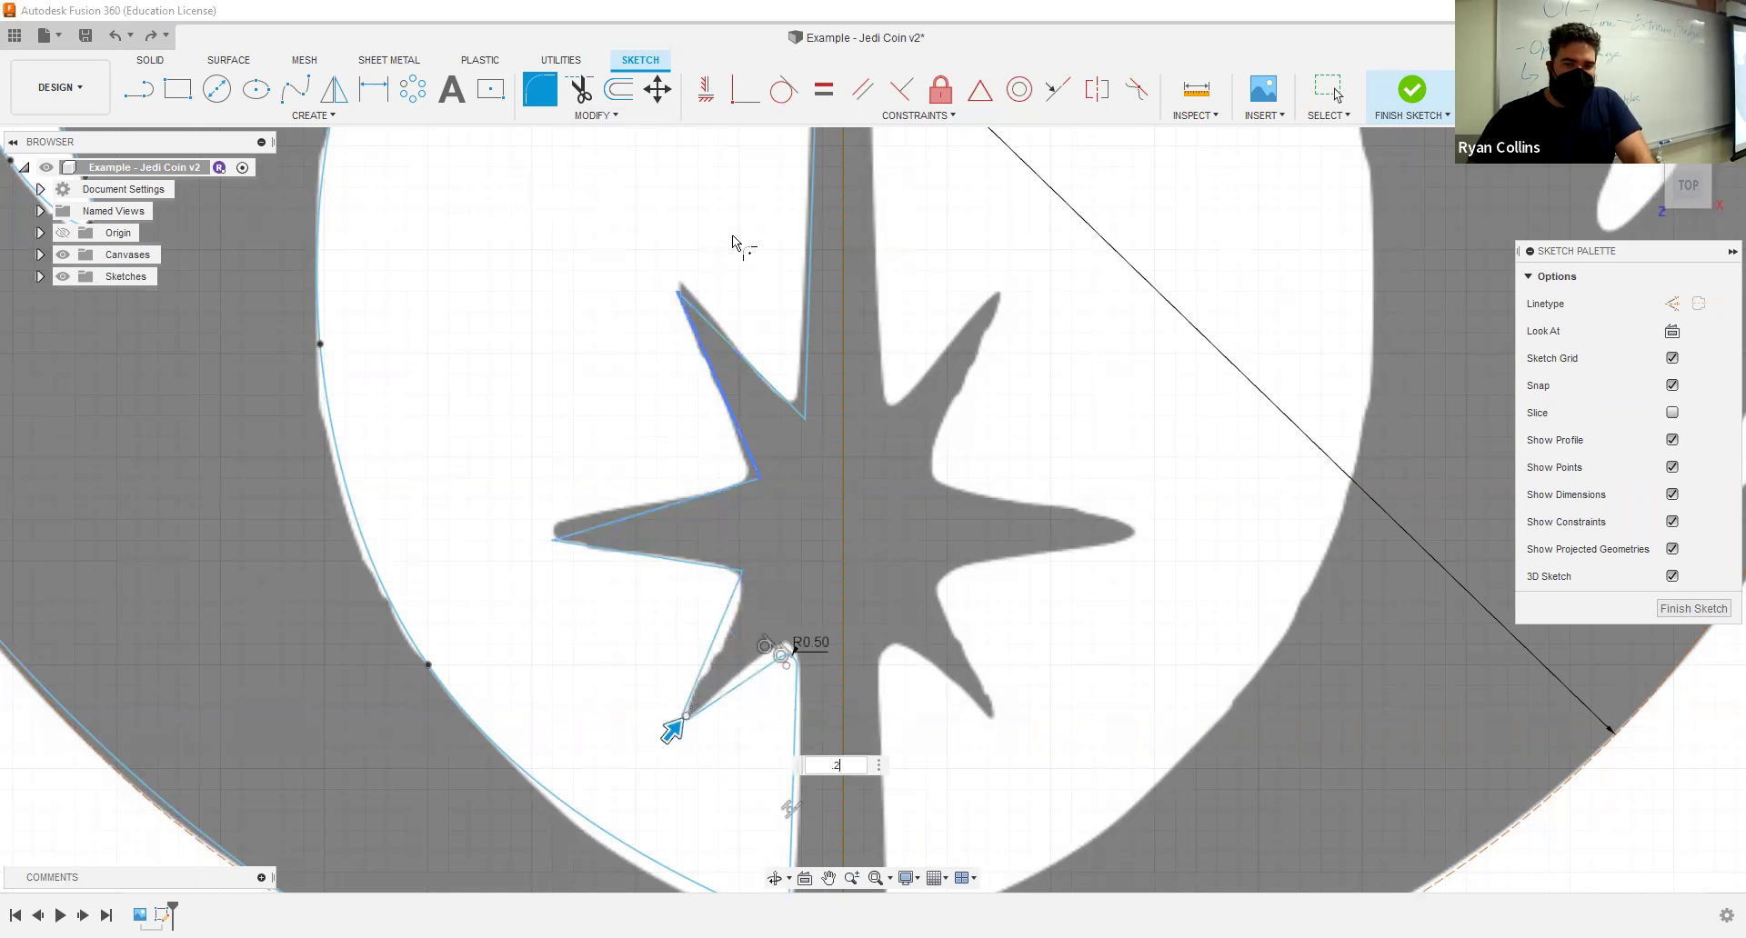
pyautogui.press('Return')
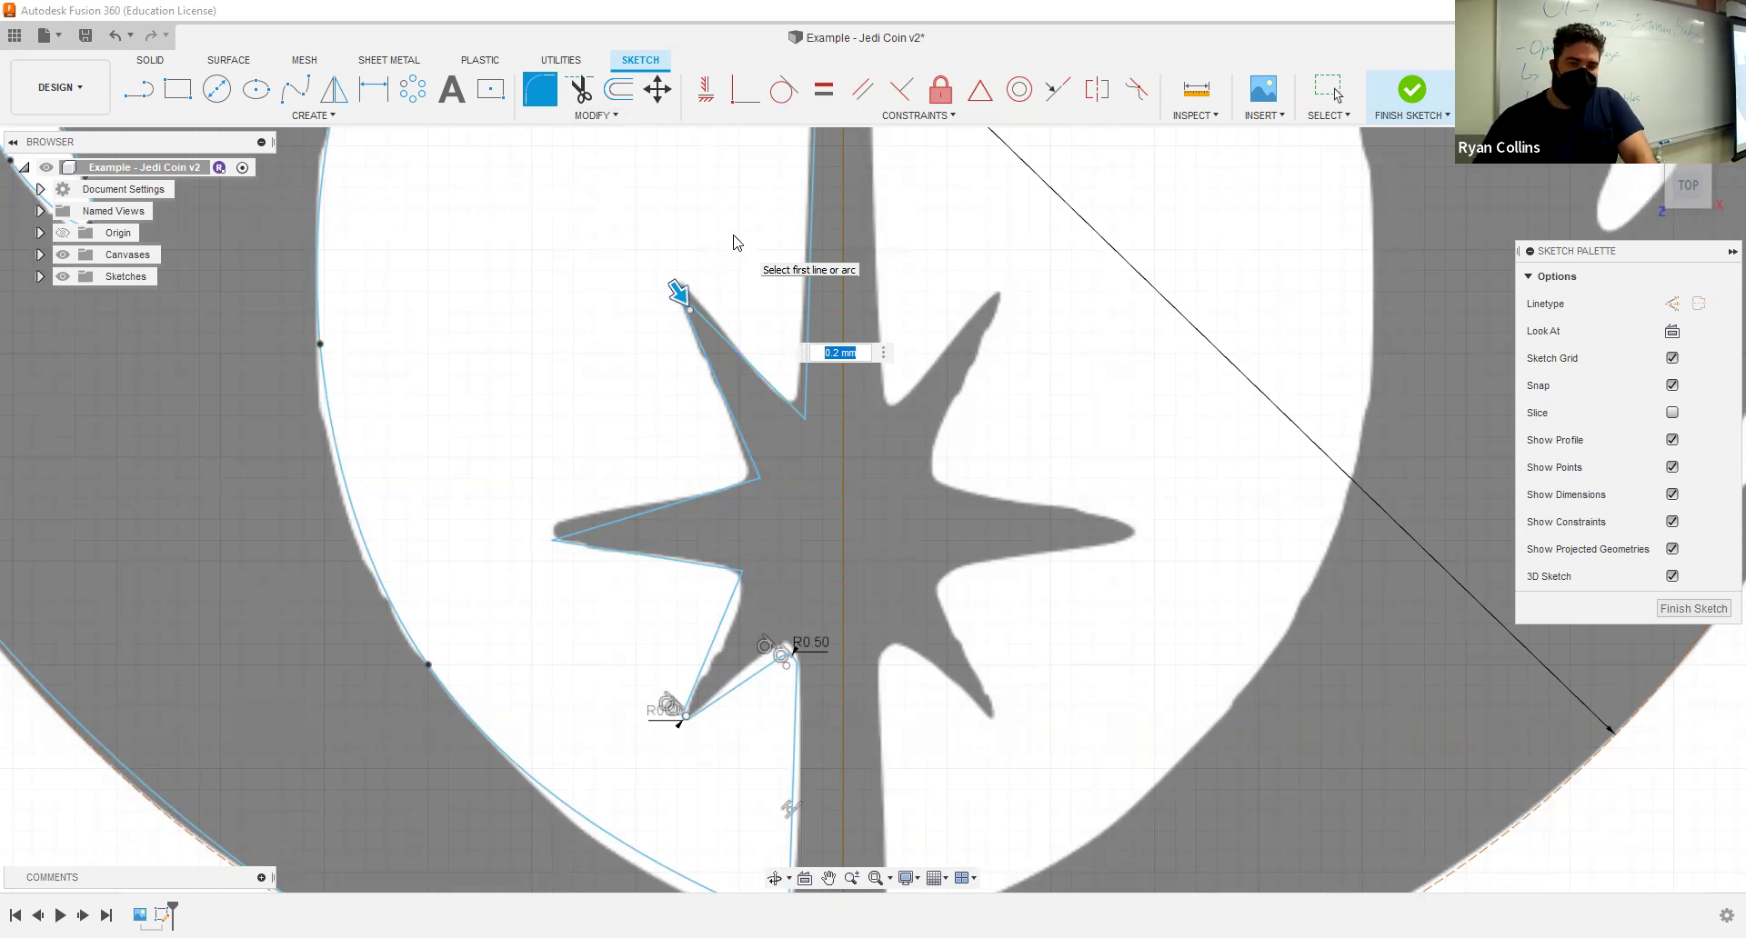
pyautogui.press('Escape')
# Step: Set the radius of the lower-left ray's tip fillet to 0.5 mm
pyautogui.doubleClick(657, 720)
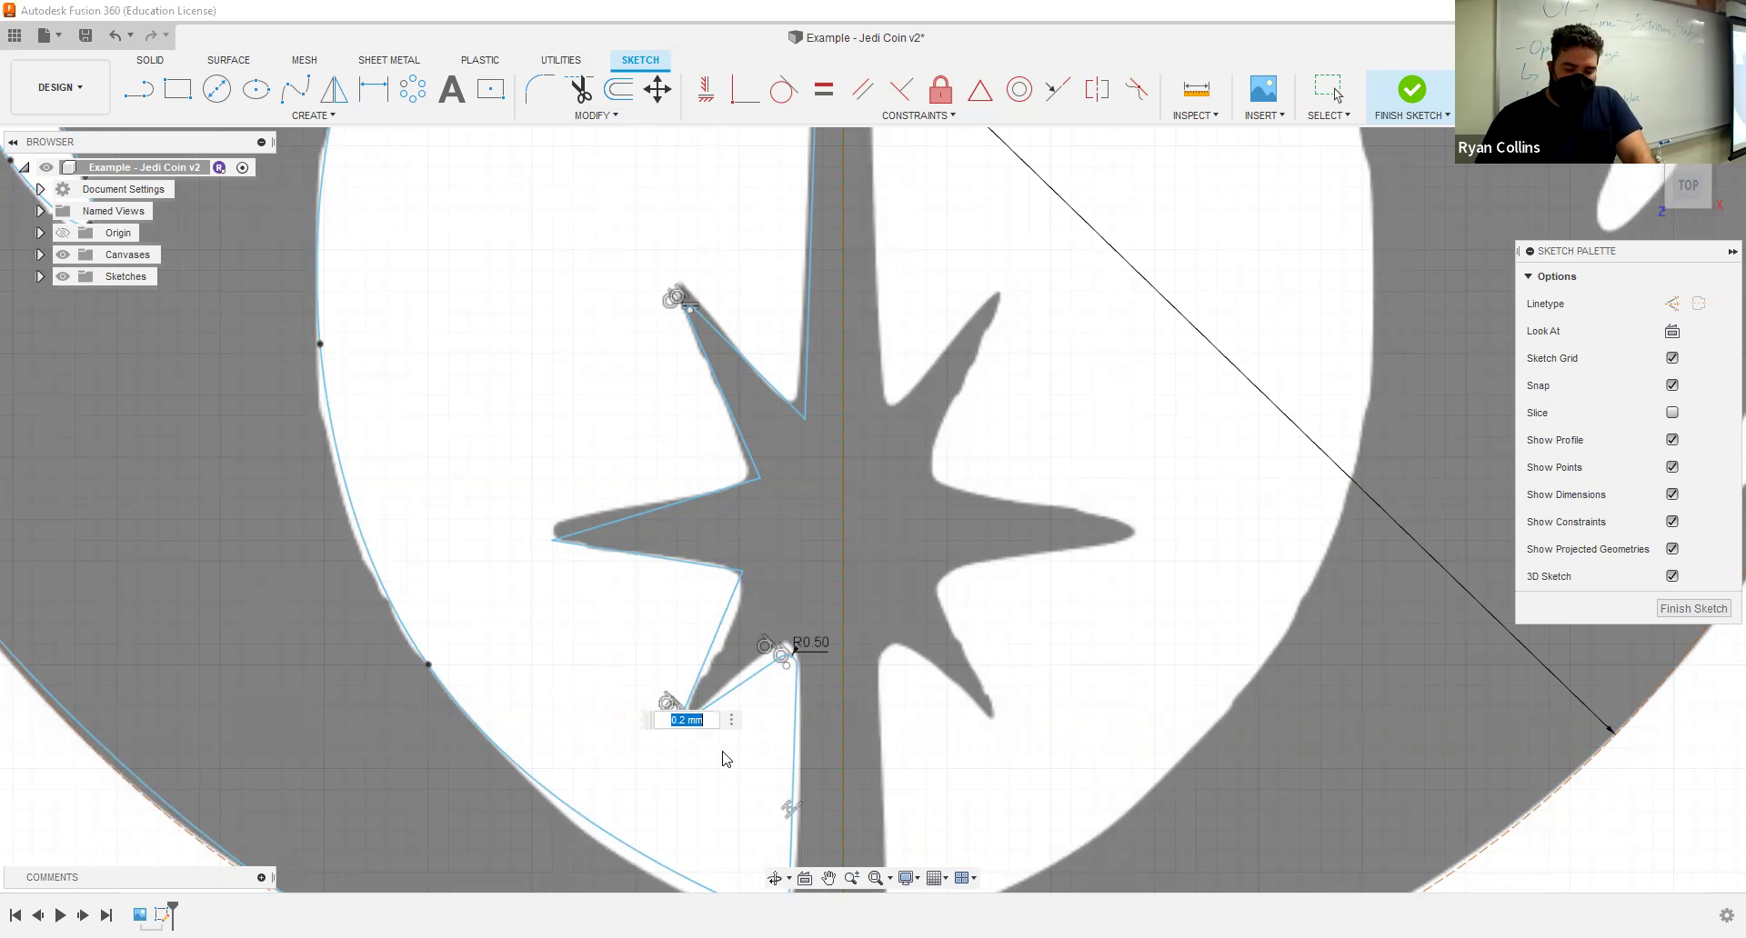
pyautogui.write('.5')
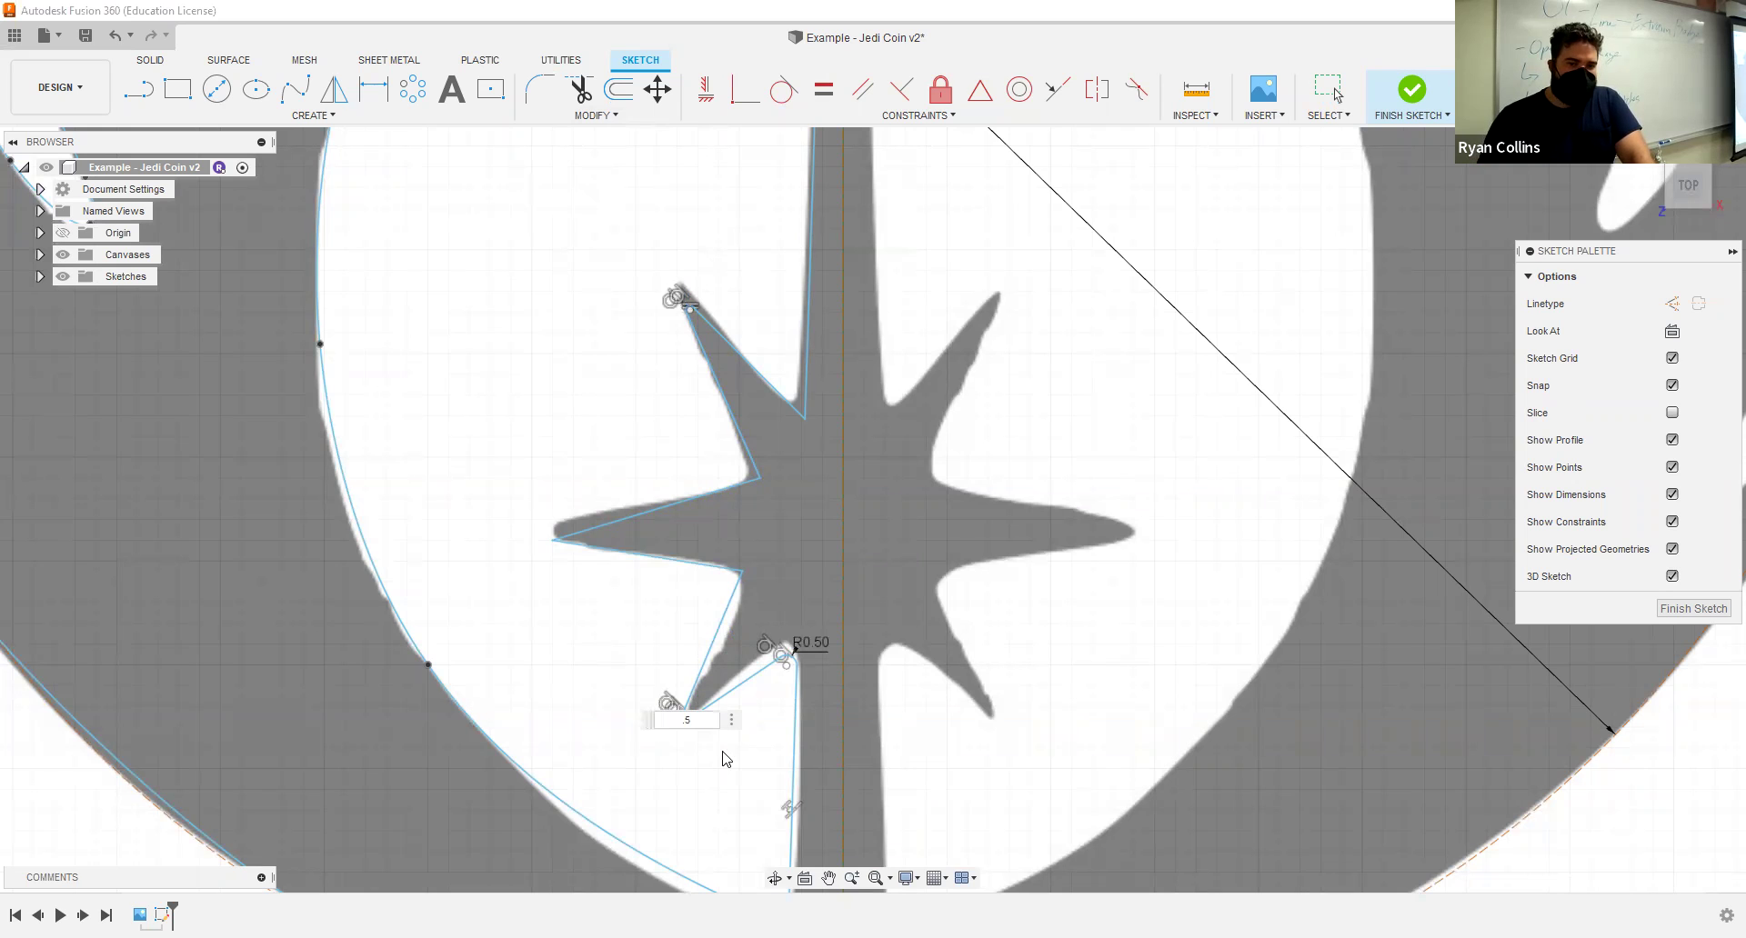
pyautogui.press('Return')
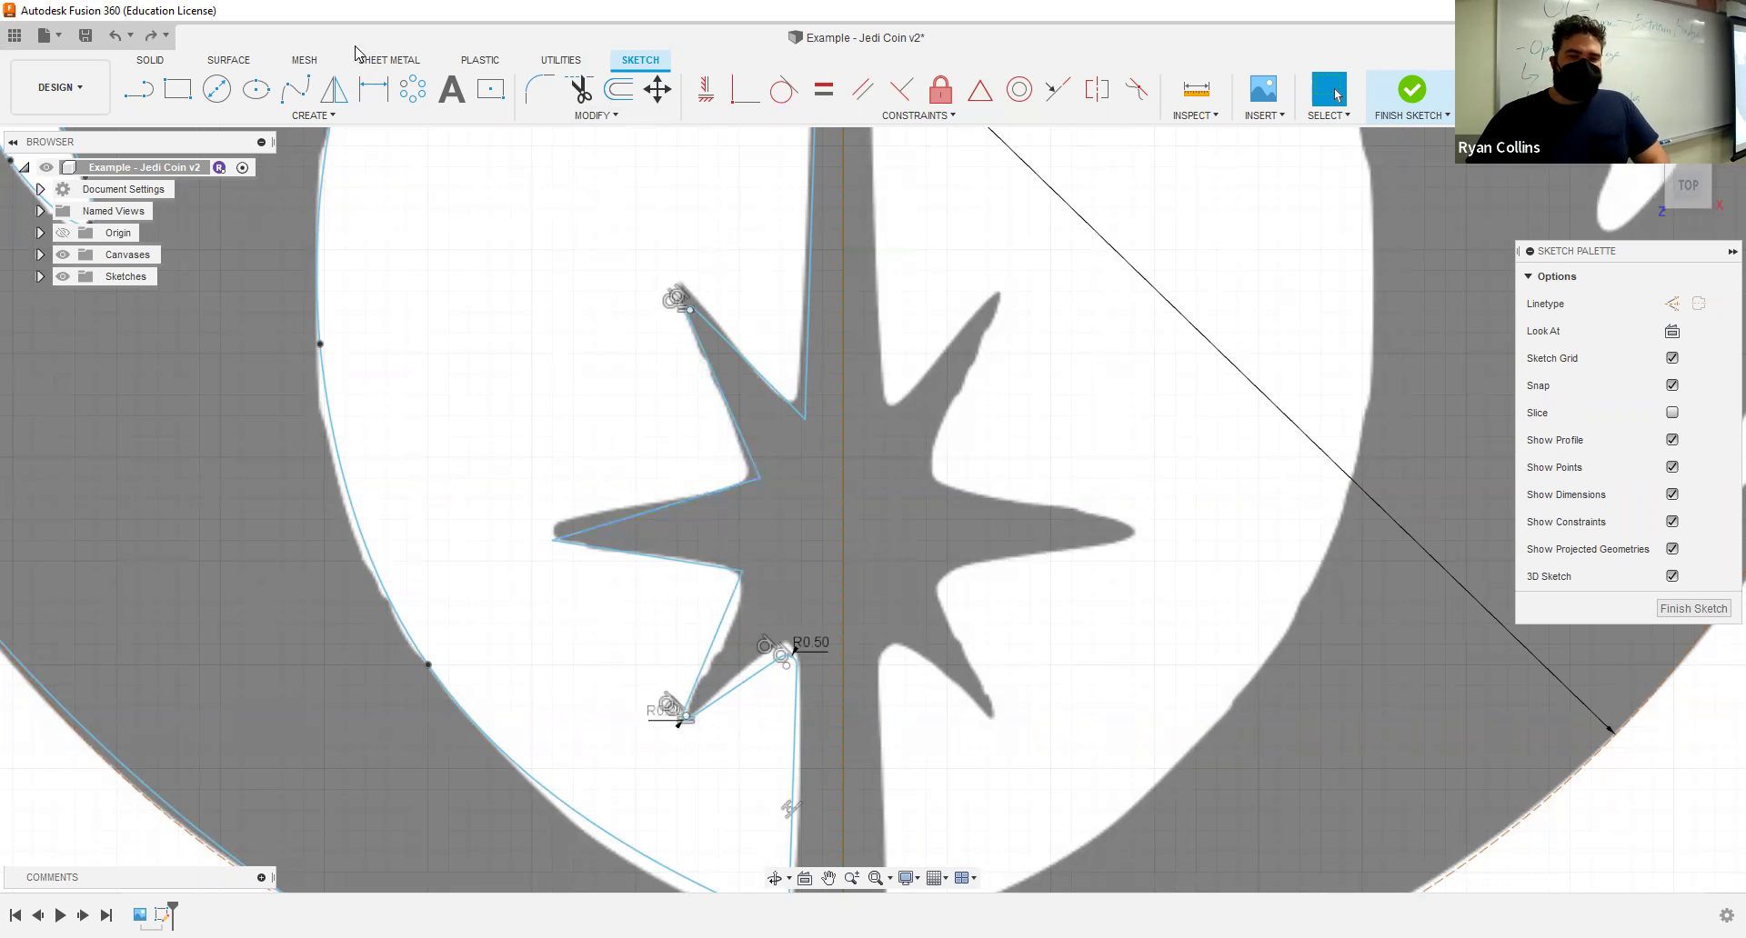
# Step: Fillet the corner where the upper-left ray meets the spike's edge line with a 0.50 mm radius
pyautogui.click(540, 88)
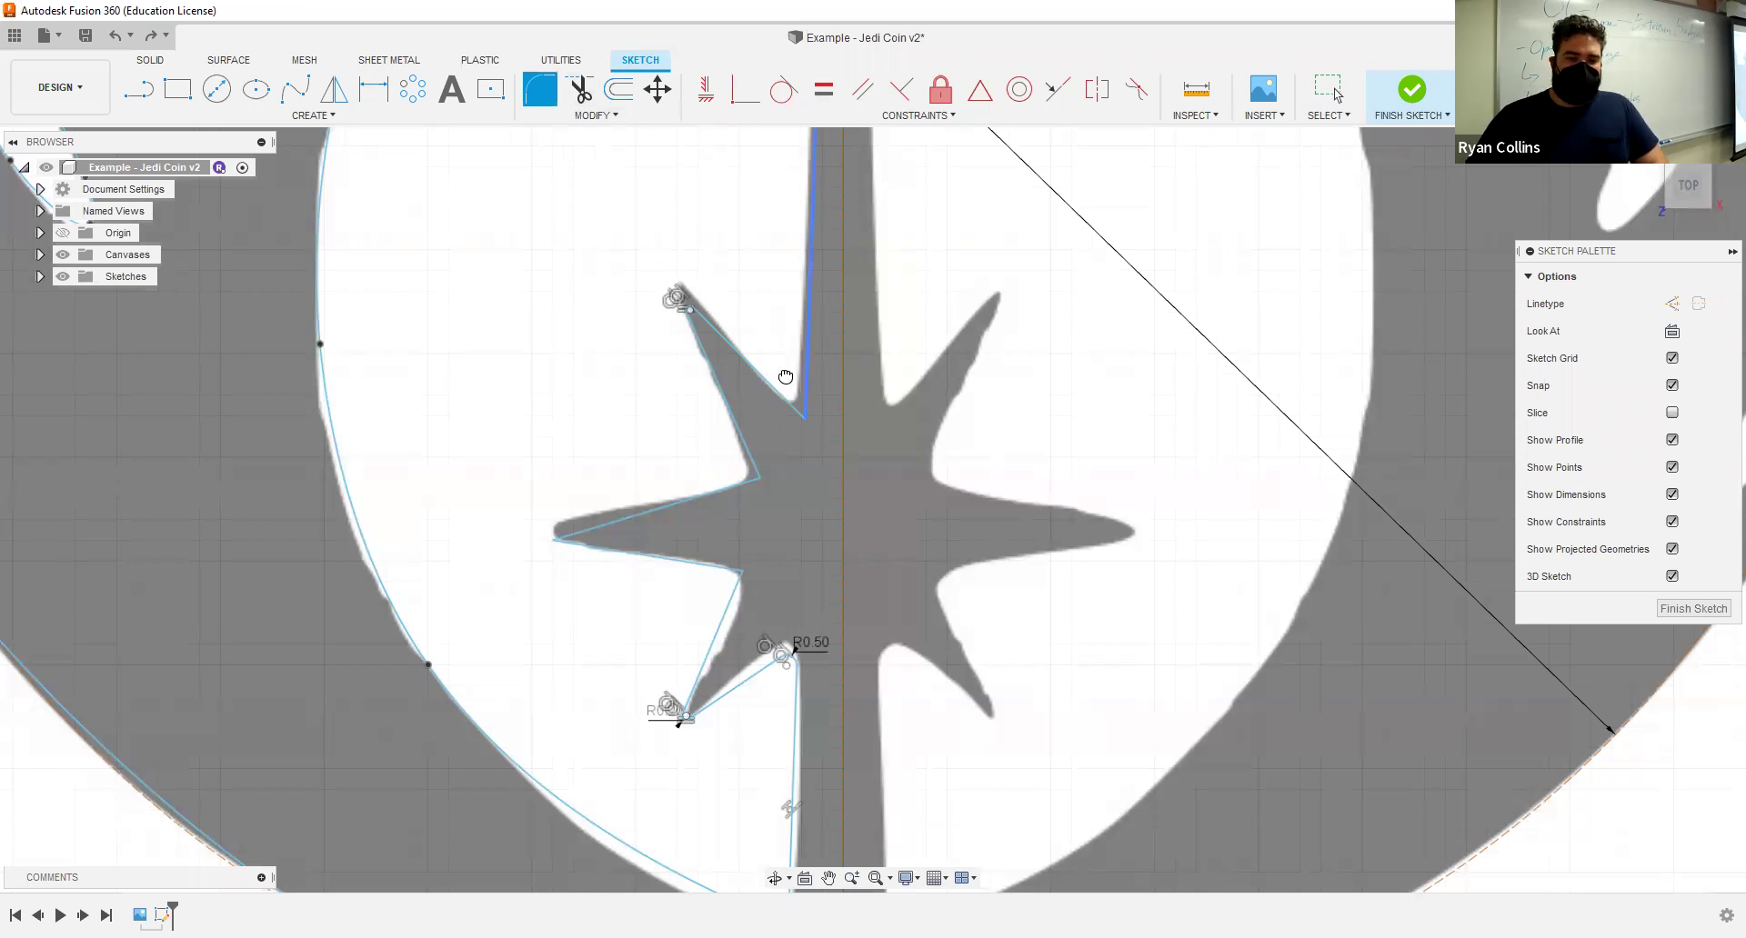
pyautogui.click(793, 418)
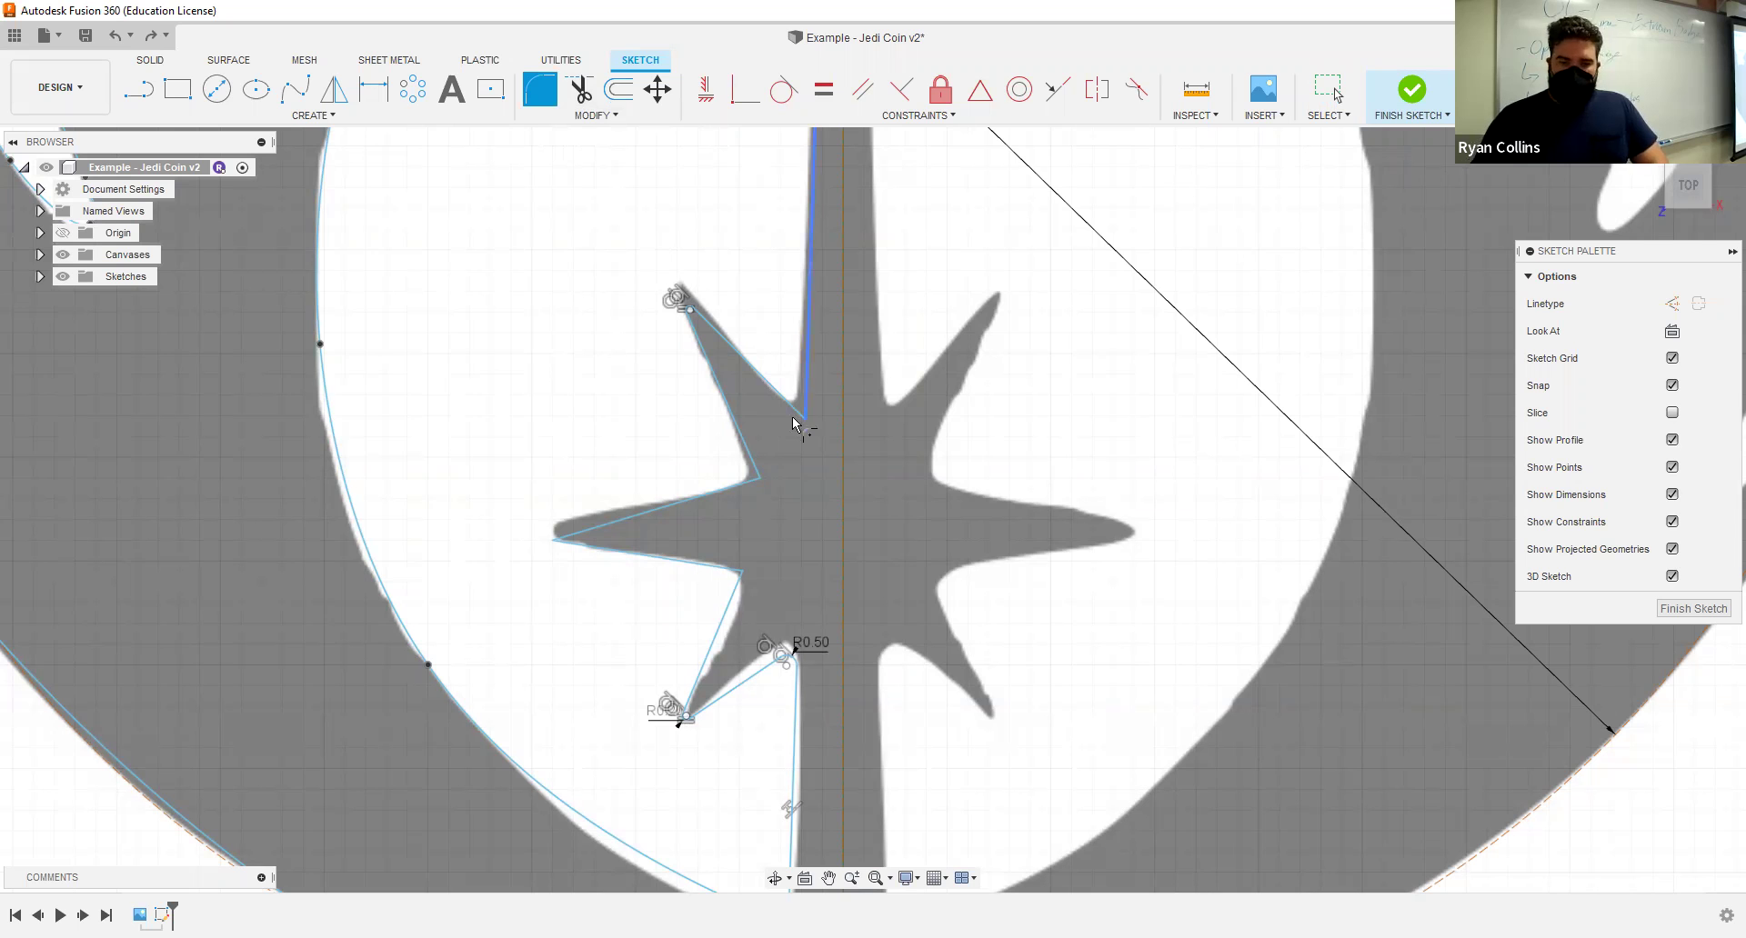
pyautogui.press('Return')
pyautogui.scroll(-5, 573, 309)
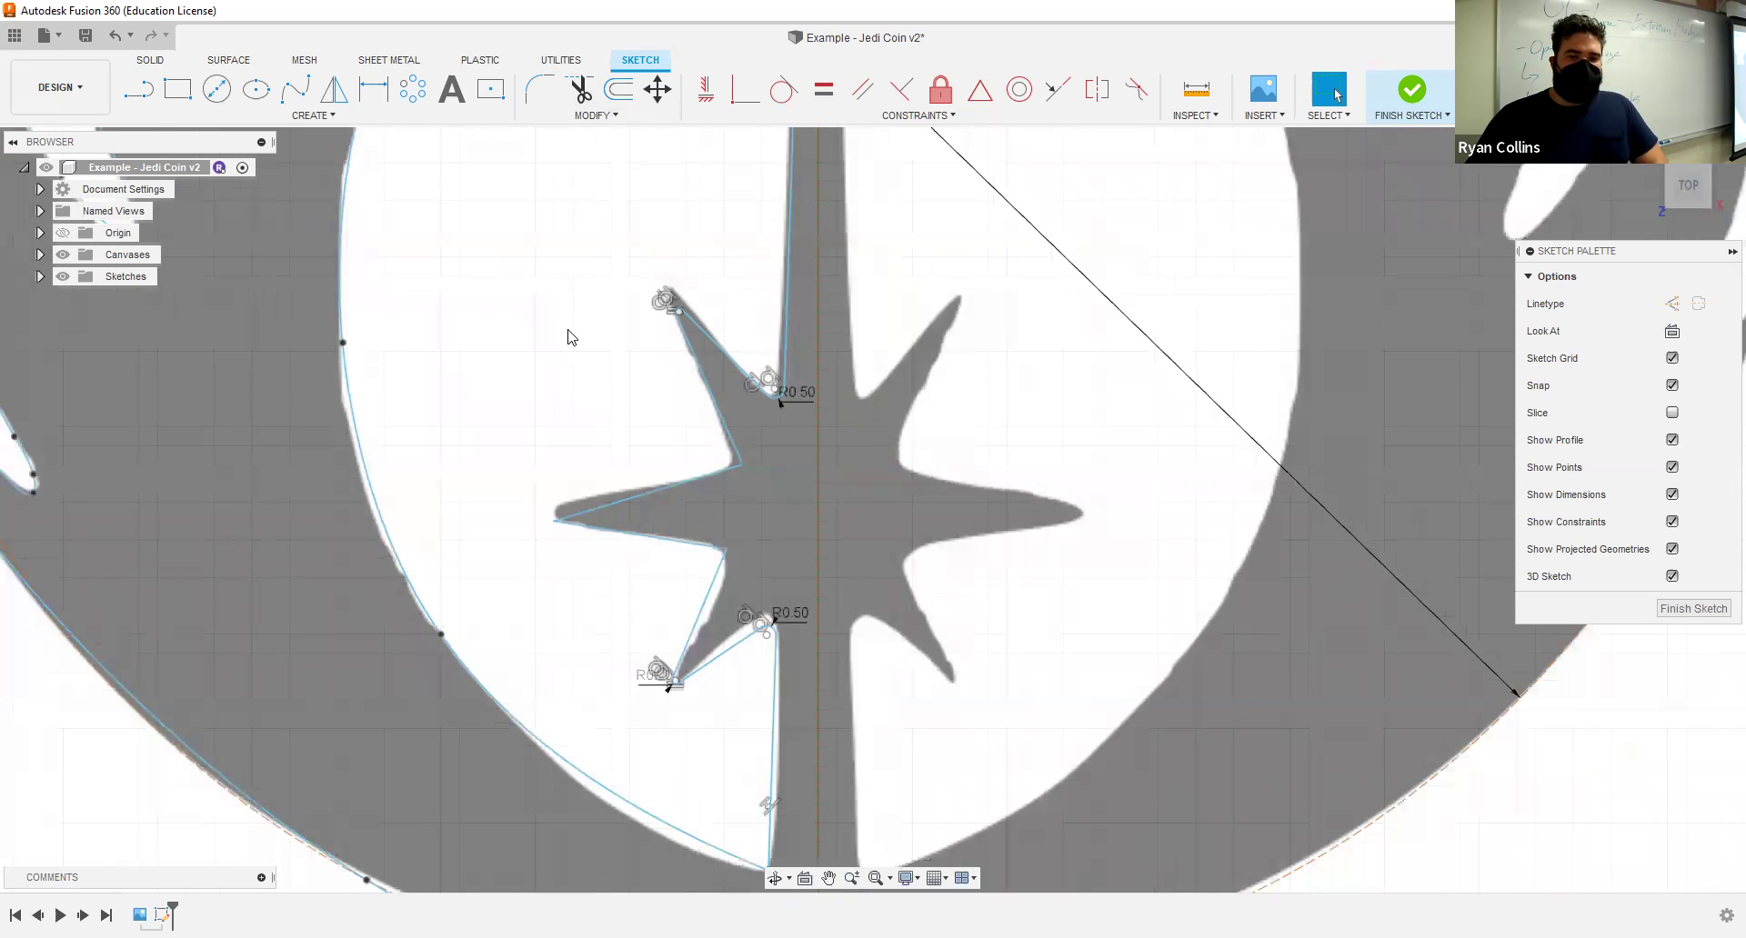
pyautogui.moveTo(557, 240); pyautogui.dragTo(561, 453, button='middle')
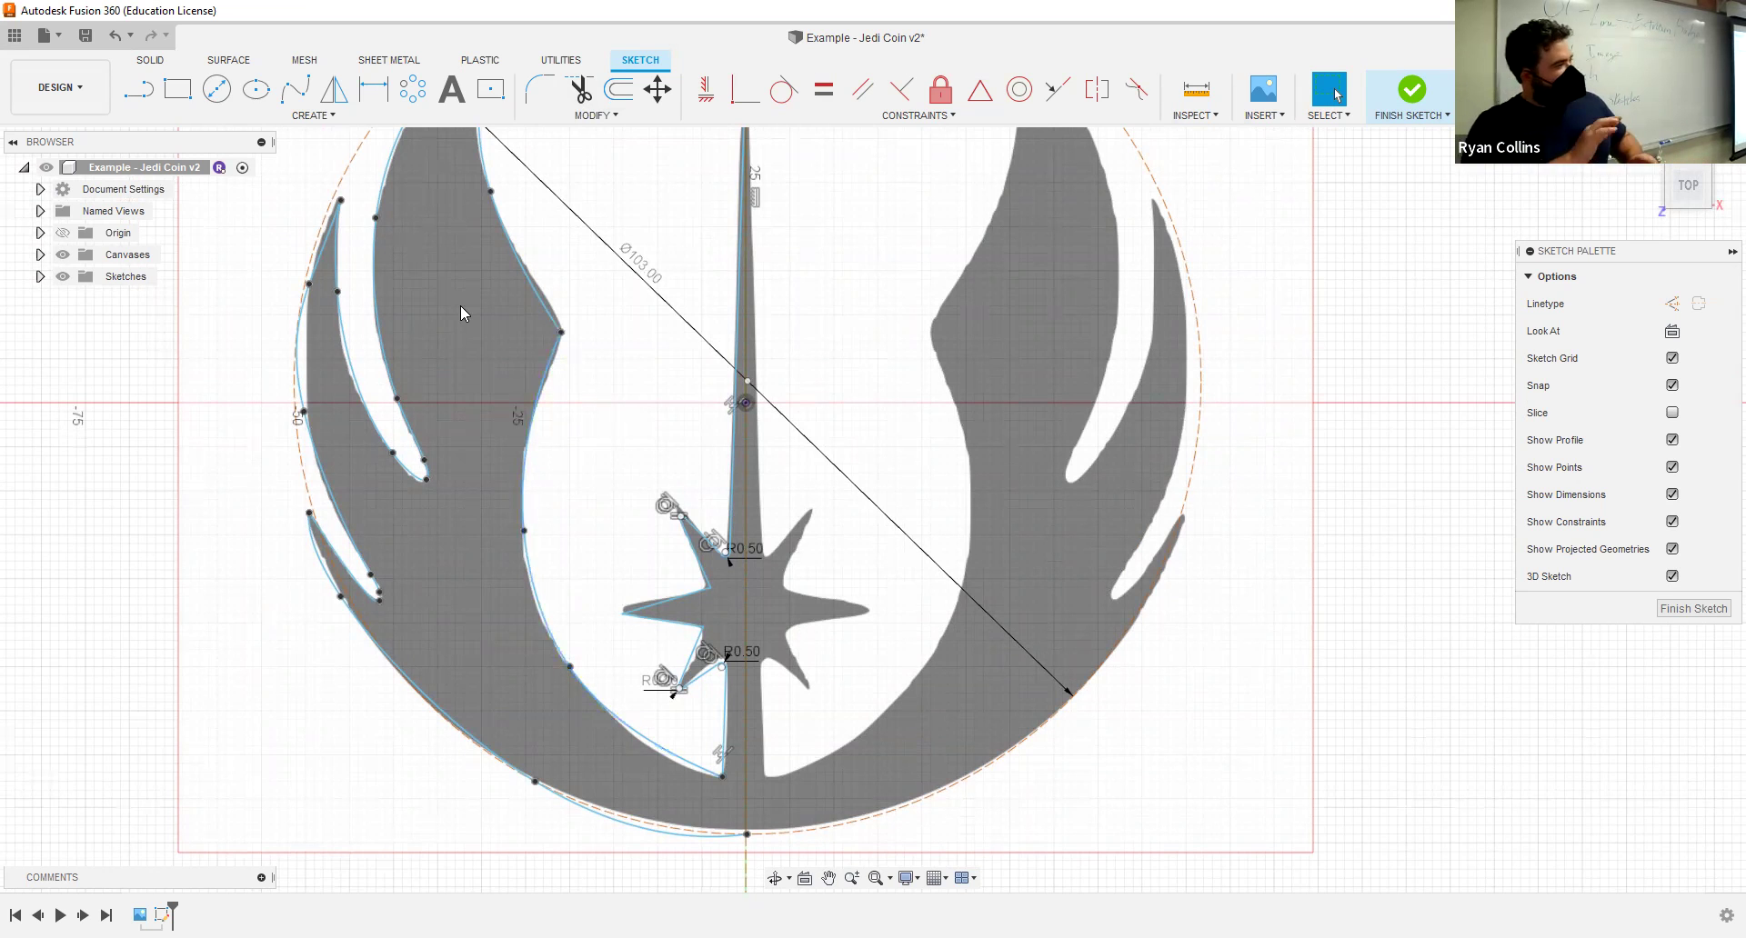
pyautogui.scroll(-3, 671, 369)
pyautogui.moveTo(671, 369); pyautogui.dragTo(679, 420, button='middle')
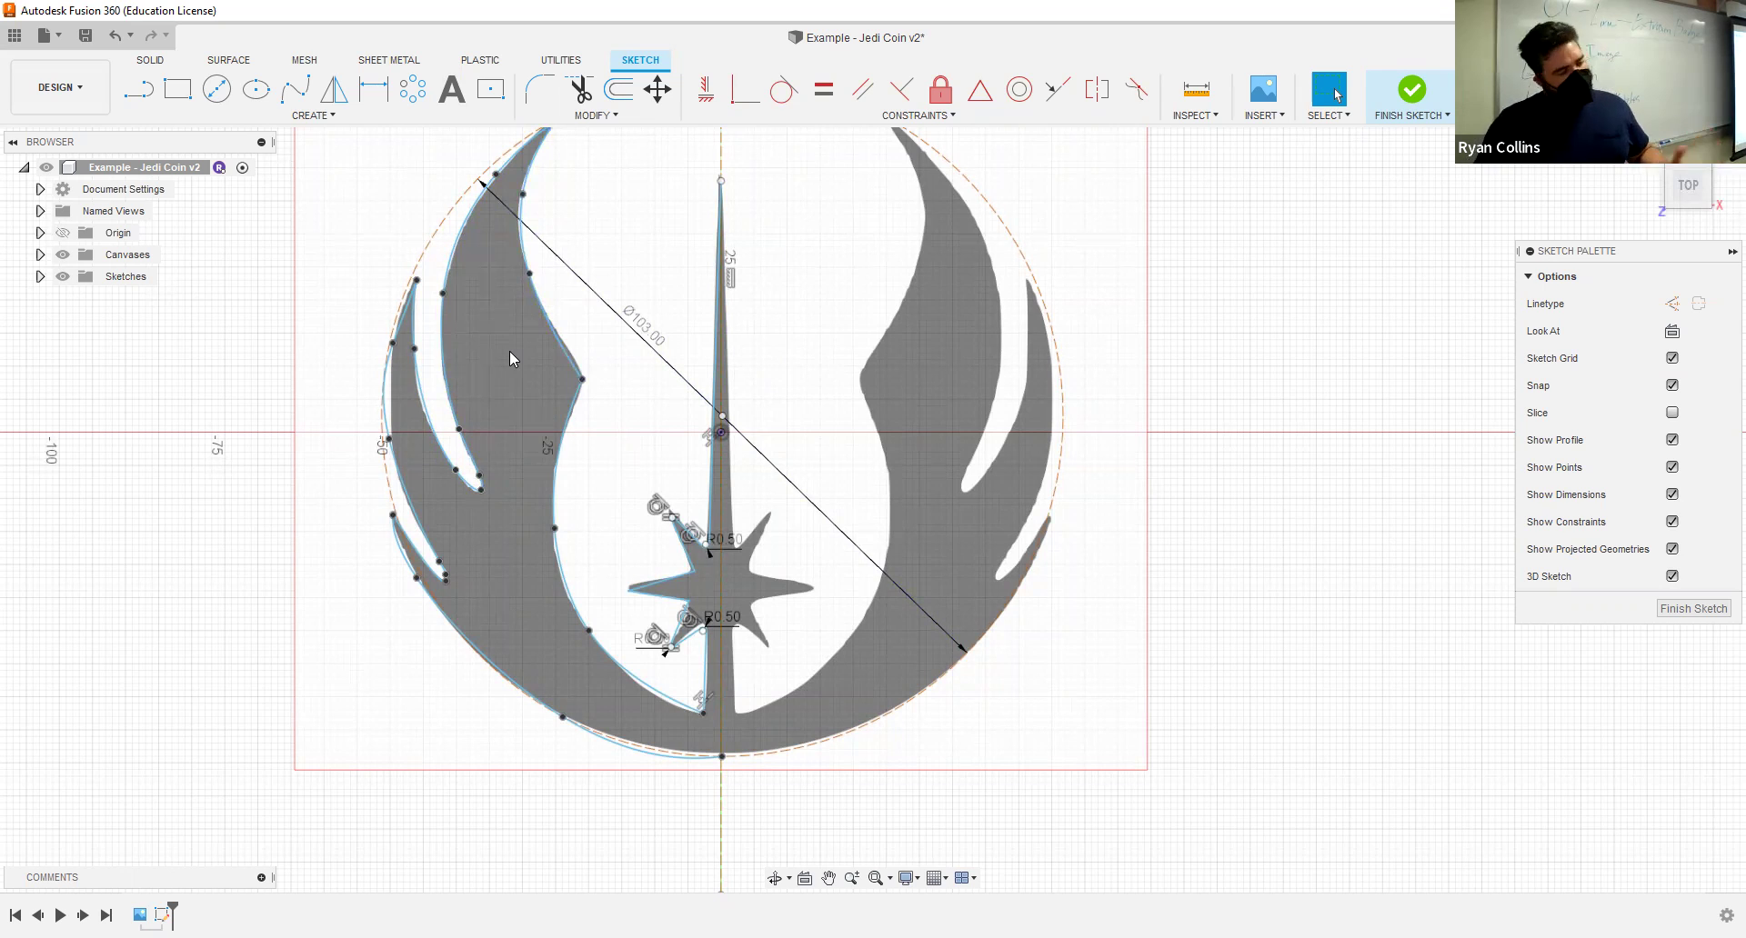
pyautogui.click(295, 90)
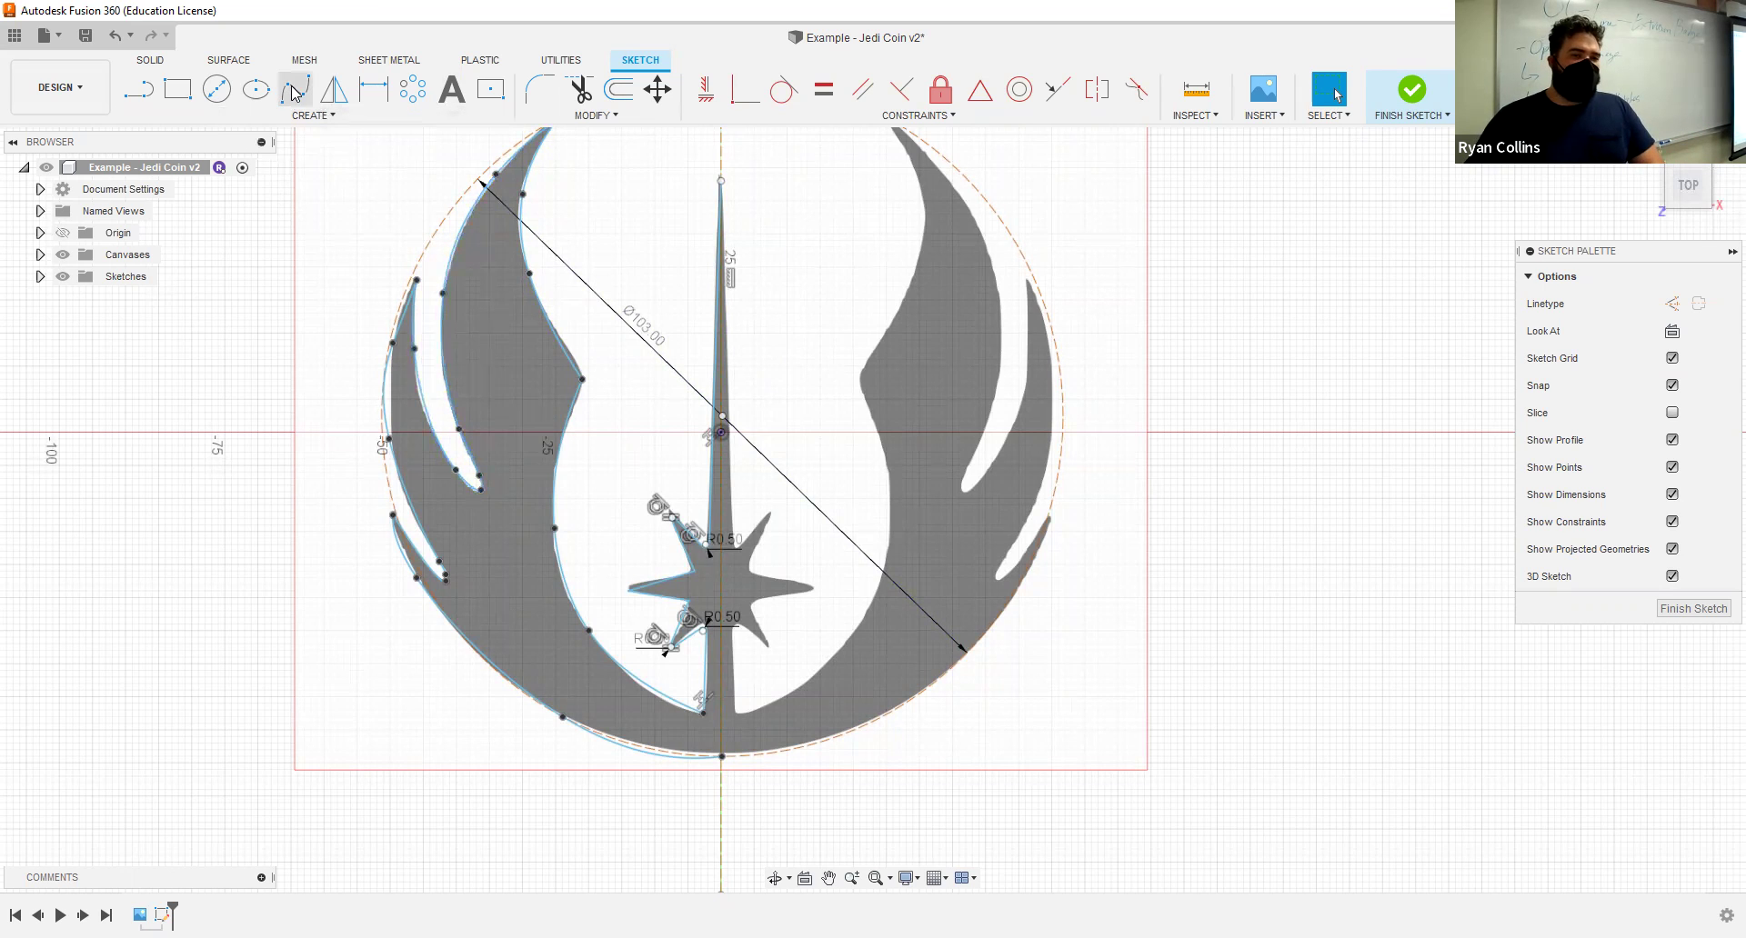
pyautogui.click(509, 181)
pyautogui.click(490, 253)
pyautogui.click(509, 346)
pyautogui.click(536, 378)
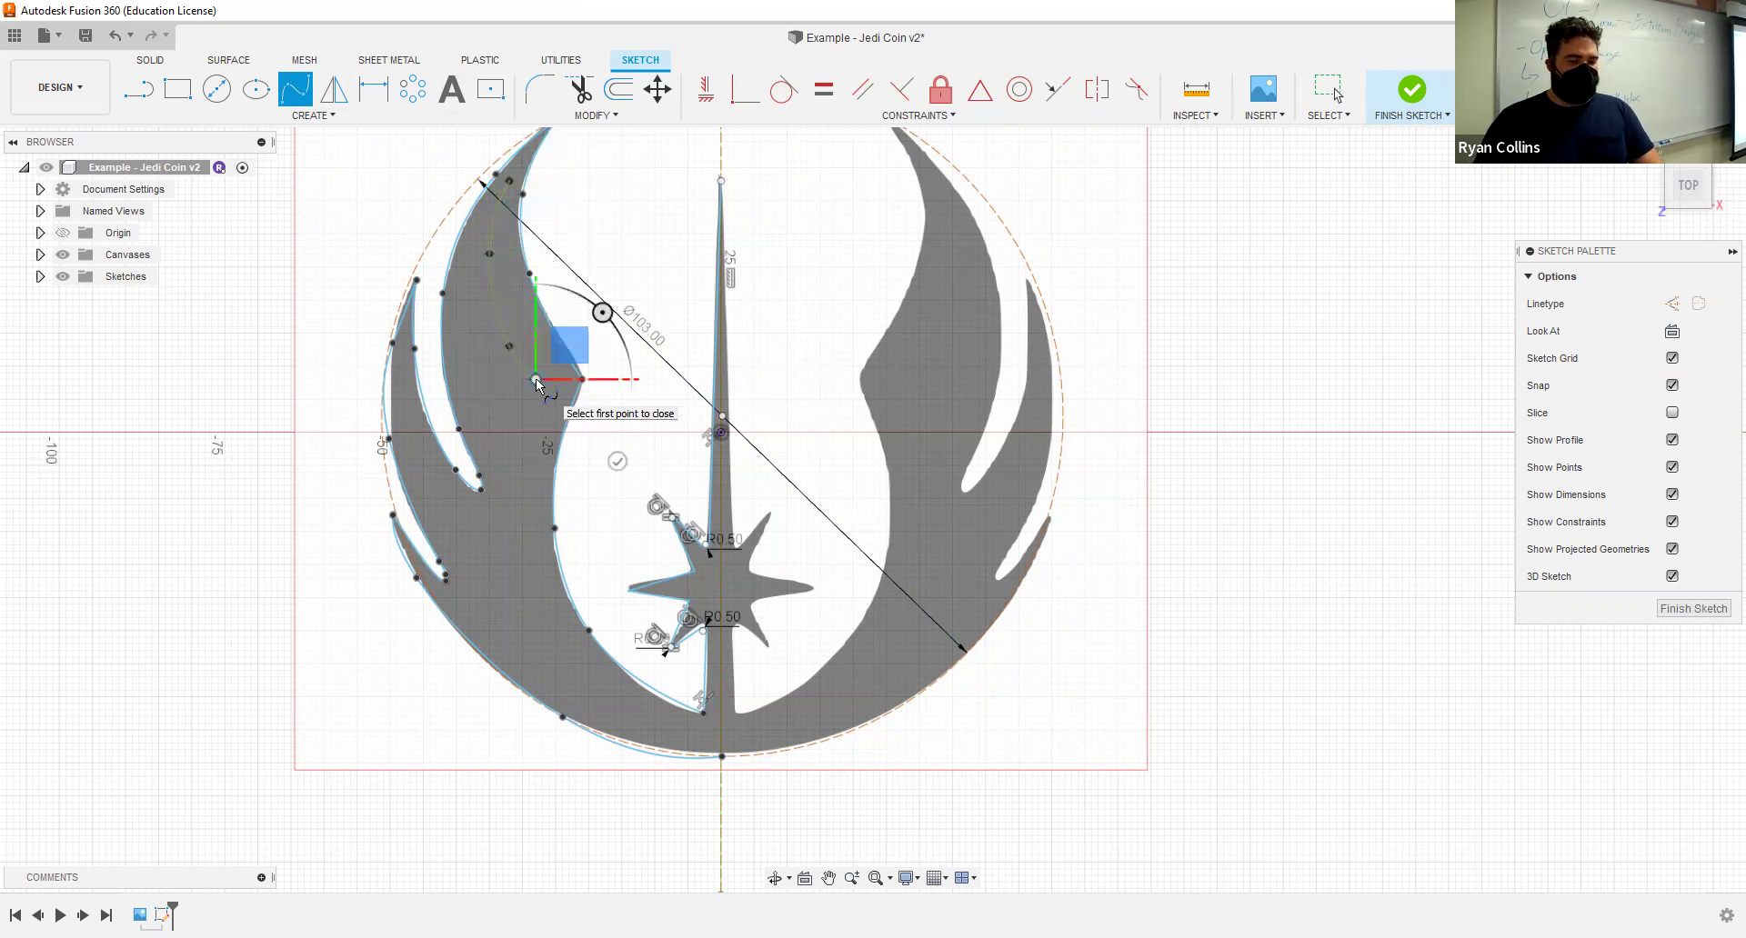
pyautogui.press('Escape')
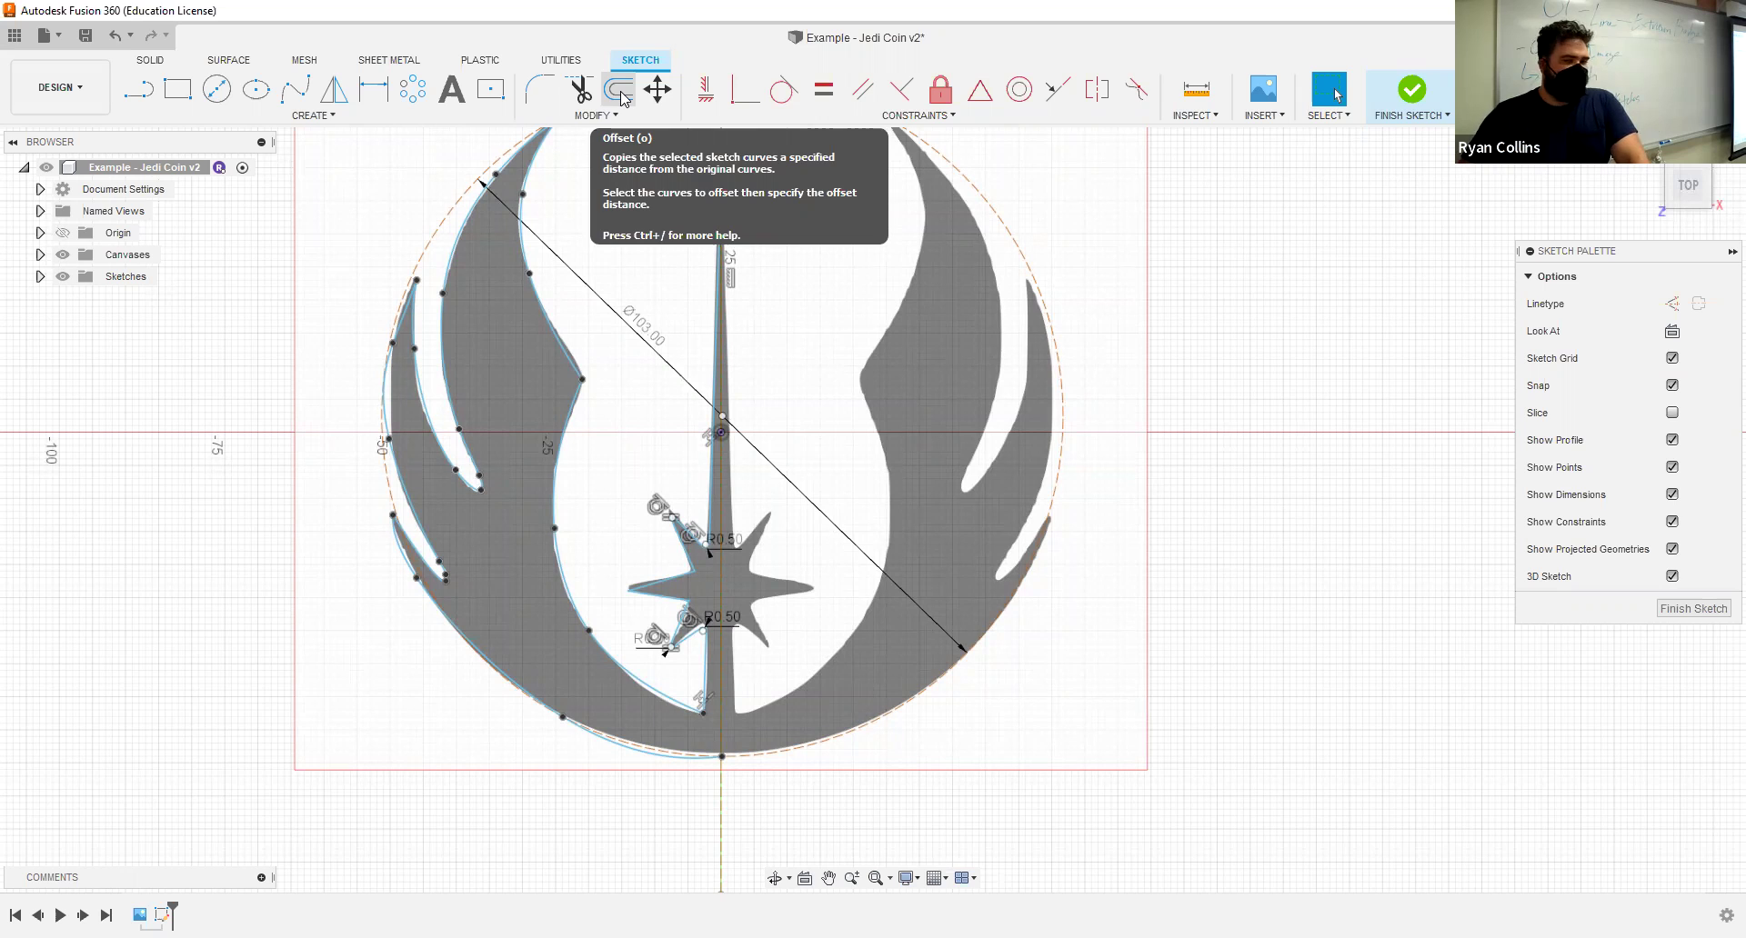
# Step: Offset the chained outline of the emblem's left half about 2.823 mm inward into the wing
pyautogui.click(621, 91)
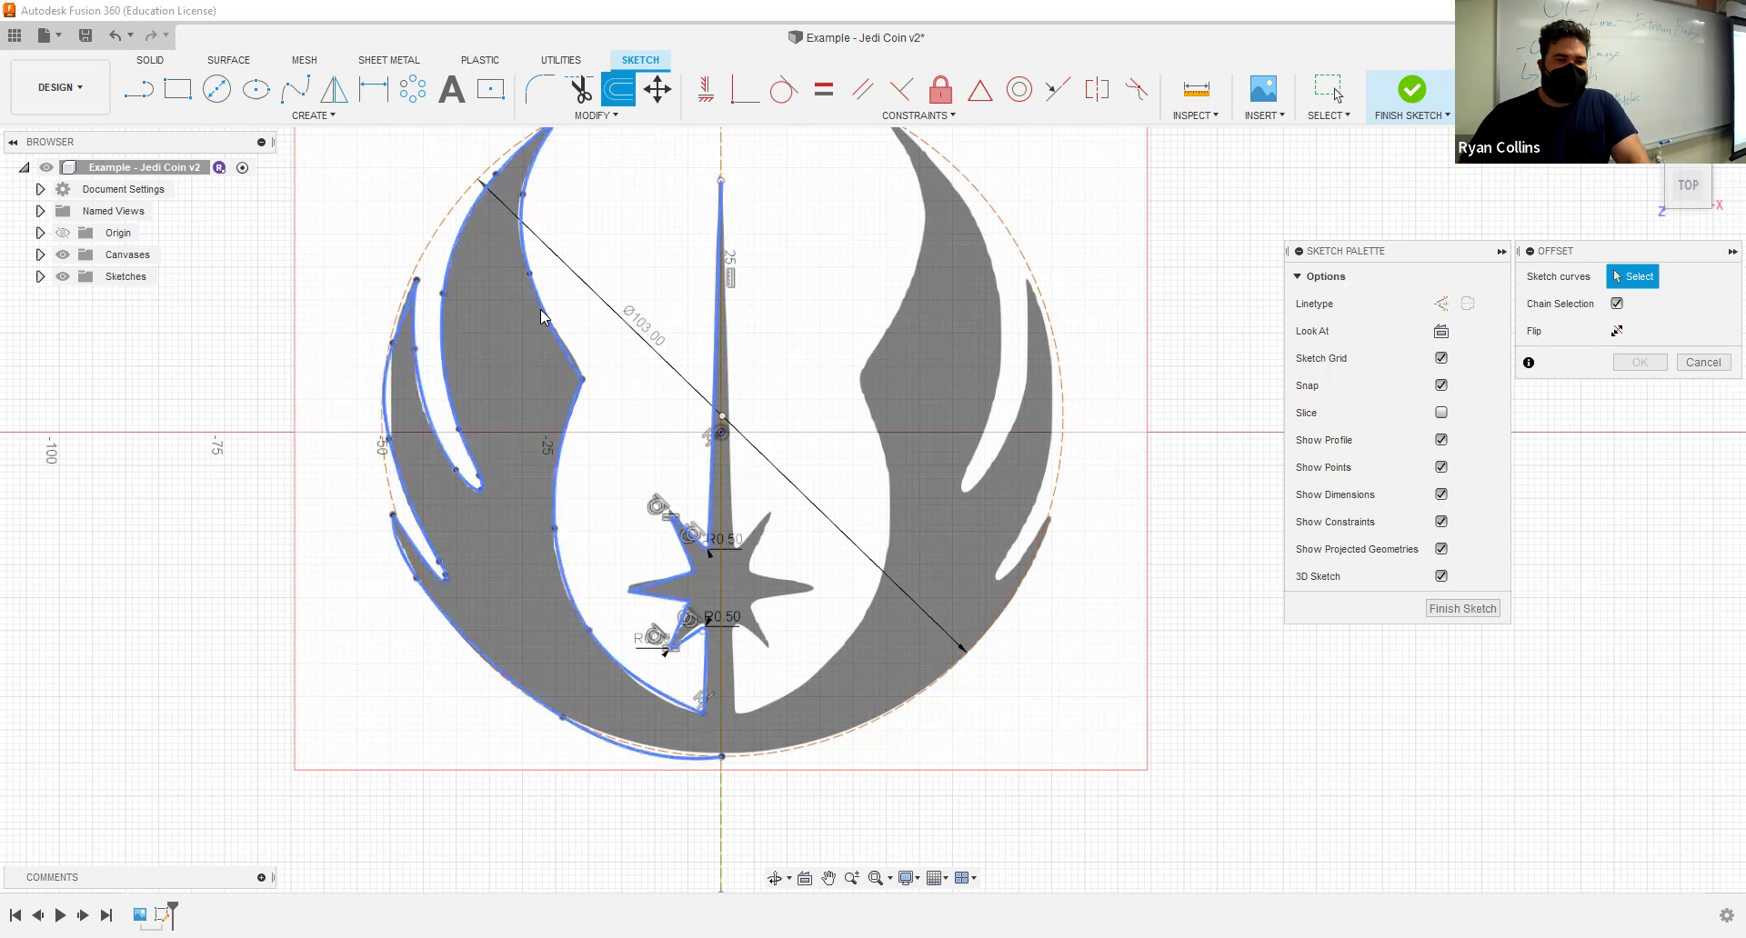
pyautogui.click(542, 307)
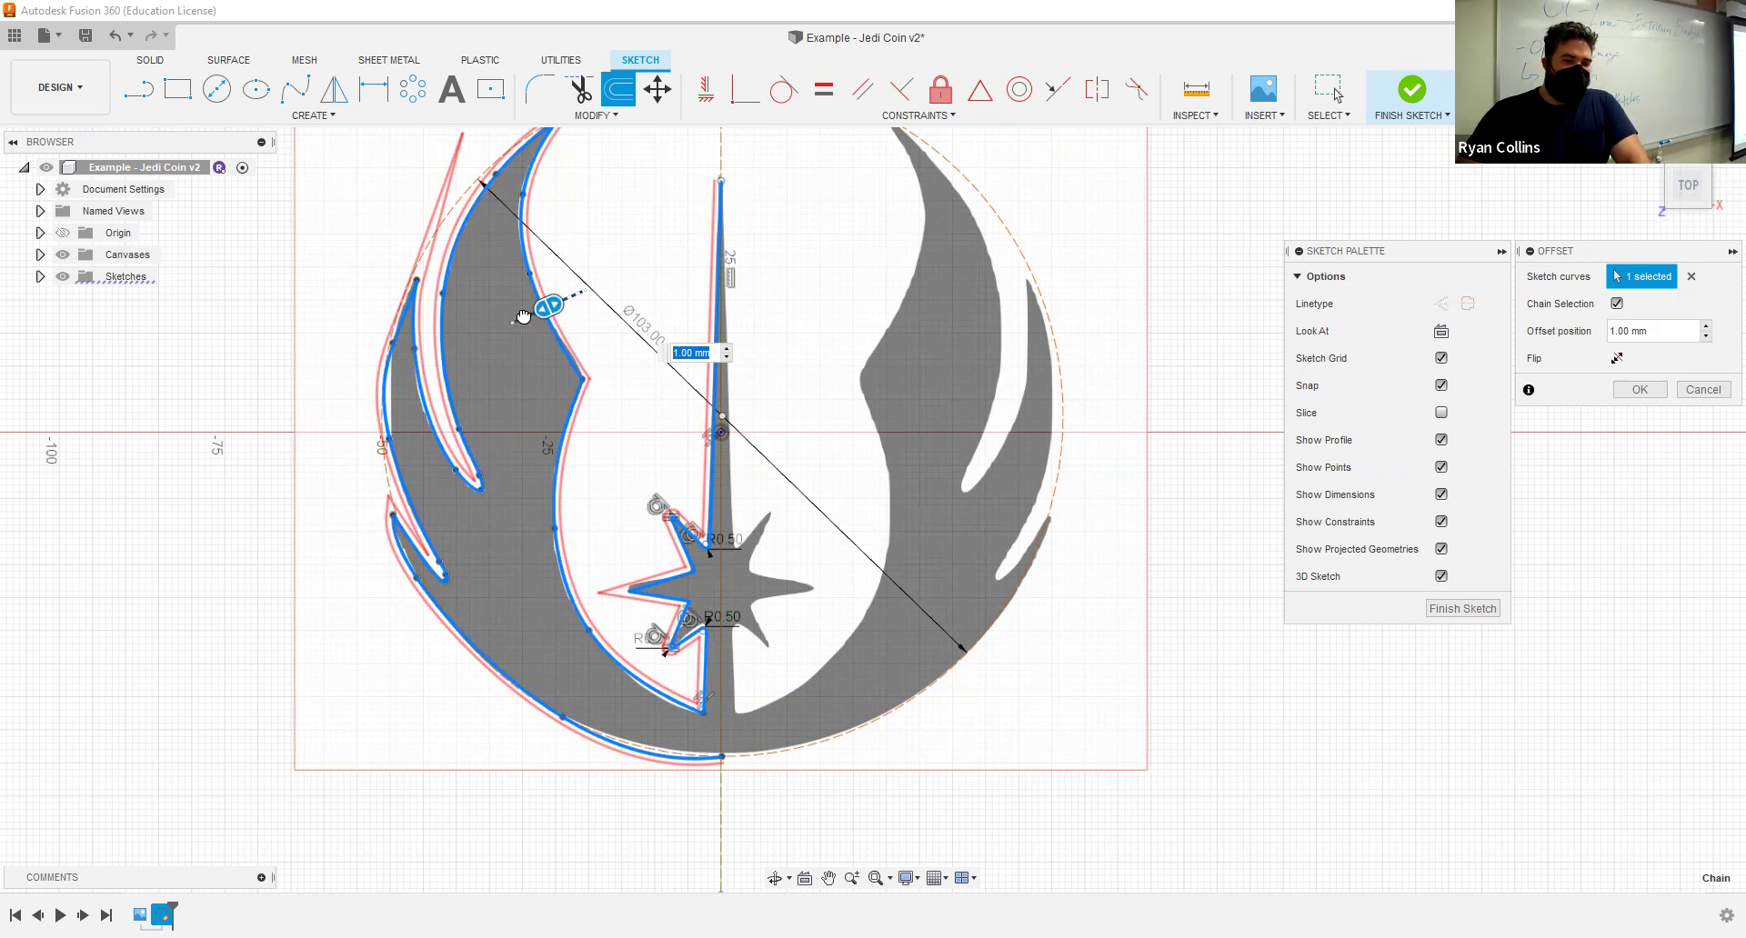
pyautogui.moveTo(549, 306); pyautogui.dragTo(521, 317)
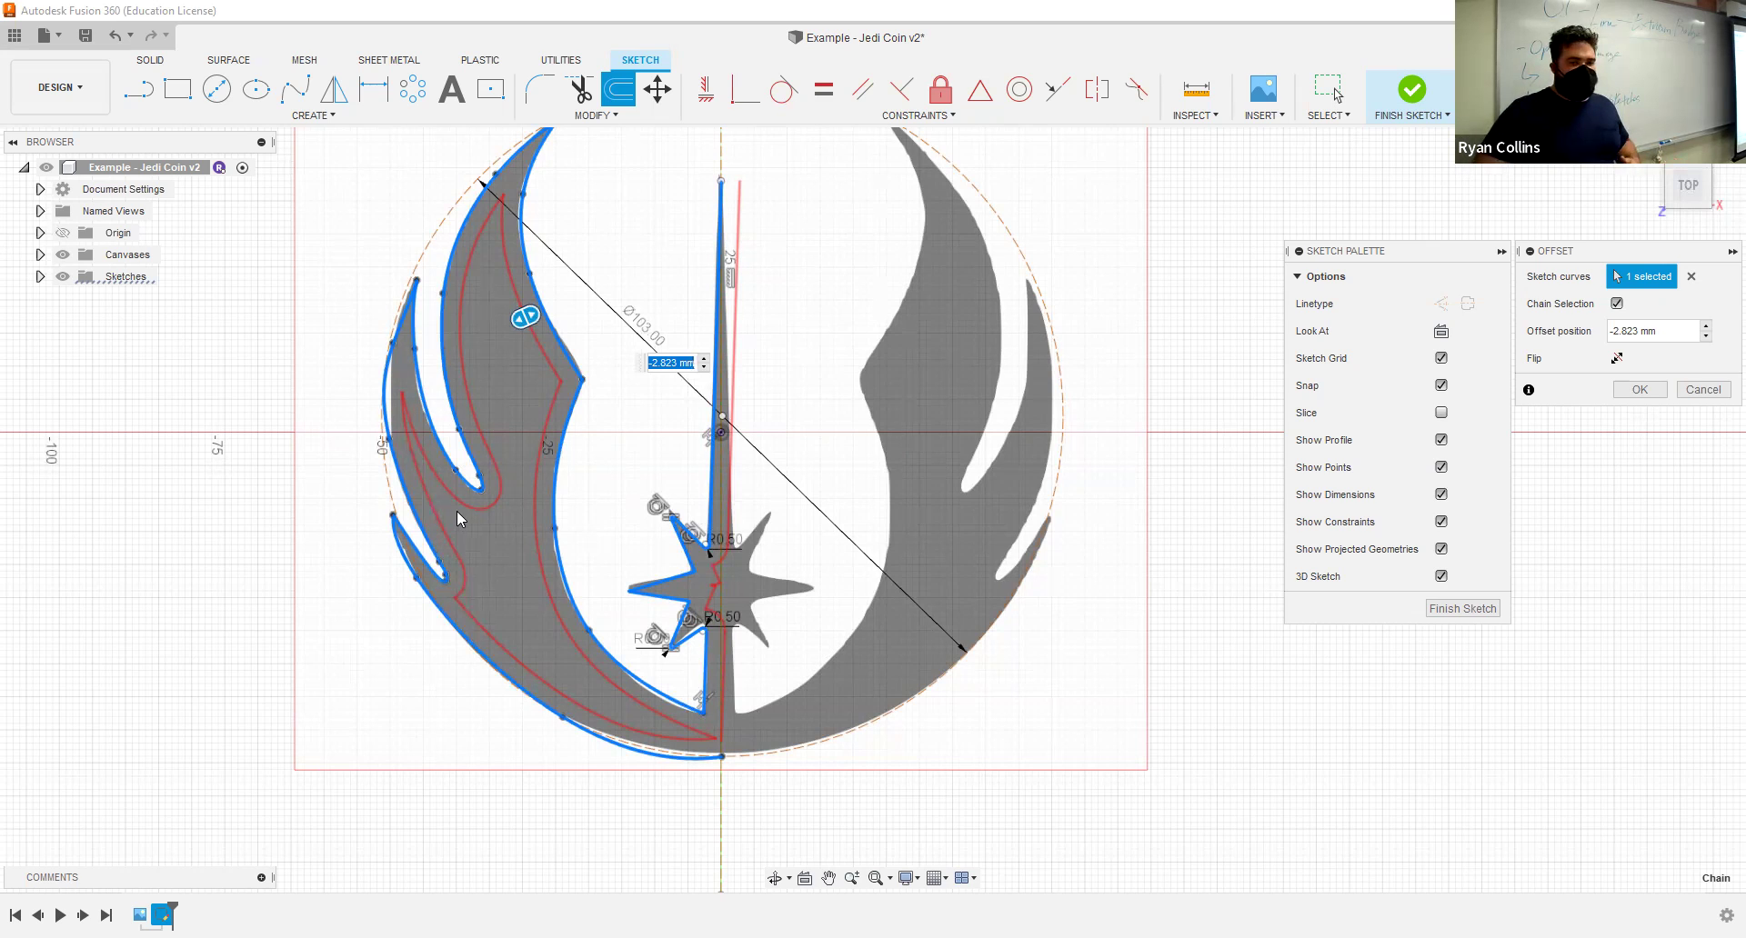
pyautogui.click(1651, 395)
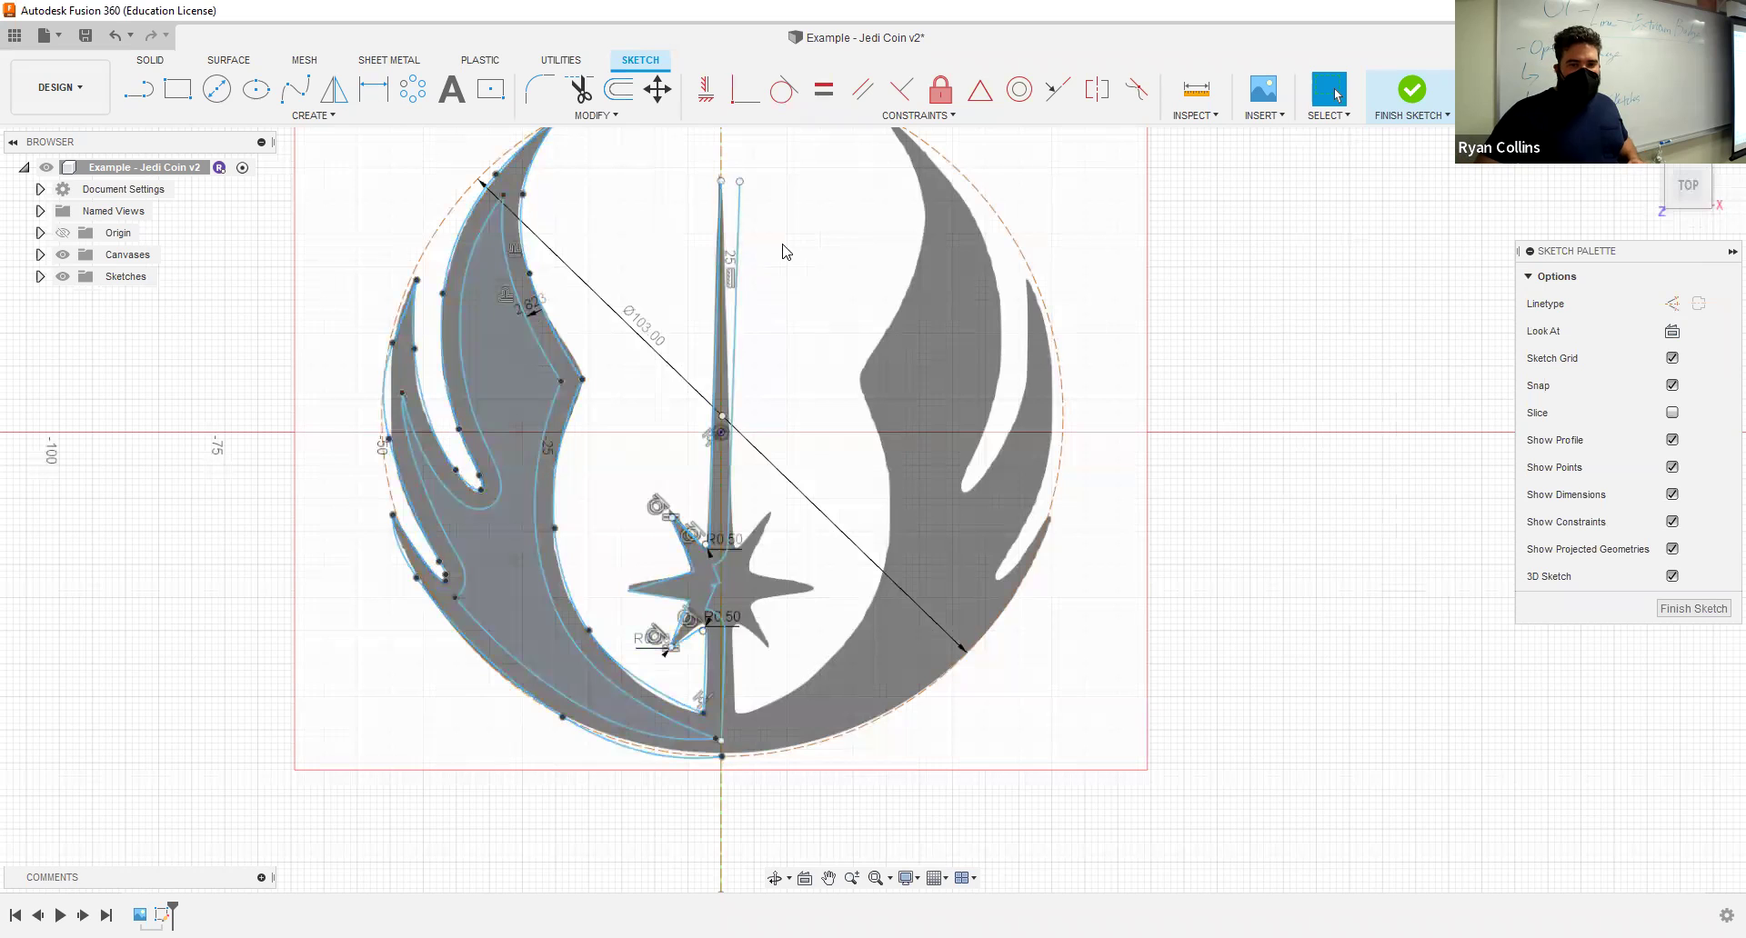
# Step: Trim the stray offset line beside the central spike and delete the leftover offset pieces around the star's centre
pyautogui.click(579, 89)
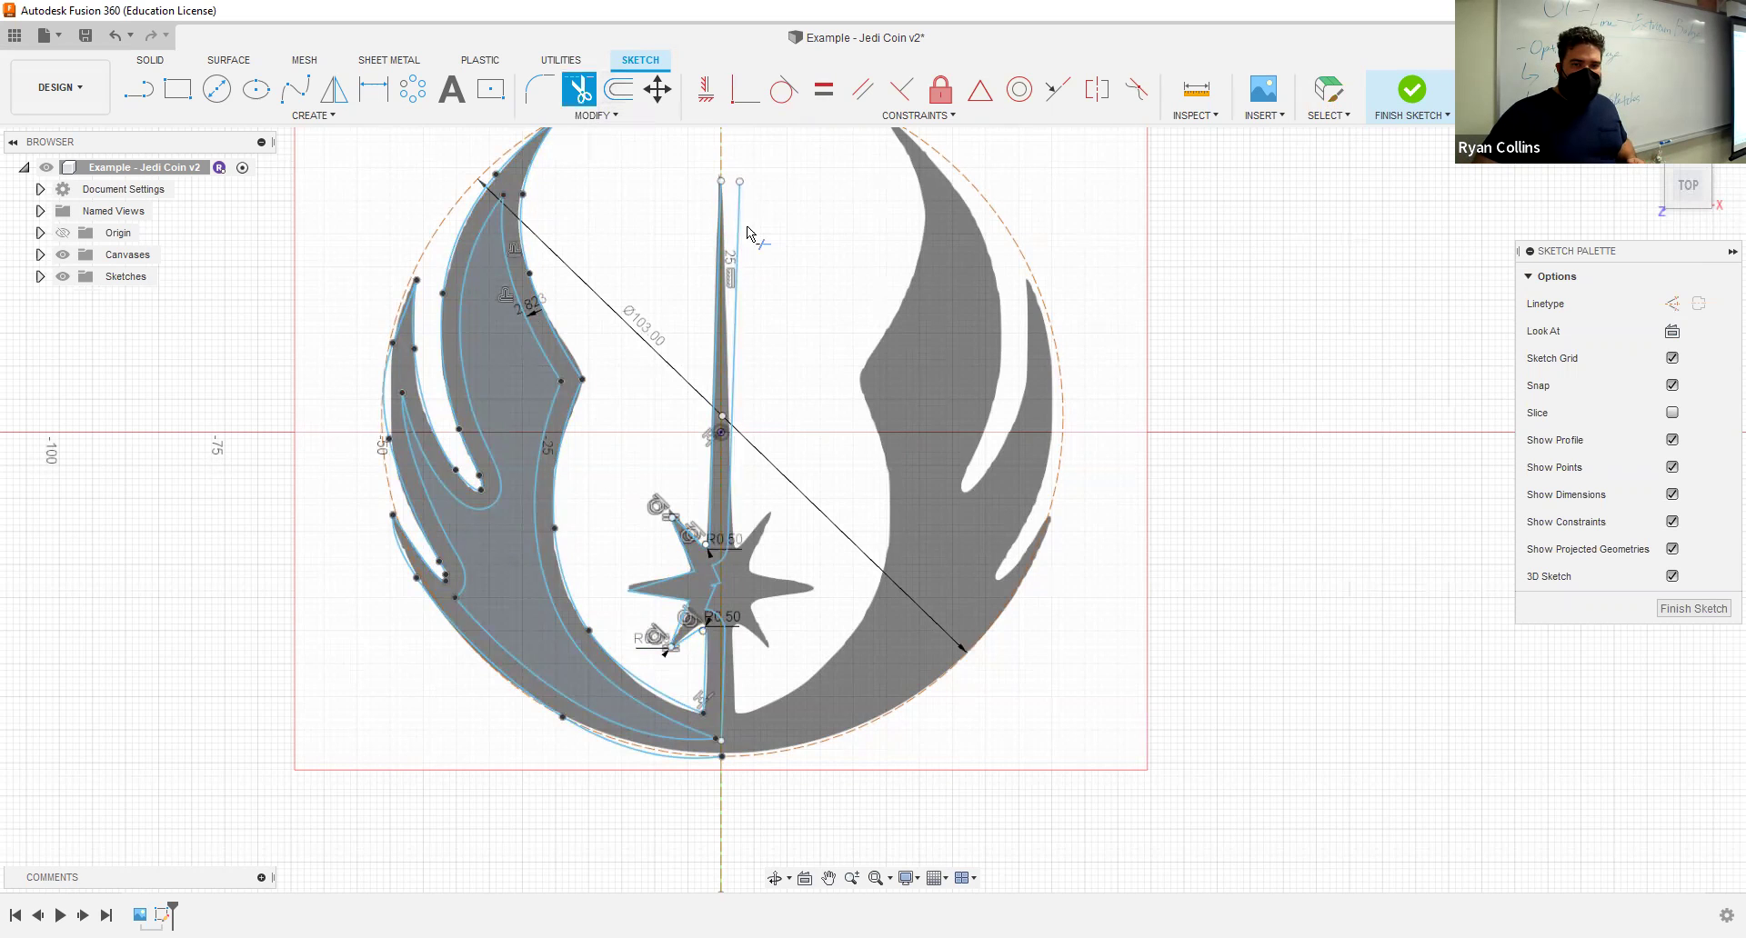
pyautogui.click(733, 517)
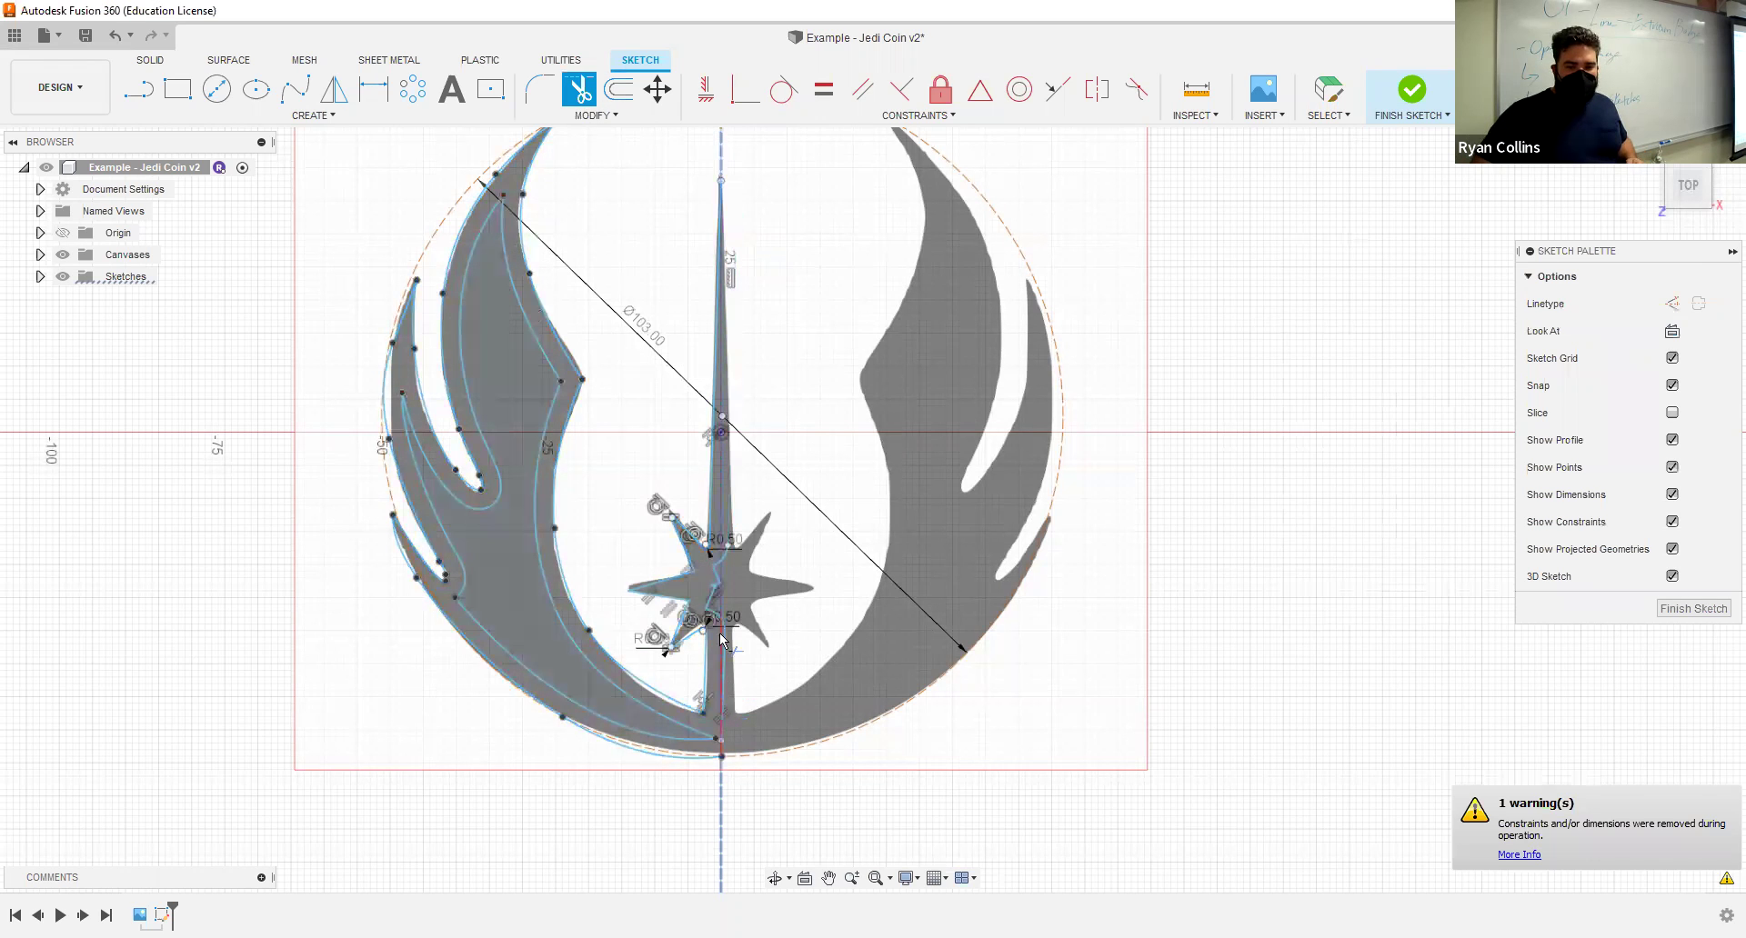
pyautogui.scroll(3, 728, 682)
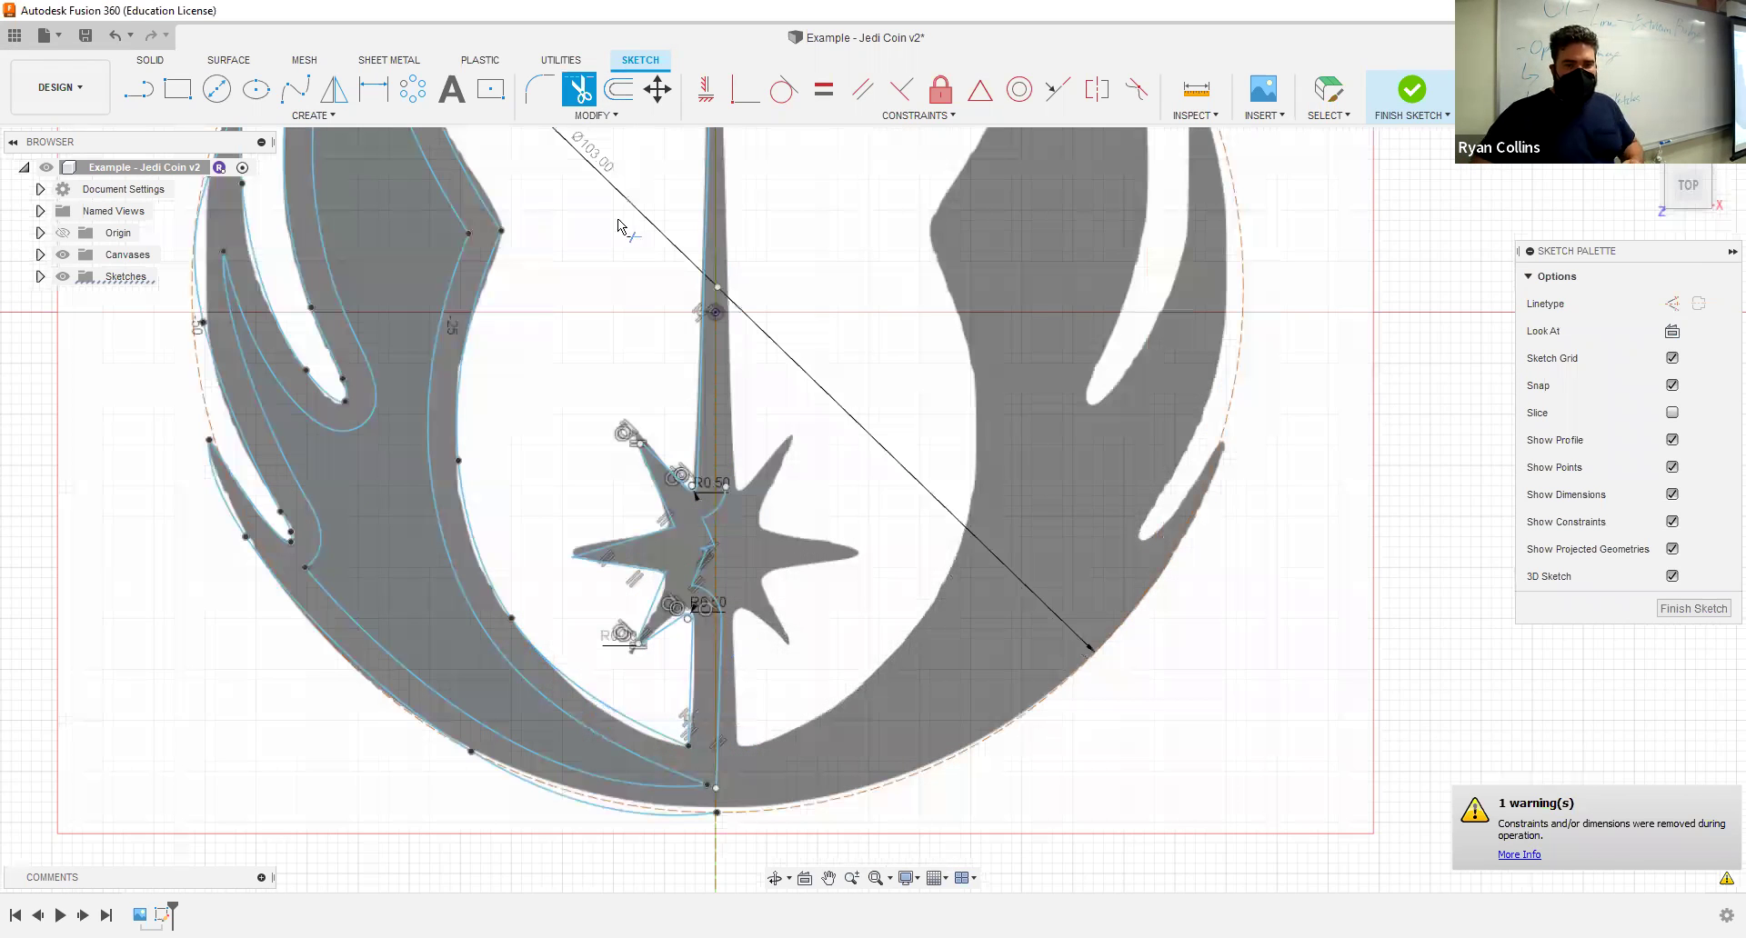
pyautogui.scroll(5, 628, 229)
pyautogui.press('Escape')
pyautogui.moveTo(604, 145); pyautogui.dragTo(846, 723)
pyautogui.click(989, 362)
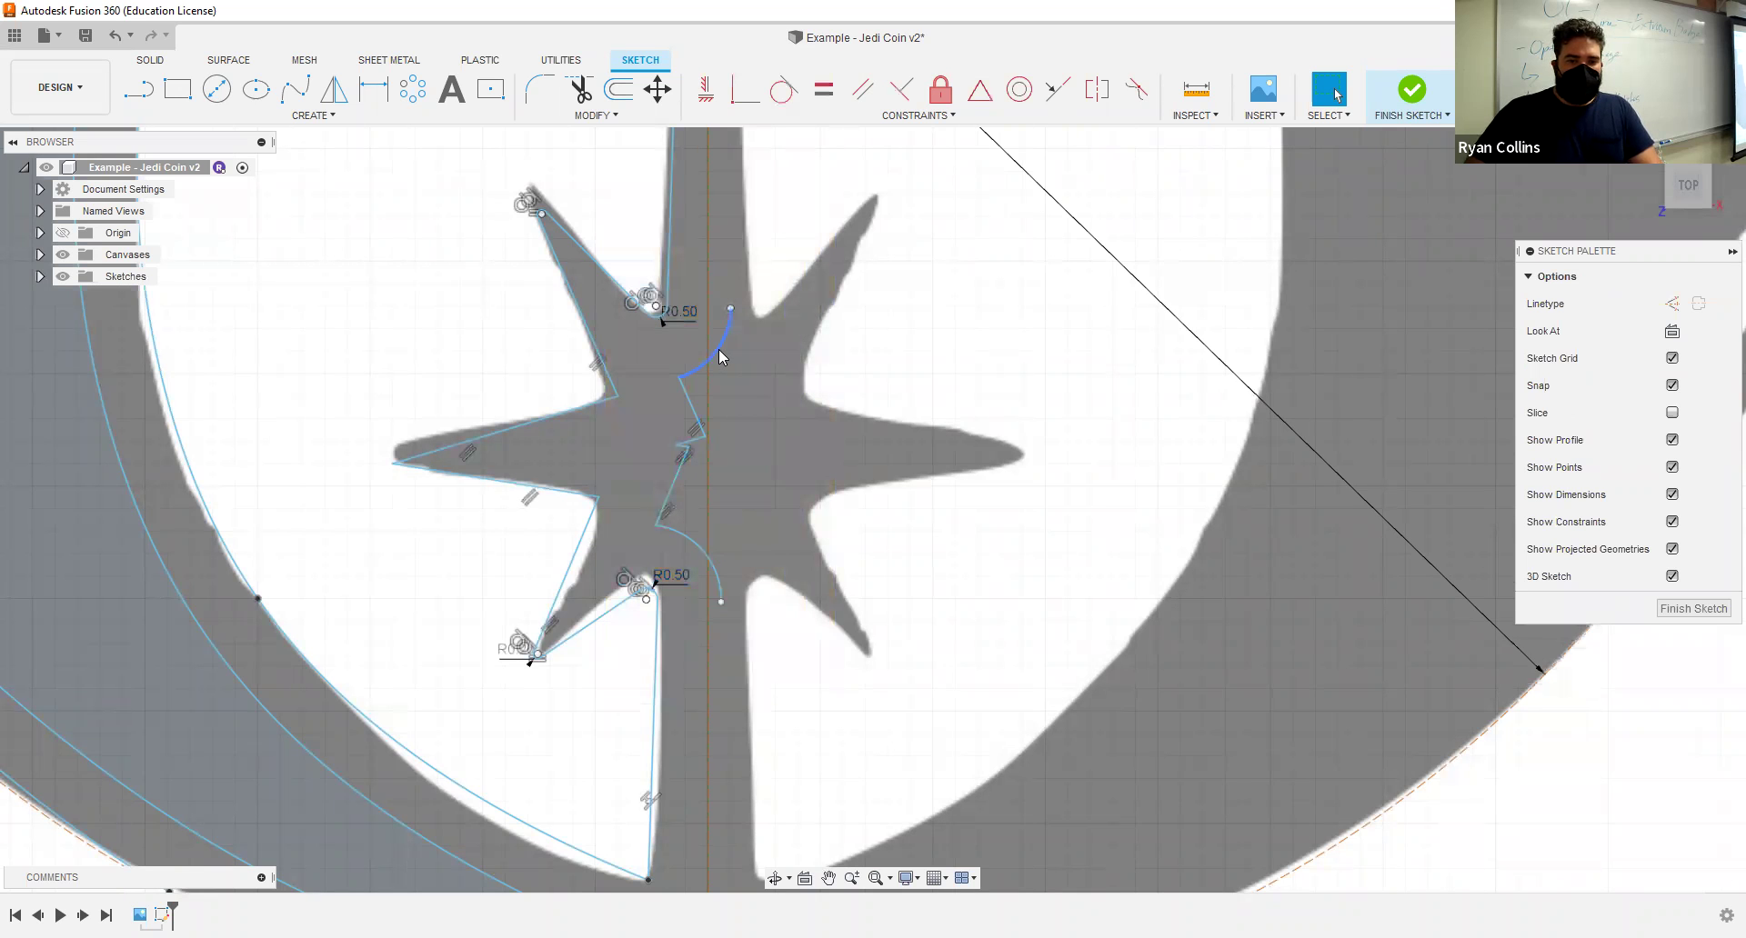
pyautogui.click(718, 349)
pyautogui.press('Delete')
# Step: Offset the inner wing outline another 3 mm inward
pyautogui.scroll(-3, 770, 548)
pyautogui.scroll(-2, 583, 551)
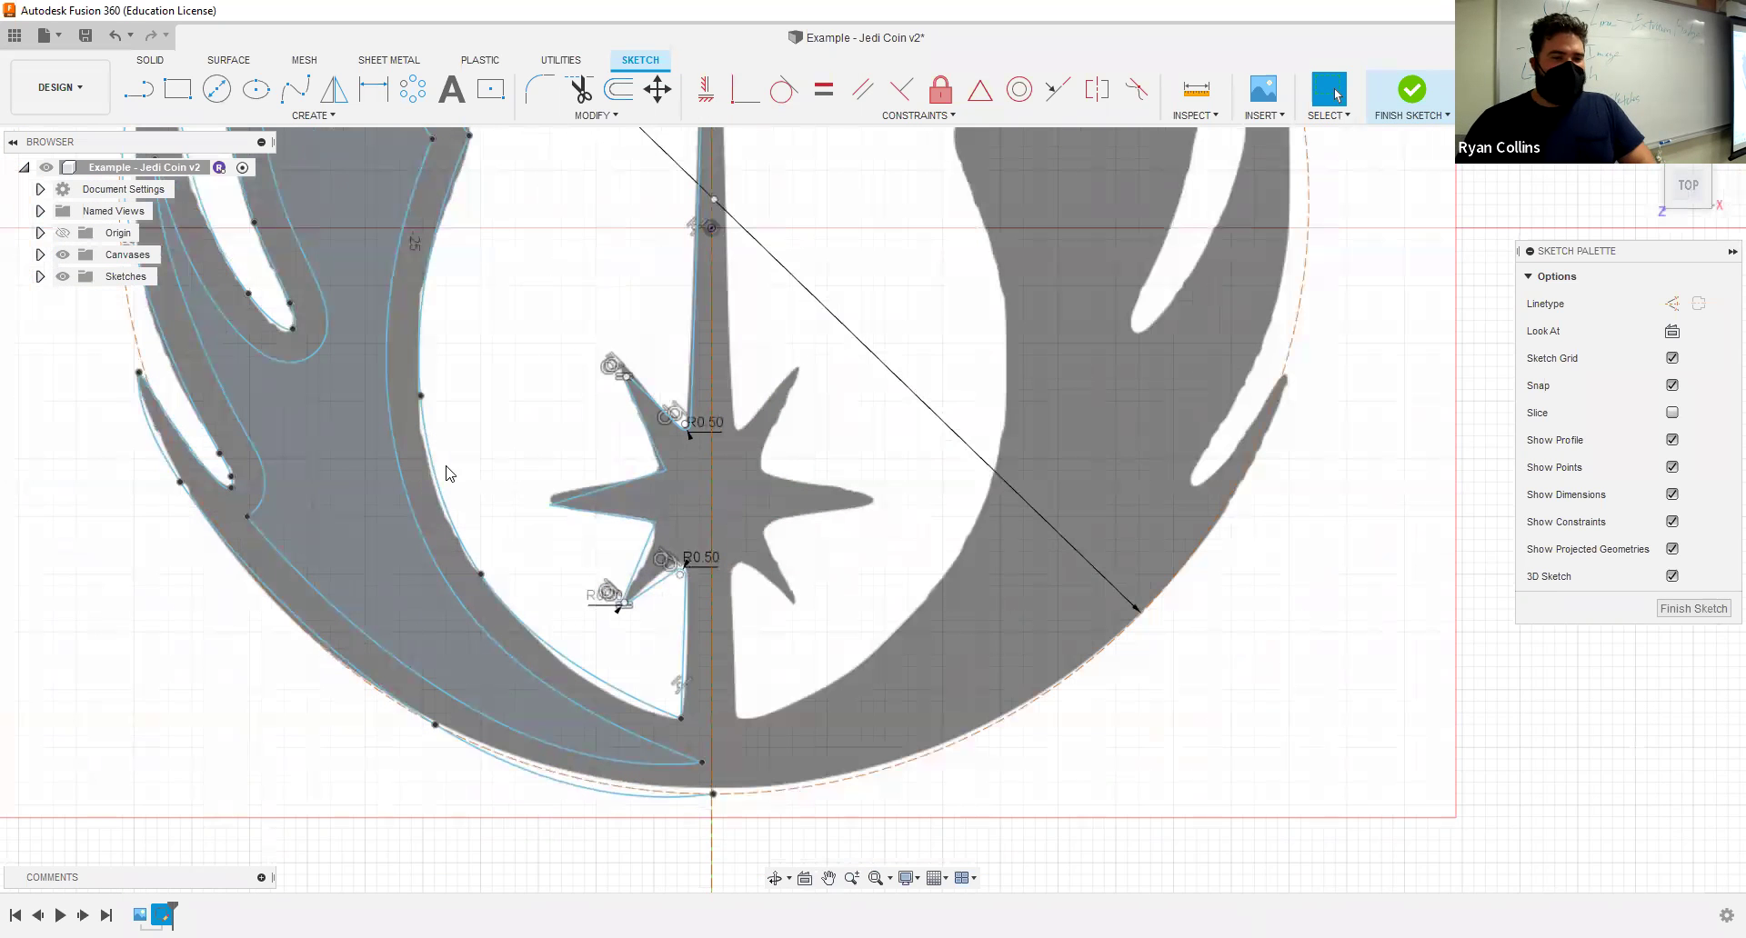
pyautogui.click(347, 495)
pyautogui.scroll(-1, 315, 437)
pyautogui.press('Escape')
pyautogui.scroll(-3, 537, 394)
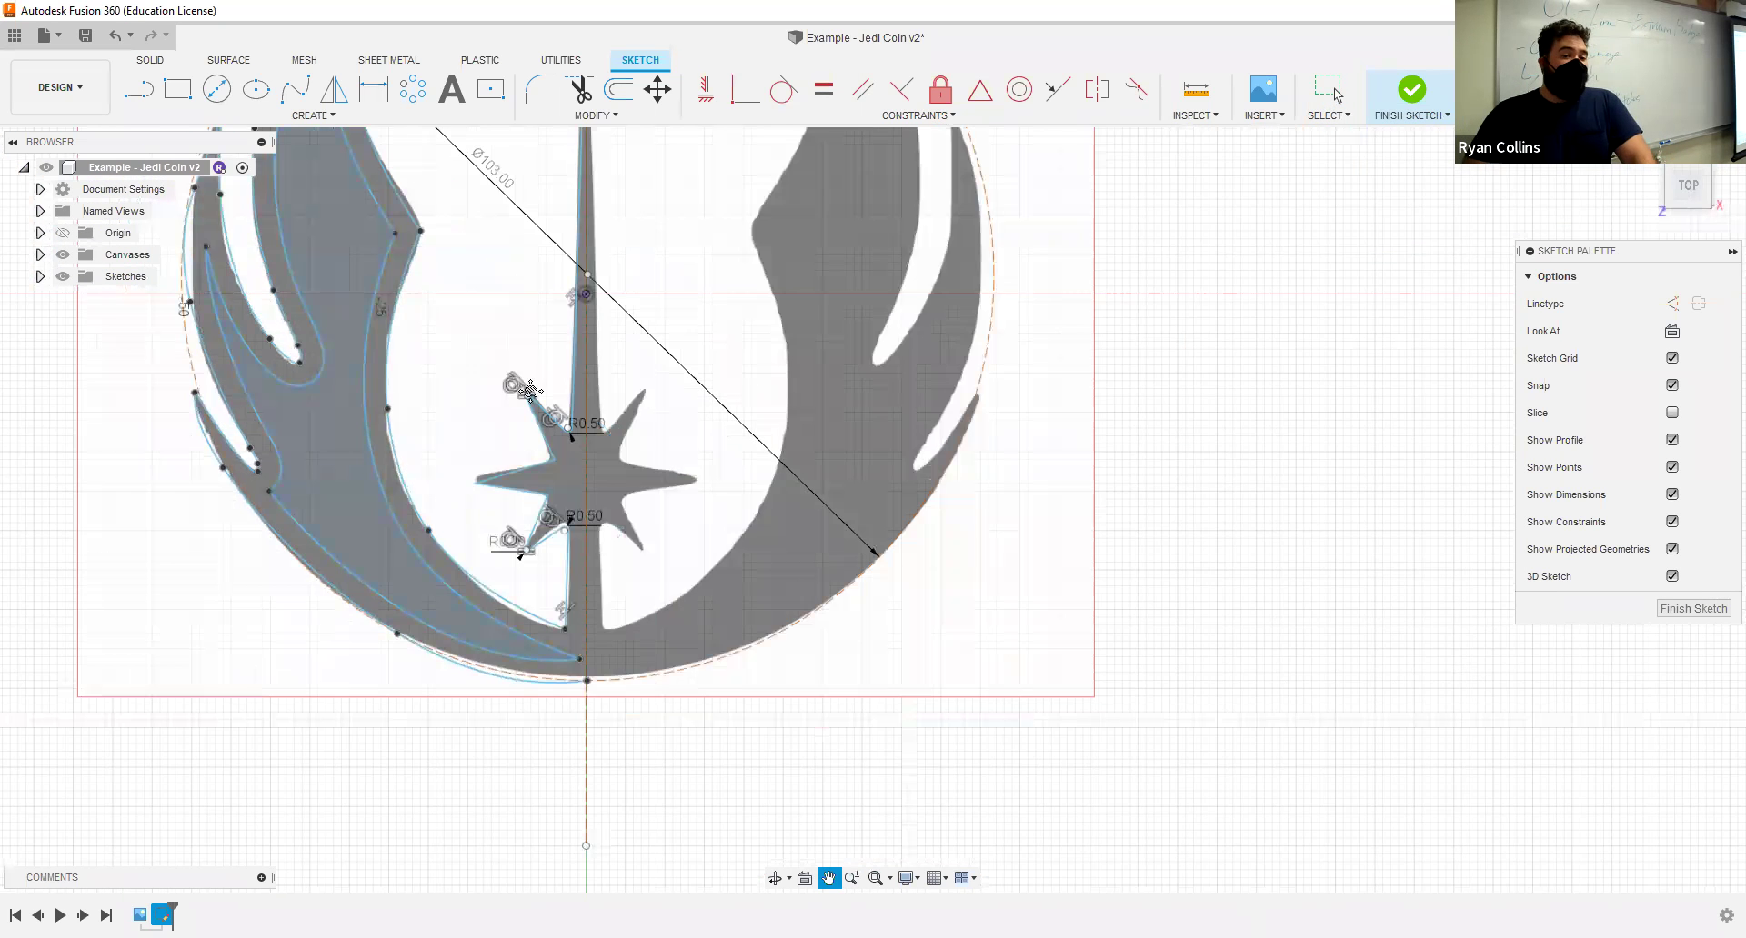
pyautogui.click(619, 88)
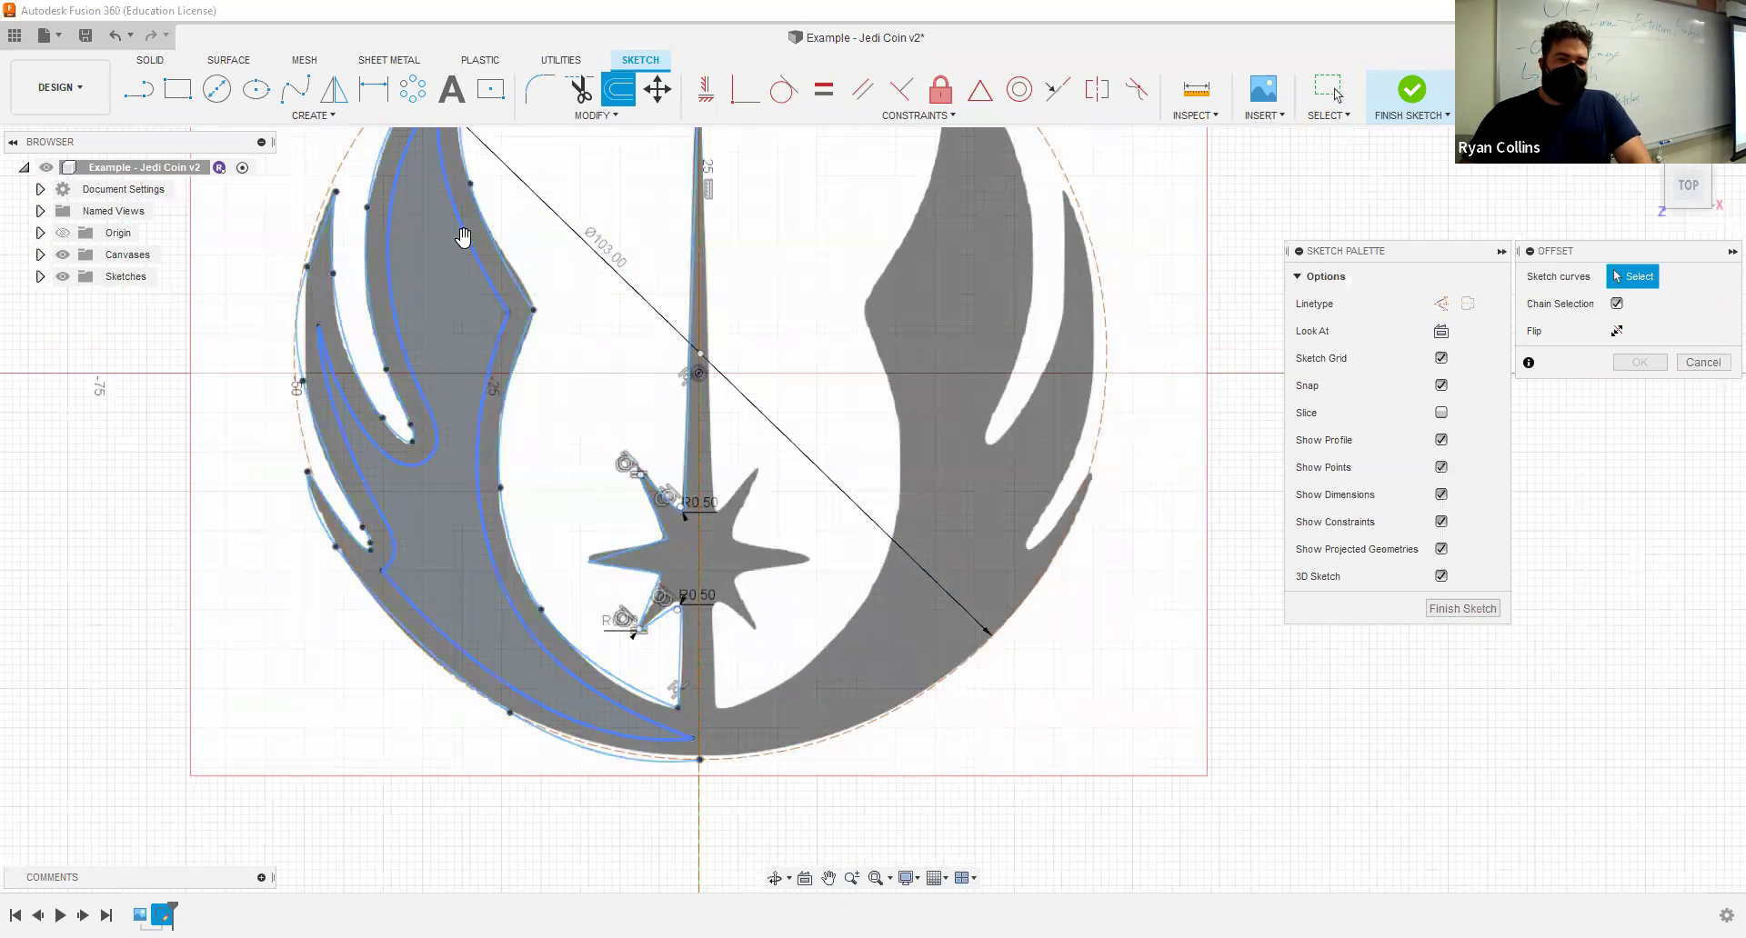
pyautogui.click(462, 238)
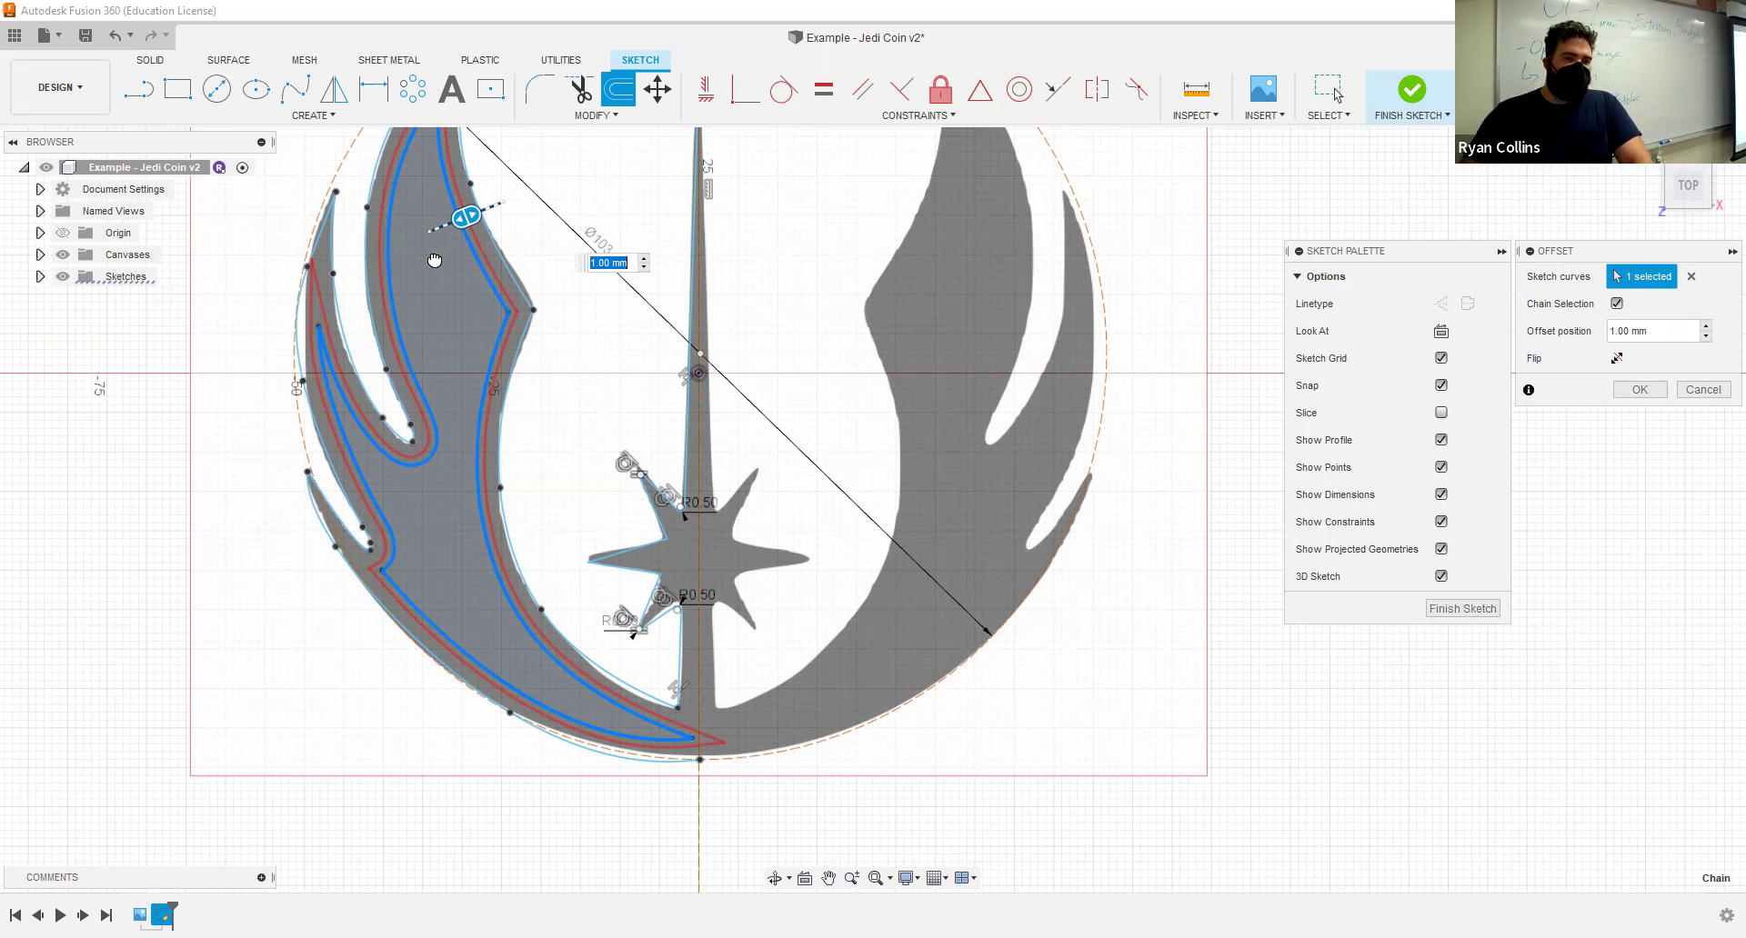
pyautogui.moveTo(466, 217); pyautogui.dragTo(430, 230)
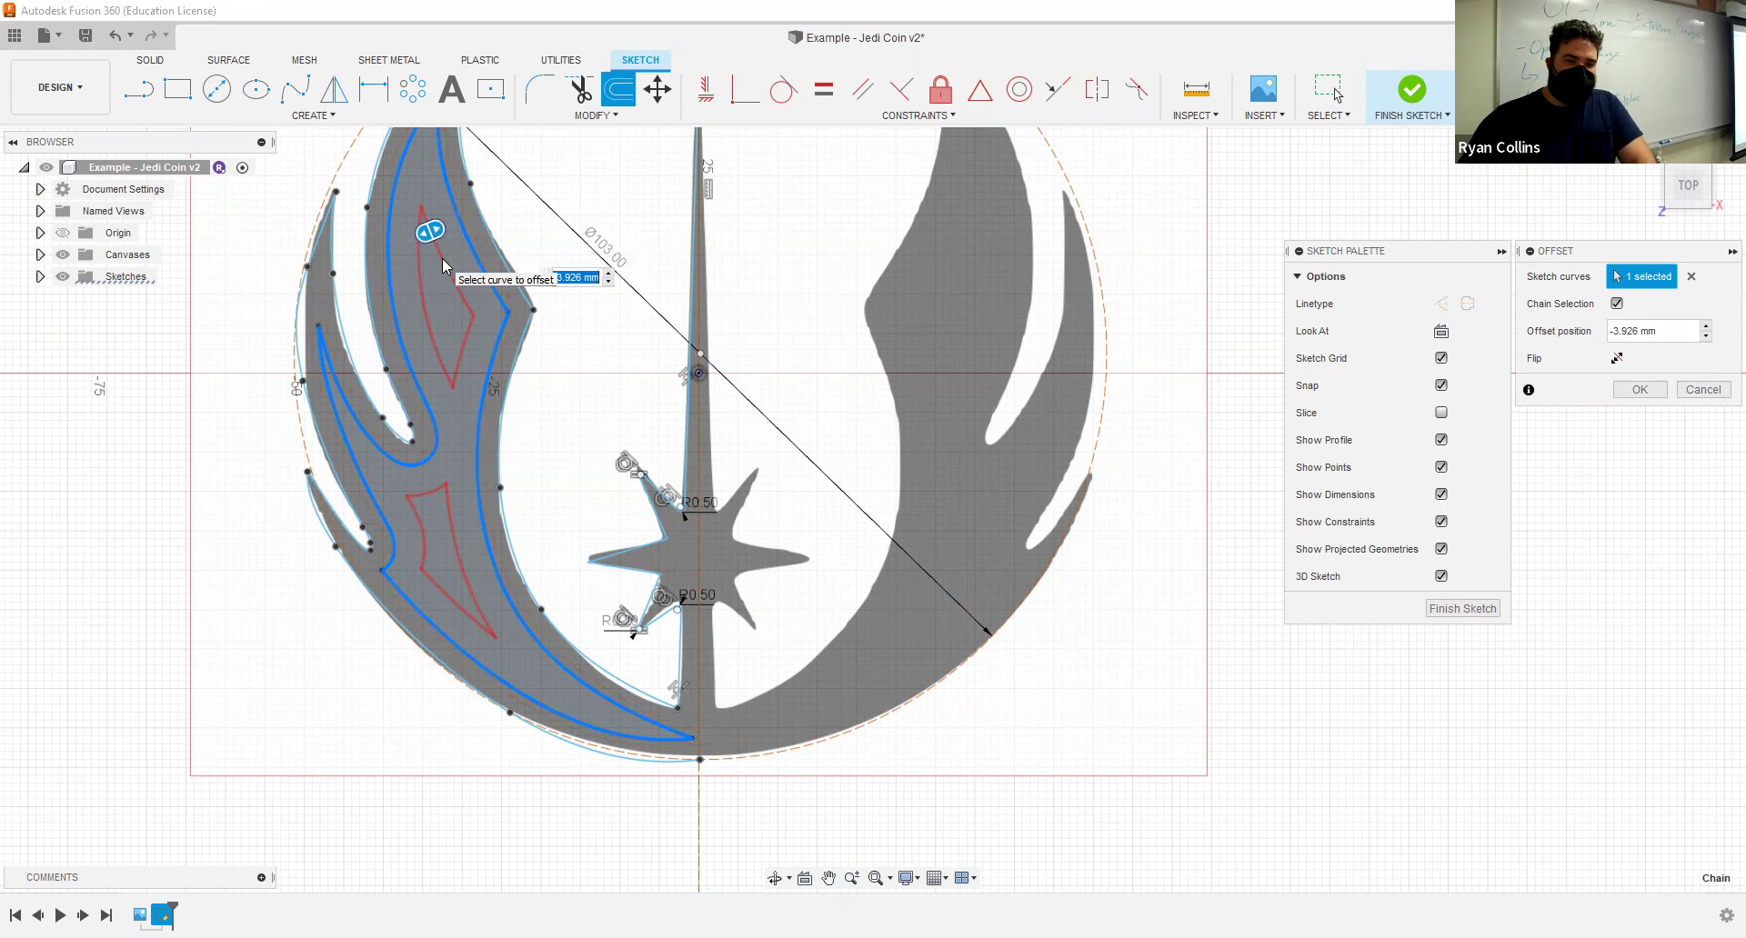
pyautogui.write('4')
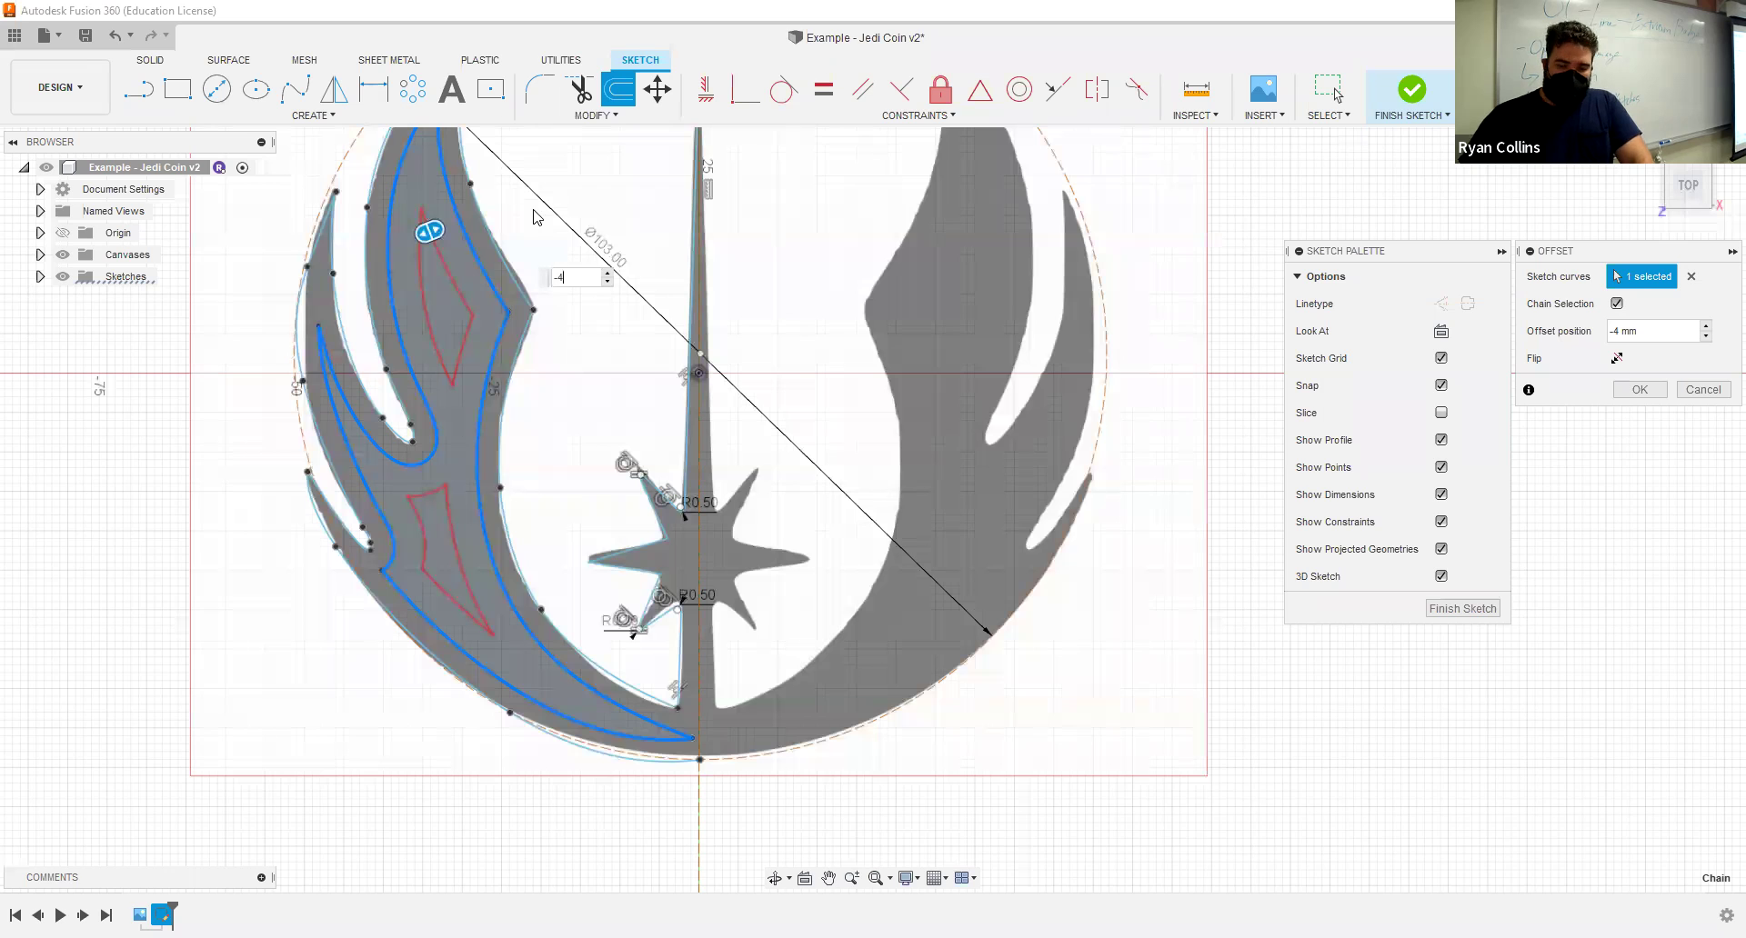
pyautogui.press('BackSpace')
pyautogui.write('3')
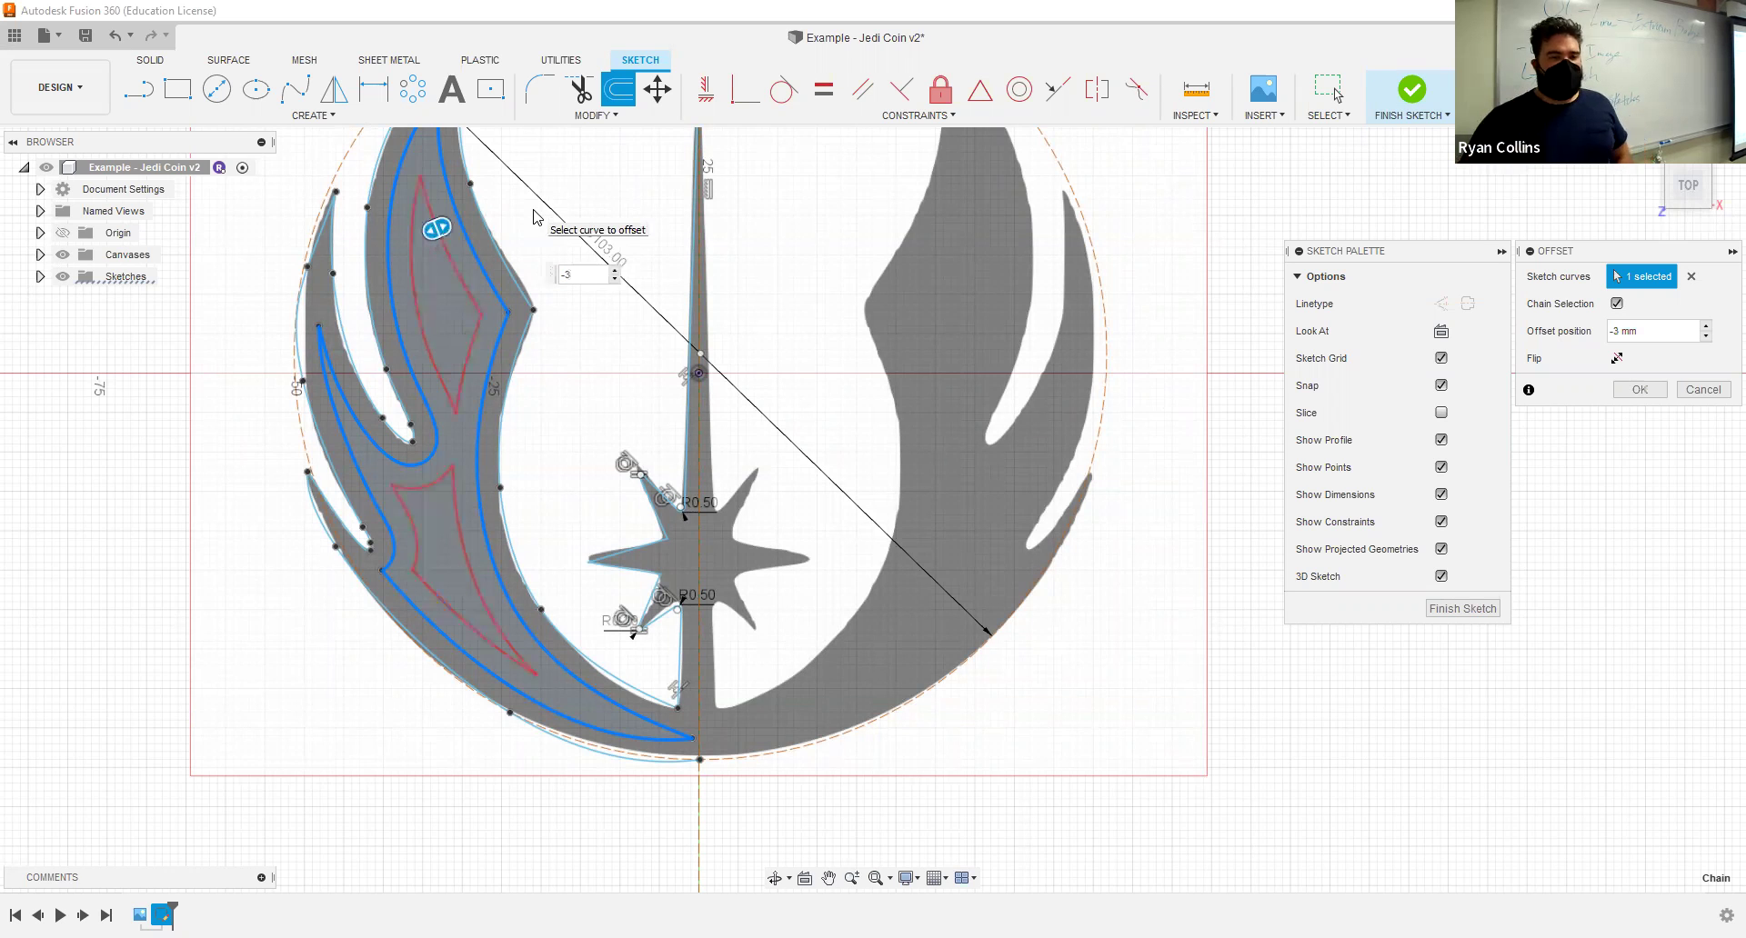
pyautogui.press('Return')
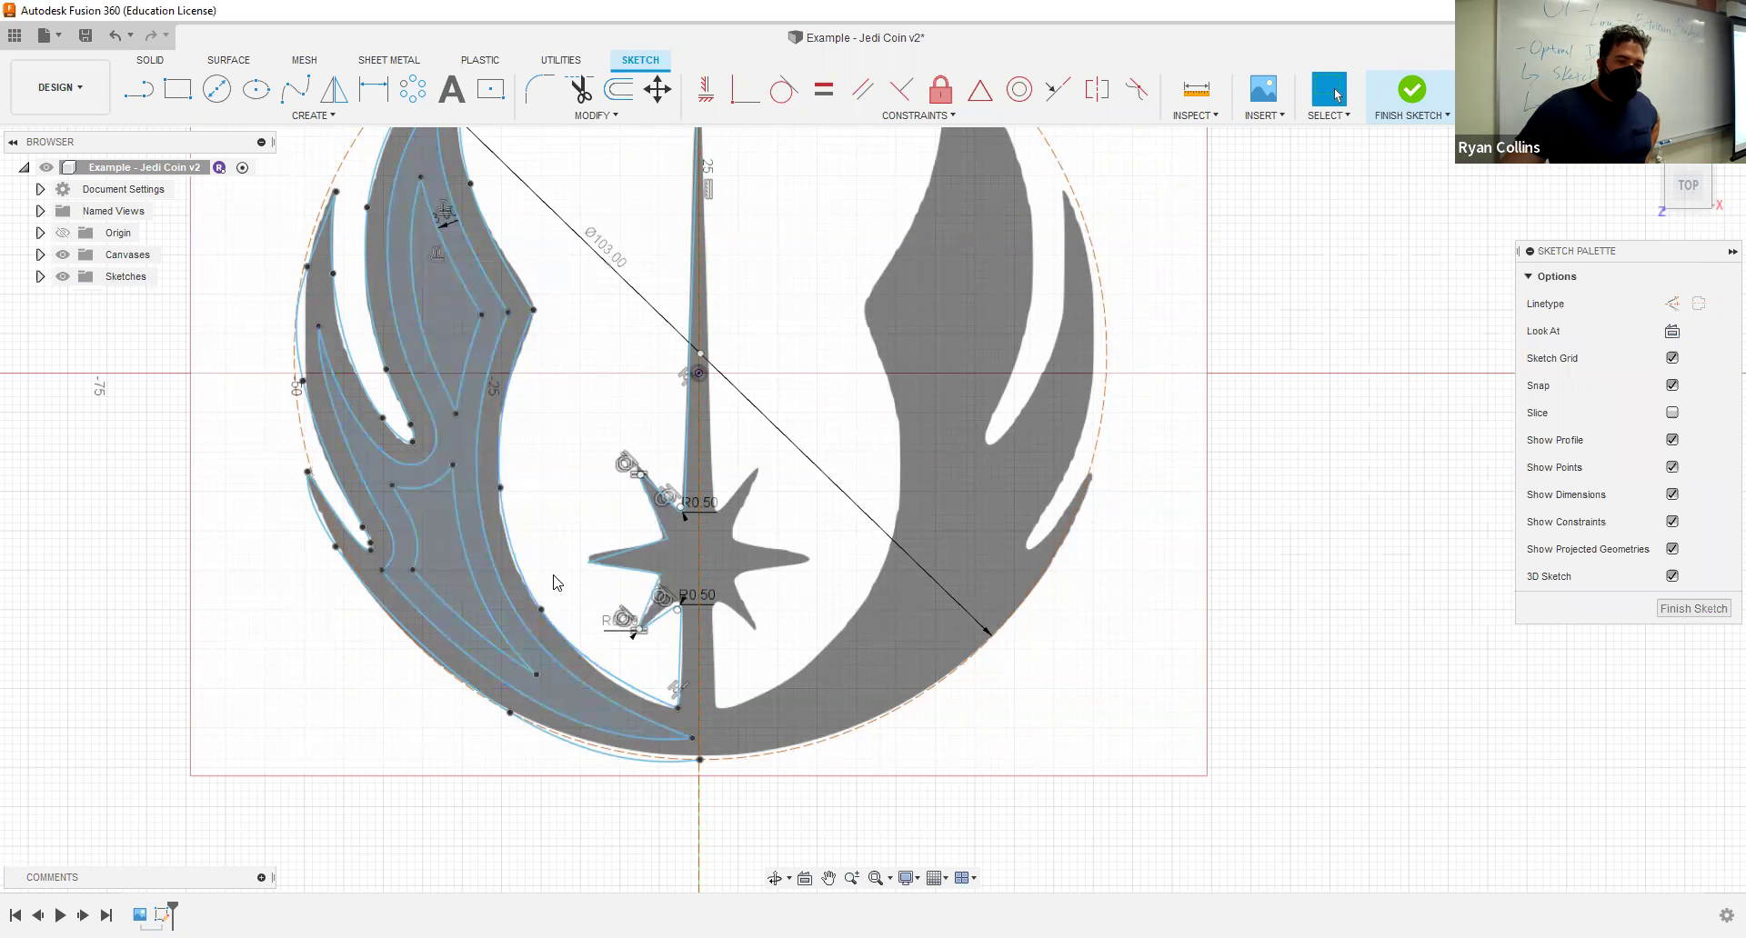
# Step: Save a new version of the design with the description "Offset wings"
pyautogui.scroll(-3, 588, 554)
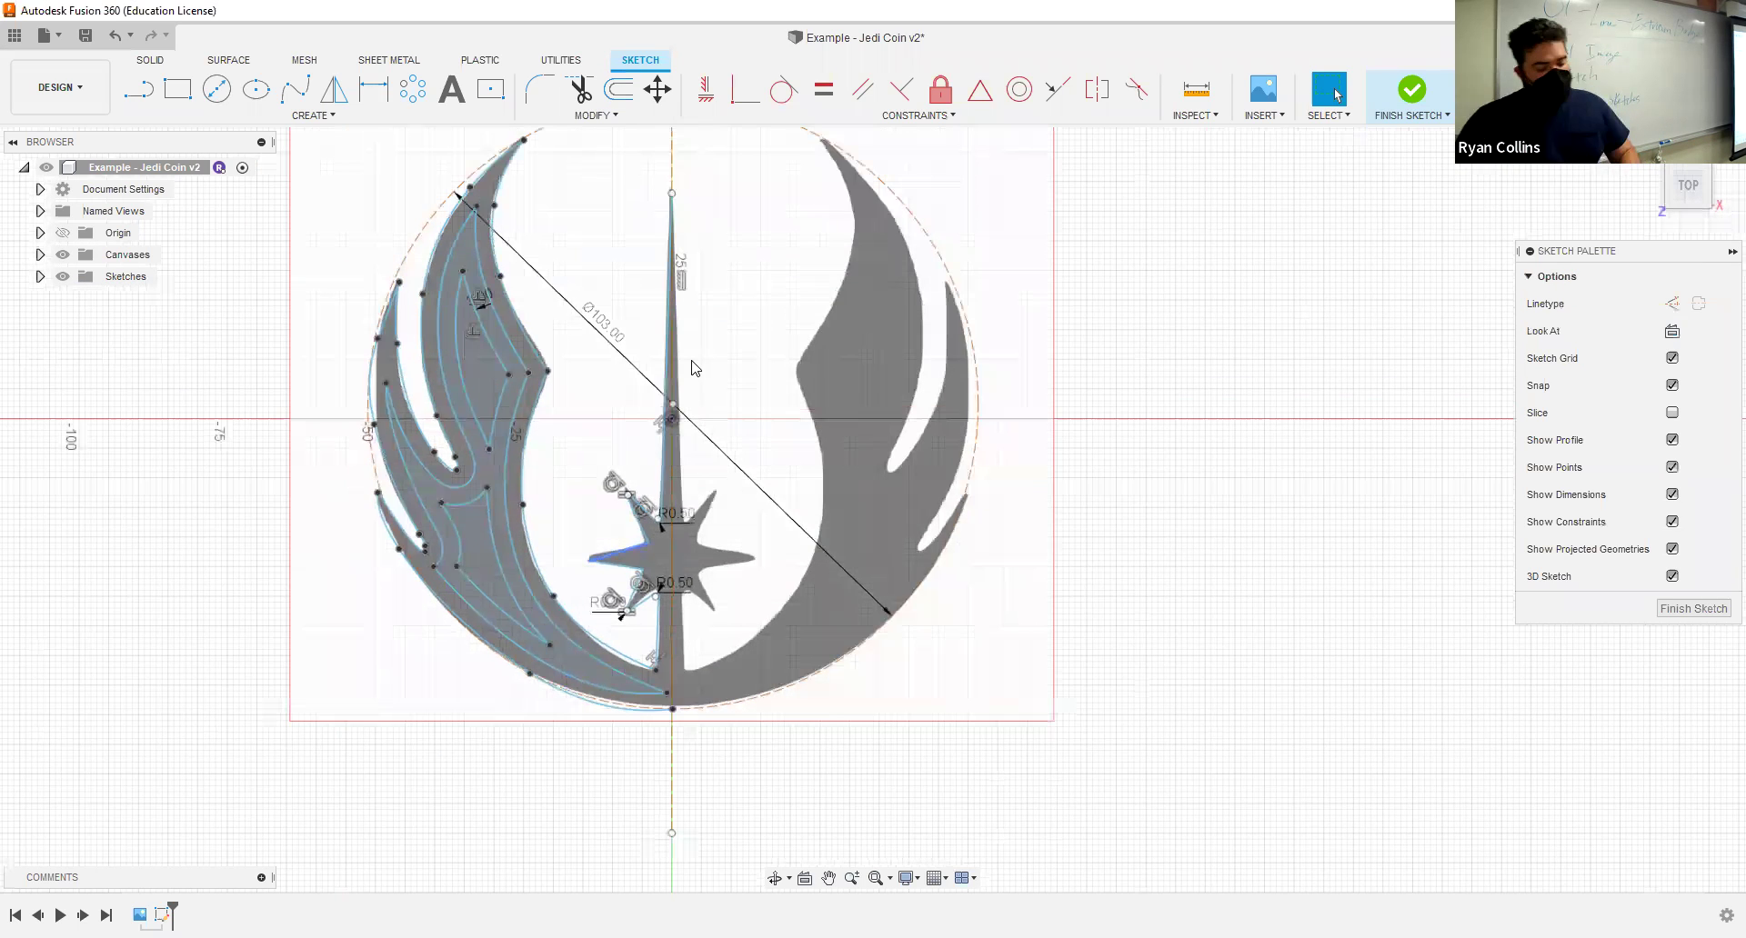
pyautogui.write('Offset wings')
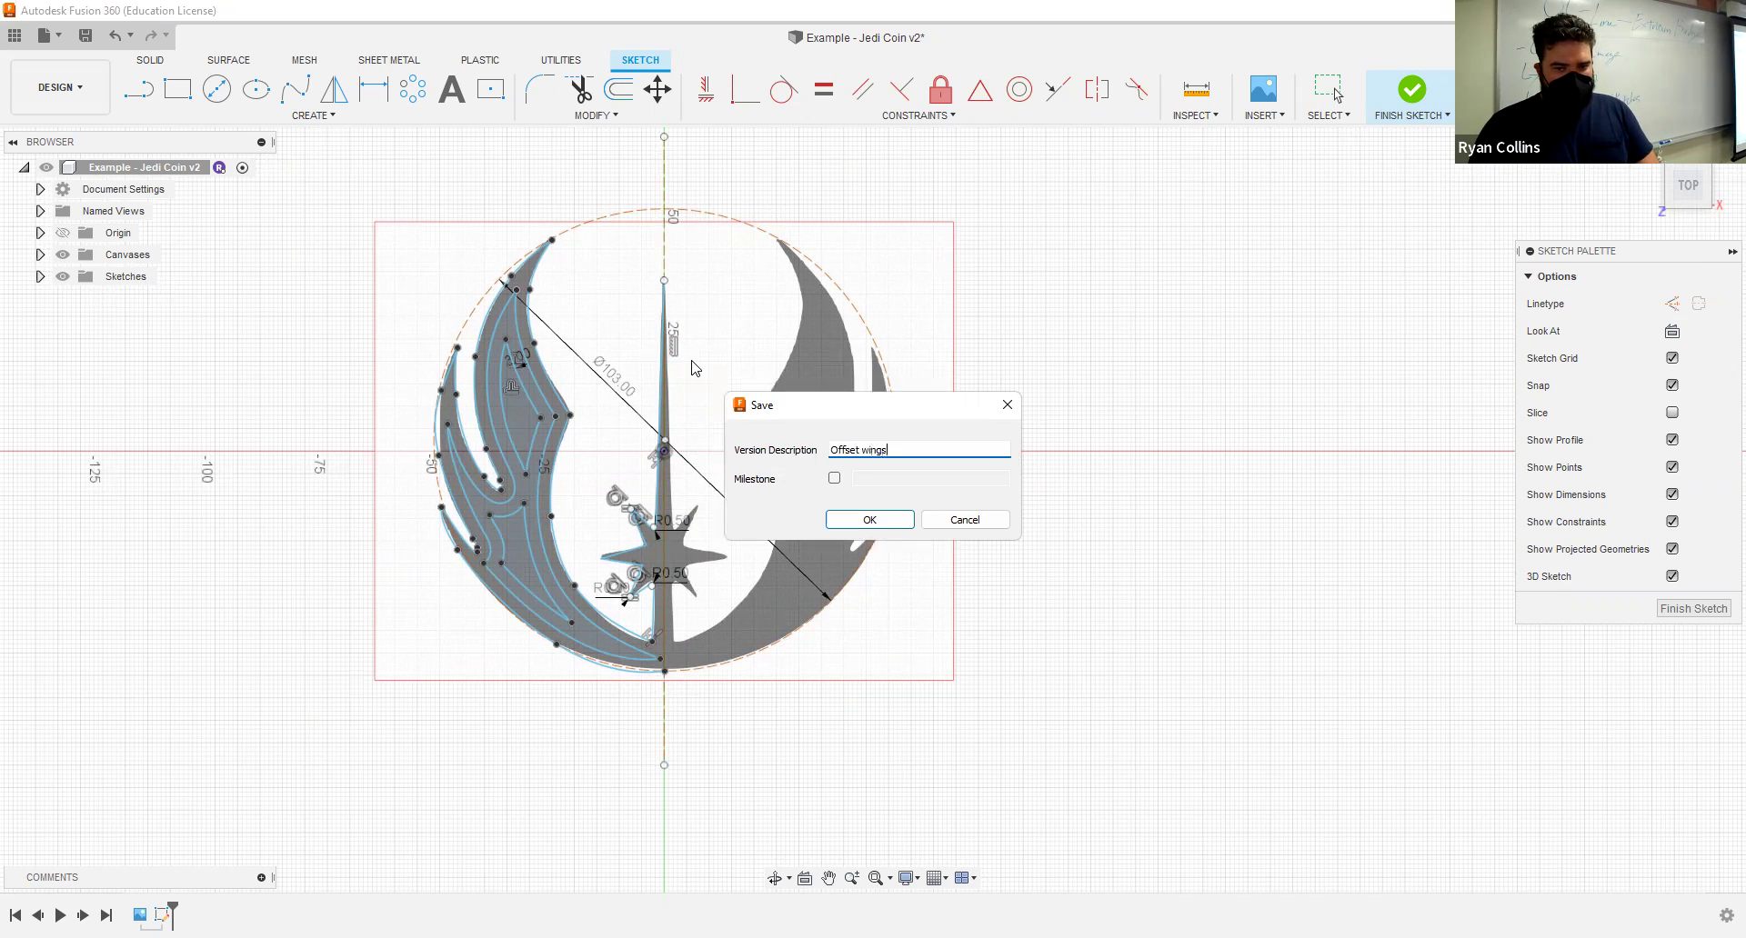
pyautogui.press('Return')
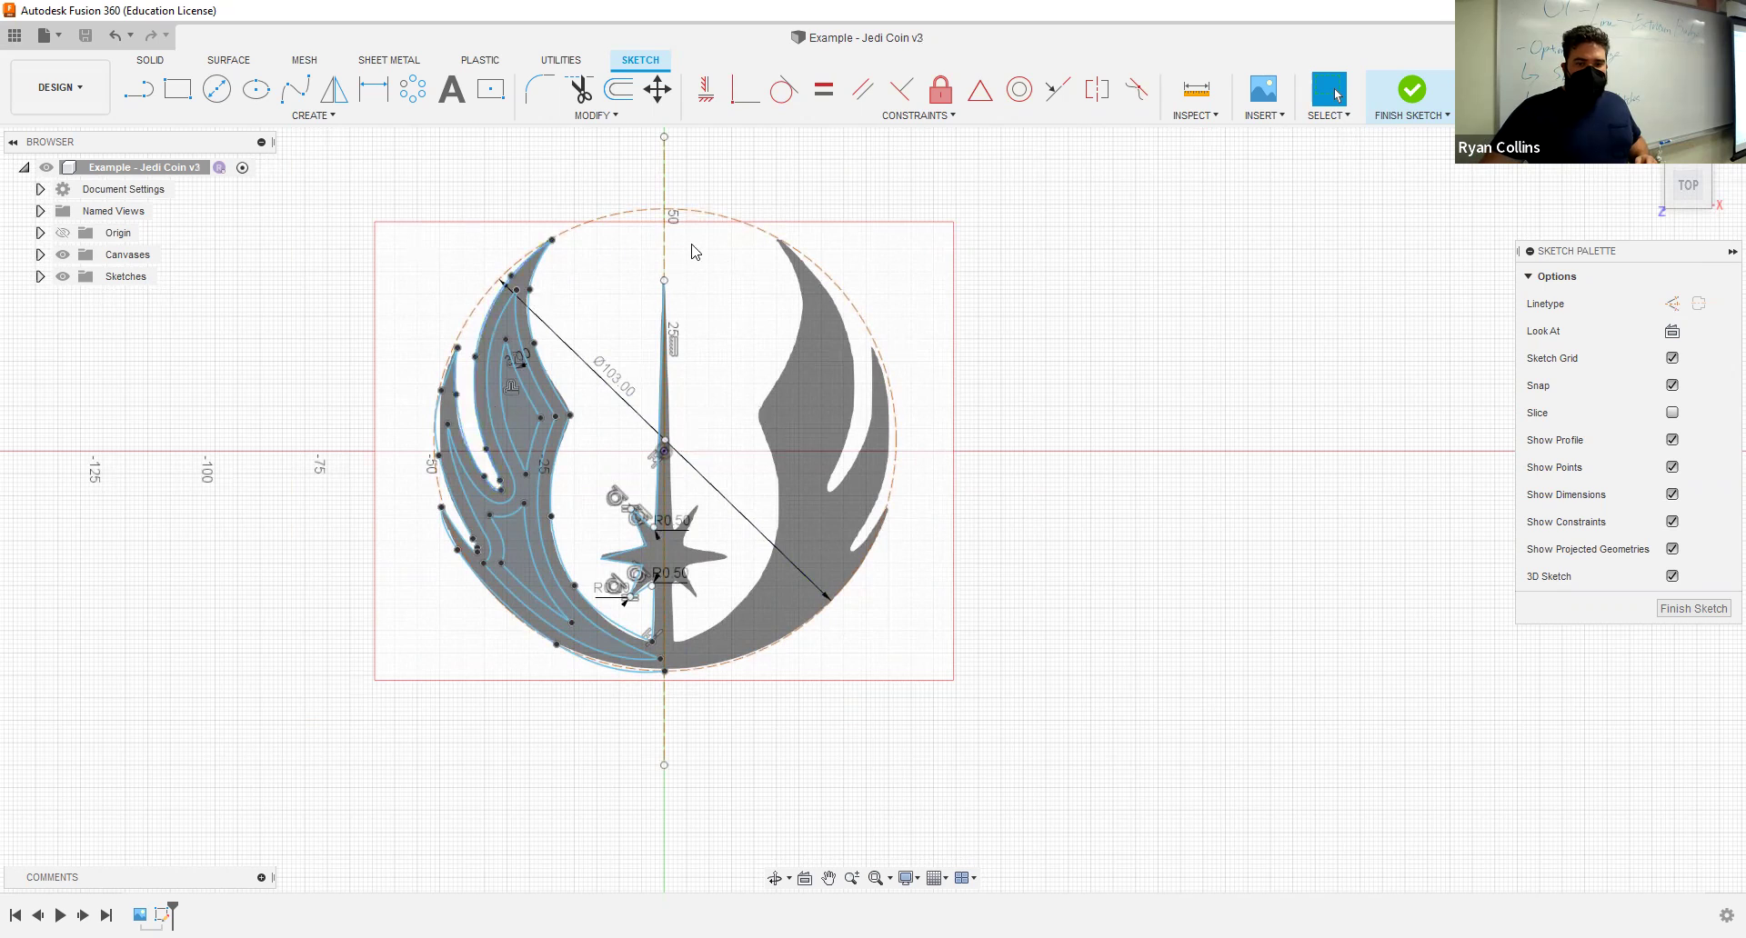
# Step: Mirror the left half's outline and both offset wing outlines across the vertical construction line
pyautogui.click(331, 108)
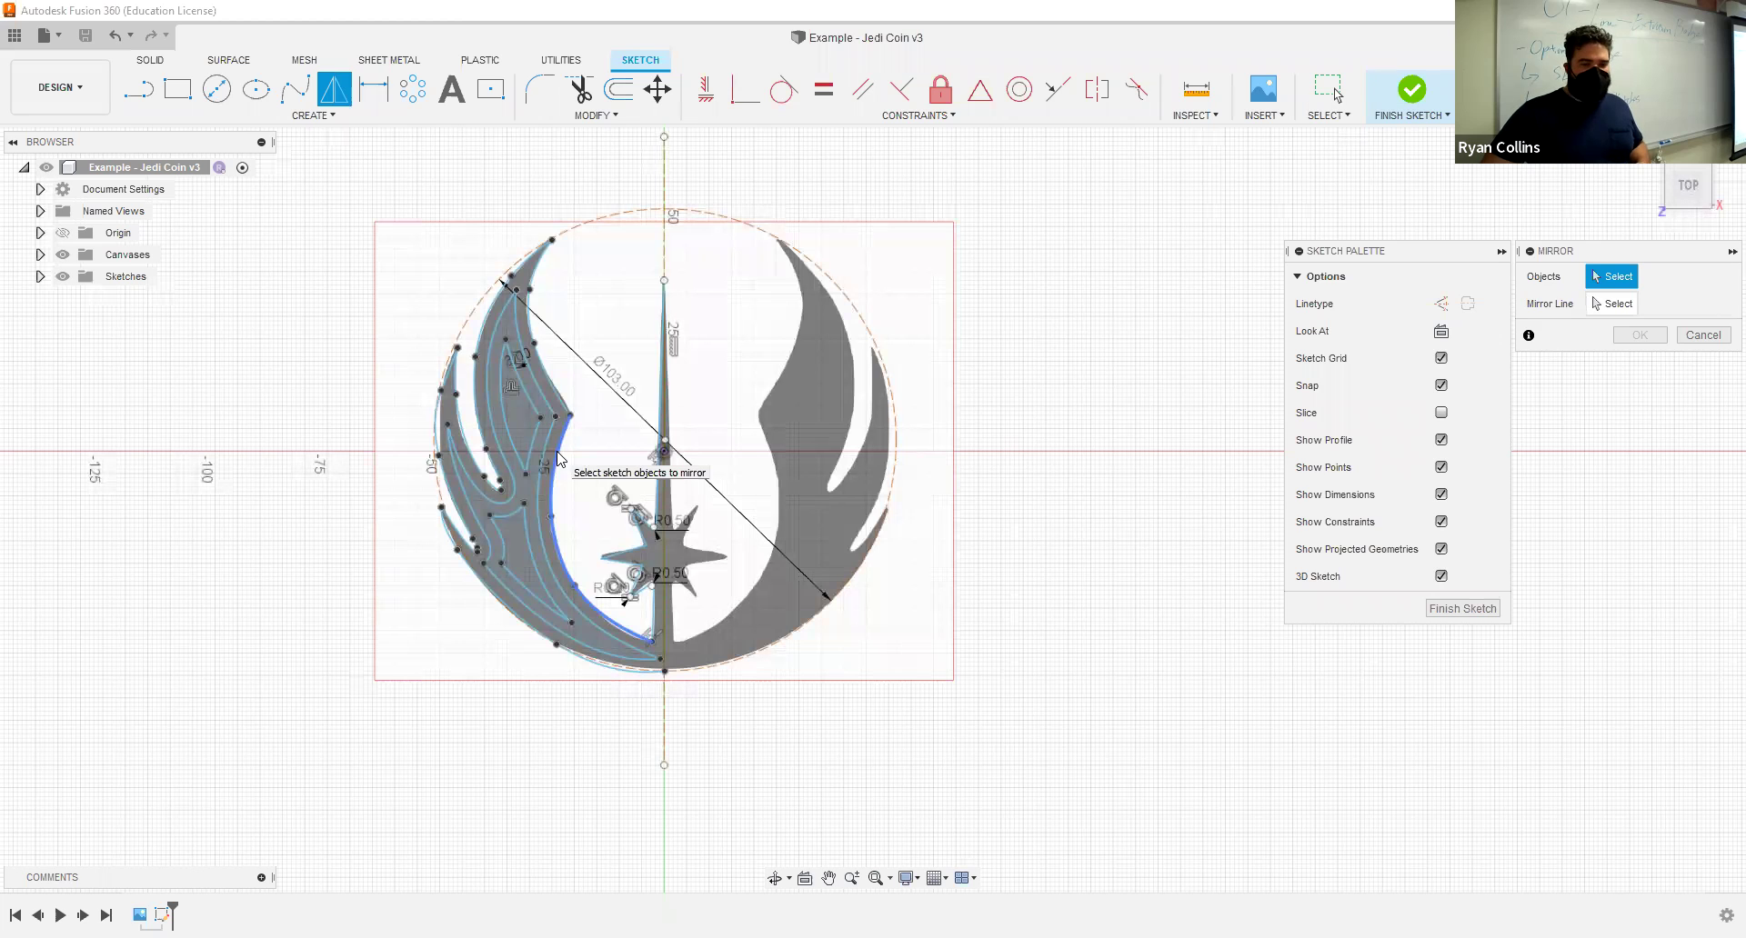
pyautogui.doubleClick(606, 545)
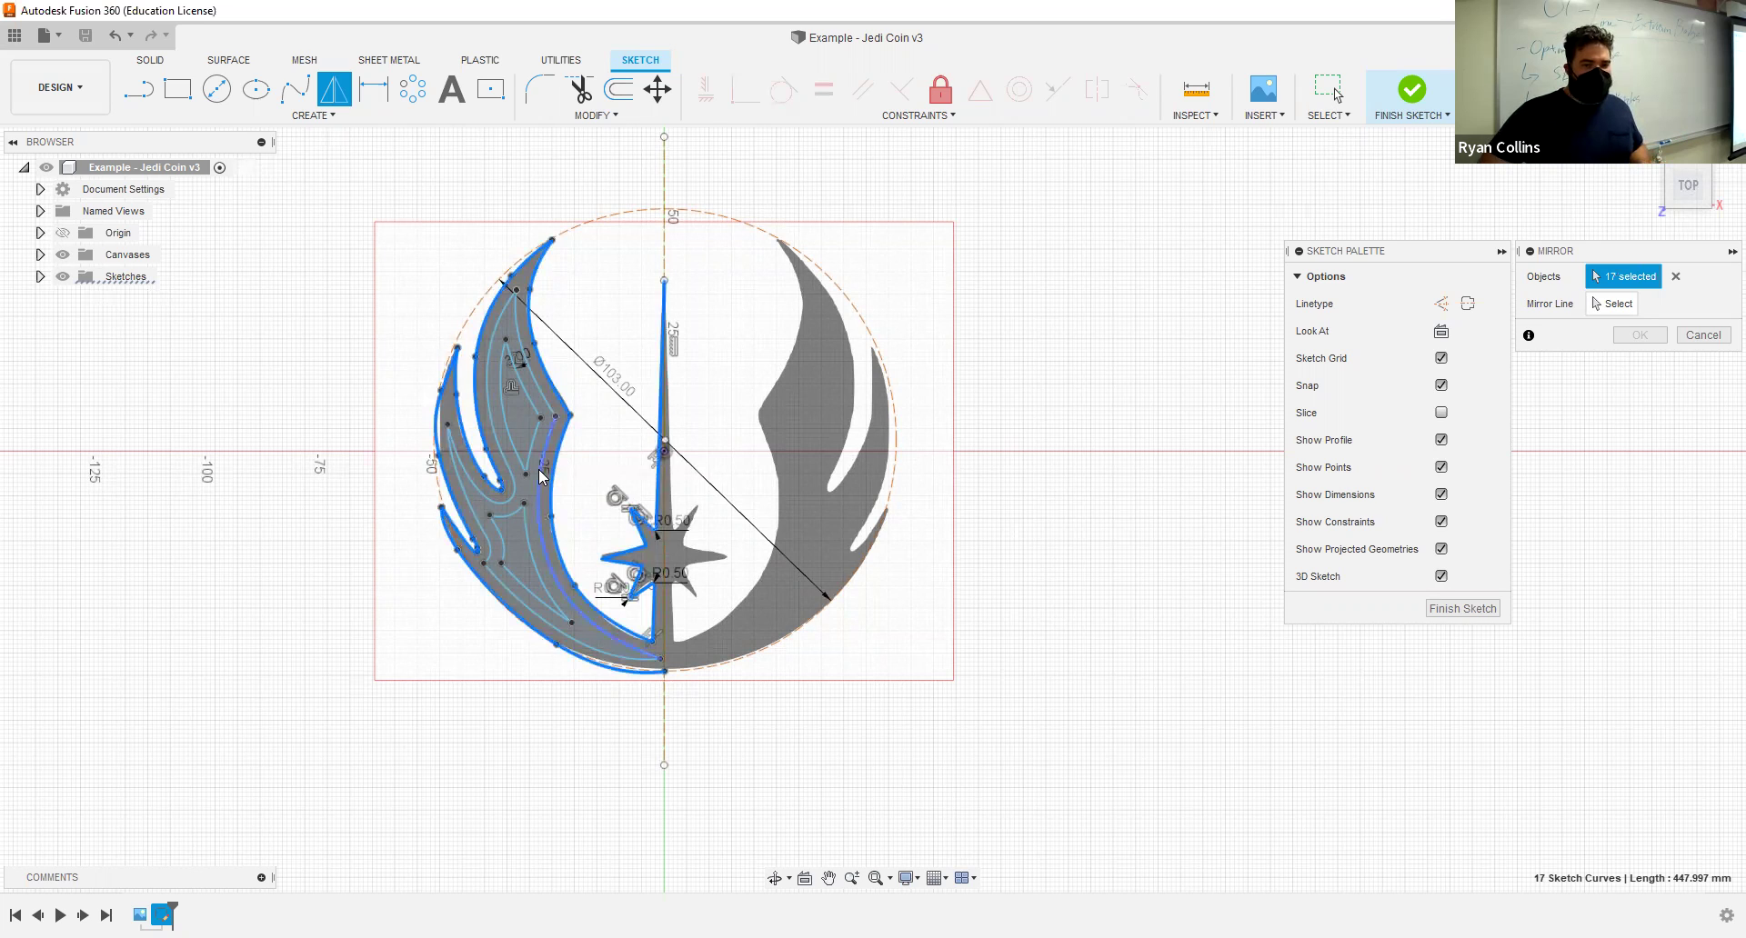
pyautogui.doubleClick(528, 506)
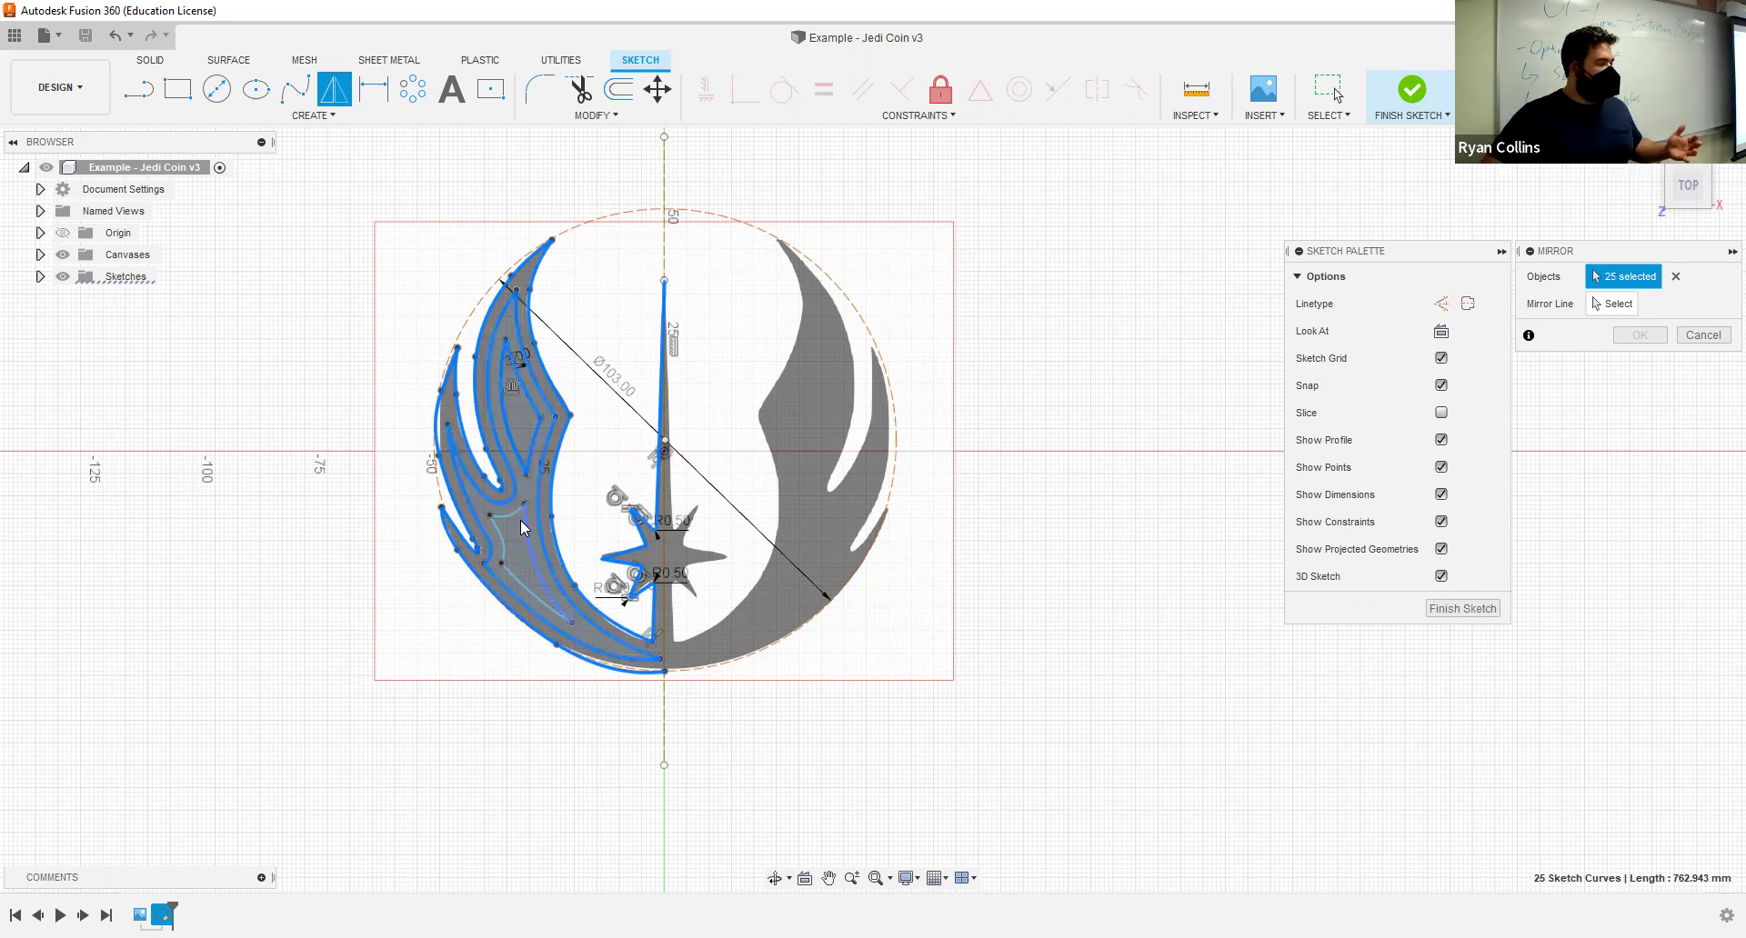
pyautogui.doubleClick(528, 520)
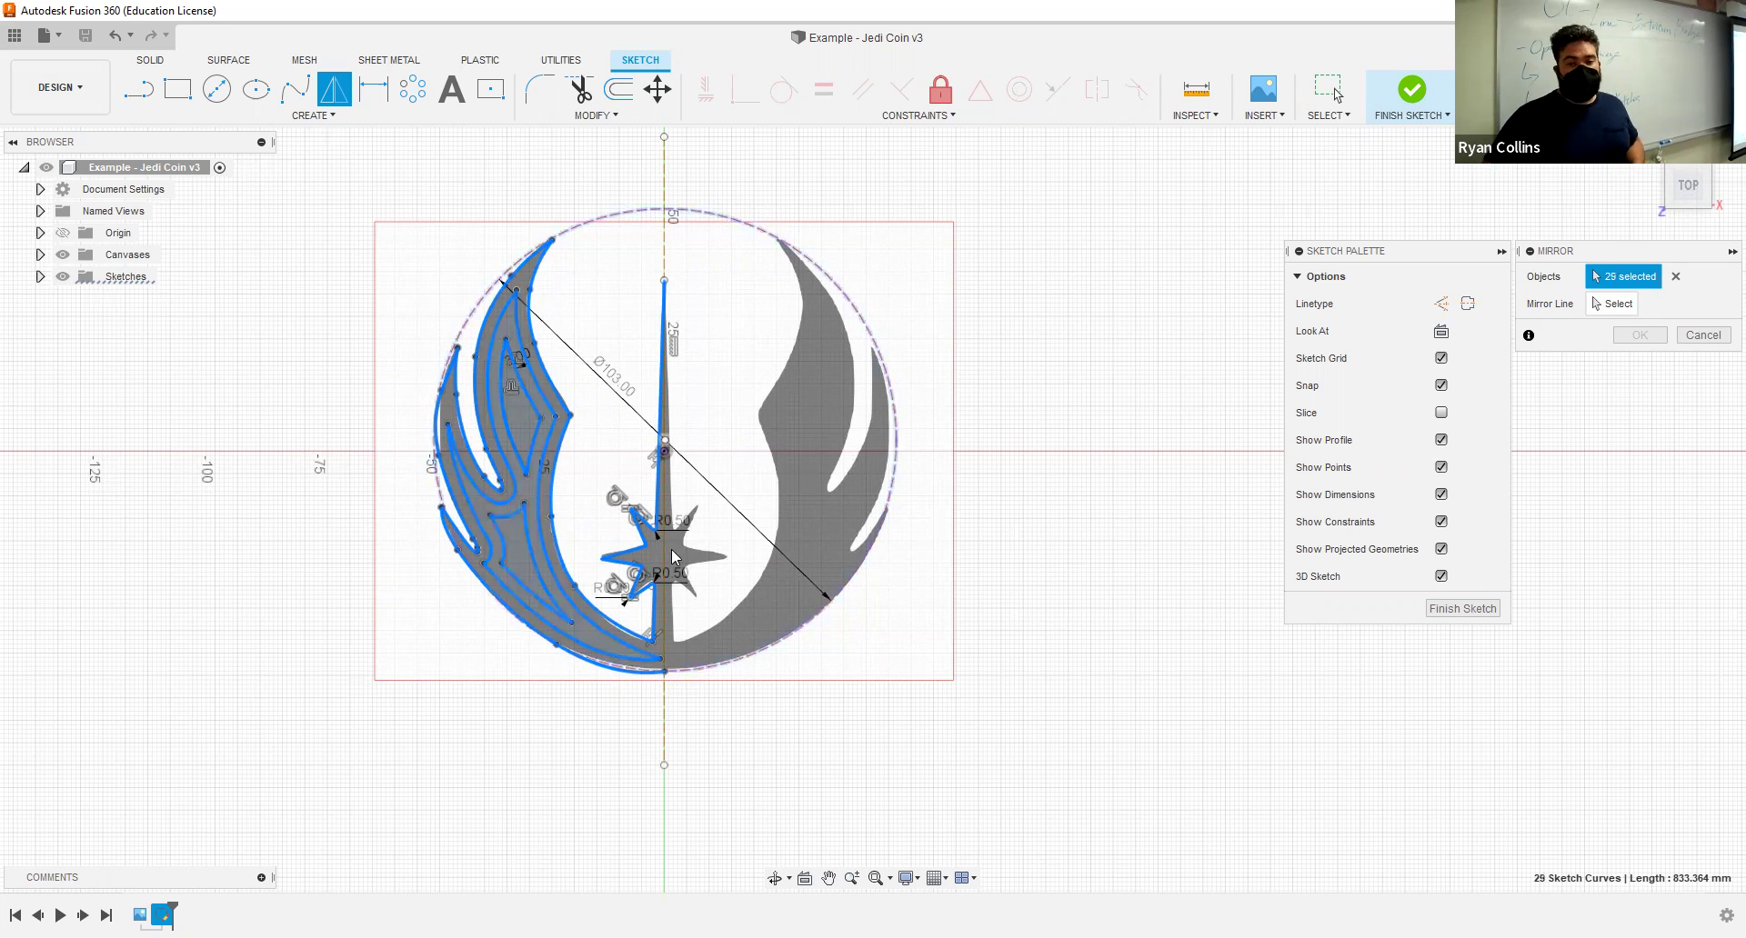
pyautogui.click(1615, 309)
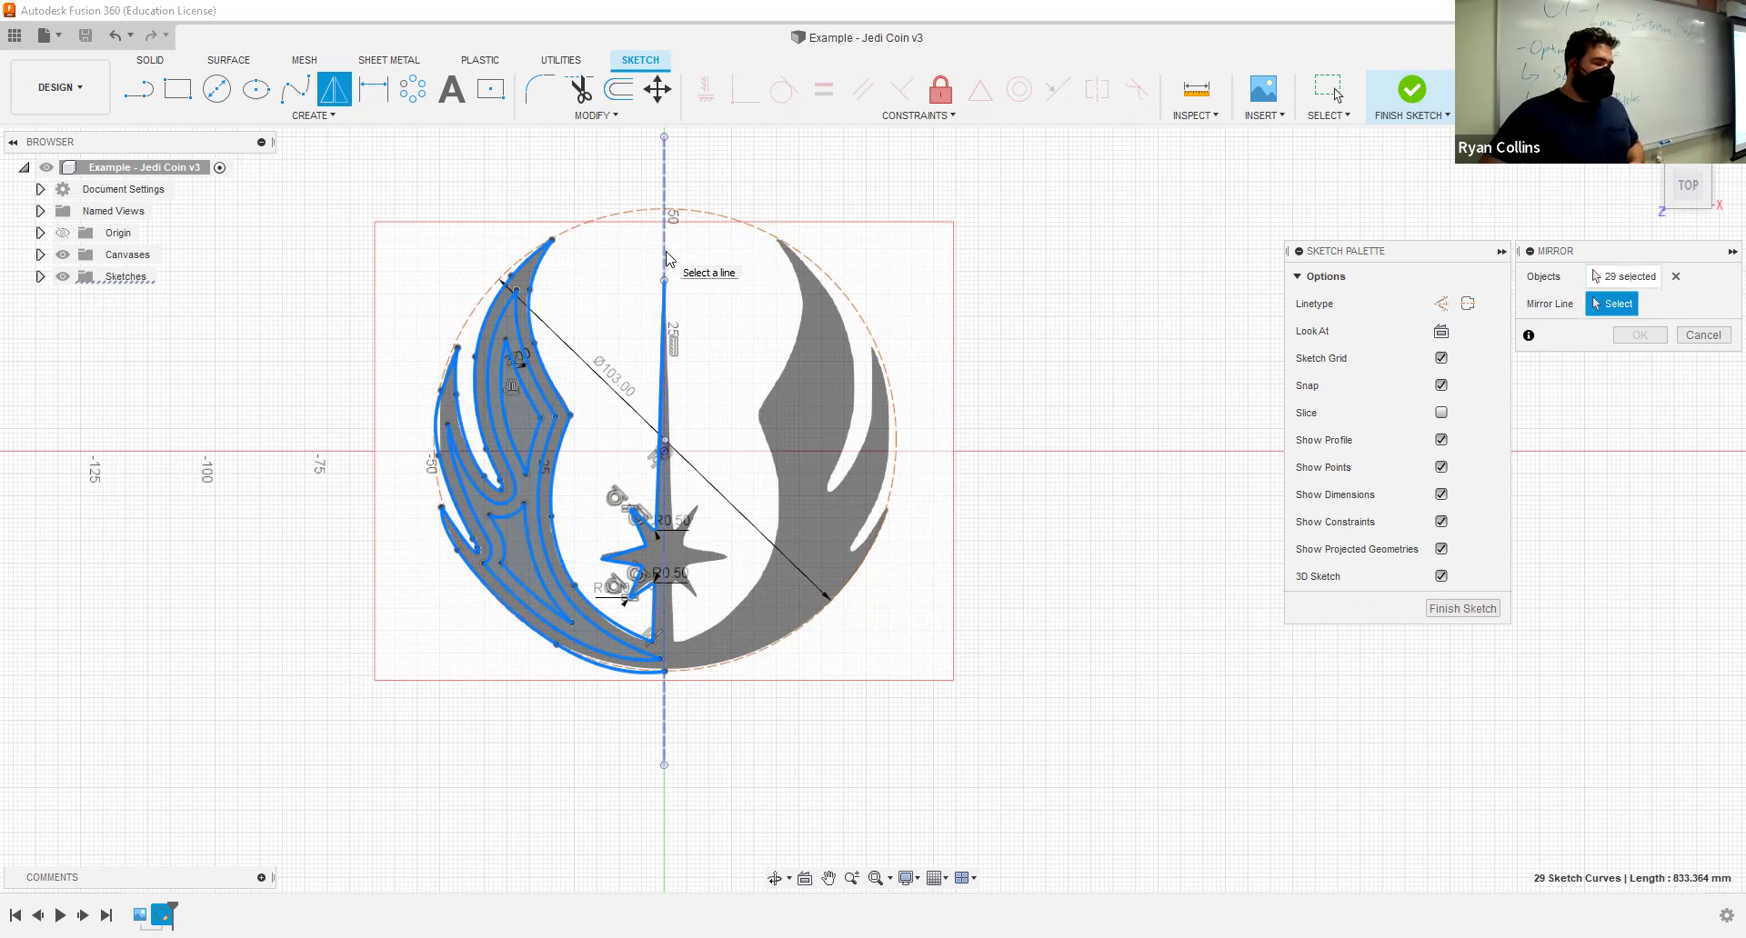
pyautogui.click(665, 253)
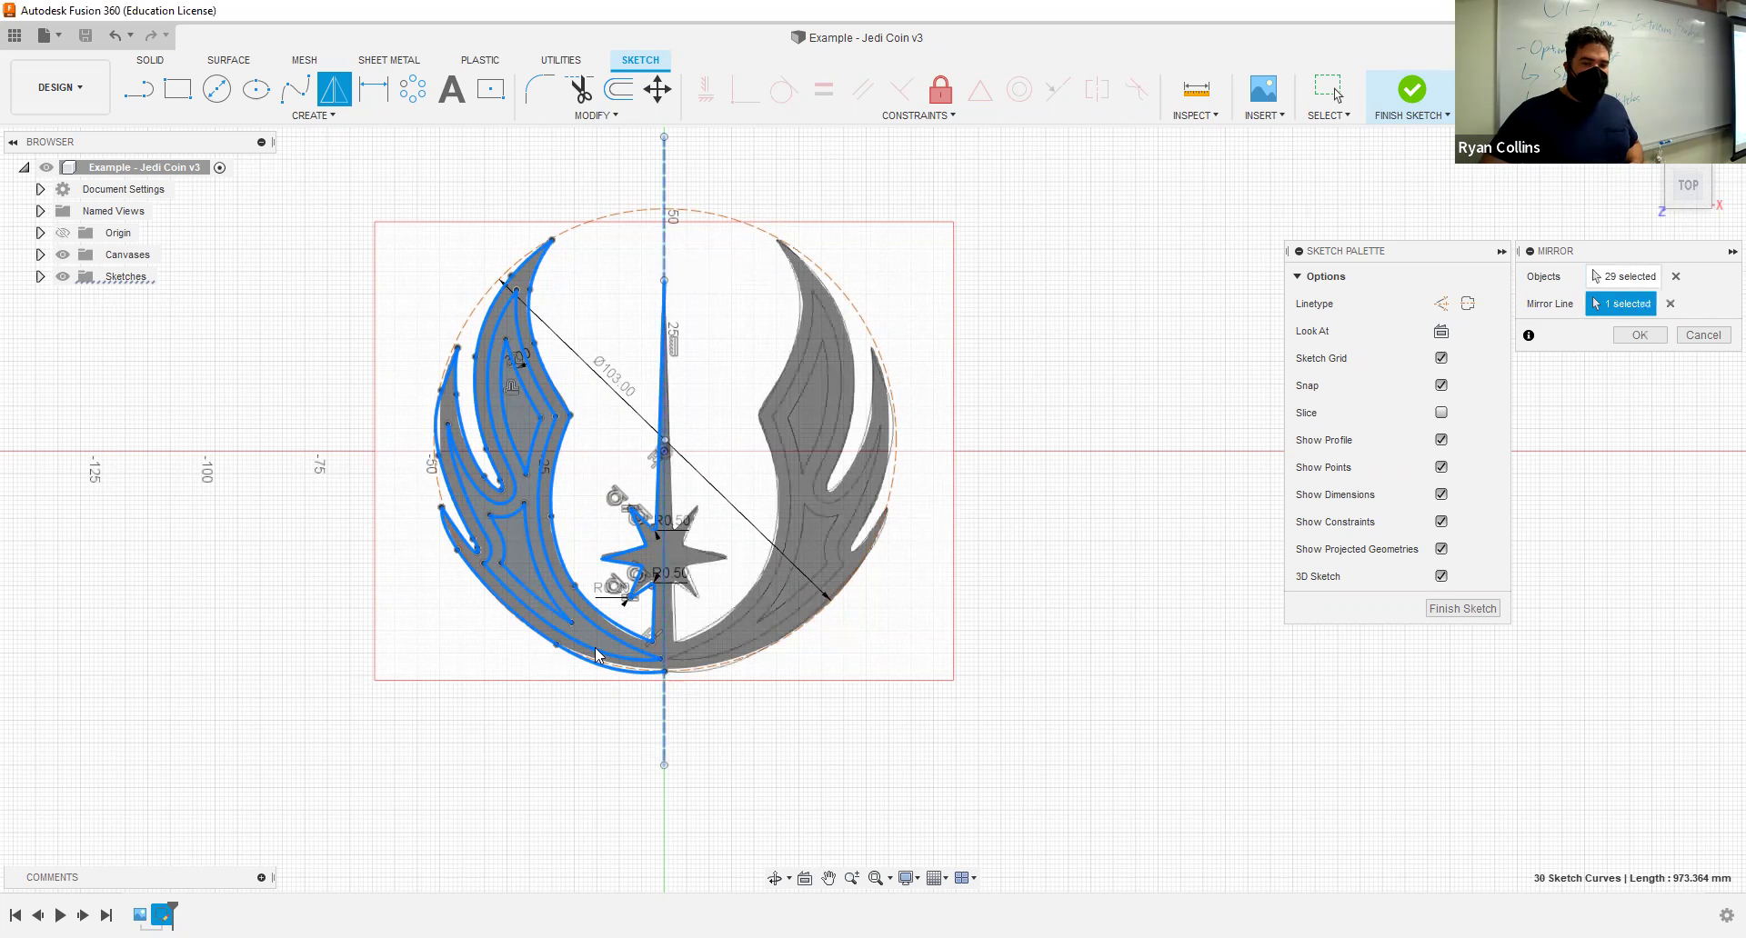
pyautogui.click(1632, 335)
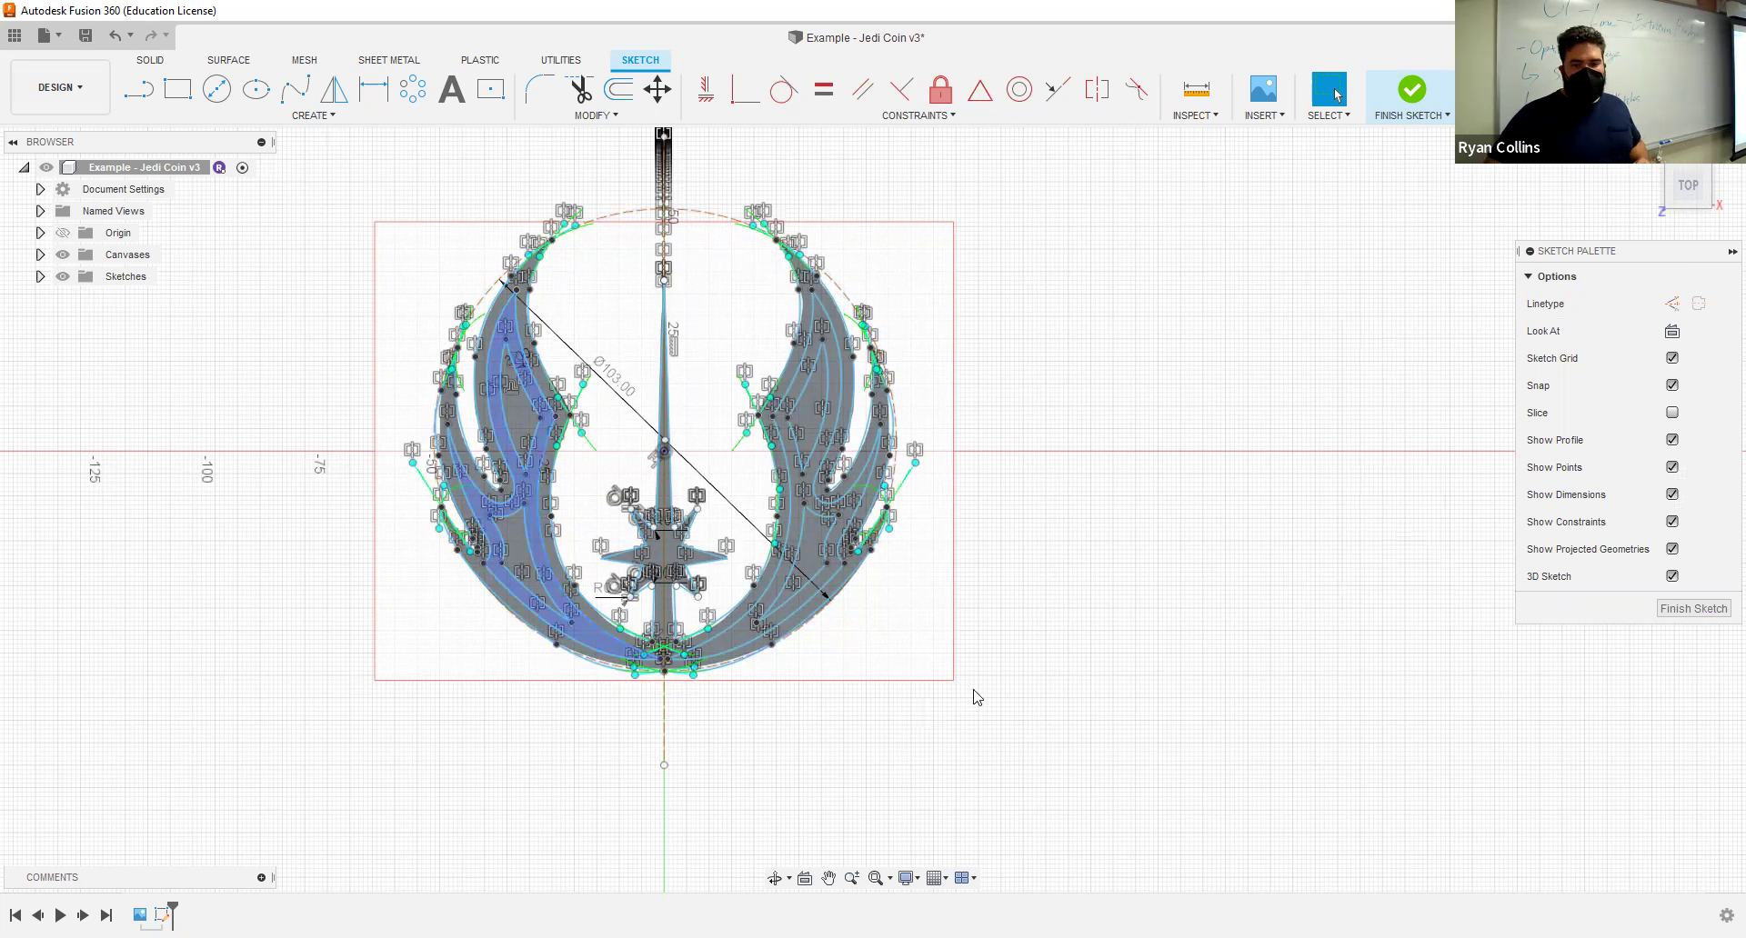
# Step: Hide the reference canvas behind the mirrored sketch
pyautogui.scroll(3, 974, 701)
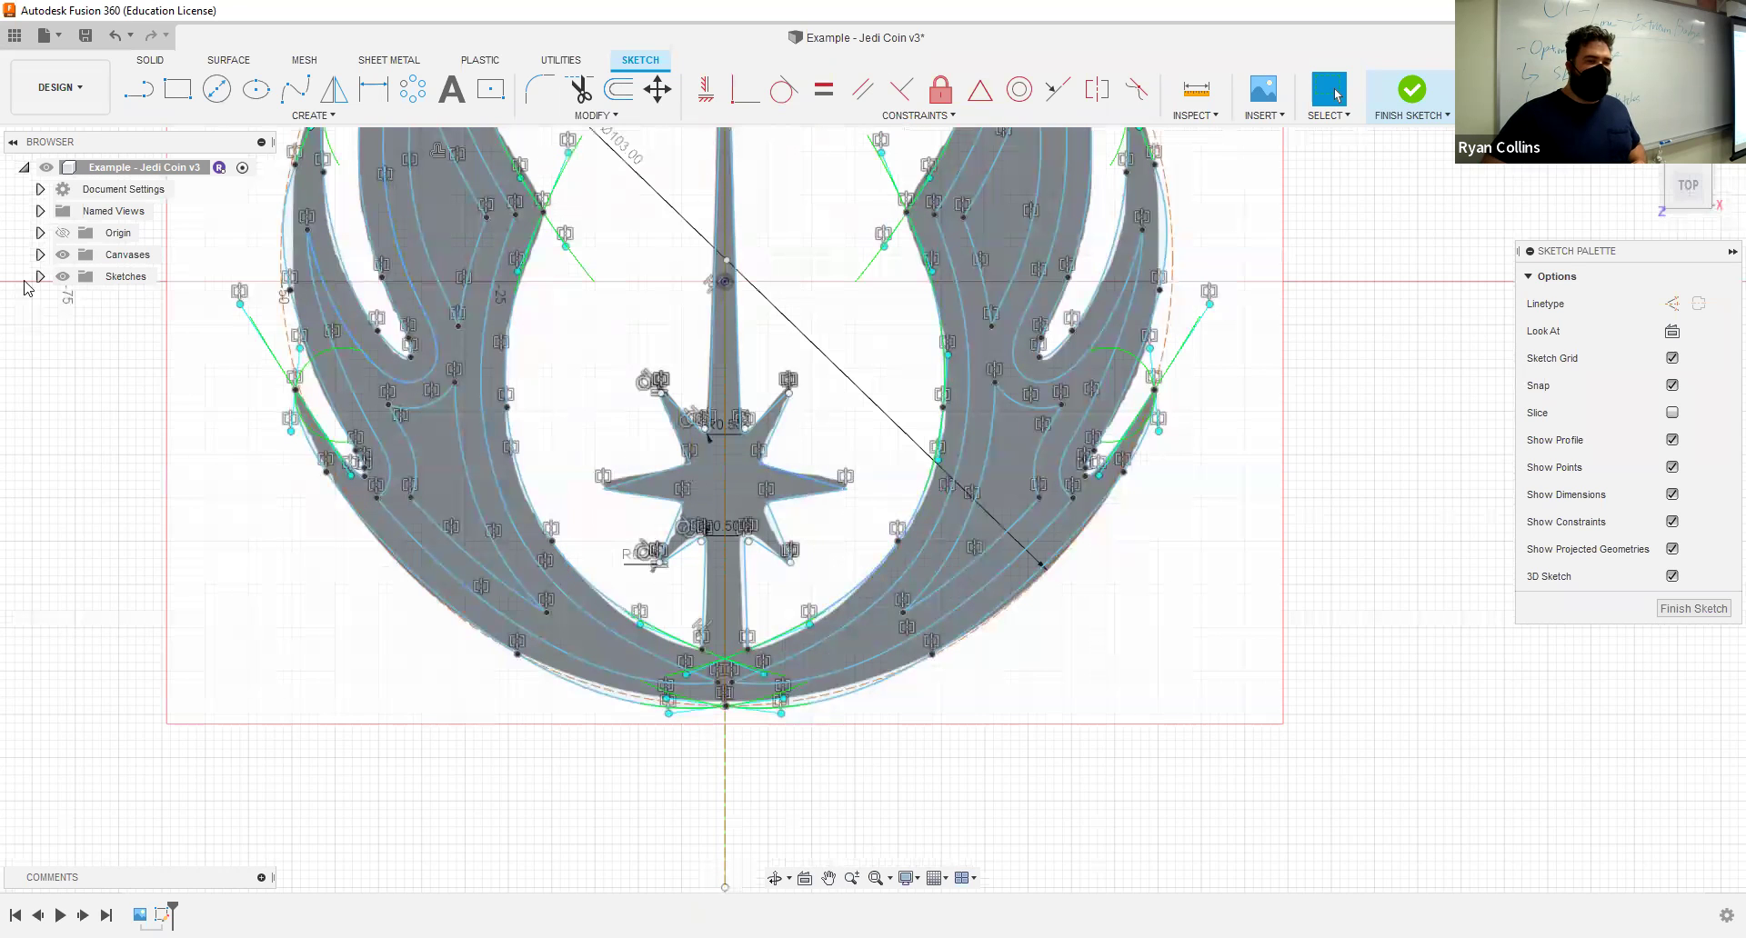
pyautogui.click(63, 257)
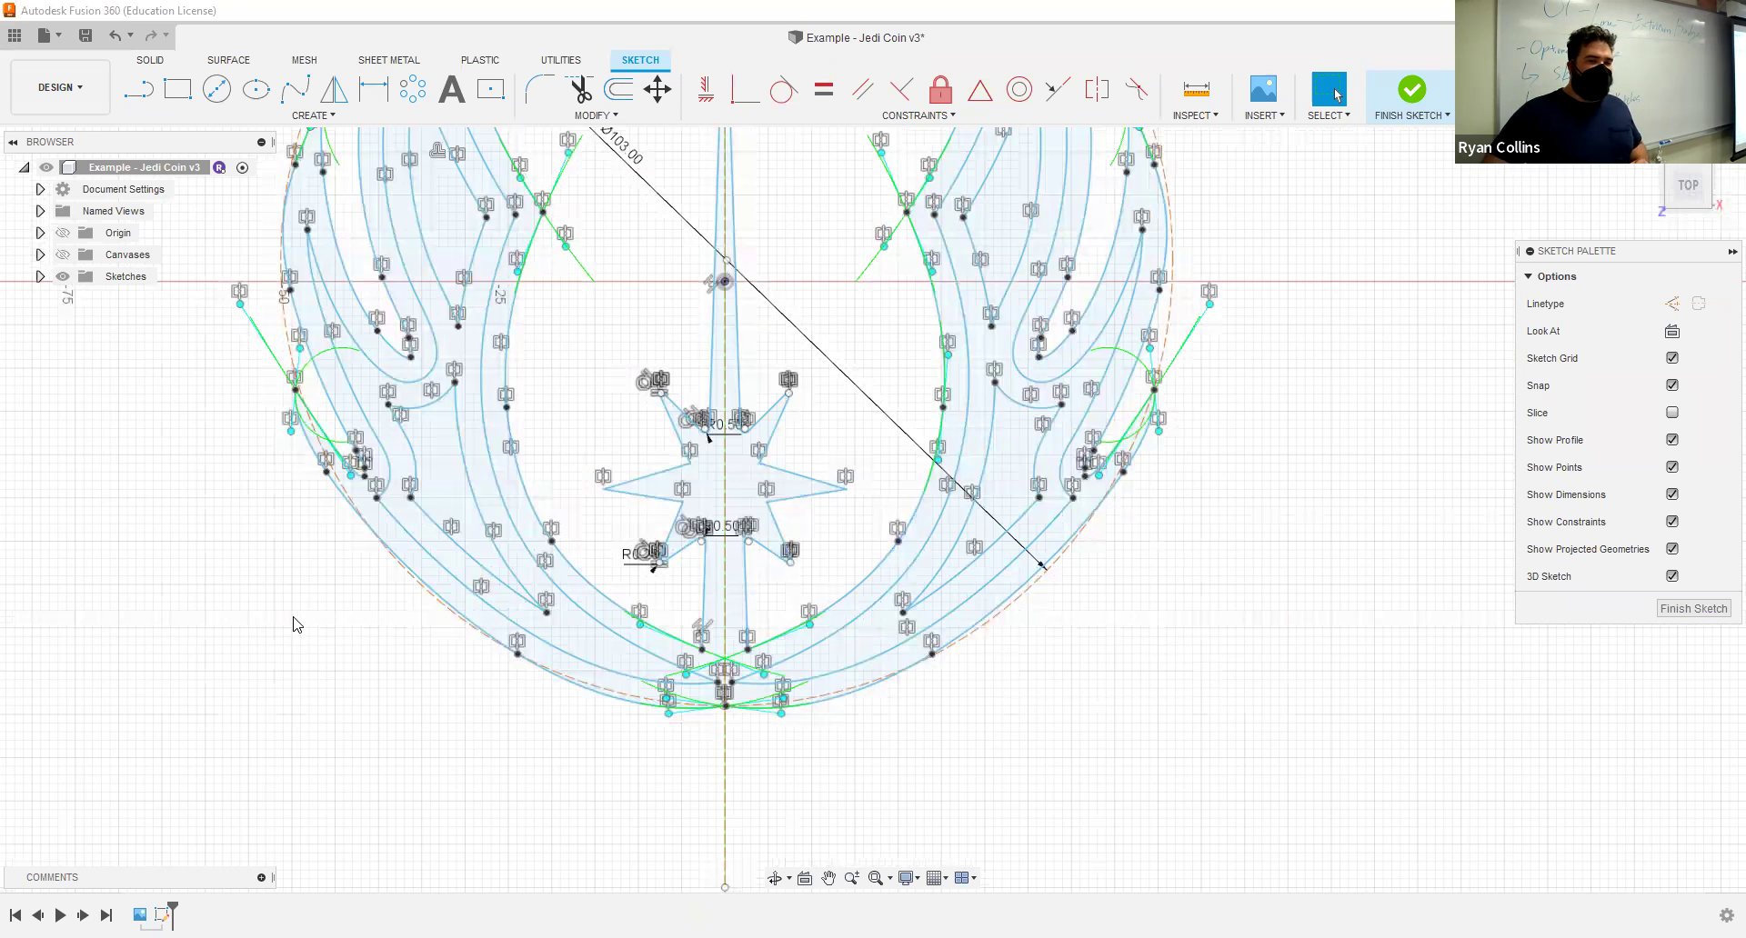
pyautogui.press('F6')
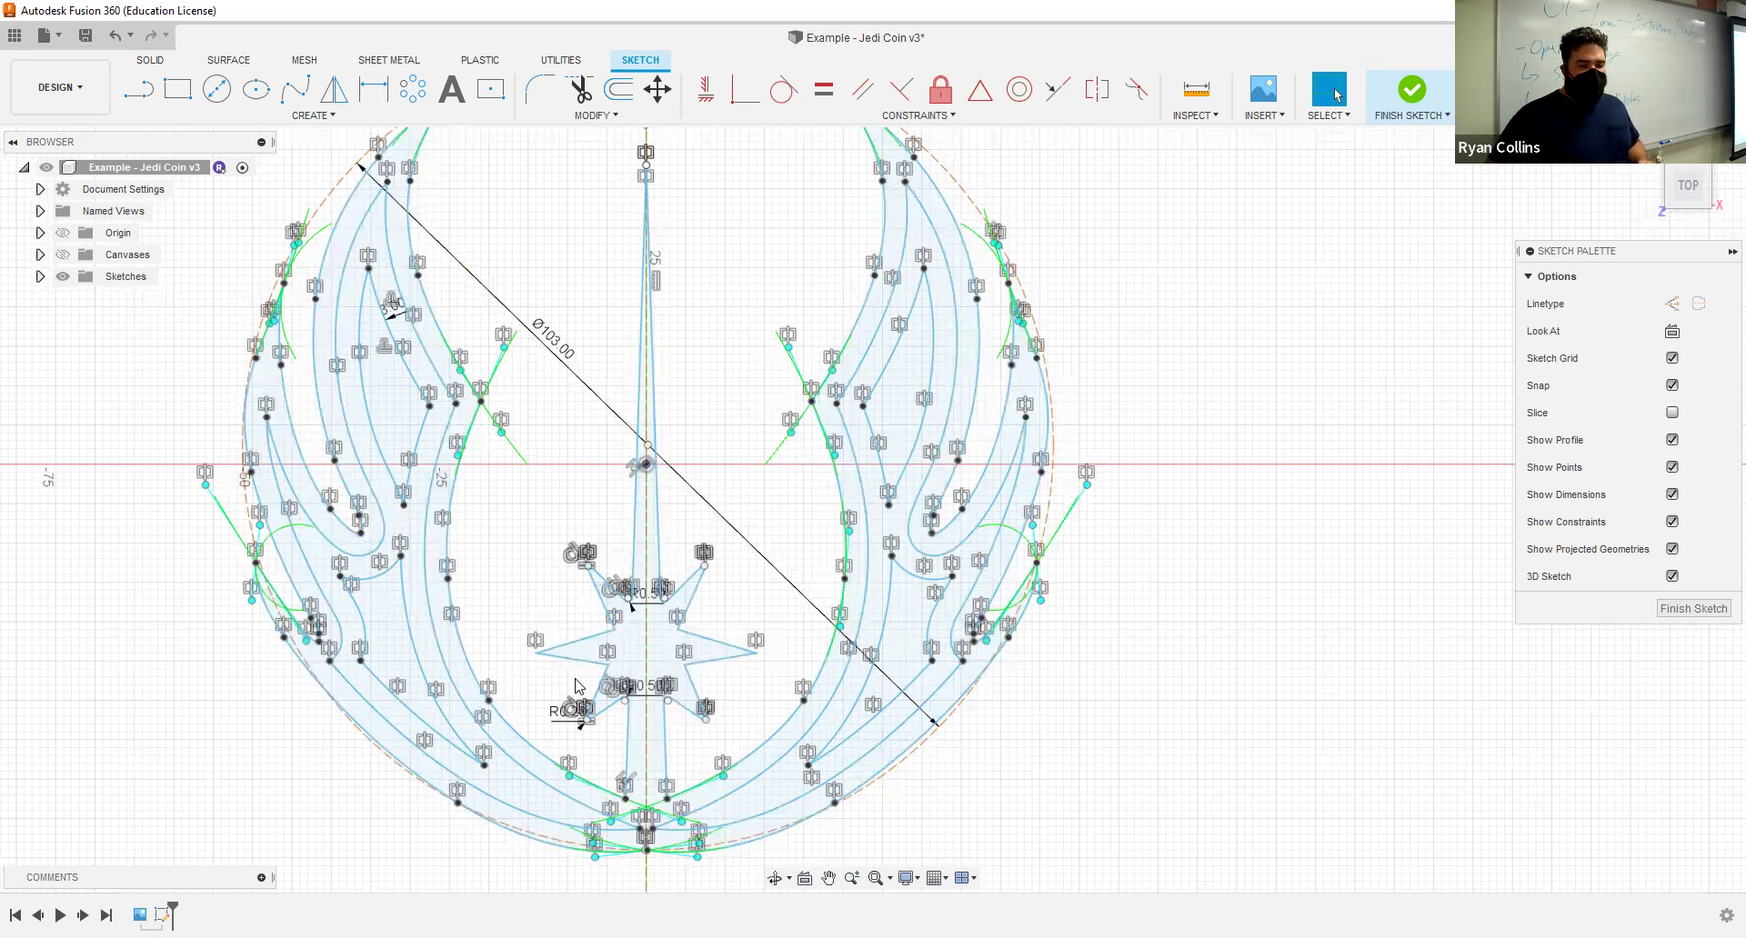
# Step: Examine the mirrored sketch's closed profiles, especially where the central spike meets the wings at the emblem's base
pyautogui.scroll(5, 579, 686)
pyautogui.scroll(-3, 611, 324)
pyautogui.scroll(8, 668, 556)
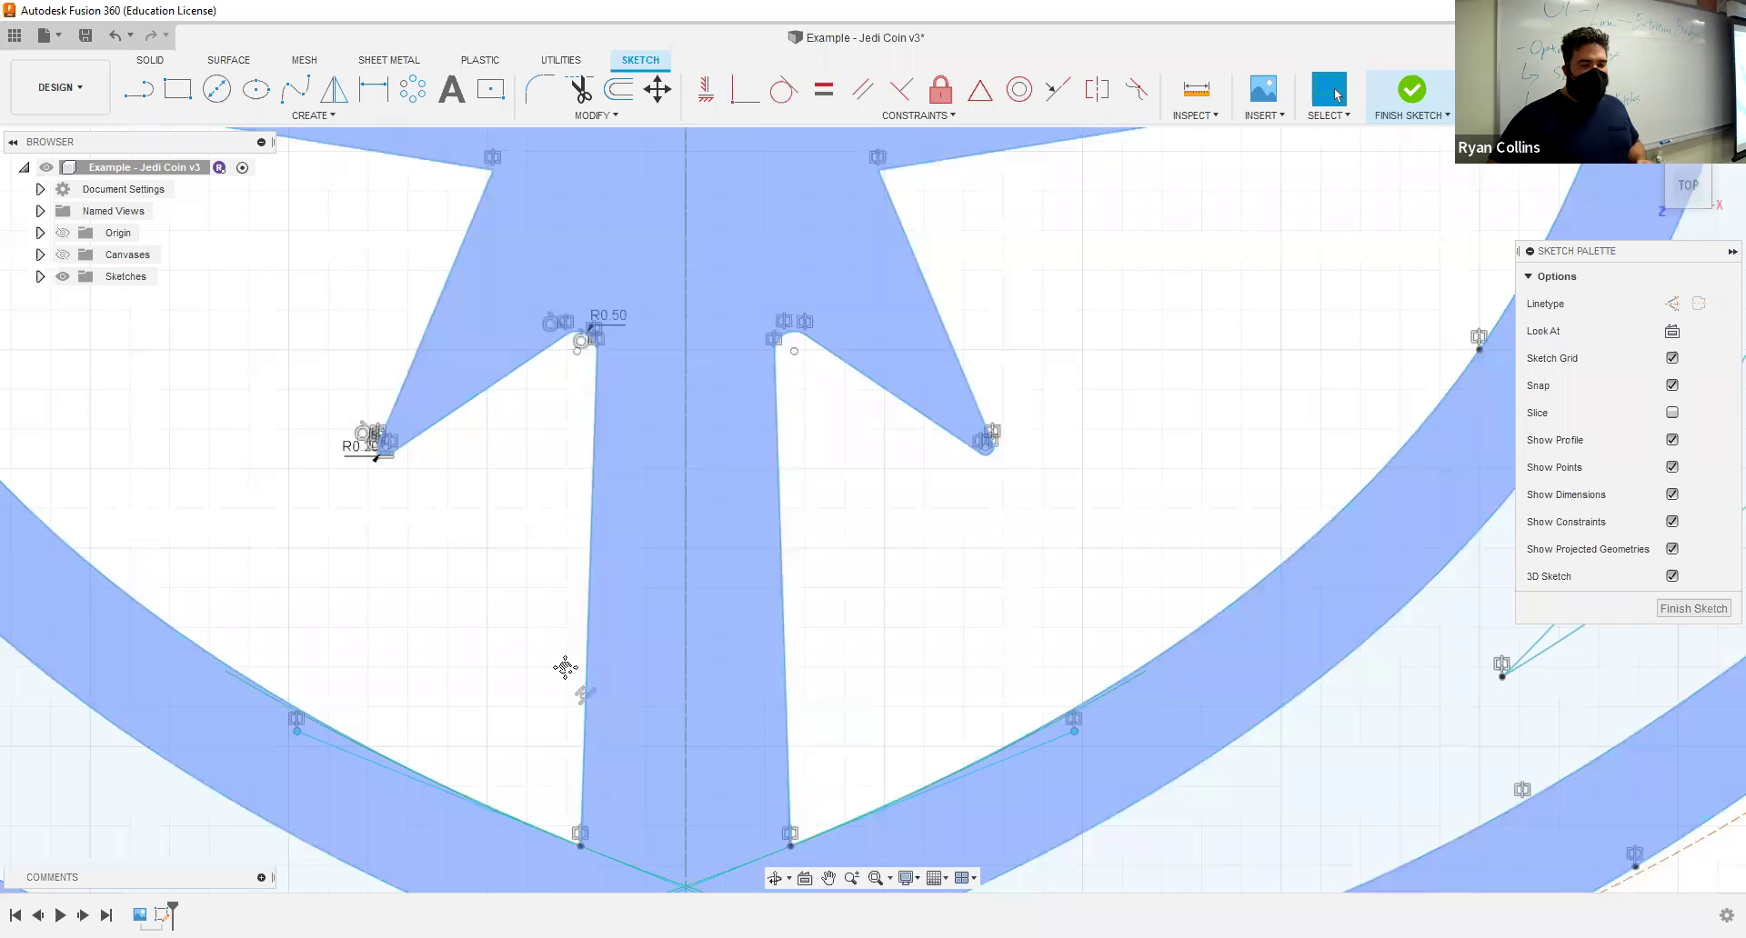
pyautogui.press('Escape')
pyautogui.scroll(6, 637, 546)
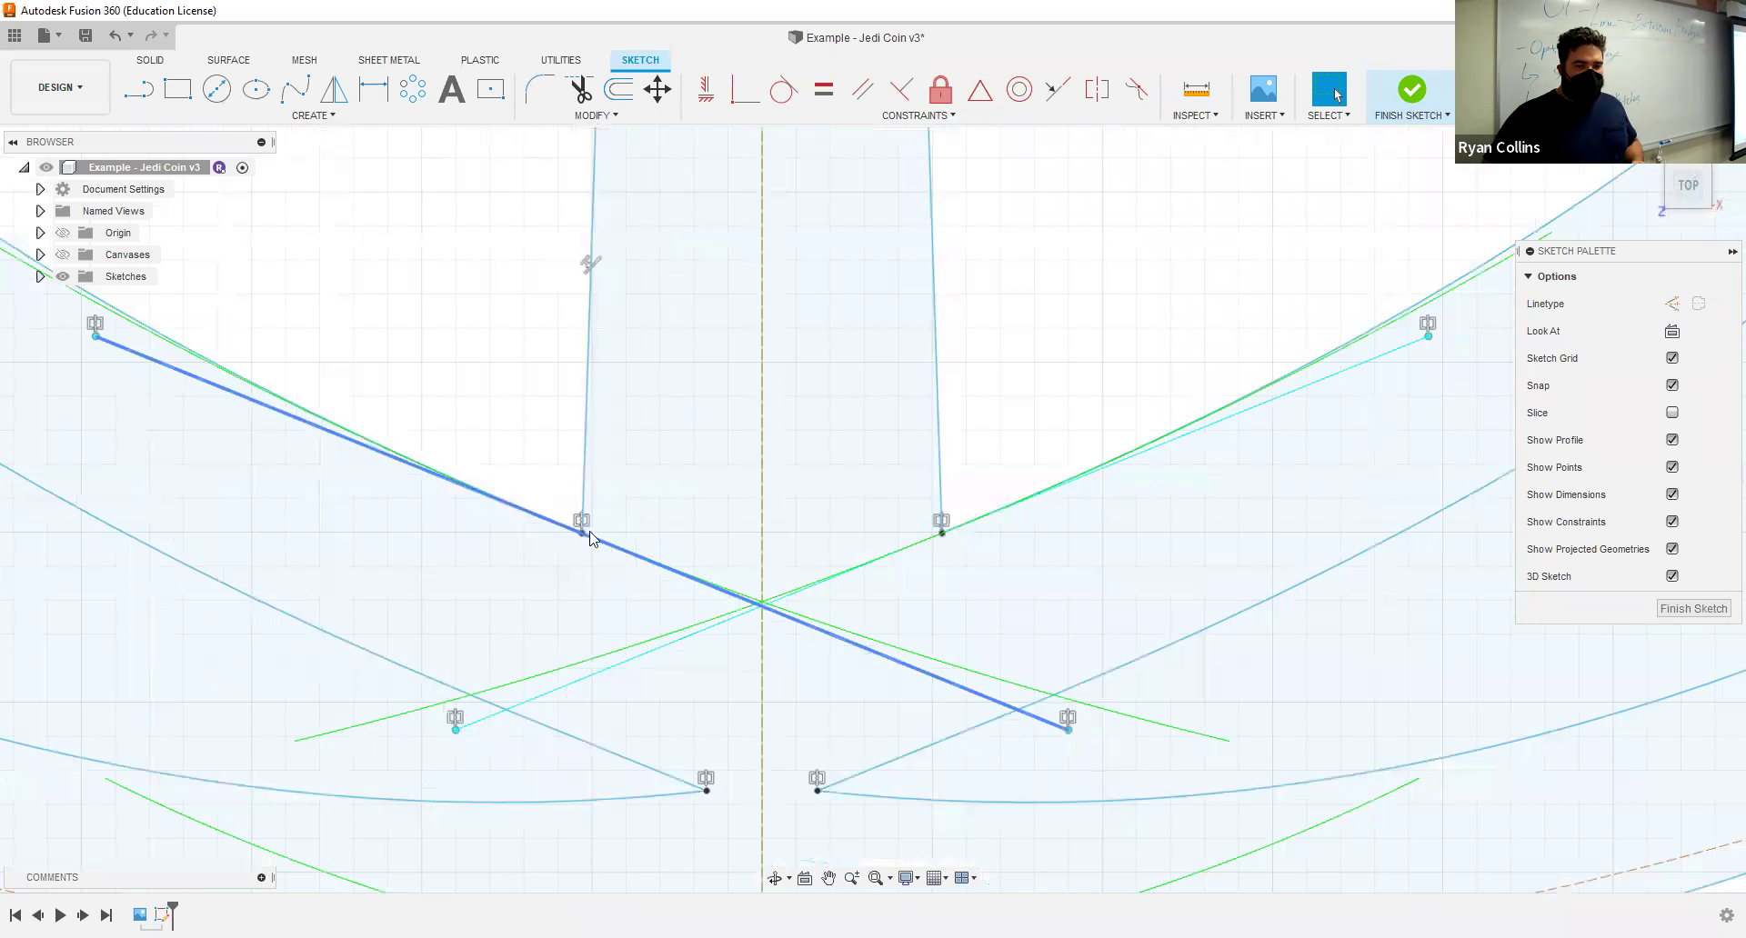
pyautogui.scroll(-2, 682, 569)
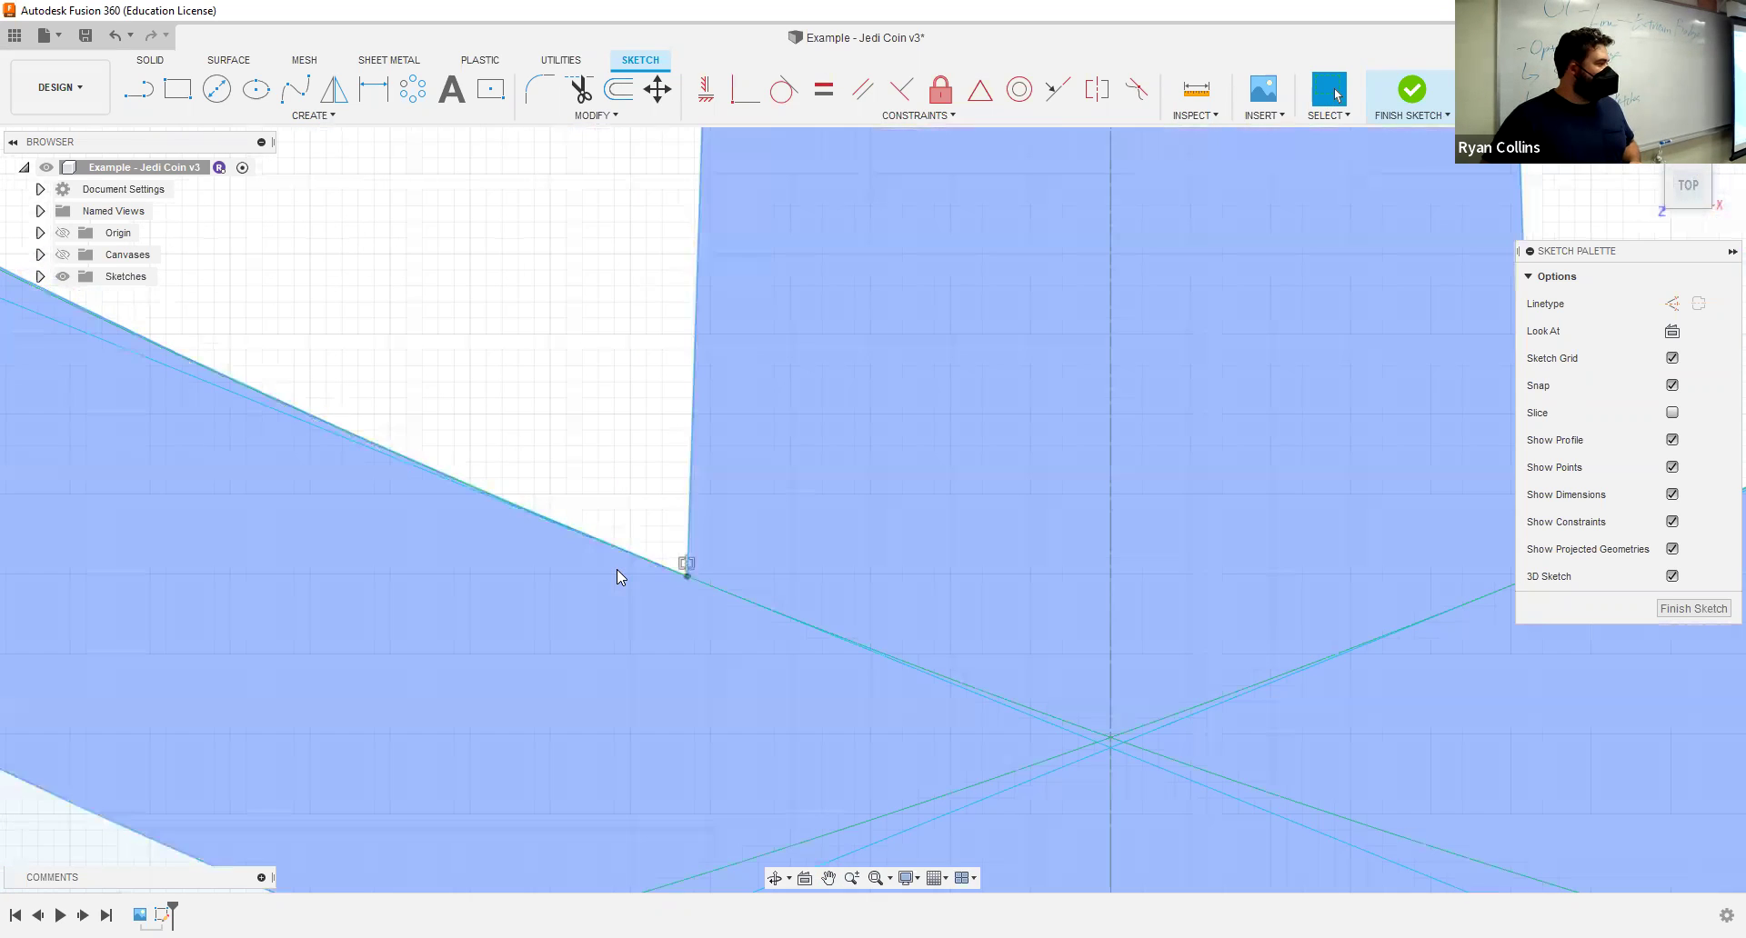
pyautogui.scroll(-4, 617, 573)
pyautogui.scroll(-6, 617, 570)
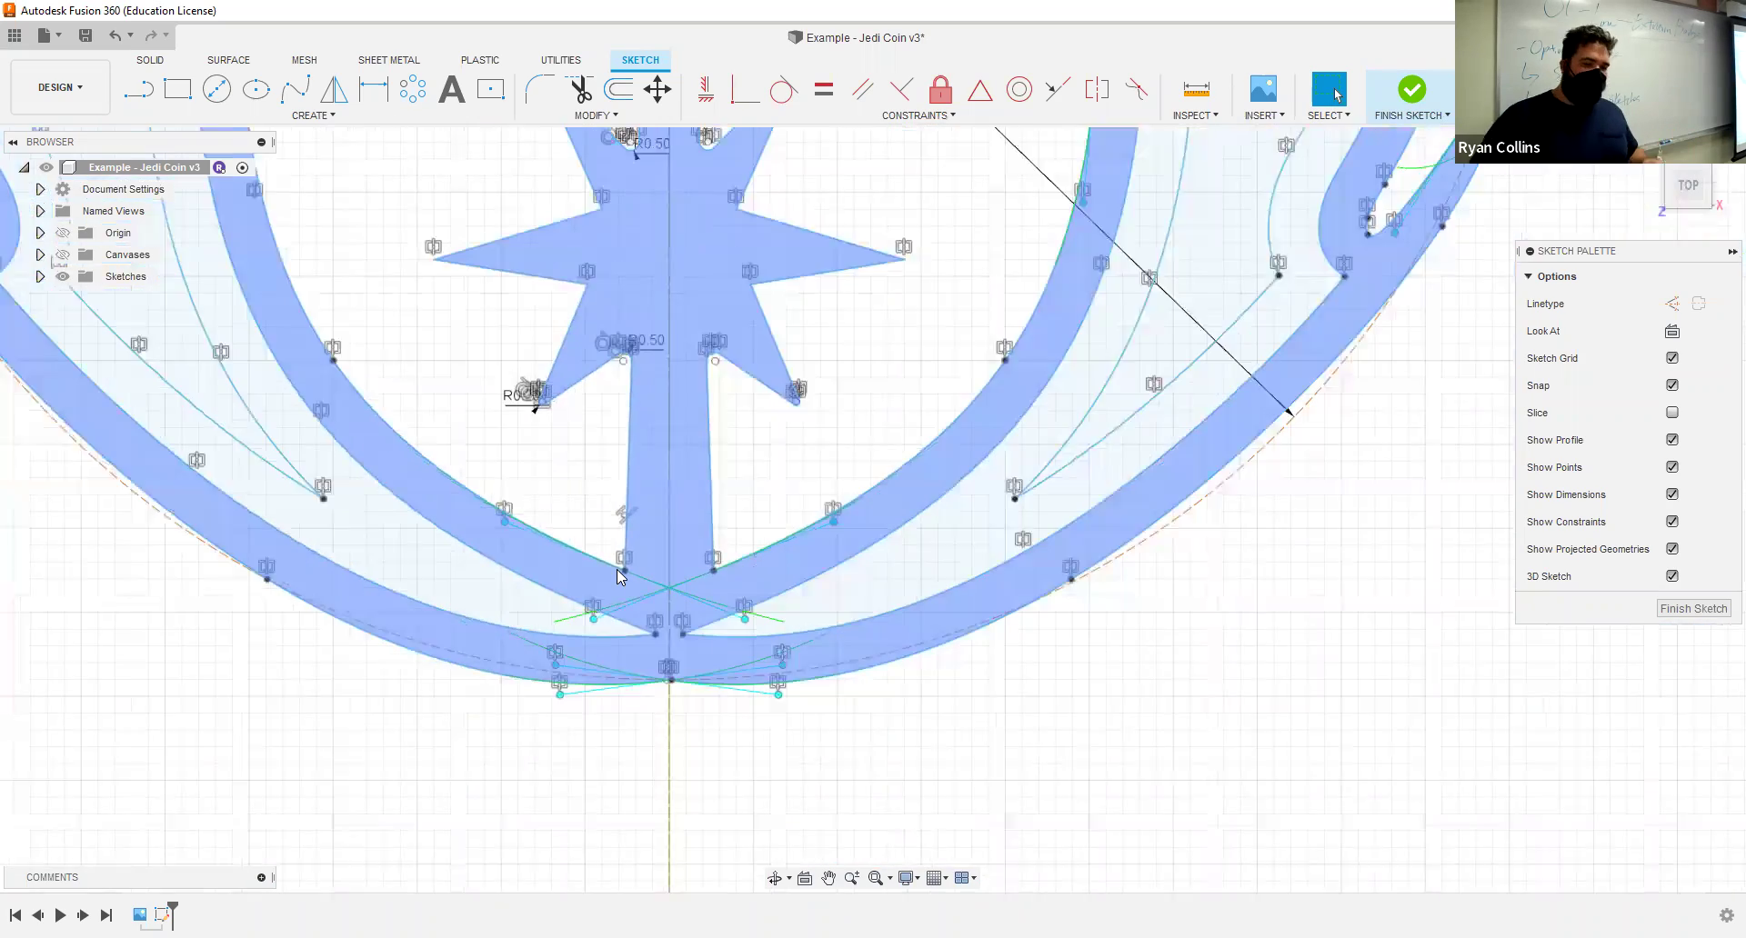
pyautogui.scroll(-8, 616, 569)
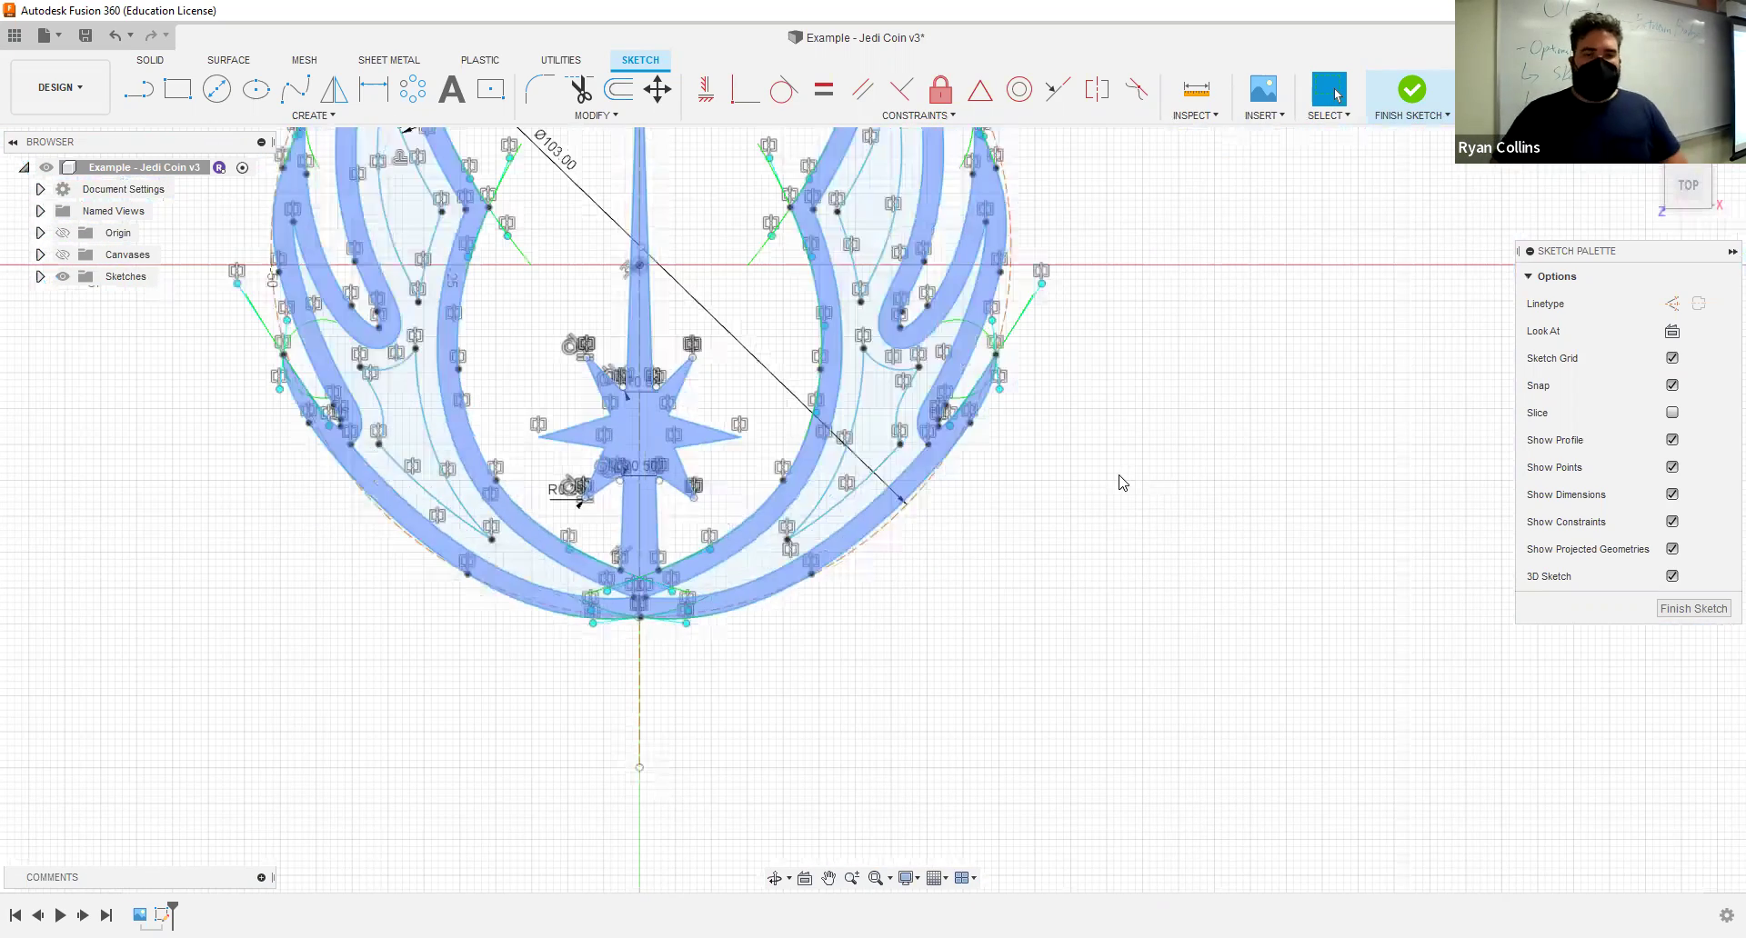
pyautogui.middleClick(1047, 384)
pyautogui.moveTo(1131, 476); pyautogui.dragTo(1104, 434)
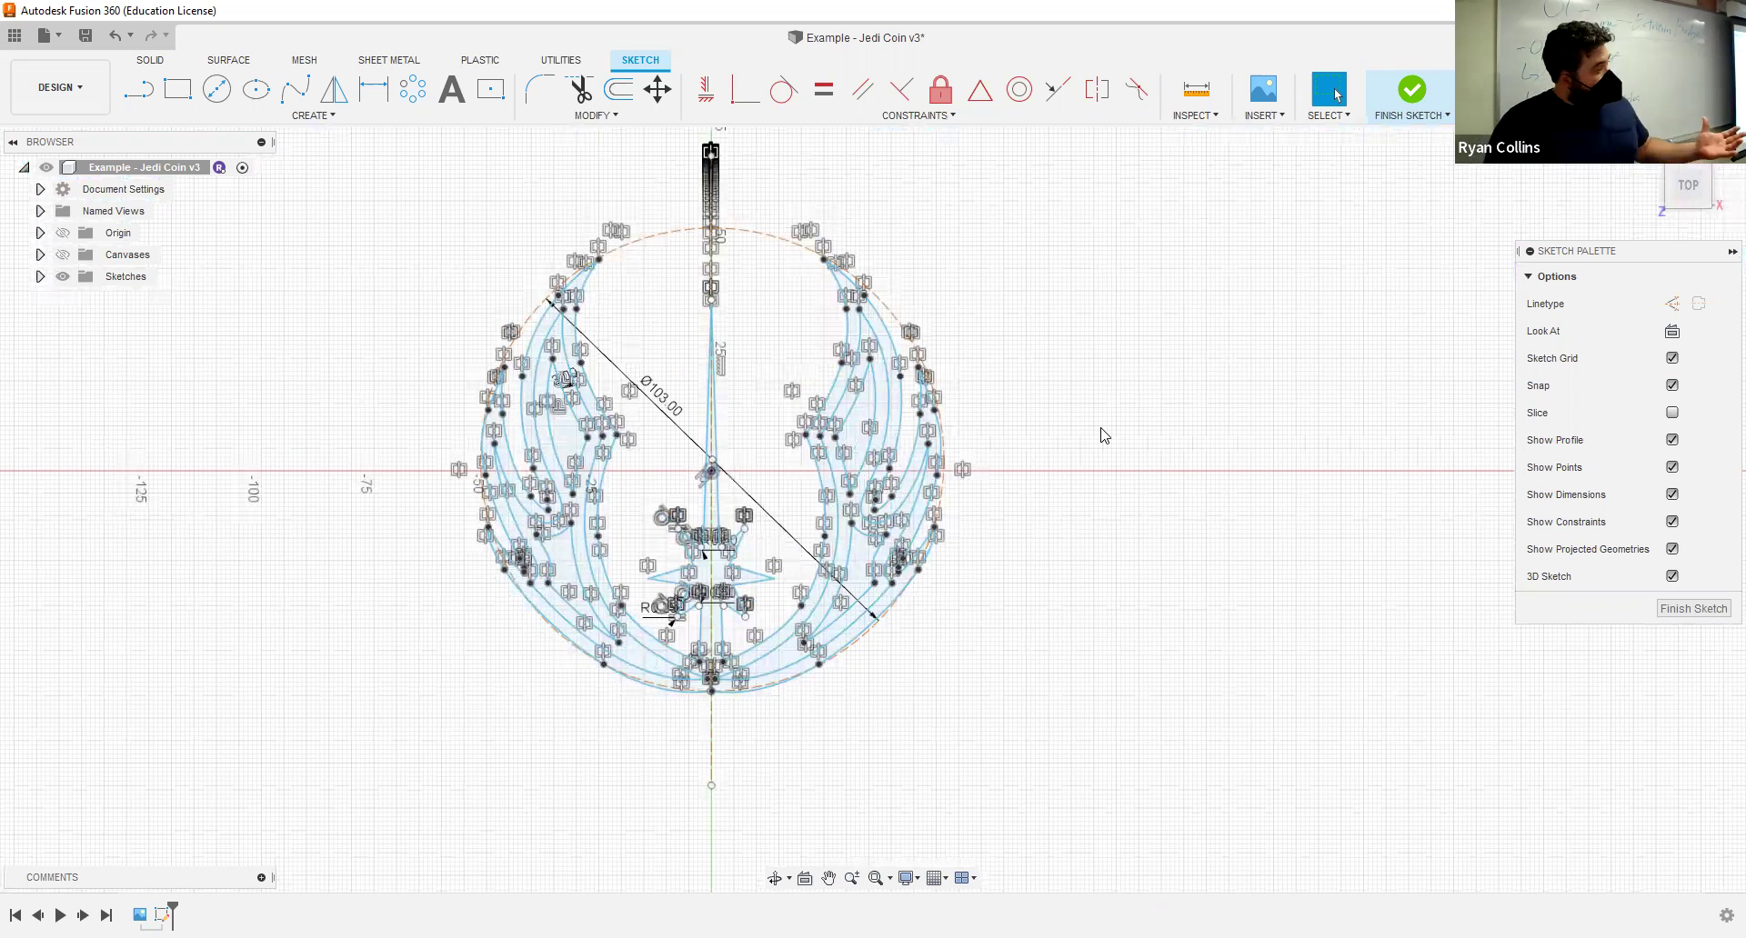
# Step: Finish the sketch and save a new version of the design with the description "Finsihed Sketch"
pyautogui.click(1412, 89)
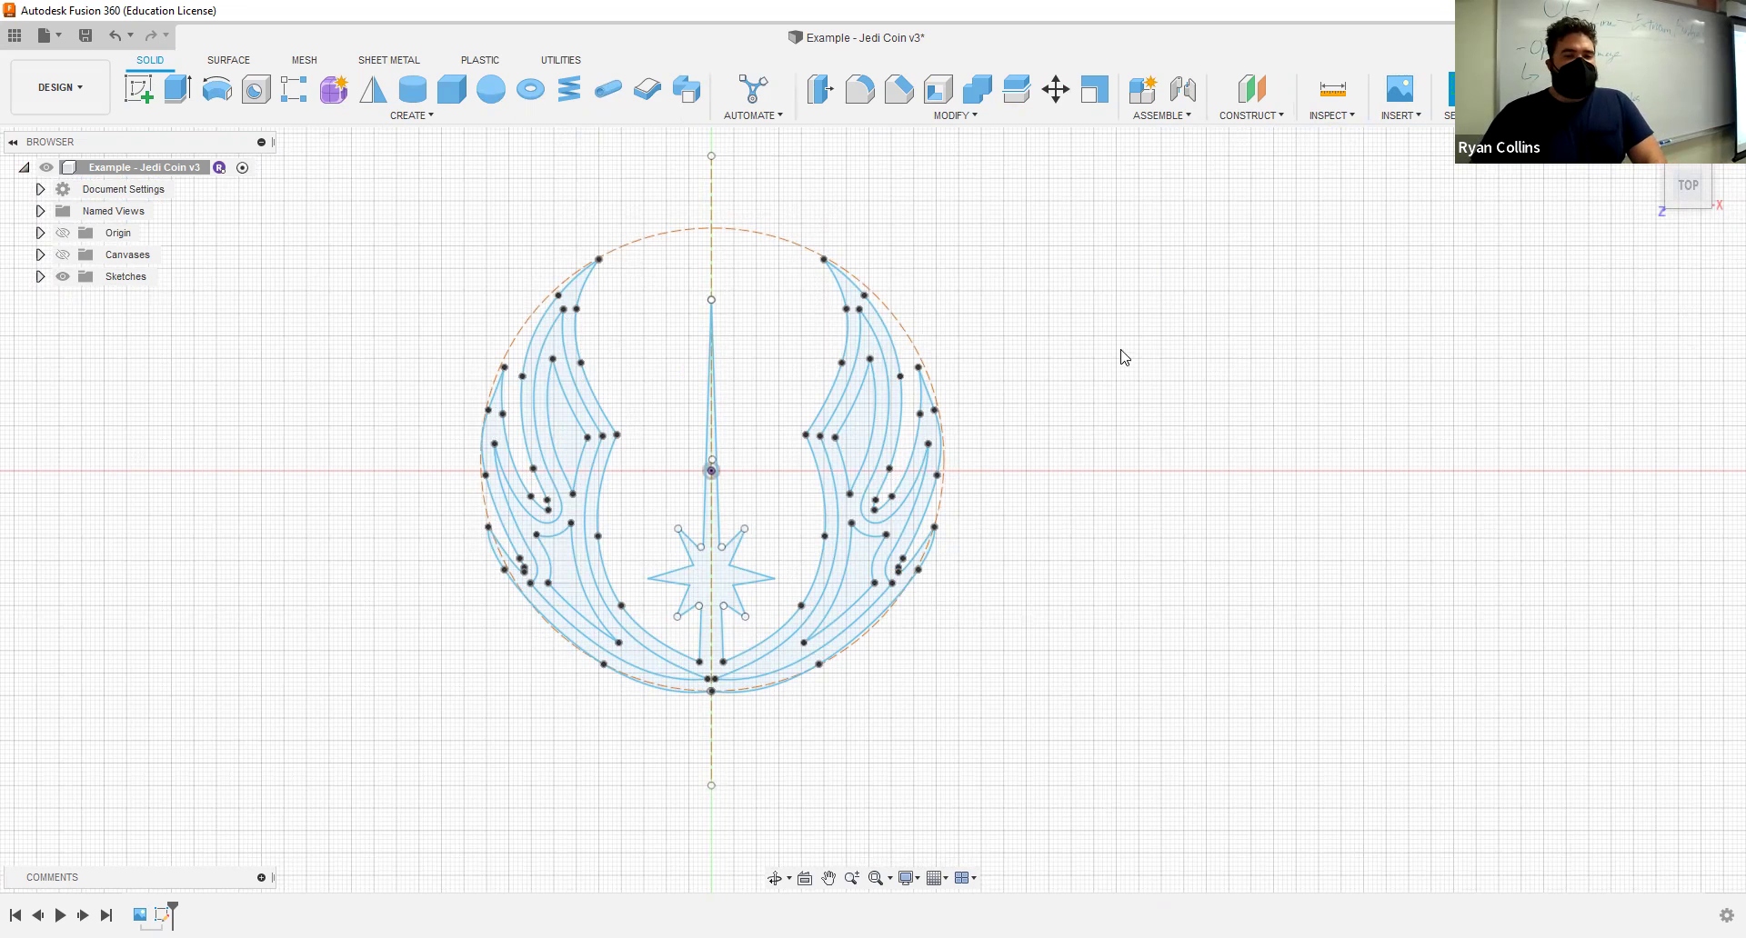
pyautogui.hotkey('ctrl', 's')
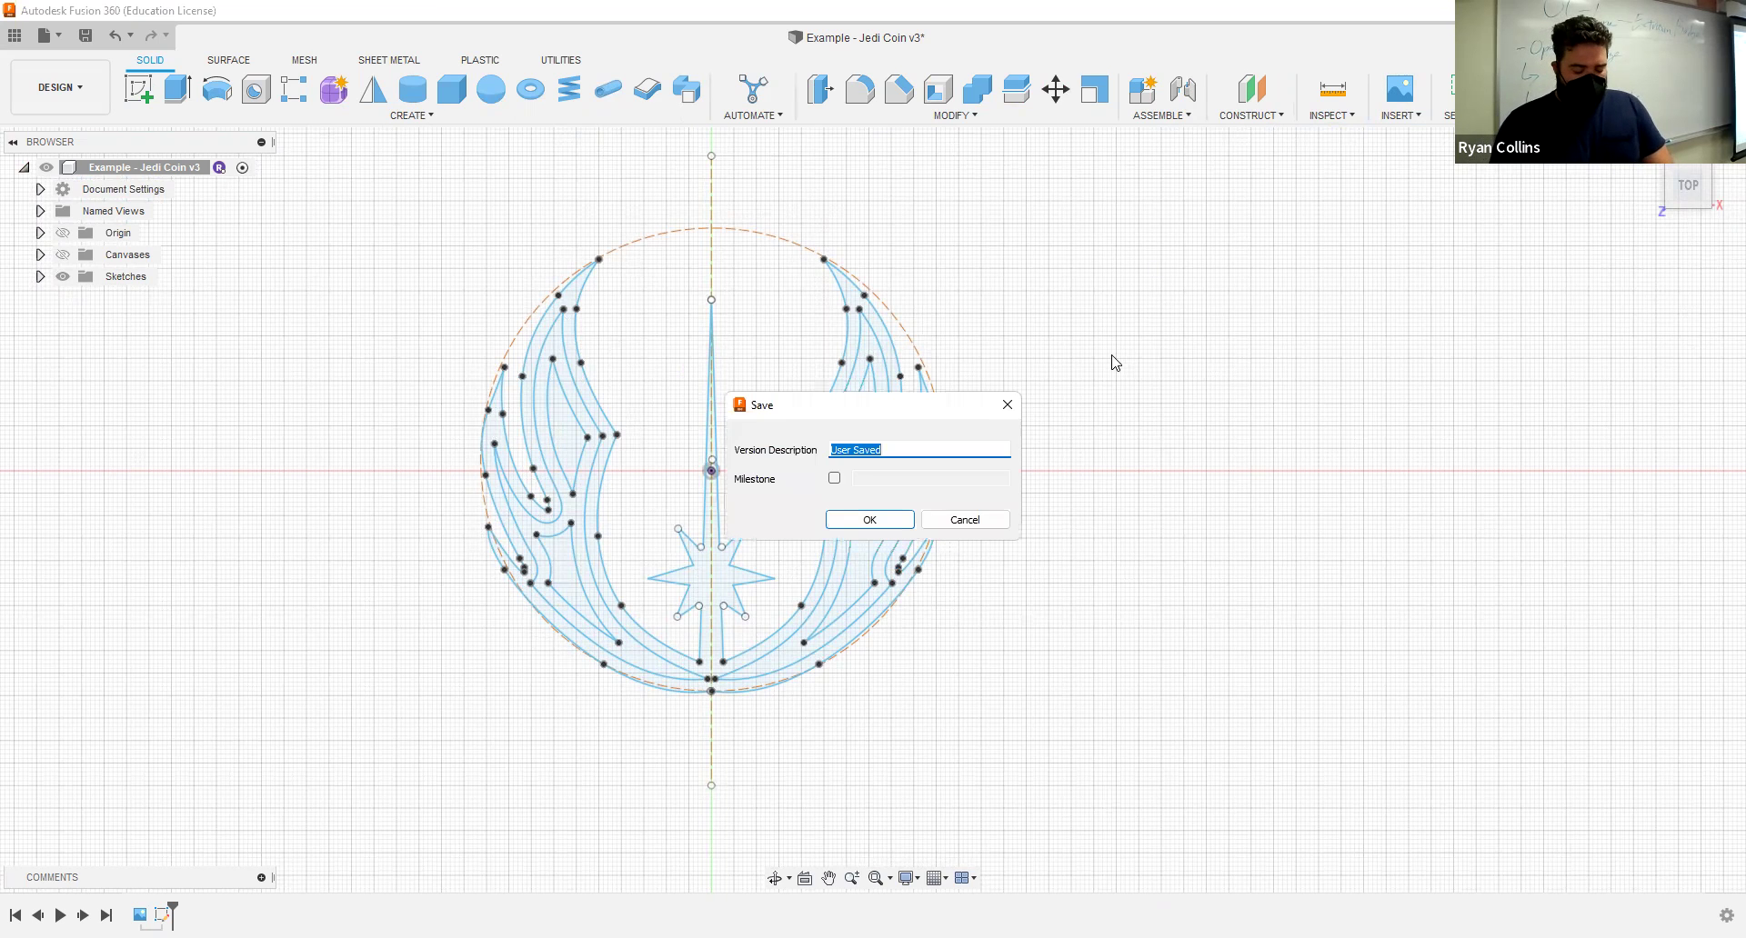
pyautogui.write('Finsihed Skewt')
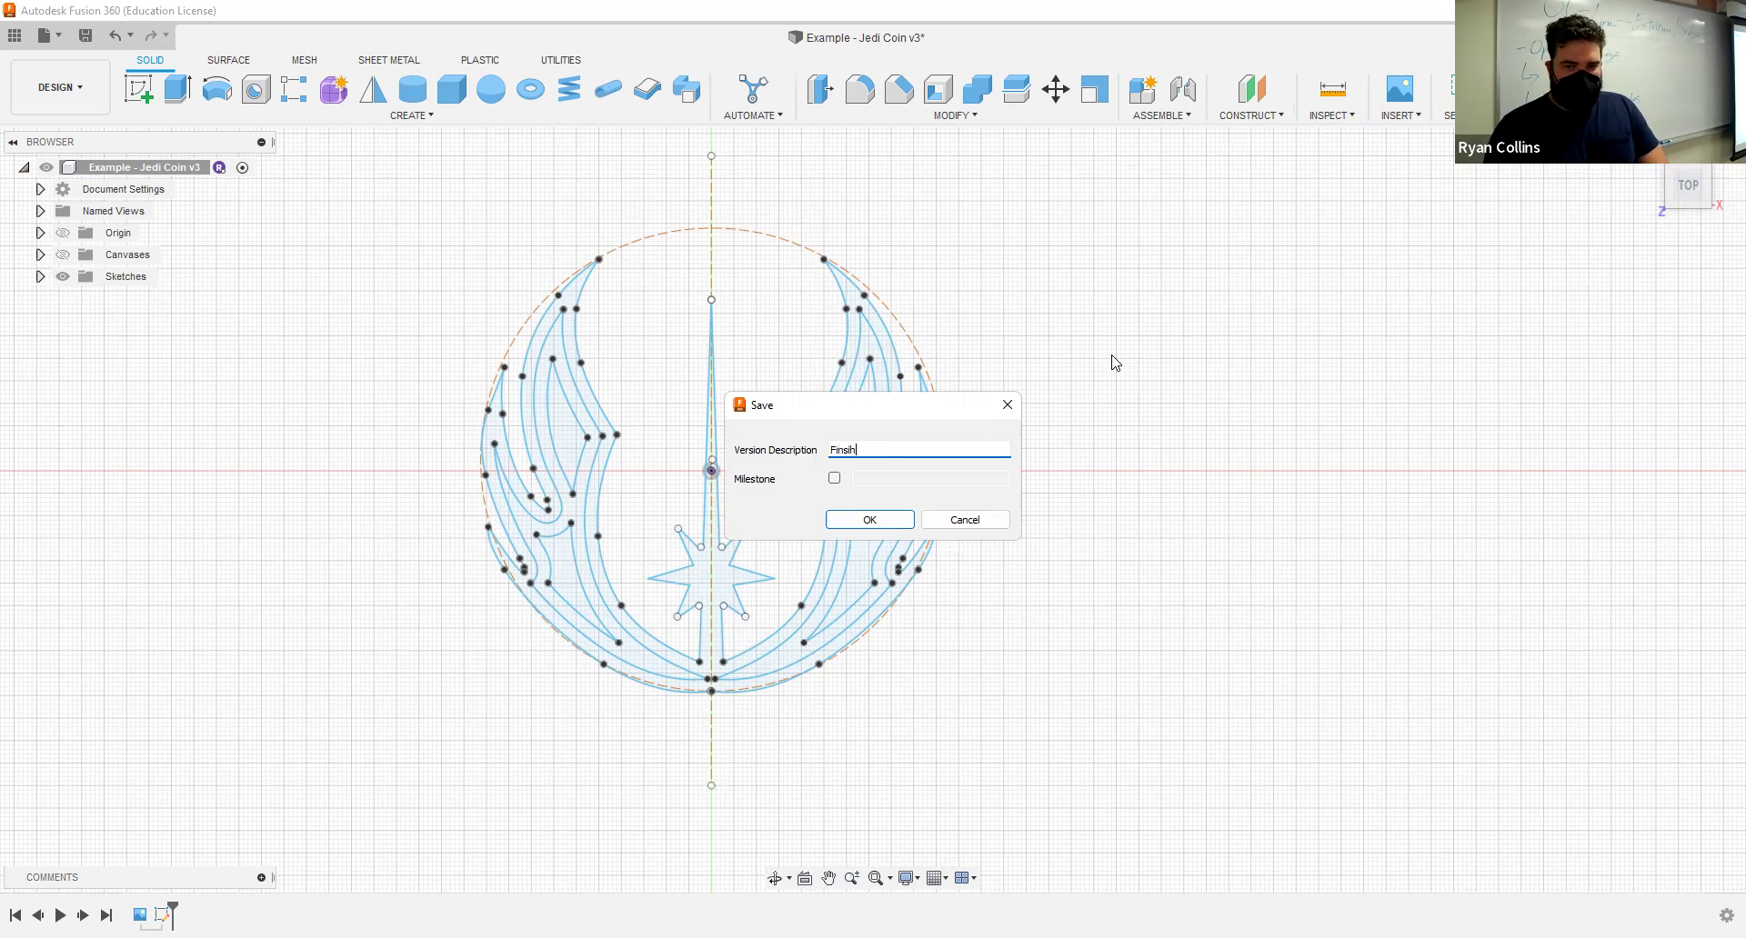
pyautogui.press('BackSpace')
pyautogui.press('BackSpace')
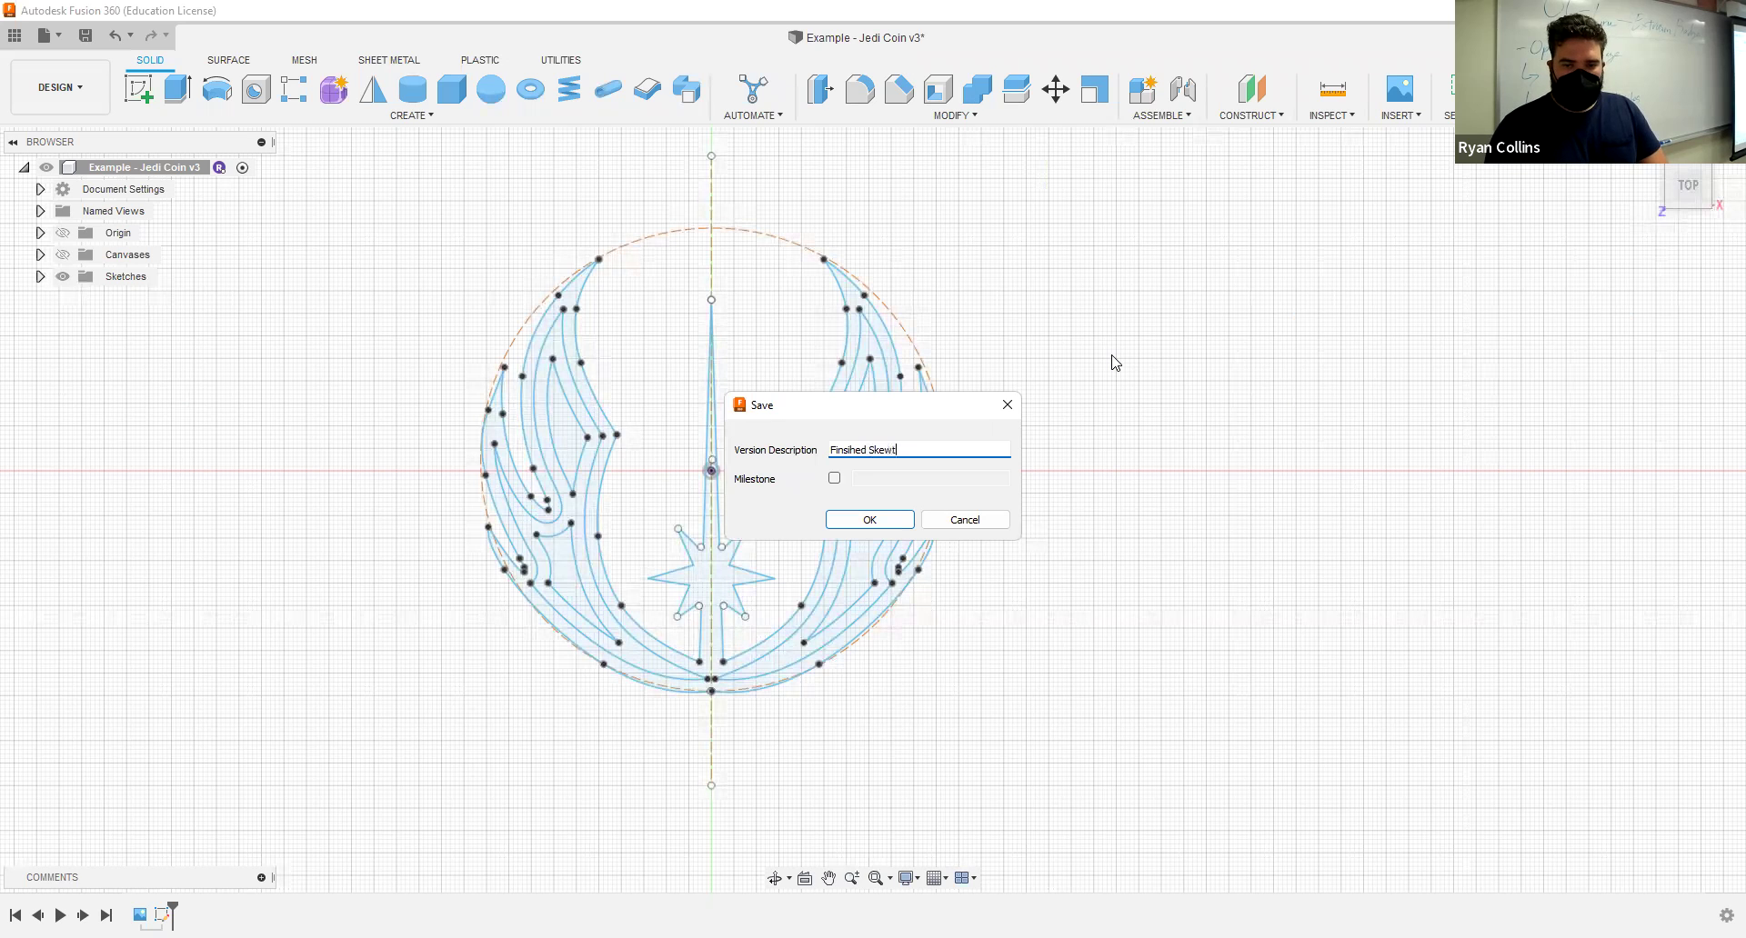
pyautogui.write('tch')
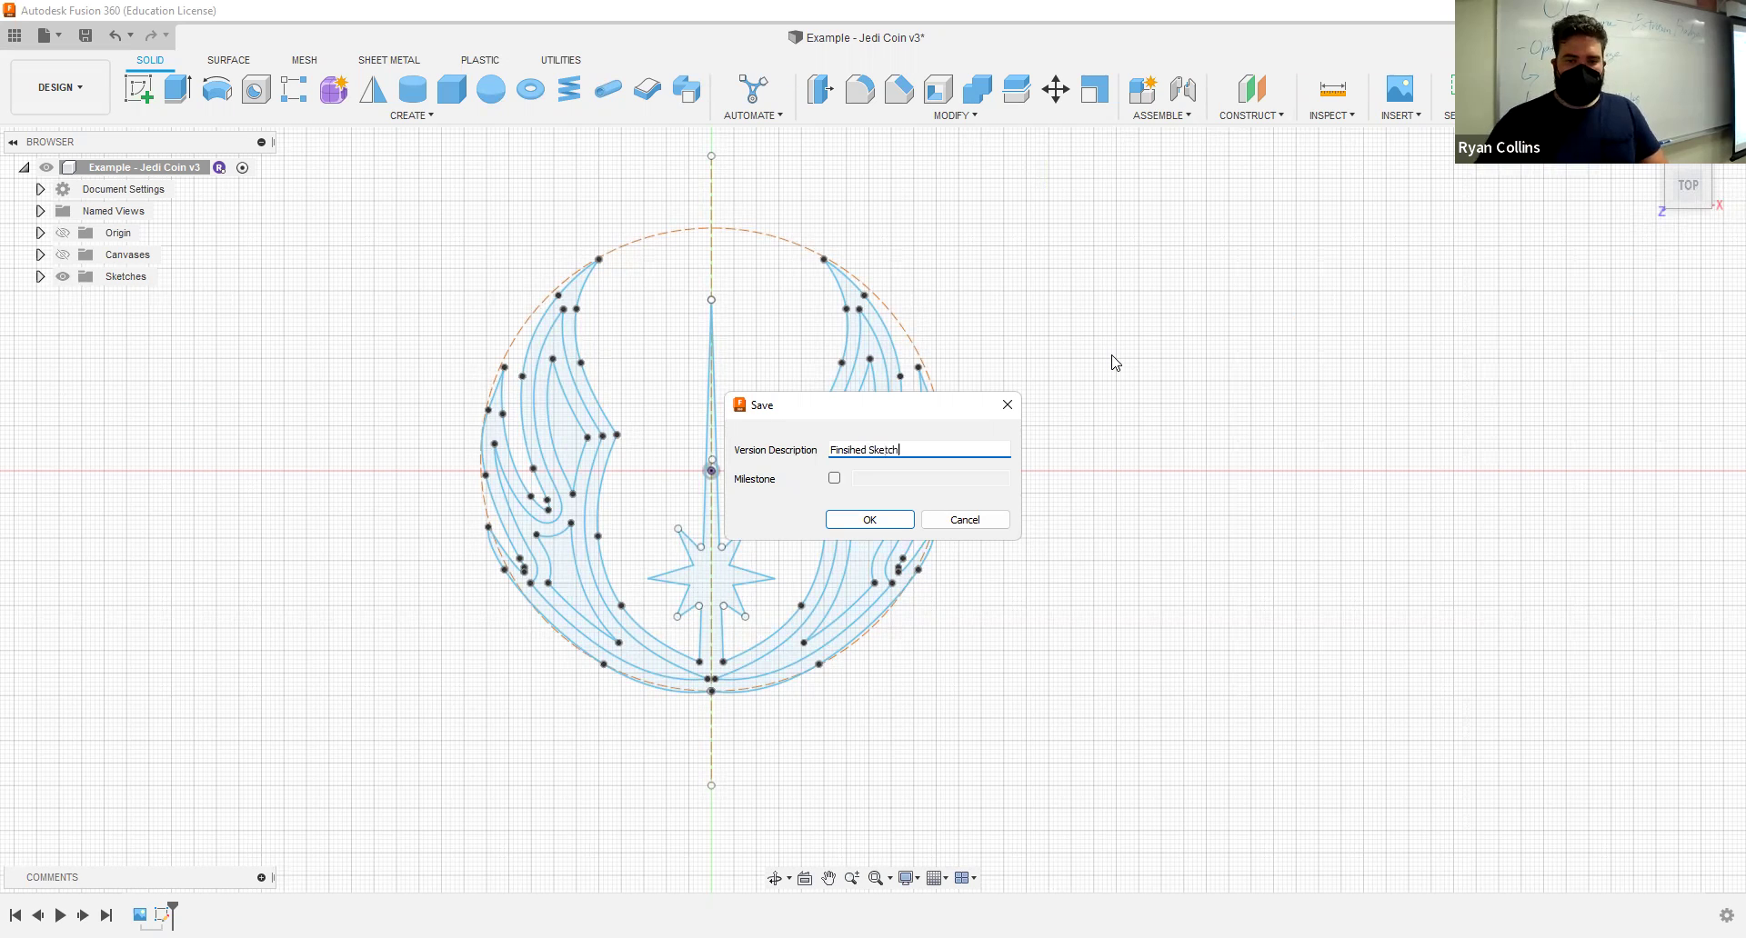
pyautogui.press('Return')
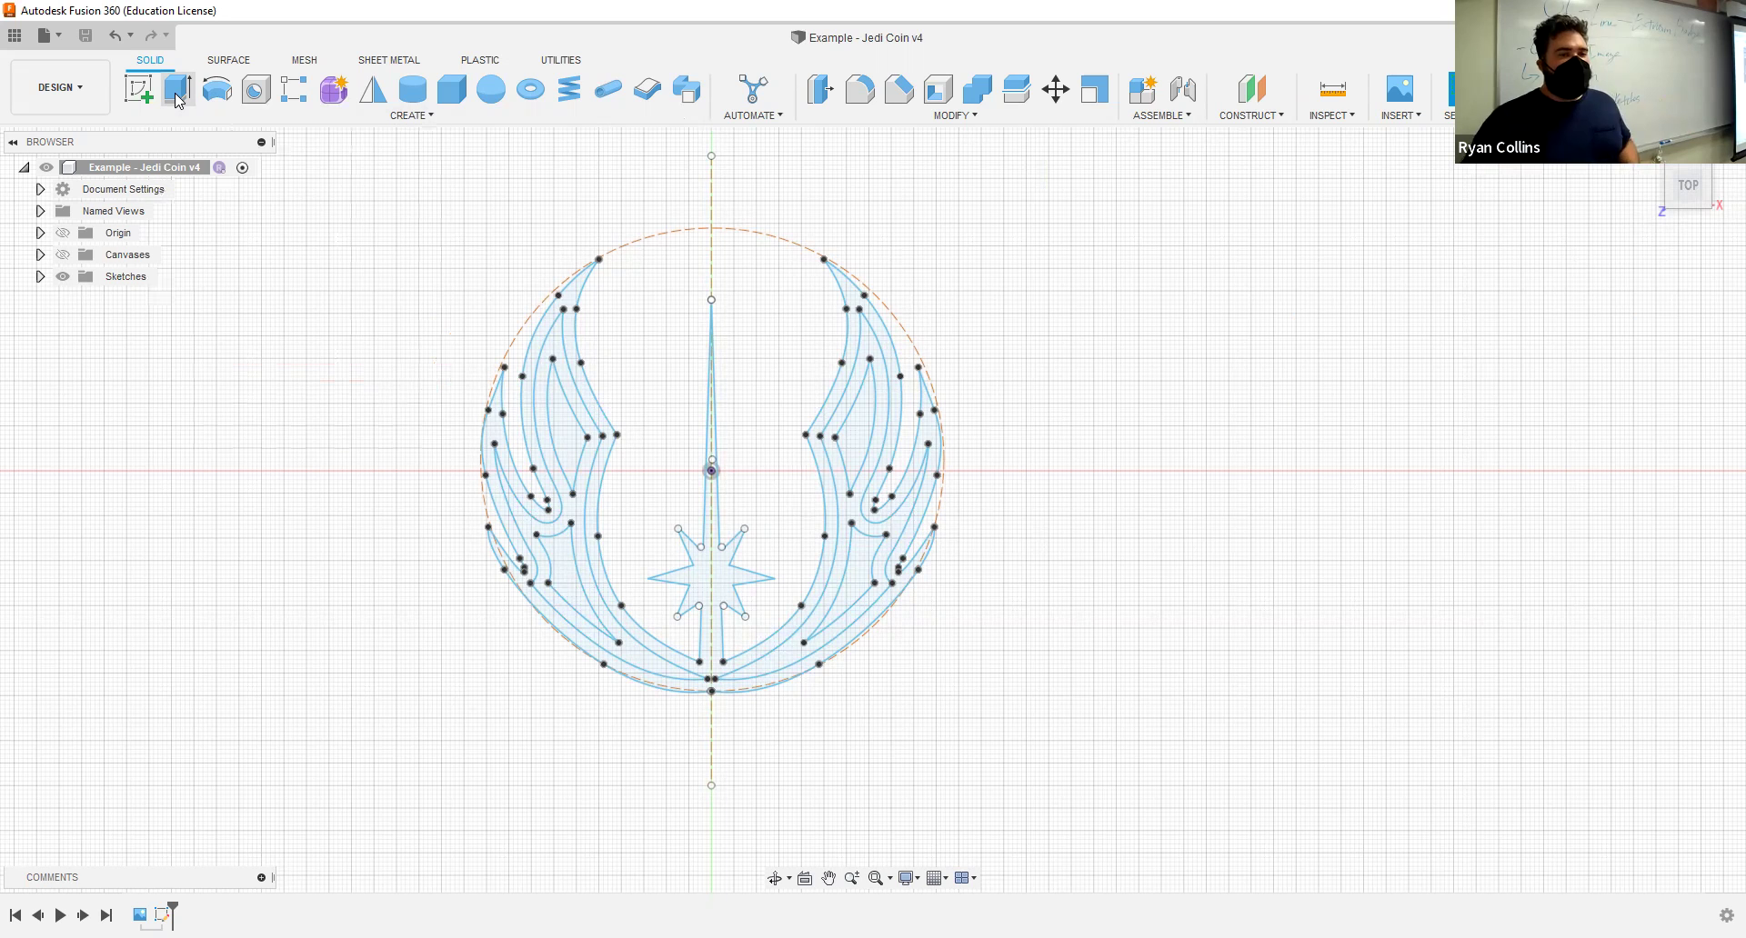
# Step: Set up an extrusion of the connected wing border and star profile with a distance of 4 mm
pyautogui.click(179, 91)
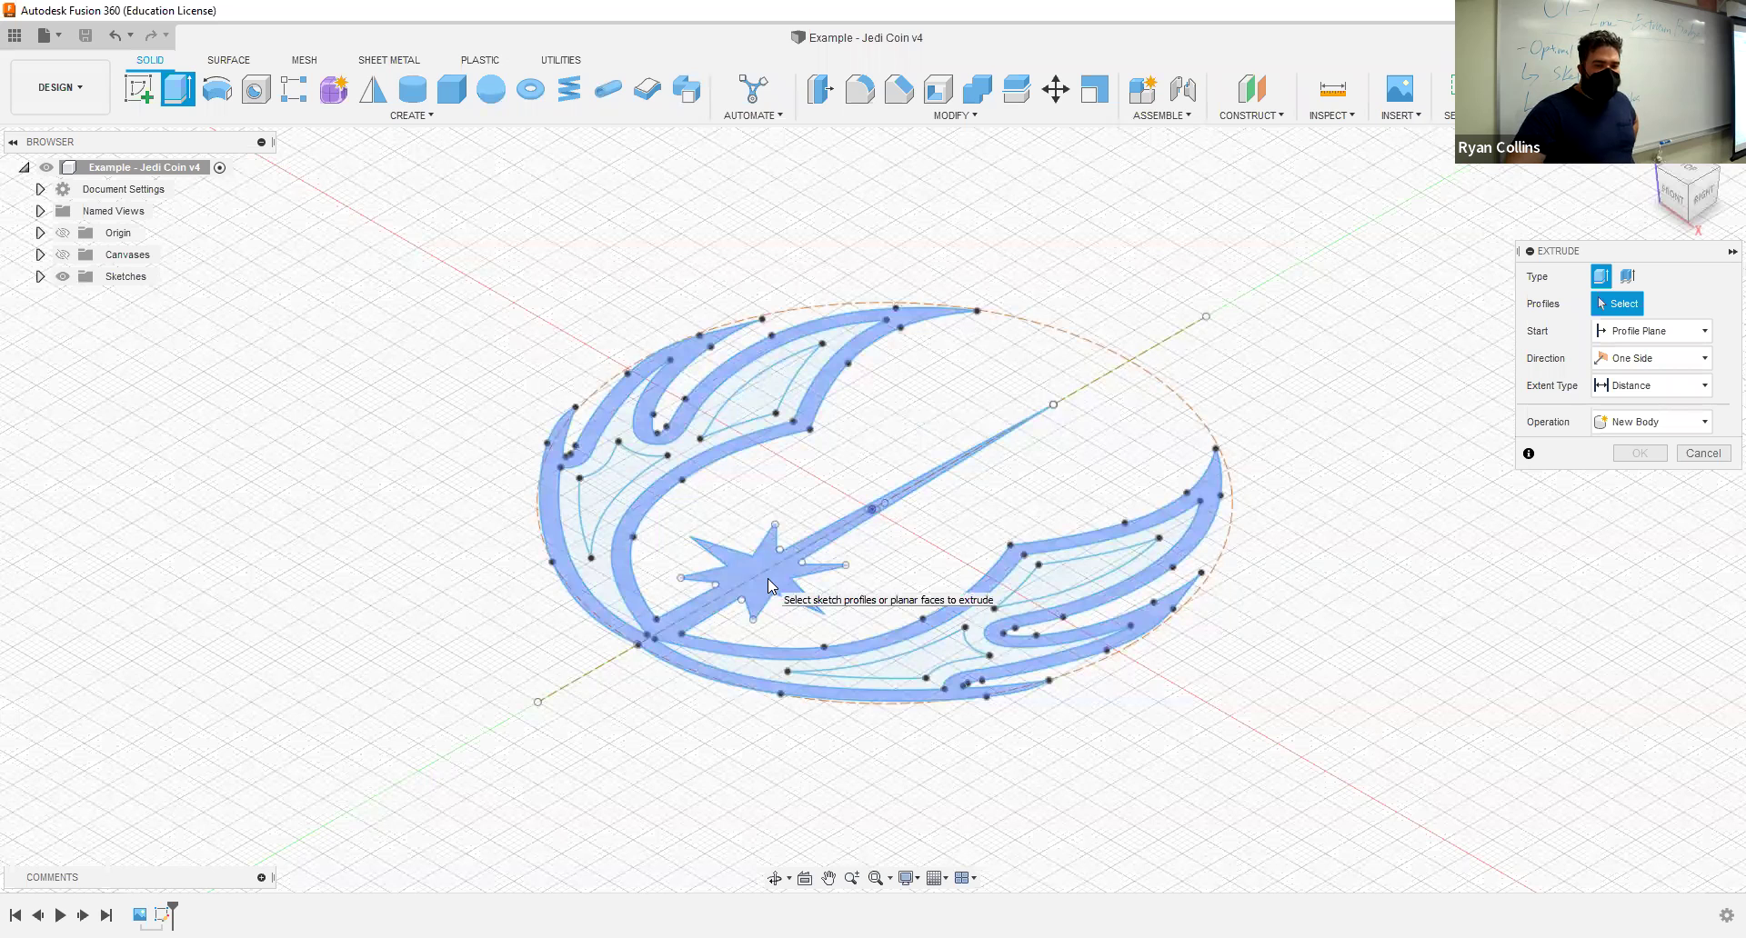
pyautogui.click(864, 445)
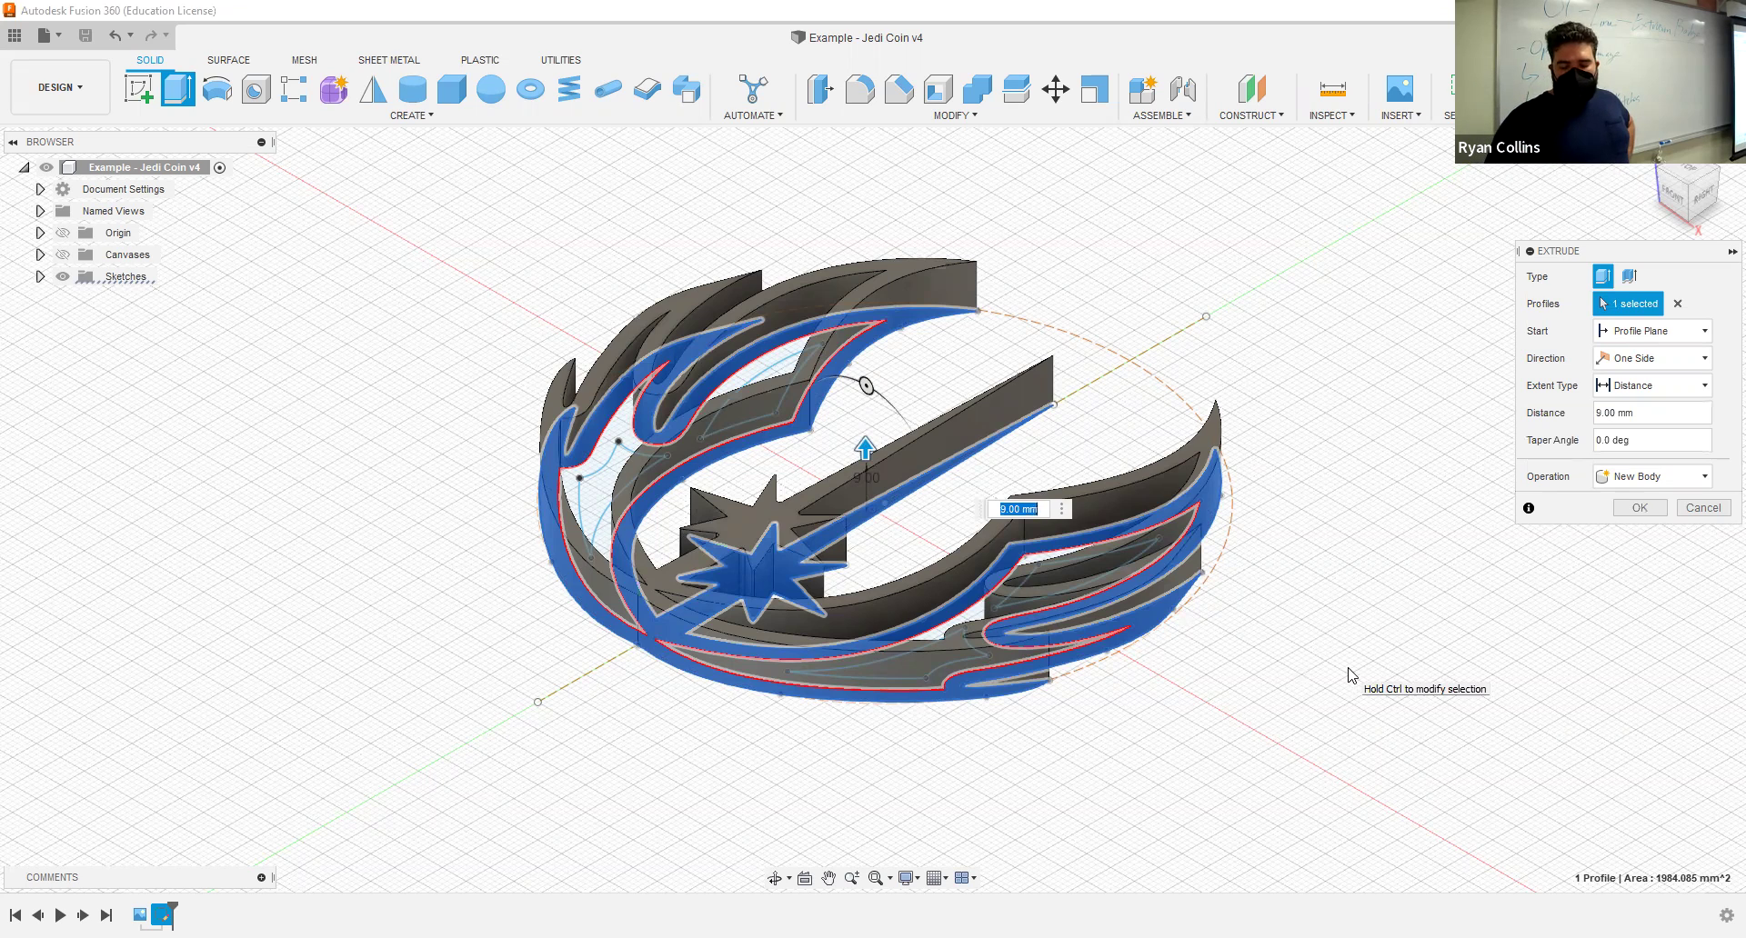
pyautogui.write('4')
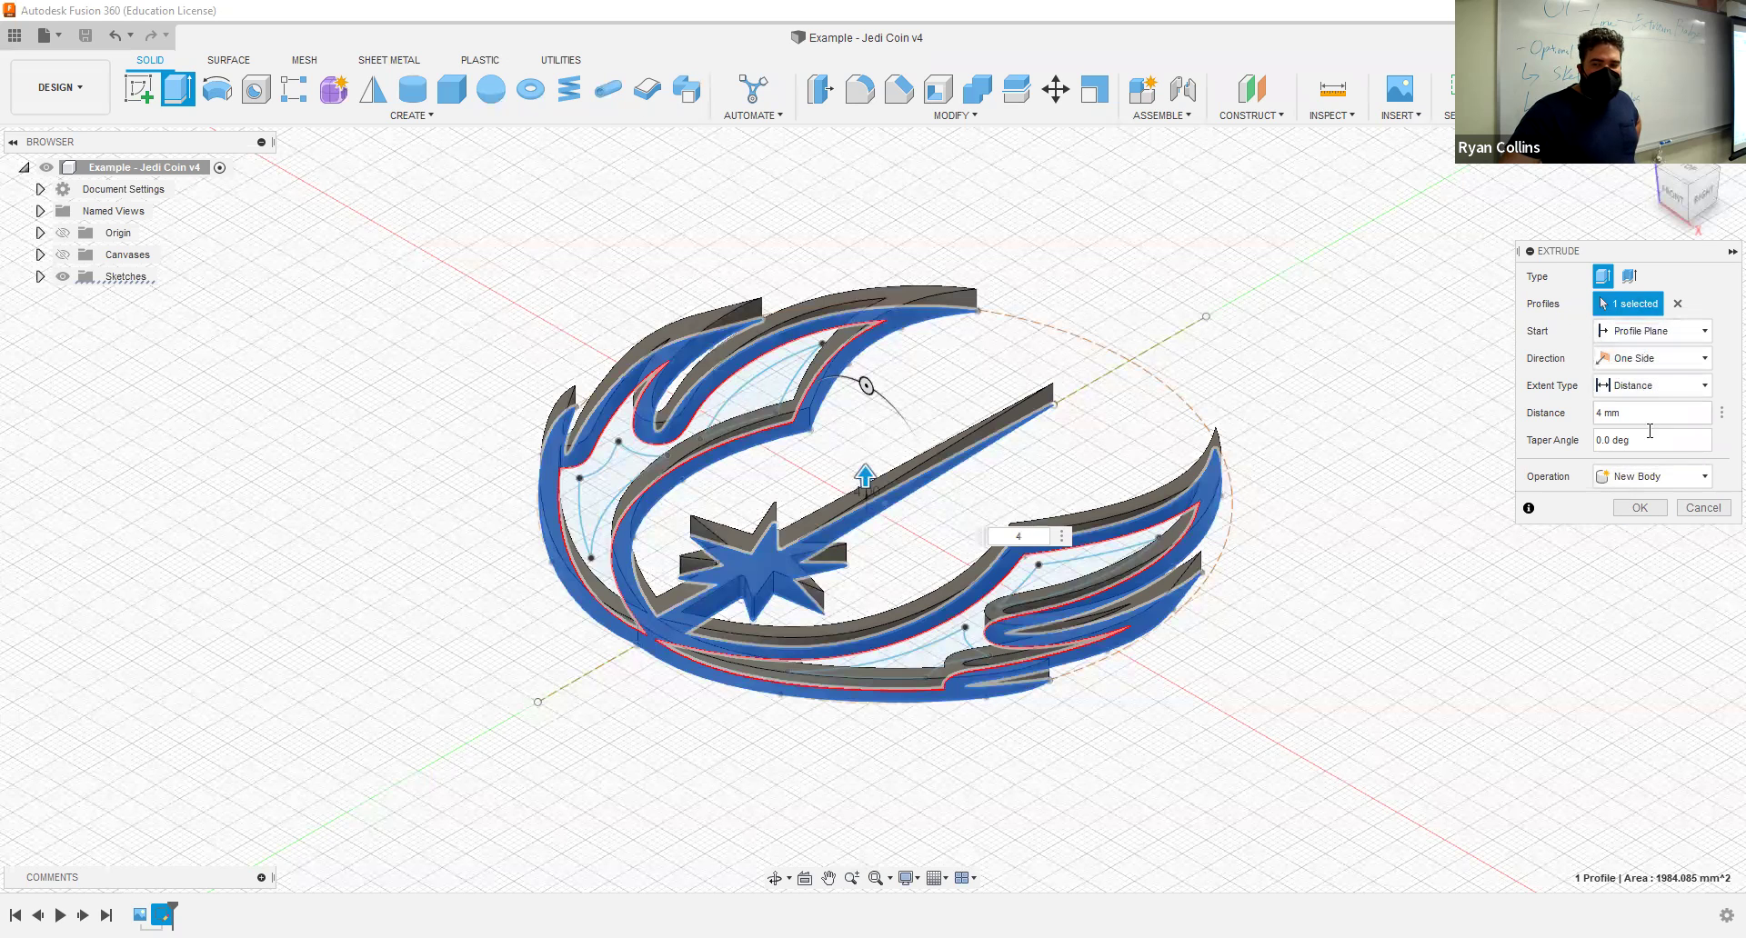
# Step: Review the extrusion's start, direction, extent type and taper angle options
pyautogui.click(1652, 331)
pyautogui.click(1543, 335)
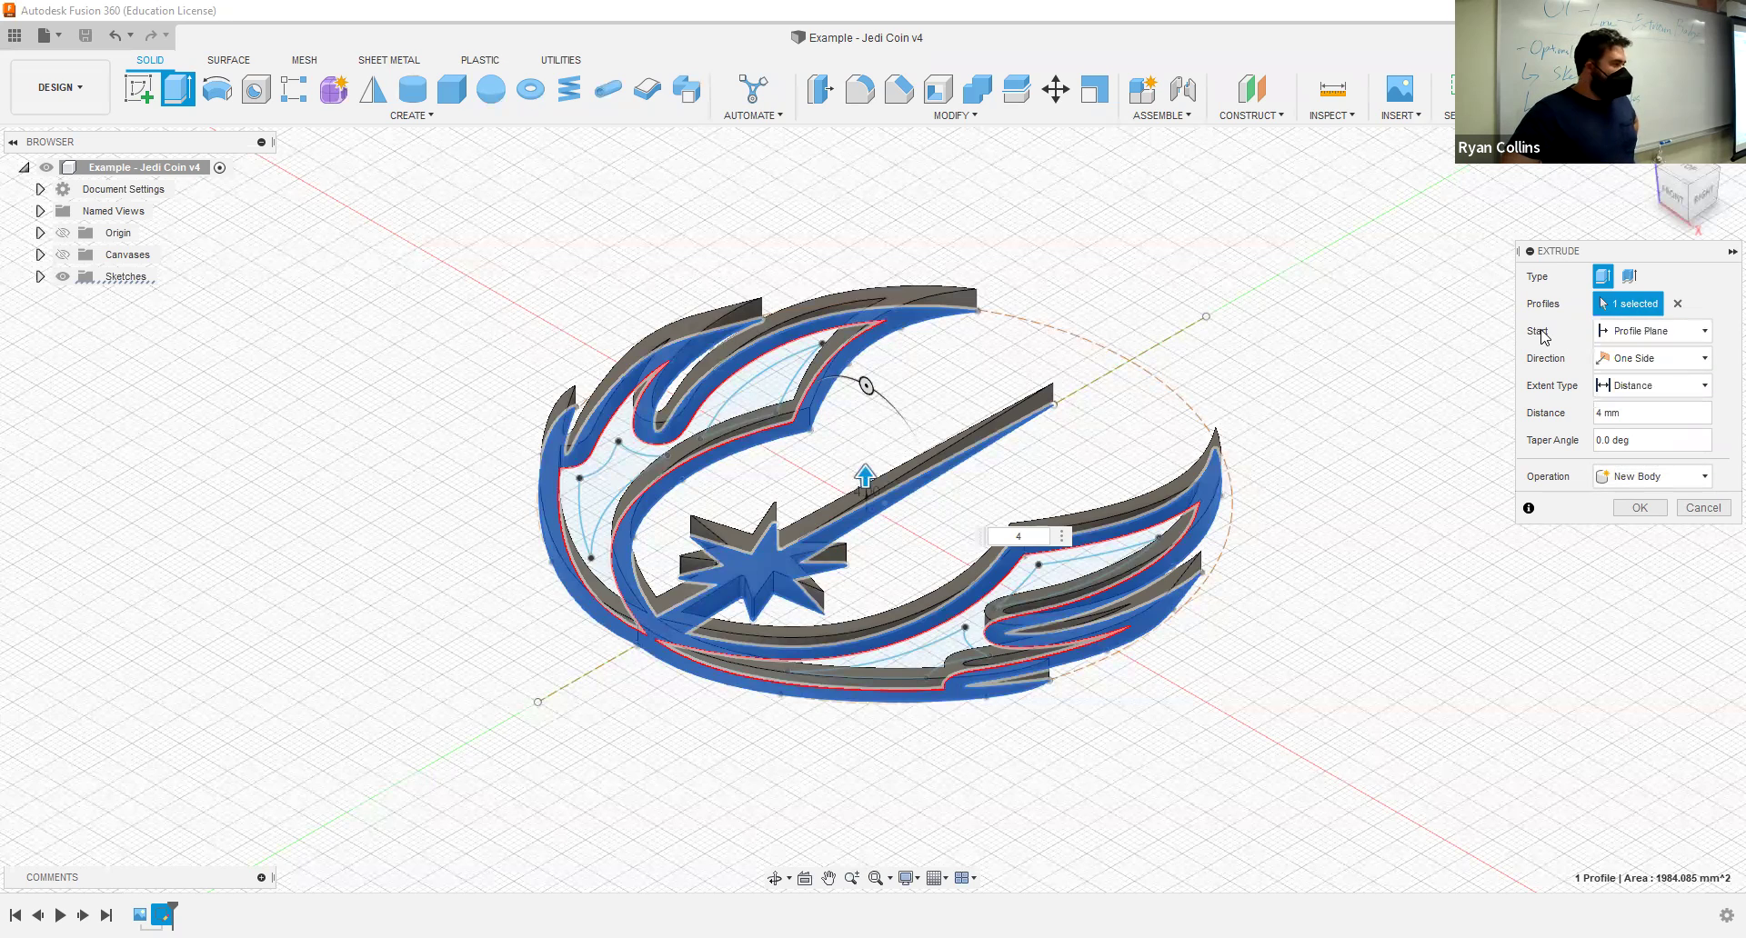
pyautogui.click(1658, 357)
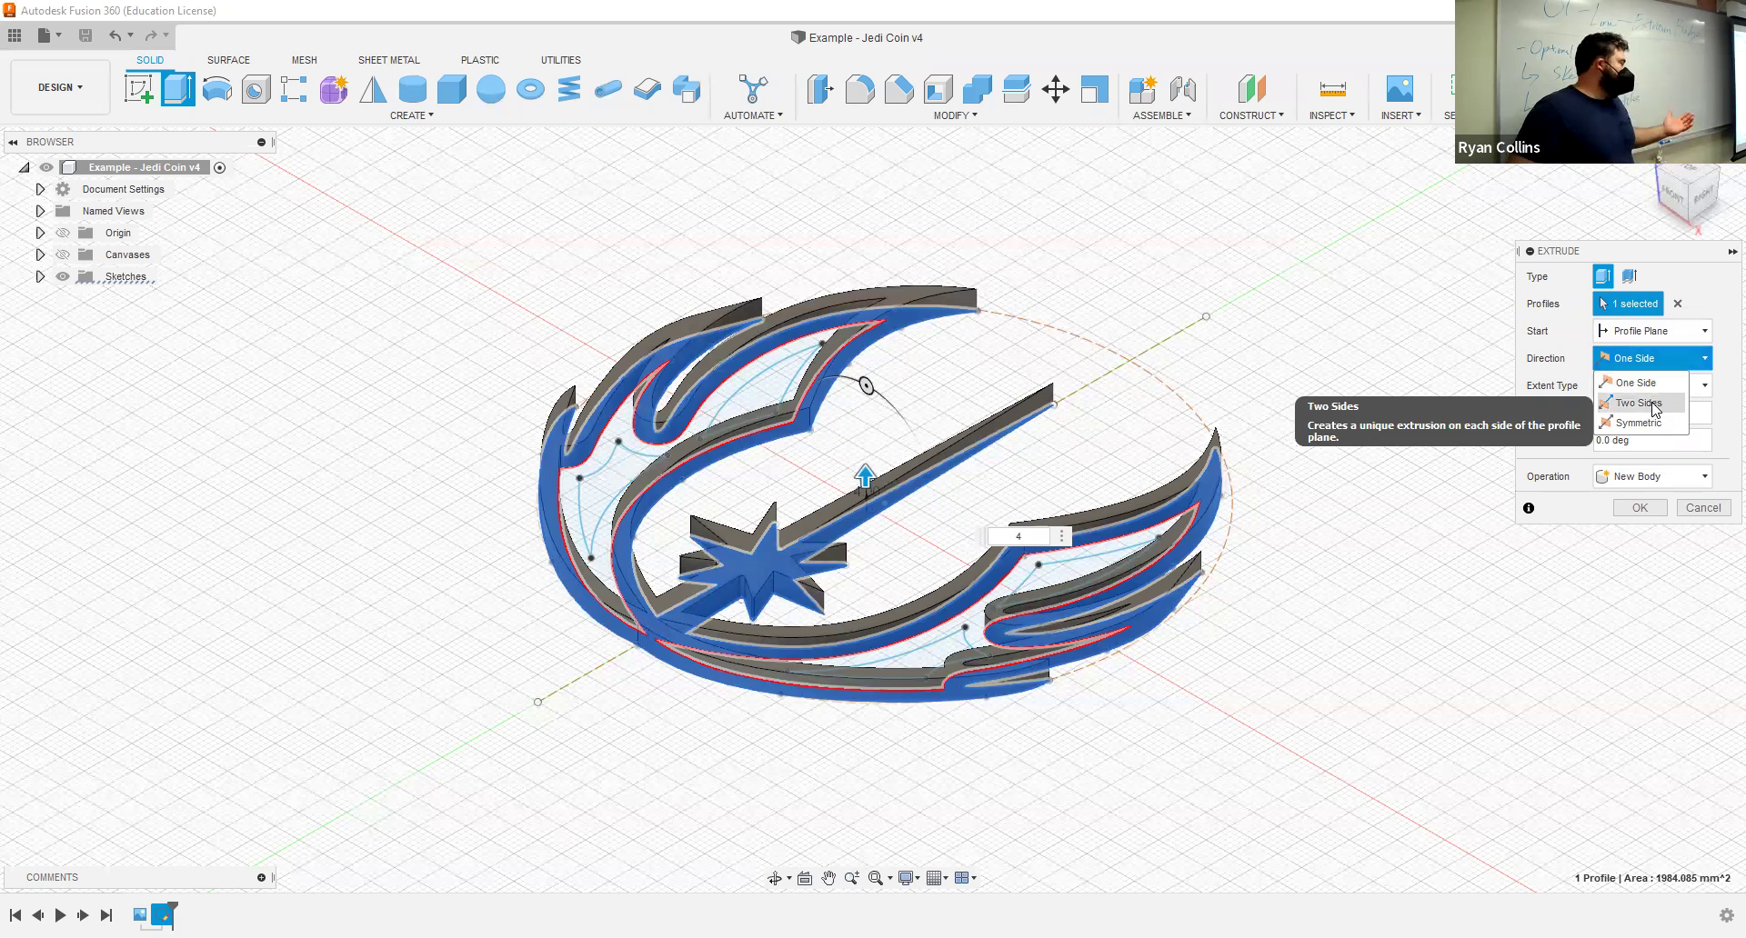
pyautogui.click(1564, 402)
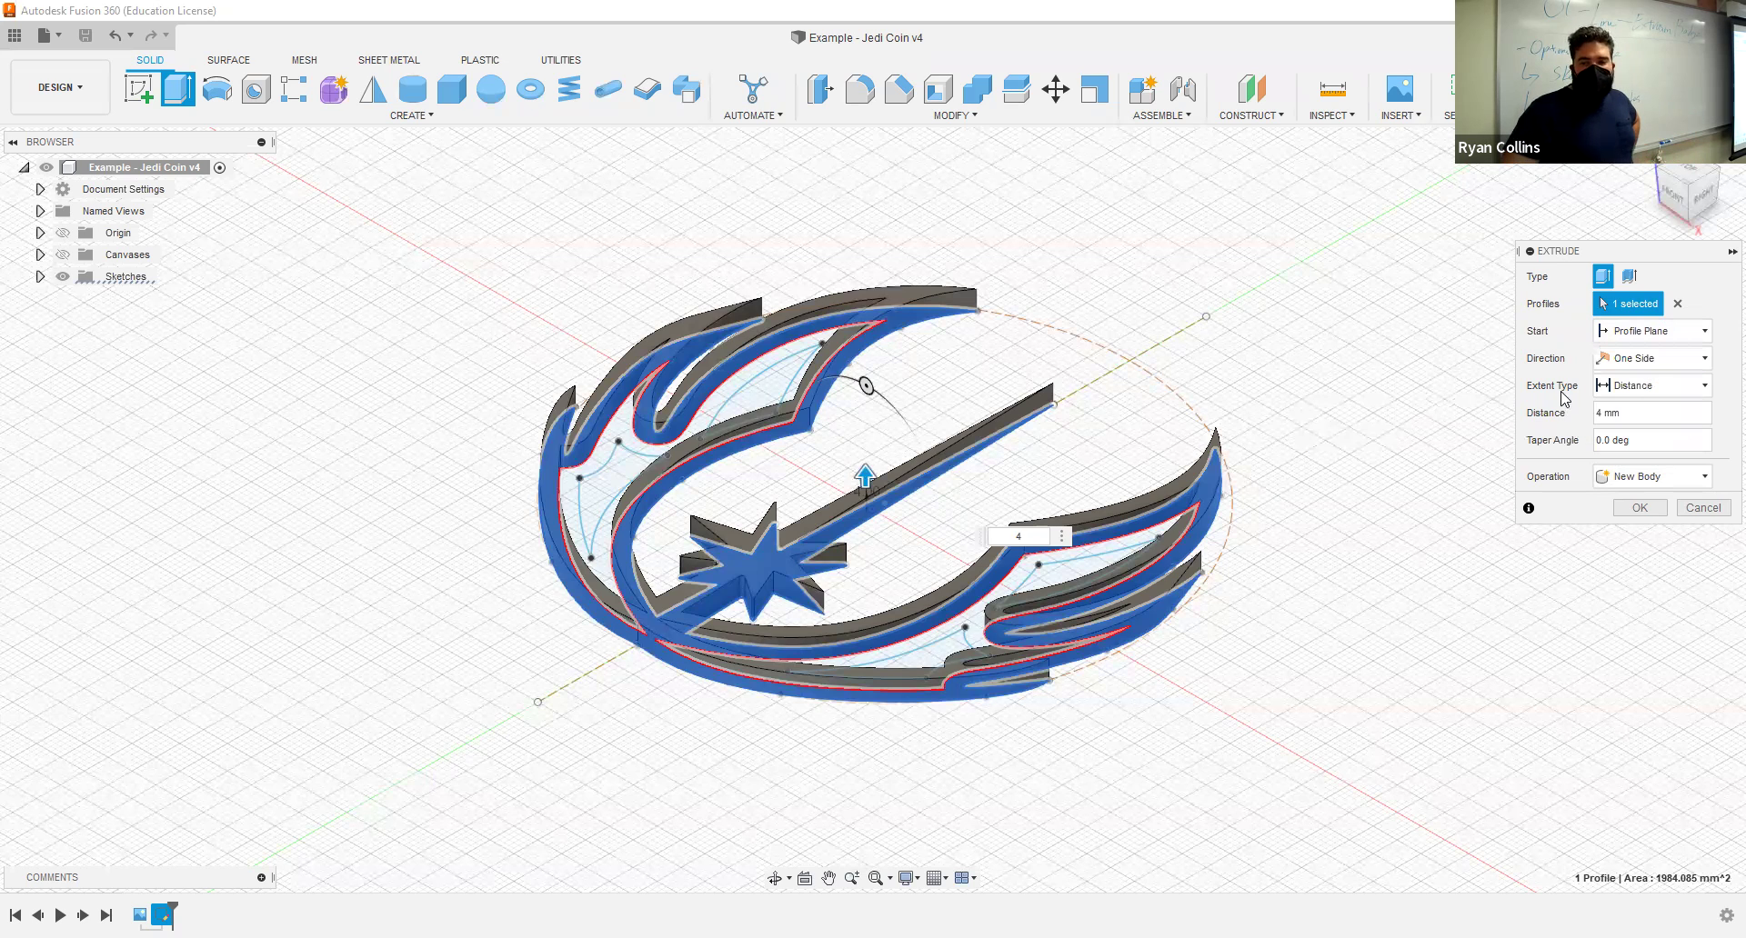
pyautogui.click(1627, 391)
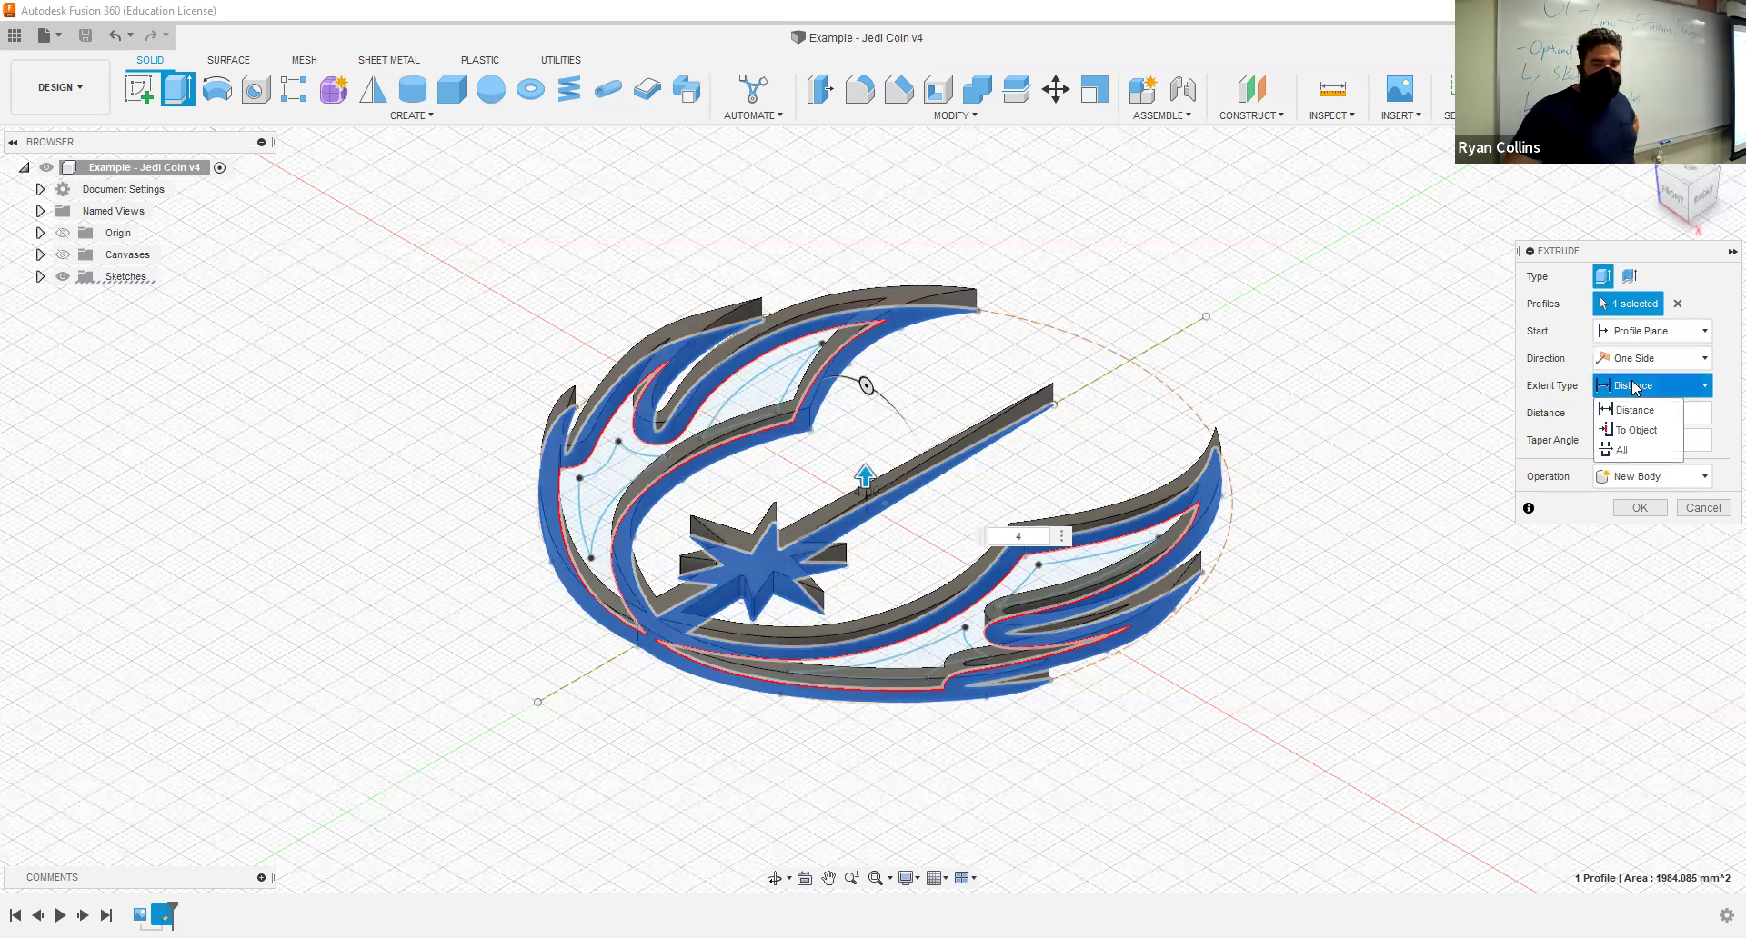
pyautogui.click(1551, 392)
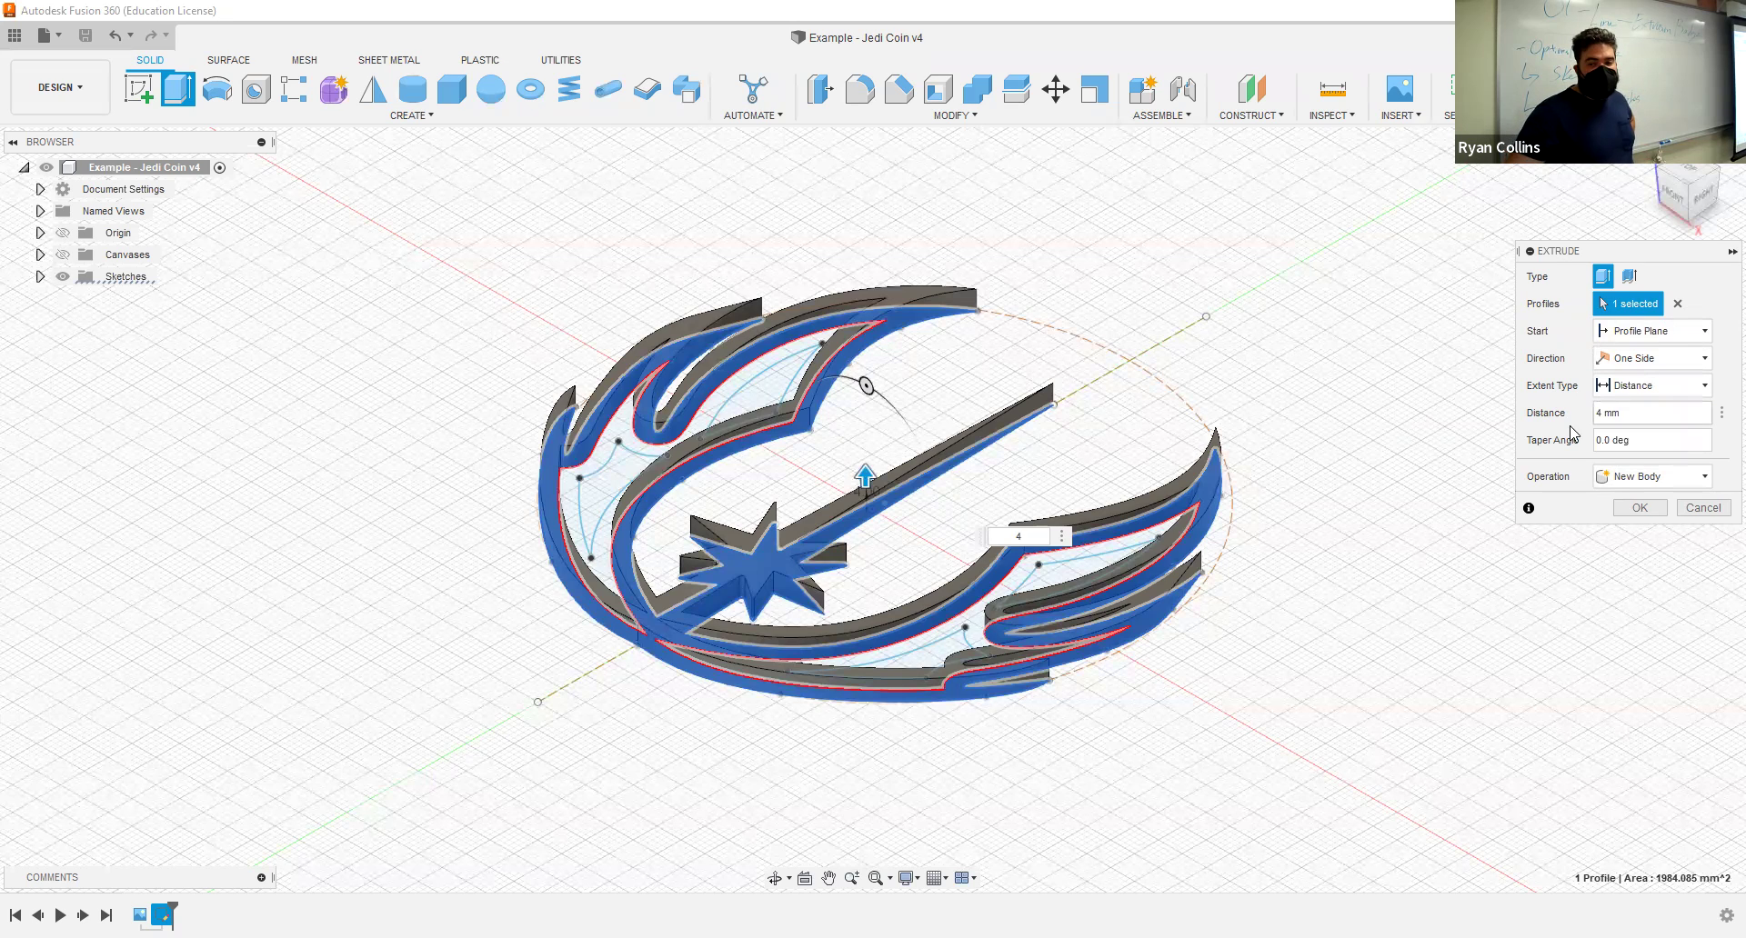
pyautogui.click(1647, 440)
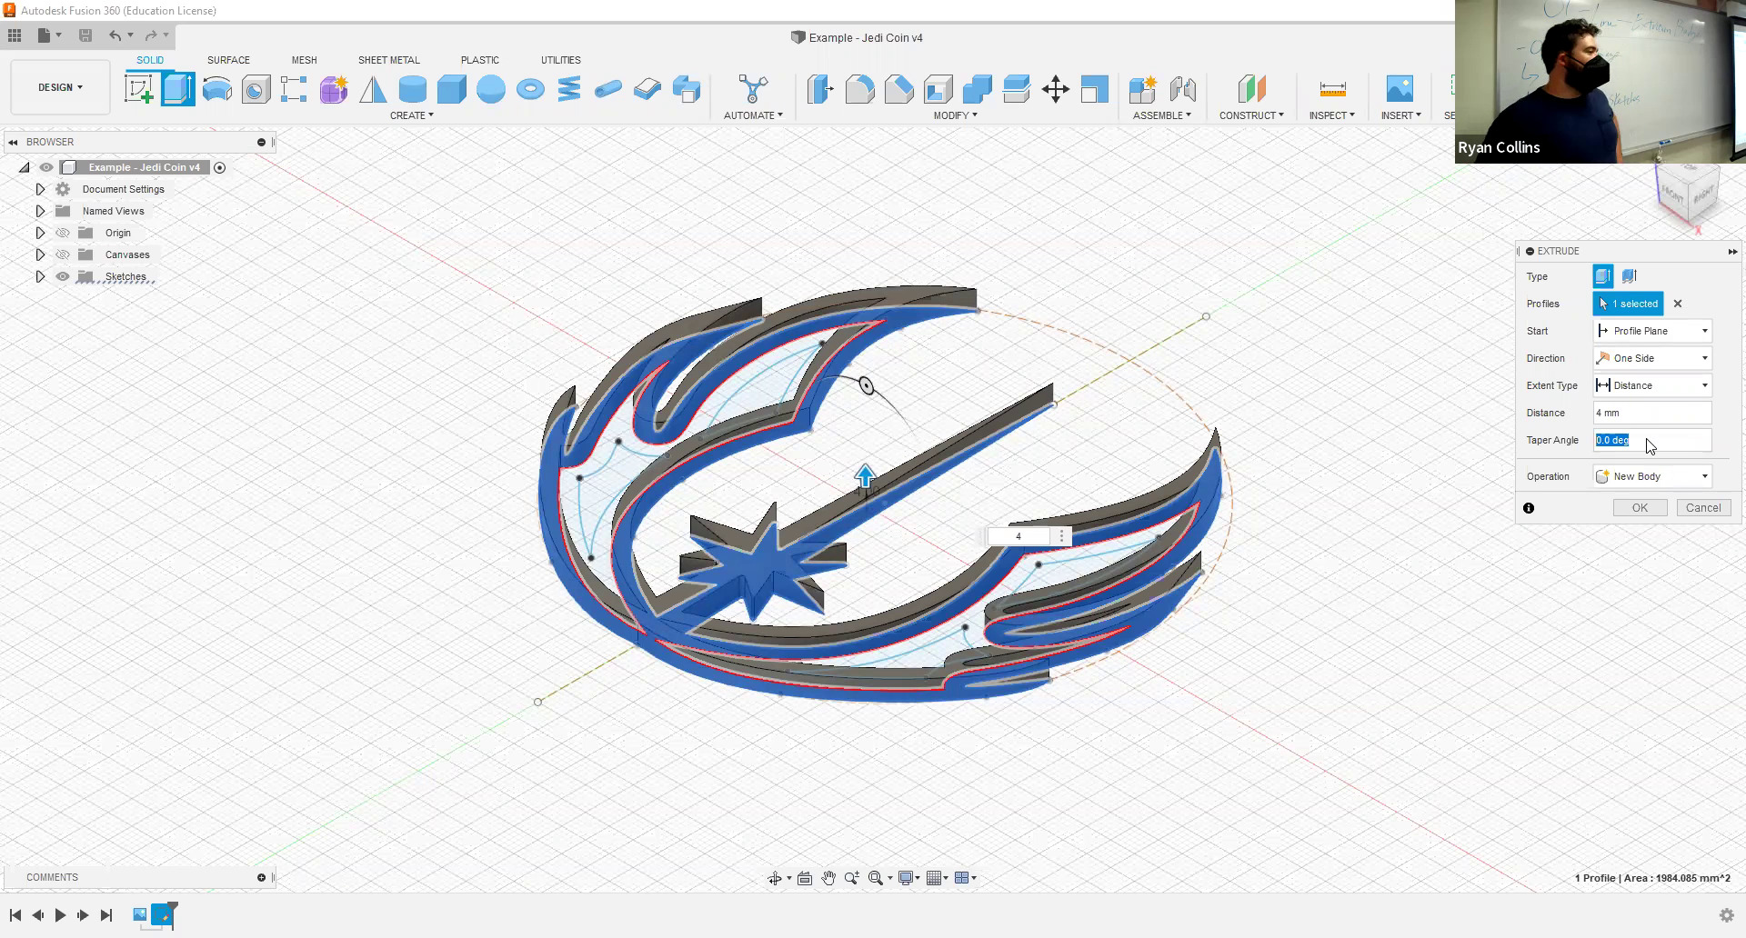